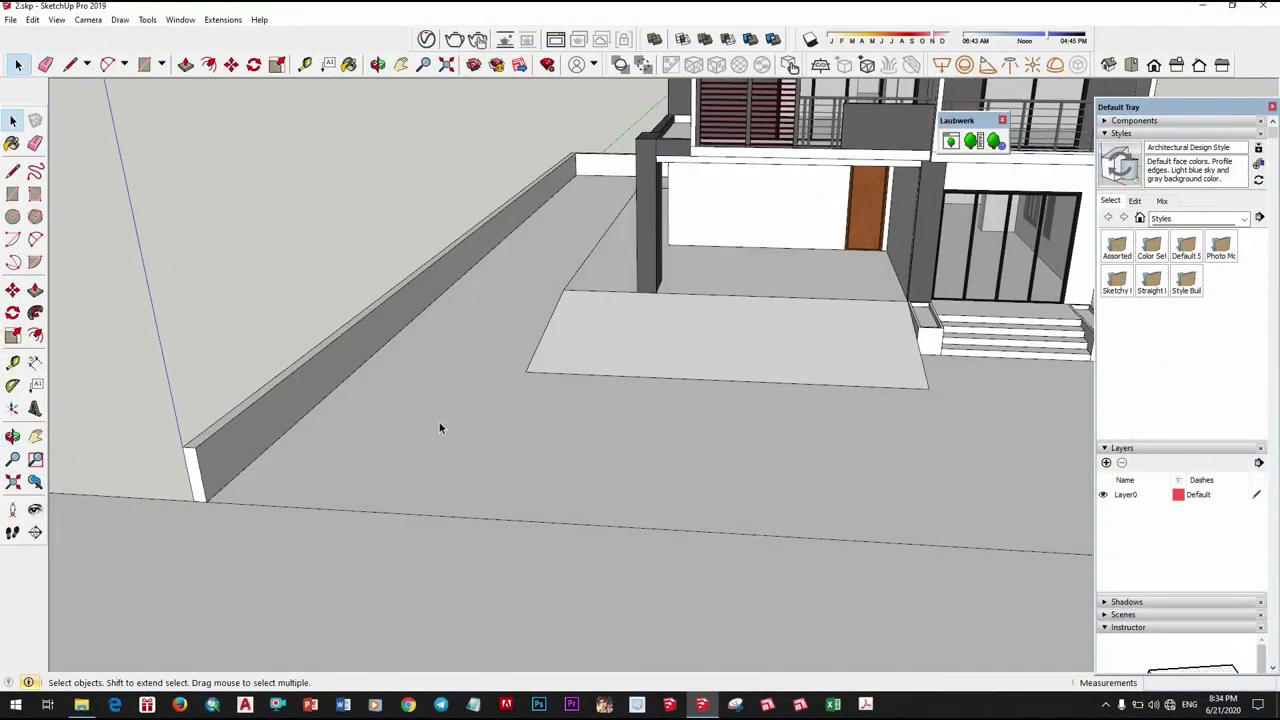
Draw a 1000 mm-wide rectangle along the left boundary wall, using a Tape Measure guide.
{"action": "left_click", "coordinate": [488, 421]}
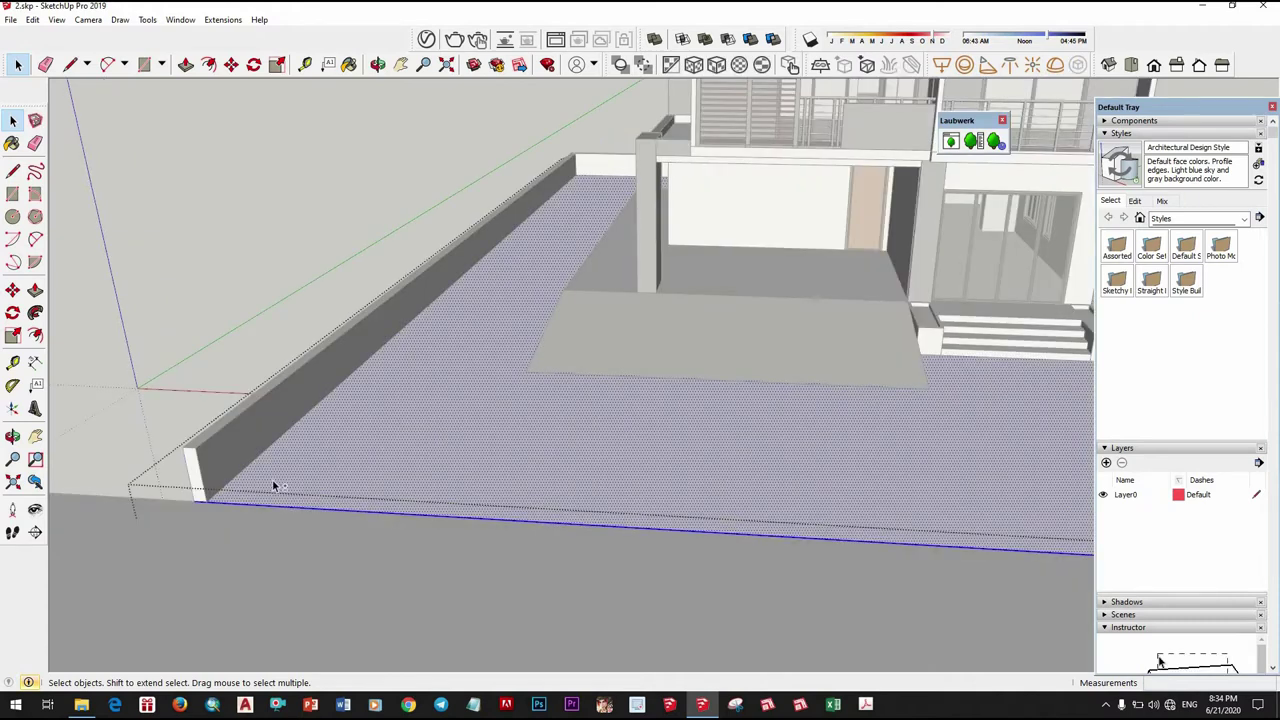
{"action": "mouse_move", "coordinate": [274, 483]}
{"action": "middle_mouse_down"}
{"action": "mouse_move", "coordinate": [527, 435]}
{"action": "mouse_move", "coordinate": [426, 443]}
{"action": "mouse_move", "coordinate": [391, 480]}
{"action": "mouse_move", "coordinate": [374, 308]}
{"action": "middle_mouse_up"}
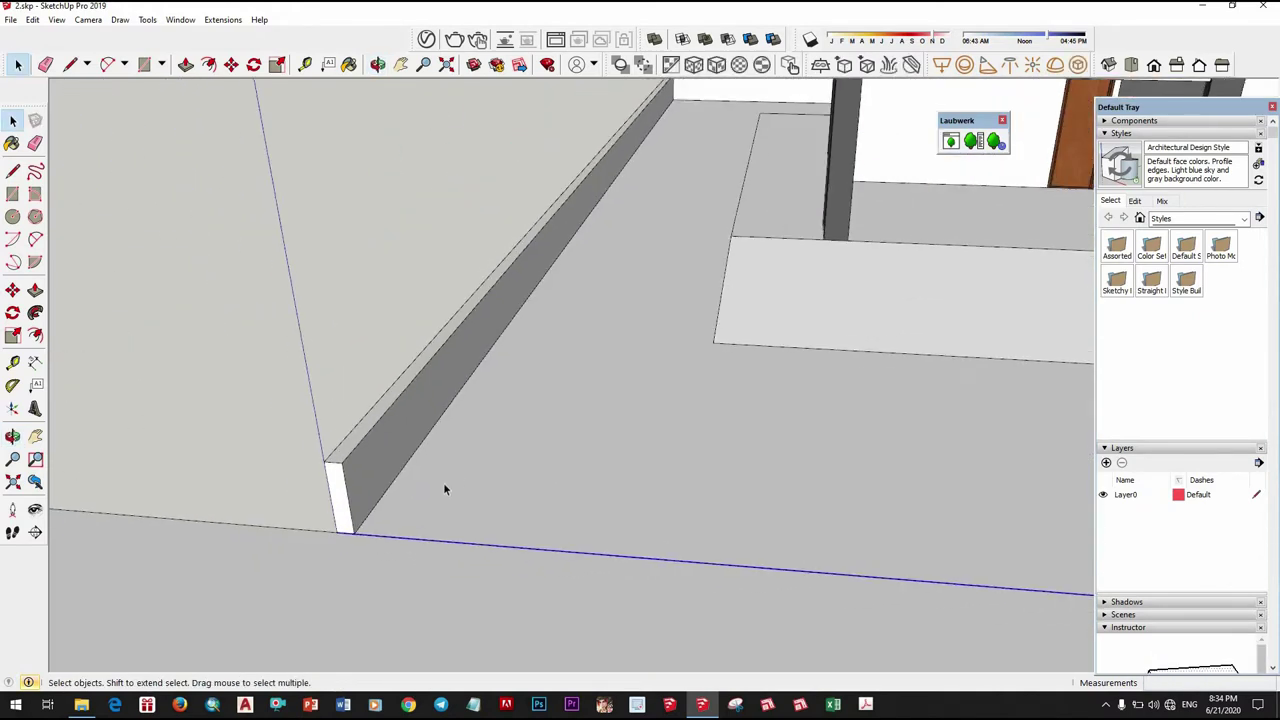
{"action": "key", "text": "t"}
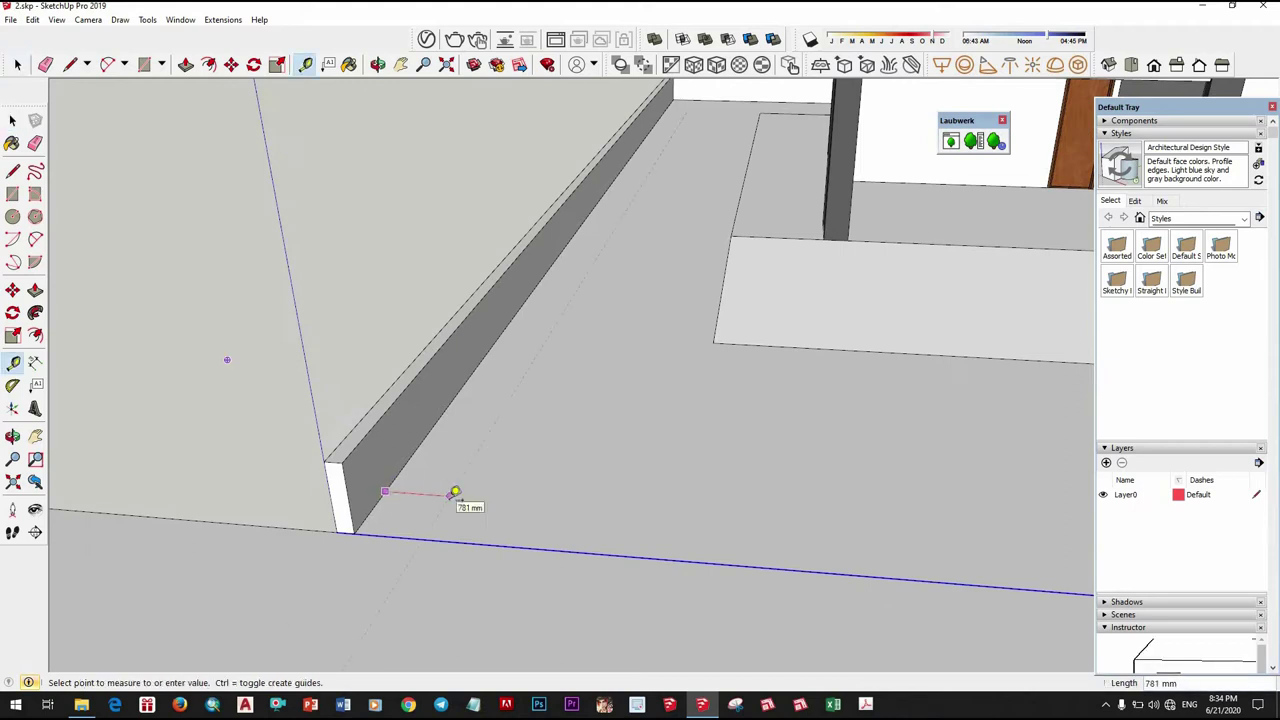
{"action": "middle_click_drag", "start_coordinate": [584, 425], "coordinate": [493, 422]}
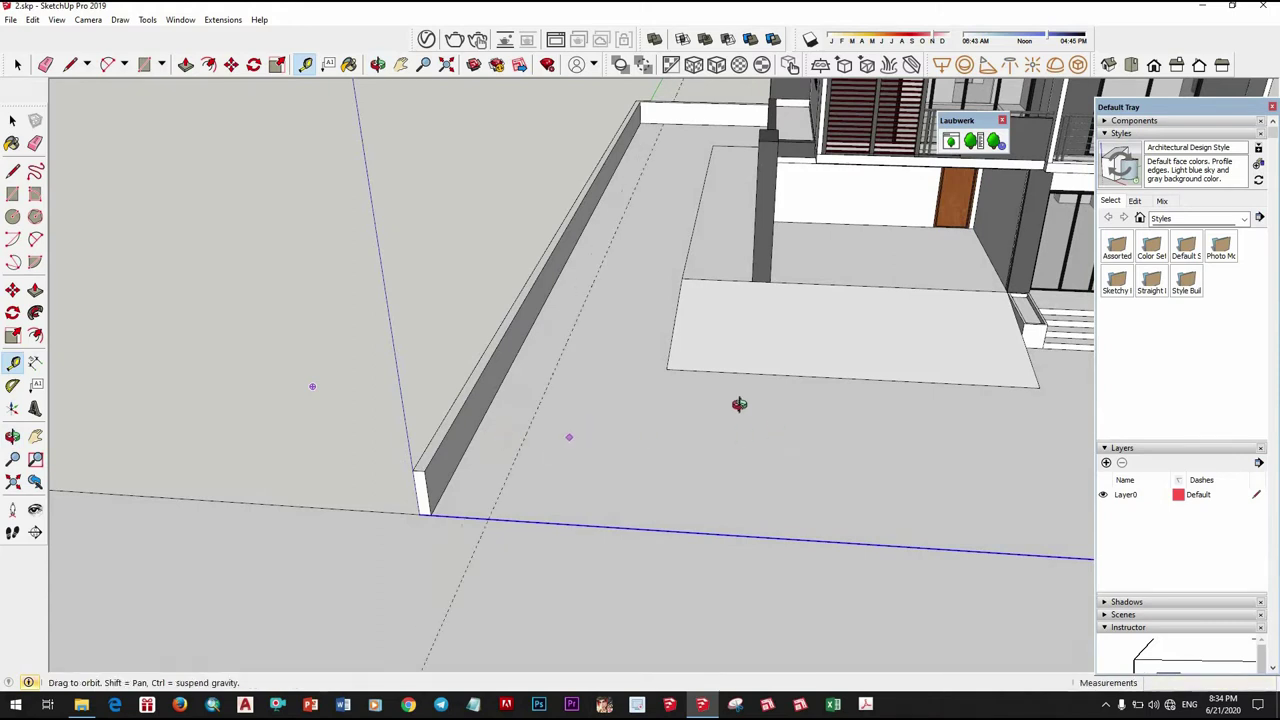
{"action": "mouse_move", "coordinate": [739, 404]}
{"action": "middle_mouse_down"}
{"action": "mouse_move", "coordinate": [557, 443]}
{"action": "mouse_move", "coordinate": [641, 398]}
{"action": "middle_mouse_up"}
{"action": "key", "text": "space"}
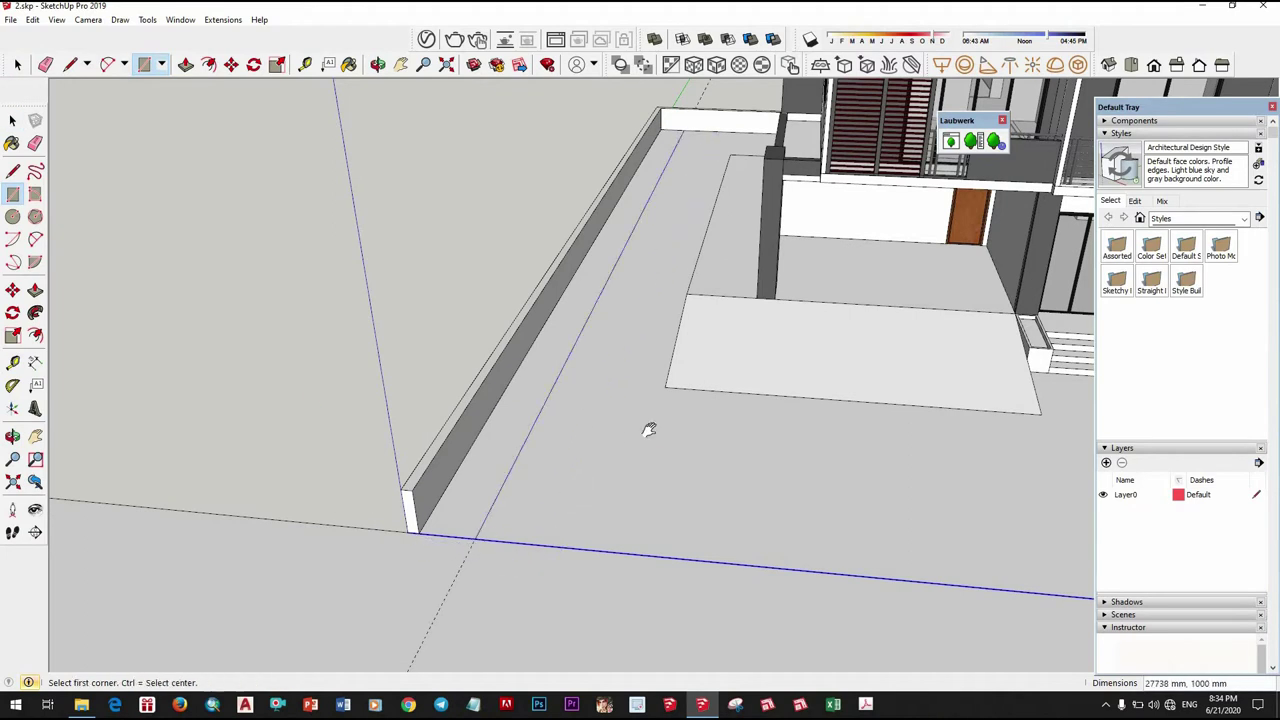
{"action": "middle_click_drag", "start_coordinate": [649, 430], "coordinate": [514, 432]}
Copy the 1000 mm strip across to the right boundary wall.
{"action": "left_click", "coordinate": [516, 430]}
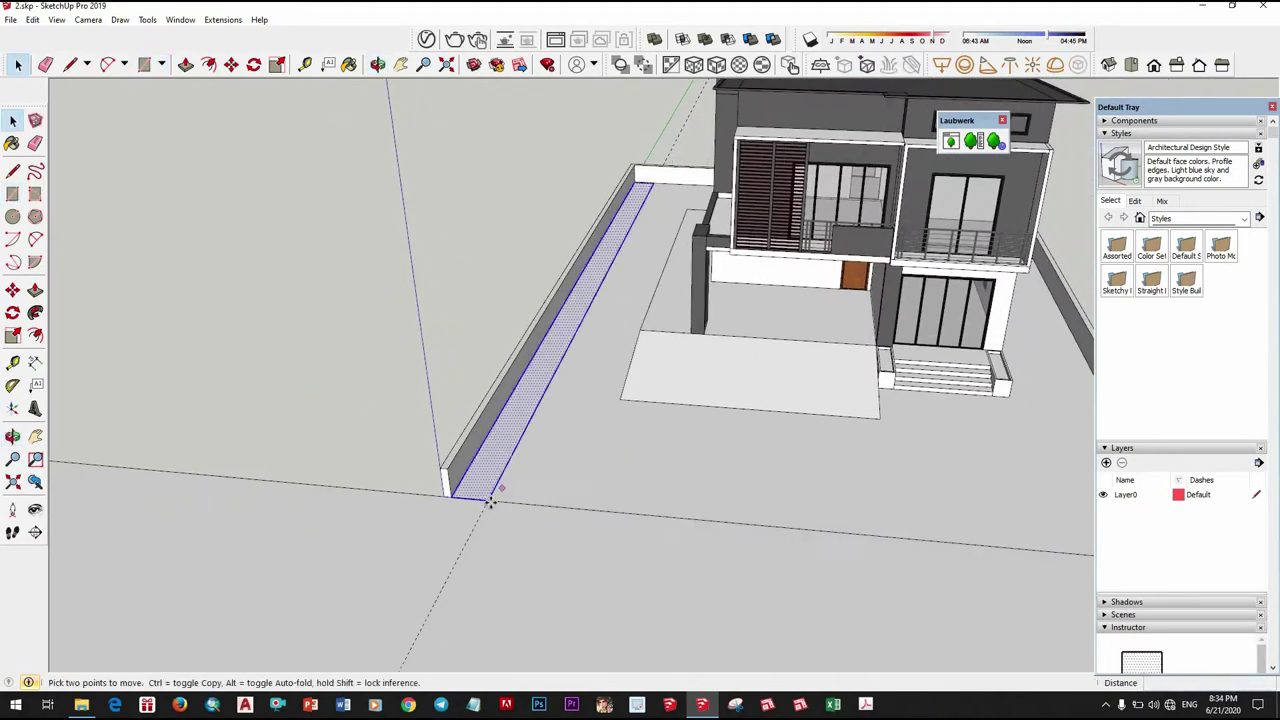
{"action": "middle_click_drag", "start_coordinate": [823, 480], "coordinate": [700, 470]}
{"action": "left_click", "coordinate": [218, 427]}
{"action": "key", "text": "ctrl"}
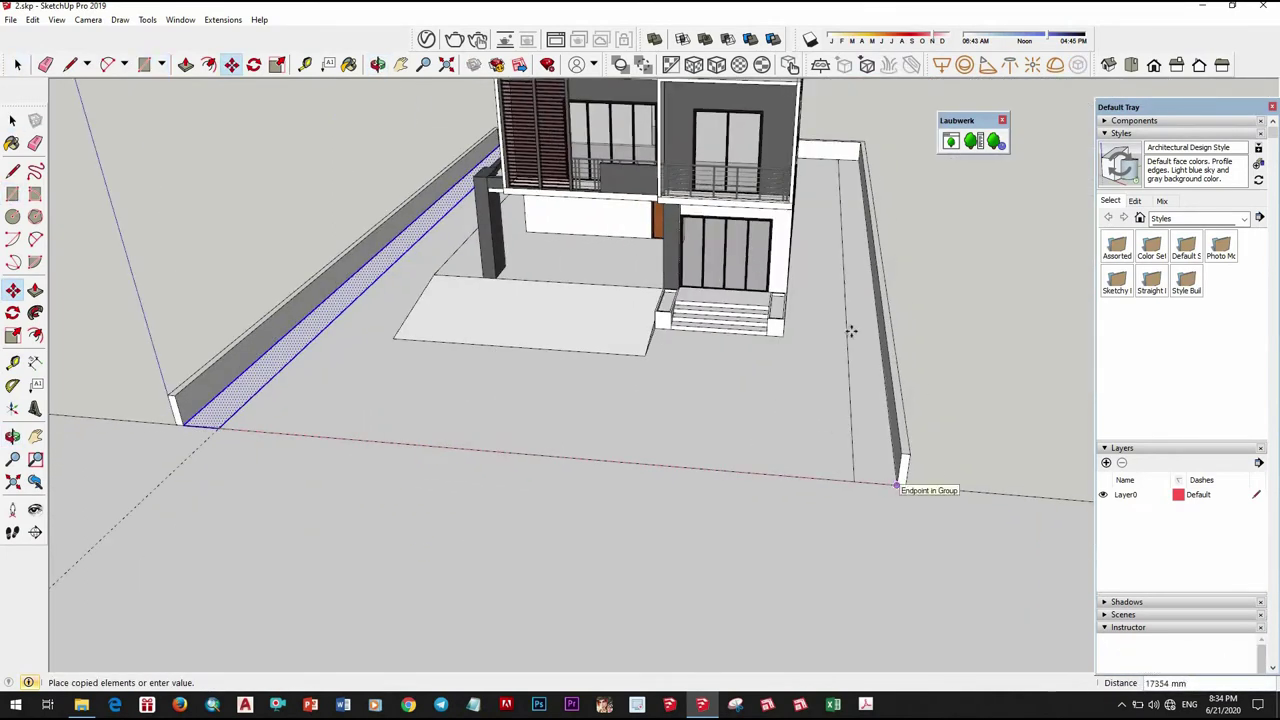
{"action": "left_click", "coordinate": [851, 331]}
{"action": "middle_click_drag", "start_coordinate": [851, 331], "coordinate": [755, 319]}
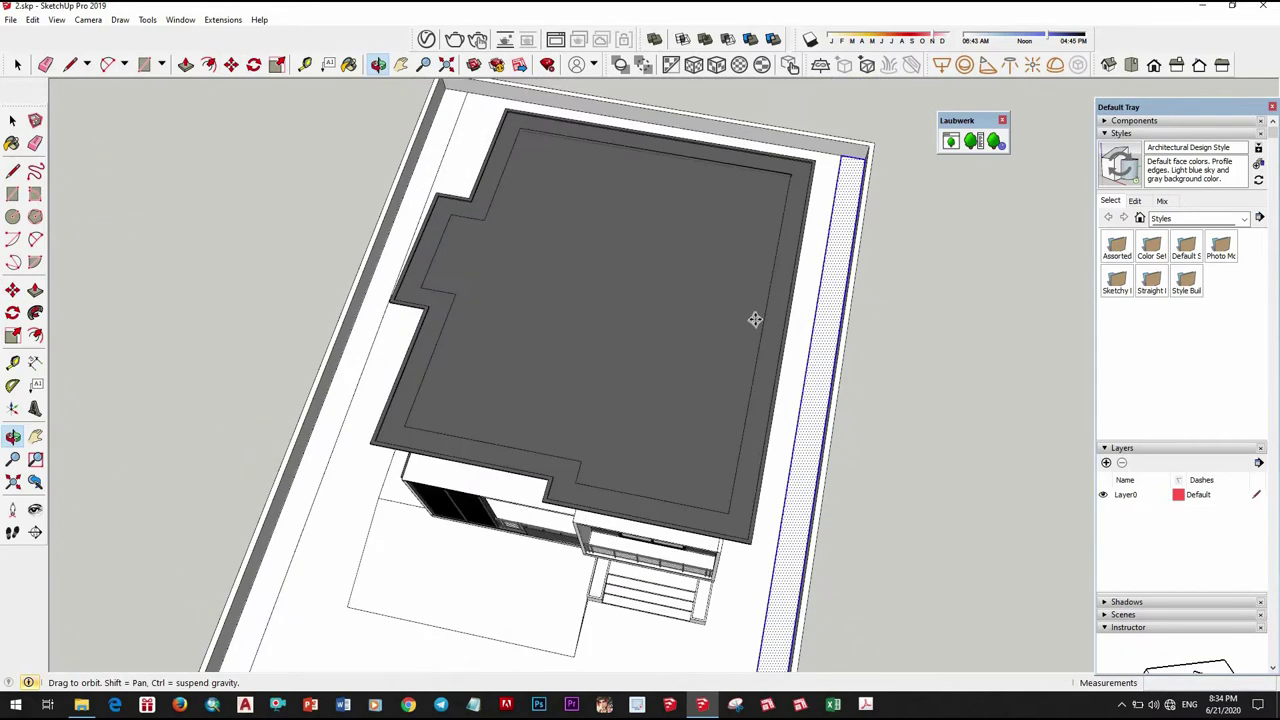
Offset the border strip face 100 mm inward.
{"action": "scroll", "coordinate": [657, 306], "scroll_direction": "up", "scroll_amount": 5}
{"action": "scroll", "coordinate": [671, 422], "scroll_direction": "up", "scroll_amount": 3}
{"action": "key", "text": "space"}
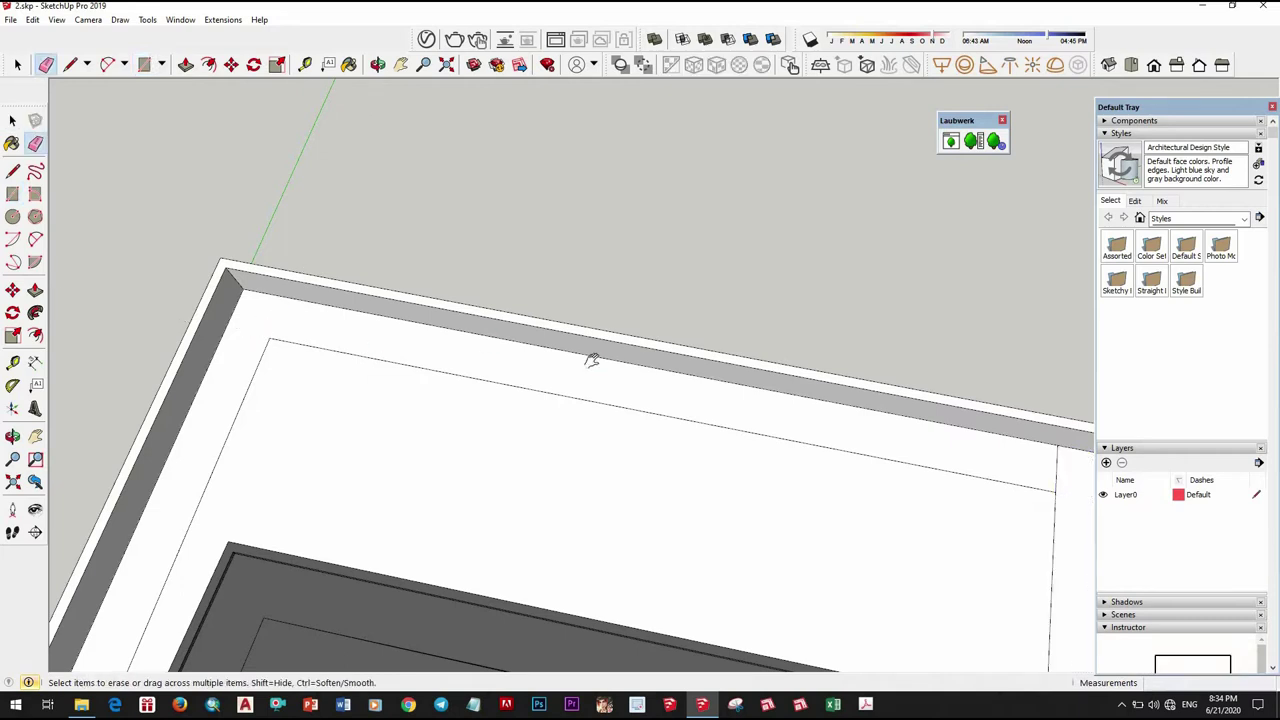
{"action": "scroll", "coordinate": [800, 371], "scroll_direction": "down", "scroll_amount": 3}
{"action": "scroll", "coordinate": [797, 368], "scroll_direction": "up", "scroll_amount": 2}
{"action": "scroll", "coordinate": [703, 371], "scroll_direction": "down", "scroll_amount": 2}
{"action": "key", "text": "space"}
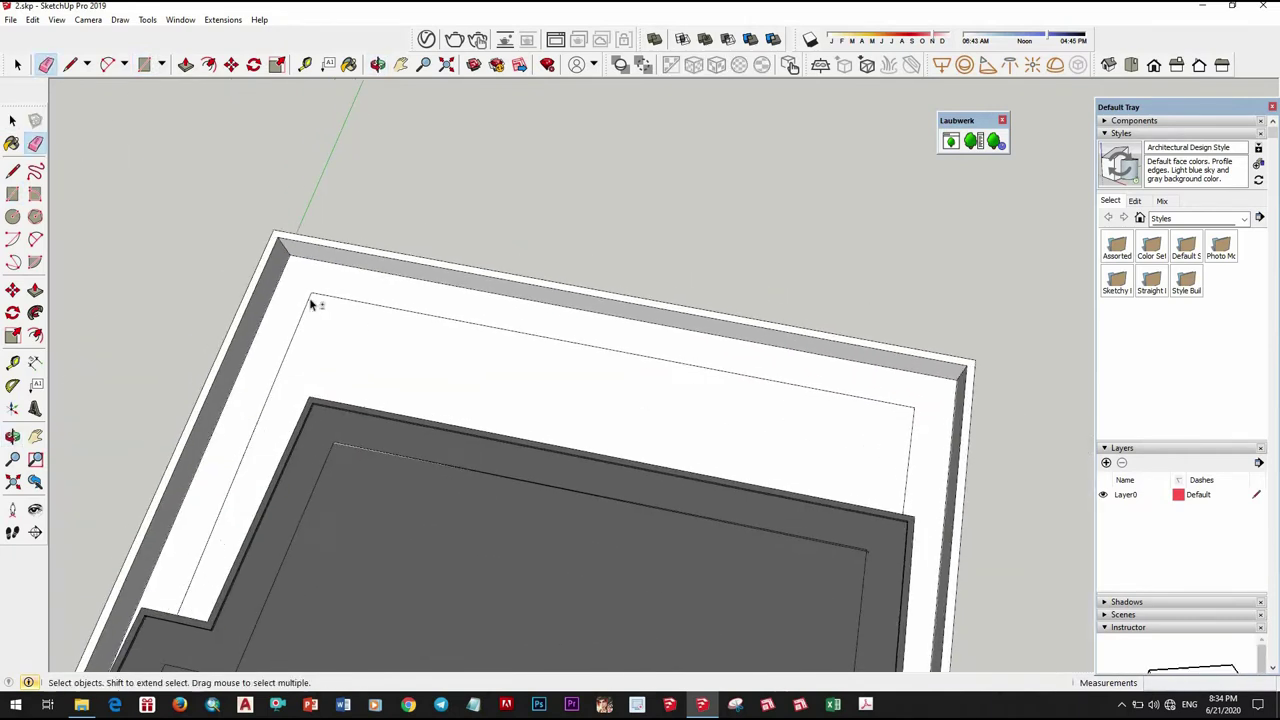
{"action": "scroll", "coordinate": [480, 351], "scroll_direction": "up", "scroll_amount": 2}
{"action": "scroll", "coordinate": [474, 326], "scroll_direction": "up", "scroll_amount": 2}
{"action": "key", "text": "space"}
{"action": "left_click", "coordinate": [475, 327]}
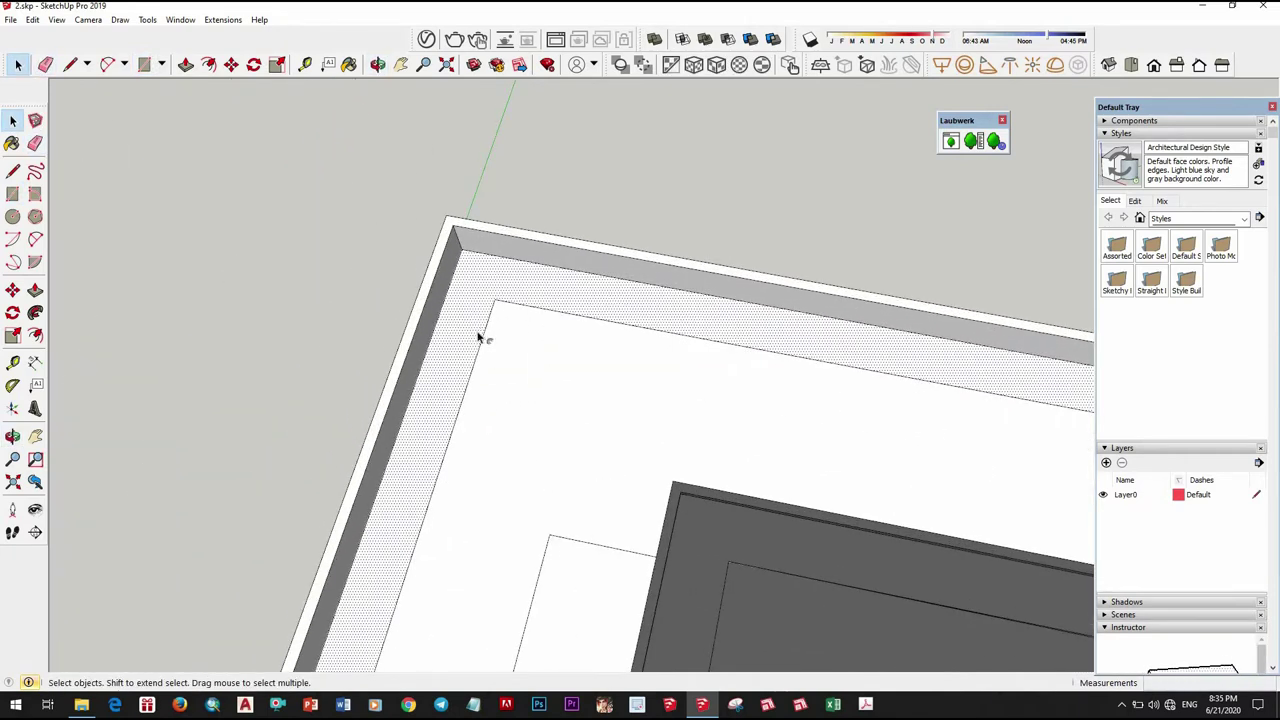
{"action": "left_click", "coordinate": [466, 337]}
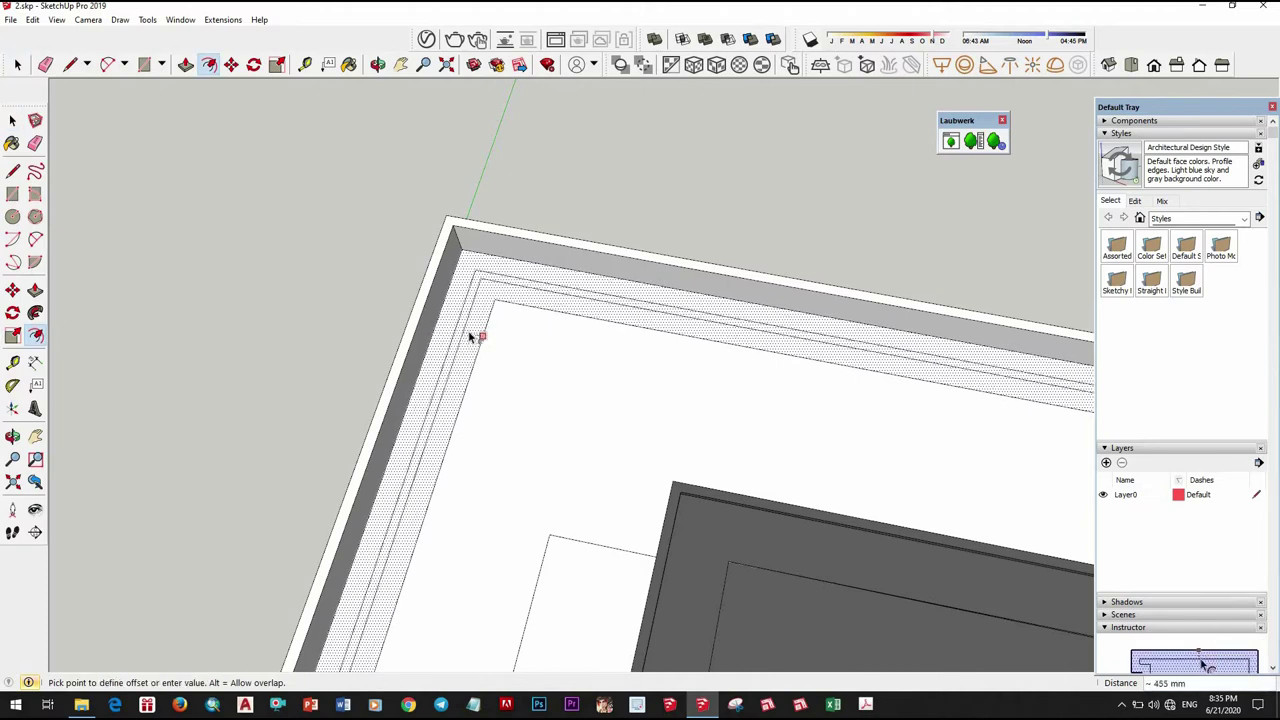
{"action": "type", "text": "0"}
{"action": "key", "text": "Return"}
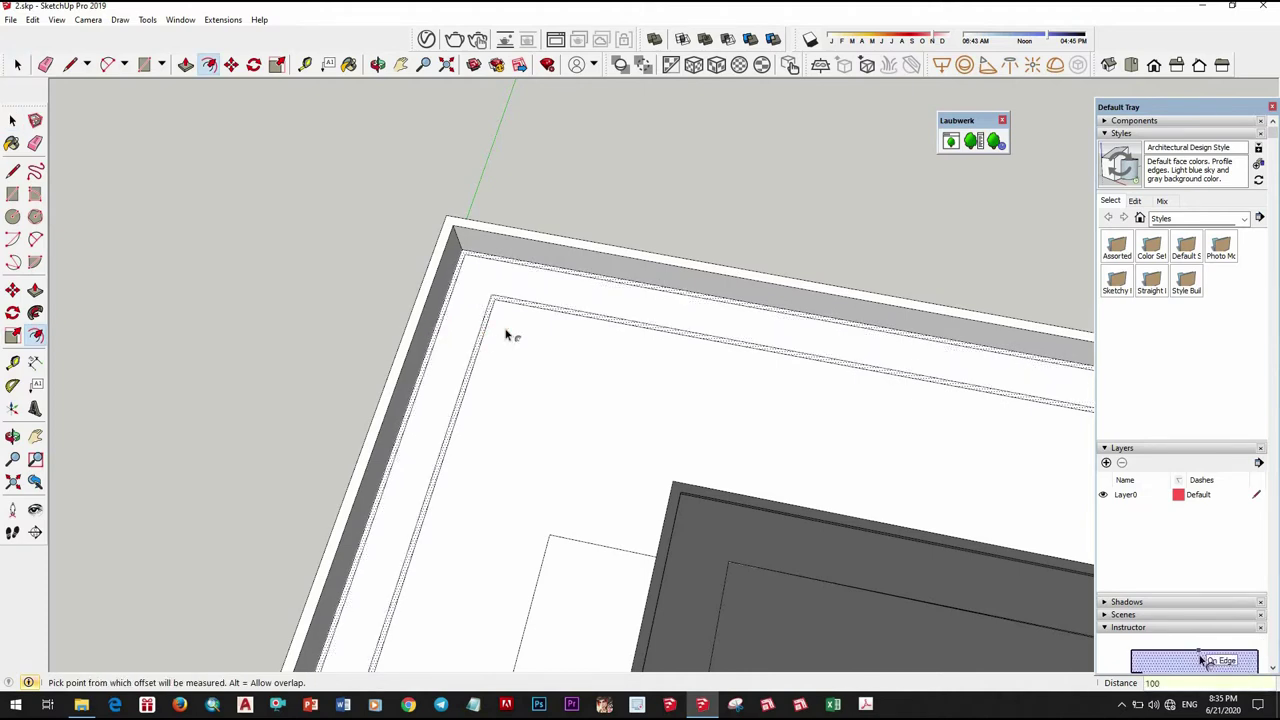
{"action": "scroll", "coordinate": [506, 334], "scroll_direction": "down", "scroll_amount": 2}
{"action": "scroll", "coordinate": [543, 245], "scroll_direction": "down", "scroll_amount": 3}
{"action": "scroll", "coordinate": [486, 409], "scroll_direction": "down", "scroll_amount": 2}
{"action": "scroll", "coordinate": [428, 556], "scroll_direction": "up", "scroll_amount": 3}
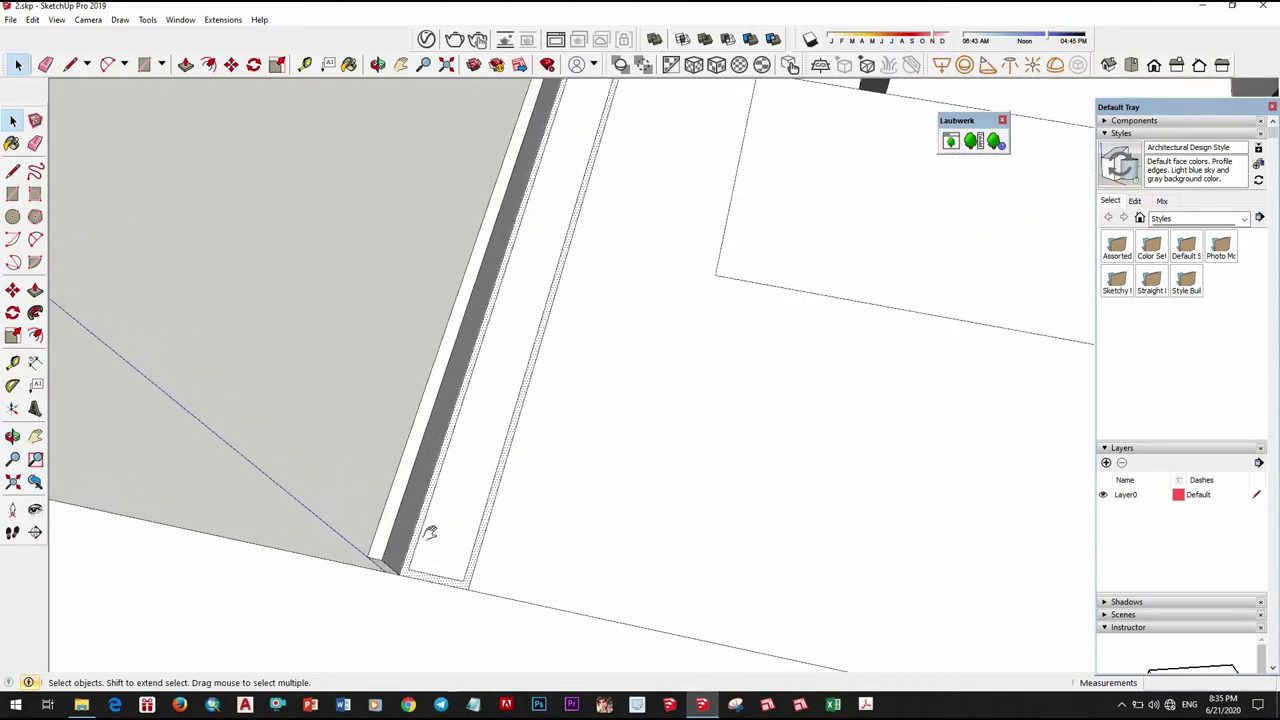
{"action": "scroll", "coordinate": [428, 531], "scroll_direction": "up", "scroll_amount": 2}
Close the ends of the inset outline with lines and erase the stray edges.
{"action": "key", "text": "l"}
{"action": "left_click", "coordinate": [408, 543]}
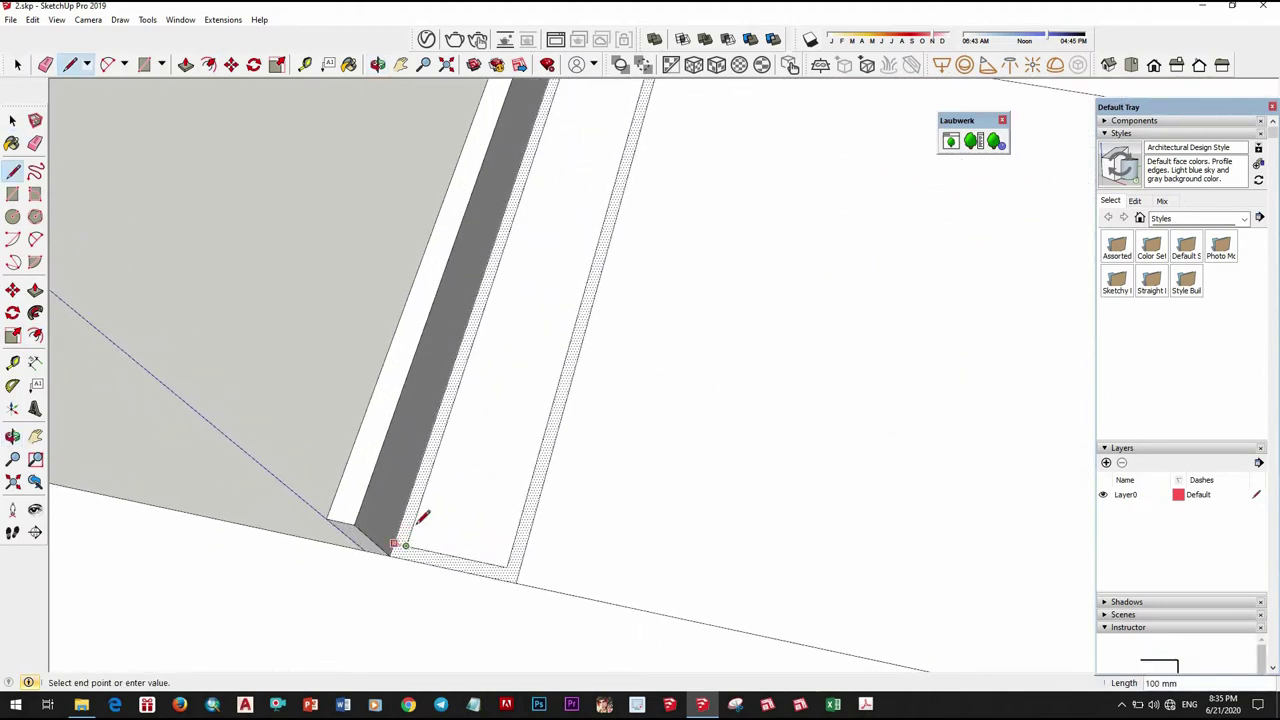
{"action": "scroll", "coordinate": [463, 479], "scroll_direction": "down", "scroll_amount": 2}
{"action": "middle_click_drag", "start_coordinate": [503, 457], "coordinate": [836, 547]}
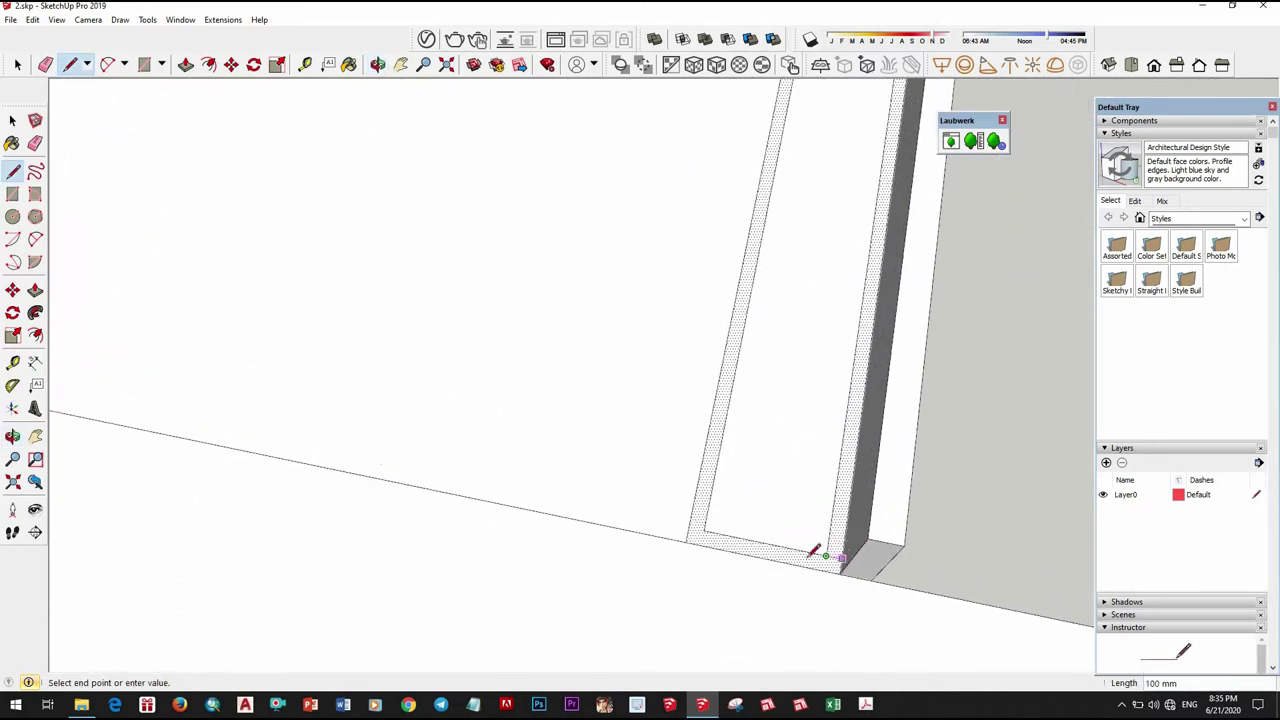
{"action": "key", "text": "space"}
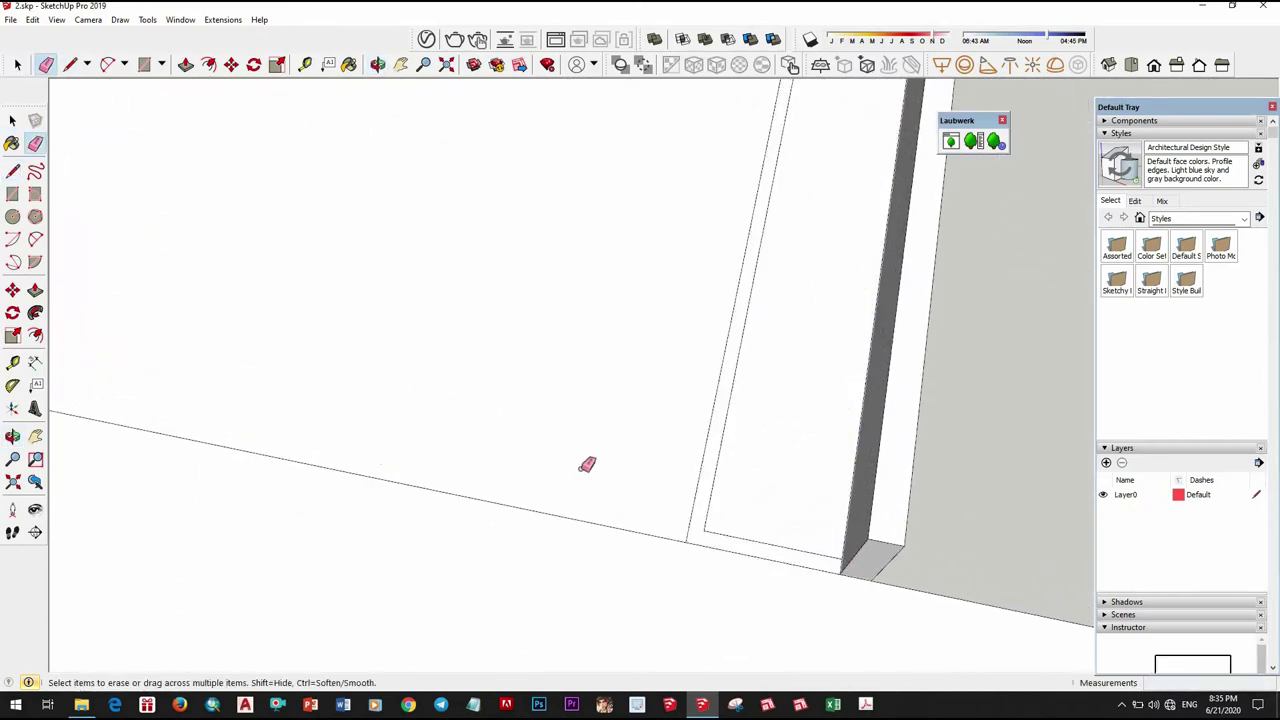
{"action": "middle_click_drag", "start_coordinate": [587, 465], "coordinate": [333, 416]}
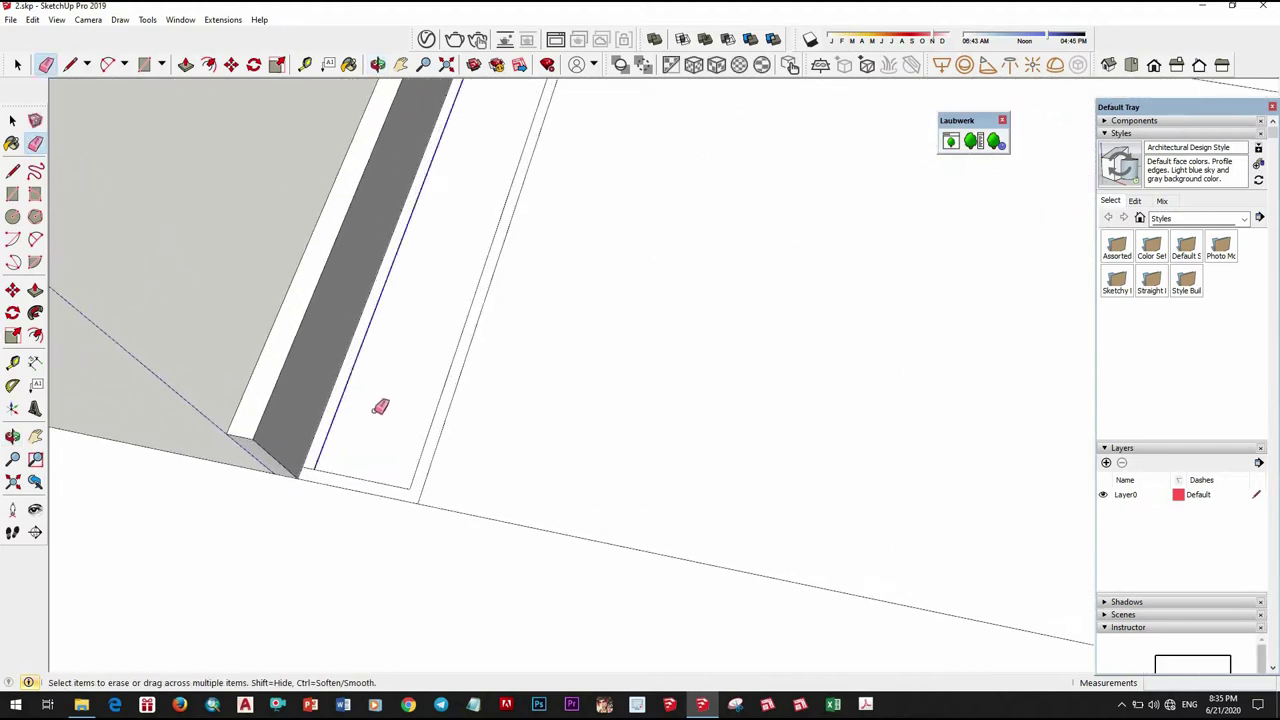
{"action": "scroll", "coordinate": [483, 506], "scroll_direction": "down", "scroll_amount": 3}
{"action": "scroll", "coordinate": [549, 314], "scroll_direction": "down", "scroll_amount": 3}
{"action": "scroll", "coordinate": [549, 266], "scroll_direction": "up", "scroll_amount": 4}
{"action": "scroll", "coordinate": [450, 197], "scroll_direction": "up", "scroll_amount": 3}
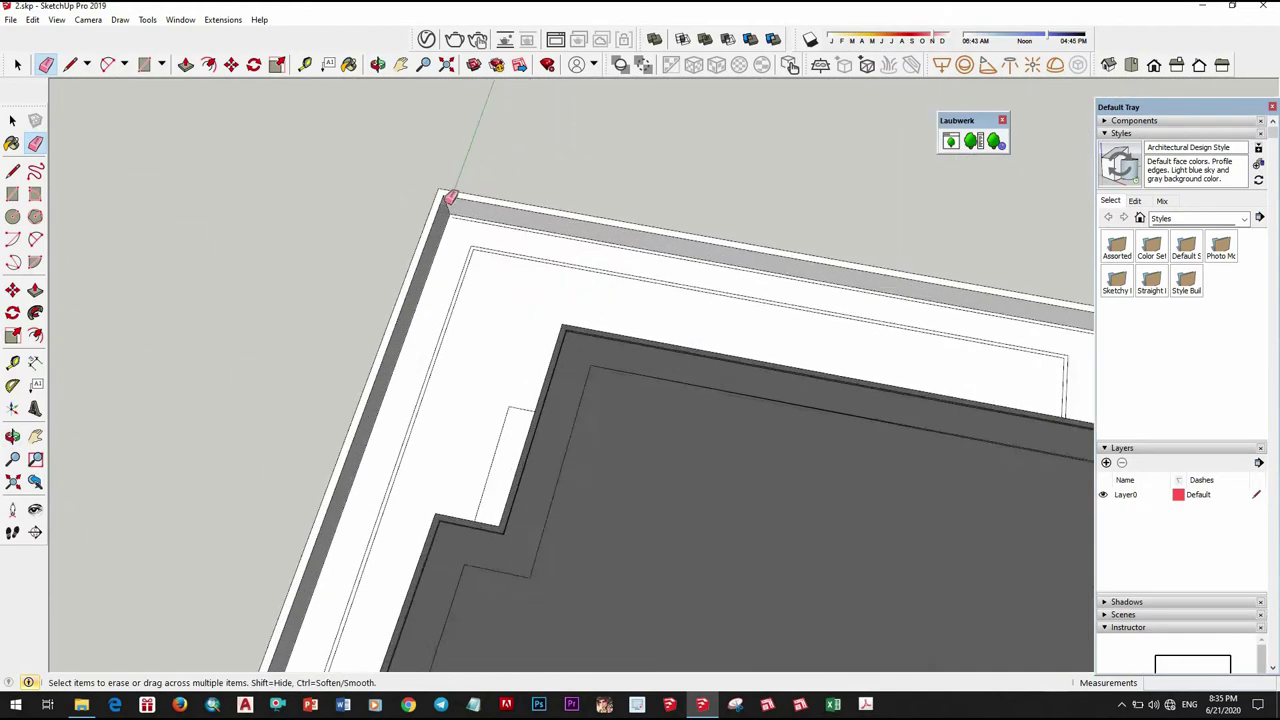
{"action": "scroll", "coordinate": [450, 197], "scroll_direction": "up", "scroll_amount": 2}
{"action": "scroll", "coordinate": [643, 349], "scroll_direction": "down", "scroll_amount": 3}
{"action": "scroll", "coordinate": [429, 529], "scroll_direction": "down", "scroll_amount": 2}
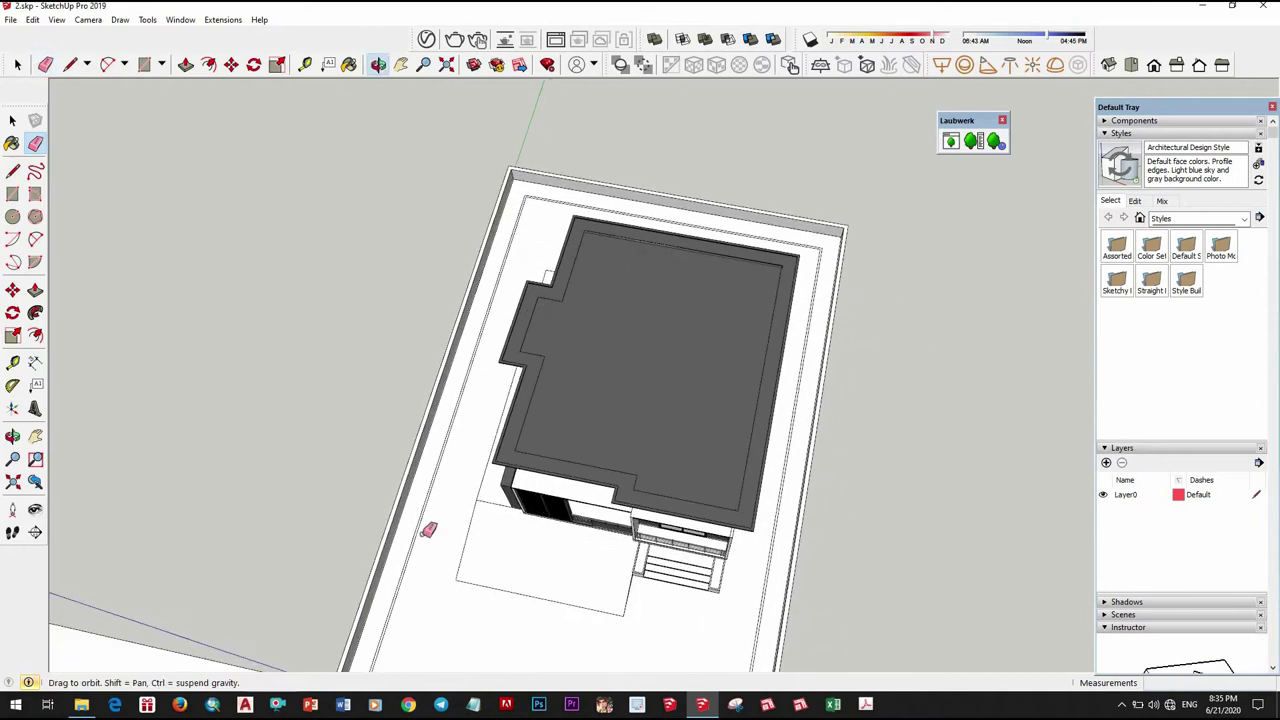
{"action": "key", "text": "space"}
{"action": "scroll", "coordinate": [446, 506], "scroll_direction": "up", "scroll_amount": 3}
Push/Pull the 100 mm rim up 300 mm, forming the planter box, and select it.
{"action": "scroll", "coordinate": [505, 482], "scroll_direction": "up", "scroll_amount": 3}
{"action": "key", "text": "p"}
{"action": "left_click_drag", "start_coordinate": [441, 496], "coordinate": [446, 466]}
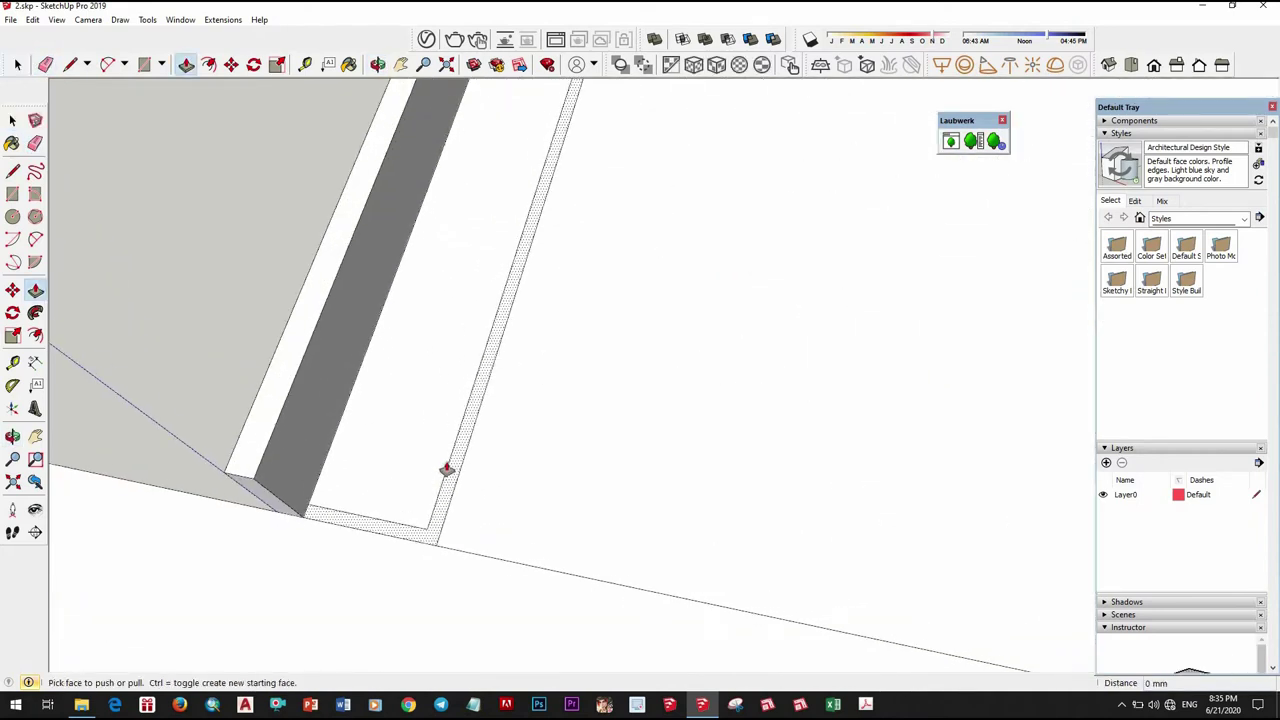
{"action": "scroll", "coordinate": [431, 314], "scroll_direction": "down", "scroll_amount": 2}
{"action": "middle_click_drag", "start_coordinate": [429, 346], "coordinate": [429, 437]}
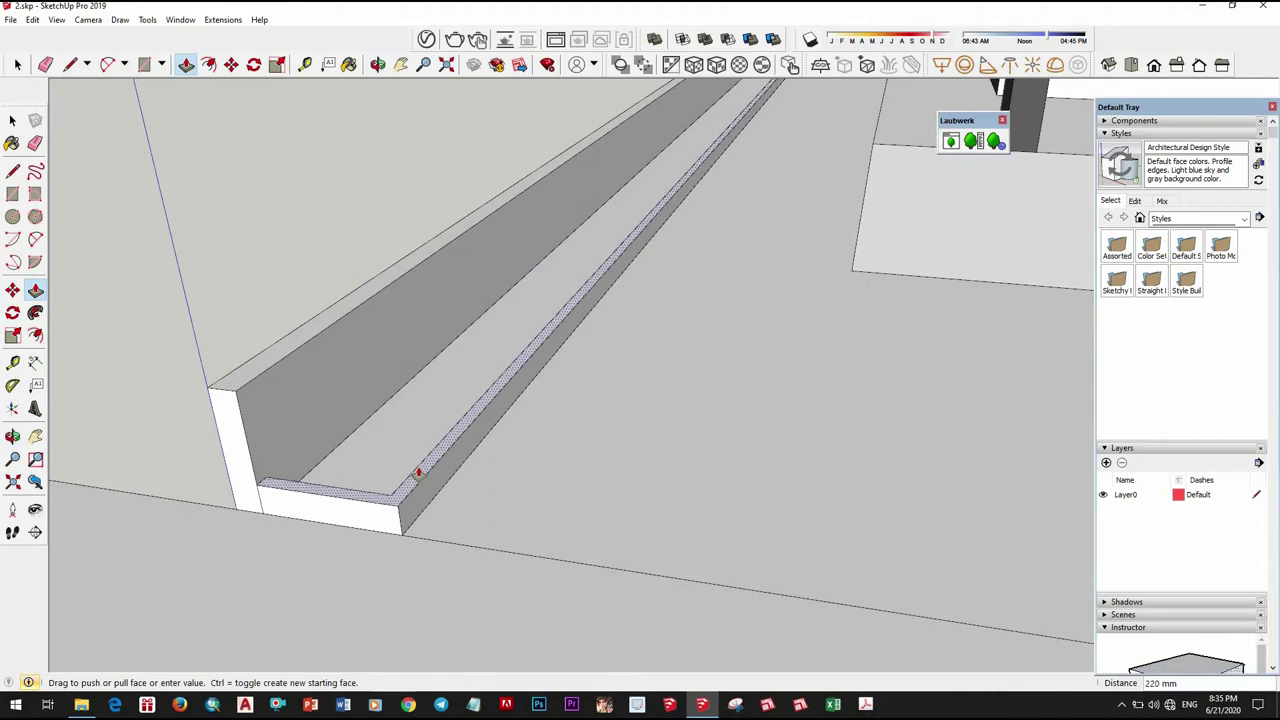
{"action": "key", "text": "Return"}
{"action": "mouse_move", "coordinate": [396, 453]}
{"action": "middle_mouse_down"}
{"action": "mouse_move", "coordinate": [434, 471]}
{"action": "mouse_move", "coordinate": [424, 460]}
{"action": "mouse_move", "coordinate": [497, 443]}
{"action": "mouse_move", "coordinate": [594, 237]}
{"action": "mouse_move", "coordinate": [551, 331]}
{"action": "mouse_move", "coordinate": [592, 370]}
{"action": "mouse_move", "coordinate": [434, 443]}
{"action": "mouse_move", "coordinate": [437, 420]}
{"action": "middle_mouse_up"}
{"action": "key", "text": "space"}
{"action": "left_click", "coordinate": [468, 386]}
{"action": "scroll", "coordinate": [472, 388], "scroll_direction": "down", "scroll_amount": 2}
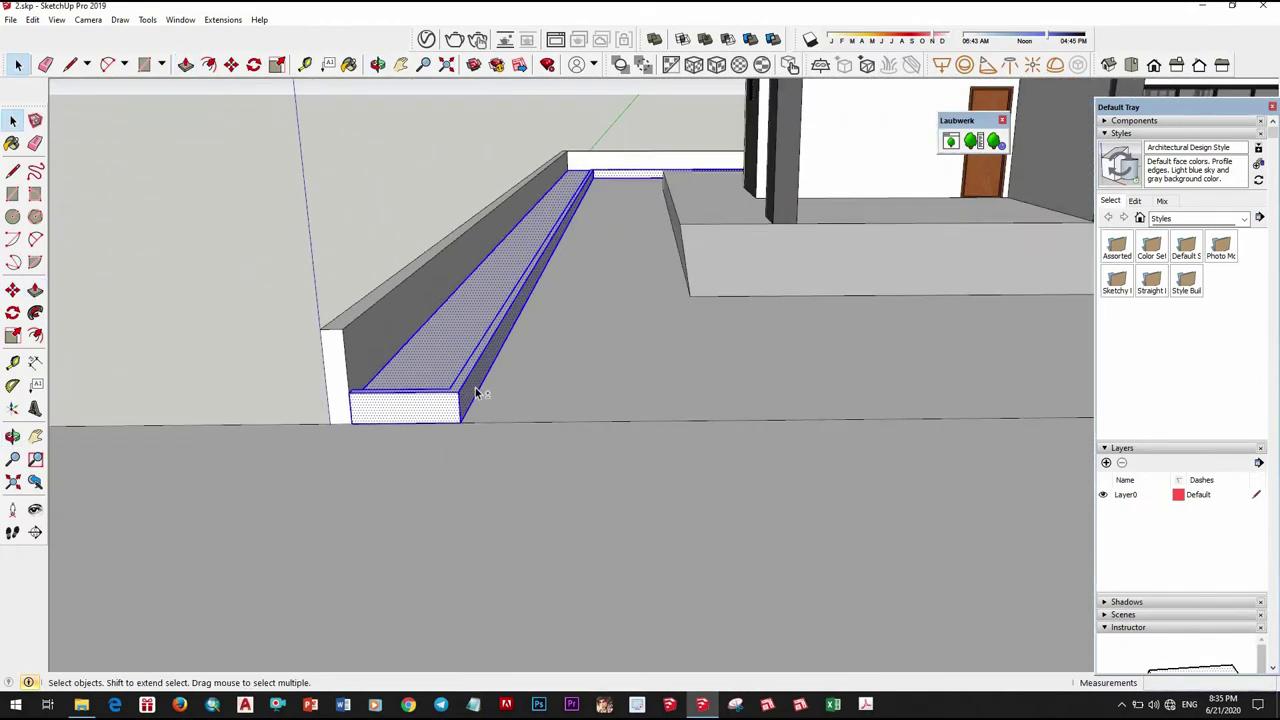
Choose the Landscaping, Fencing and Vegetation material collection.
{"action": "scroll", "coordinate": [1183, 494], "scroll_direction": "down", "scroll_amount": 5}
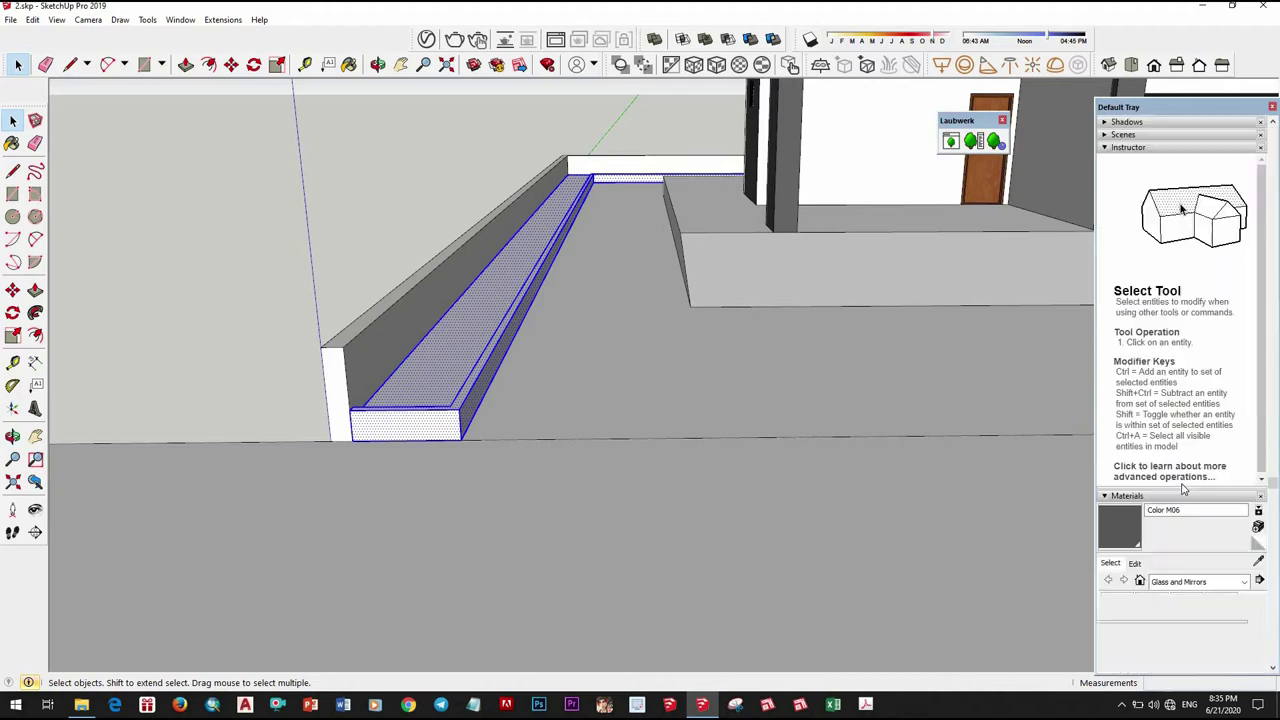
{"action": "scroll", "coordinate": [1233, 356], "scroll_direction": "down", "scroll_amount": 3}
{"action": "left_click", "coordinate": [1210, 344]}
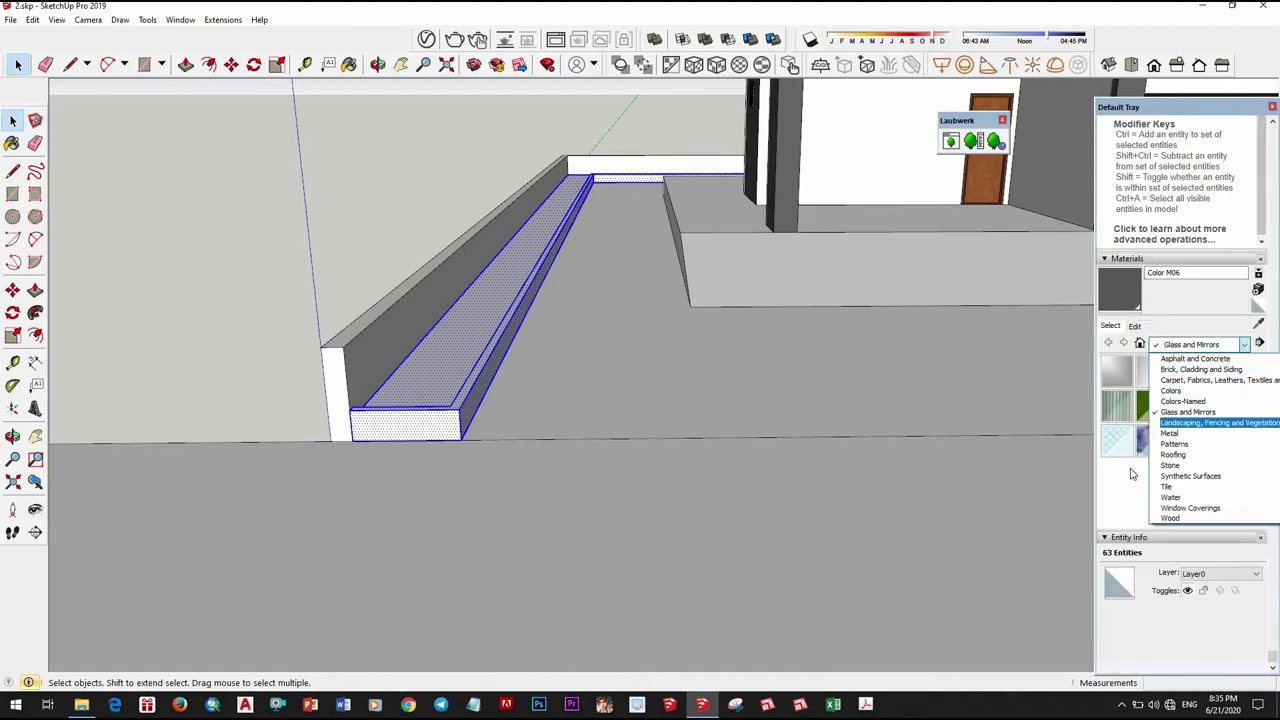
{"action": "key", "text": "Escape"}
{"action": "left_click", "coordinate": [1200, 344]}
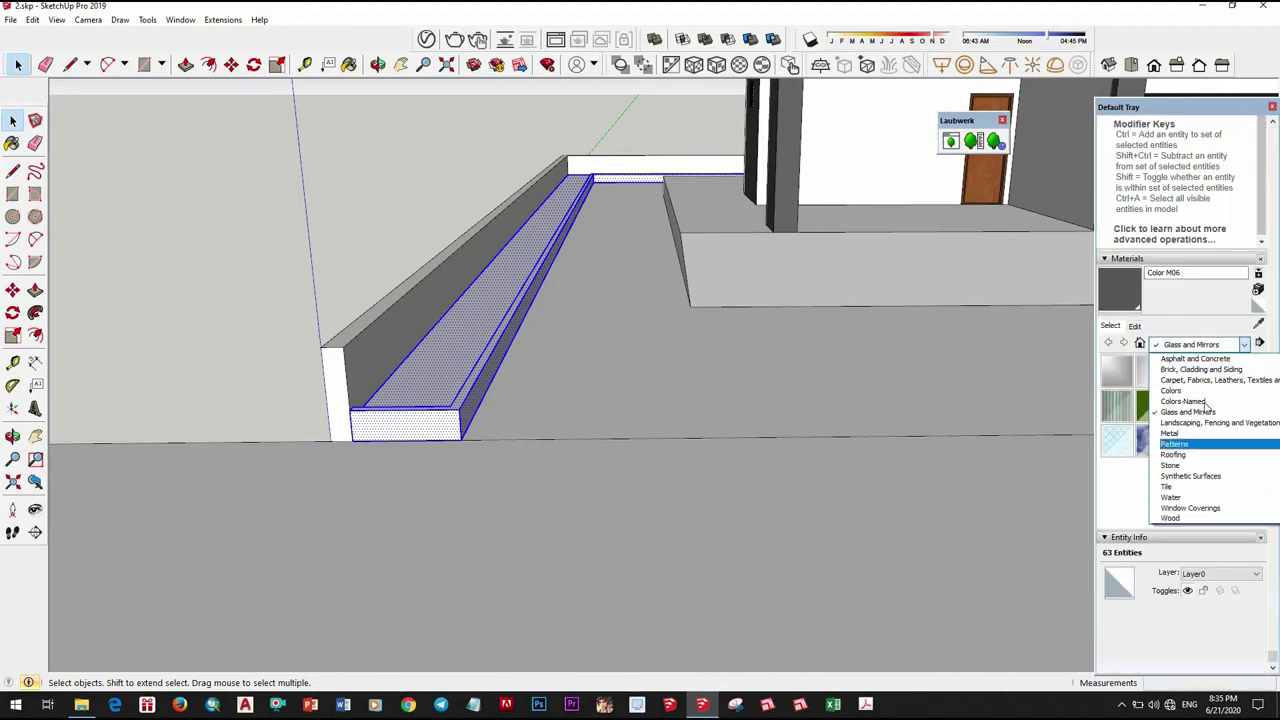
{"action": "scroll", "coordinate": [1205, 393], "scroll_direction": "up", "scroll_amount": 1}
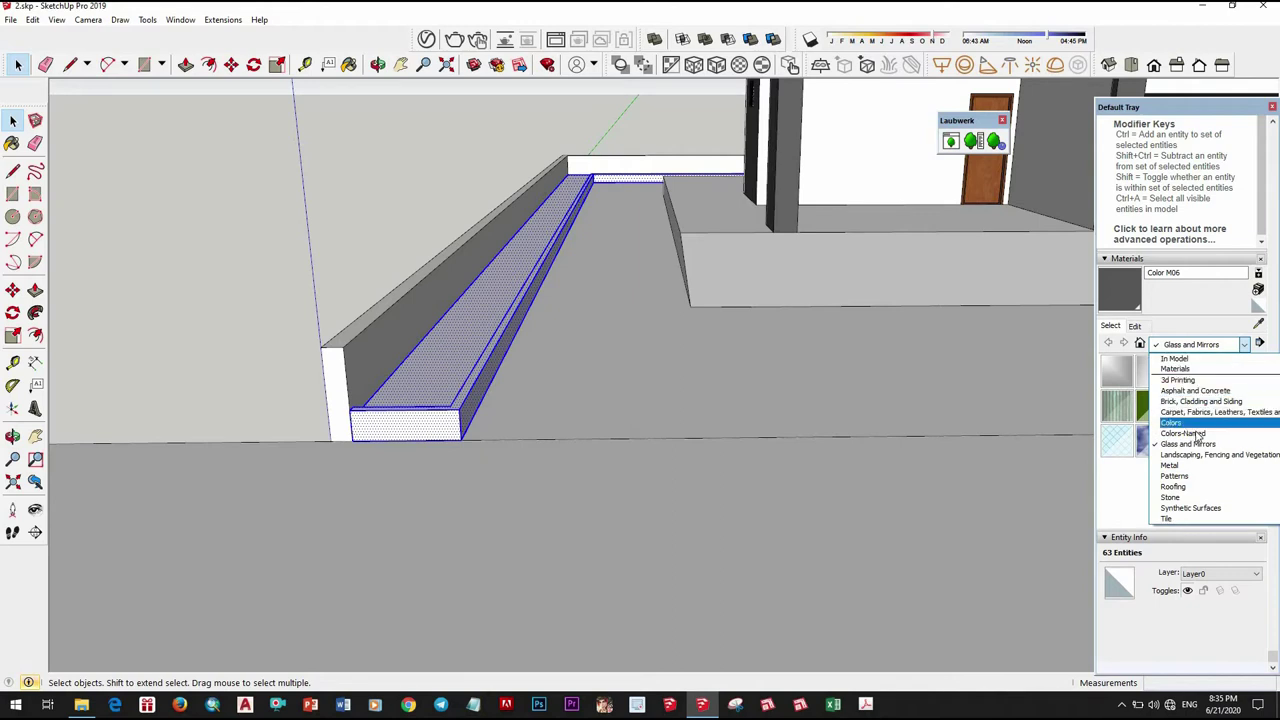
{"action": "scroll", "coordinate": [1198, 440], "scroll_direction": "down", "scroll_amount": 1}
{"action": "left_click", "coordinate": [1200, 423]}
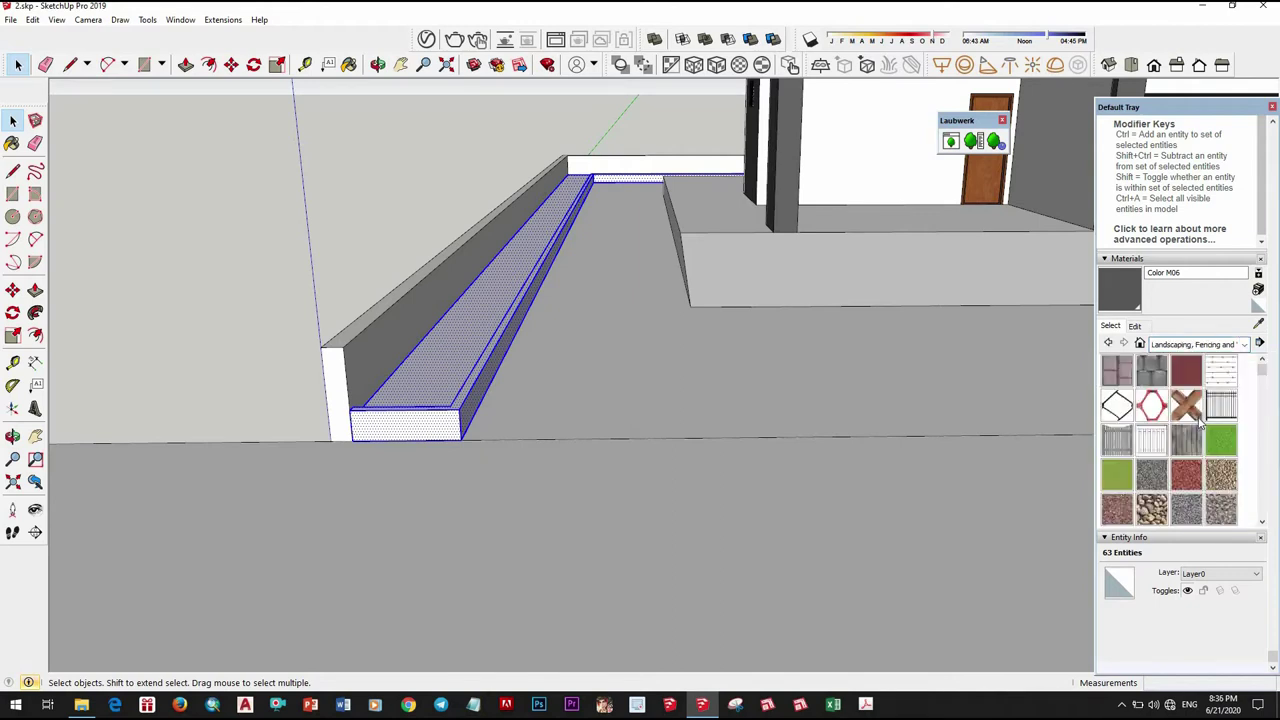
{"action": "scroll", "coordinate": [1200, 460], "scroll_direction": "down", "scroll_amount": 2}
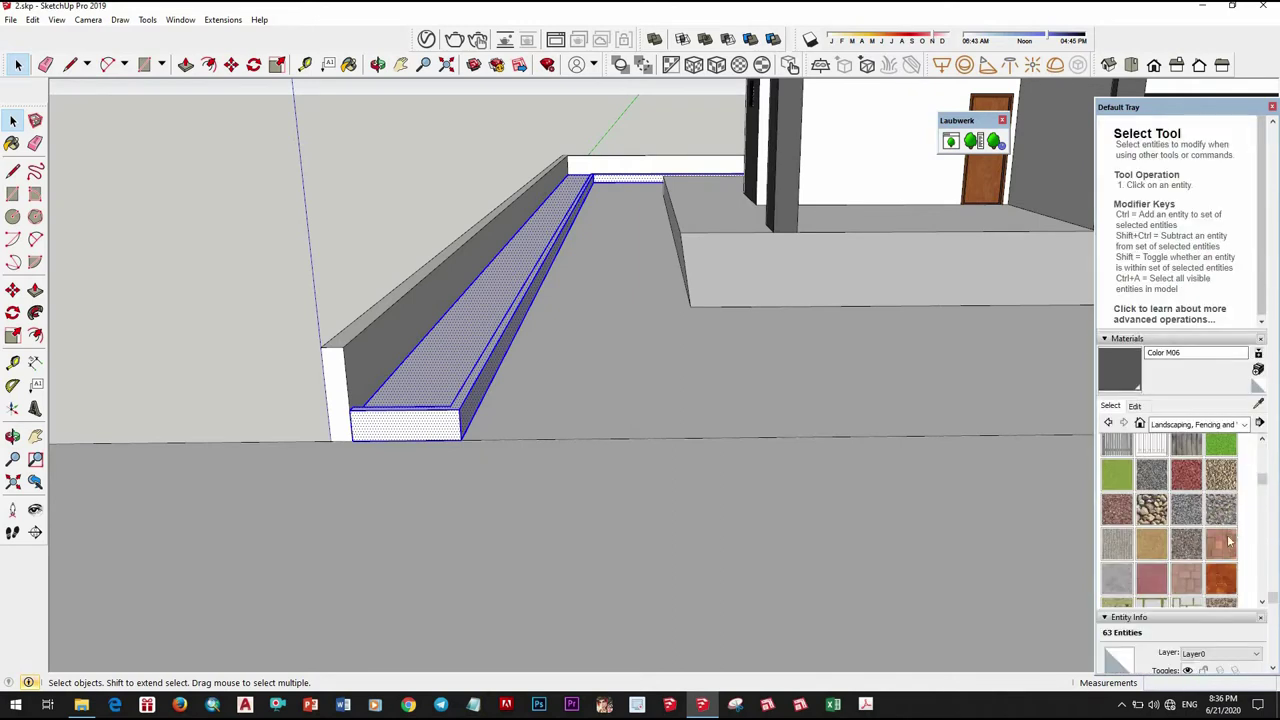
{"action": "scroll", "coordinate": [1182, 563], "scroll_direction": "down", "scroll_amount": 2}
{"action": "scroll", "coordinate": [1200, 537], "scroll_direction": "down", "scroll_amount": 3}
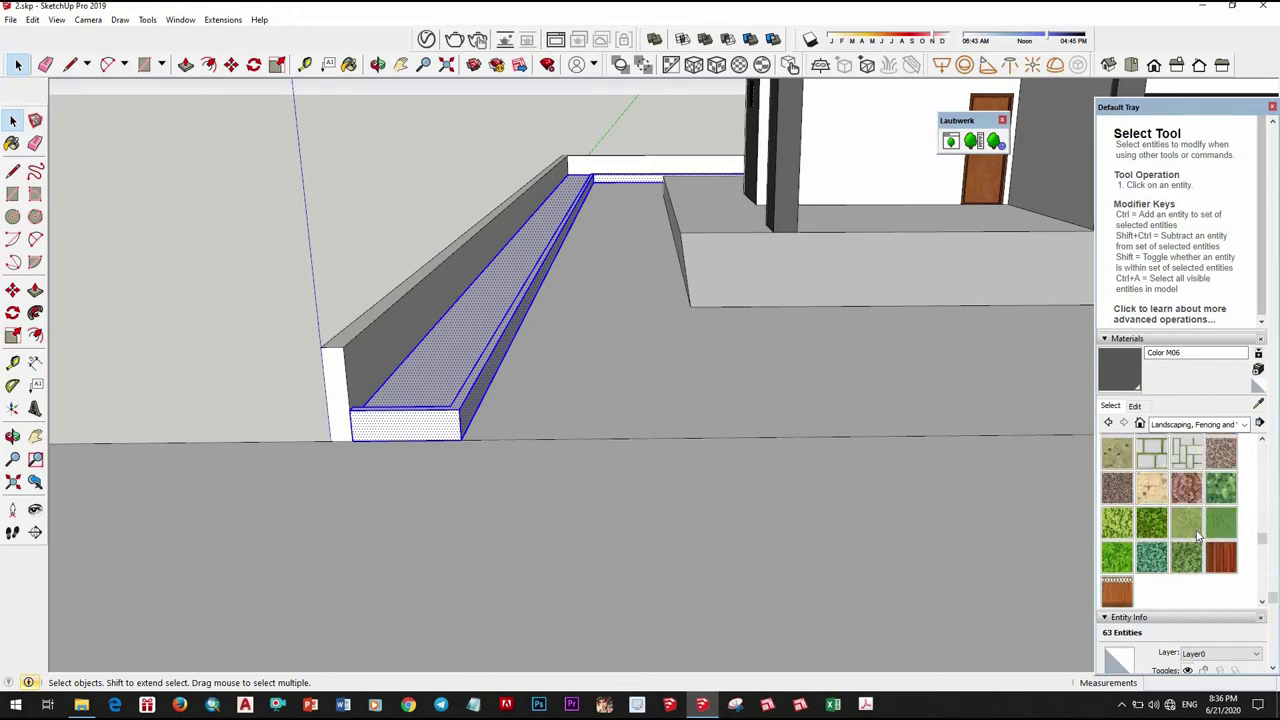
{"action": "scroll", "coordinate": [1153, 553], "scroll_direction": "up", "scroll_amount": 3}
{"action": "scroll", "coordinate": [1200, 522], "scroll_direction": "up", "scroll_amount": 2}
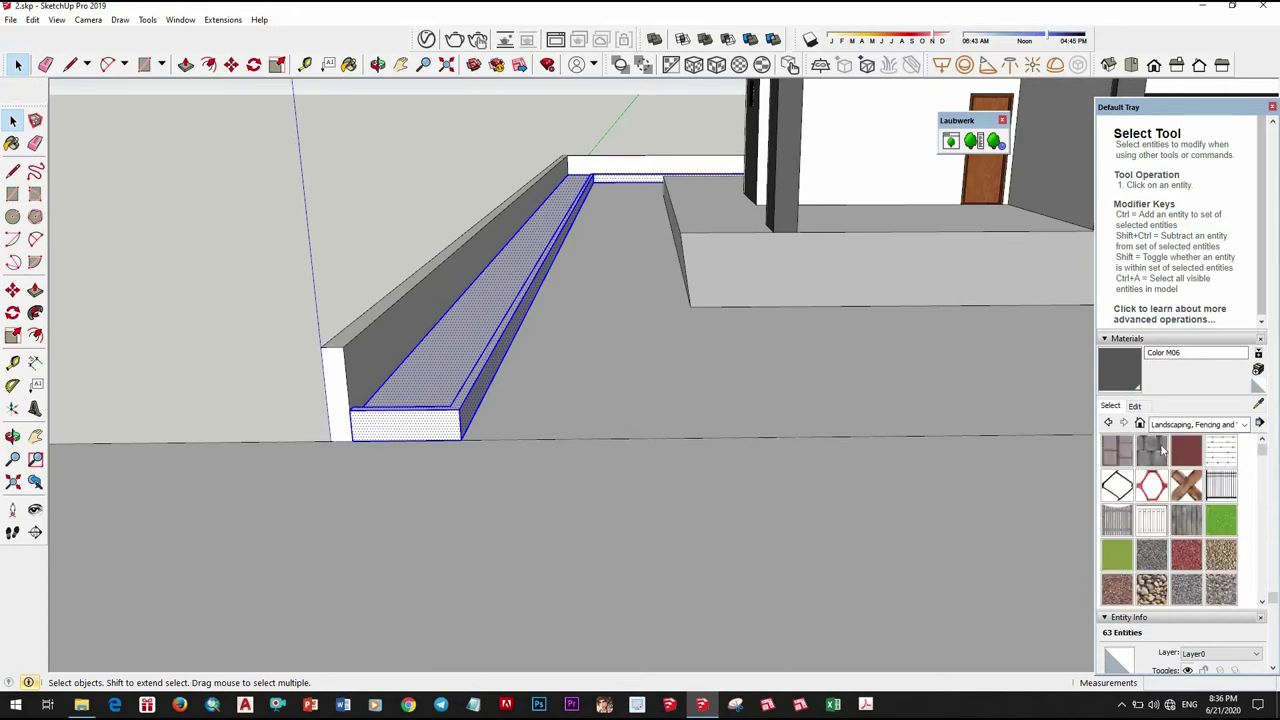
Paint both long planters Concrete Block Retaining Gray with Grass Dark Green tops.
{"action": "left_click", "coordinate": [543, 406]}
{"action": "middle_click_drag", "start_coordinate": [543, 406], "coordinate": [568, 400]}
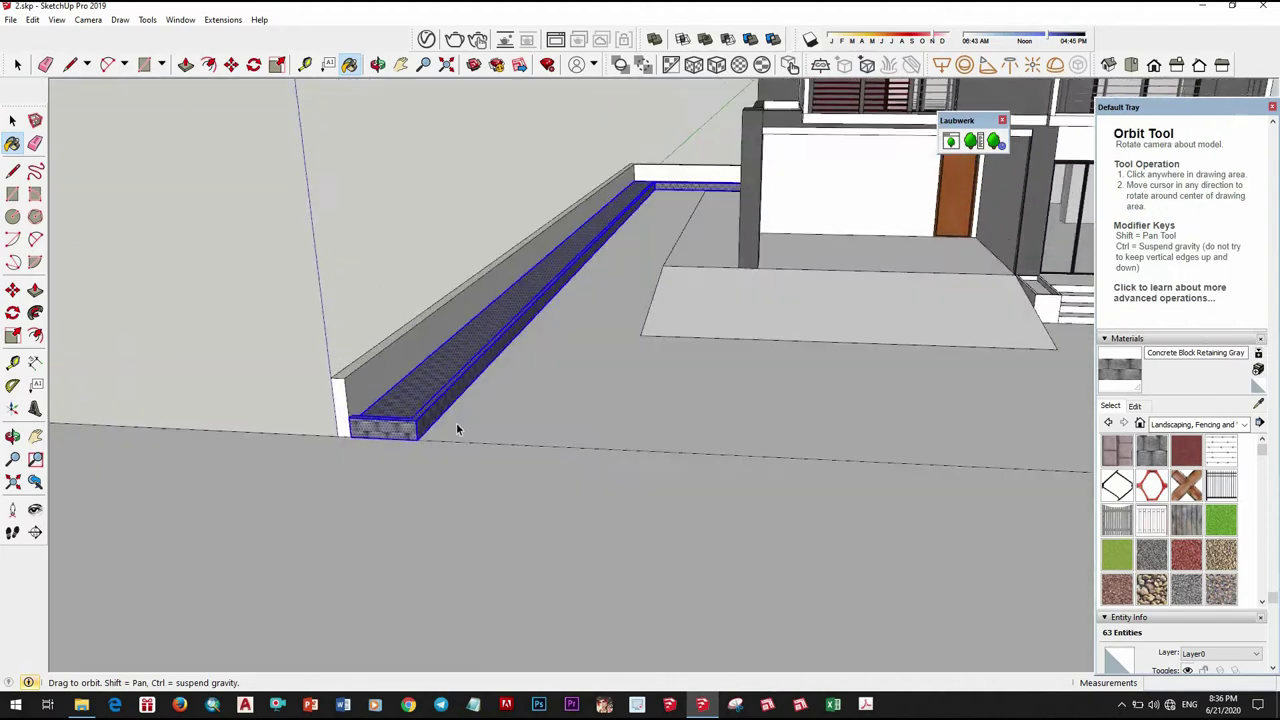
{"action": "key", "text": "space"}
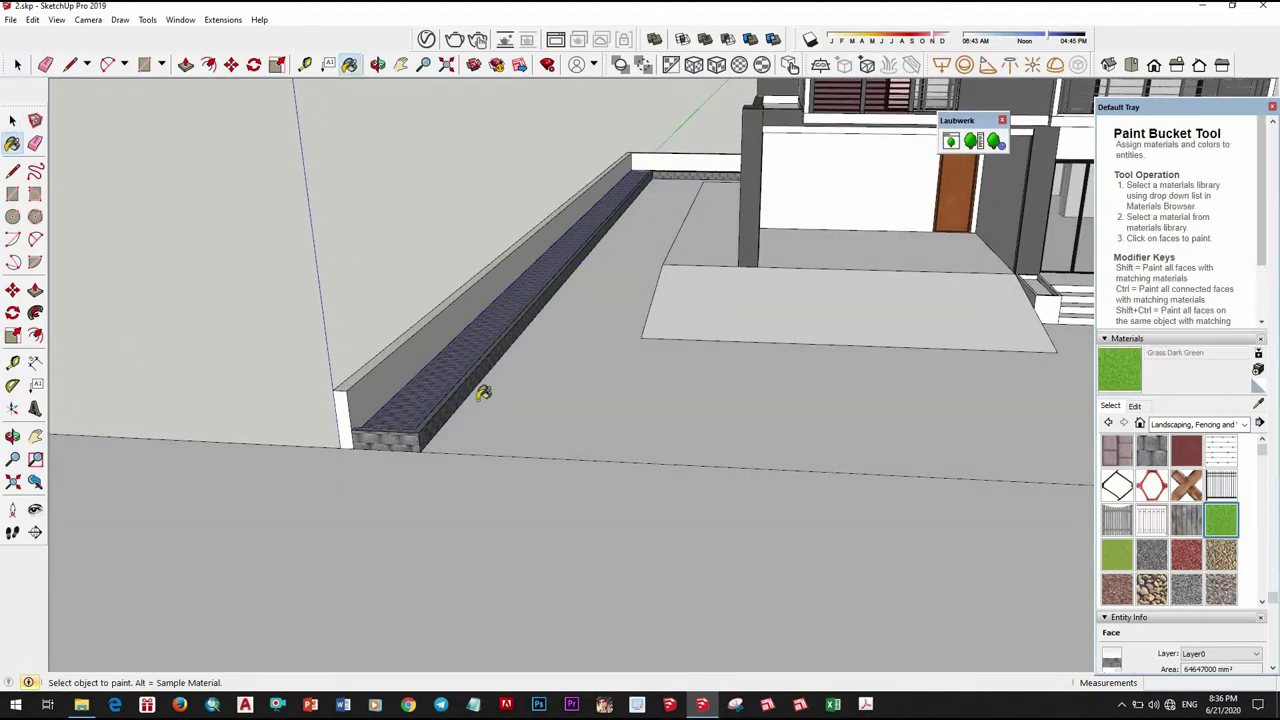
{"action": "middle_click_drag", "start_coordinate": [677, 349], "coordinate": [741, 382]}
{"action": "key", "text": "space"}
{"action": "scroll", "coordinate": [740, 383], "scroll_direction": "up", "scroll_amount": 3}
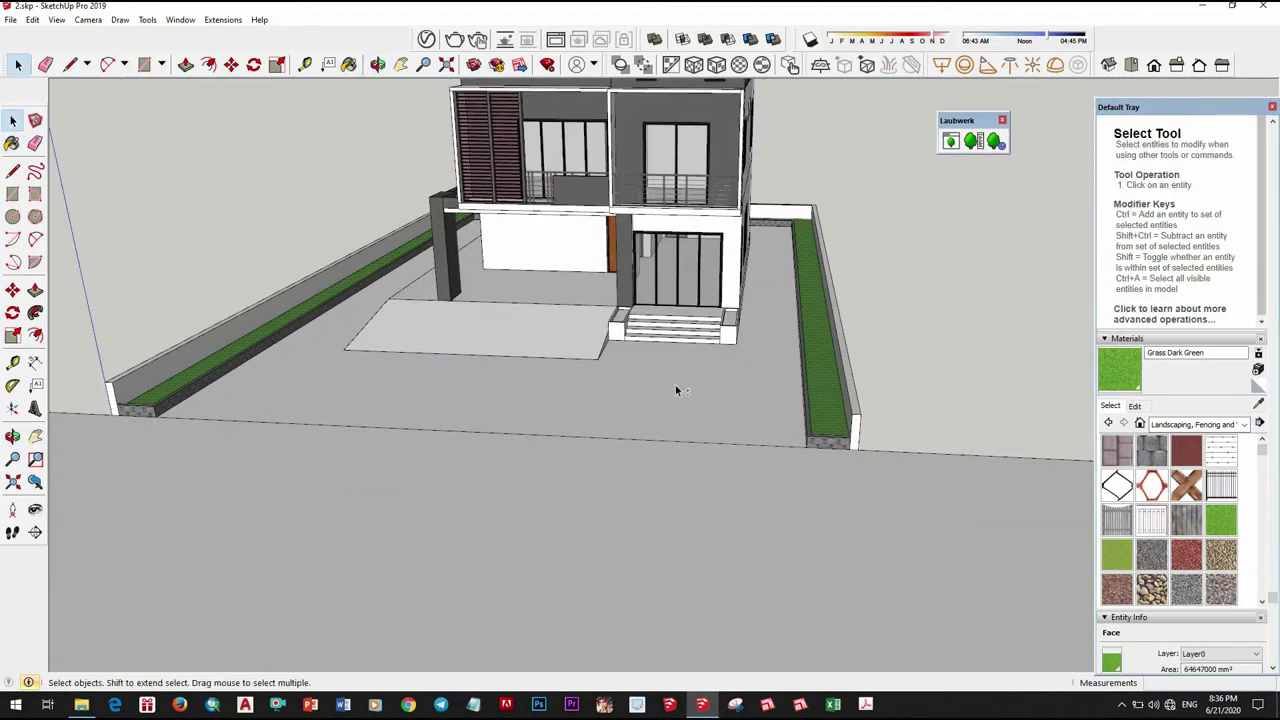
{"action": "scroll", "coordinate": [649, 356], "scroll_direction": "down", "scroll_amount": 2}
{"action": "scroll", "coordinate": [664, 350], "scroll_direction": "up", "scroll_amount": 4}
{"action": "middle_click_drag", "start_coordinate": [664, 350], "coordinate": [664, 337]}
Paint the first step planter with concrete block sides and a dark green grass top.
{"action": "scroll", "coordinate": [664, 337], "scroll_direction": "up", "scroll_amount": 2}
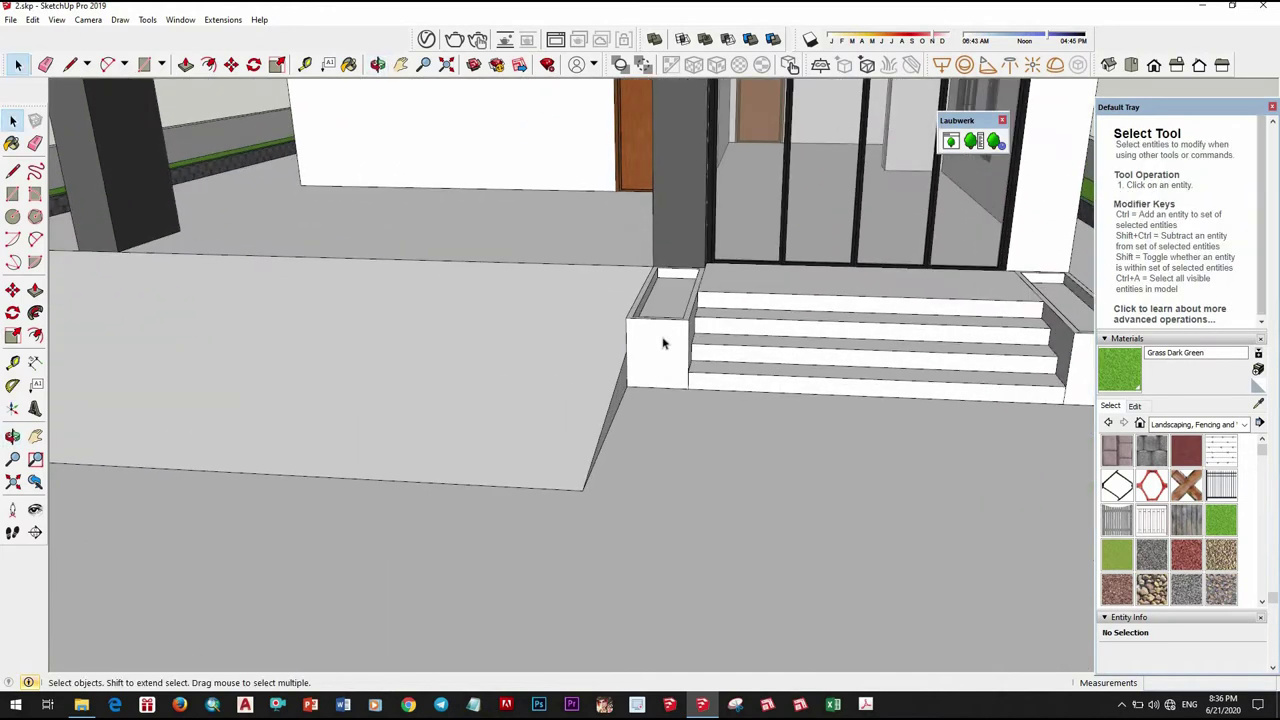
{"action": "scroll", "coordinate": [670, 345], "scroll_direction": "up", "scroll_amount": 2}
{"action": "left_click", "coordinate": [674, 350]}
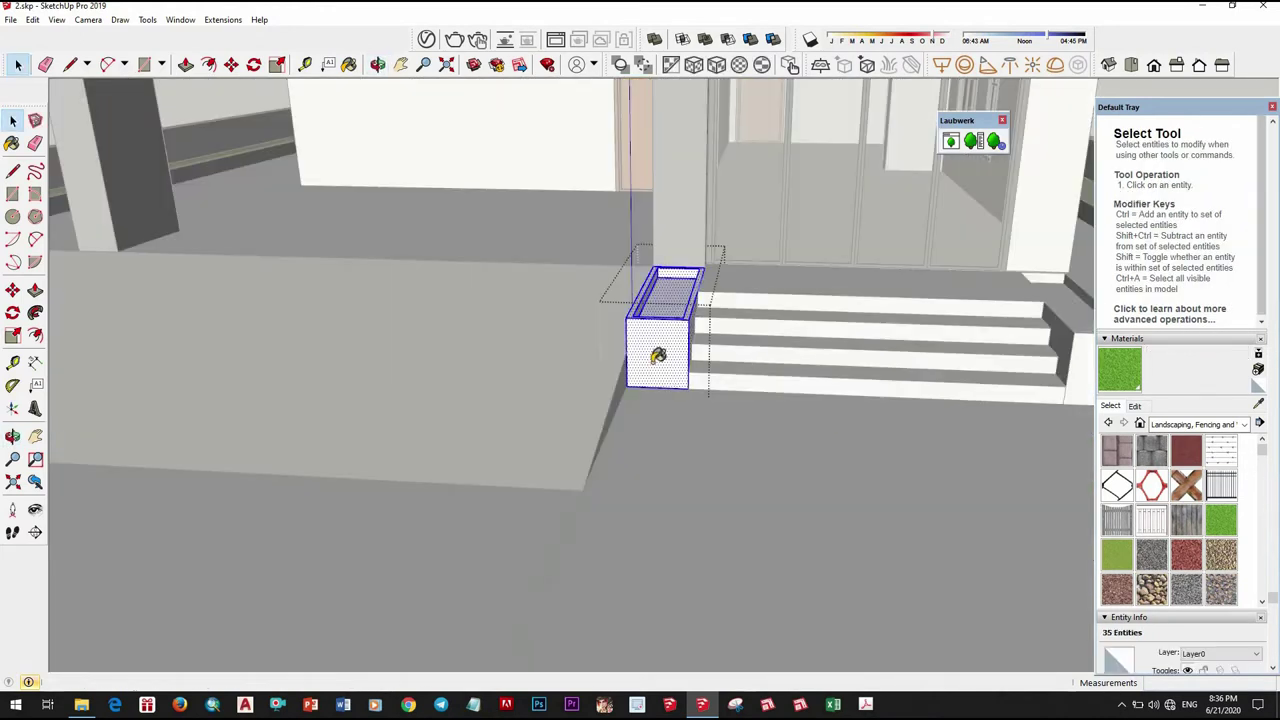
{"action": "key", "text": "b"}
{"action": "left_click", "coordinate": [658, 356]}
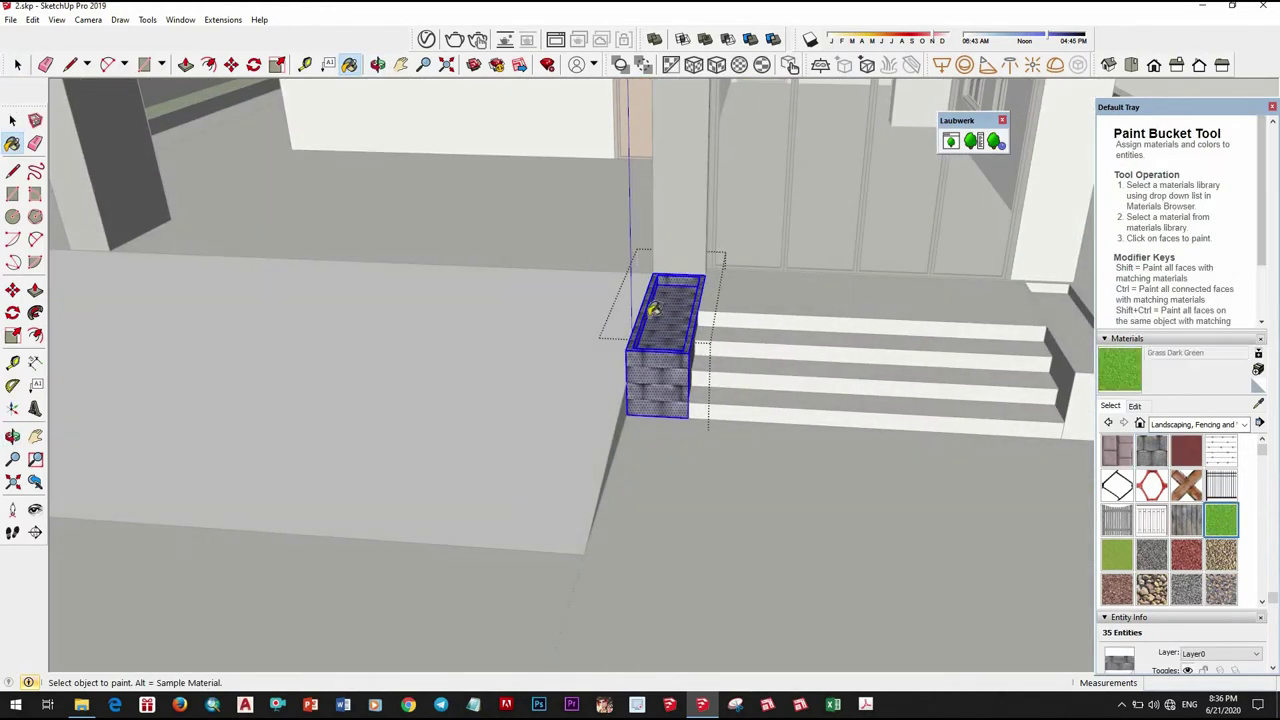
{"action": "left_click", "coordinate": [673, 313]}
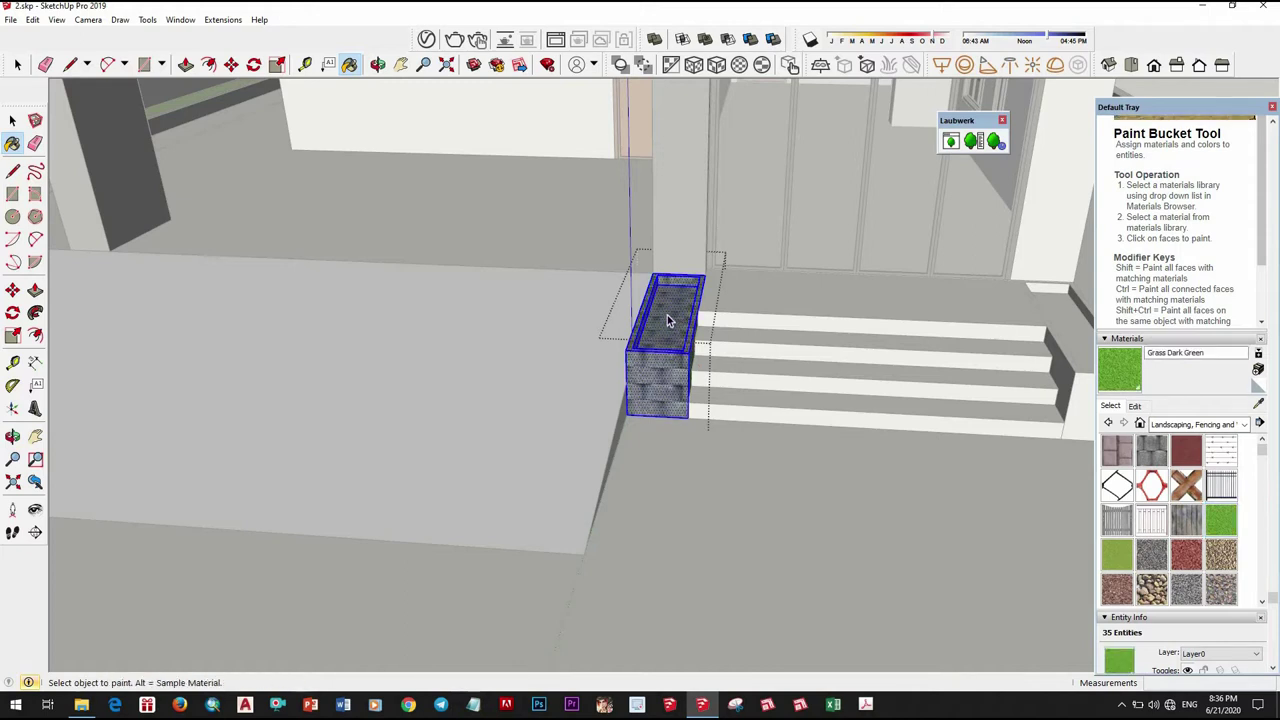
{"action": "key", "text": "space"}
Give the other step planter the same concrete block and grass finish.
{"action": "key", "text": "b"}
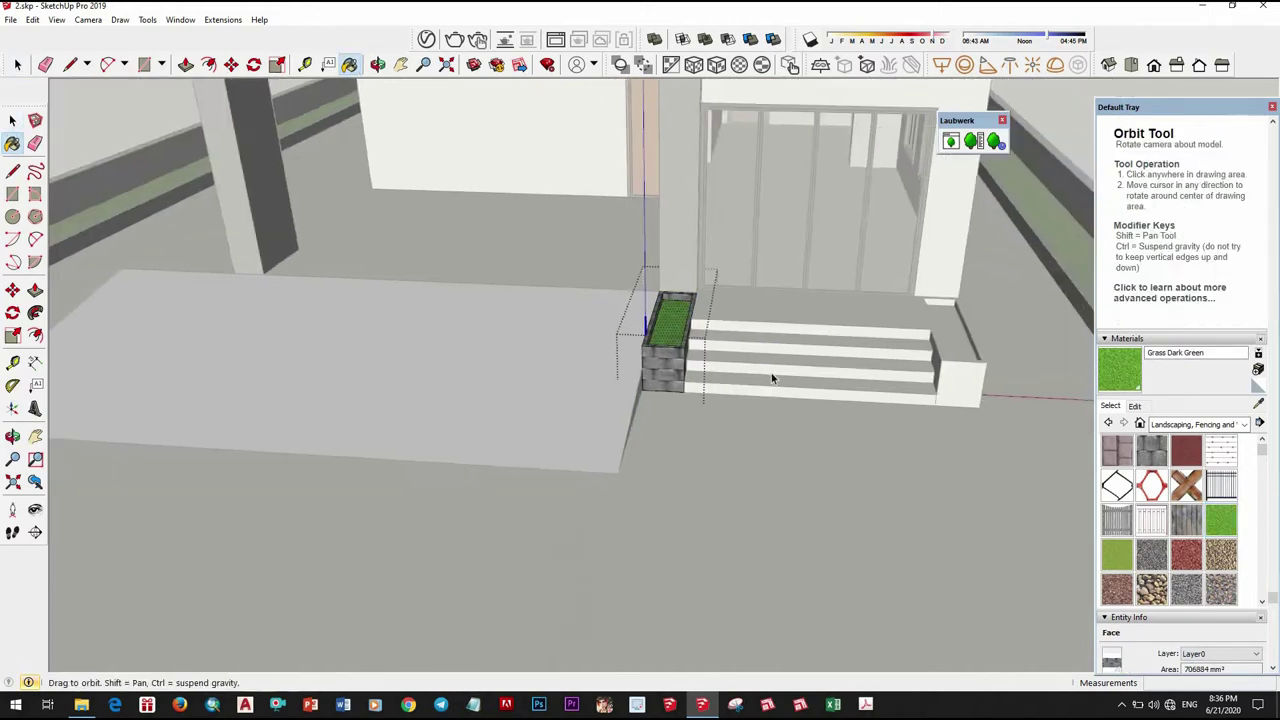
{"action": "middle_click_drag", "start_coordinate": [673, 310], "coordinate": [762, 331]}
{"action": "key", "text": "space"}
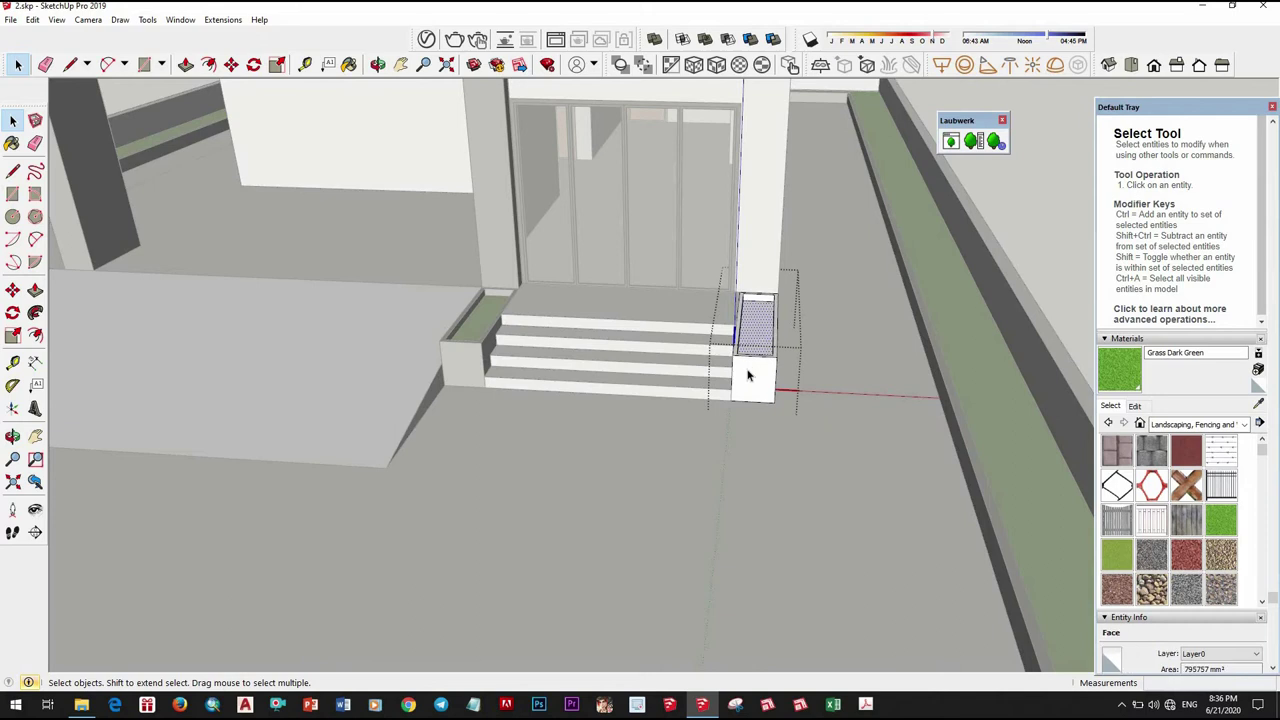
{"action": "key", "text": "b"}
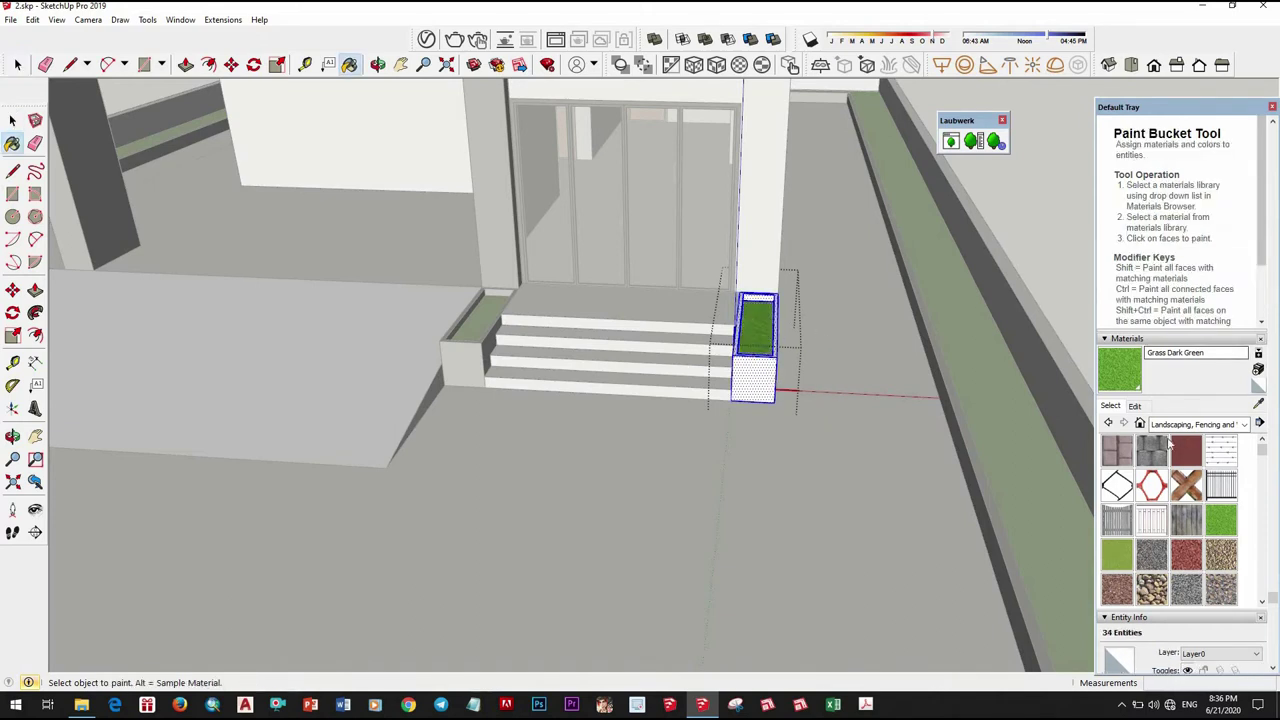
{"action": "scroll", "coordinate": [757, 365], "scroll_direction": "down", "scroll_amount": 2}
{"action": "key", "text": "space"}
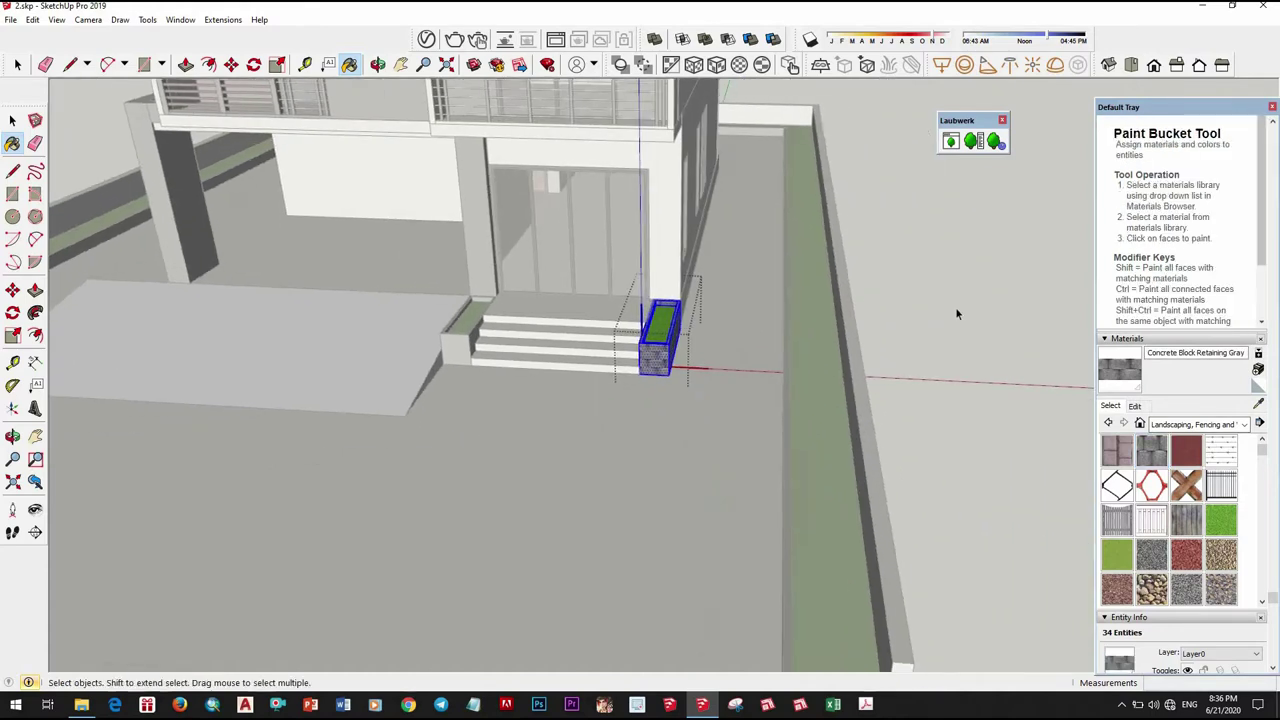
{"action": "scroll", "coordinate": [740, 360], "scroll_direction": "down", "scroll_amount": 3}
{"action": "mouse_move", "coordinate": [730, 360]}
{"action": "middle_mouse_down"}
{"action": "mouse_move", "coordinate": [567, 314]}
{"action": "mouse_move", "coordinate": [637, 340]}
{"action": "mouse_move", "coordinate": [538, 380]}
{"action": "mouse_move", "coordinate": [580, 366]}
{"action": "mouse_move", "coordinate": [529, 311]}
{"action": "mouse_move", "coordinate": [602, 271]}
{"action": "mouse_move", "coordinate": [500, 357]}
{"action": "mouse_move", "coordinate": [506, 446]}
{"action": "mouse_move", "coordinate": [584, 402]}
{"action": "mouse_move", "coordinate": [397, 429]}
{"action": "mouse_move", "coordinate": [746, 420]}
{"action": "mouse_move", "coordinate": [648, 345]}
{"action": "middle_mouse_up"}
{"action": "scroll", "coordinate": [567, 314], "scroll_direction": "up", "scroll_amount": 3}
{"action": "scroll", "coordinate": [567, 314], "scroll_direction": "up", "scroll_amount": 3}
{"action": "scroll", "coordinate": [603, 333], "scroll_direction": "down", "scroll_amount": 3}
{"action": "scroll", "coordinate": [648, 345], "scroll_direction": "up", "scroll_amount": 3}
{"action": "middle_click_drag", "start_coordinate": [729, 386], "coordinate": [729, 314]}
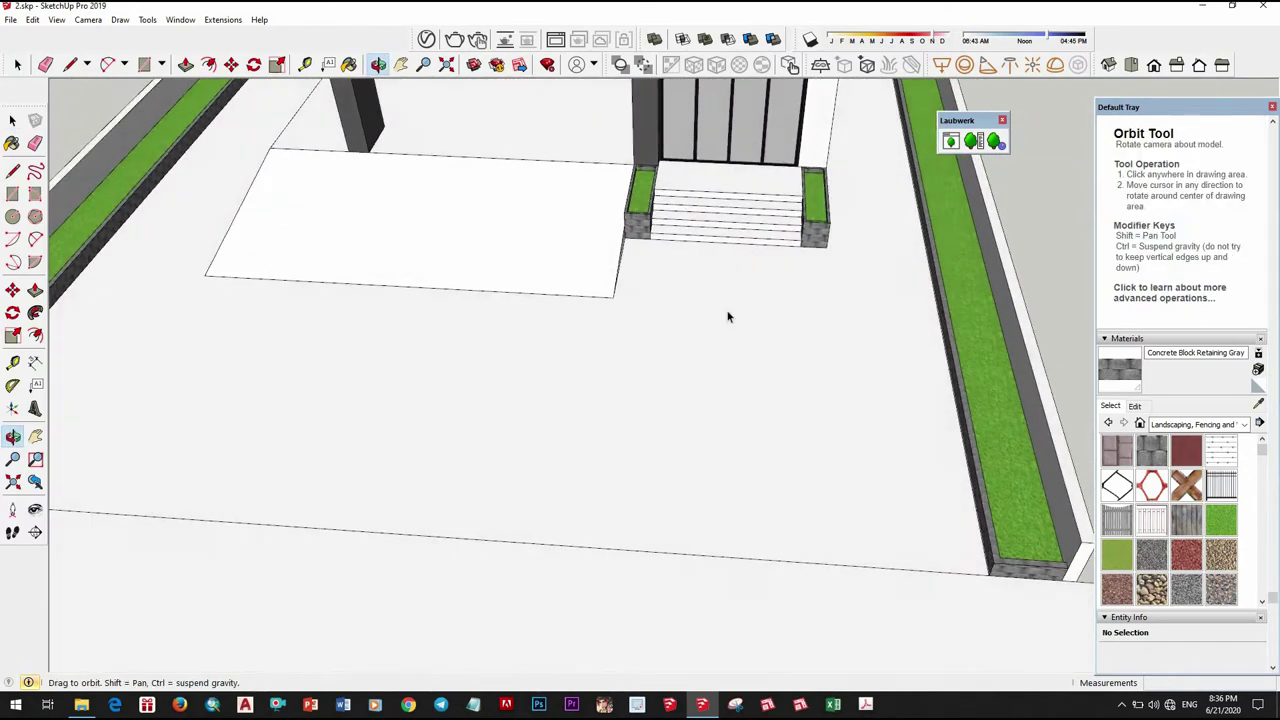
{"action": "scroll", "coordinate": [700, 250], "scroll_direction": "up", "scroll_amount": 2}
{"action": "scroll", "coordinate": [630, 275], "scroll_direction": "up", "scroll_amount": 2}
{"action": "mouse_move", "coordinate": [626, 289]}
{"action": "middle_mouse_down"}
{"action": "mouse_move", "coordinate": [514, 289]}
{"action": "mouse_move", "coordinate": [556, 272]}
{"action": "middle_mouse_up"}
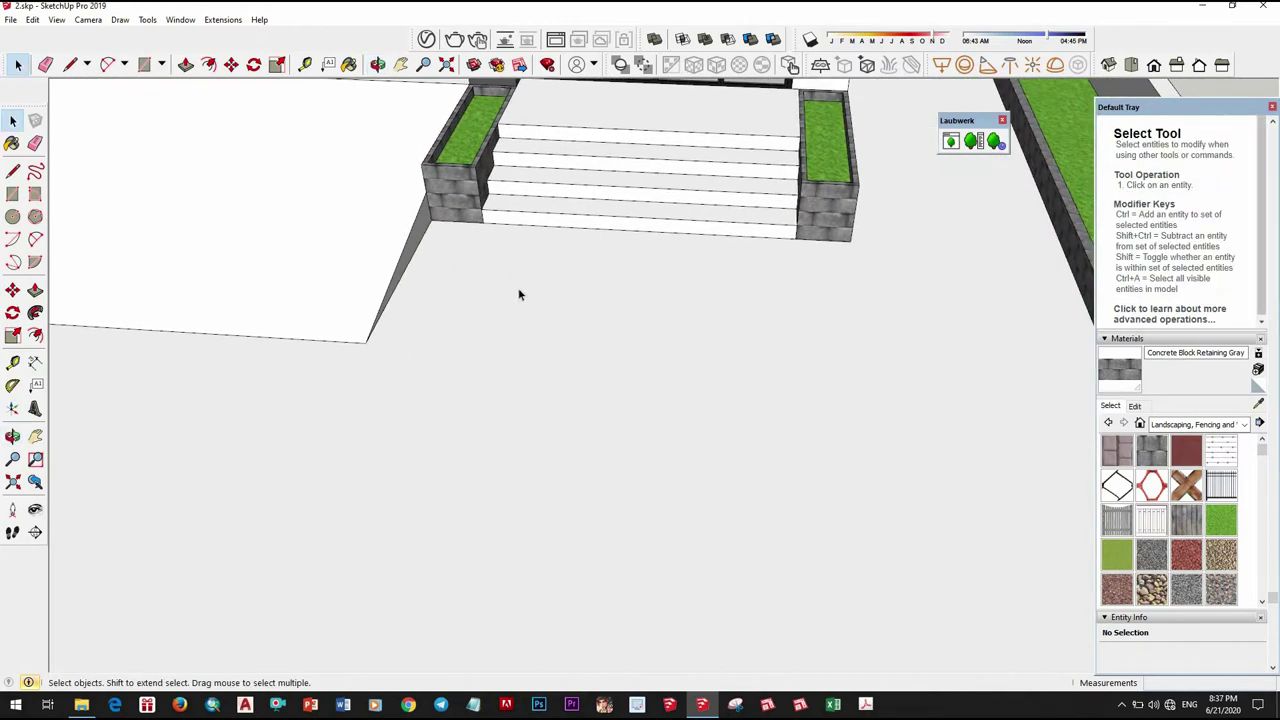
Draw a thin rectangle along the bottom entrance step.
{"action": "key", "text": "r"}
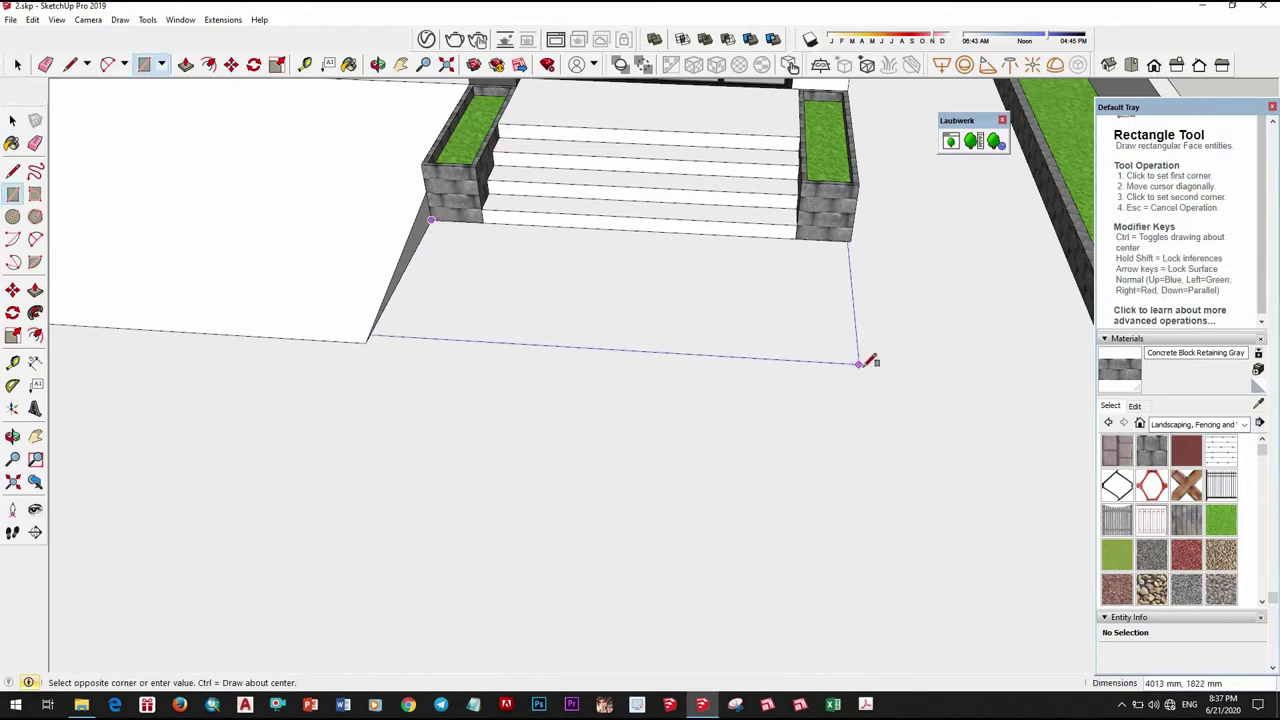
{"action": "left_click", "coordinate": [861, 356]}
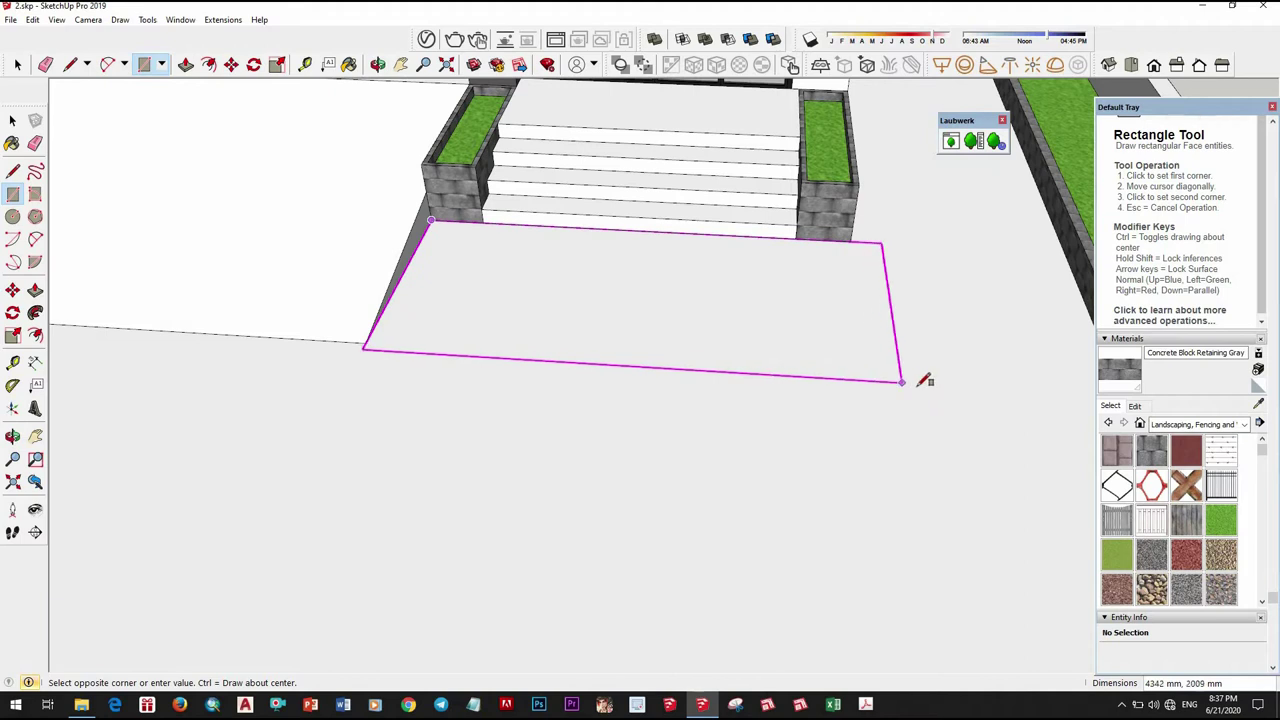
{"action": "left_click", "coordinate": [901, 381]}
{"action": "scroll", "coordinate": [829, 337], "scroll_direction": "down", "scroll_amount": 3}
{"action": "scroll", "coordinate": [537, 232], "scroll_direction": "up", "scroll_amount": 5}
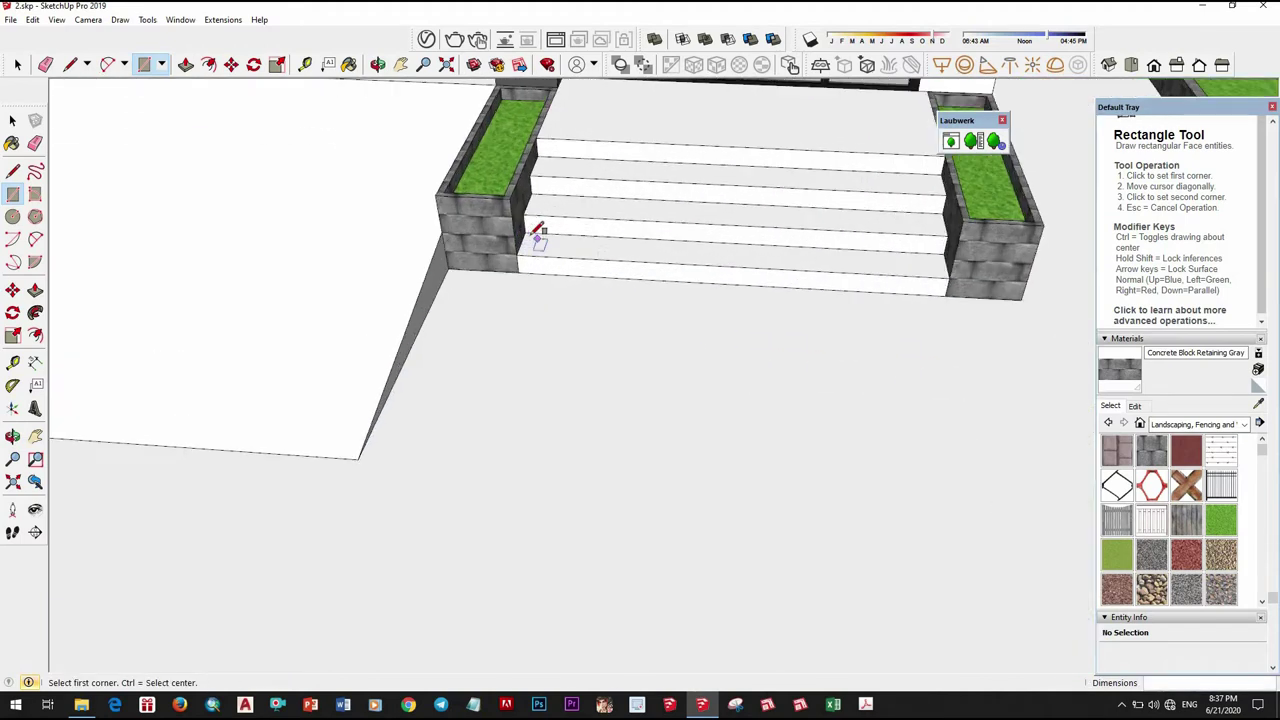
{"action": "left_click", "coordinate": [810, 277]}
{"action": "key", "text": "space"}
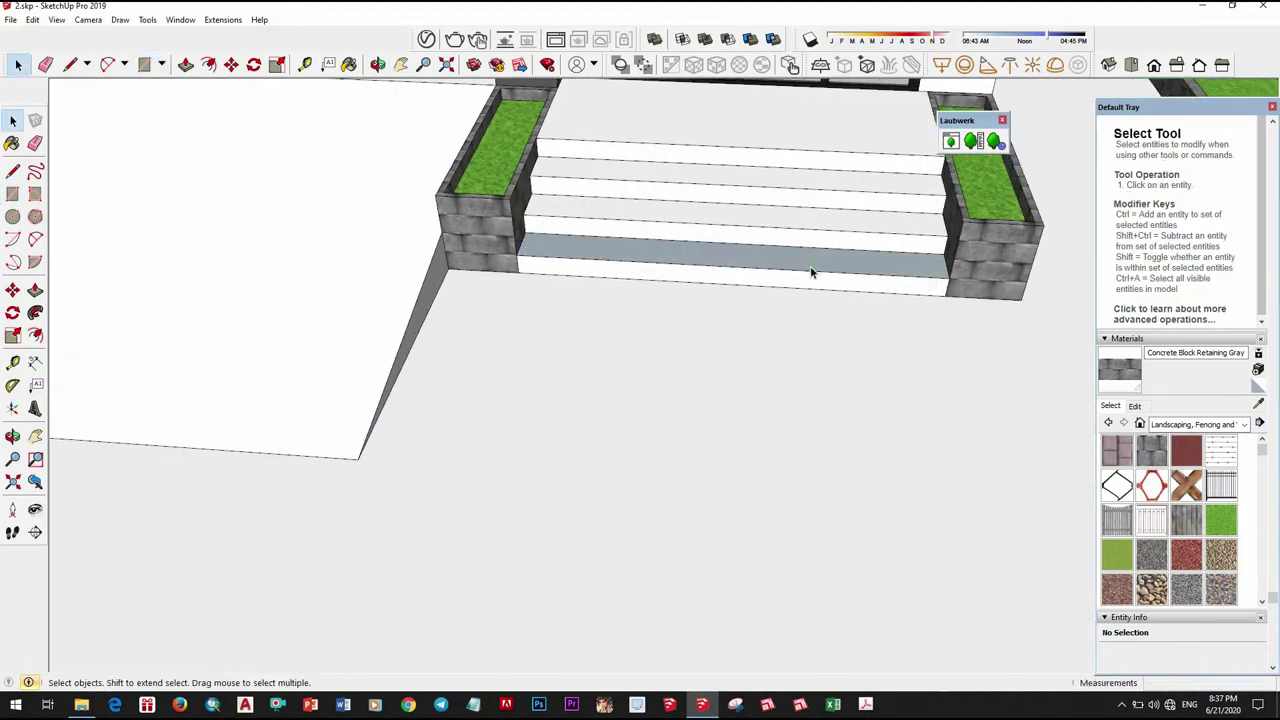
Move the thin strip 100 mm out onto the ground in front of the step.
{"action": "left_click", "coordinate": [813, 270]}
{"action": "key", "text": "m"}
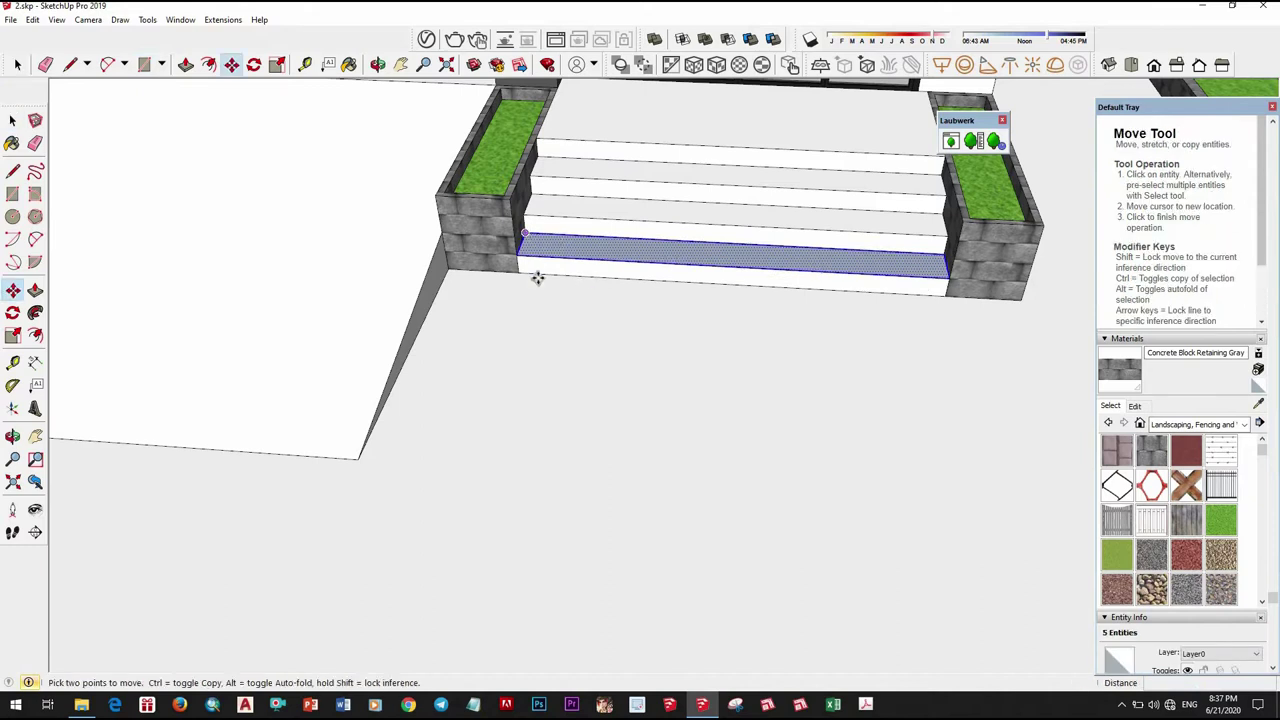
{"action": "left_click", "coordinate": [537, 278]}
{"action": "mouse_move", "coordinate": [843, 300]}
{"action": "middle_mouse_down"}
{"action": "mouse_move", "coordinate": [808, 366]}
{"action": "mouse_move", "coordinate": [893, 347]}
{"action": "middle_mouse_up"}
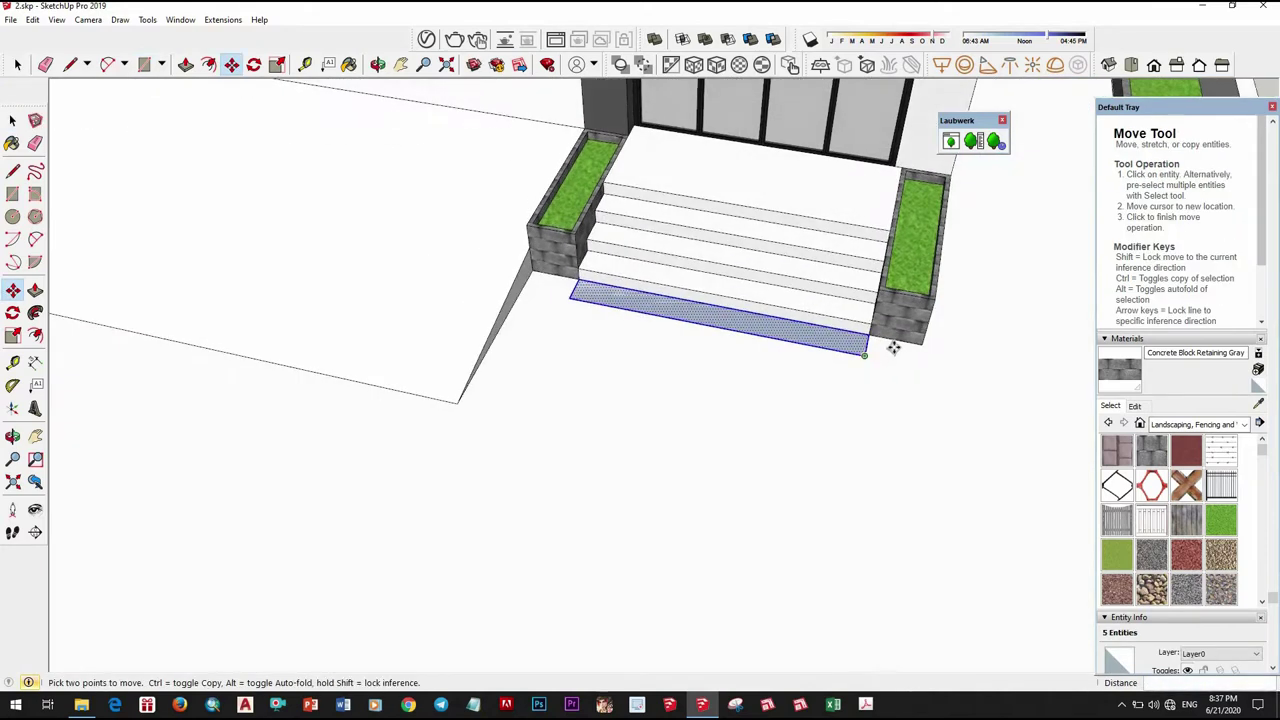
{"action": "scroll", "coordinate": [893, 347], "scroll_direction": "up", "scroll_amount": 2}
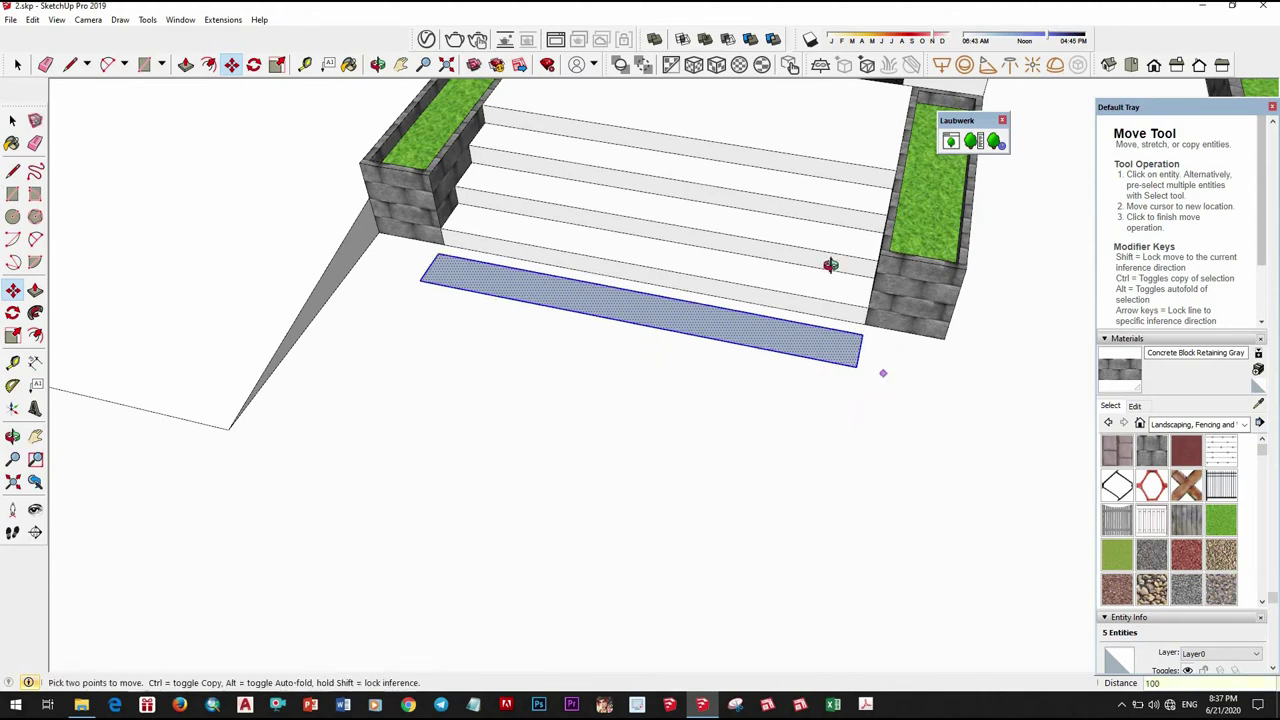
{"action": "middle_click_drag", "start_coordinate": [883, 371], "coordinate": [770, 352]}
{"action": "scroll", "coordinate": [770, 357], "scroll_direction": "up", "scroll_amount": 2}
{"action": "key", "text": "space"}
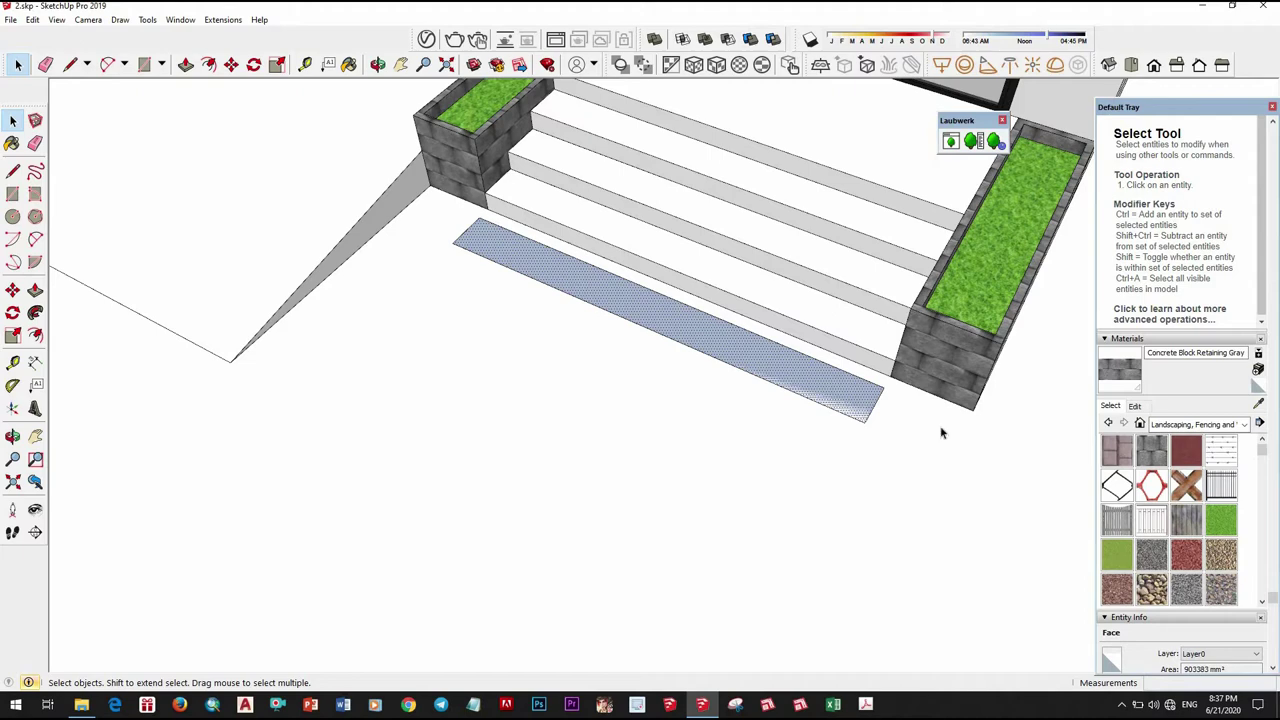
{"action": "scroll", "coordinate": [730, 315], "scroll_direction": "down", "scroll_amount": 3}
{"action": "middle_click_drag", "start_coordinate": [928, 334], "coordinate": [784, 402]}
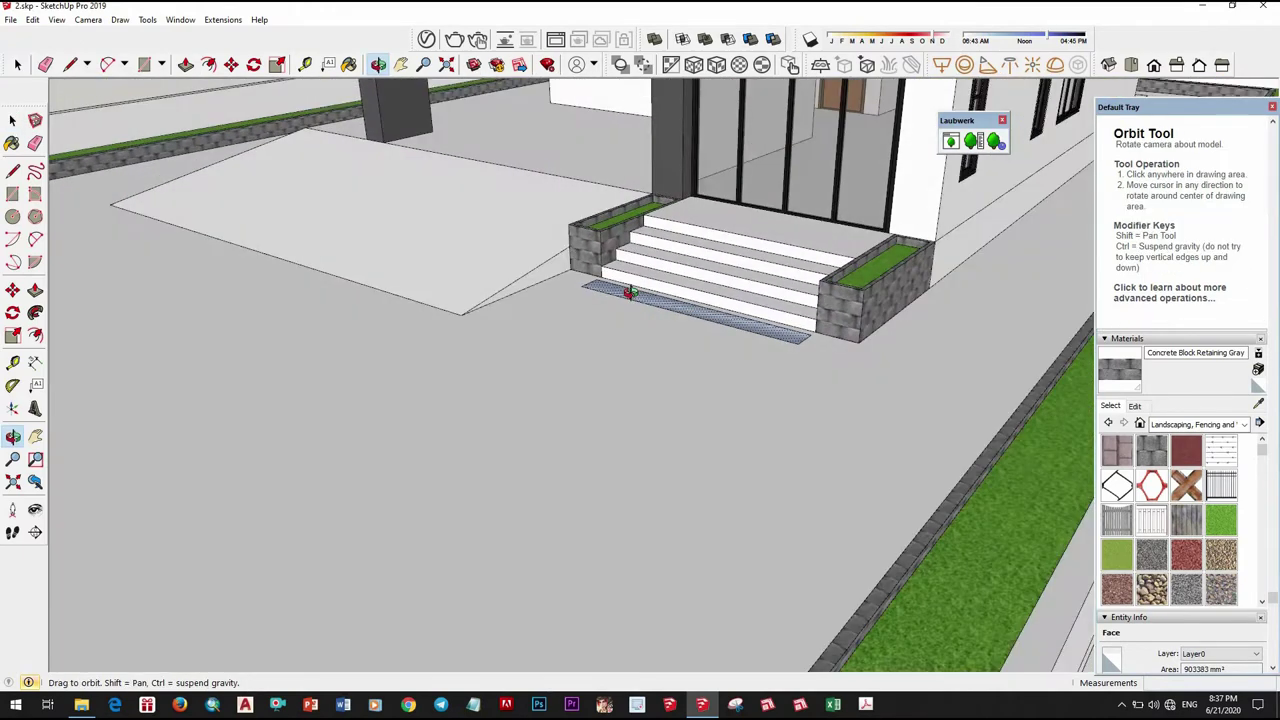
{"action": "scroll", "coordinate": [784, 402], "scroll_direction": "down", "scroll_amount": 1}
{"action": "scroll", "coordinate": [806, 406], "scroll_direction": "down", "scroll_amount": 1}
{"action": "scroll", "coordinate": [737, 403], "scroll_direction": "down", "scroll_amount": 2}
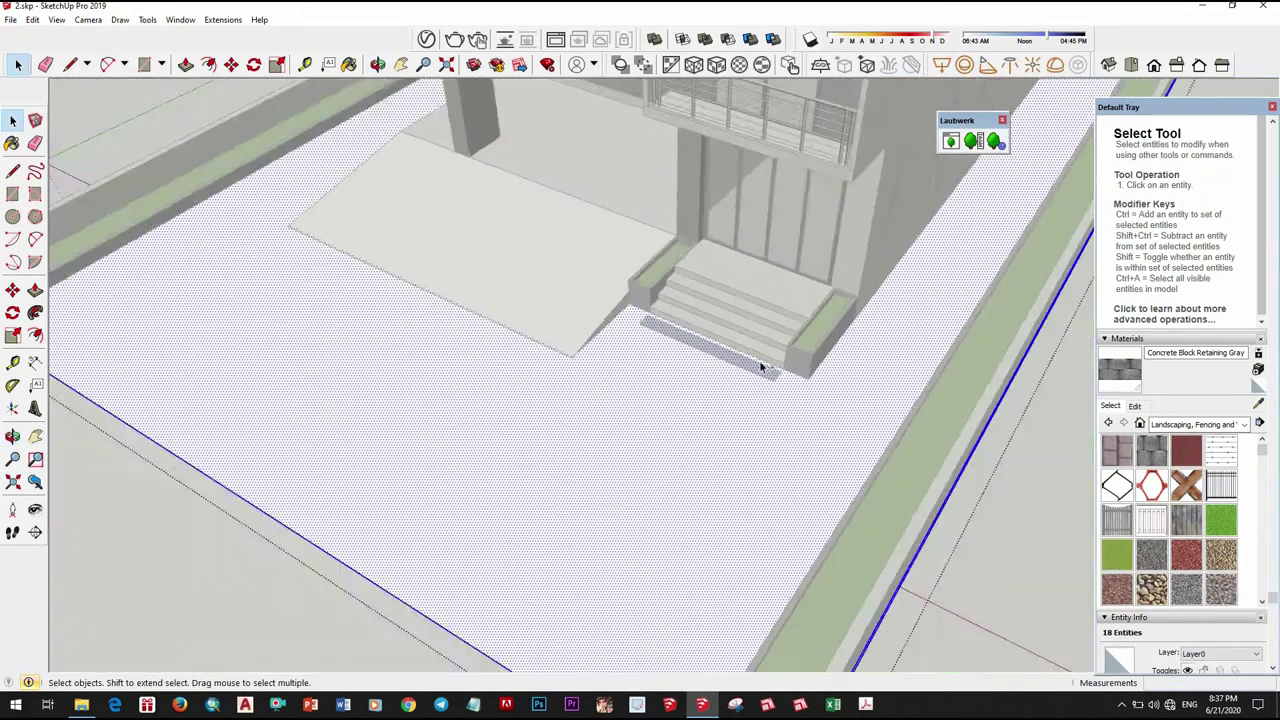
{"action": "scroll", "coordinate": [712, 367], "scroll_direction": "down", "scroll_amount": 2}
{"action": "scroll", "coordinate": [712, 368], "scroll_direction": "up", "scroll_amount": 2}
{"action": "scroll", "coordinate": [693, 342], "scroll_direction": "up", "scroll_amount": 2}
Cut the front strip and Paste In Place inside the ground group.
{"action": "left_click", "coordinate": [693, 342]}
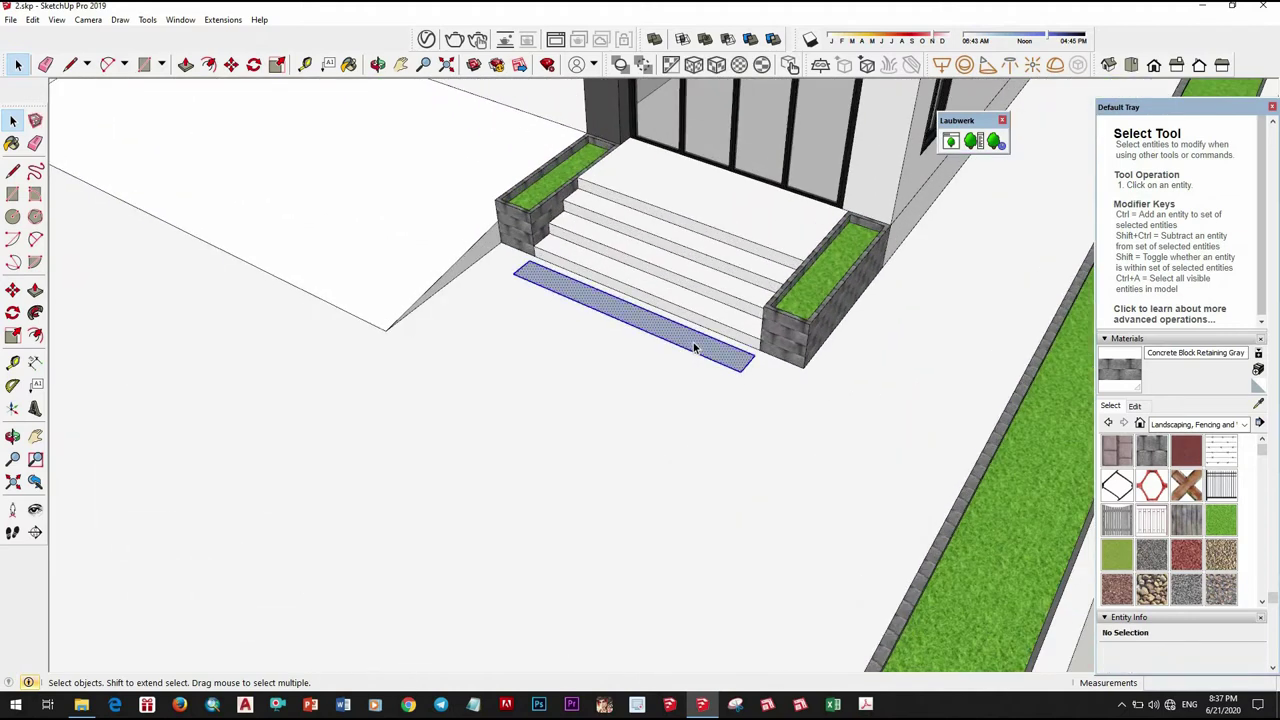
{"action": "left_click", "coordinate": [33, 20]}
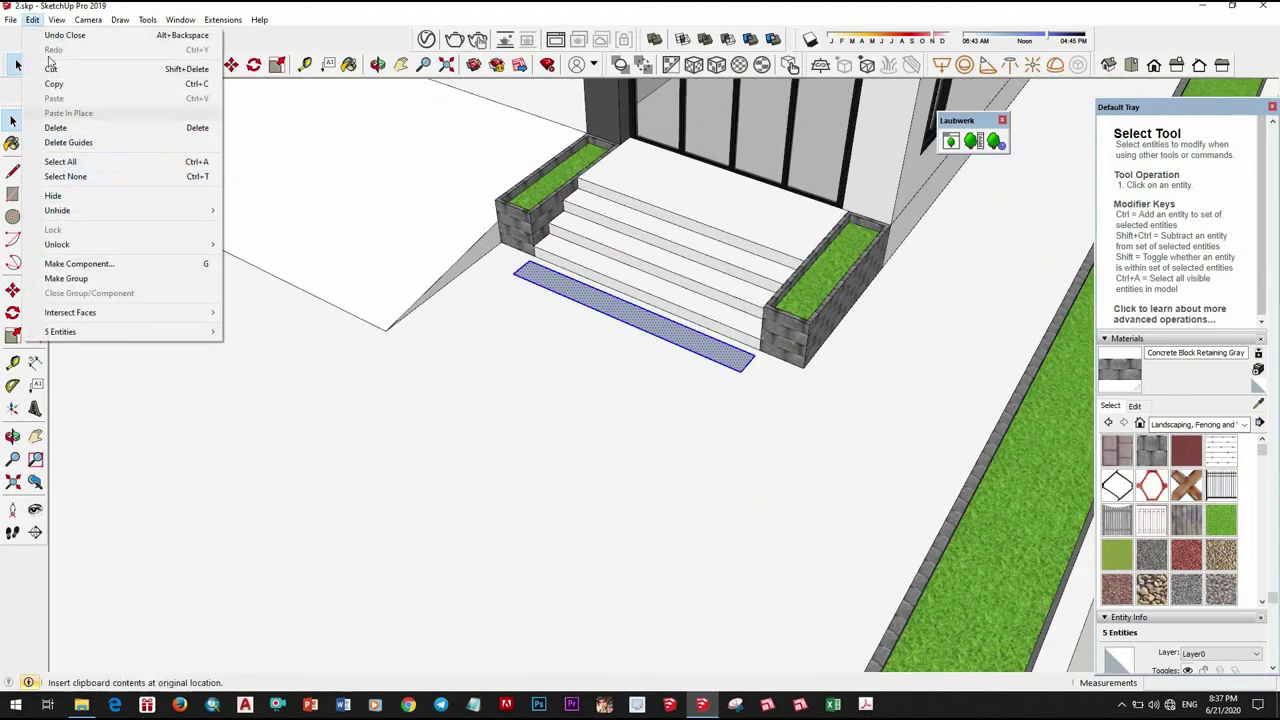
{"action": "key", "text": "Return"}
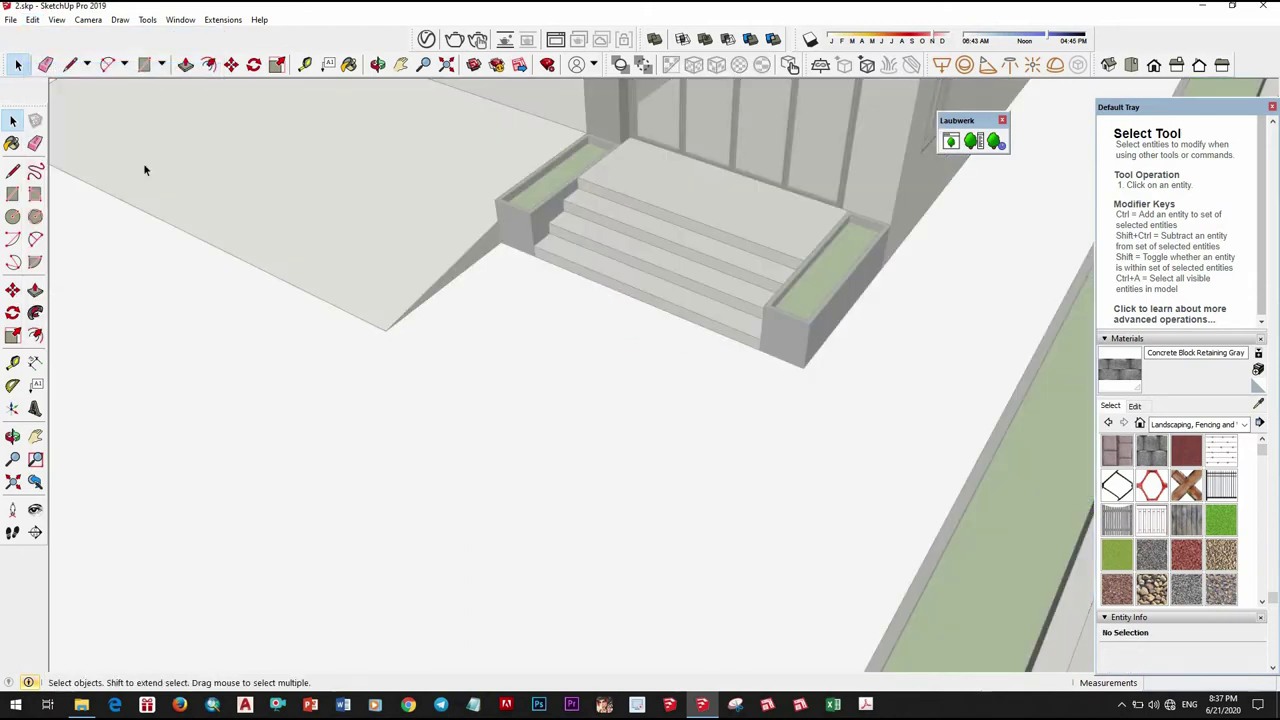
{"action": "key", "text": "ctrl+a"}
{"action": "left_click", "coordinate": [33, 20]}
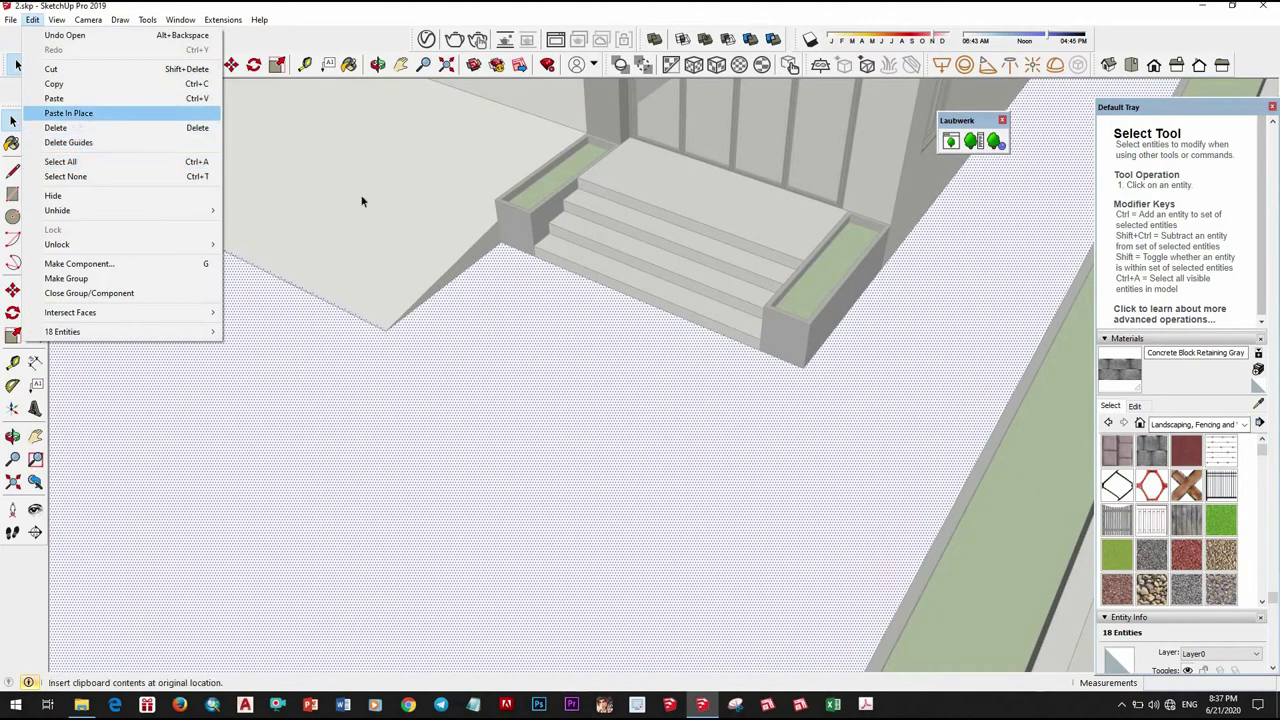
{"action": "key", "text": "Return"}
{"action": "scroll", "coordinate": [600, 314], "scroll_direction": "up", "scroll_amount": 3}
{"action": "mouse_move", "coordinate": [600, 314]}
{"action": "middle_mouse_down"}
{"action": "mouse_move", "coordinate": [722, 395]}
{"action": "mouse_move", "coordinate": [629, 349]}
{"action": "mouse_move", "coordinate": [734, 343]}
{"action": "mouse_move", "coordinate": [786, 357]}
{"action": "middle_mouse_up"}
{"action": "scroll", "coordinate": [786, 357], "scroll_direction": "up", "scroll_amount": 2}
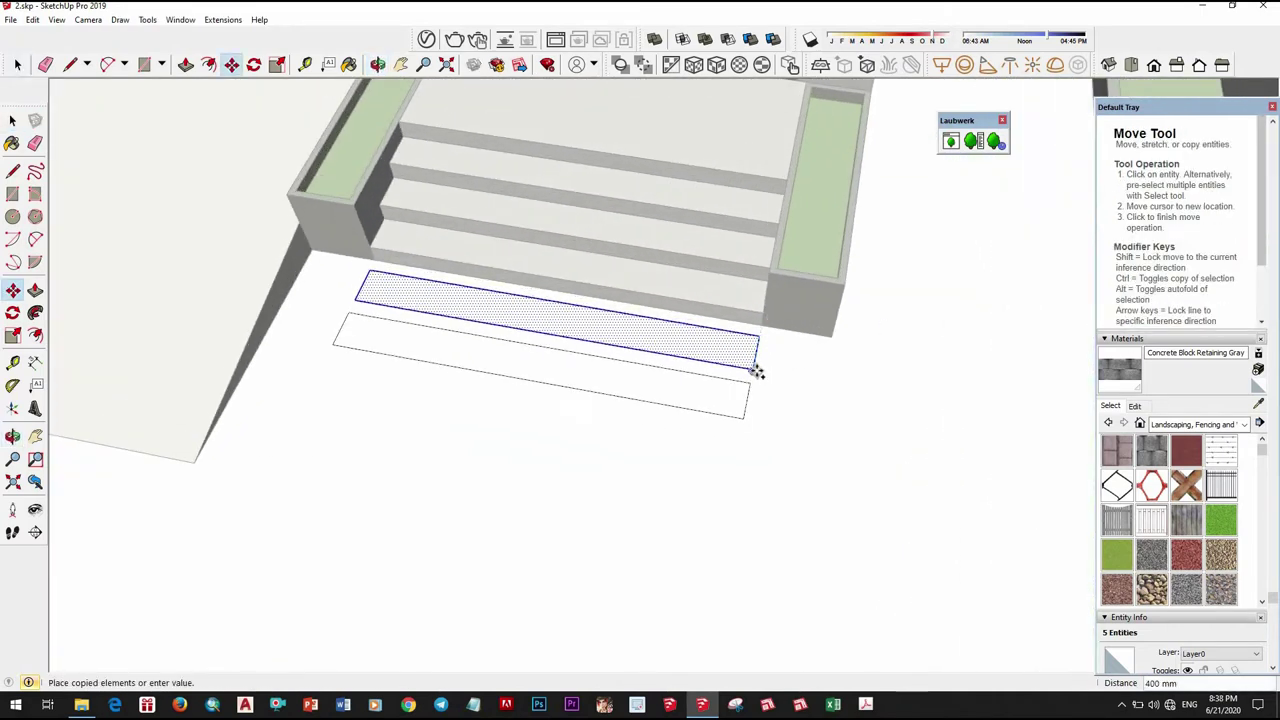
Give the first paver strip some thickness with Push/Pull.
{"action": "scroll", "coordinate": [710, 350], "scroll_direction": "up", "scroll_amount": 2}
{"action": "key", "text": "p"}
{"action": "left_click", "coordinate": [710, 349]}
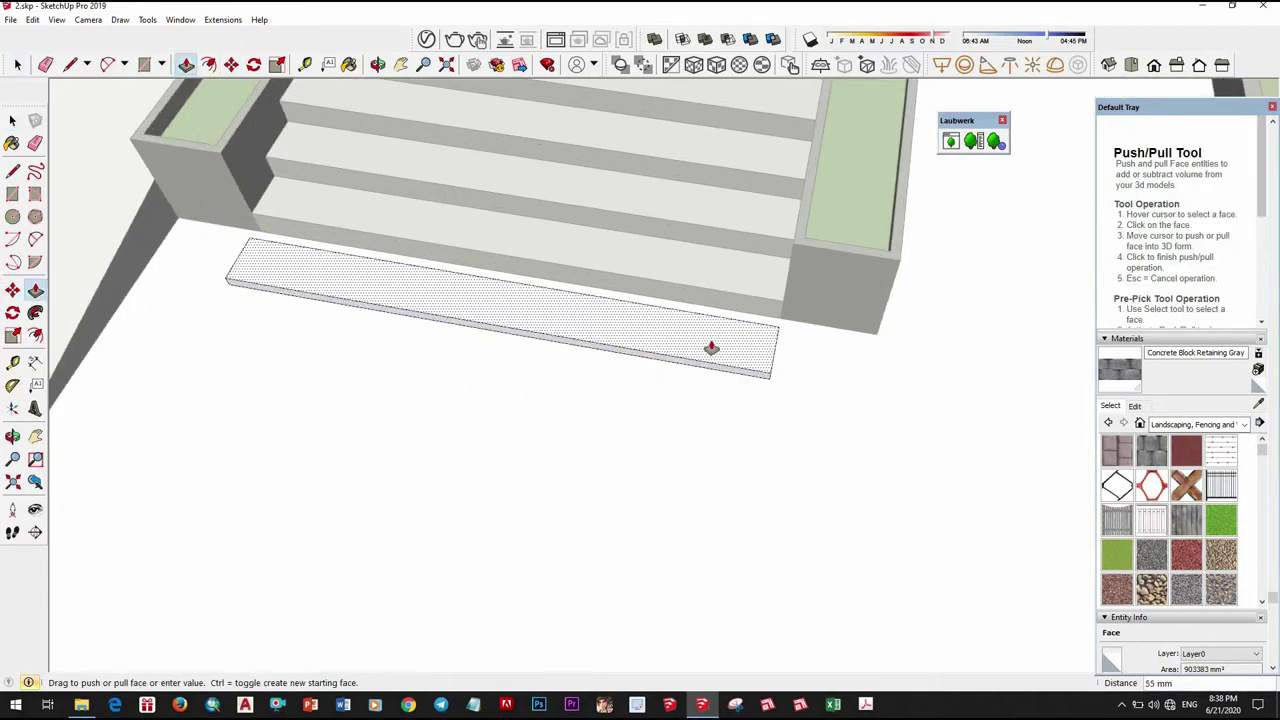
{"action": "mouse_move", "coordinate": [850, 241]}
{"action": "middle_mouse_down"}
{"action": "mouse_move", "coordinate": [731, 114]}
{"action": "mouse_move", "coordinate": [709, 166]}
{"action": "mouse_move", "coordinate": [731, 223]}
{"action": "mouse_move", "coordinate": [769, 197]}
{"action": "mouse_move", "coordinate": [757, 289]}
{"action": "mouse_move", "coordinate": [770, 330]}
{"action": "middle_mouse_up"}
{"action": "key", "text": "space"}
{"action": "left_click", "coordinate": [716, 378]}
{"action": "mouse_move", "coordinate": [716, 378]}
{"action": "middle_mouse_down"}
{"action": "mouse_move", "coordinate": [777, 363]}
{"action": "mouse_move", "coordinate": [716, 345]}
{"action": "middle_mouse_up"}
Copy the thickened strip outward into a row of ten evenly spaced strips.
{"action": "left_click_drag", "start_coordinate": [883, 510], "coordinate": [870, 484]}
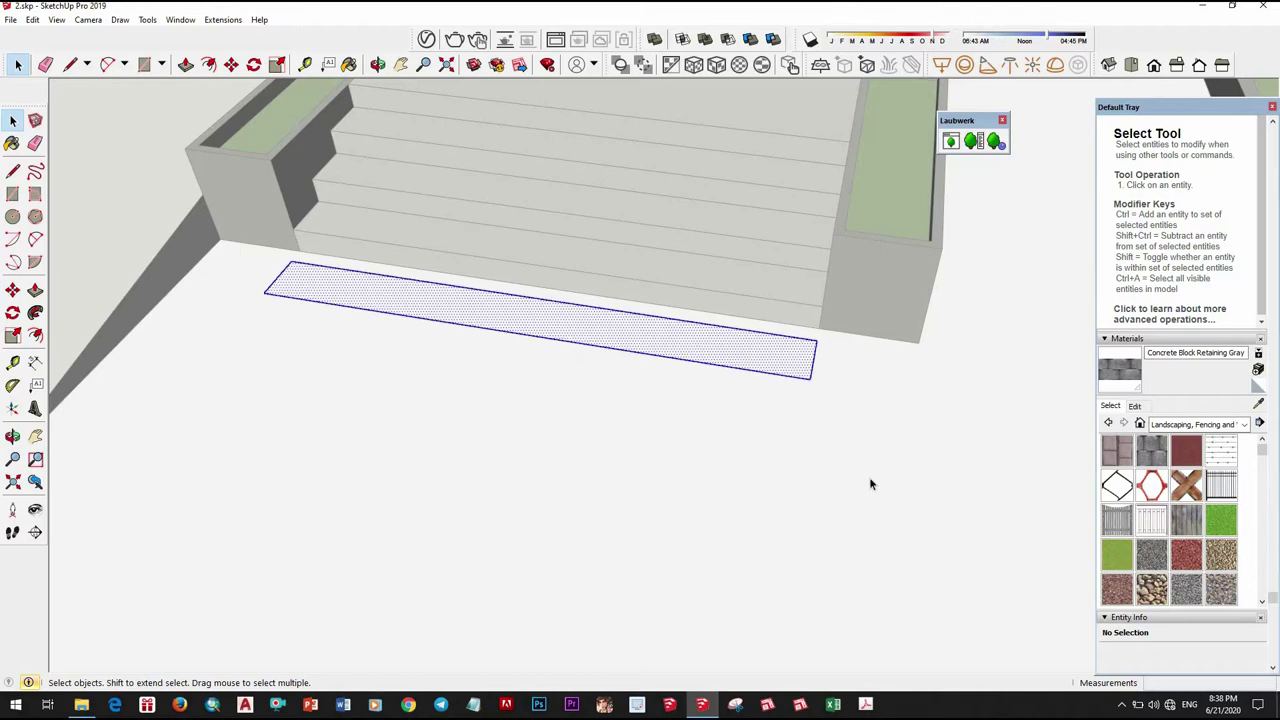
{"action": "left_click", "coordinate": [812, 398]}
{"action": "type", "text": "x10"}
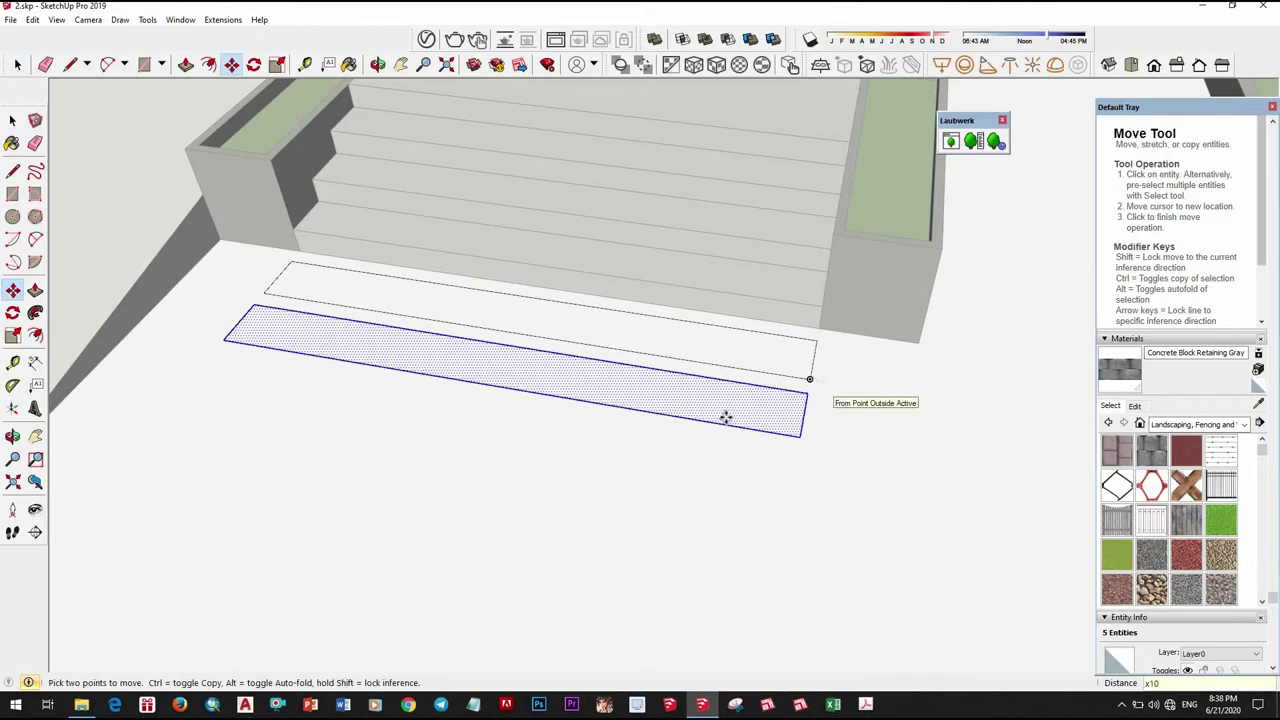
{"action": "key", "text": "Return"}
{"action": "scroll", "coordinate": [720, 400], "scroll_direction": "down", "scroll_amount": 3}
{"action": "scroll", "coordinate": [706, 387], "scroll_direction": "down", "scroll_amount": 4}
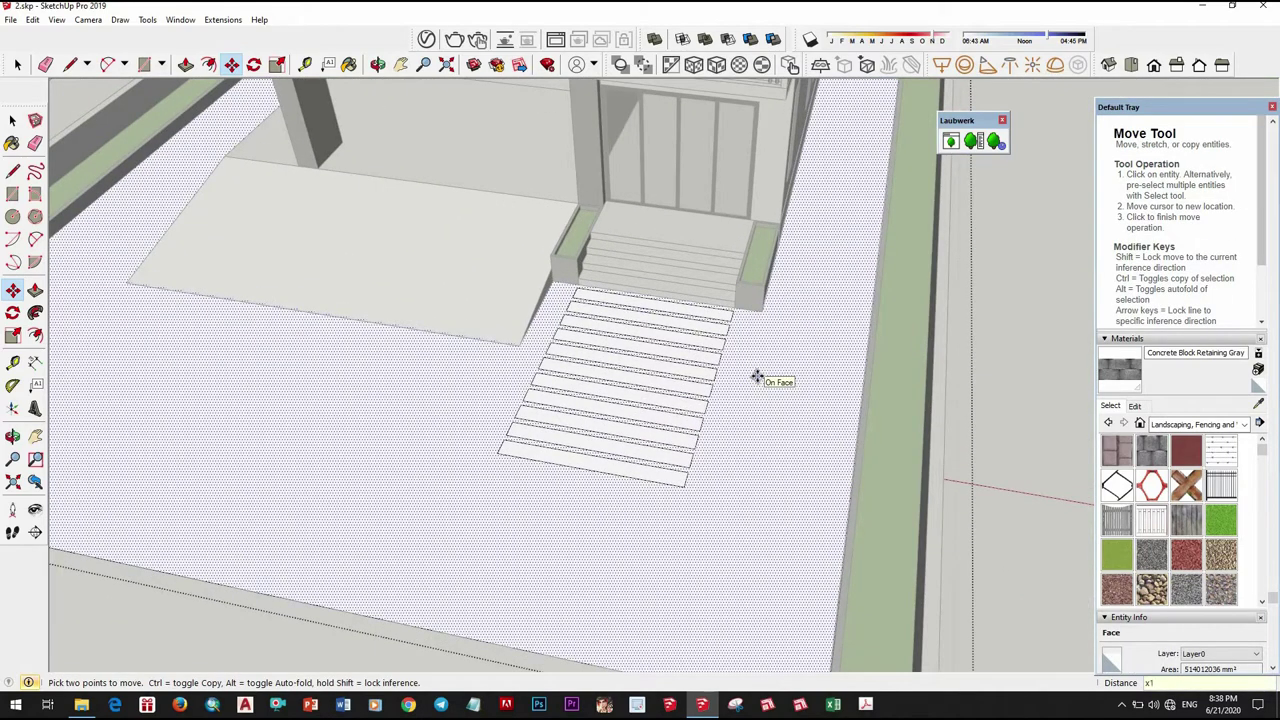
{"action": "scroll", "coordinate": [686, 454], "scroll_direction": "up", "scroll_amount": 2}
{"action": "scroll", "coordinate": [757, 457], "scroll_direction": "up", "scroll_amount": 3}
{"action": "mouse_move", "coordinate": [757, 457]}
{"action": "middle_mouse_down"}
{"action": "mouse_move", "coordinate": [729, 325]}
{"action": "mouse_move", "coordinate": [766, 207]}
{"action": "middle_mouse_up"}
{"action": "key", "text": "space"}
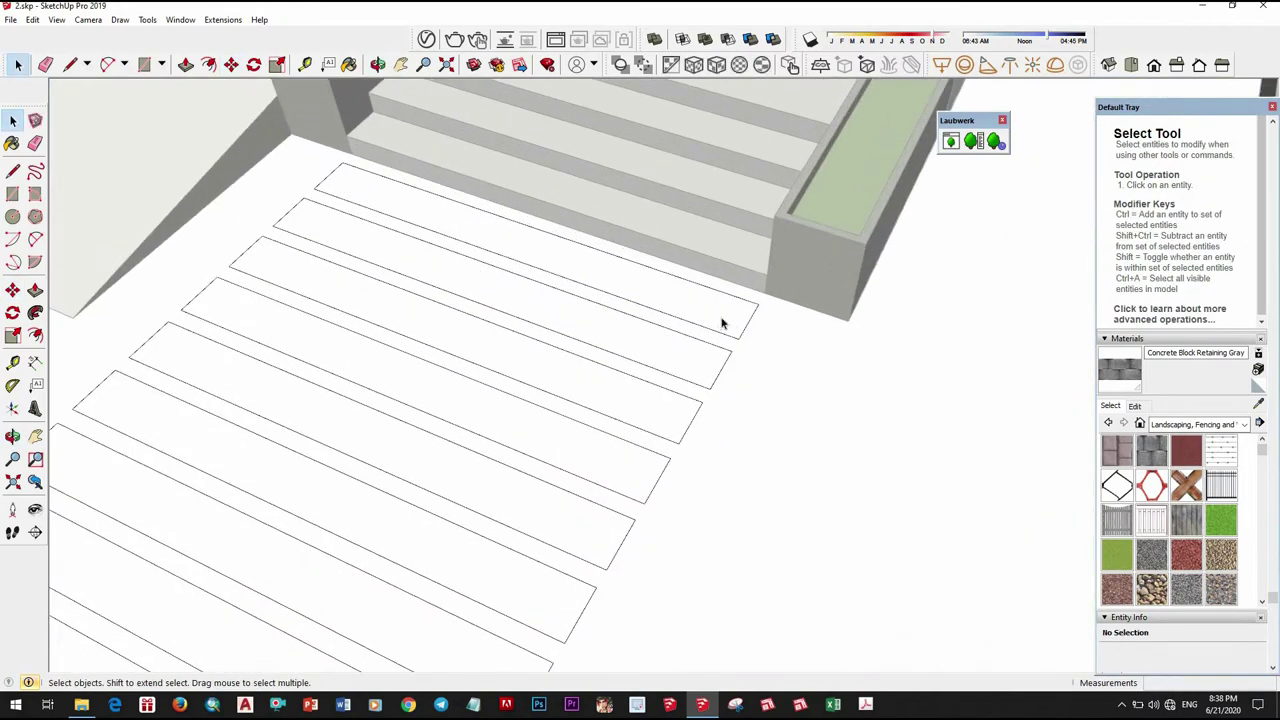
Raise the strip nearest the steps into a 10 mm slab.
{"action": "key", "text": "p"}
{"action": "left_click", "coordinate": [721, 321]}
{"action": "type", "text": "10"}
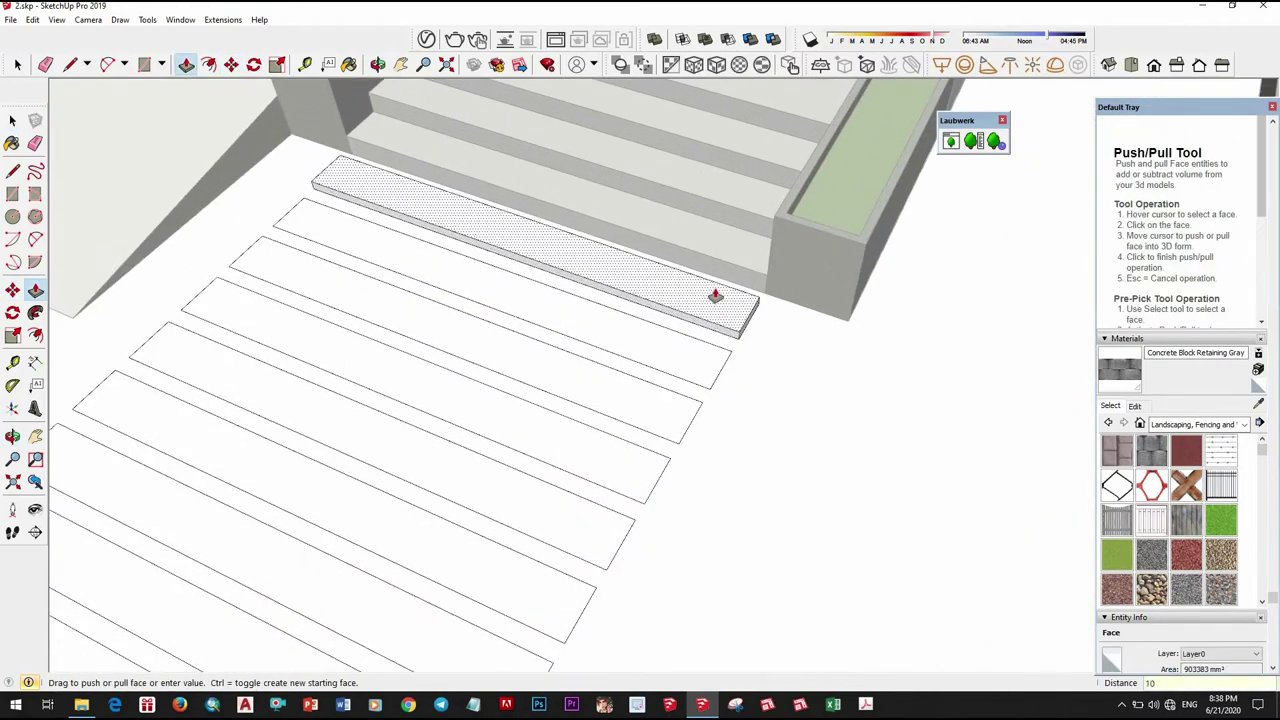
{"action": "key", "text": "Return"}
{"action": "mouse_move", "coordinate": [715, 296]}
{"action": "middle_mouse_down"}
{"action": "mouse_move", "coordinate": [743, 354]}
{"action": "mouse_move", "coordinate": [838, 403]}
{"action": "middle_mouse_up"}
{"action": "key", "text": "space"}
Try Pavers with Grass Herringbone, then paint the strip nearest the steps with Pavers Stone Walk.
{"action": "scroll", "coordinate": [1220, 553], "scroll_direction": "down", "scroll_amount": 3}
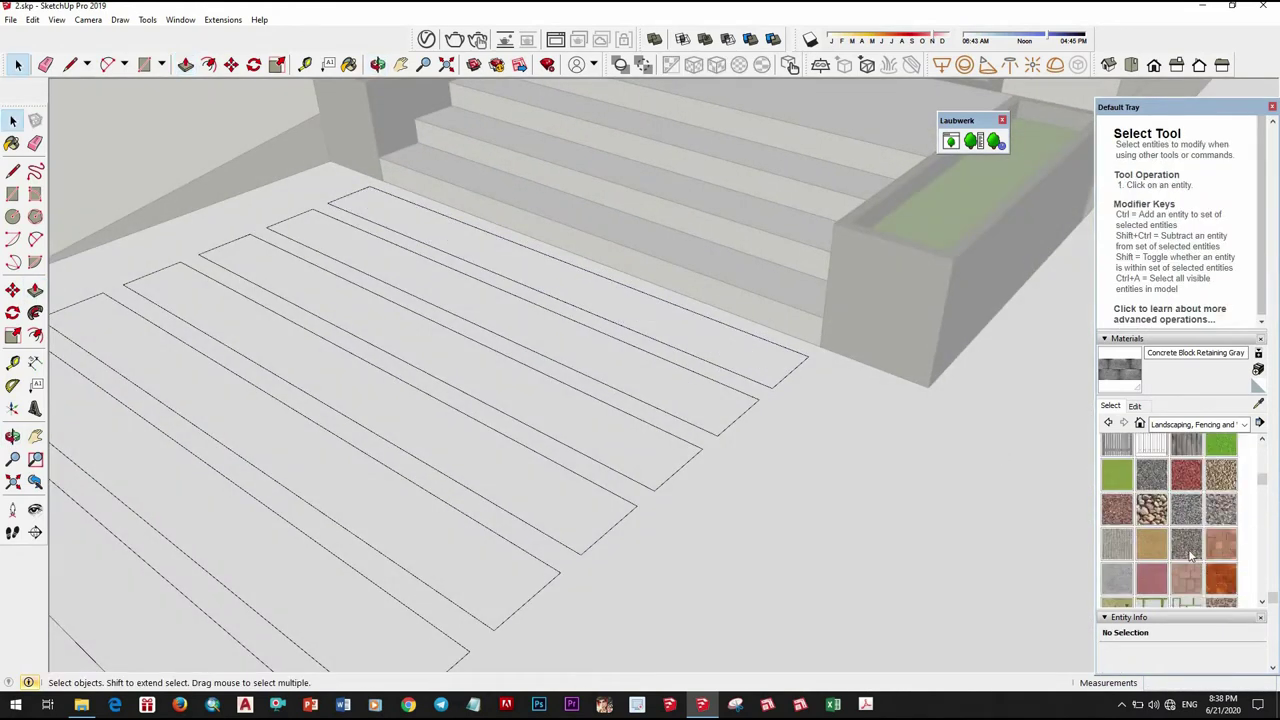
{"action": "scroll", "coordinate": [1188, 484], "scroll_direction": "down", "scroll_amount": 3}
{"action": "left_click", "coordinate": [1187, 453]}
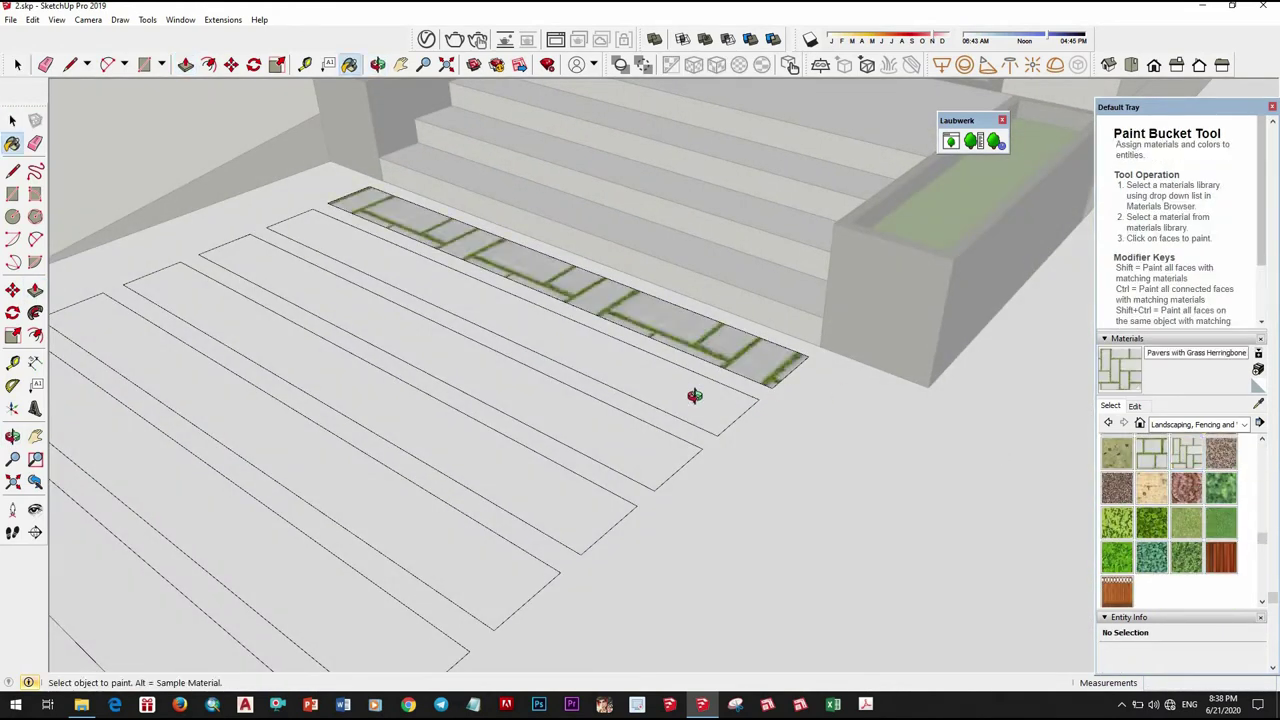
{"action": "mouse_move", "coordinate": [694, 395]}
{"action": "middle_mouse_down"}
{"action": "mouse_move", "coordinate": [762, 356]}
{"action": "mouse_move", "coordinate": [726, 409]}
{"action": "mouse_move", "coordinate": [748, 414]}
{"action": "middle_mouse_up"}
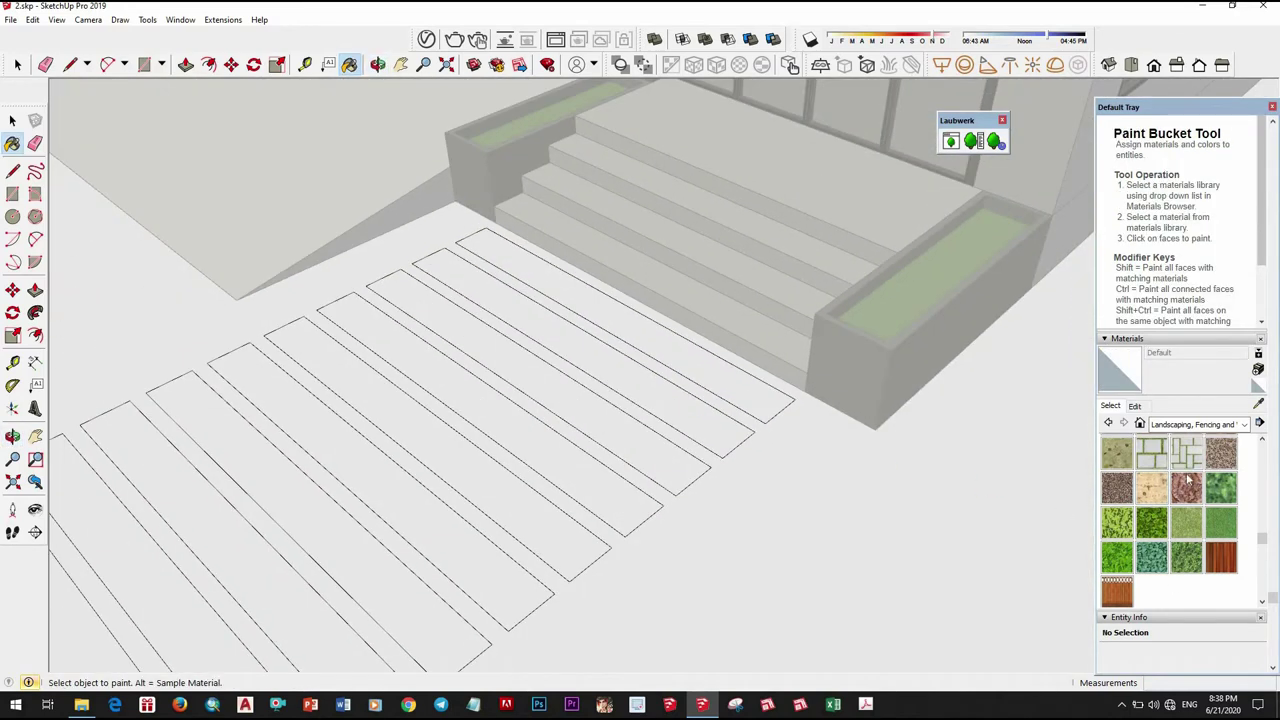
{"action": "scroll", "coordinate": [1119, 538], "scroll_direction": "up", "scroll_amount": 2}
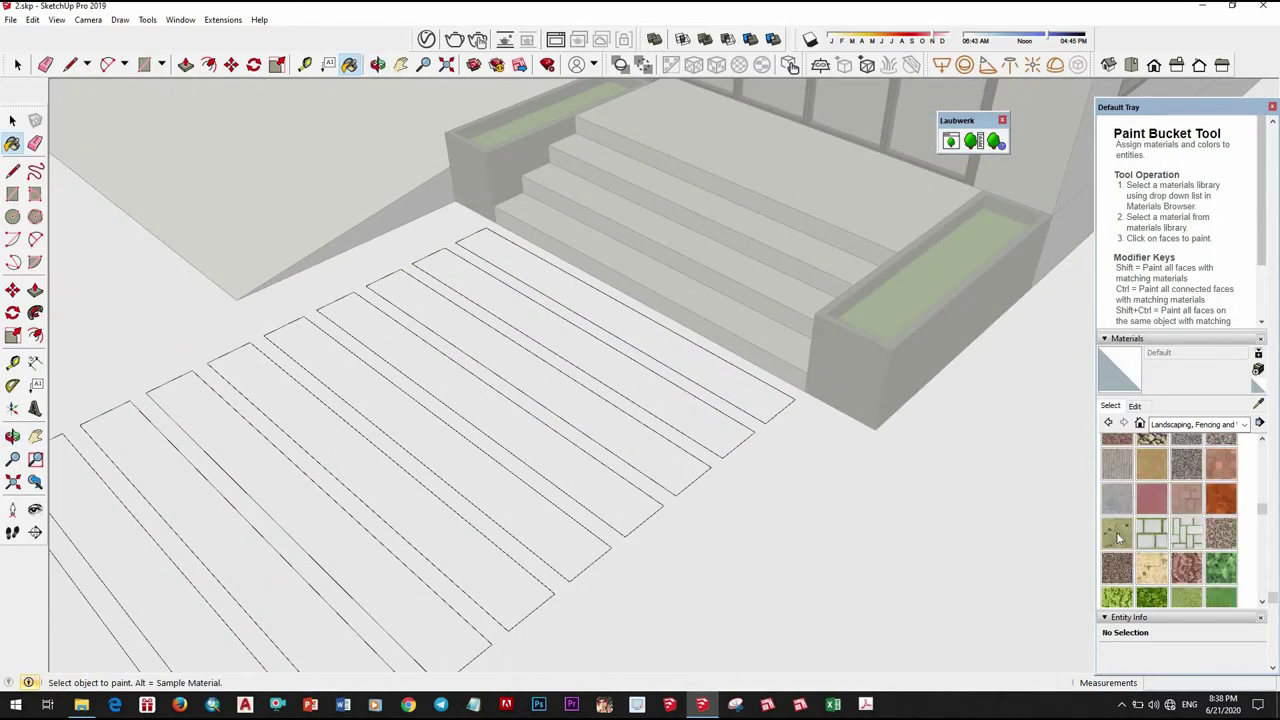
{"action": "left_click", "coordinate": [796, 422]}
{"action": "mouse_move", "coordinate": [796, 422]}
{"action": "middle_mouse_down"}
{"action": "mouse_move", "coordinate": [543, 334]}
{"action": "mouse_move", "coordinate": [600, 280]}
{"action": "mouse_move", "coordinate": [820, 429]}
{"action": "mouse_move", "coordinate": [819, 273]}
{"action": "mouse_move", "coordinate": [680, 237]}
{"action": "mouse_move", "coordinate": [623, 434]}
{"action": "mouse_move", "coordinate": [743, 458]}
{"action": "middle_mouse_up"}
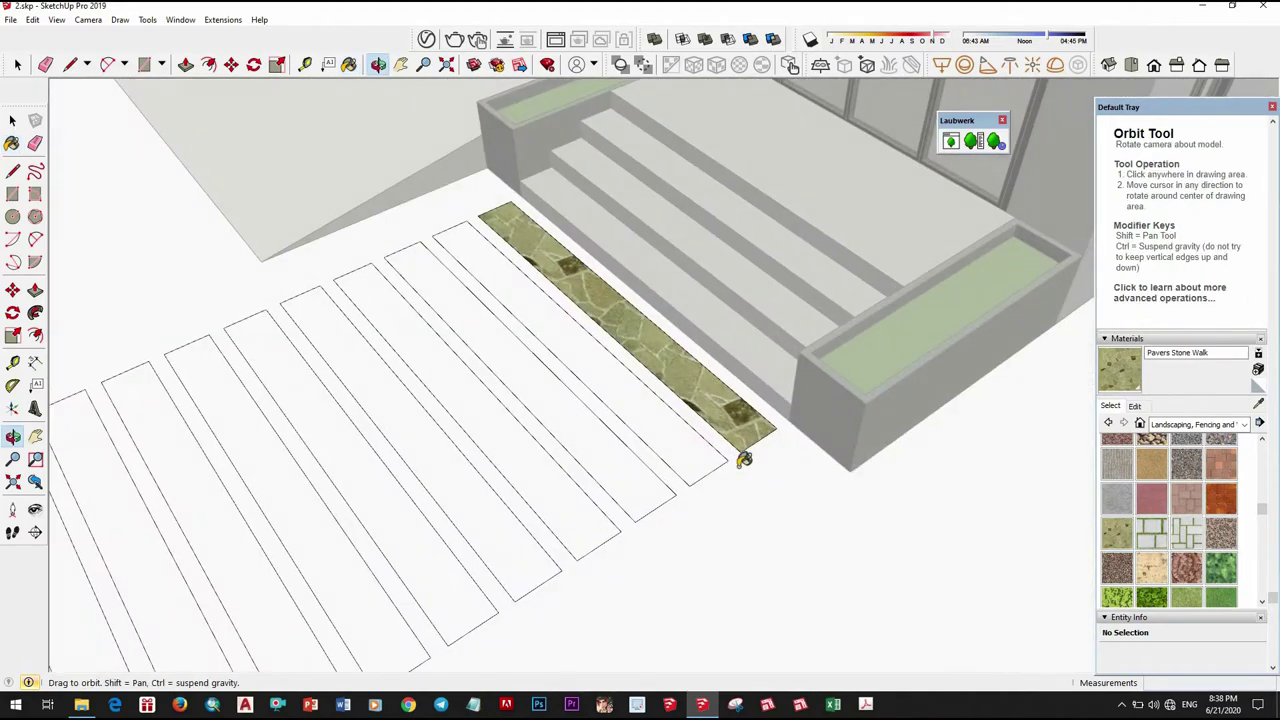
With Push/Pull active, orbit to a low front view of the pavers and steps.
{"action": "key", "text": "p"}
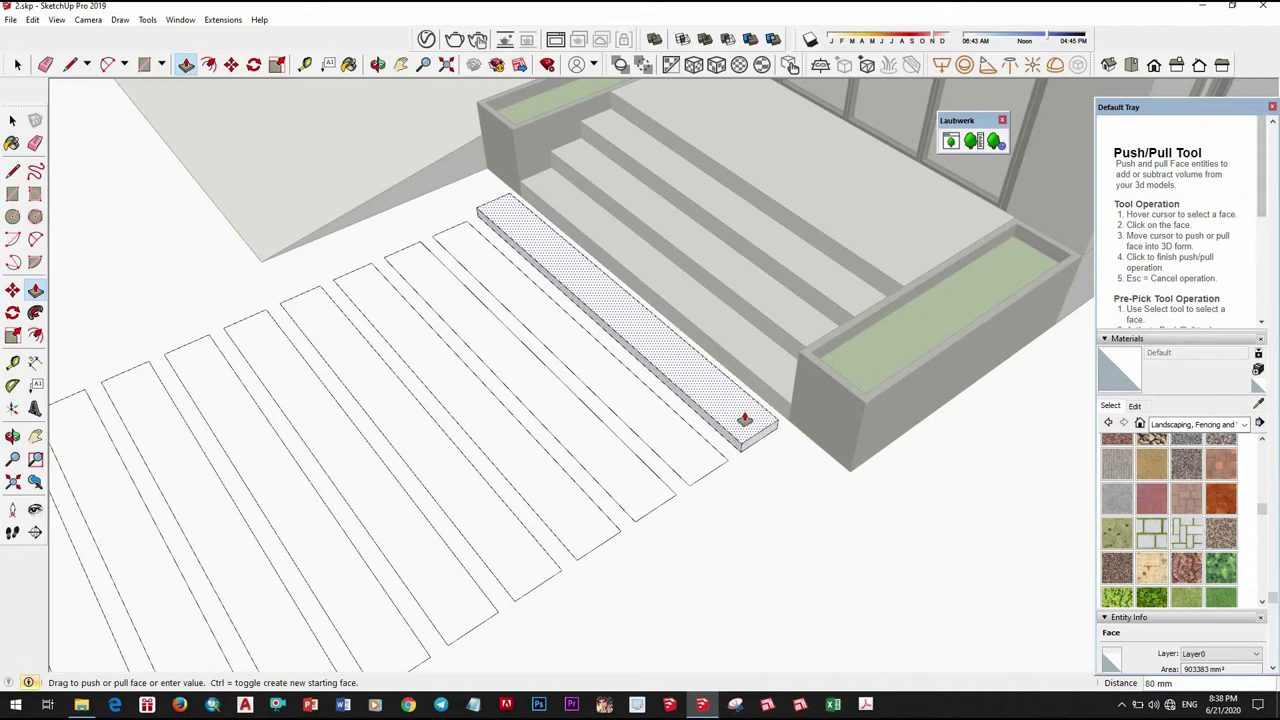
{"action": "mouse_move", "coordinate": [757, 304]}
{"action": "middle_mouse_down"}
{"action": "mouse_move", "coordinate": [746, 286]}
{"action": "mouse_move", "coordinate": [743, 389]}
{"action": "middle_mouse_up"}
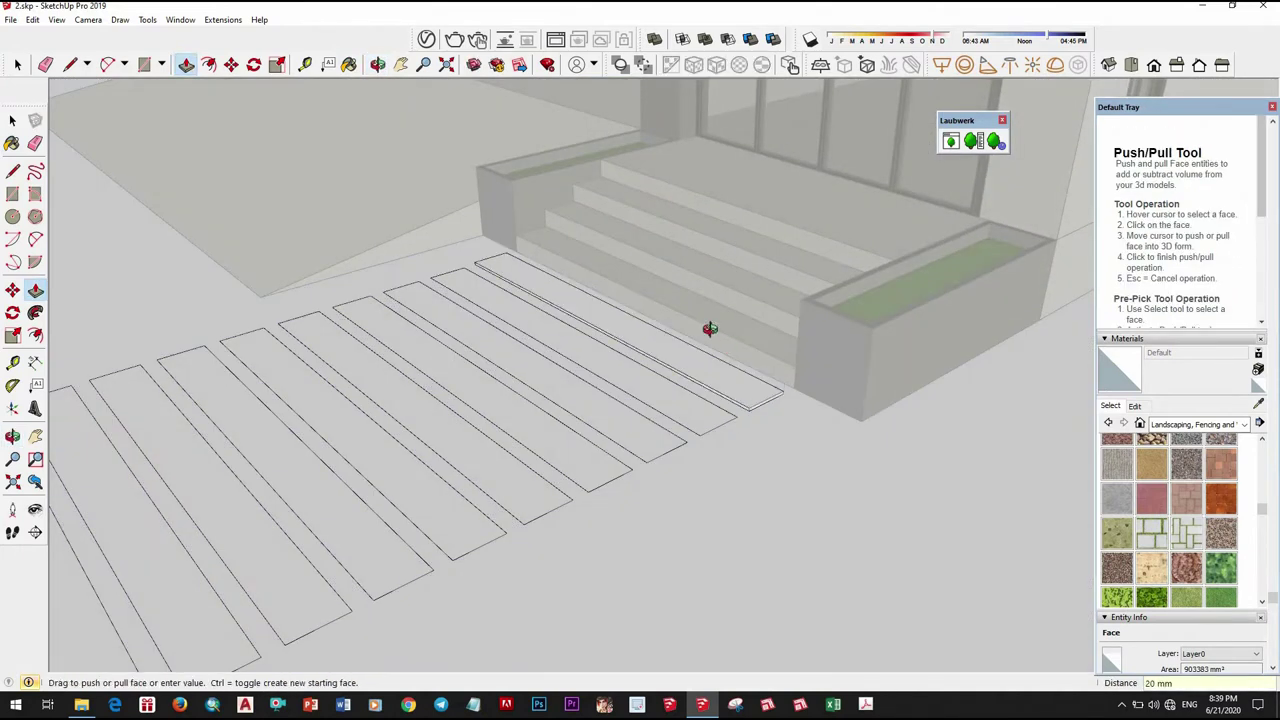
{"action": "mouse_move", "coordinate": [709, 329]}
{"action": "middle_mouse_down"}
{"action": "mouse_move", "coordinate": [529, 323]}
{"action": "mouse_move", "coordinate": [551, 403]}
{"action": "mouse_move", "coordinate": [640, 420]}
{"action": "middle_mouse_up"}
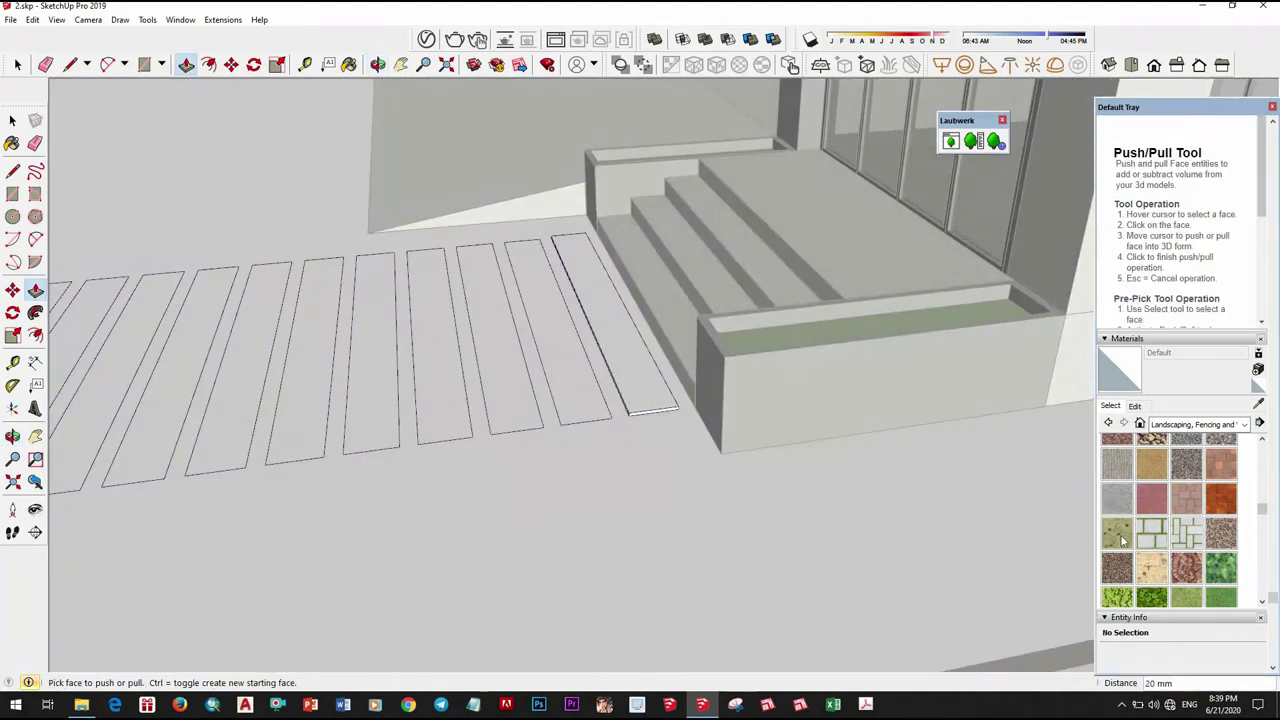
{"action": "key", "text": "b"}
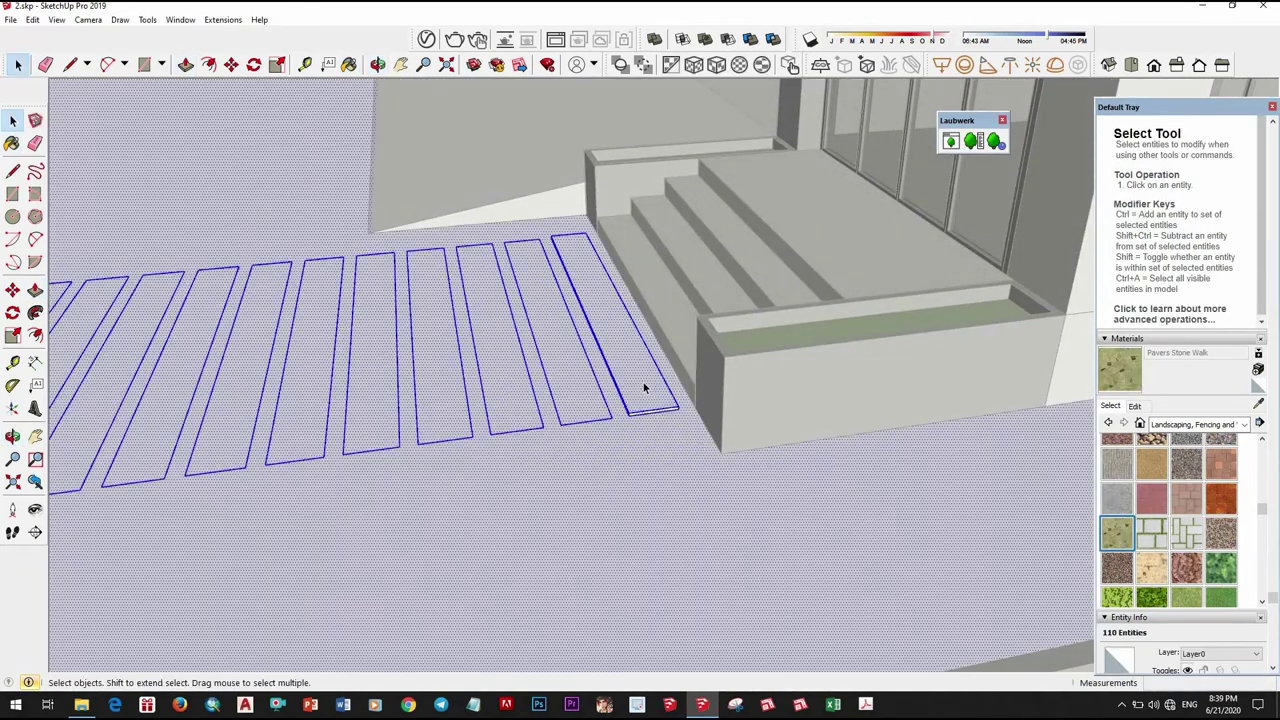
Paint the raised strip with Pavers Stone Walk and view it up close.
{"action": "left_click", "coordinate": [630, 410]}
{"action": "mouse_move", "coordinate": [632, 410]}
{"action": "middle_mouse_down"}
{"action": "mouse_move", "coordinate": [900, 414]}
{"action": "mouse_move", "coordinate": [857, 380]}
{"action": "middle_mouse_up"}
{"action": "scroll", "coordinate": [830, 370], "scroll_direction": "up", "scroll_amount": 3}
{"action": "key", "text": "space"}
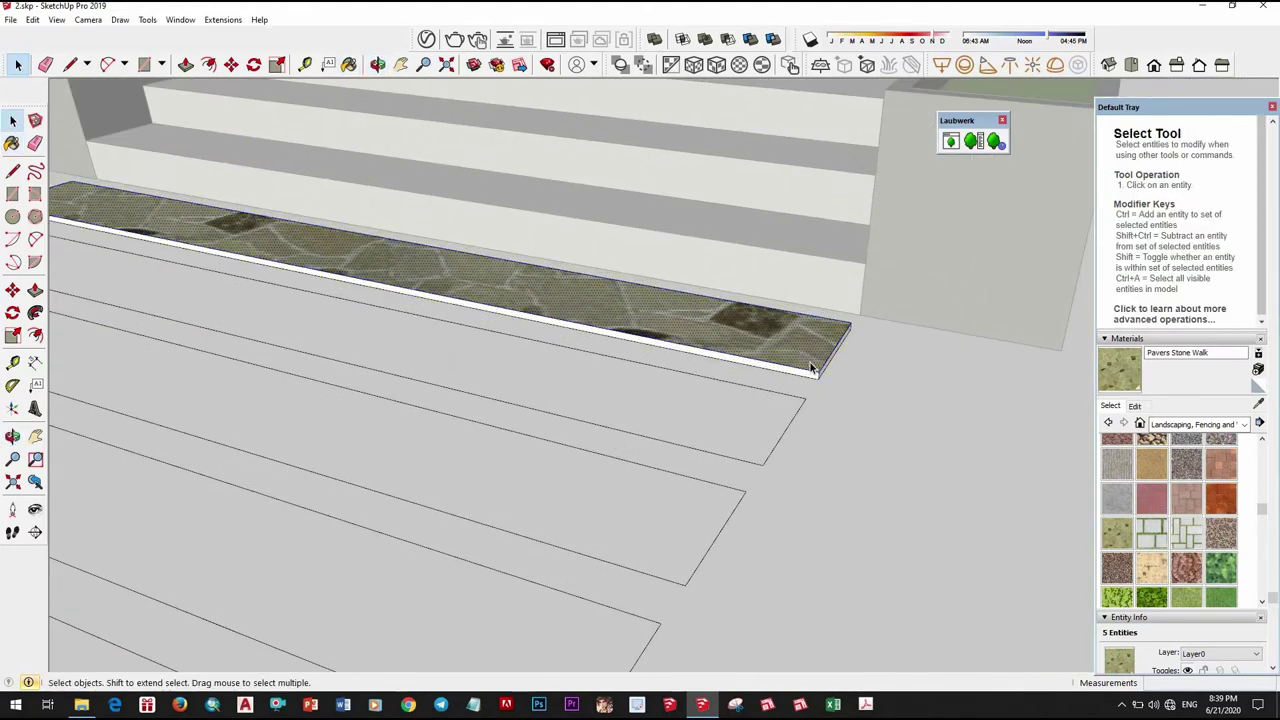
Select the strip's floor face on its own after trying connected selections.
{"action": "triple_click", "coordinate": [811, 372]}
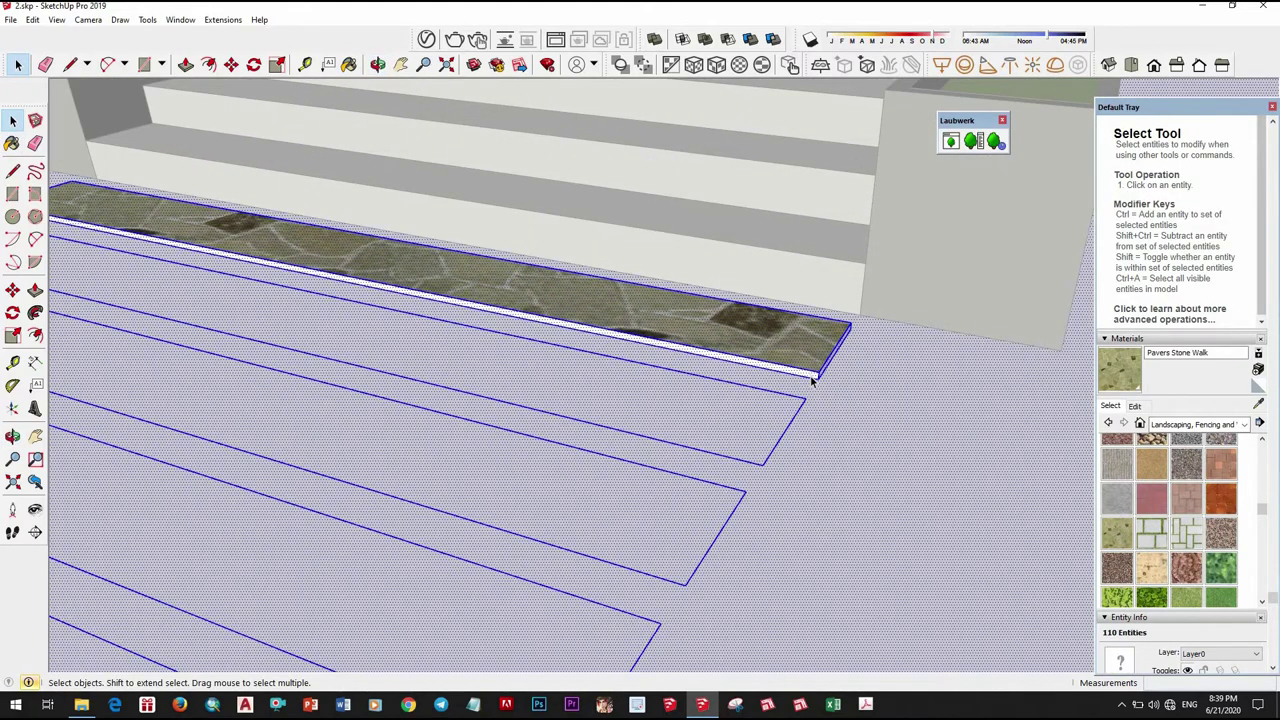
{"action": "left_click", "coordinate": [812, 378]}
{"action": "scroll", "coordinate": [815, 380], "scroll_direction": "up", "scroll_amount": 1}
{"action": "triple_click", "coordinate": [817, 378]}
{"action": "scroll", "coordinate": [817, 378], "scroll_direction": "down", "scroll_amount": 2}
{"action": "scroll", "coordinate": [817, 378], "scroll_direction": "down", "scroll_amount": 3}
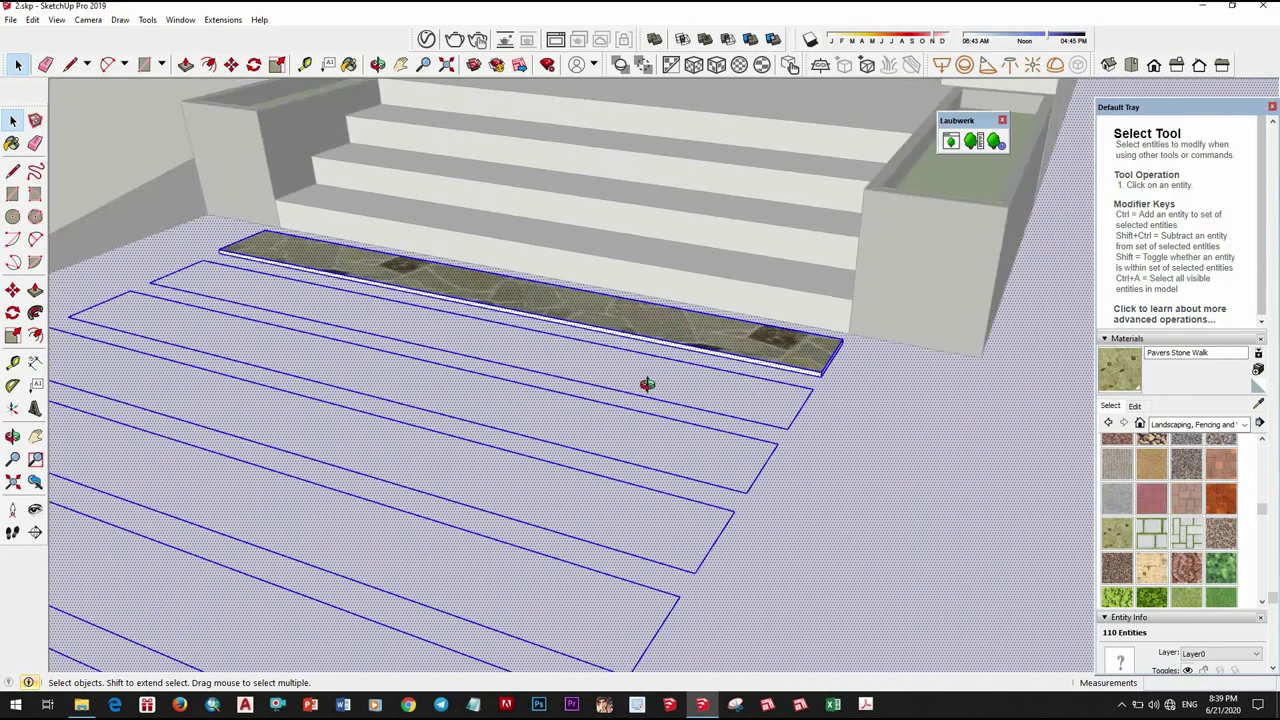
{"action": "mouse_move", "coordinate": [646, 380]}
{"action": "middle_mouse_down"}
{"action": "mouse_move", "coordinate": [820, 428]}
{"action": "mouse_move", "coordinate": [634, 381]}
{"action": "mouse_move", "coordinate": [790, 398]}
{"action": "middle_mouse_up"}
{"action": "left_click", "coordinate": [814, 420]}
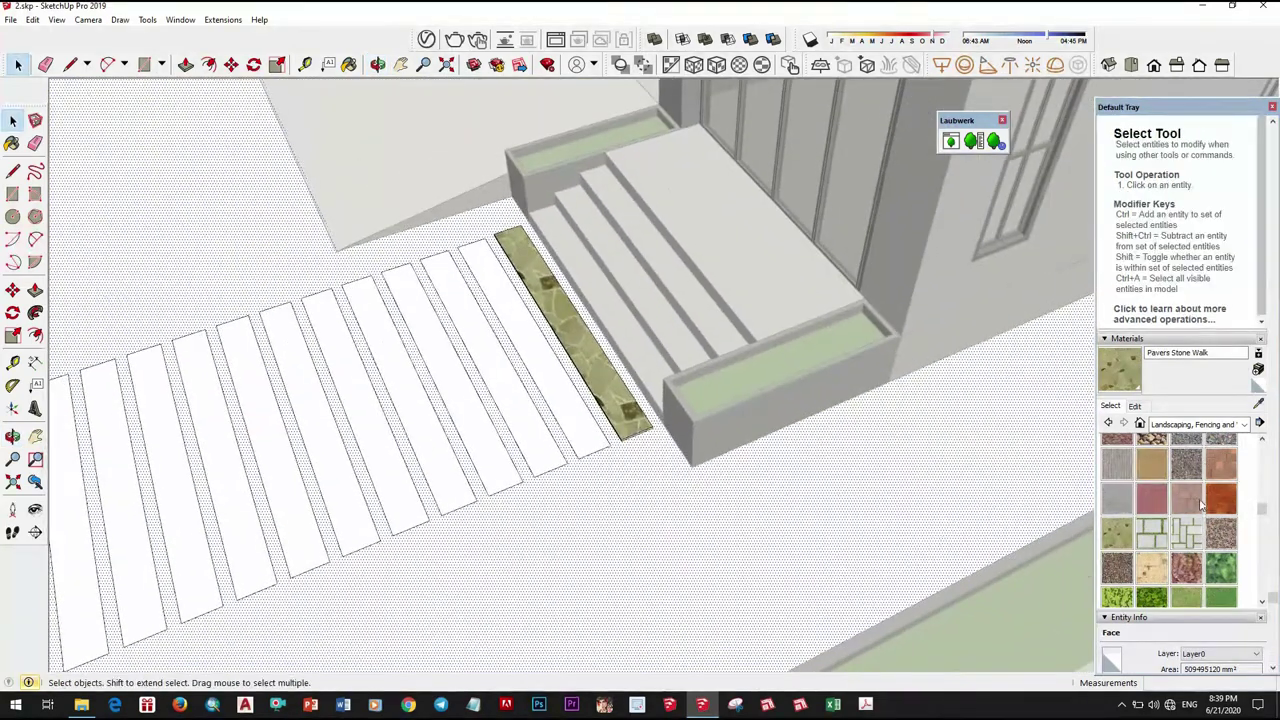
Repaint the gravel strip with River Rock.
{"action": "scroll", "coordinate": [1201, 505], "scroll_direction": "up", "scroll_amount": 3}
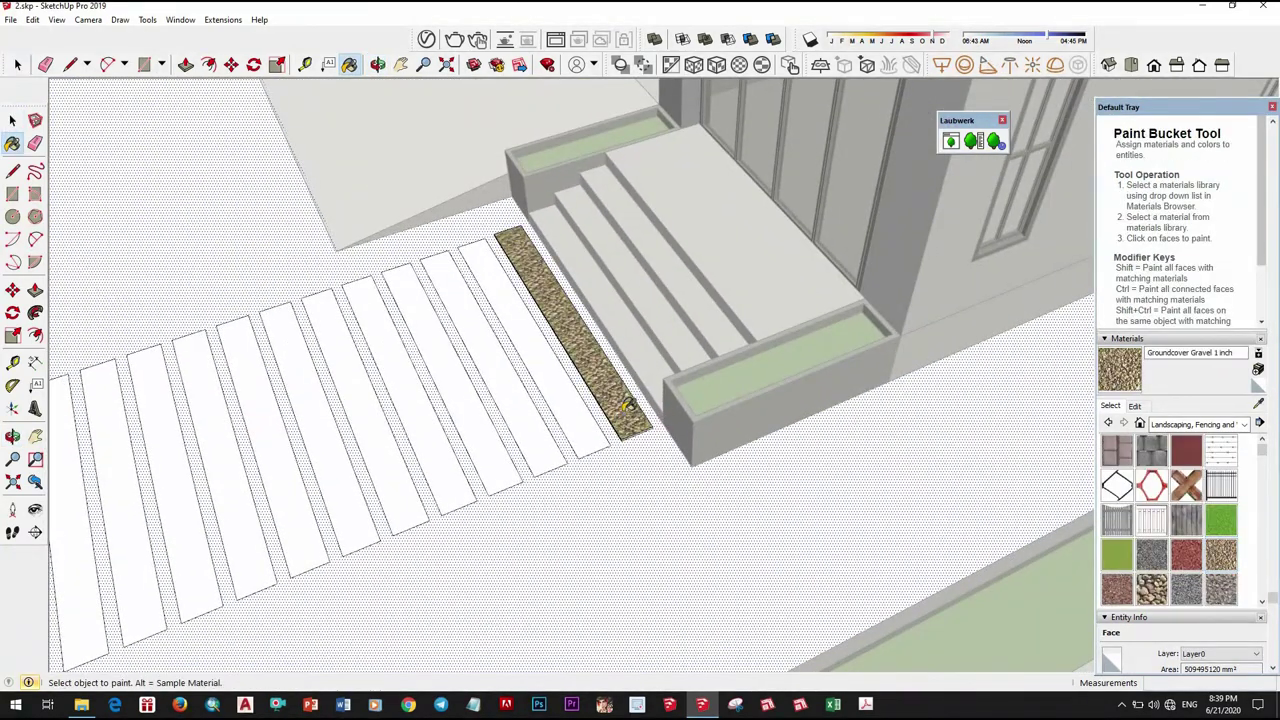
{"action": "scroll", "coordinate": [628, 404], "scroll_direction": "up", "scroll_amount": 3}
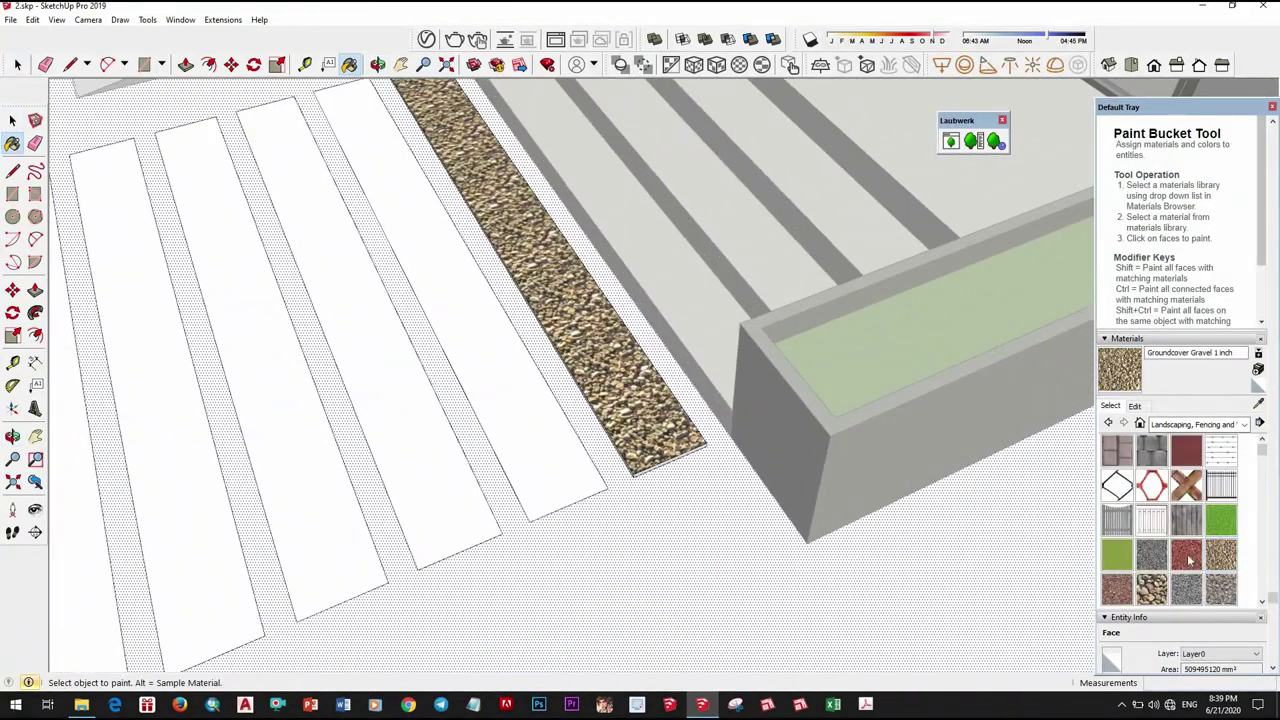
{"action": "left_click", "coordinate": [662, 408]}
{"action": "middle_click_drag", "start_coordinate": [662, 408], "coordinate": [811, 400]}
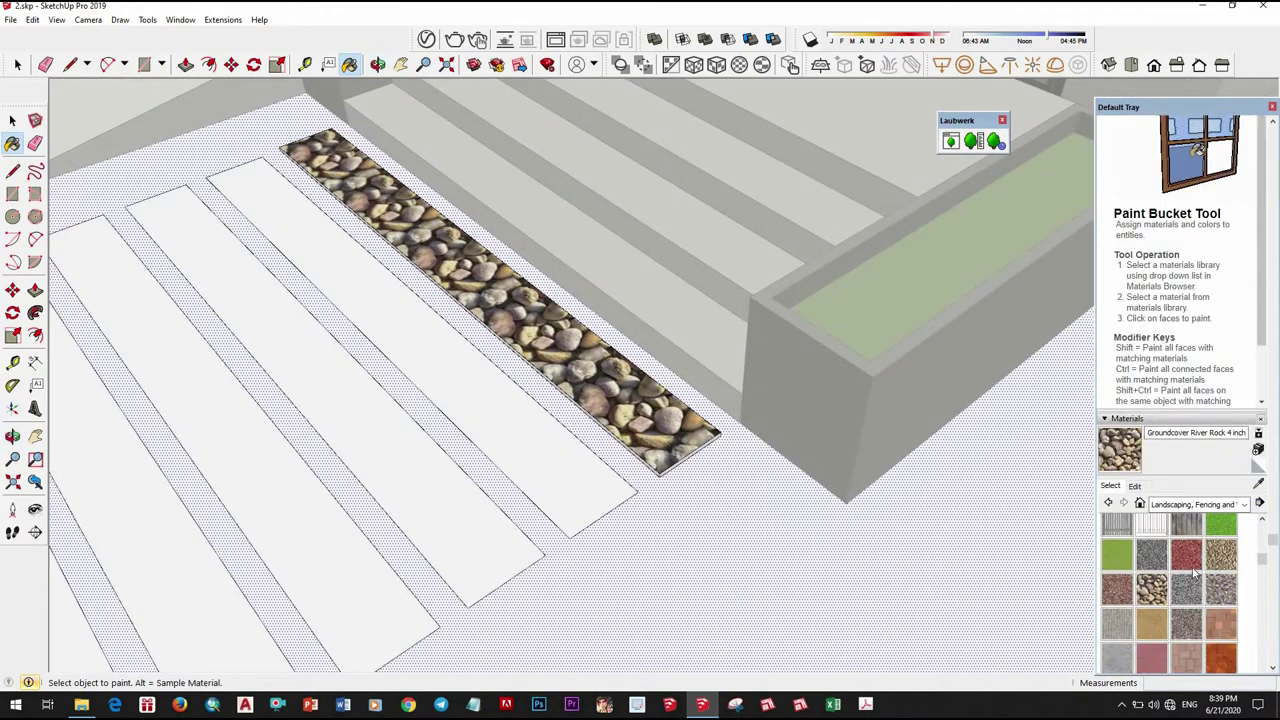
{"action": "scroll", "coordinate": [1193, 570], "scroll_direction": "down", "scroll_amount": 2}
{"action": "scroll", "coordinate": [1190, 600], "scroll_direction": "down", "scroll_amount": 2}
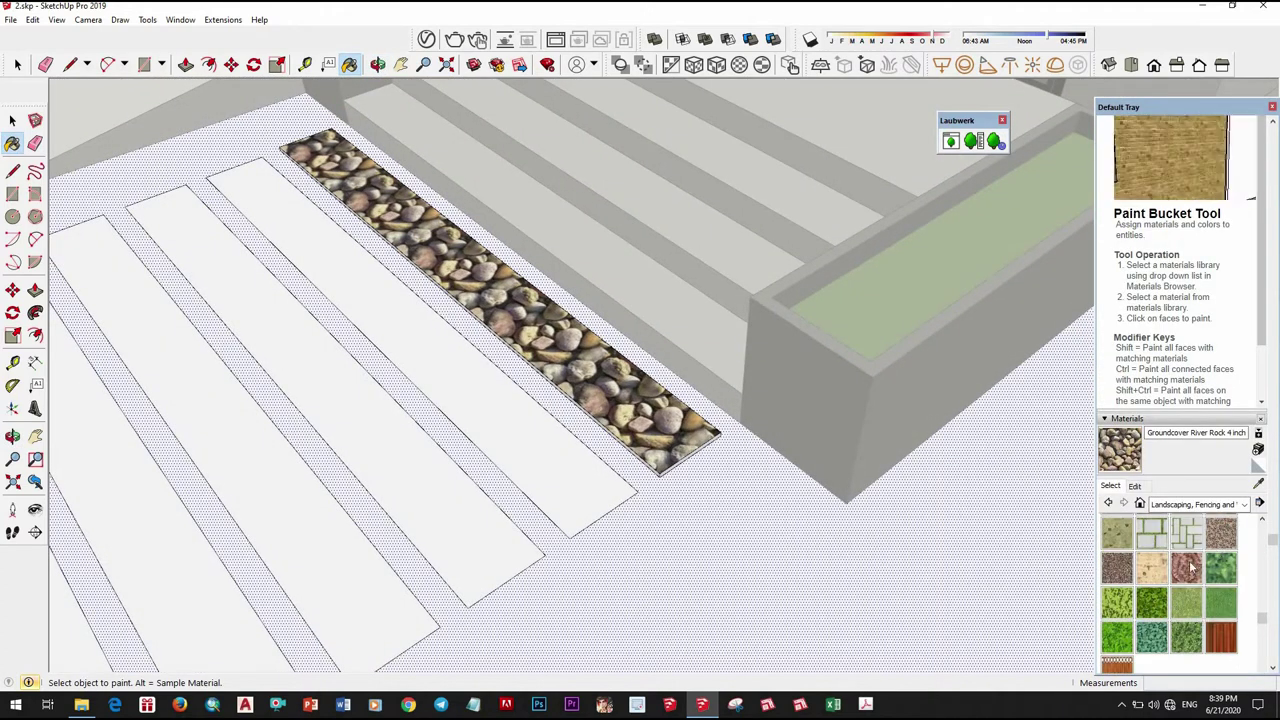
Restore Pavers Stone Walk on the strip nearest the steps.
{"action": "left_click", "coordinate": [640, 430]}
{"action": "scroll", "coordinate": [640, 430], "scroll_direction": "down", "scroll_amount": 3}
{"action": "mouse_move", "coordinate": [640, 430]}
{"action": "middle_mouse_down"}
{"action": "mouse_move", "coordinate": [677, 433]}
{"action": "mouse_move", "coordinate": [783, 397]}
{"action": "middle_mouse_up"}
{"action": "scroll", "coordinate": [783, 397], "scroll_direction": "up", "scroll_amount": 2}
{"action": "scroll", "coordinate": [783, 397], "scroll_direction": "up", "scroll_amount": 2}
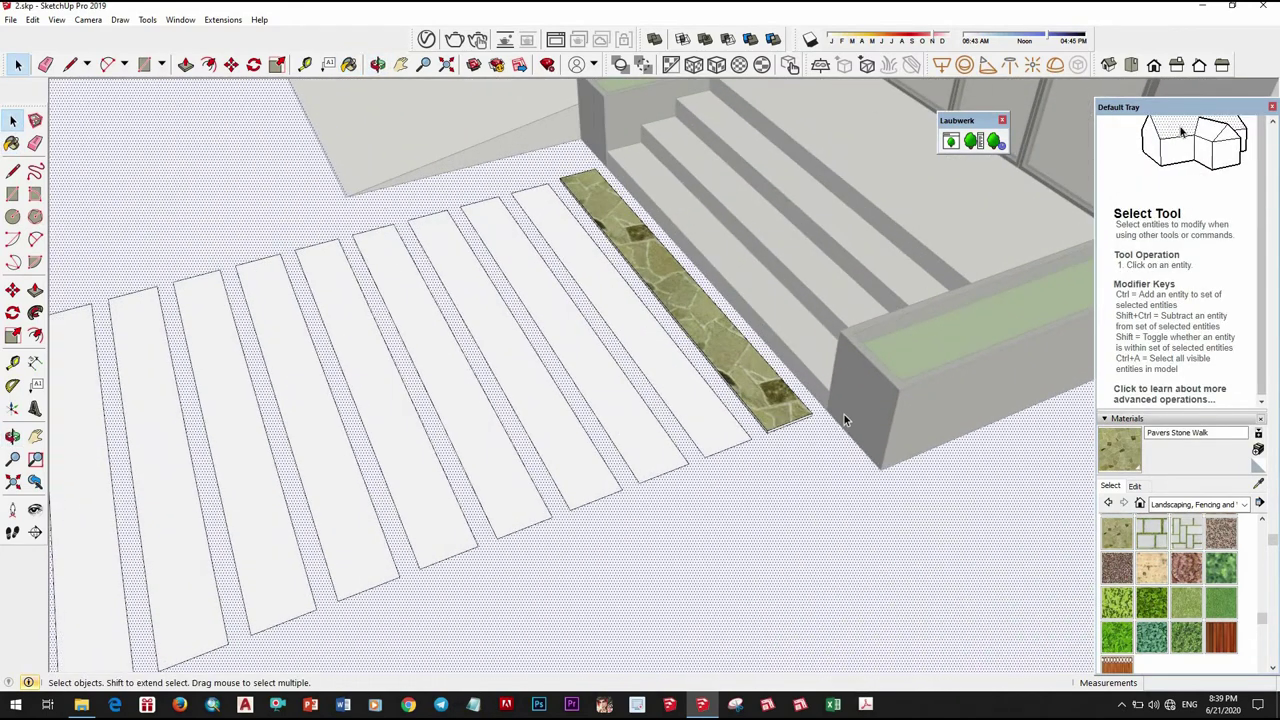
{"action": "scroll", "coordinate": [993, 207], "scroll_direction": "down", "scroll_amount": 4}
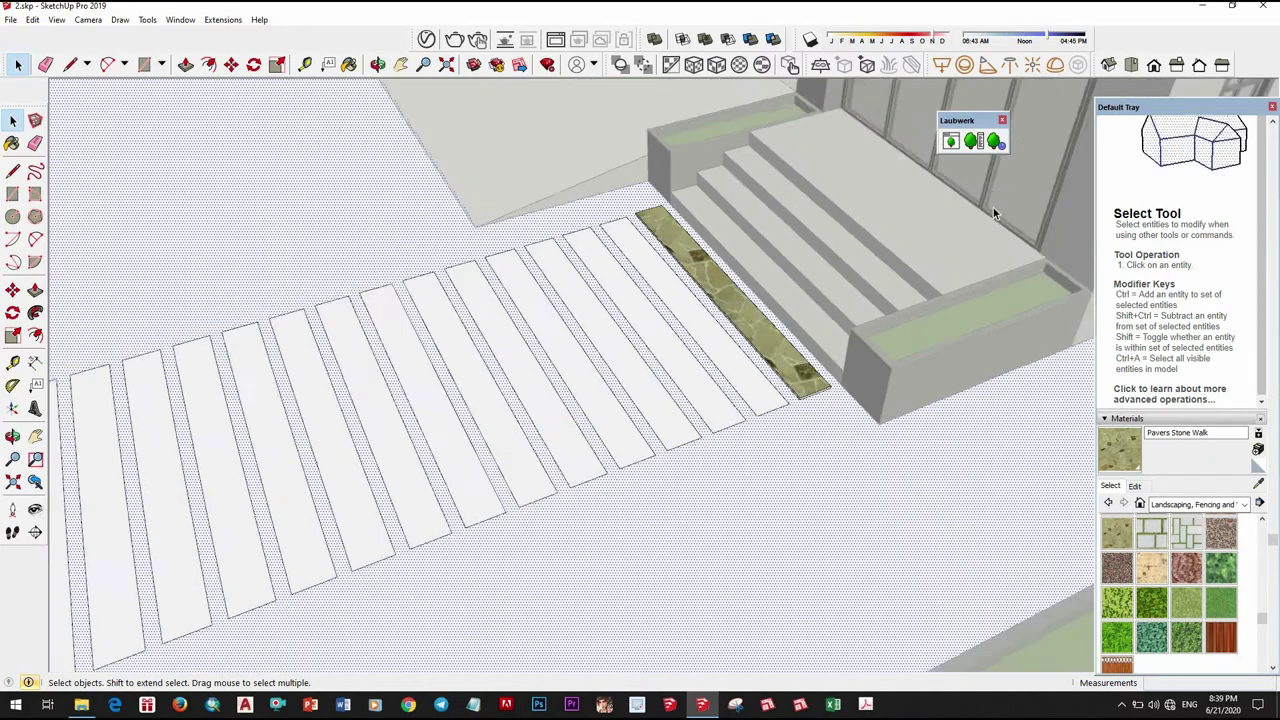
{"action": "scroll", "coordinate": [990, 203], "scroll_direction": "up", "scroll_amount": 2}
{"action": "scroll", "coordinate": [345, 392], "scroll_direction": "down", "scroll_amount": 4}
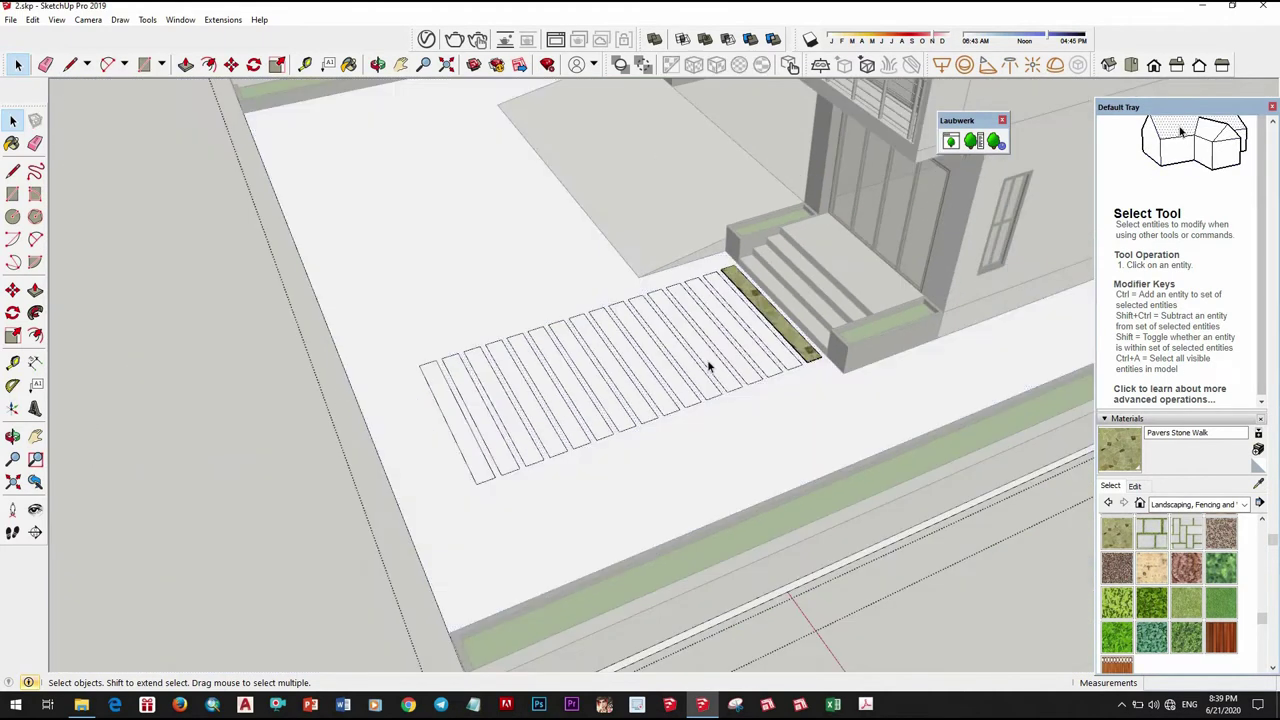
{"action": "scroll", "coordinate": [775, 368], "scroll_direction": "up", "scroll_amount": 3}
{"action": "key", "text": "p"}
{"action": "scroll", "coordinate": [835, 365], "scroll_direction": "up", "scroll_amount": 2}
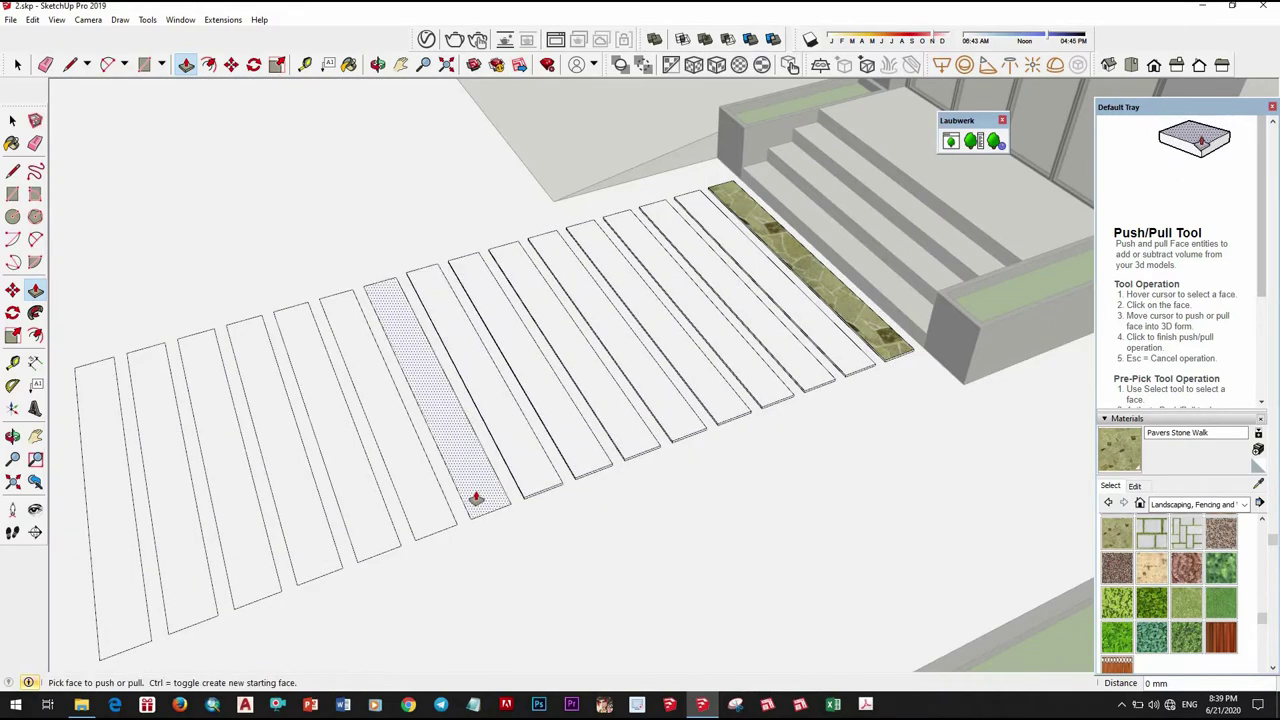
Begin an edge at a paver strip corner, then cancel the unfinished line.
{"action": "mouse_move", "coordinate": [476, 498]}
{"action": "middle_mouse_down"}
{"action": "mouse_move", "coordinate": [414, 508]}
{"action": "mouse_move", "coordinate": [680, 423]}
{"action": "mouse_move", "coordinate": [550, 450]}
{"action": "middle_mouse_up"}
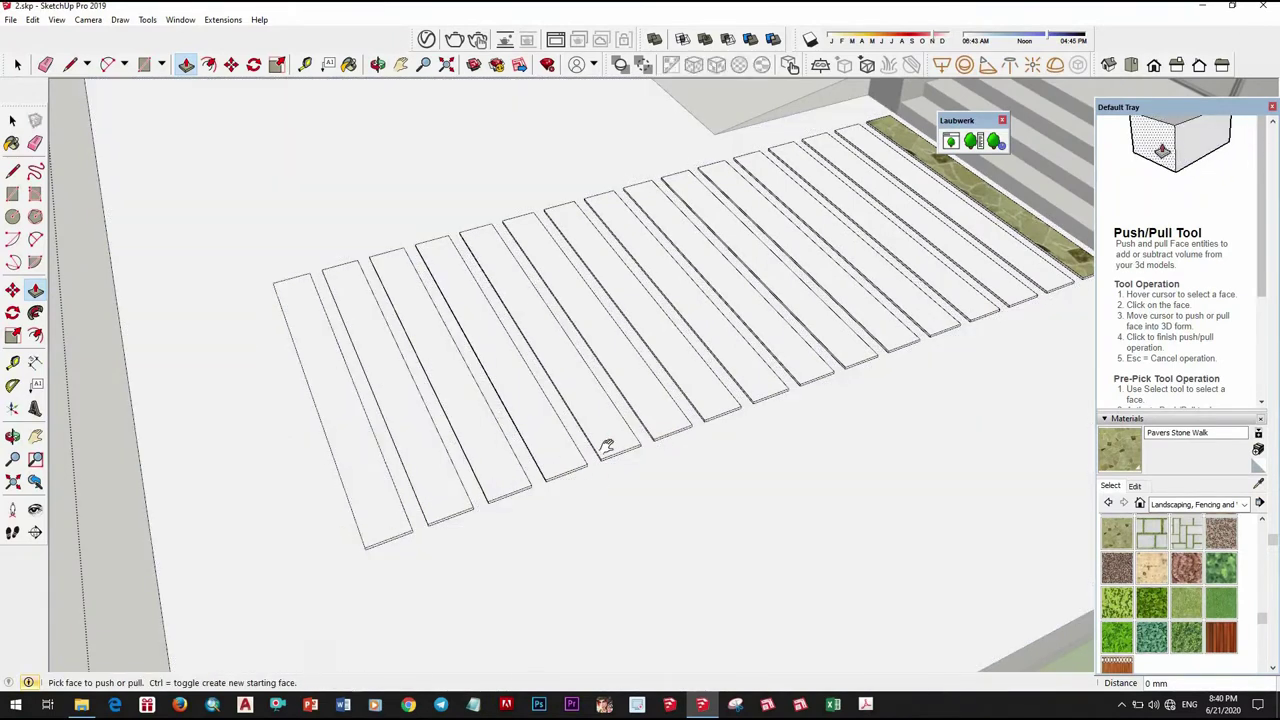
{"action": "scroll", "coordinate": [606, 446], "scroll_direction": "down", "scroll_amount": 3}
{"action": "key", "text": "space"}
{"action": "scroll", "coordinate": [537, 471], "scroll_direction": "up", "scroll_amount": 2}
{"action": "key", "text": "l"}
{"action": "scroll", "coordinate": [480, 480], "scroll_direction": "up", "scroll_amount": 3}
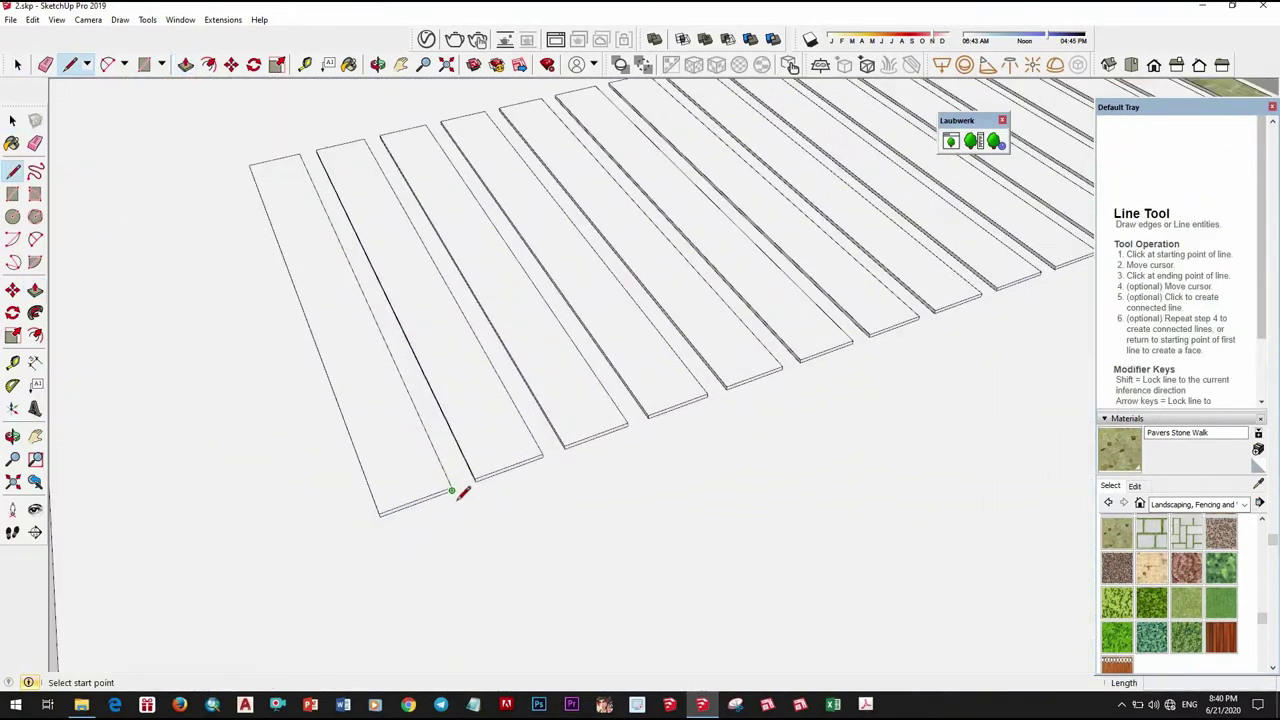
{"action": "scroll", "coordinate": [452, 491], "scroll_direction": "up", "scroll_amount": 1}
{"action": "left_click", "coordinate": [674, 412]}
{"action": "scroll", "coordinate": [674, 412], "scroll_direction": "down", "scroll_amount": 2}
{"action": "mouse_move", "coordinate": [471, 434]}
{"action": "middle_mouse_down"}
{"action": "mouse_move", "coordinate": [600, 400]}
{"action": "mouse_move", "coordinate": [854, 463]}
{"action": "mouse_move", "coordinate": [697, 357]}
{"action": "mouse_move", "coordinate": [908, 334]}
{"action": "mouse_move", "coordinate": [712, 332]}
{"action": "middle_mouse_up"}
{"action": "scroll", "coordinate": [633, 378], "scroll_direction": "up", "scroll_amount": 3}
{"action": "scroll", "coordinate": [715, 340], "scroll_direction": "up", "scroll_amount": 1}
{"action": "scroll", "coordinate": [715, 300], "scroll_direction": "up", "scroll_amount": 3}
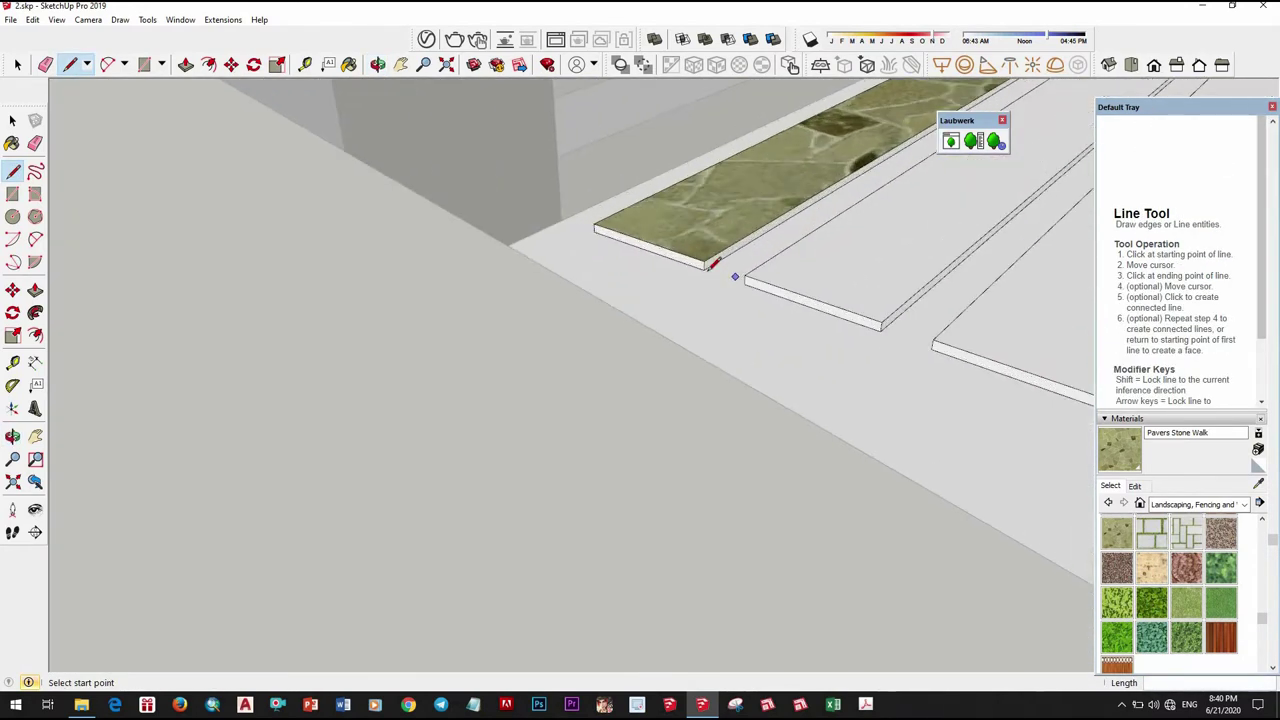
{"action": "scroll", "coordinate": [830, 347], "scroll_direction": "down", "scroll_amount": 2}
{"action": "mouse_move", "coordinate": [829, 337]}
{"action": "middle_mouse_down"}
{"action": "mouse_move", "coordinate": [680, 334]}
{"action": "mouse_move", "coordinate": [849, 380]}
{"action": "middle_mouse_up"}
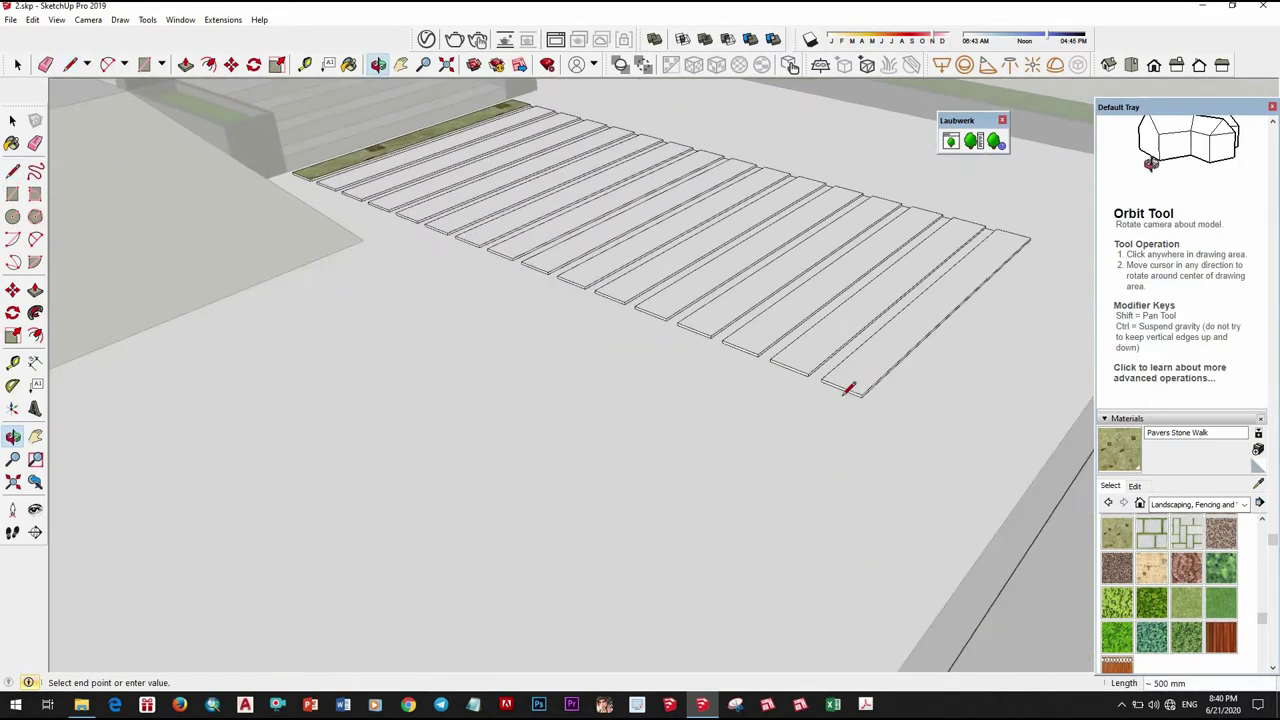
{"action": "scroll", "coordinate": [849, 380], "scroll_direction": "up", "scroll_amount": 3}
{"action": "key", "text": "Escape"}
Paint the paver strips with Pavers Stone Walk.
{"action": "scroll", "coordinate": [580, 457], "scroll_direction": "down", "scroll_amount": 2}
{"action": "middle_click_drag", "start_coordinate": [580, 457], "coordinate": [794, 400]}
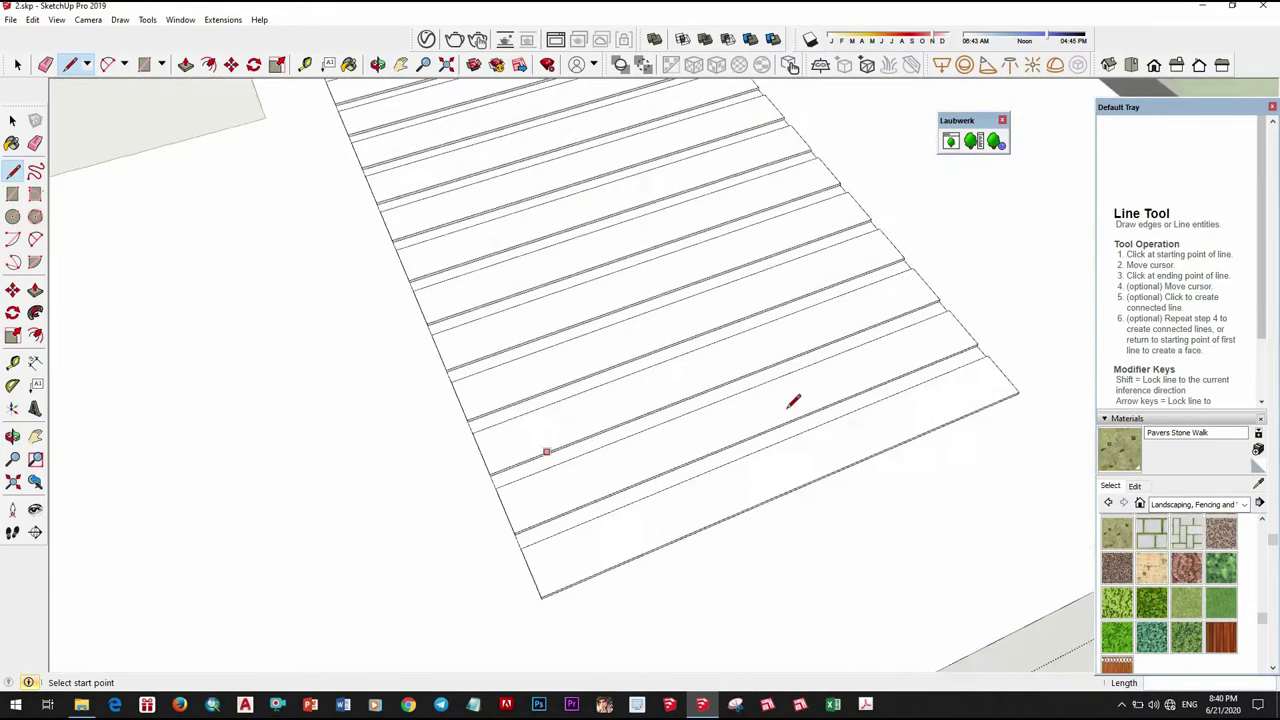
{"action": "scroll", "coordinate": [740, 437], "scroll_direction": "down", "scroll_amount": 2}
{"action": "scroll", "coordinate": [776, 438], "scroll_direction": "up", "scroll_amount": 3}
{"action": "scroll", "coordinate": [769, 444], "scroll_direction": "down", "scroll_amount": 1}
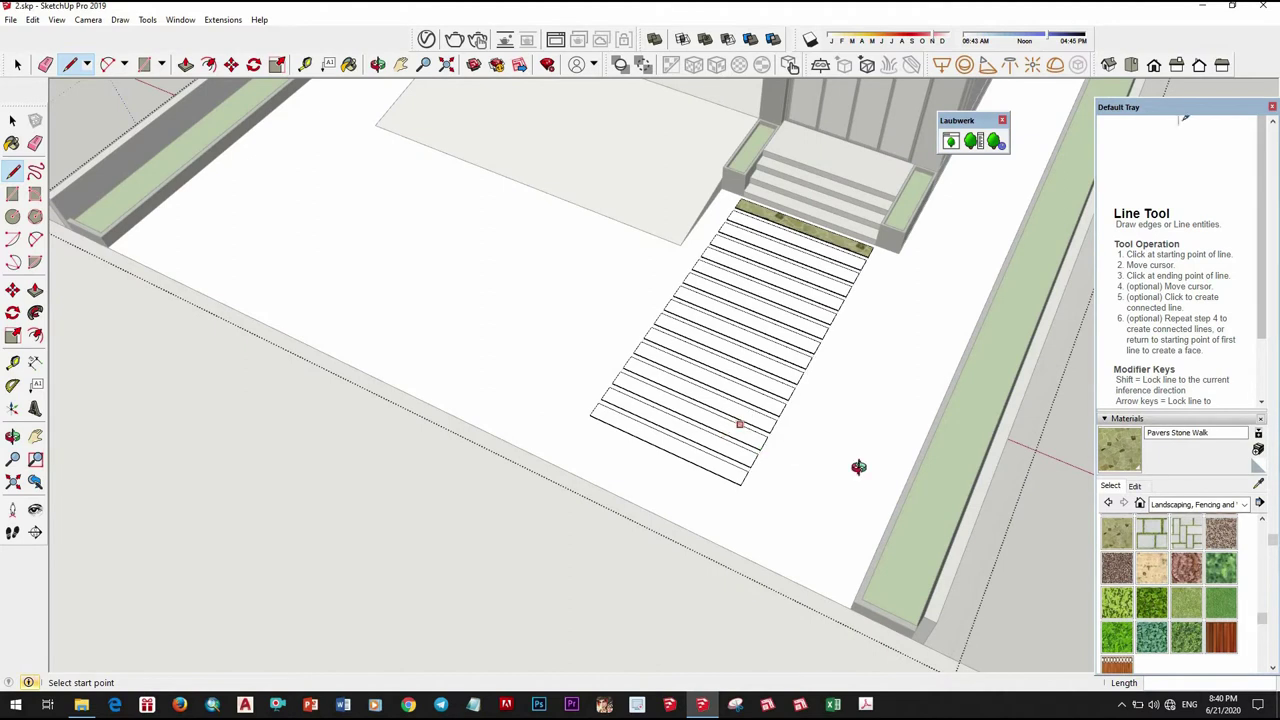
{"action": "middle_click_drag", "start_coordinate": [858, 466], "coordinate": [856, 484]}
{"action": "key", "text": "space"}
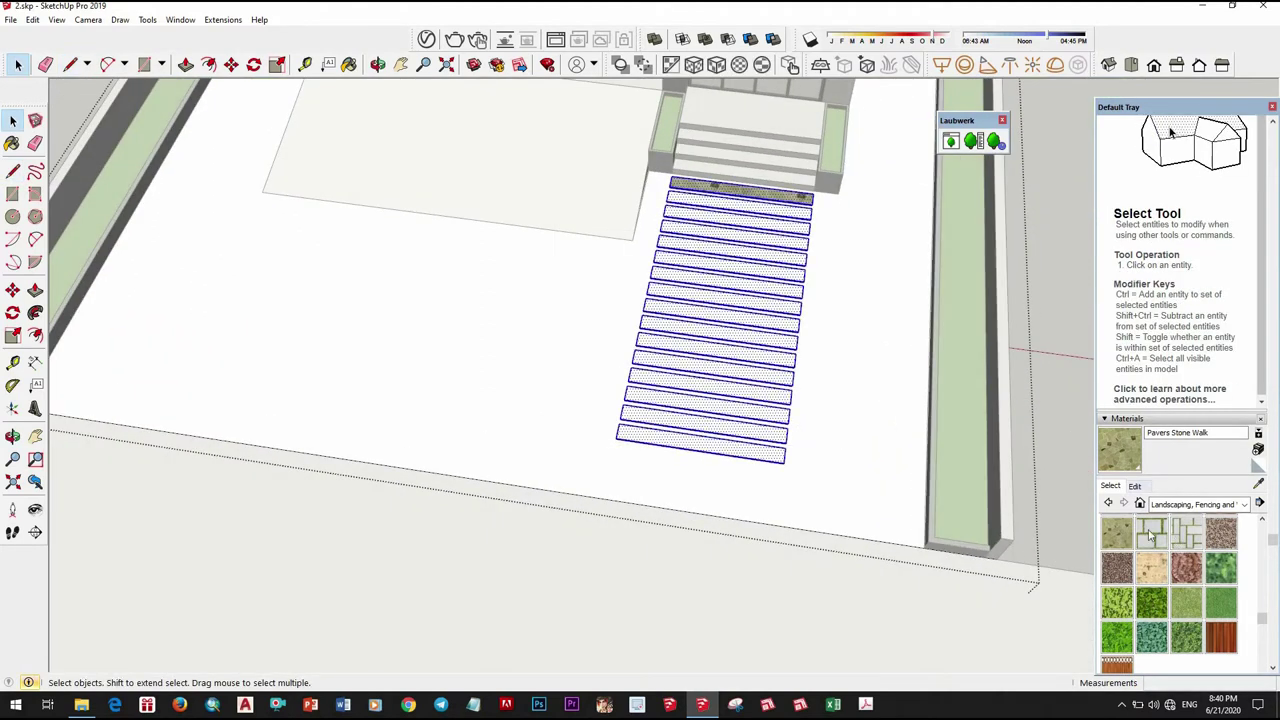
{"action": "scroll", "coordinate": [770, 455], "scroll_direction": "down", "scroll_amount": 2}
{"action": "left_click", "coordinate": [720, 440]}
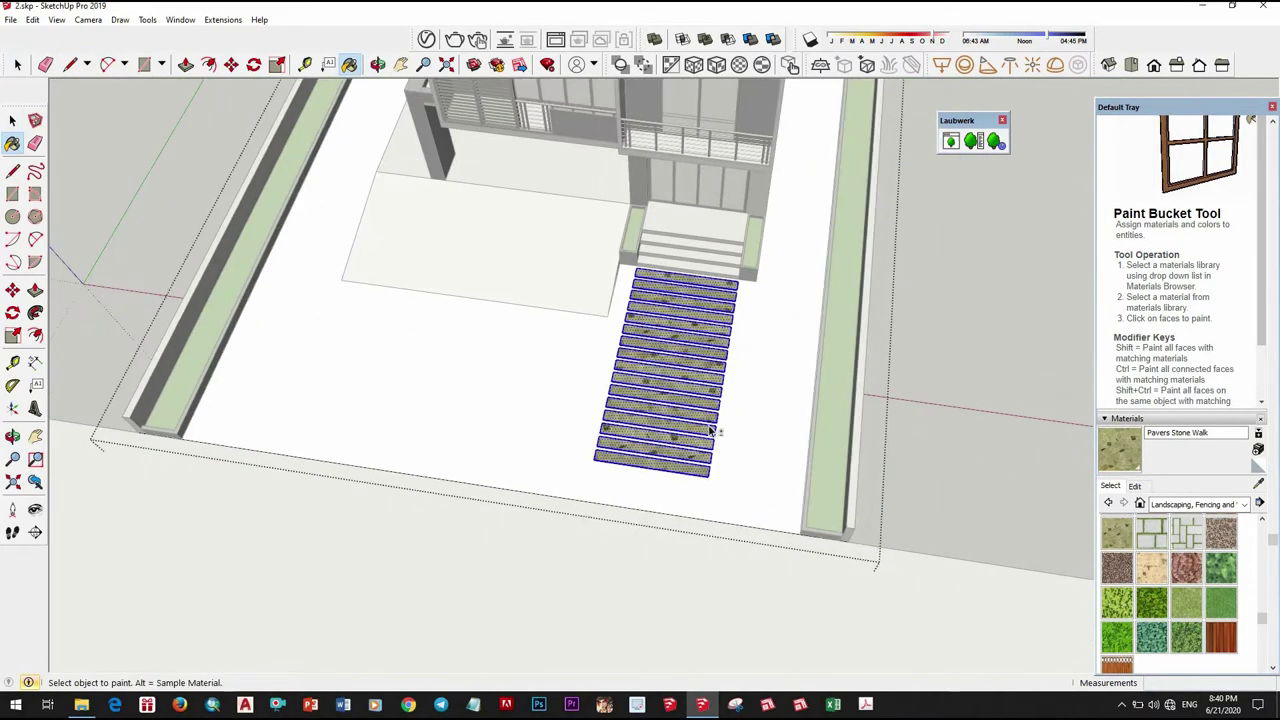
{"action": "scroll", "coordinate": [730, 420], "scroll_direction": "up", "scroll_amount": 4}
{"action": "key", "text": "space"}
{"action": "middle_click_drag", "start_coordinate": [745, 358], "coordinate": [760, 456]}
Start an edge at a paver strip end, then cancel it.
{"action": "middle_click_drag", "start_coordinate": [686, 545], "coordinate": [643, 451]}
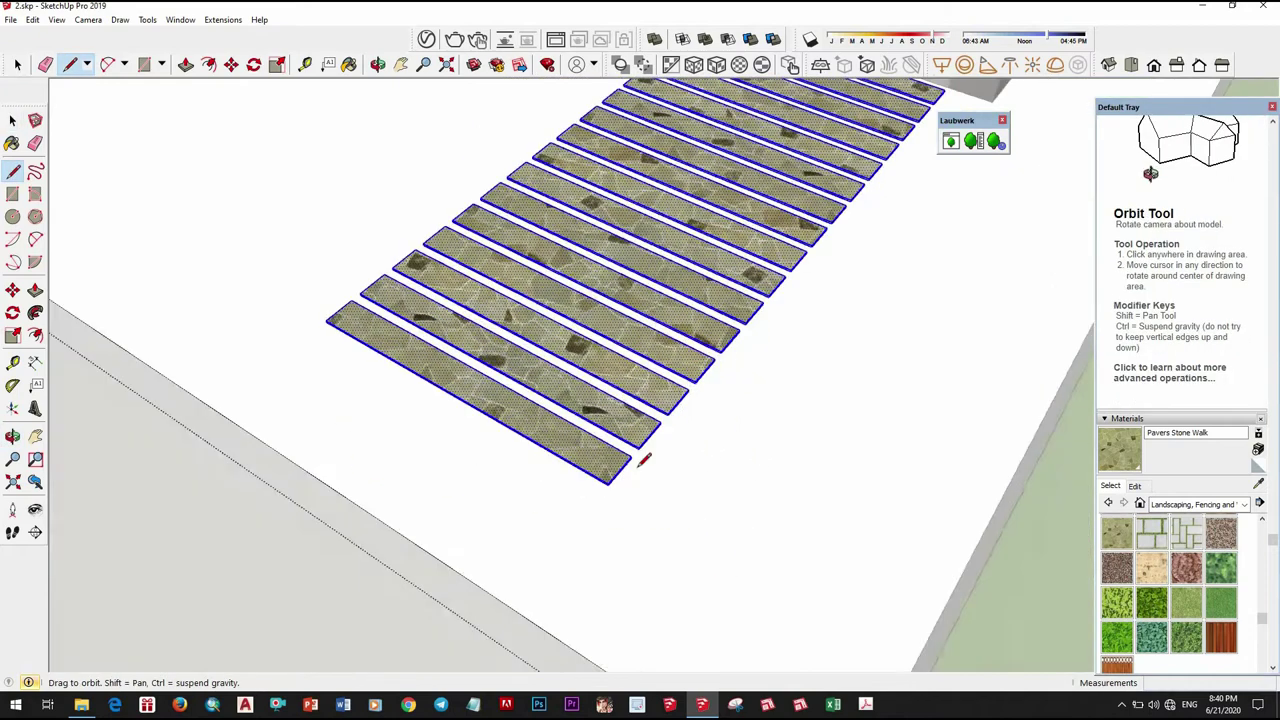
{"action": "scroll", "coordinate": [614, 422], "scroll_direction": "up", "scroll_amount": 3}
{"action": "key", "text": "l"}
{"action": "left_click", "coordinate": [652, 409]}
{"action": "scroll", "coordinate": [645, 432], "scroll_direction": "down", "scroll_amount": 2}
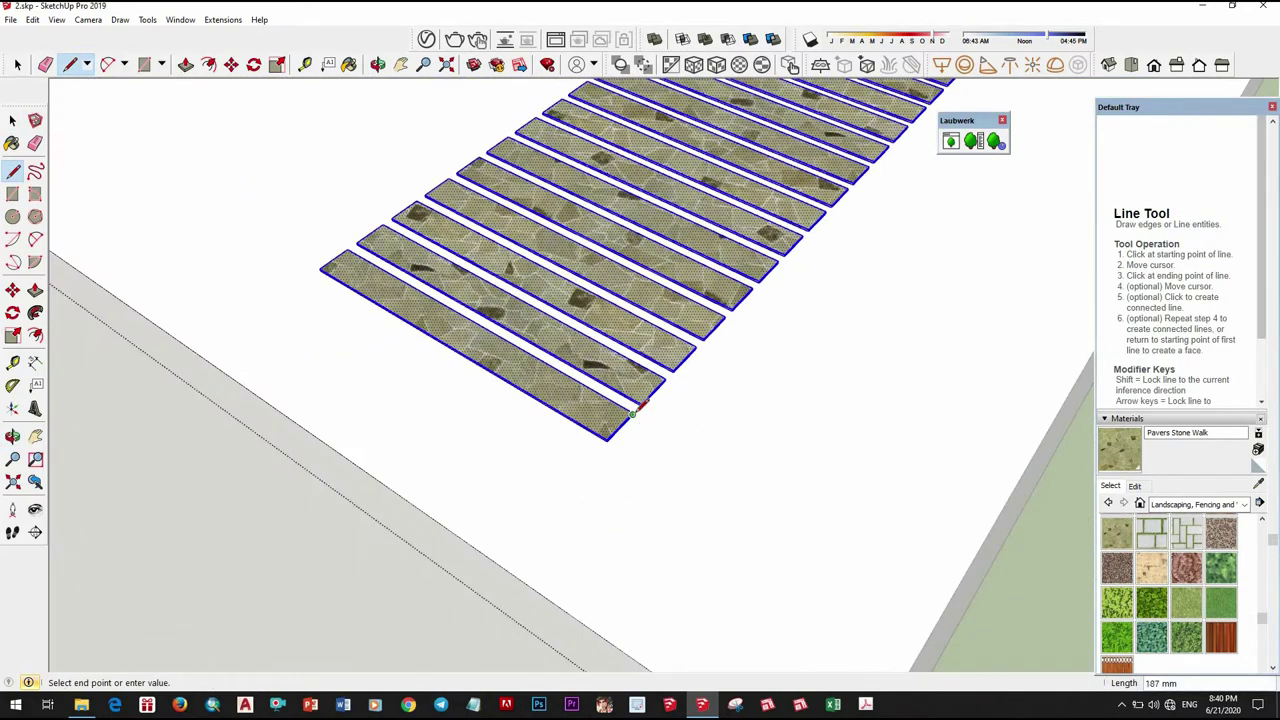
{"action": "key", "text": "Escape"}
Draw an edge from a strip corner across the paver strip ends.
{"action": "scroll", "coordinate": [638, 400], "scroll_direction": "up", "scroll_amount": 2}
{"action": "left_click", "coordinate": [618, 386]}
{"action": "scroll", "coordinate": [780, 406], "scroll_direction": "down", "scroll_amount": 3}
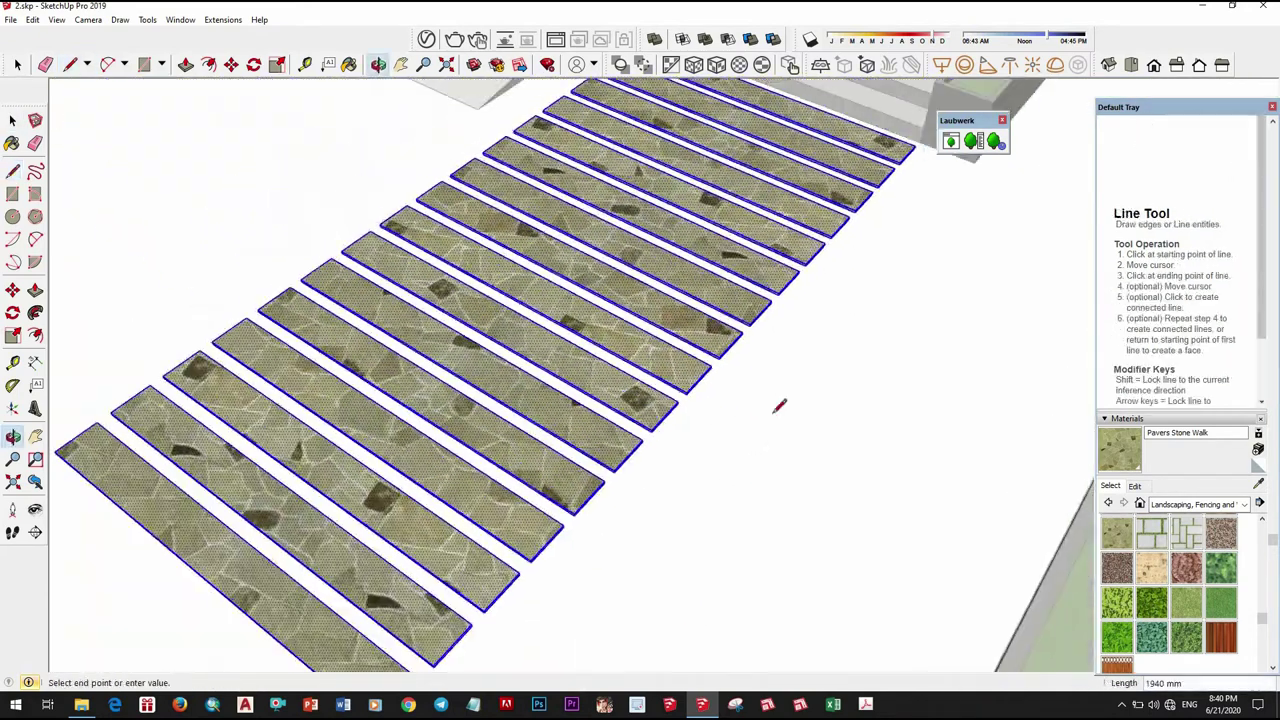
{"action": "scroll", "coordinate": [794, 363], "scroll_direction": "up", "scroll_amount": 2}
{"action": "scroll", "coordinate": [802, 290], "scroll_direction": "up", "scroll_amount": 2}
{"action": "scroll", "coordinate": [800, 285], "scroll_direction": "up", "scroll_amount": 1}
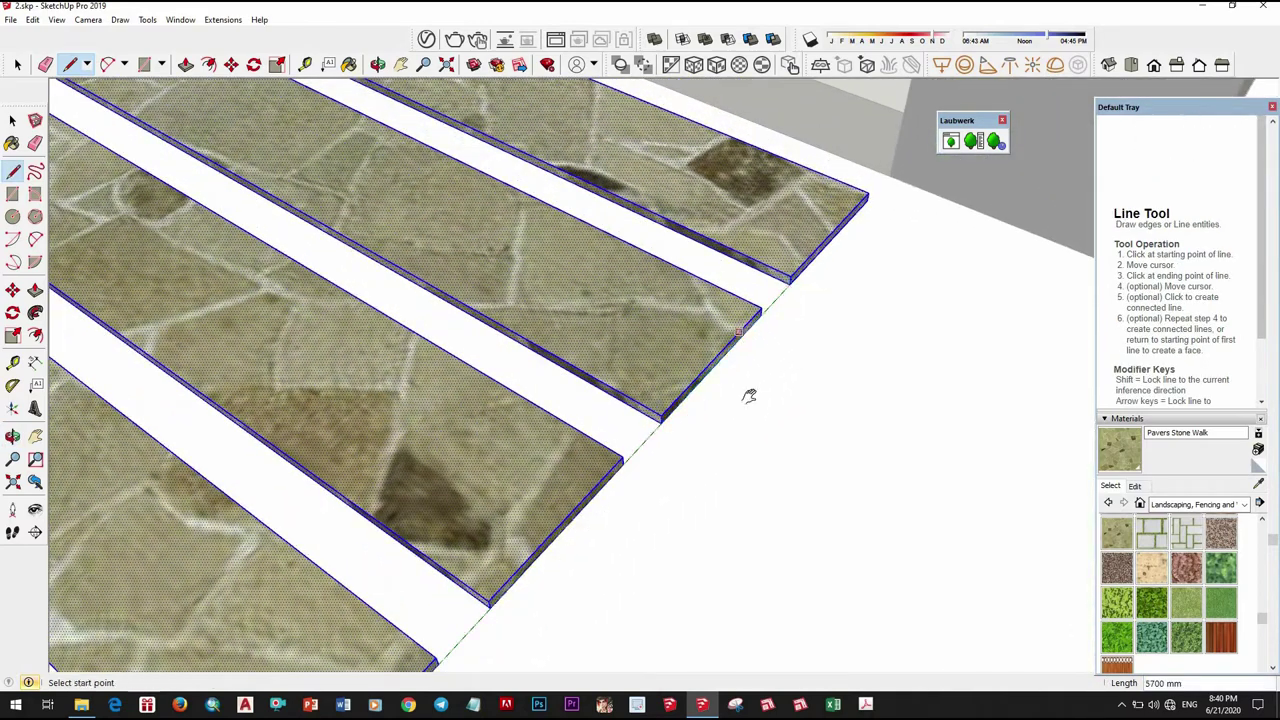
{"action": "mouse_move", "coordinate": [749, 396]}
{"action": "middle_mouse_down"}
{"action": "mouse_move", "coordinate": [840, 371]}
{"action": "mouse_move", "coordinate": [673, 484]}
{"action": "mouse_move", "coordinate": [720, 420]}
{"action": "middle_mouse_up"}
{"action": "scroll", "coordinate": [673, 484], "scroll_direction": "down", "scroll_amount": 3}
{"action": "scroll", "coordinate": [673, 484], "scroll_direction": "down", "scroll_amount": 2}
{"action": "scroll", "coordinate": [795, 522], "scroll_direction": "up", "scroll_amount": 3}
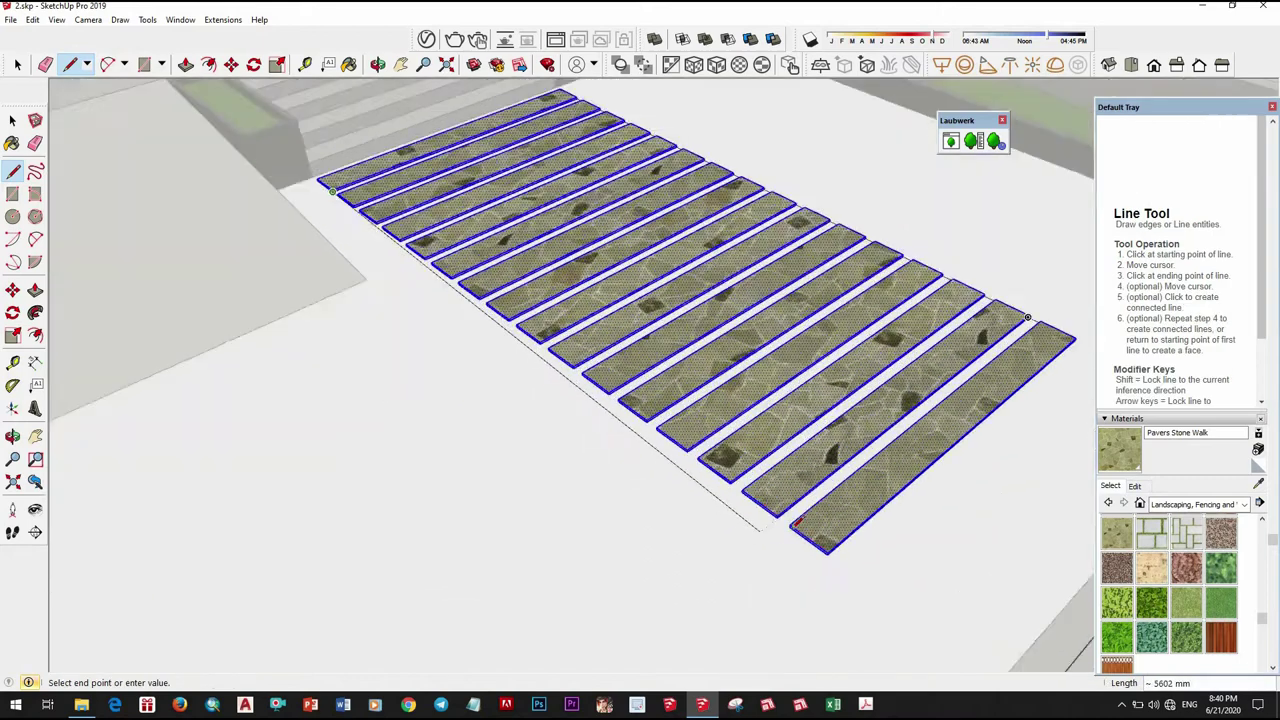
{"action": "scroll", "coordinate": [797, 522], "scroll_direction": "up", "scroll_amount": 2}
{"action": "scroll", "coordinate": [757, 458], "scroll_direction": "down", "scroll_amount": 5}
{"action": "mouse_move", "coordinate": [757, 458]}
{"action": "middle_mouse_down"}
{"action": "mouse_move", "coordinate": [665, 521]}
{"action": "mouse_move", "coordinate": [760, 480]}
{"action": "mouse_move", "coordinate": [871, 471]}
{"action": "middle_mouse_up"}
{"action": "key", "text": "space"}
{"action": "scroll", "coordinate": [780, 460], "scroll_direction": "up", "scroll_amount": 3}
{"action": "scroll", "coordinate": [808, 427], "scroll_direction": "up", "scroll_amount": 3}
{"action": "scroll", "coordinate": [769, 458], "scroll_direction": "down", "scroll_amount": 3}
{"action": "scroll", "coordinate": [923, 491], "scroll_direction": "up", "scroll_amount": 2}
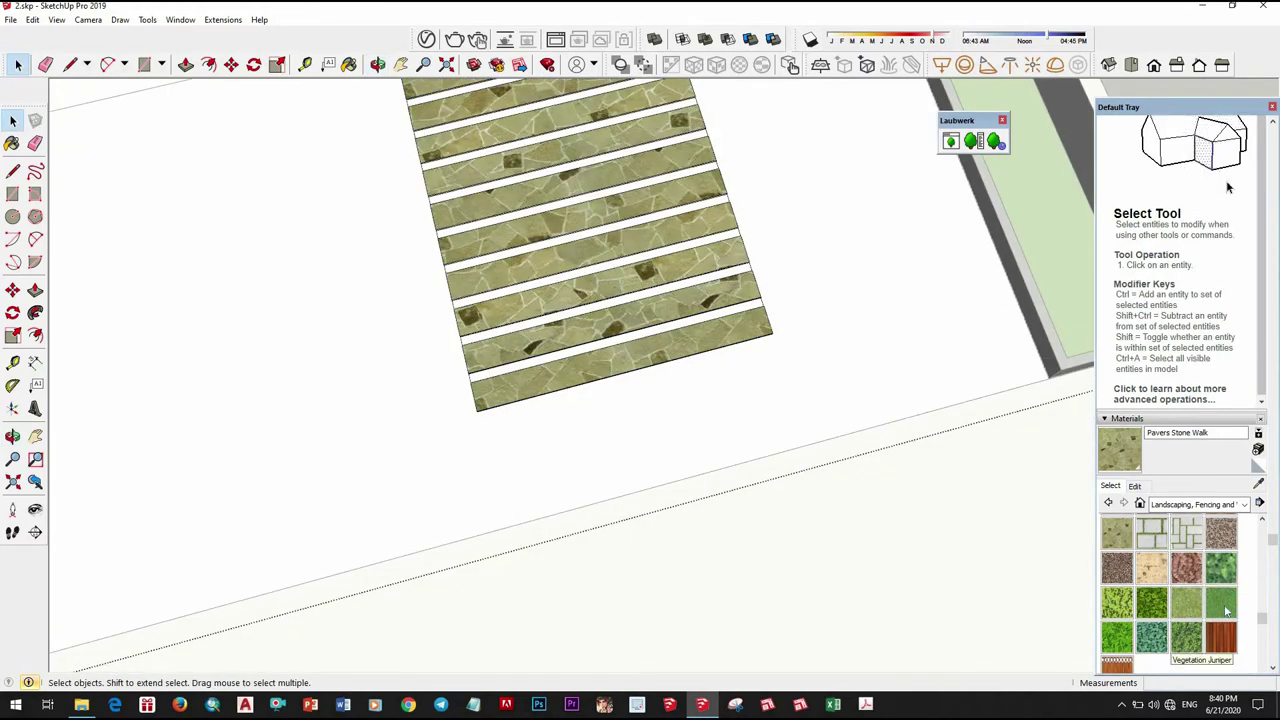
Paint the first two white gaps between the paver strips with Grass Dark Green.
{"action": "scroll", "coordinate": [600, 329], "scroll_direction": "up", "scroll_amount": 5}
{"action": "left_click", "coordinate": [600, 329]}
{"action": "scroll", "coordinate": [686, 397], "scroll_direction": "down", "scroll_amount": 2}
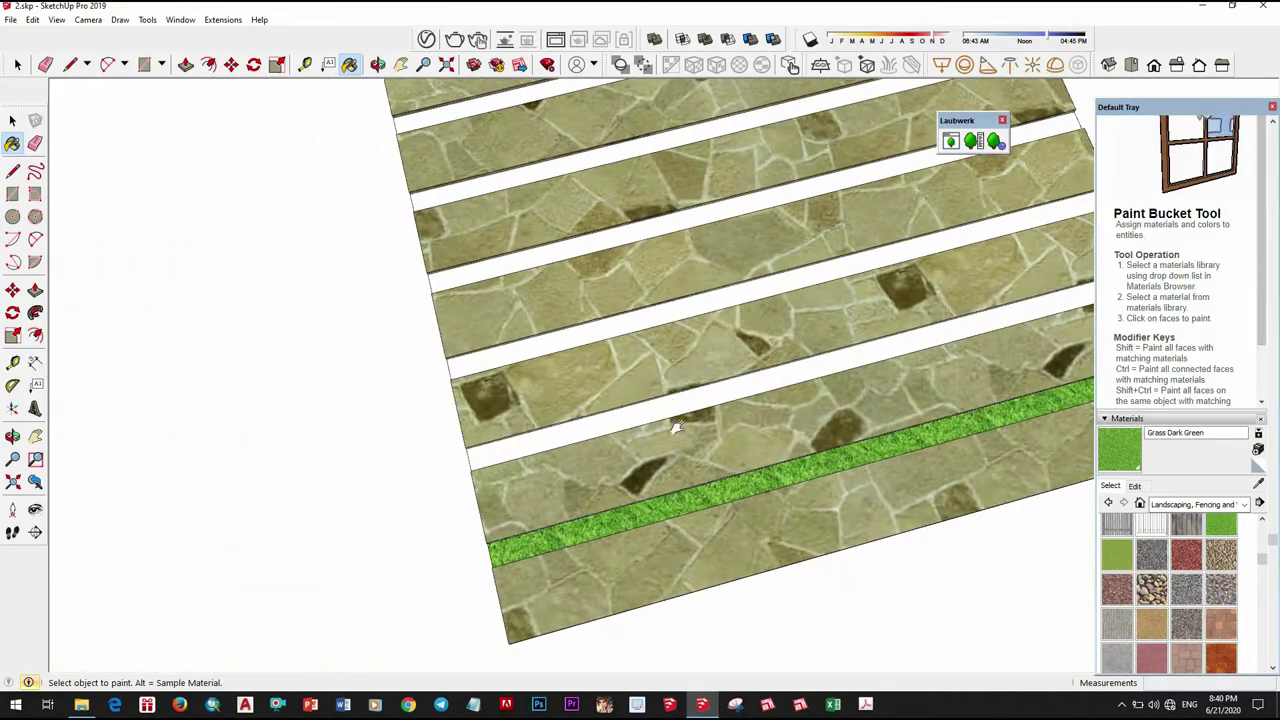
{"action": "left_click", "coordinate": [676, 427]}
{"action": "scroll", "coordinate": [676, 427], "scroll_direction": "down", "scroll_amount": 2}
{"action": "scroll", "coordinate": [670, 430], "scroll_direction": "up", "scroll_amount": 2}
{"action": "scroll", "coordinate": [660, 420], "scroll_direction": "down", "scroll_amount": 2}
{"action": "scroll", "coordinate": [676, 452], "scroll_direction": "up", "scroll_amount": 2}
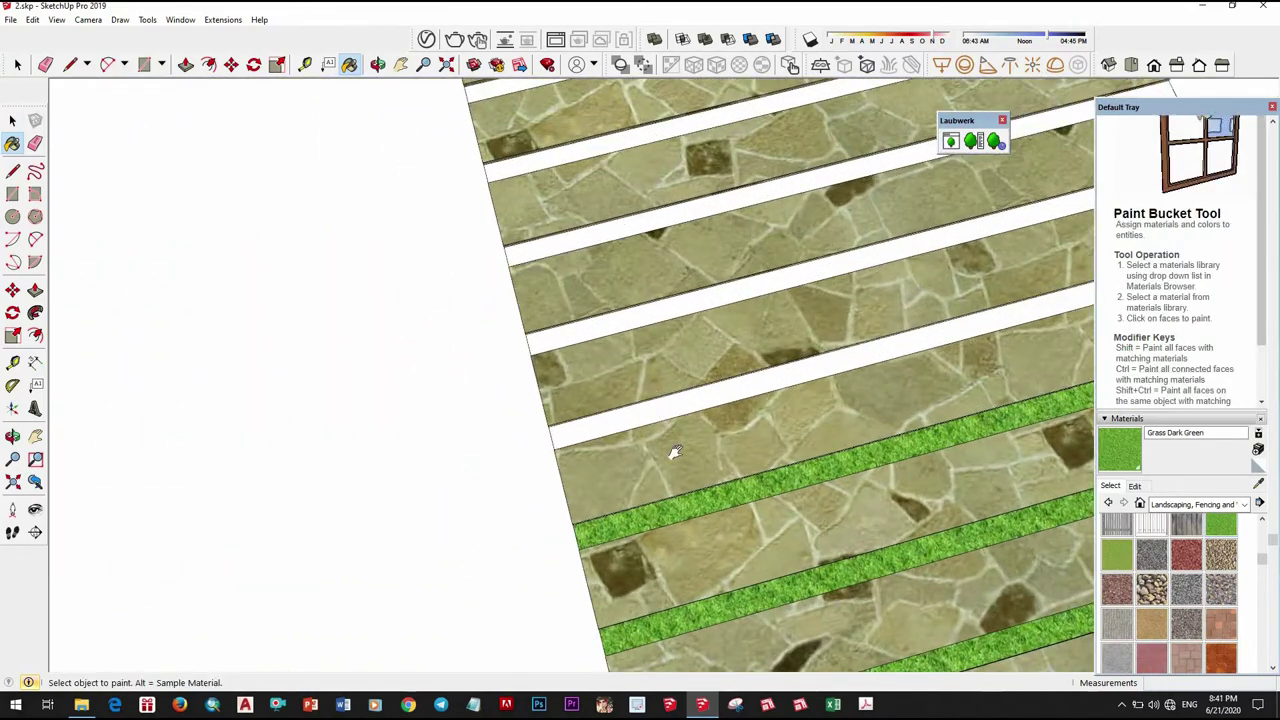
{"action": "scroll", "coordinate": [676, 452], "scroll_direction": "down", "scroll_amount": 2}
{"action": "scroll", "coordinate": [671, 380], "scroll_direction": "up", "scroll_amount": 1}
{"action": "scroll", "coordinate": [680, 471], "scroll_direction": "down", "scroll_amount": 1}
{"action": "scroll", "coordinate": [698, 358], "scroll_direction": "up", "scroll_amount": 2}
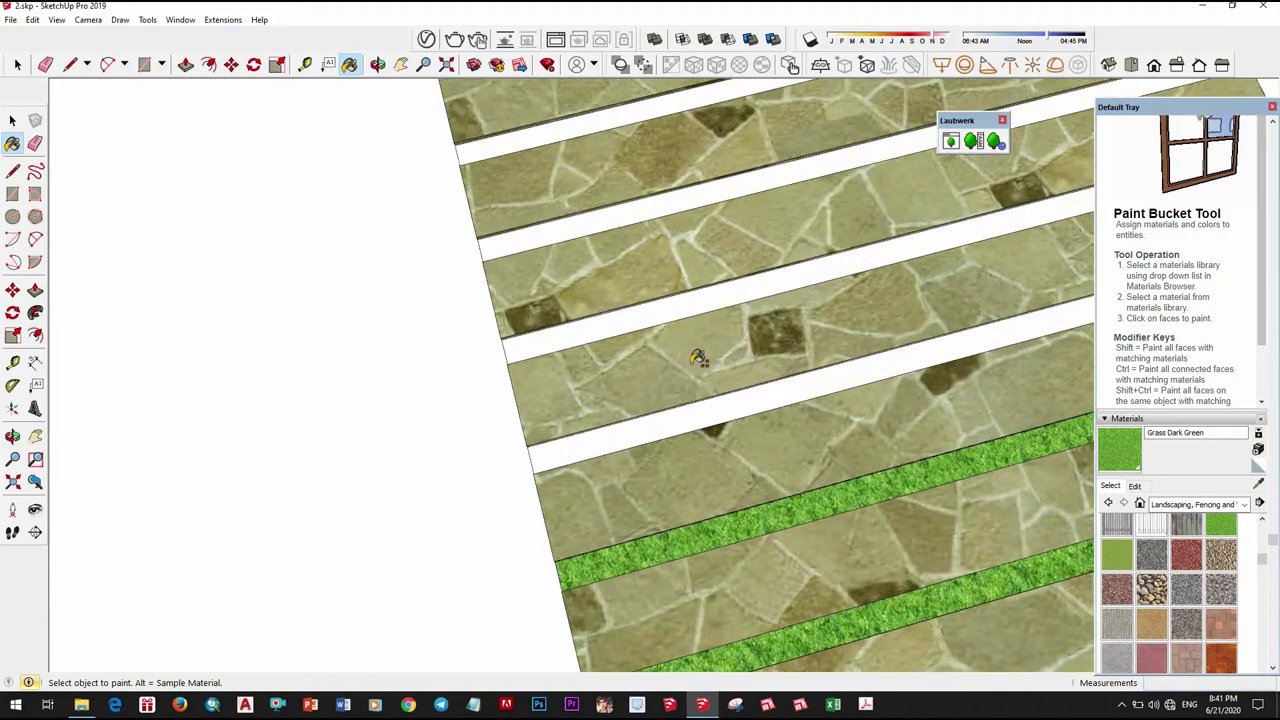
Fill the remaining two white strips between the pavers with Grass Dark Green.
{"action": "middle_click_drag", "start_coordinate": [698, 358], "coordinate": [714, 477]}
{"action": "scroll", "coordinate": [700, 375], "scroll_direction": "up", "scroll_amount": 2}
{"action": "scroll", "coordinate": [701, 393], "scroll_direction": "up", "scroll_amount": 2}
{"action": "scroll", "coordinate": [709, 449], "scroll_direction": "down", "scroll_amount": 2}
{"action": "scroll", "coordinate": [694, 486], "scroll_direction": "up", "scroll_amount": 1}
{"action": "scroll", "coordinate": [714, 477], "scroll_direction": "down", "scroll_amount": 1}
{"action": "scroll", "coordinate": [704, 491], "scroll_direction": "up", "scroll_amount": 2}
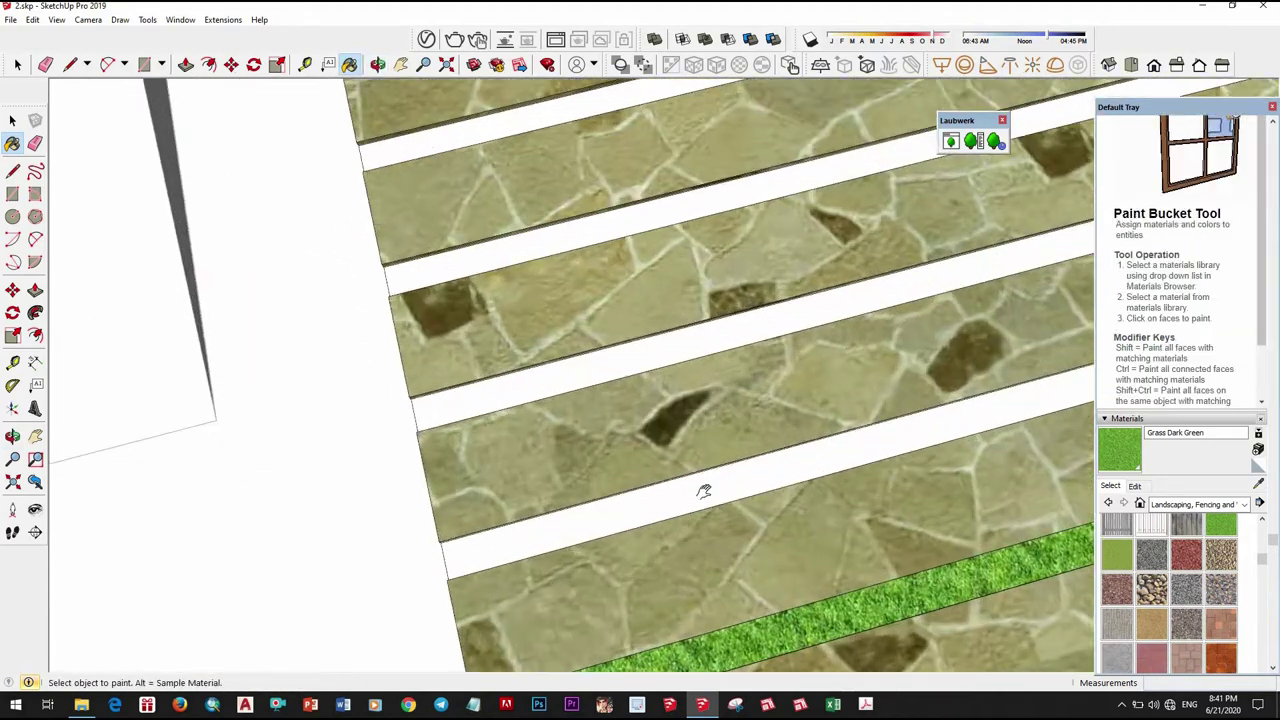
{"action": "scroll", "coordinate": [704, 491], "scroll_direction": "down", "scroll_amount": 2}
{"action": "scroll", "coordinate": [694, 486], "scroll_direction": "up", "scroll_amount": 2}
{"action": "left_click", "coordinate": [712, 520]}
{"action": "scroll", "coordinate": [709, 571], "scroll_direction": "down", "scroll_amount": 2}
{"action": "scroll", "coordinate": [745, 537], "scroll_direction": "up", "scroll_amount": 2}
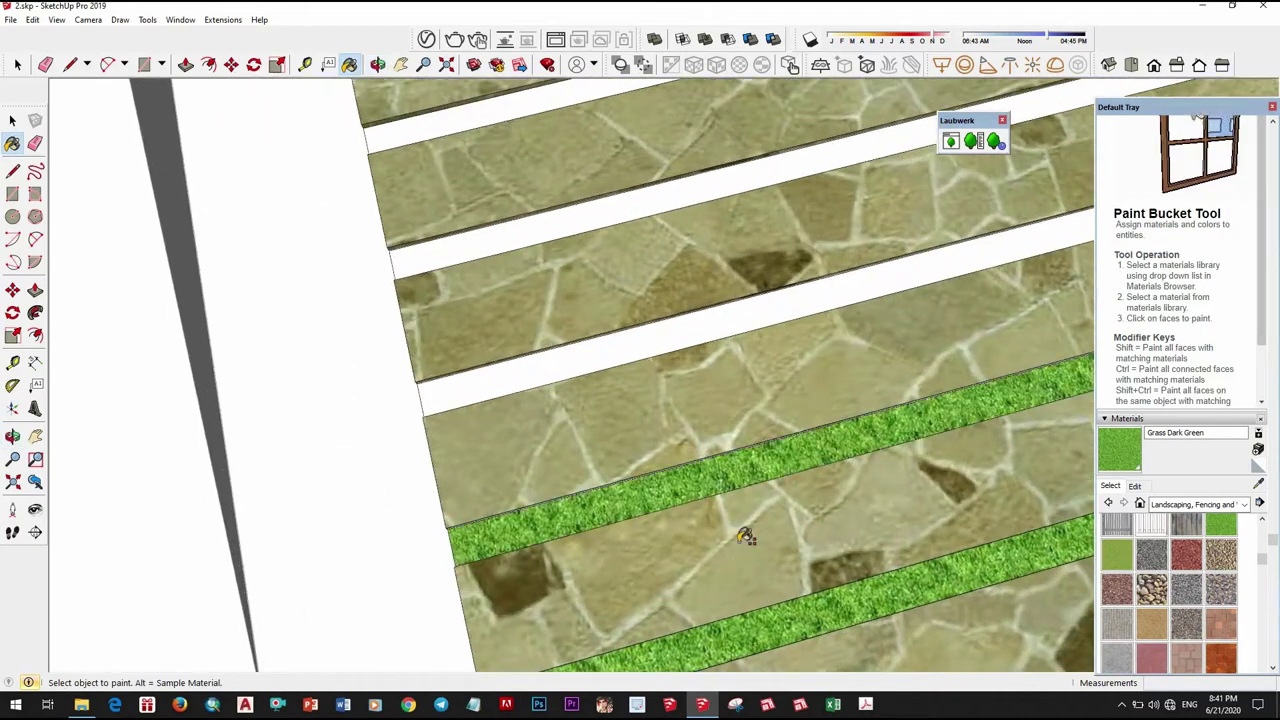
{"action": "scroll", "coordinate": [745, 537], "scroll_direction": "down", "scroll_amount": 2}
{"action": "scroll", "coordinate": [746, 509], "scroll_direction": "down", "scroll_amount": 1}
{"action": "scroll", "coordinate": [749, 491], "scroll_direction": "up", "scroll_amount": 2}
{"action": "scroll", "coordinate": [715, 353], "scroll_direction": "up", "scroll_amount": 1}
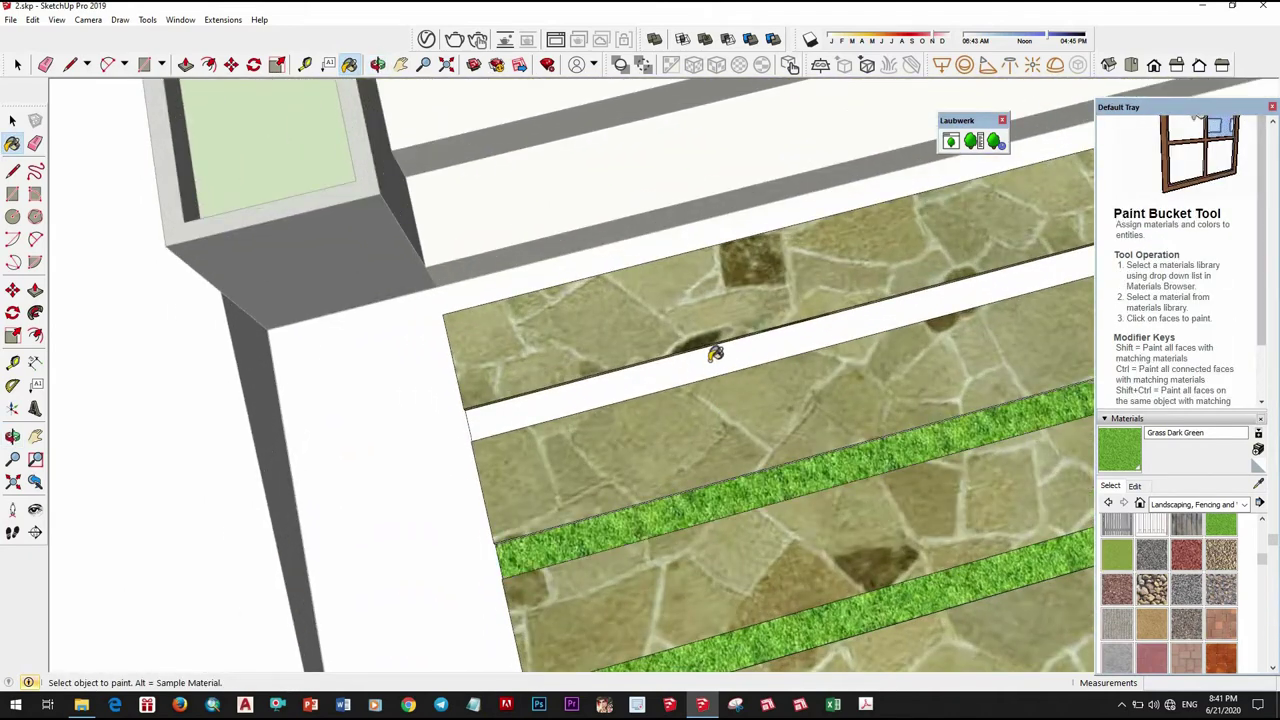
{"action": "left_click", "coordinate": [715, 353]}
{"action": "scroll", "coordinate": [715, 353], "scroll_direction": "down", "scroll_amount": 3}
Orbit out to view the whole house front and return to the Select tool.
{"action": "mouse_move", "coordinate": [715, 360]}
{"action": "middle_mouse_down"}
{"action": "mouse_move", "coordinate": [689, 408]}
{"action": "mouse_move", "coordinate": [703, 441]}
{"action": "mouse_move", "coordinate": [557, 434]}
{"action": "mouse_move", "coordinate": [598, 472]}
{"action": "mouse_move", "coordinate": [960, 494]}
{"action": "mouse_move", "coordinate": [642, 345]}
{"action": "mouse_move", "coordinate": [563, 420]}
{"action": "mouse_move", "coordinate": [714, 531]}
{"action": "middle_mouse_up"}
{"action": "scroll", "coordinate": [701, 440], "scroll_direction": "down", "scroll_amount": 3}
{"action": "key", "text": "space"}
{"action": "scroll", "coordinate": [598, 472], "scroll_direction": "up", "scroll_amount": 1}
{"action": "scroll", "coordinate": [598, 472], "scroll_direction": "up", "scroll_amount": 3}
Open the ground group, select its face and paint it Pavers with Grass Herringbone.
{"action": "scroll", "coordinate": [580, 433], "scroll_direction": "up", "scroll_amount": 1}
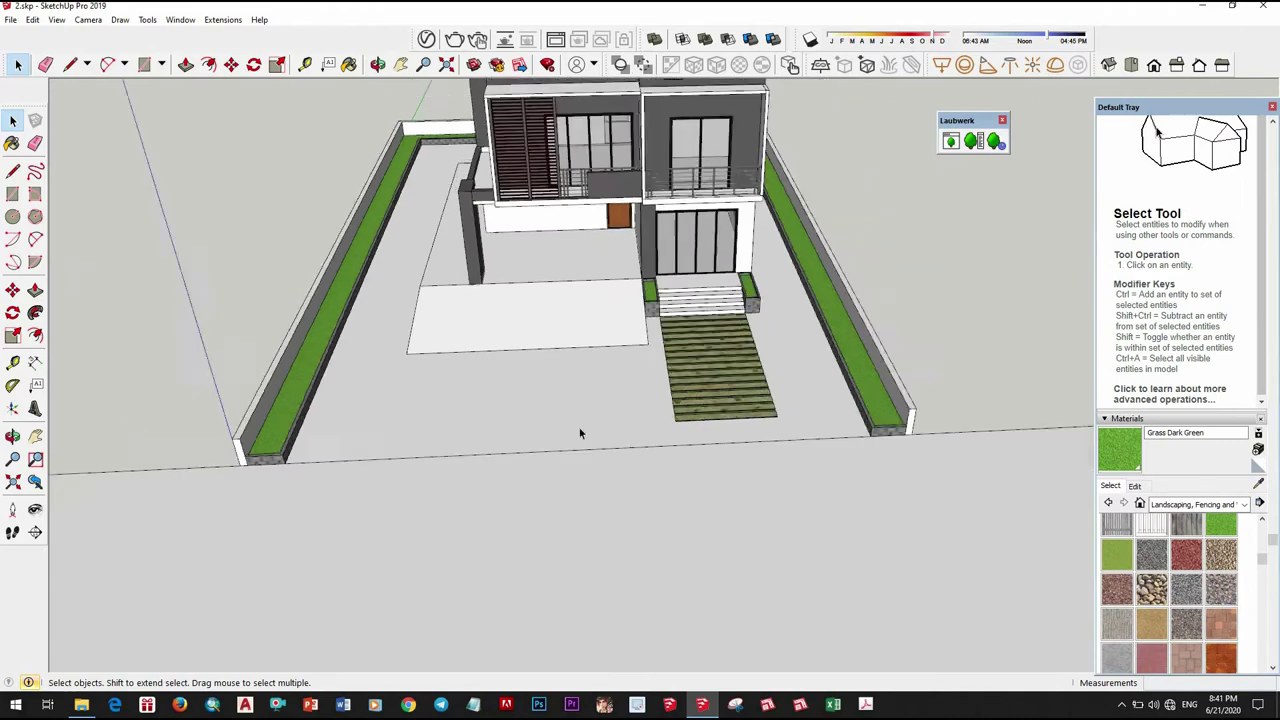
{"action": "mouse_move", "coordinate": [580, 433]}
{"action": "middle_mouse_down"}
{"action": "mouse_move", "coordinate": [591, 366]}
{"action": "mouse_move", "coordinate": [813, 441]}
{"action": "mouse_move", "coordinate": [581, 392]}
{"action": "mouse_move", "coordinate": [622, 412]}
{"action": "middle_mouse_up"}
{"action": "double_click", "coordinate": [622, 412]}
{"action": "triple_click", "coordinate": [622, 412]}
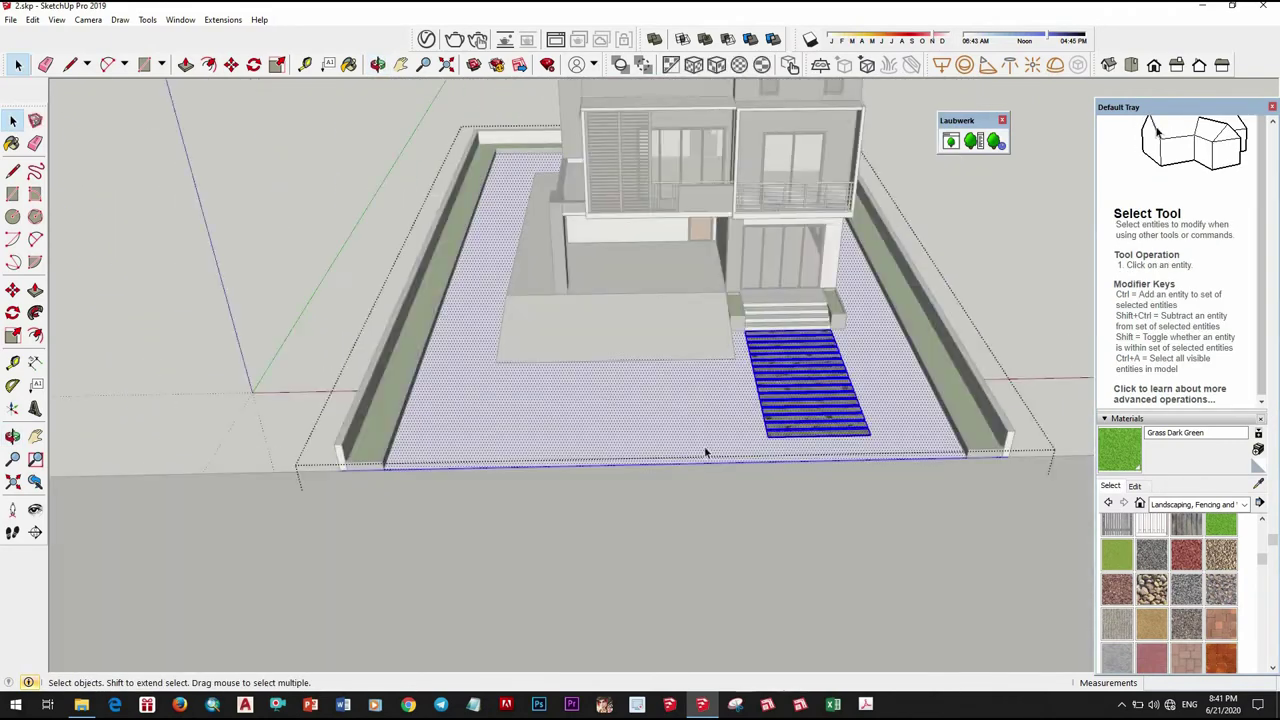
{"action": "scroll", "coordinate": [1185, 595], "scroll_direction": "up", "scroll_amount": 5}
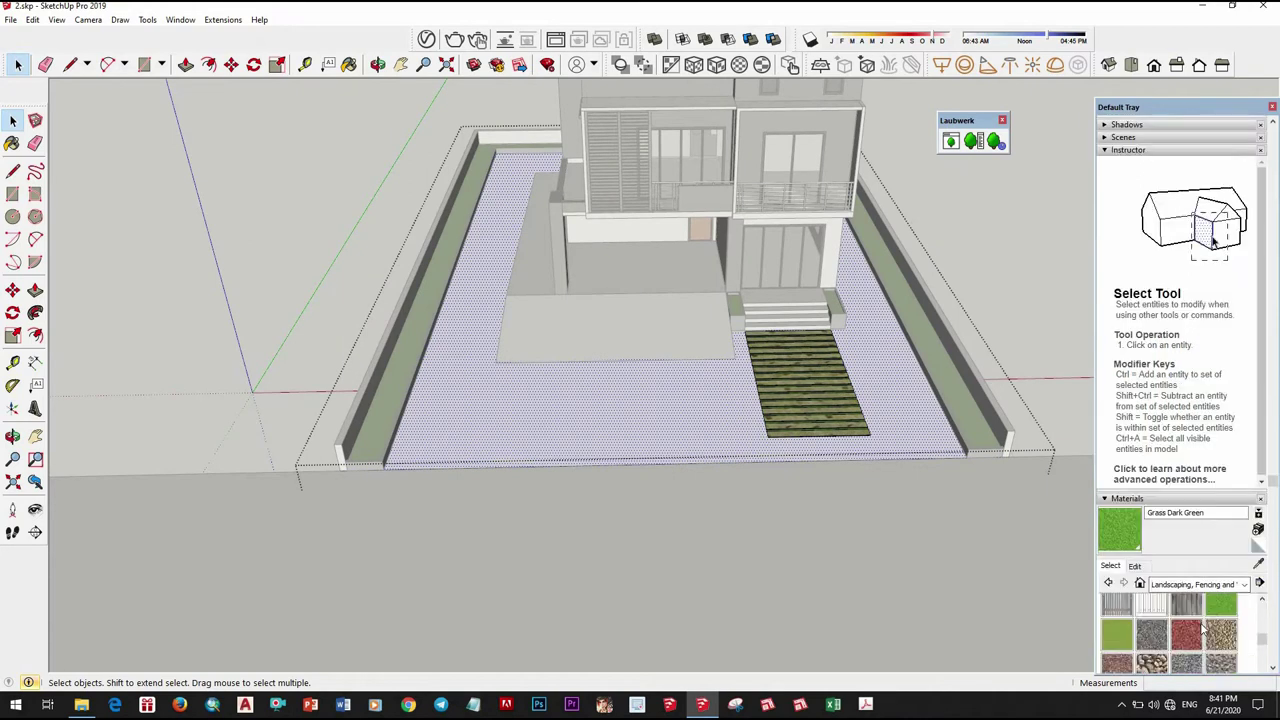
{"action": "left_click", "coordinate": [531, 402]}
{"action": "middle_click_drag", "start_coordinate": [531, 402], "coordinate": [943, 335]}
{"action": "key", "text": "space"}
Orbit around the courtyard to inspect the herringbone paving.
{"action": "scroll", "coordinate": [644, 500], "scroll_direction": "up", "scroll_amount": 3}
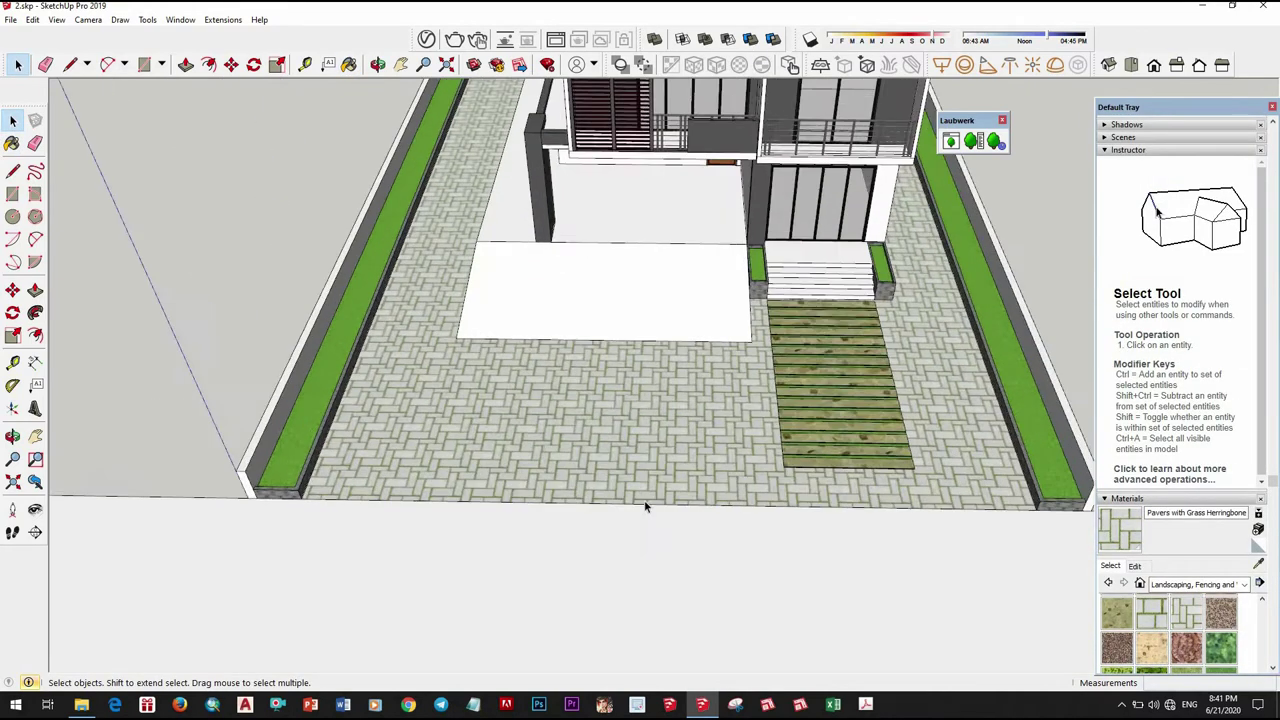
{"action": "mouse_move", "coordinate": [644, 506]}
{"action": "middle_mouse_down"}
{"action": "mouse_move", "coordinate": [534, 289]}
{"action": "mouse_move", "coordinate": [437, 374]}
{"action": "mouse_move", "coordinate": [680, 491]}
{"action": "mouse_move", "coordinate": [1090, 507]}
{"action": "mouse_move", "coordinate": [1207, 632]}
{"action": "middle_mouse_up"}
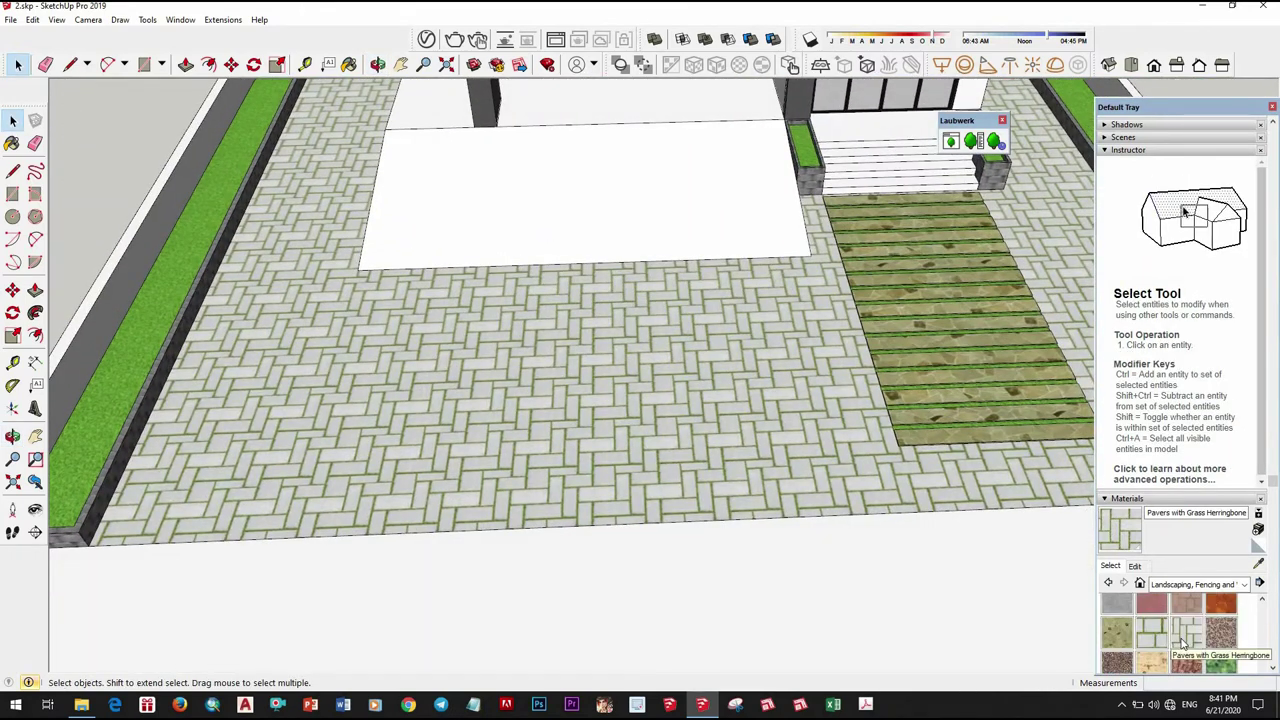
{"action": "scroll", "coordinate": [1190, 635], "scroll_direction": "up", "scroll_amount": 2}
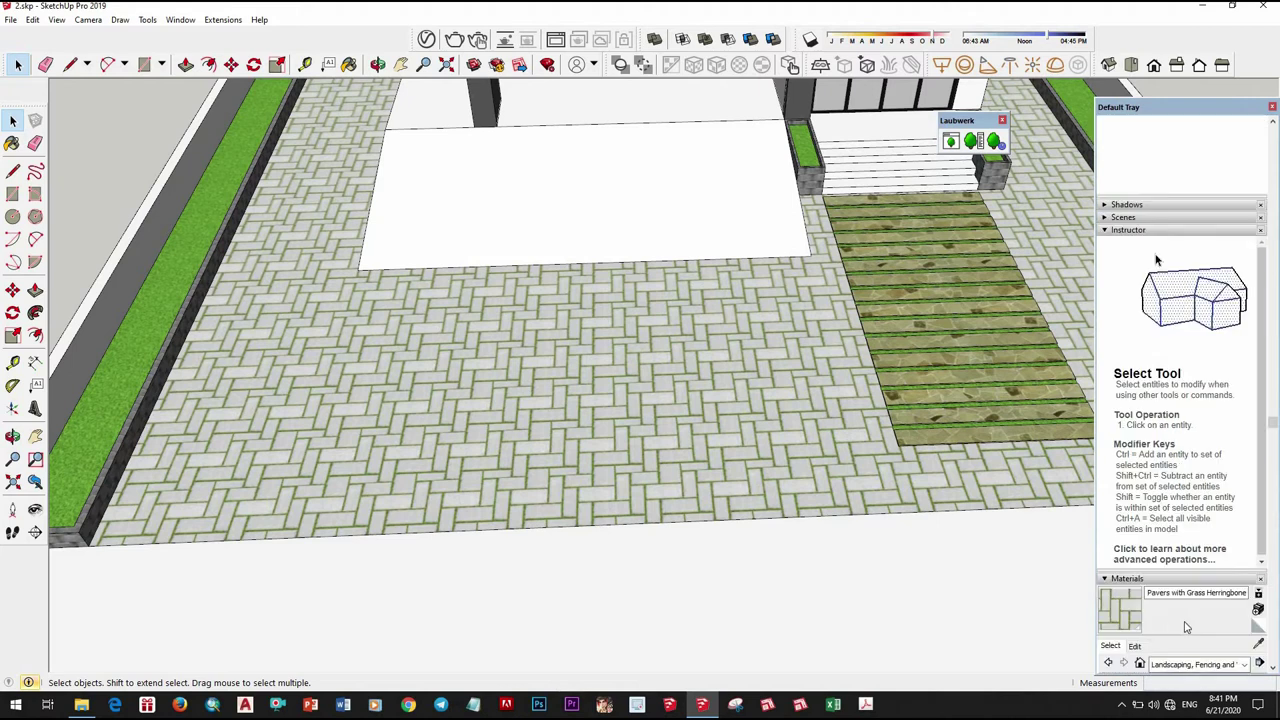
{"action": "scroll", "coordinate": [1173, 621], "scroll_direction": "up", "scroll_amount": 3}
{"action": "scroll", "coordinate": [1175, 640], "scroll_direction": "down", "scroll_amount": 7}
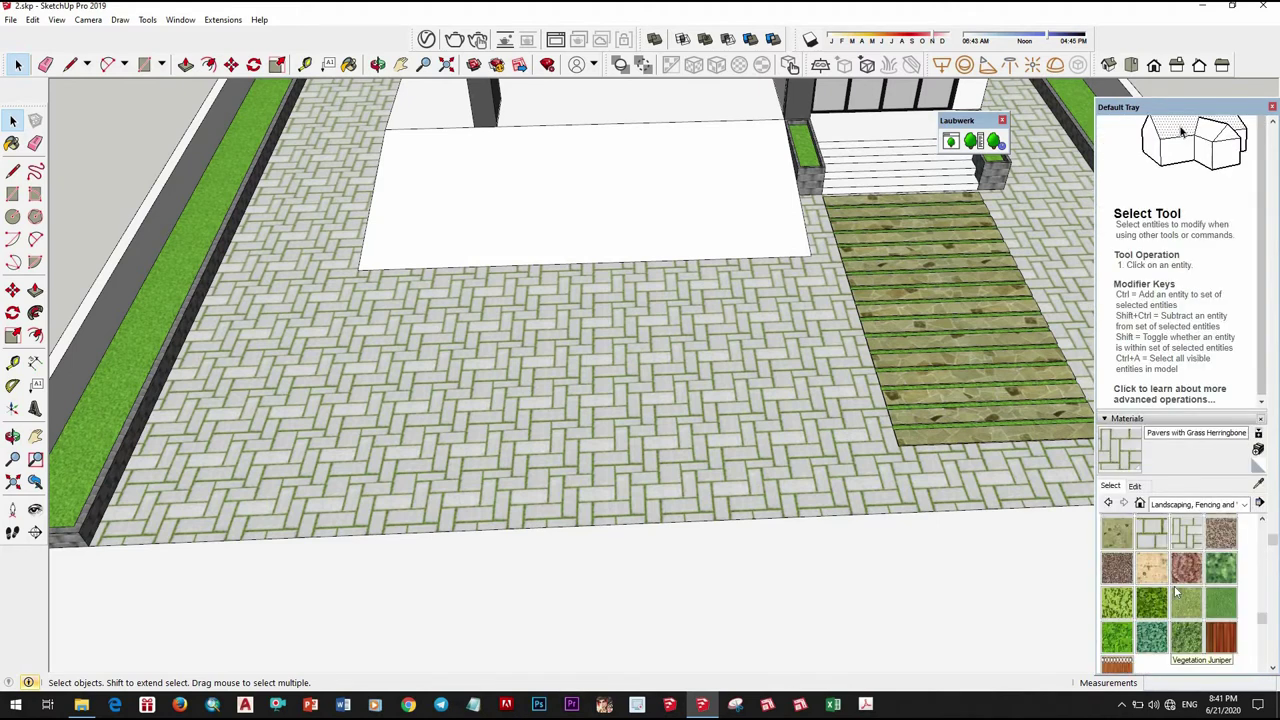
{"action": "scroll", "coordinate": [1177, 595], "scroll_direction": "down", "scroll_amount": 3}
{"action": "scroll", "coordinate": [1185, 600], "scroll_direction": "up", "scroll_amount": 3}
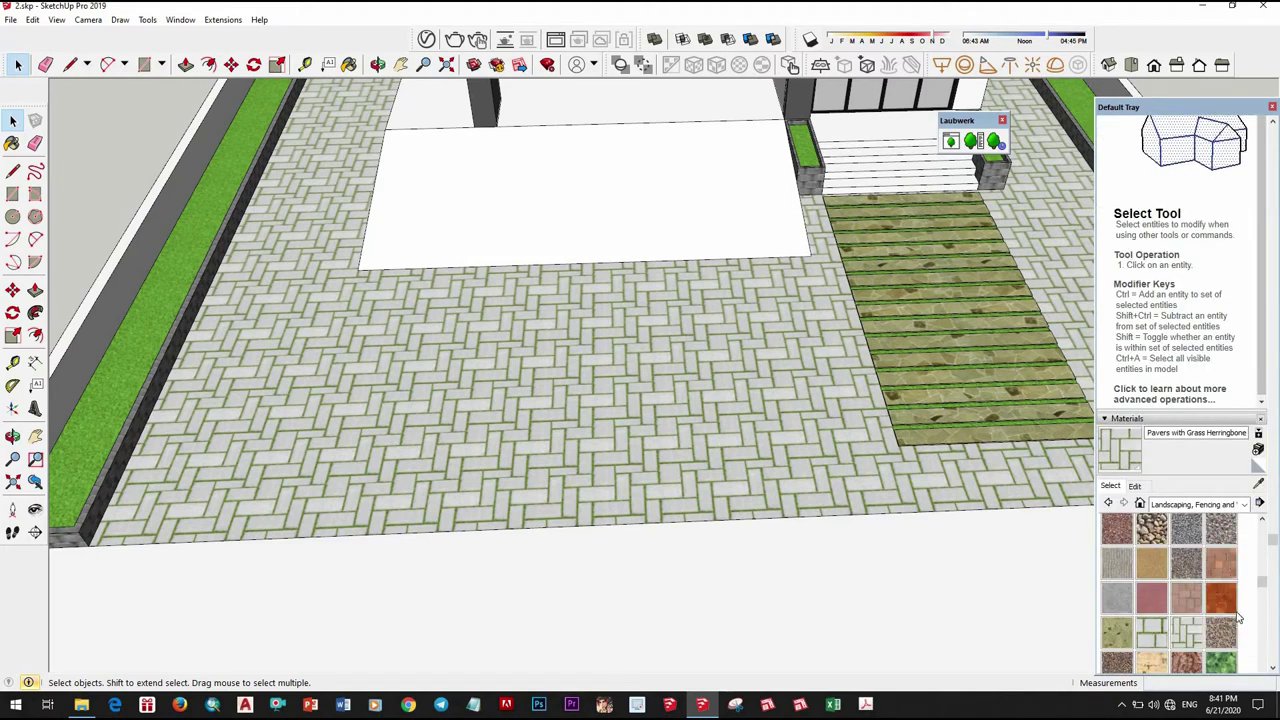
Select everything in the ground group and paint it Pavers Flagstone Gray.
{"action": "left_click", "coordinate": [1124, 606]}
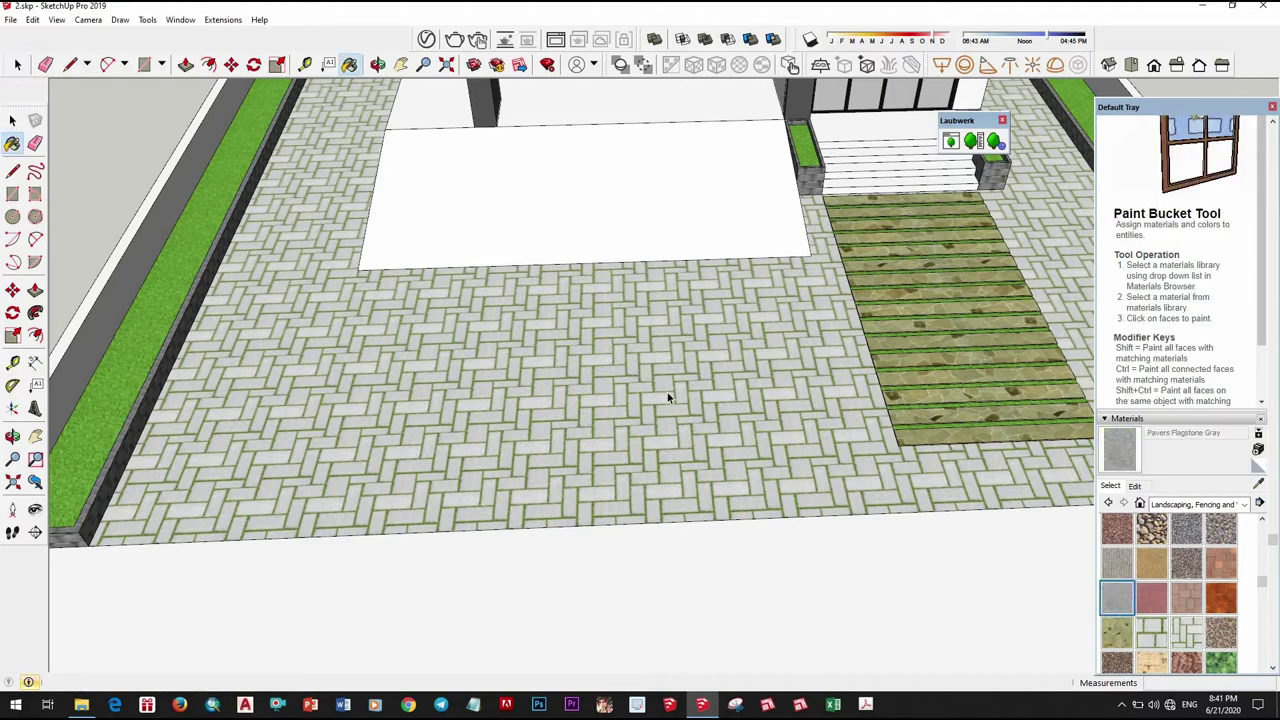
{"action": "key", "text": "space"}
{"action": "key", "text": "ctrl+a"}
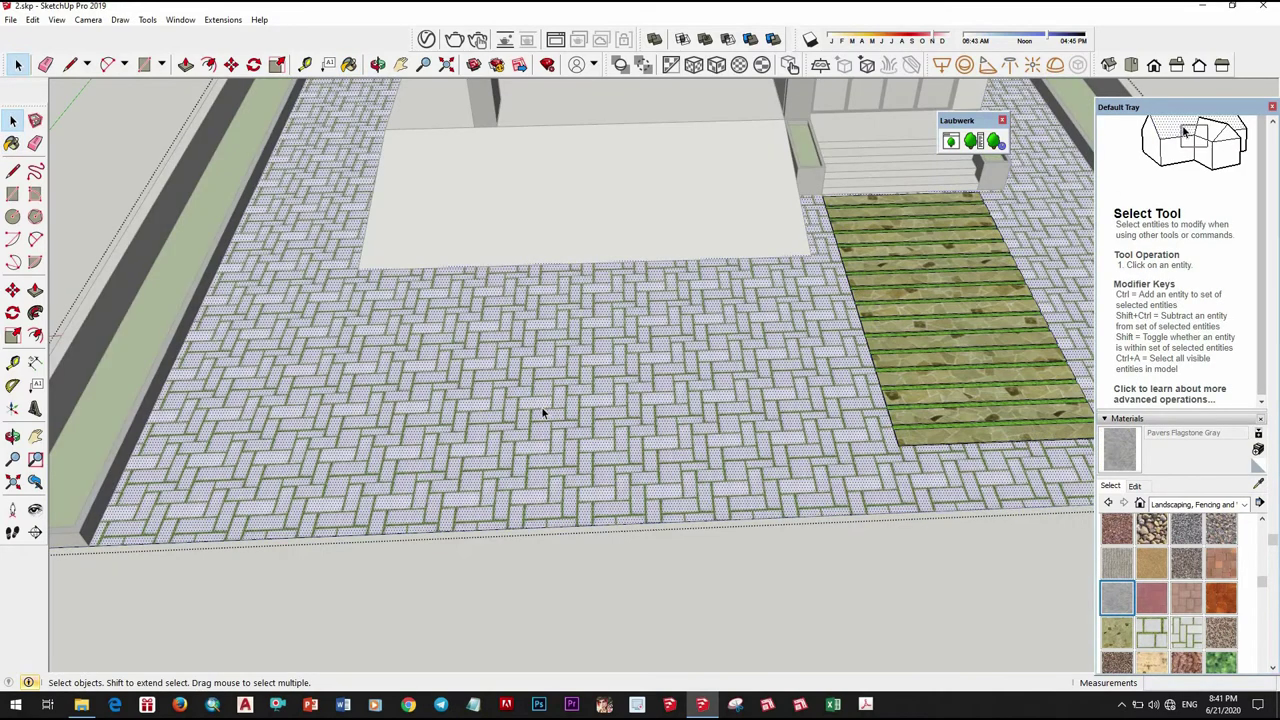
{"action": "key", "text": "b"}
{"action": "left_click", "coordinate": [575, 415]}
{"action": "middle_click_drag", "start_coordinate": [586, 517], "coordinate": [640, 473]}
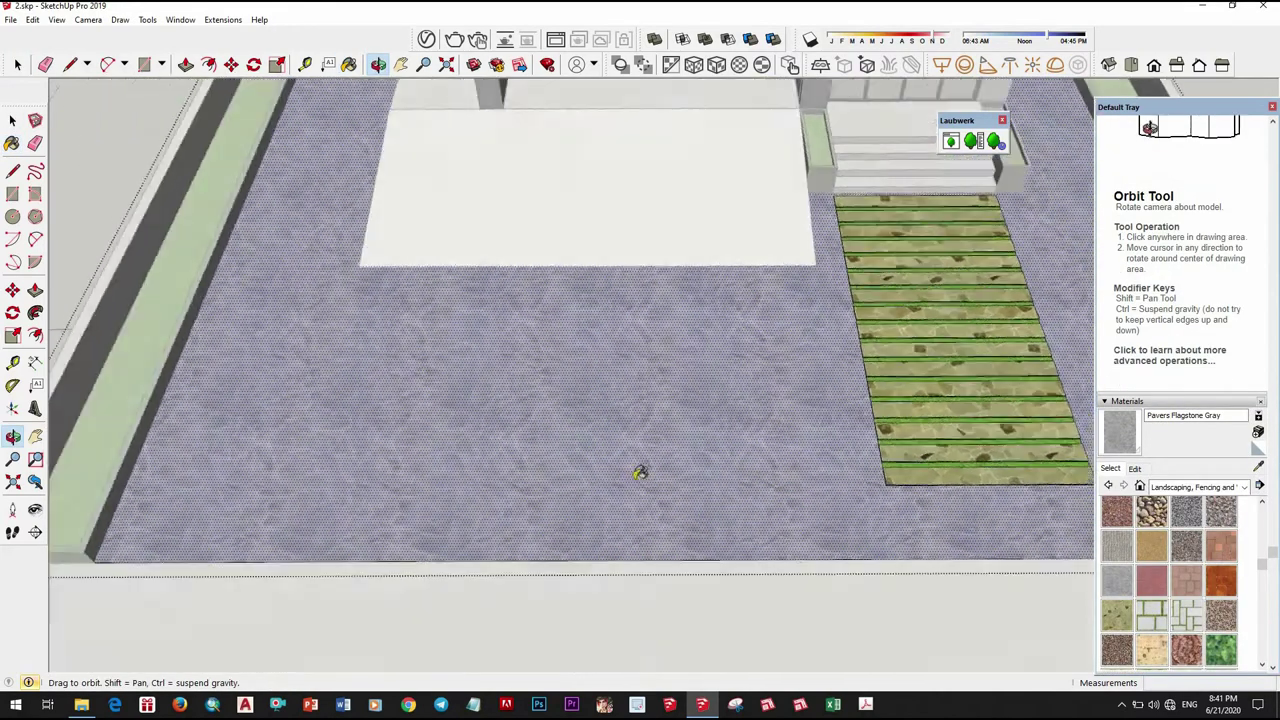
{"action": "scroll", "coordinate": [640, 473], "scroll_direction": "down", "scroll_amount": 2}
{"action": "scroll", "coordinate": [460, 346], "scroll_direction": "down", "scroll_amount": 3}
Clear the selection and orbit over the flagstone pavement.
{"action": "key", "text": "space"}
{"action": "scroll", "coordinate": [580, 444], "scroll_direction": "up", "scroll_amount": 2}
{"action": "left_click", "coordinate": [580, 444]}
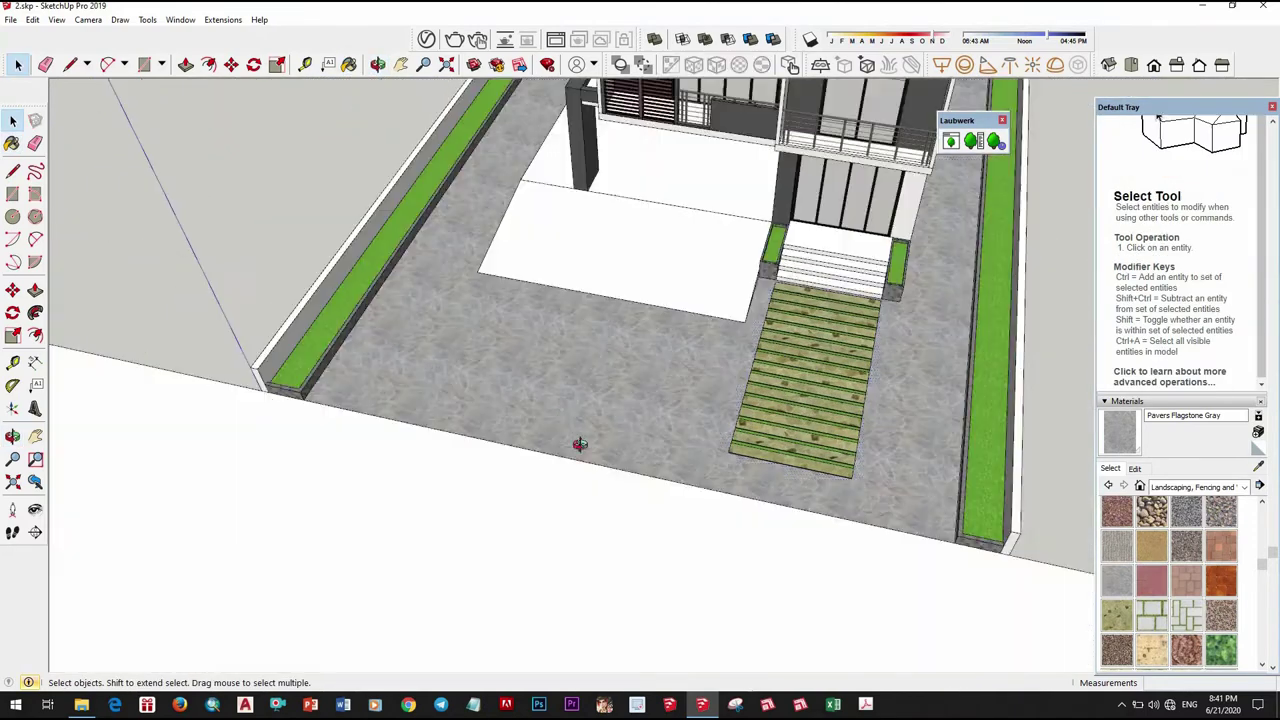
{"action": "scroll", "coordinate": [580, 444], "scroll_direction": "up", "scroll_amount": 3}
{"action": "scroll", "coordinate": [650, 441], "scroll_direction": "up", "scroll_amount": 3}
{"action": "mouse_move", "coordinate": [668, 491]}
{"action": "middle_mouse_down"}
{"action": "mouse_move", "coordinate": [808, 408]}
{"action": "mouse_move", "coordinate": [625, 452]}
{"action": "middle_mouse_up"}
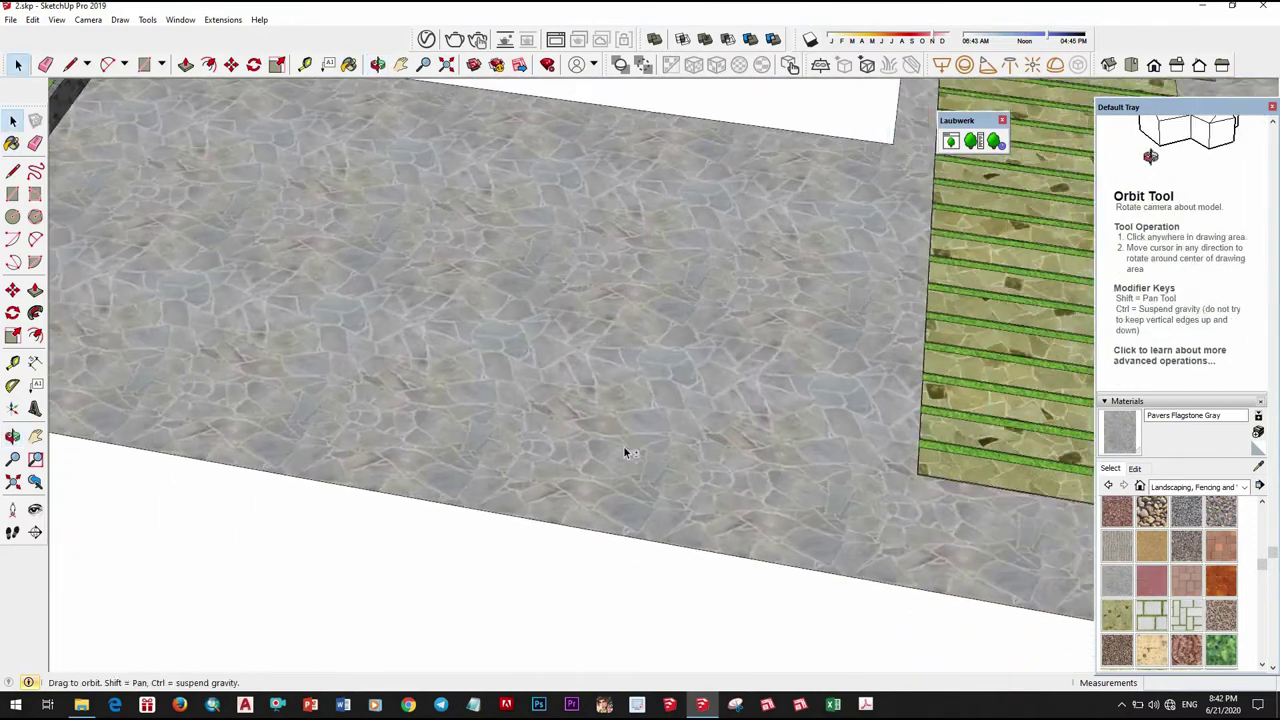
{"action": "scroll", "coordinate": [640, 430], "scroll_direction": "down", "scroll_amount": 3}
Orbit past the grass-striped path, steps and planters to an overview of the whole lot.
{"action": "middle_click_drag", "start_coordinate": [643, 400], "coordinate": [719, 389]}
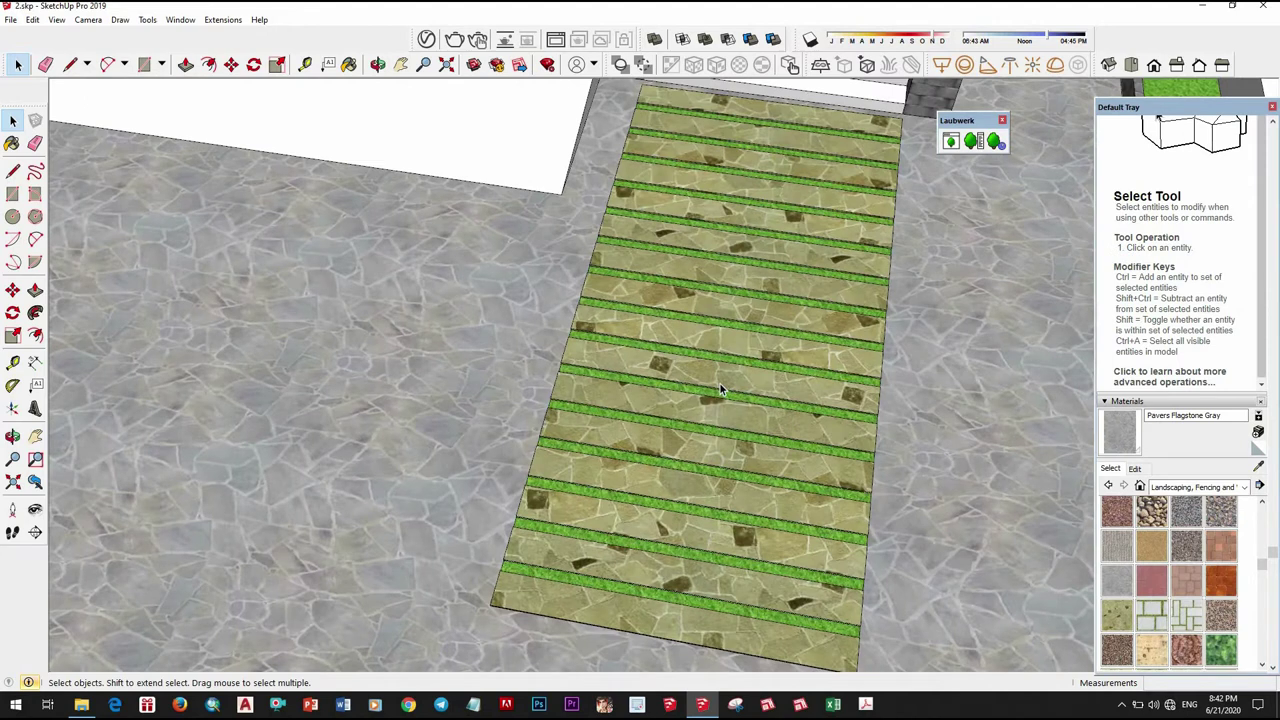
{"action": "scroll", "coordinate": [724, 382], "scroll_direction": "down", "scroll_amount": 2}
{"action": "scroll", "coordinate": [729, 382], "scroll_direction": "down", "scroll_amount": 5}
{"action": "middle_click_drag", "start_coordinate": [586, 409], "coordinate": [649, 400]}
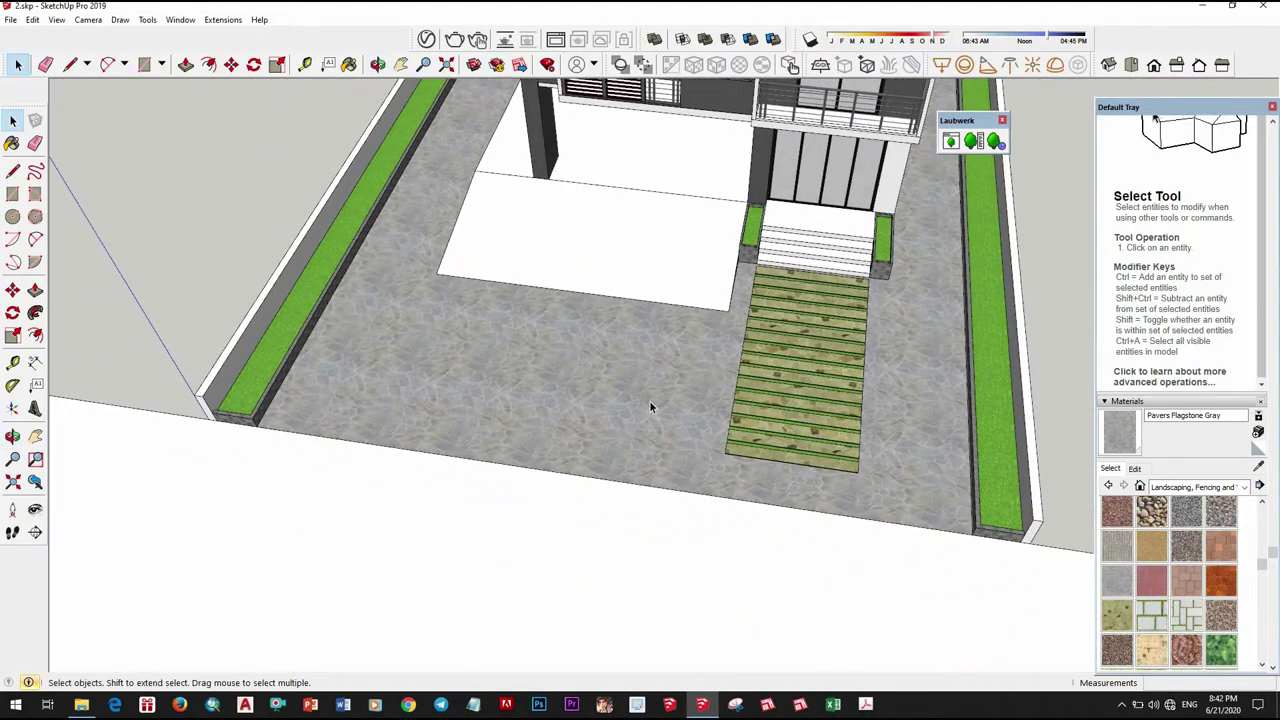
{"action": "scroll", "coordinate": [649, 400], "scroll_direction": "down", "scroll_amount": 3}
{"action": "scroll", "coordinate": [646, 360], "scroll_direction": "down", "scroll_amount": 2}
{"action": "mouse_move", "coordinate": [591, 283]}
{"action": "middle_mouse_down"}
{"action": "mouse_move", "coordinate": [640, 325]}
{"action": "mouse_move", "coordinate": [950, 331]}
{"action": "middle_mouse_up"}
{"action": "scroll", "coordinate": [640, 325], "scroll_direction": "up", "scroll_amount": 2}
{"action": "scroll", "coordinate": [640, 325], "scroll_direction": "down", "scroll_amount": 2}
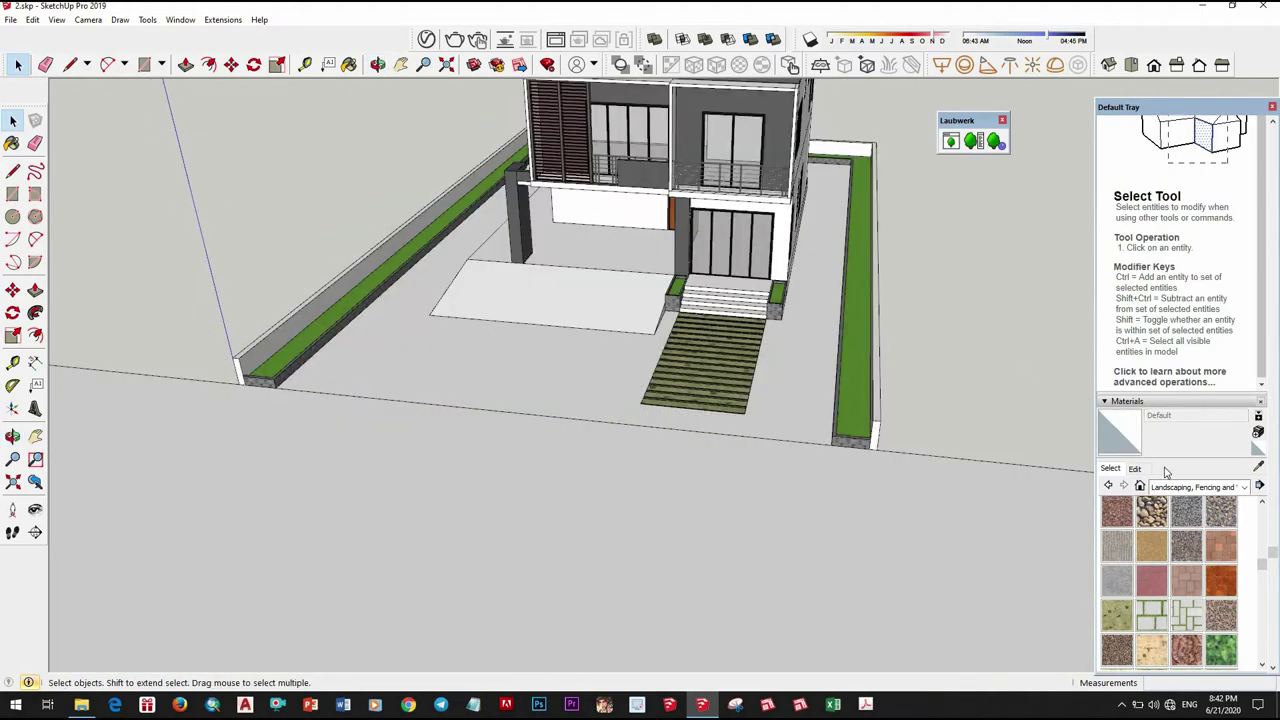
Switch the Materials browser to the Stone collection.
{"action": "scroll", "coordinate": [1180, 590], "scroll_direction": "up", "scroll_amount": 3}
{"action": "scroll", "coordinate": [1245, 648], "scroll_direction": "up", "scroll_amount": 3}
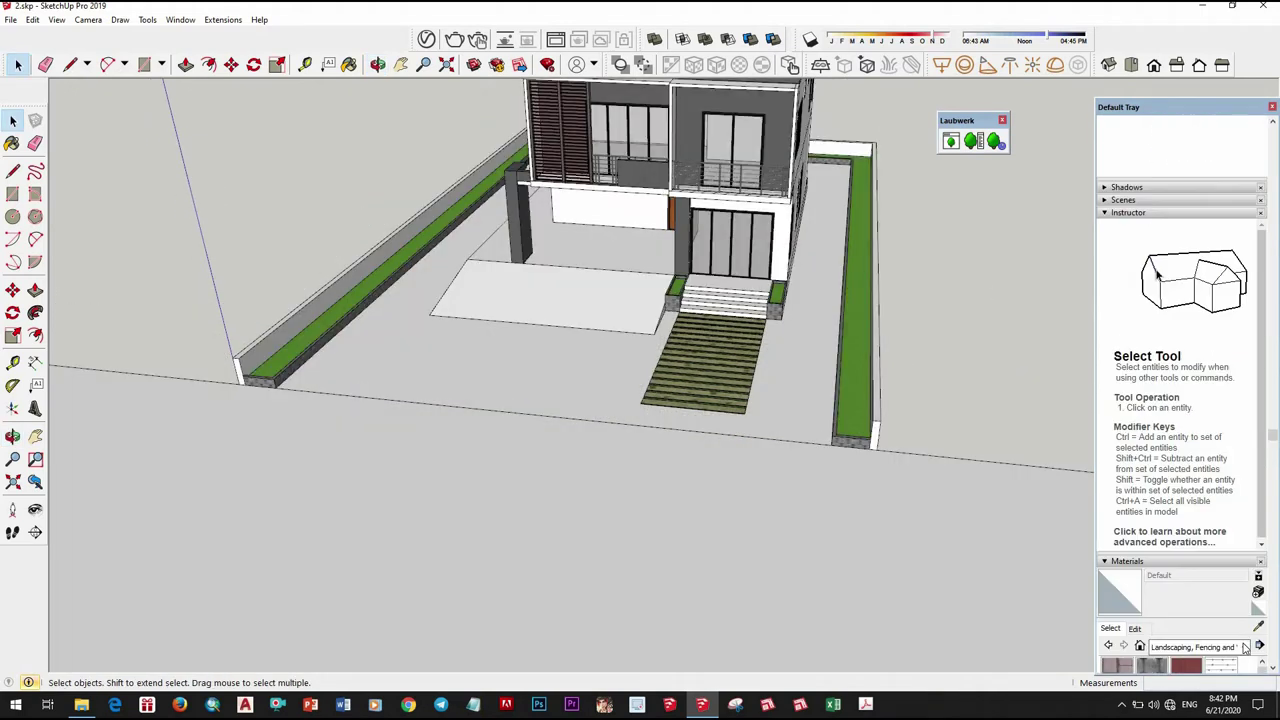
{"action": "left_click", "coordinate": [1195, 647]}
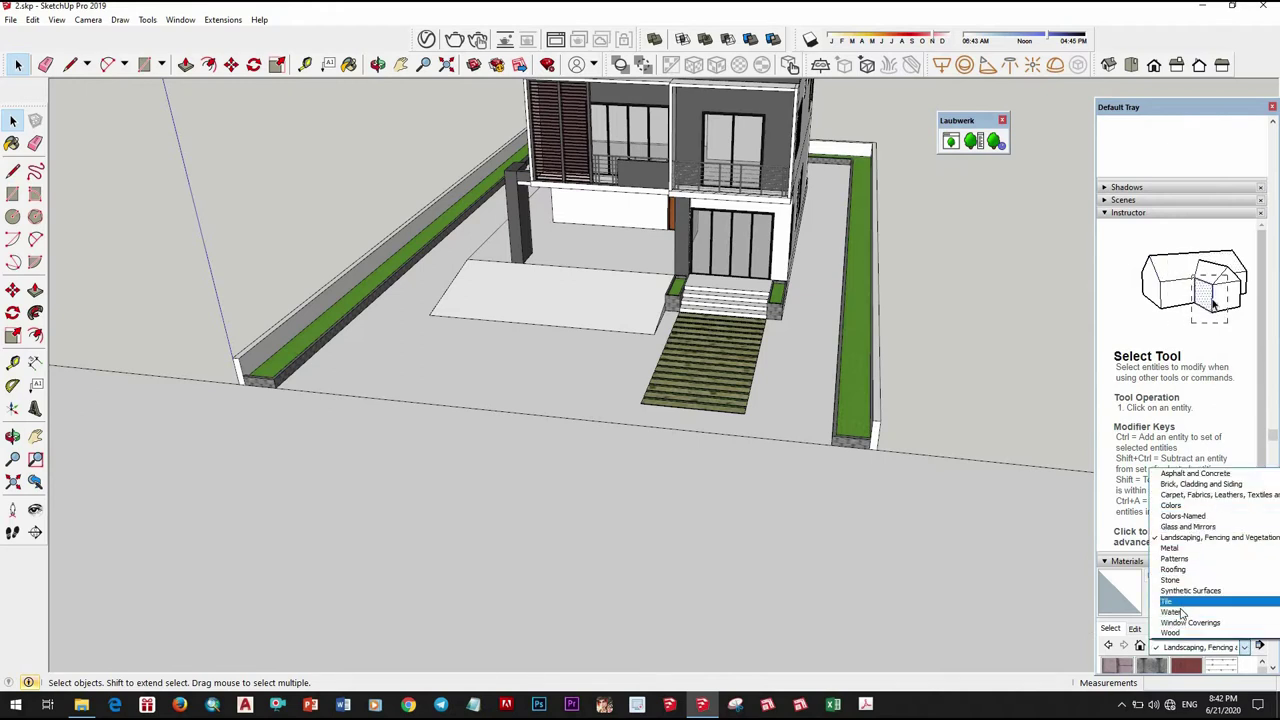
{"action": "left_click", "coordinate": [1180, 581]}
{"action": "scroll", "coordinate": [1190, 480], "scroll_direction": "down", "scroll_amount": 3}
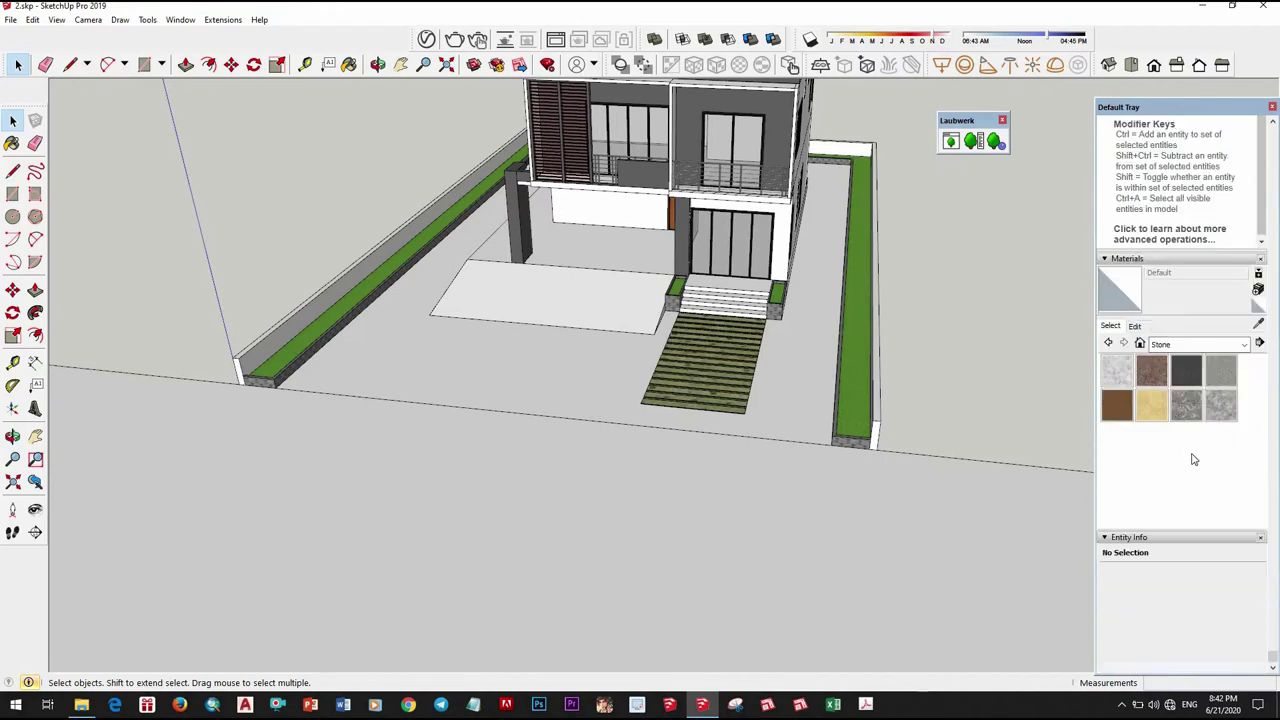
{"action": "key", "text": "alt+Down"}
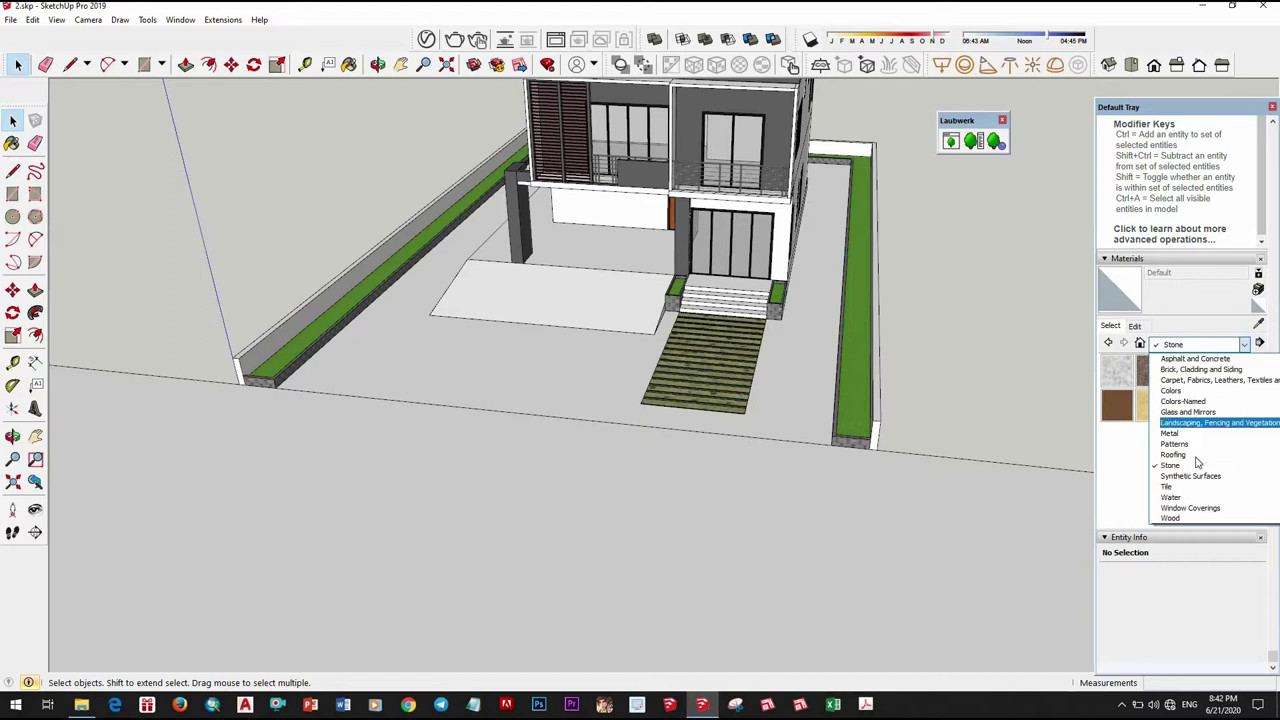
{"action": "left_click", "coordinate": [1106, 421]}
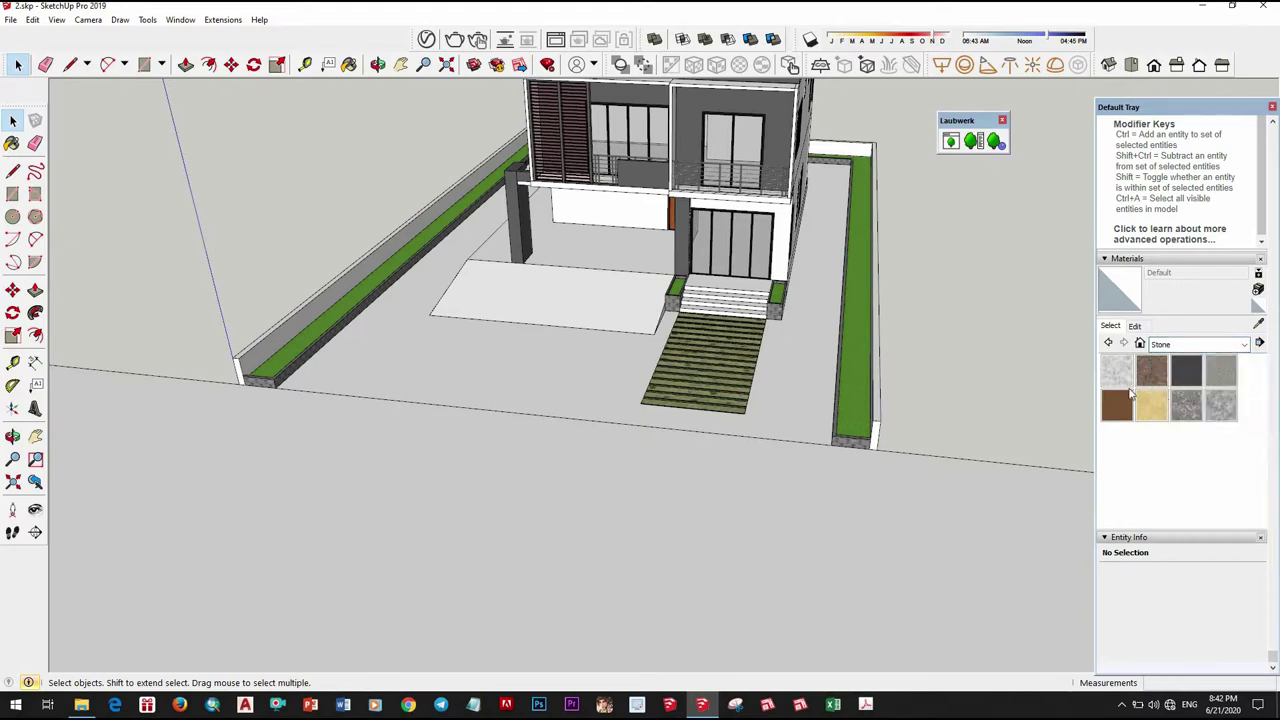
Select the stair landing and all connected stair faces, then paint them Carrera Marble.
{"action": "key", "text": "b"}
{"action": "scroll", "coordinate": [745, 360], "scroll_direction": "up", "scroll_amount": 6}
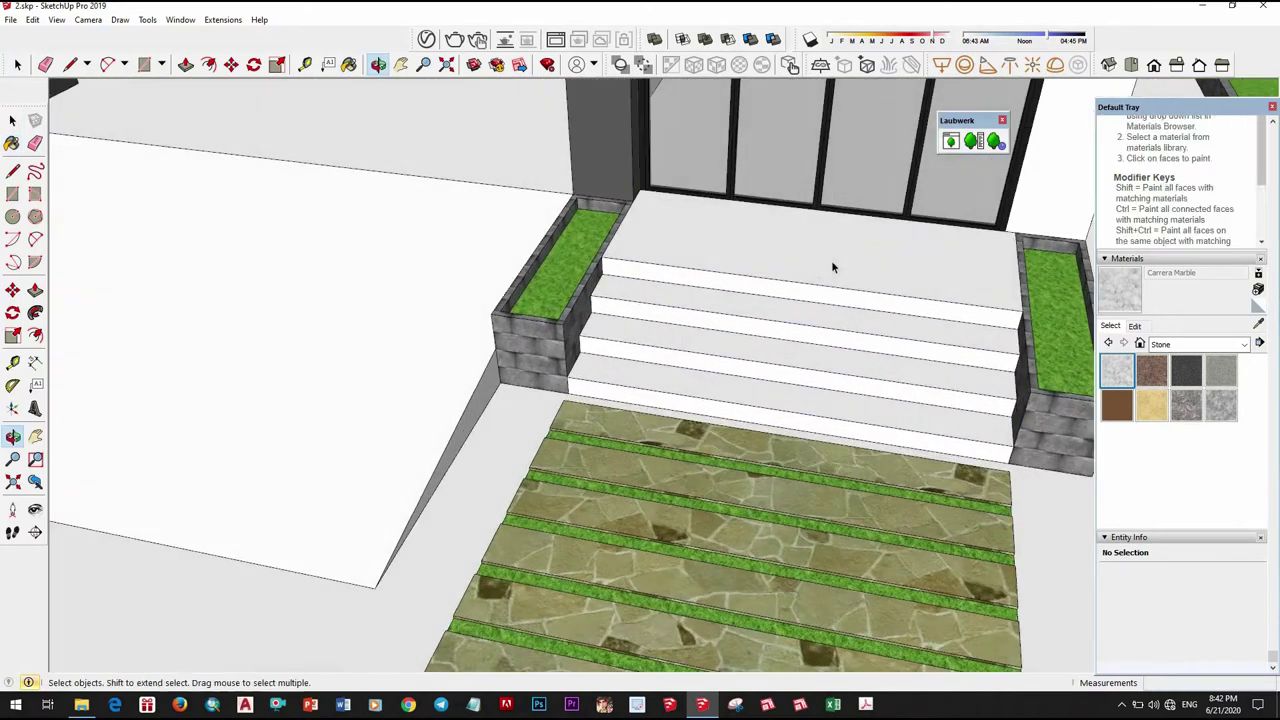
{"action": "key", "text": "space"}
{"action": "left_click", "coordinate": [814, 272]}
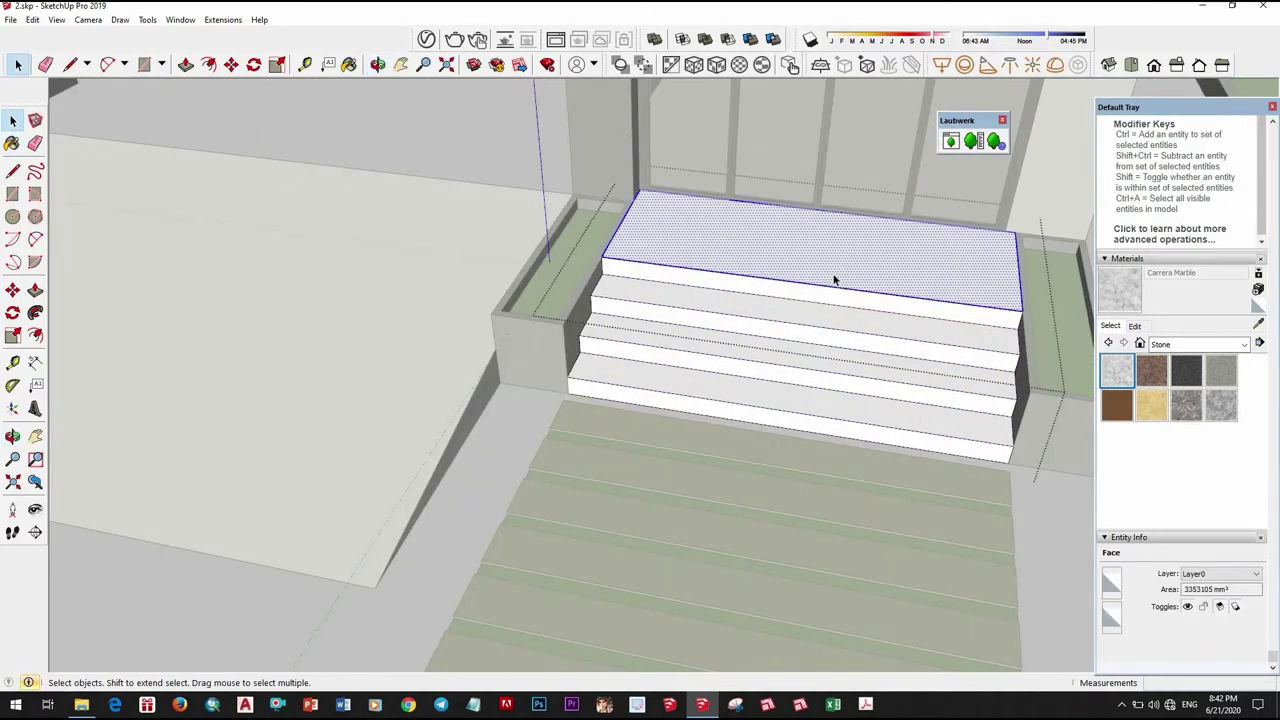
{"action": "triple_click", "coordinate": [835, 280]}
{"action": "left_click", "coordinate": [839, 267]}
Orbit around the marble entrance stairs to a wide elevated view of the house.
{"action": "scroll", "coordinate": [863, 383], "scroll_direction": "down", "scroll_amount": 5}
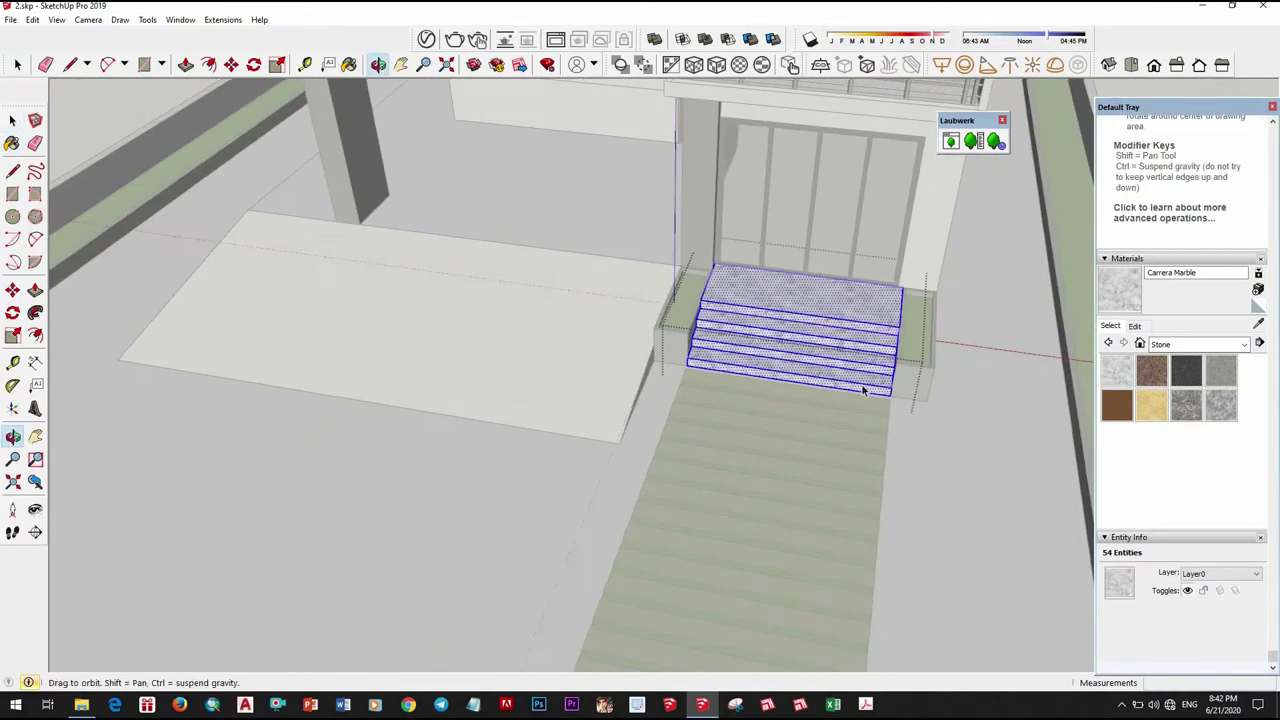
{"action": "middle_click_drag", "start_coordinate": [863, 383], "coordinate": [994, 326]}
{"action": "scroll", "coordinate": [639, 378], "scroll_direction": "up", "scroll_amount": 4}
{"action": "middle_click_drag", "start_coordinate": [639, 378], "coordinate": [655, 369]}
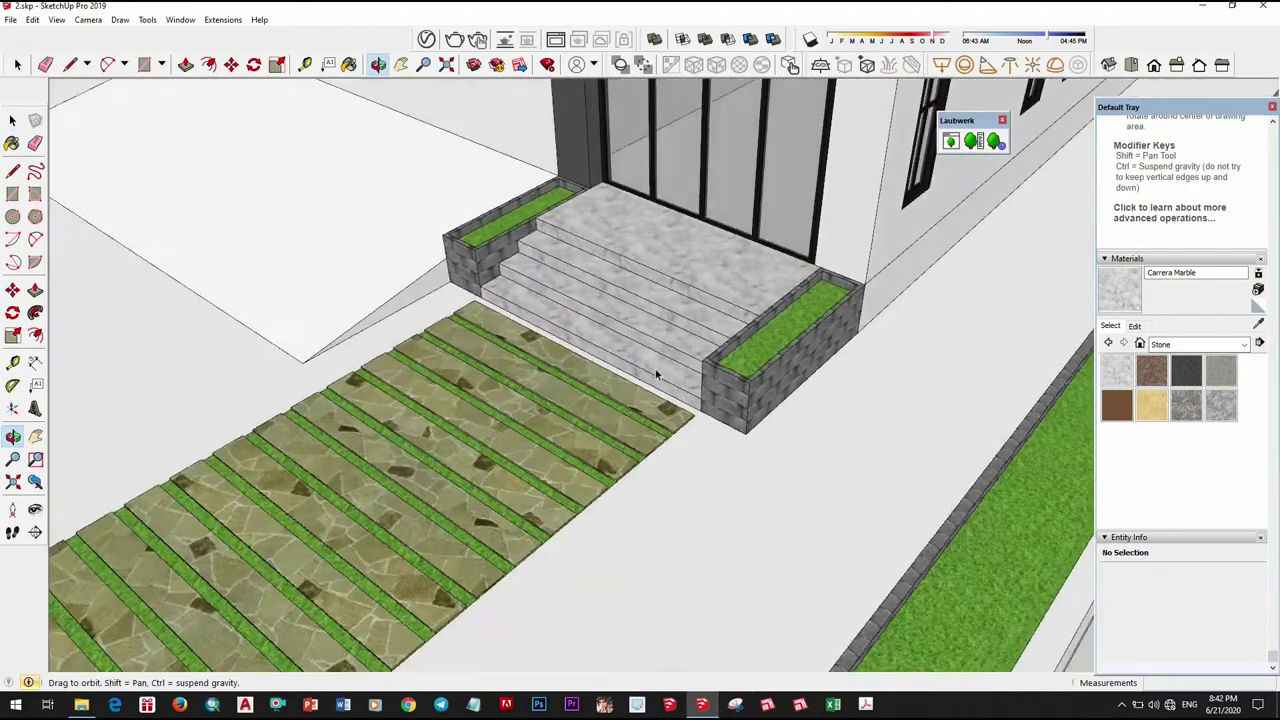
{"action": "scroll", "coordinate": [655, 369], "scroll_direction": "up", "scroll_amount": 2}
{"action": "scroll", "coordinate": [636, 412], "scroll_direction": "down", "scroll_amount": 4}
{"action": "middle_click_drag", "start_coordinate": [636, 412], "coordinate": [603, 323]}
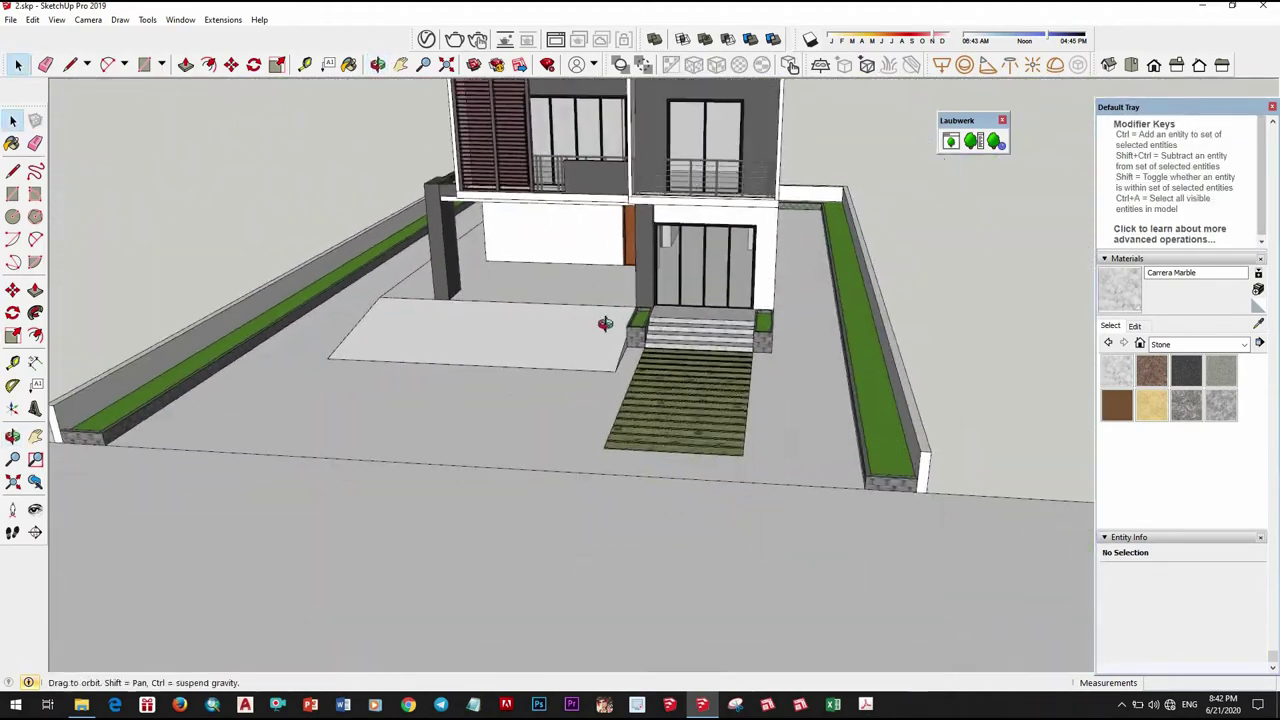
{"action": "key", "text": "space"}
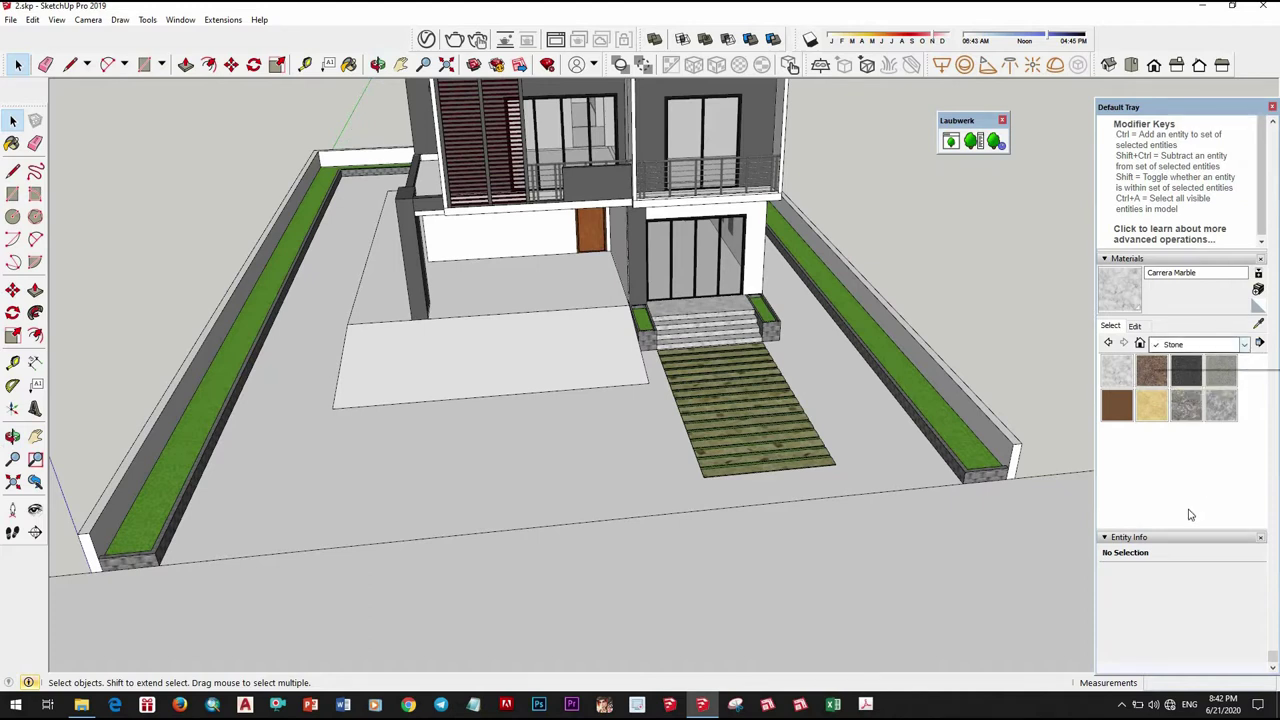
{"action": "key", "text": "alt+Down"}
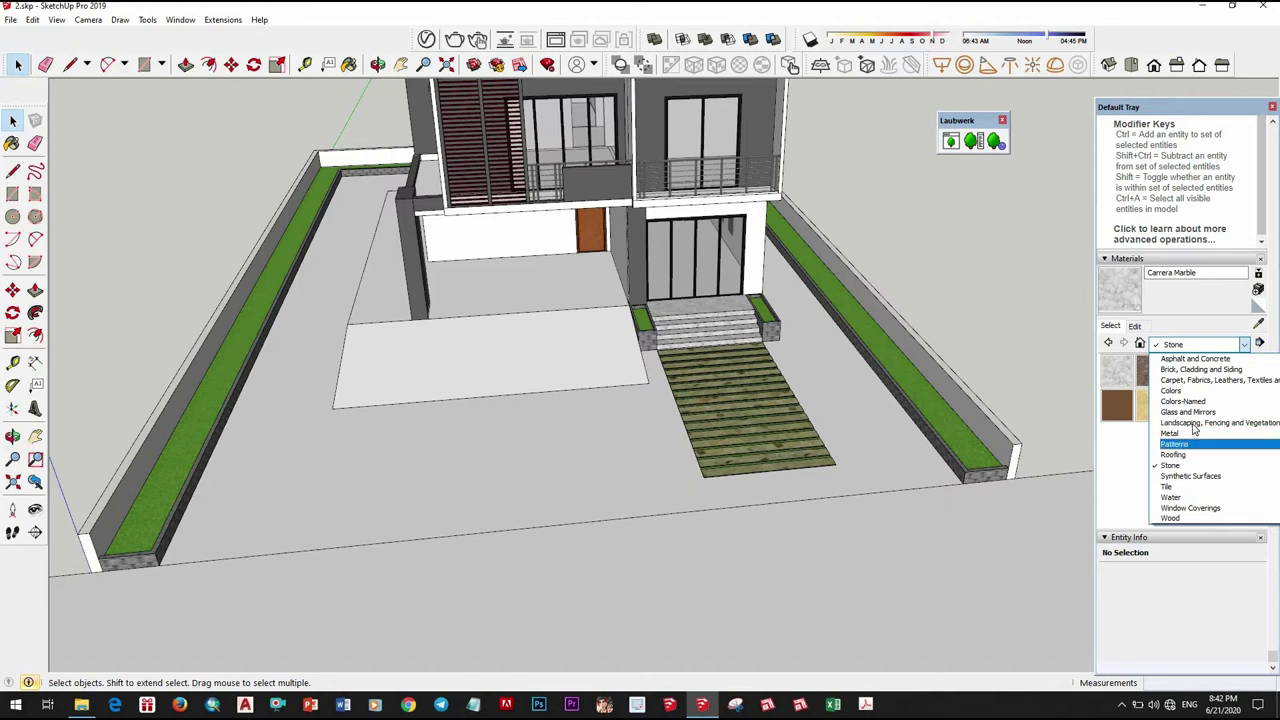
Switch Materials to Brick, Cladding and Siding and paint the low wall with Cinder Block.
{"action": "left_click", "coordinate": [1192, 369]}
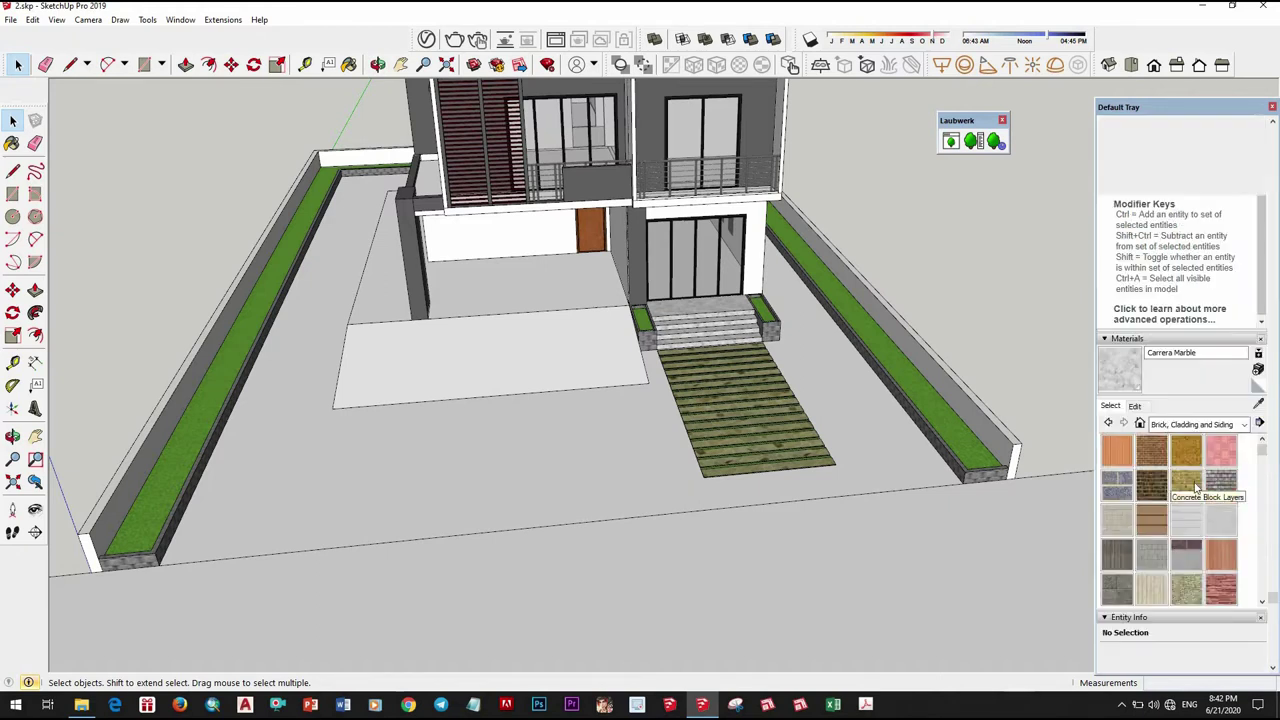
{"action": "left_click", "coordinate": [1246, 425]}
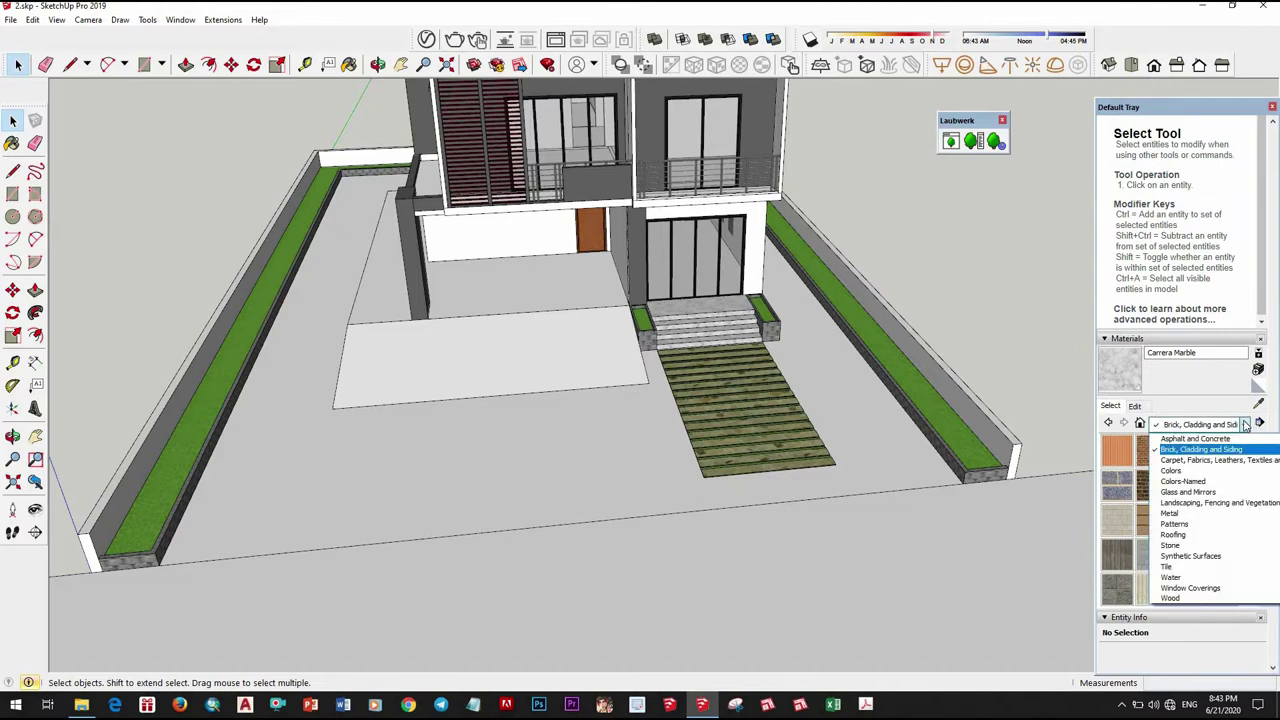
{"action": "left_click", "coordinate": [1148, 538]}
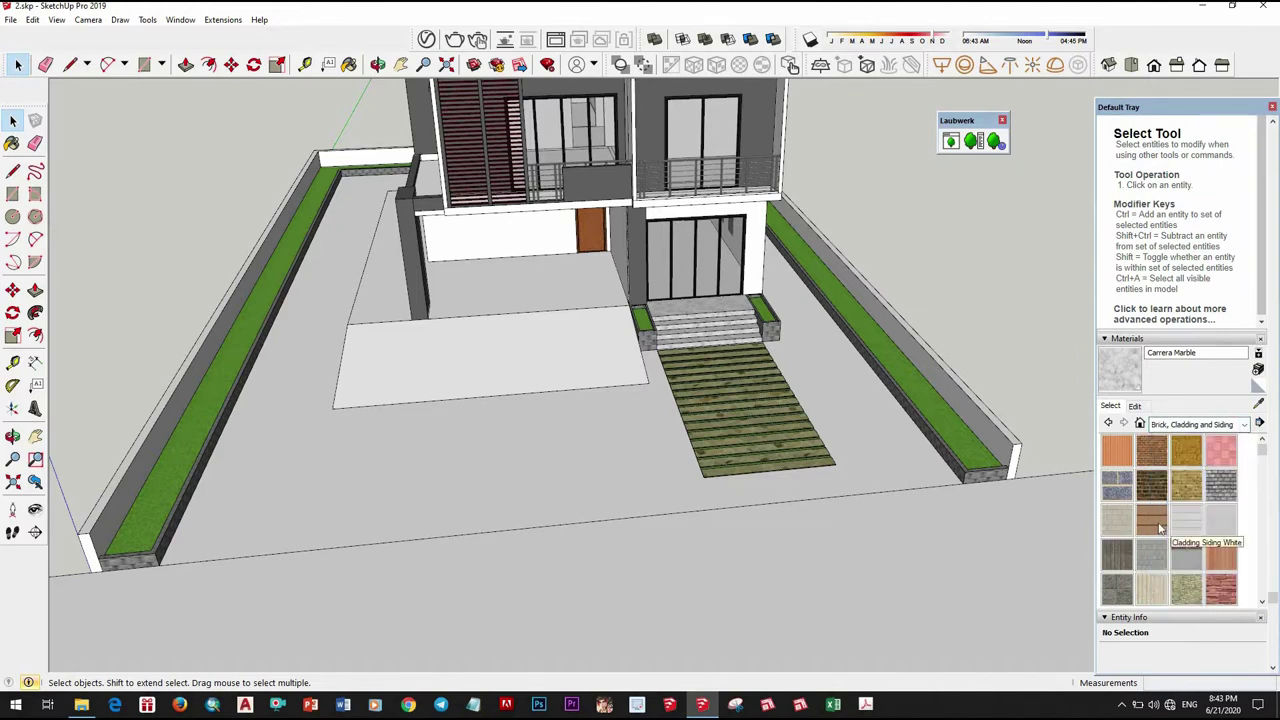
{"action": "left_click", "coordinate": [990, 400]}
{"action": "middle_click_drag", "start_coordinate": [1046, 349], "coordinate": [645, 447]}
{"action": "scroll", "coordinate": [645, 447], "scroll_direction": "up", "scroll_amount": 2}
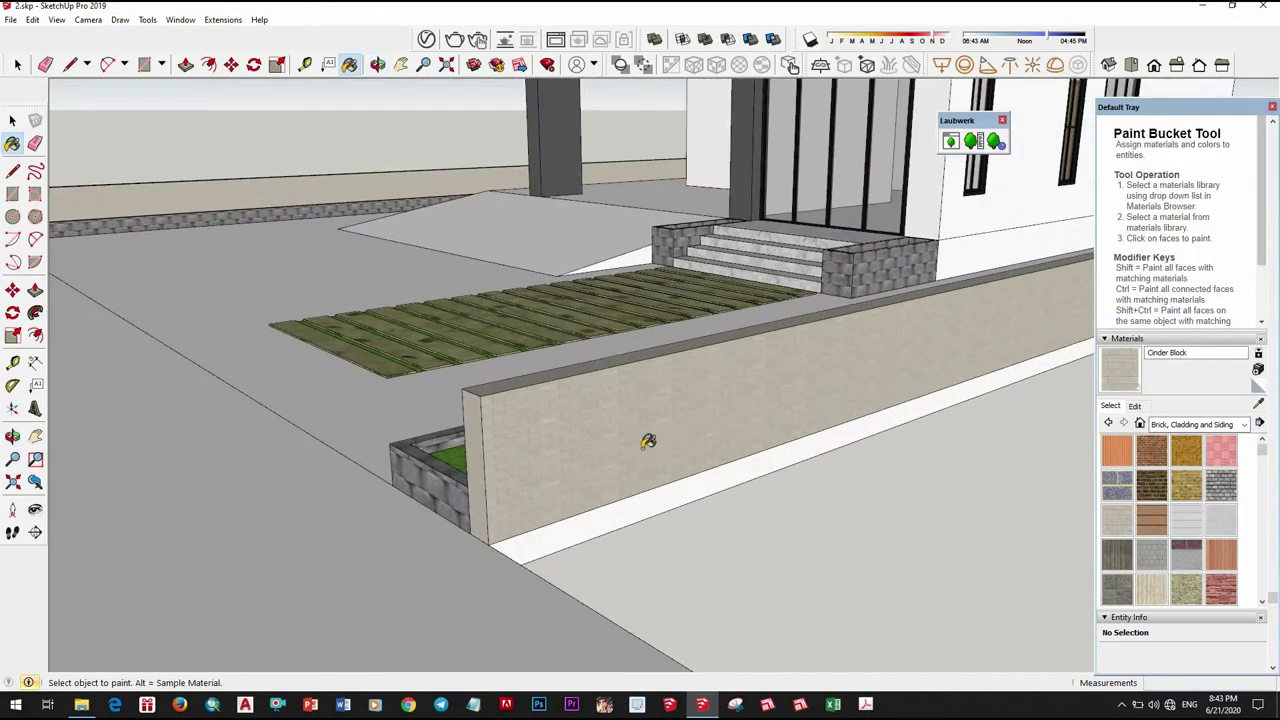
{"action": "scroll", "coordinate": [649, 443], "scroll_direction": "up", "scroll_amount": 2}
{"action": "scroll", "coordinate": [694, 423], "scroll_direction": "down", "scroll_amount": 3}
{"action": "mouse_move", "coordinate": [771, 443]}
{"action": "middle_mouse_down"}
{"action": "mouse_move", "coordinate": [596, 409]}
{"action": "mouse_move", "coordinate": [680, 420]}
{"action": "middle_mouse_up"}
Repaint the low walls in Concrete Block 8x8 Gray after trying a tan cladding.
{"action": "left_click", "coordinate": [771, 431]}
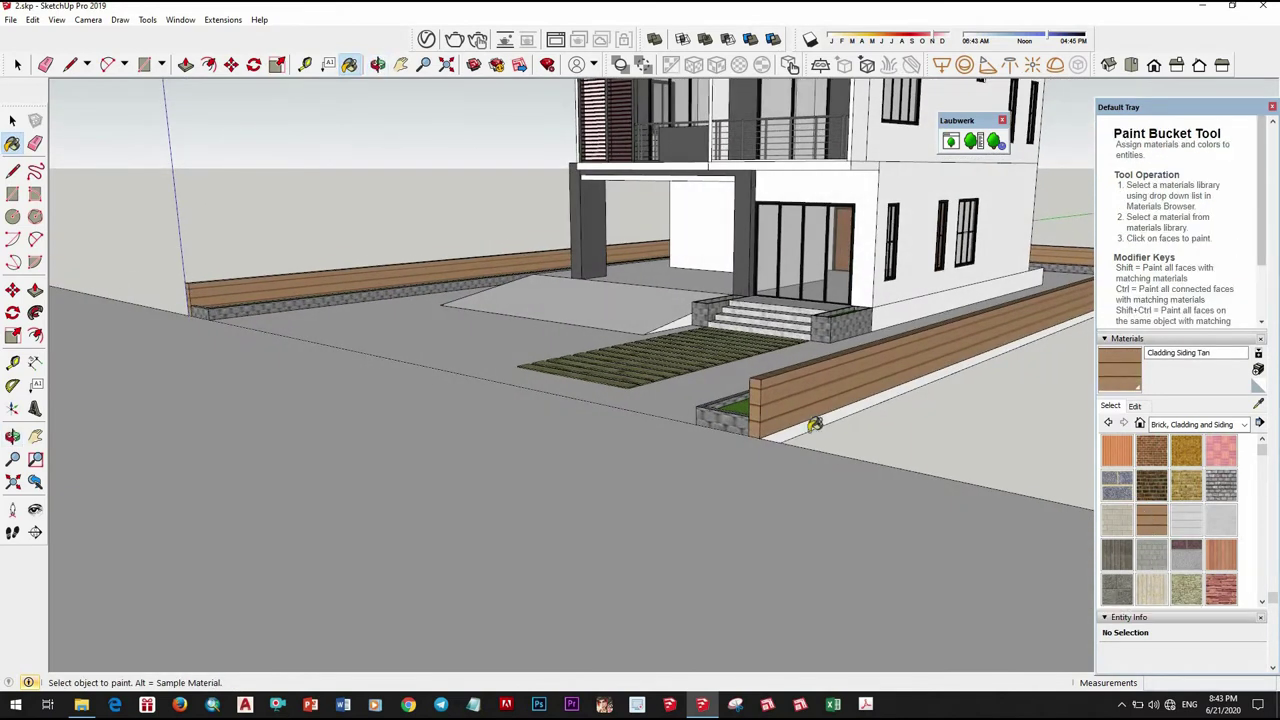
{"action": "left_click", "coordinate": [780, 414]}
{"action": "middle_click_drag", "start_coordinate": [863, 420], "coordinate": [803, 422]}
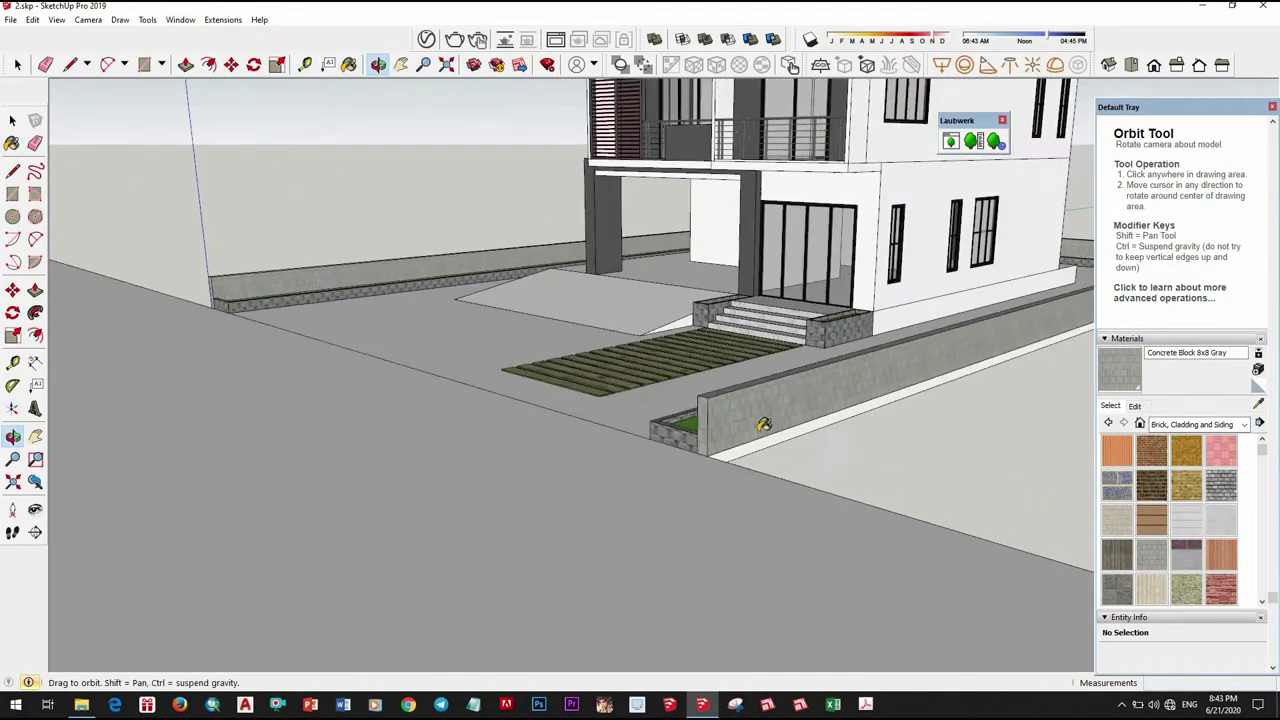
{"action": "scroll", "coordinate": [704, 404], "scroll_direction": "down", "scroll_amount": 5}
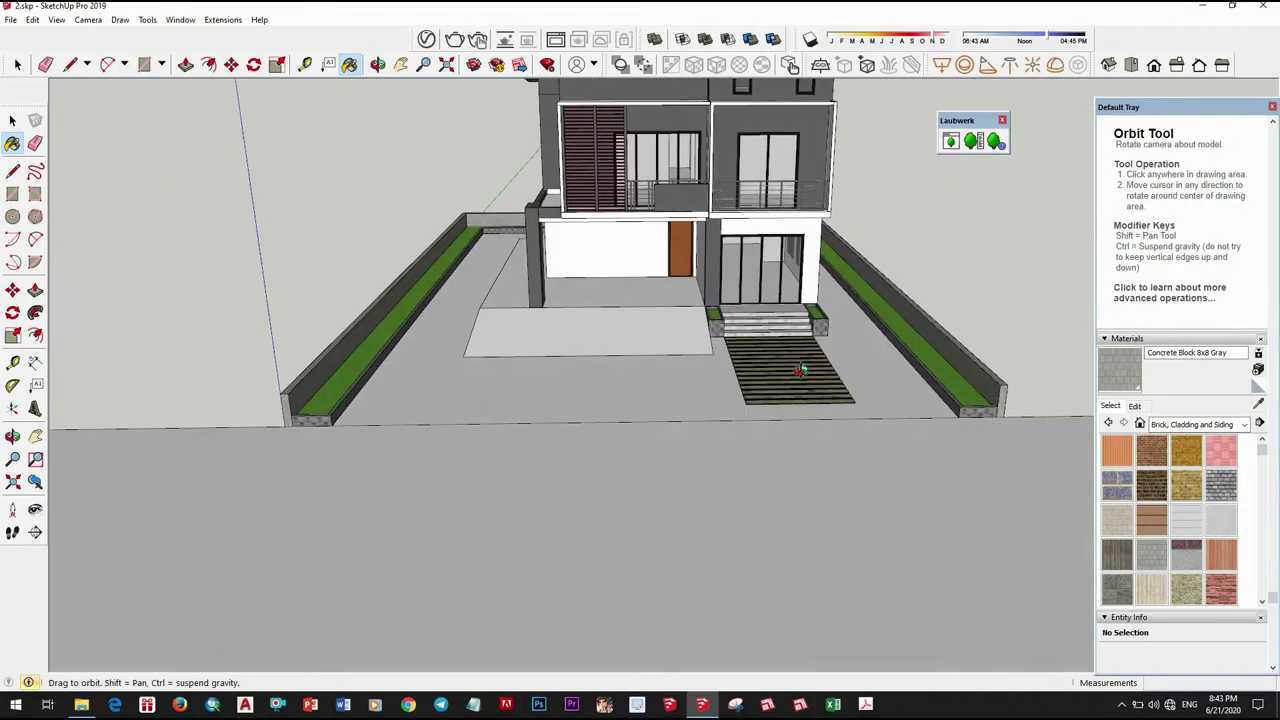
{"action": "mouse_move", "coordinate": [714, 366]}
{"action": "middle_mouse_down"}
{"action": "mouse_move", "coordinate": [775, 428]}
{"action": "mouse_move", "coordinate": [948, 403]}
{"action": "middle_mouse_up"}
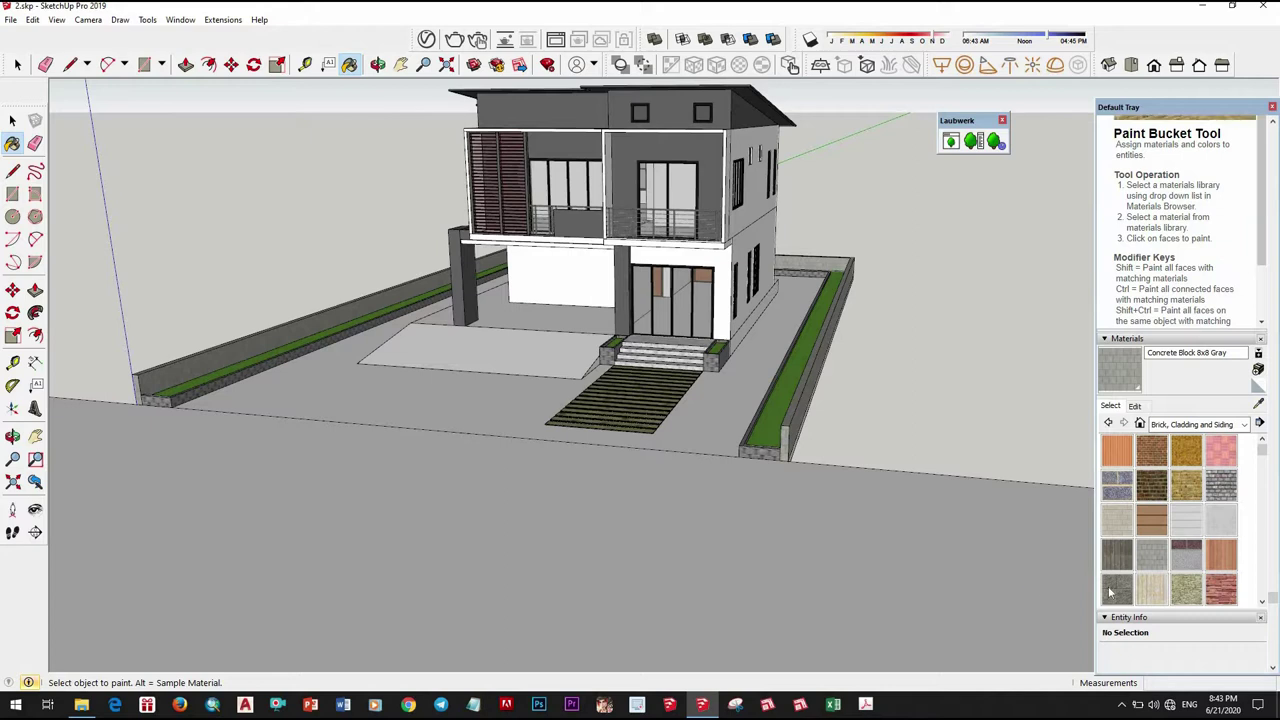
{"action": "scroll", "coordinate": [508, 353], "scroll_direction": "up", "scroll_amount": 3}
{"action": "middle_click_drag", "start_coordinate": [731, 451], "coordinate": [551, 451]}
Pave the ground face around the house with Rough Square Concrete Block.
{"action": "key", "text": "space"}
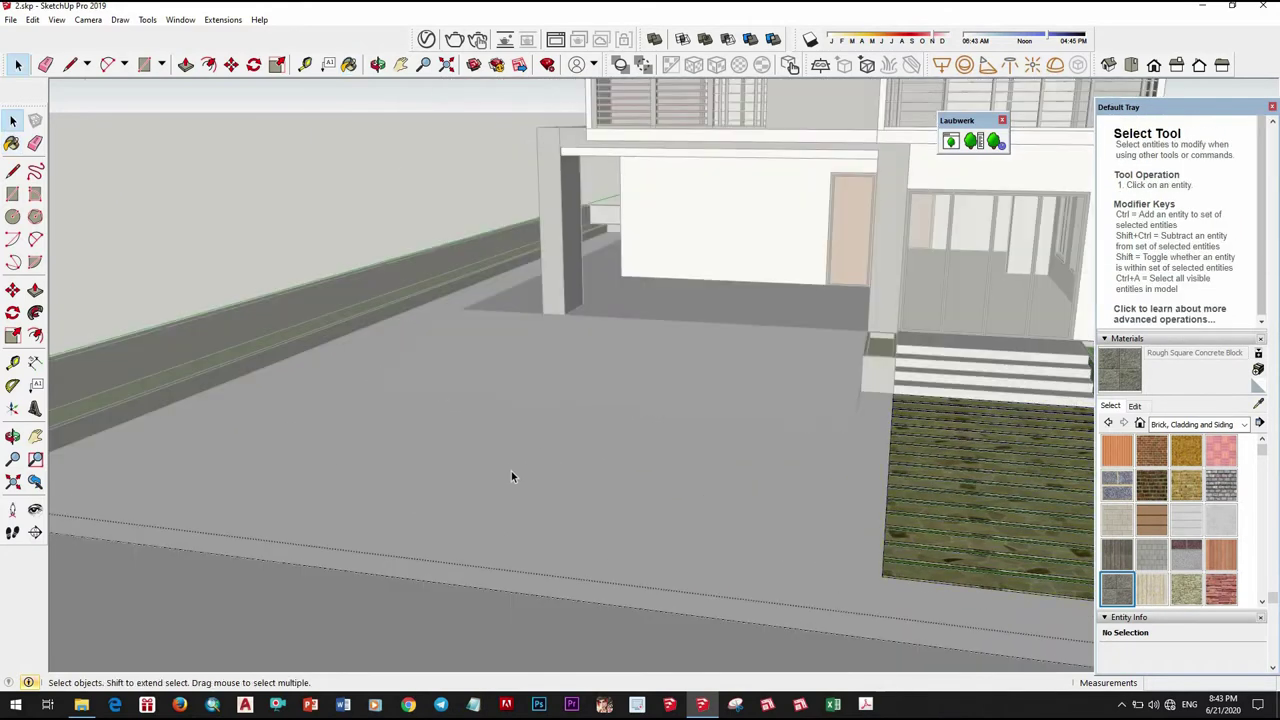
{"action": "left_click", "coordinate": [515, 470]}
{"action": "key", "text": "b"}
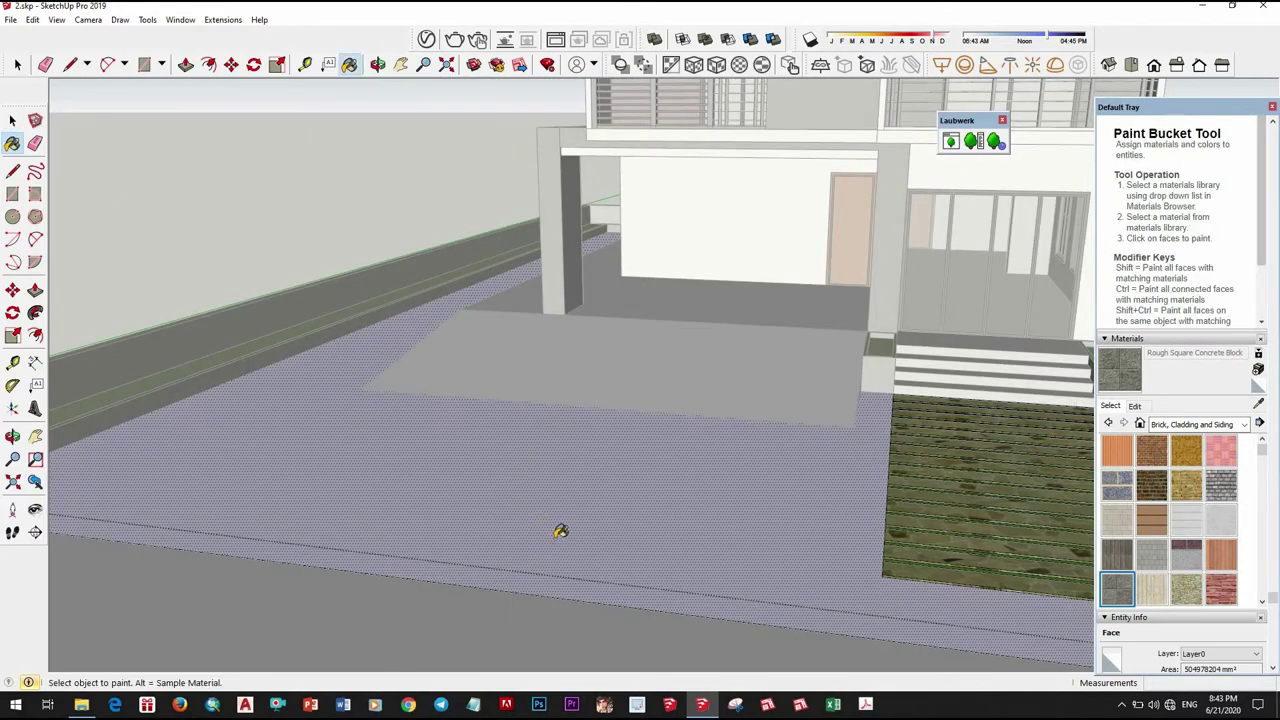
{"action": "left_click", "coordinate": [563, 529]}
{"action": "scroll", "coordinate": [606, 663], "scroll_direction": "down", "scroll_amount": 3}
{"action": "middle_click_drag", "start_coordinate": [606, 663], "coordinate": [567, 648]}
{"action": "key", "text": "space"}
Paint the road strip in front near-black with Color M08 from the Colors collection.
{"action": "scroll", "coordinate": [567, 648], "scroll_direction": "up", "scroll_amount": 3}
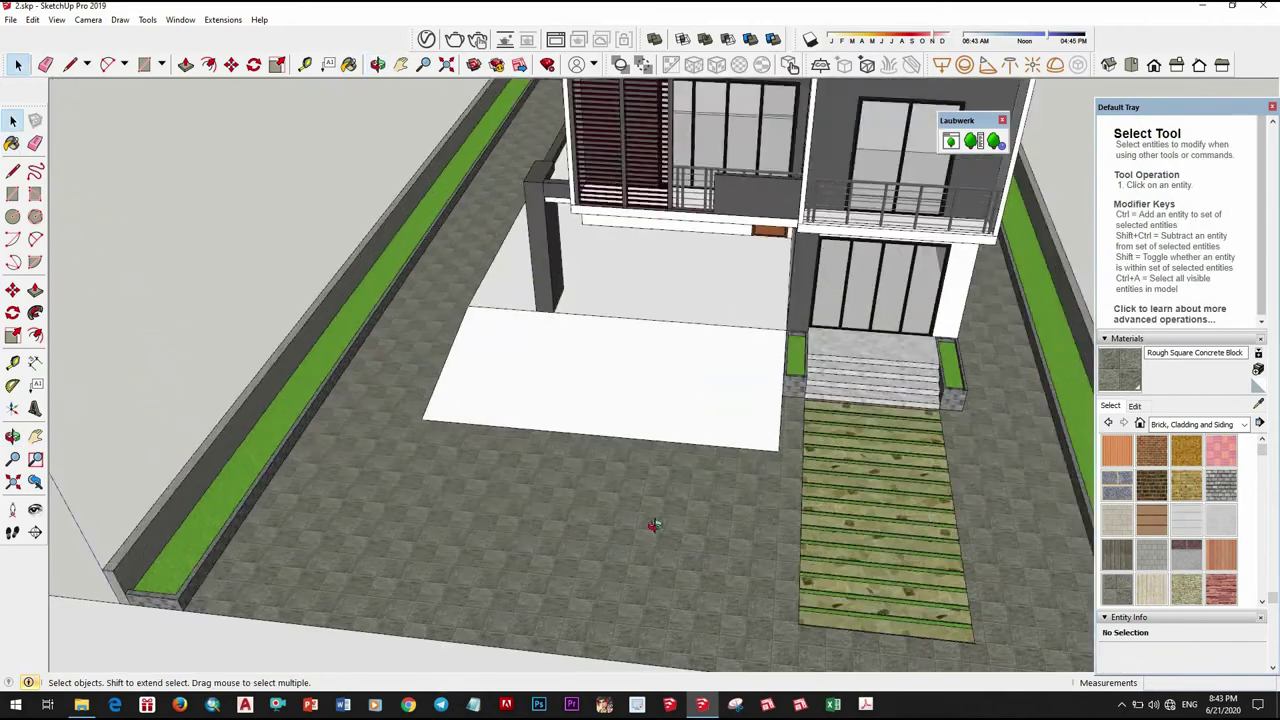
{"action": "mouse_move", "coordinate": [651, 529]}
{"action": "middle_mouse_down"}
{"action": "mouse_move", "coordinate": [735, 484]}
{"action": "mouse_move", "coordinate": [778, 427]}
{"action": "middle_mouse_up"}
{"action": "scroll", "coordinate": [735, 484], "scroll_direction": "down", "scroll_amount": 2}
{"action": "scroll", "coordinate": [778, 427], "scroll_direction": "down", "scroll_amount": 2}
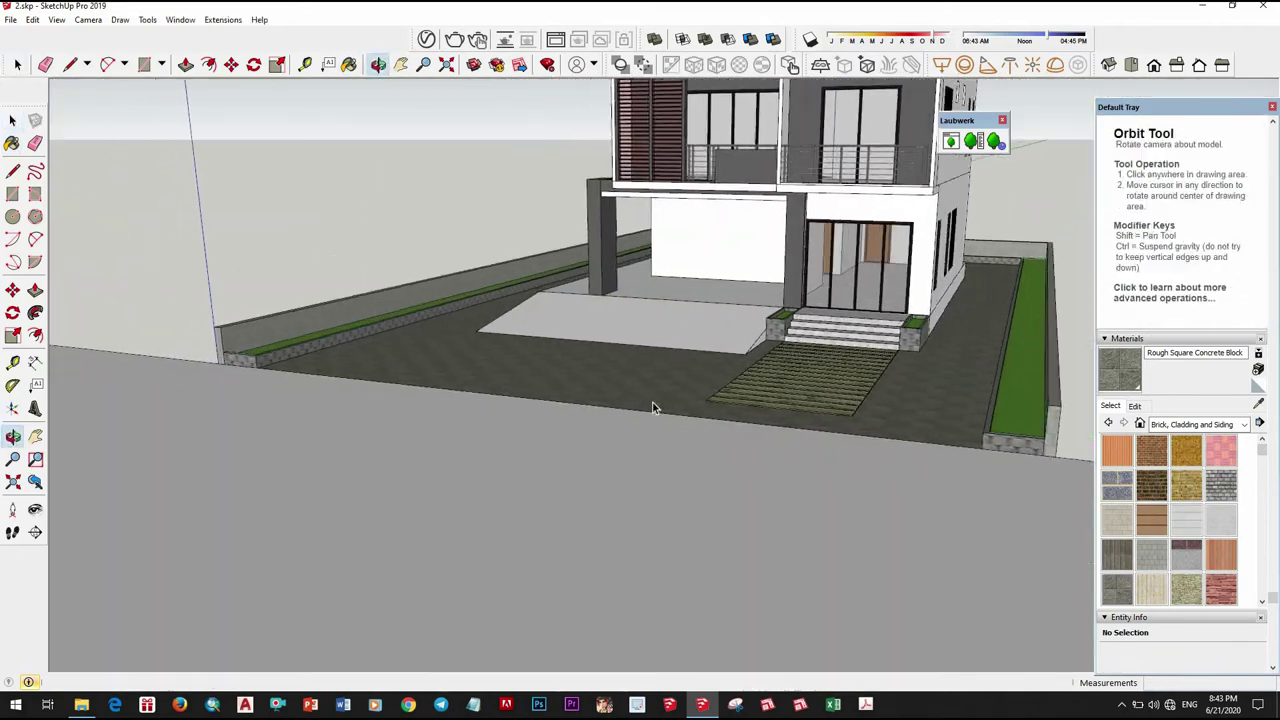
{"action": "scroll", "coordinate": [651, 406], "scroll_direction": "down", "scroll_amount": 2}
{"action": "middle_click_drag", "start_coordinate": [694, 434], "coordinate": [848, 494]}
{"action": "scroll", "coordinate": [848, 494], "scroll_direction": "up", "scroll_amount": 2}
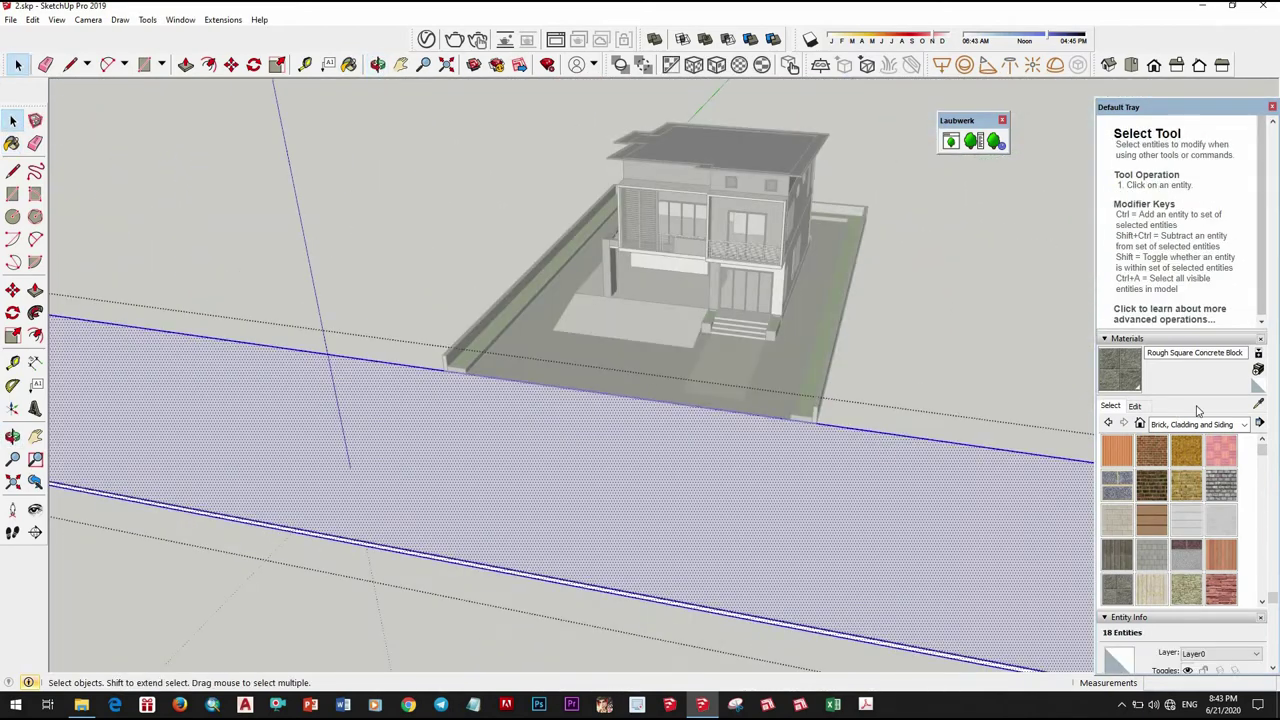
{"action": "left_click", "coordinate": [1244, 424]}
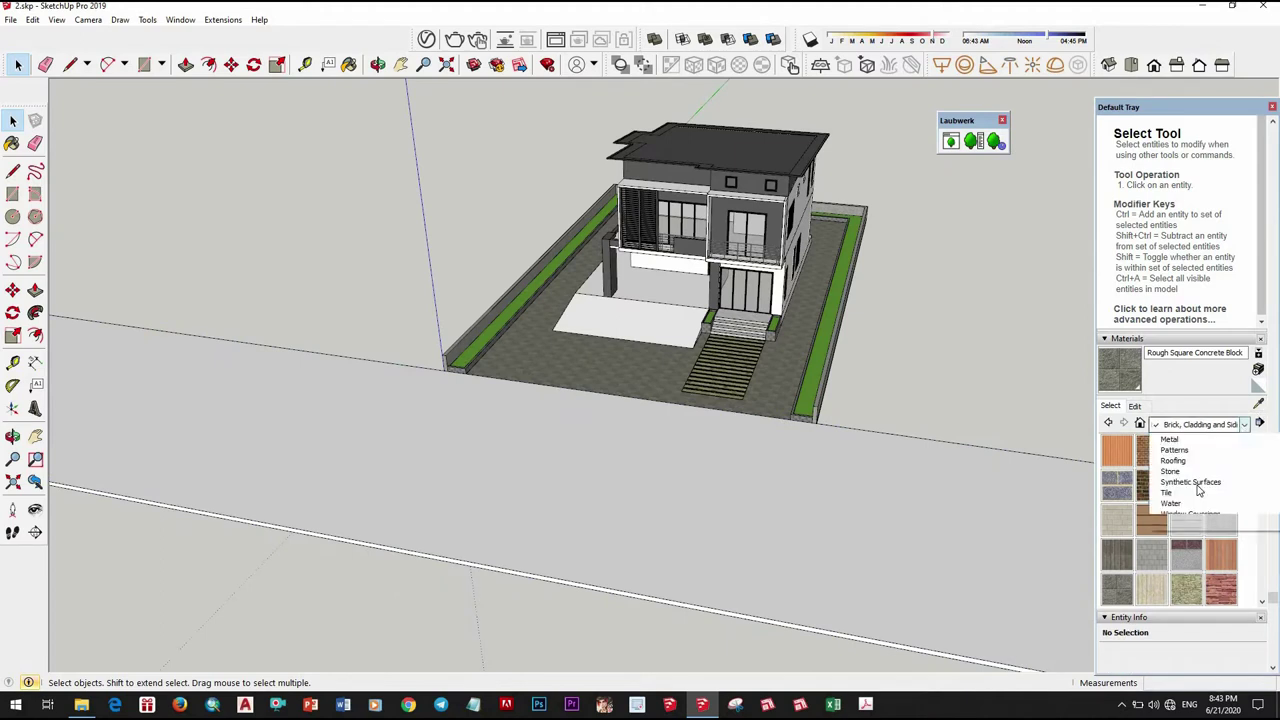
{"action": "left_click", "coordinate": [1185, 476]}
{"action": "scroll", "coordinate": [1181, 535], "scroll_direction": "down", "scroll_amount": 5}
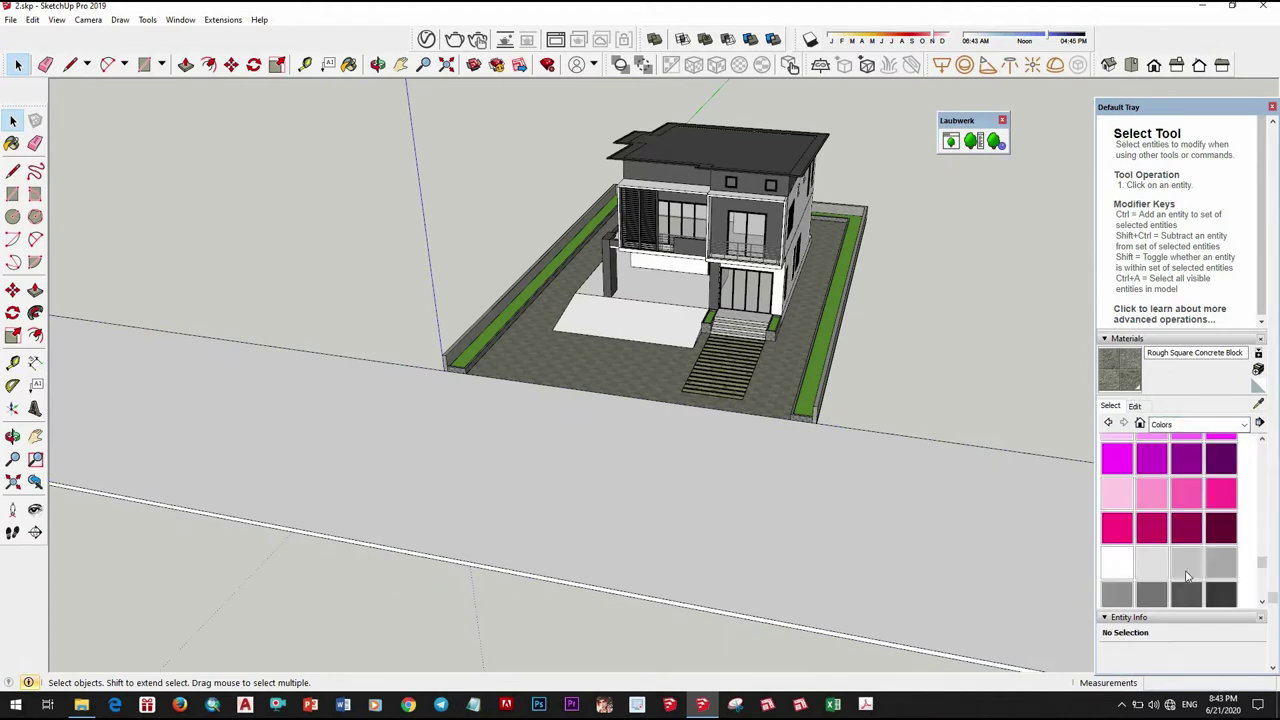
{"action": "scroll", "coordinate": [1183, 564], "scroll_direction": "down", "scroll_amount": 3}
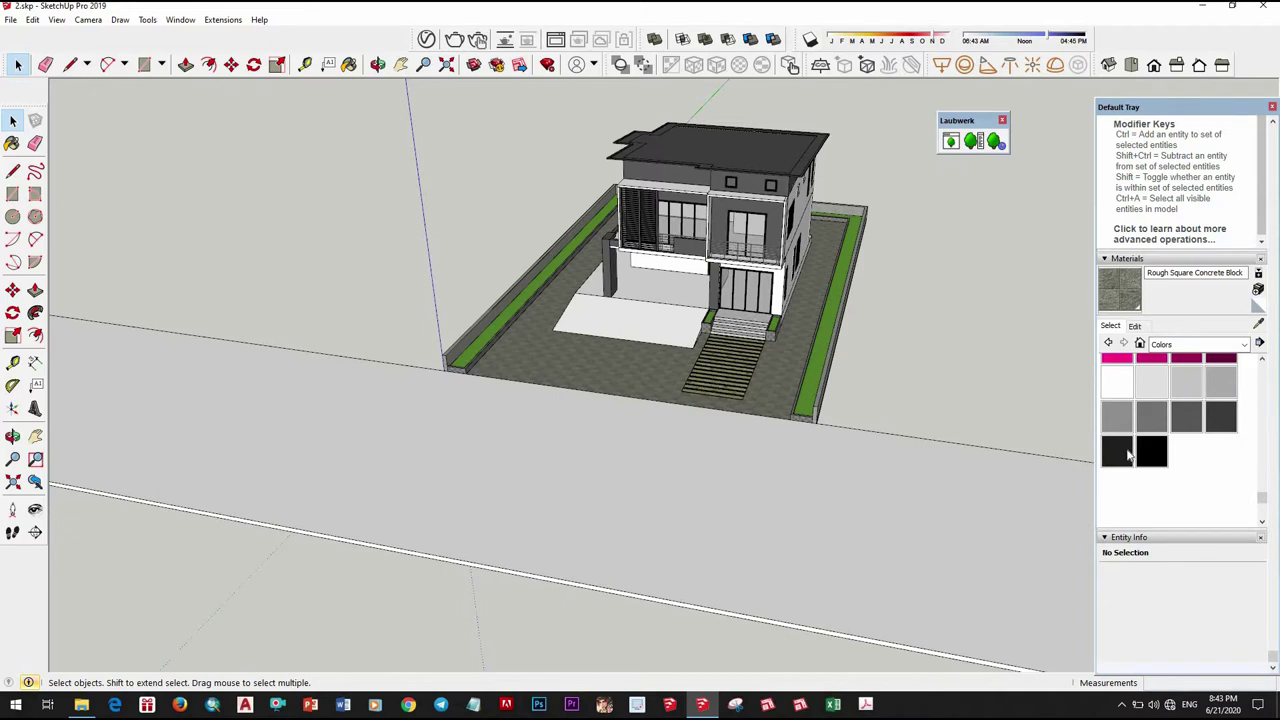
{"action": "left_click", "coordinate": [894, 486]}
{"action": "middle_click_drag", "start_coordinate": [894, 486], "coordinate": [850, 397]}
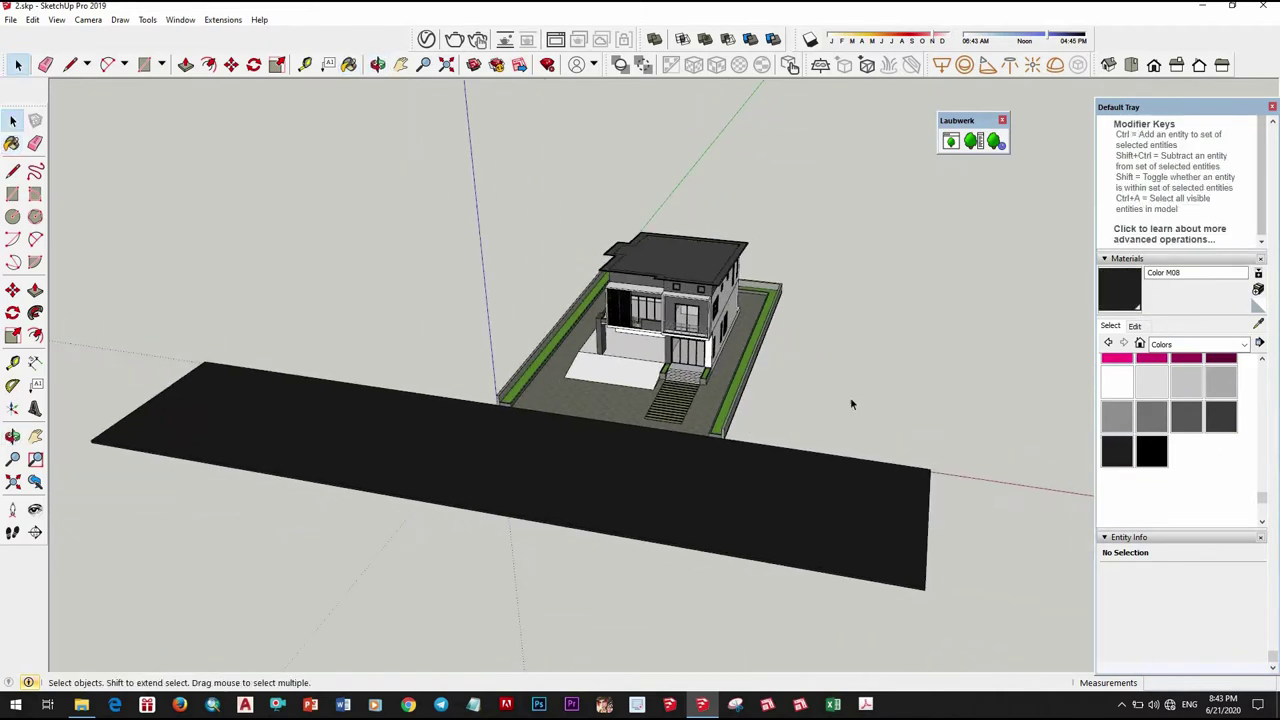
Orbit to a low front view of the house above the black road.
{"action": "scroll", "coordinate": [730, 430], "scroll_direction": "up", "scroll_amount": 3}
{"action": "scroll", "coordinate": [730, 432], "scroll_direction": "up", "scroll_amount": 3}
{"action": "mouse_move", "coordinate": [730, 432]}
{"action": "middle_mouse_down"}
{"action": "mouse_move", "coordinate": [871, 380]}
{"action": "mouse_move", "coordinate": [714, 397]}
{"action": "middle_mouse_up"}
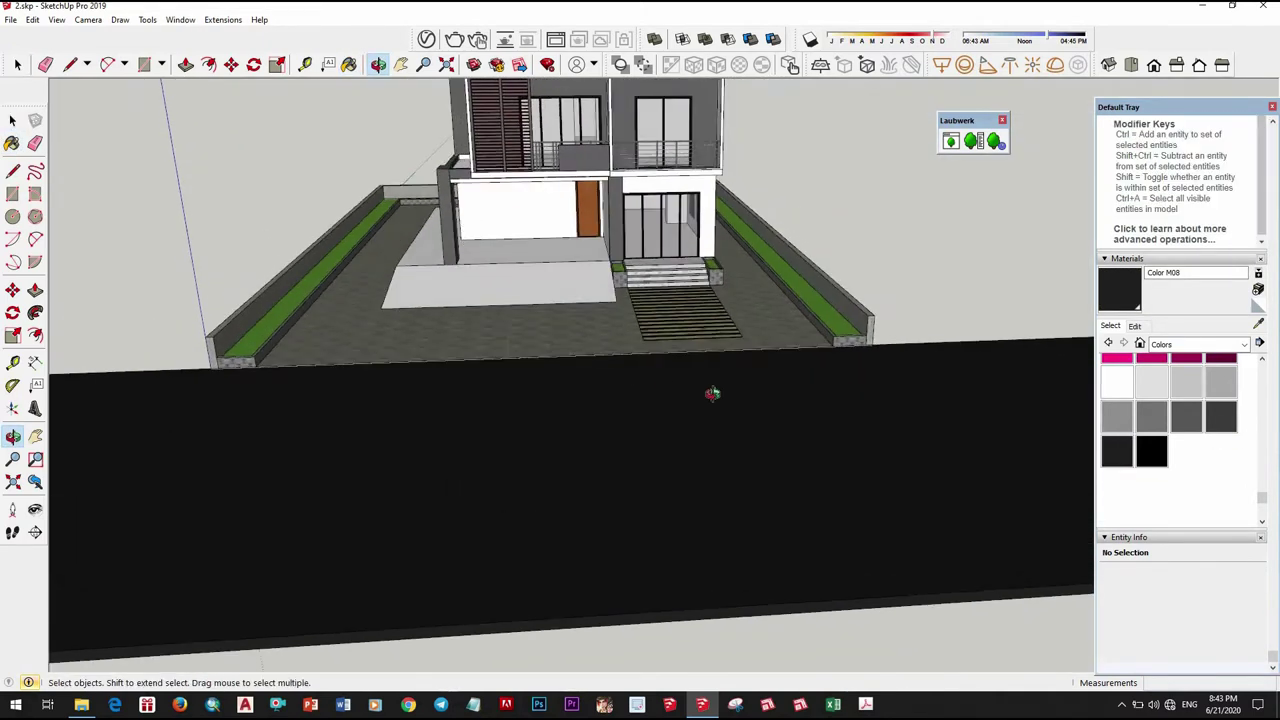
{"action": "scroll", "coordinate": [716, 404], "scroll_direction": "up", "scroll_amount": 2}
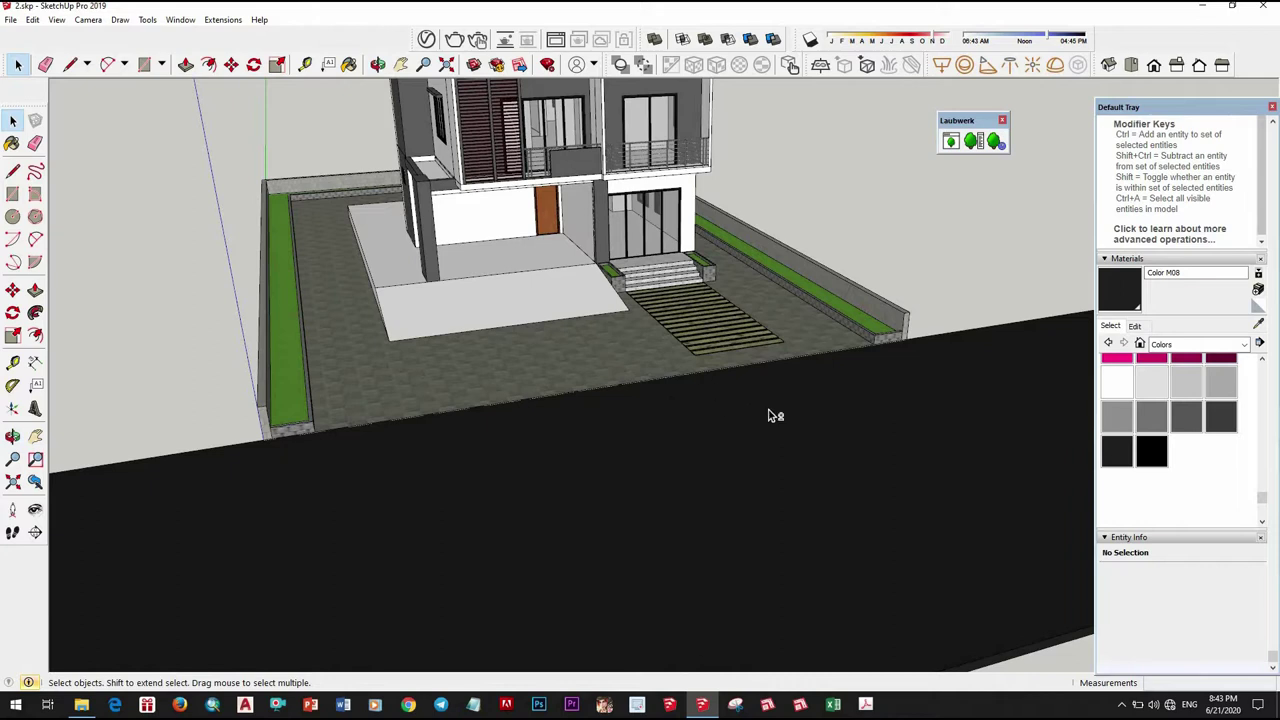
{"action": "scroll", "coordinate": [772, 415], "scroll_direction": "down", "scroll_amount": 5}
{"action": "mouse_move", "coordinate": [831, 397]}
{"action": "middle_mouse_down"}
{"action": "mouse_move", "coordinate": [593, 322]}
{"action": "mouse_move", "coordinate": [508, 372]}
{"action": "mouse_move", "coordinate": [677, 400]}
{"action": "mouse_move", "coordinate": [689, 360]}
{"action": "mouse_move", "coordinate": [825, 347]}
{"action": "middle_mouse_up"}
{"action": "scroll", "coordinate": [593, 322], "scroll_direction": "up", "scroll_amount": 3}
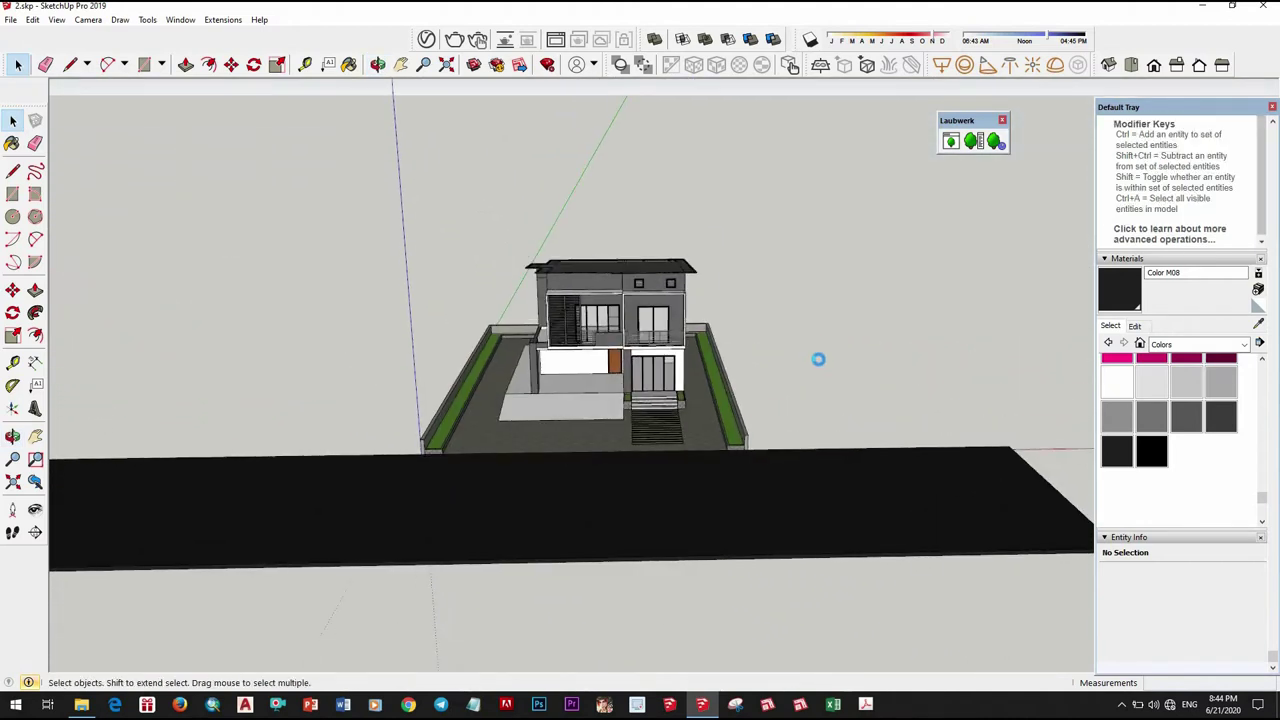
Position the camera beside the road at a 1700 mm eye height.
{"action": "scroll", "coordinate": [590, 347], "scroll_direction": "up", "scroll_amount": 3}
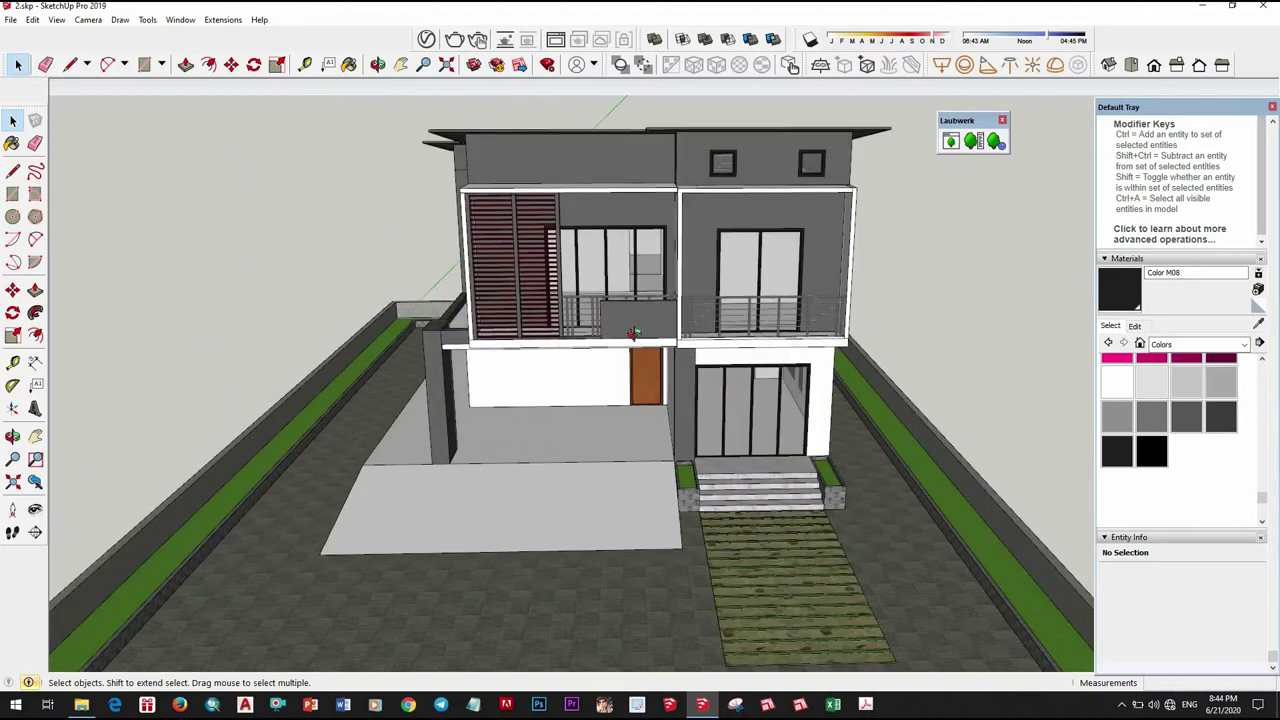
{"action": "scroll", "coordinate": [590, 347], "scroll_direction": "down", "scroll_amount": 3}
{"action": "mouse_move", "coordinate": [590, 347]}
{"action": "middle_mouse_down"}
{"action": "mouse_move", "coordinate": [790, 440]}
{"action": "mouse_move", "coordinate": [700, 400]}
{"action": "mouse_move", "coordinate": [760, 420]}
{"action": "mouse_move", "coordinate": [820, 397]}
{"action": "mouse_move", "coordinate": [667, 371]}
{"action": "mouse_move", "coordinate": [251, 486]}
{"action": "mouse_move", "coordinate": [15, 510]}
{"action": "middle_mouse_up"}
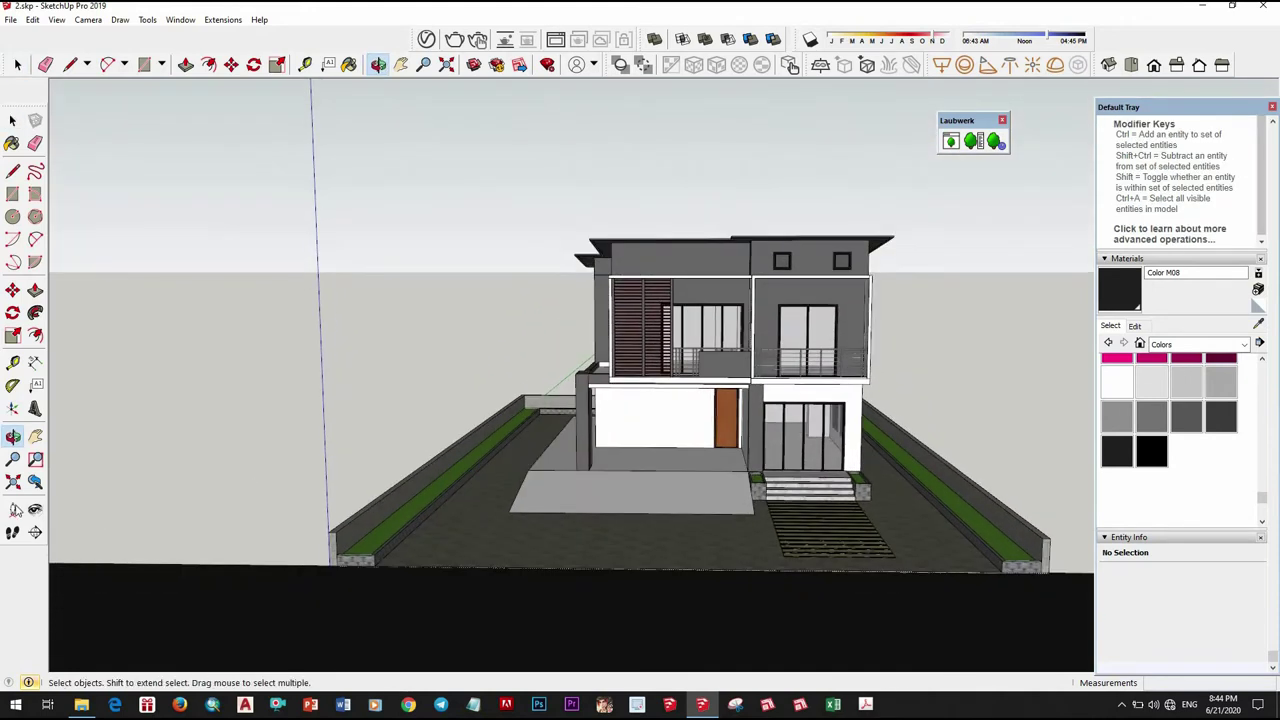
{"action": "left_click", "coordinate": [13, 509]}
{"action": "scroll", "coordinate": [650, 450], "scroll_direction": "down", "scroll_amount": 5}
{"action": "middle_click_drag", "start_coordinate": [650, 450], "coordinate": [702, 470]}
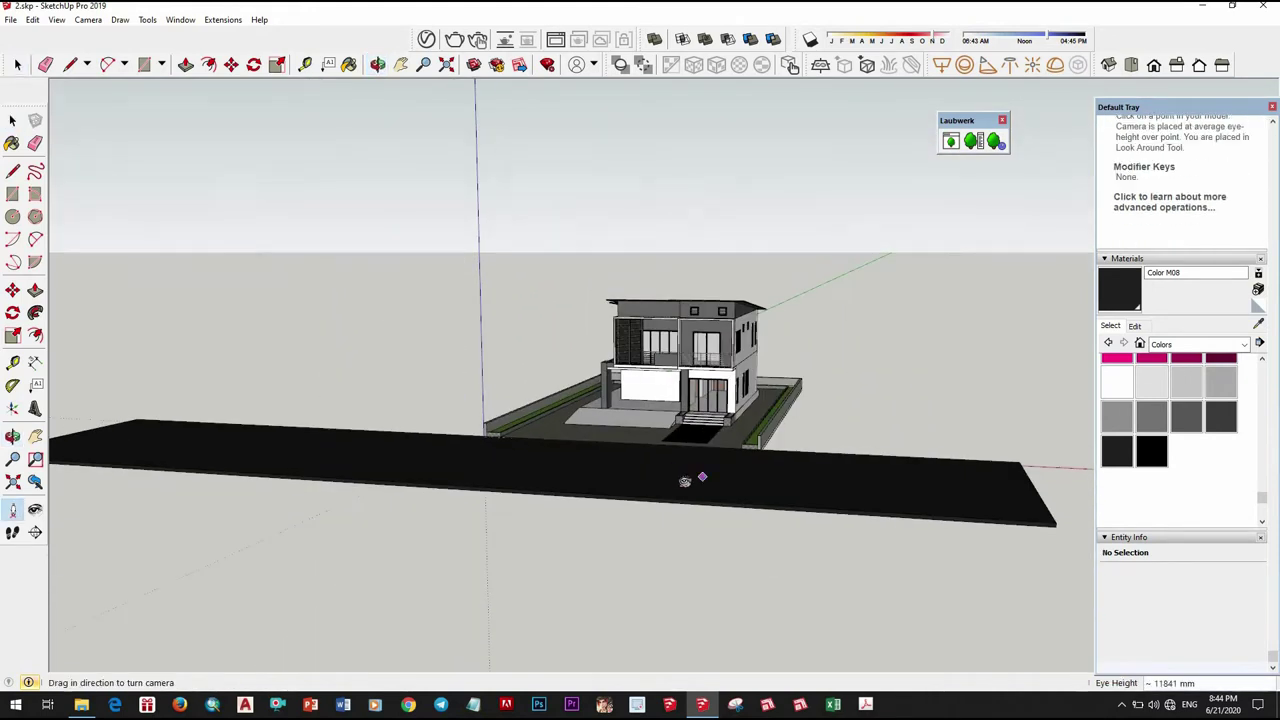
{"action": "left_click", "coordinate": [685, 481]}
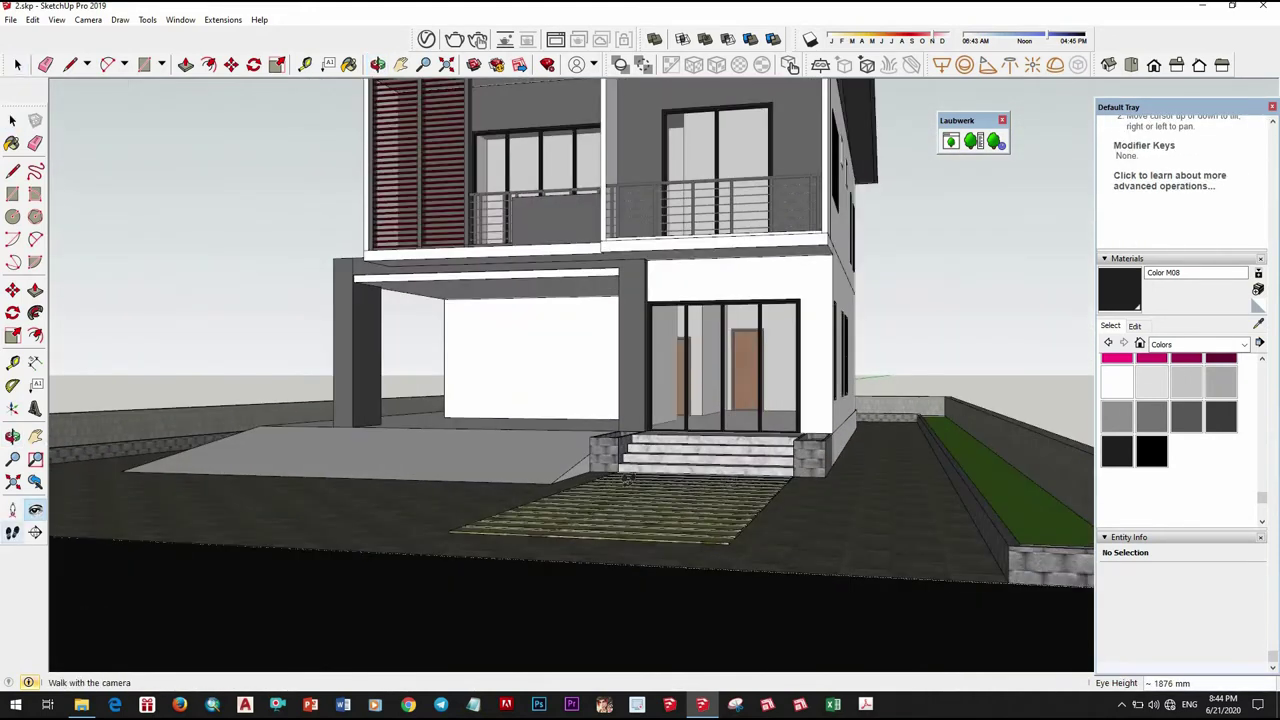
Walk, turn and pan the camera to frame the house front from street level.
{"action": "left_click_drag", "start_coordinate": [628, 480], "coordinate": [638, 517]}
{"action": "middle_click_drag", "start_coordinate": [764, 450], "coordinate": [797, 437]}
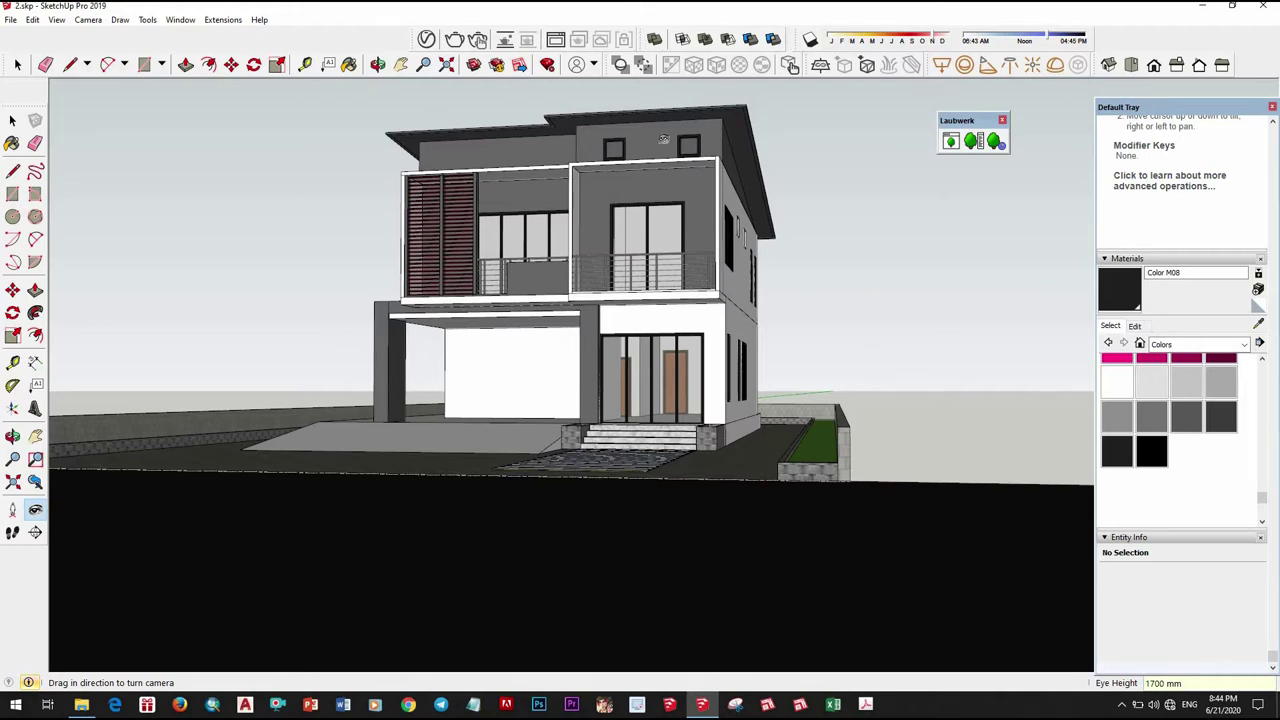
{"action": "left_click_drag", "start_coordinate": [510, 457], "coordinate": [680, 462]}
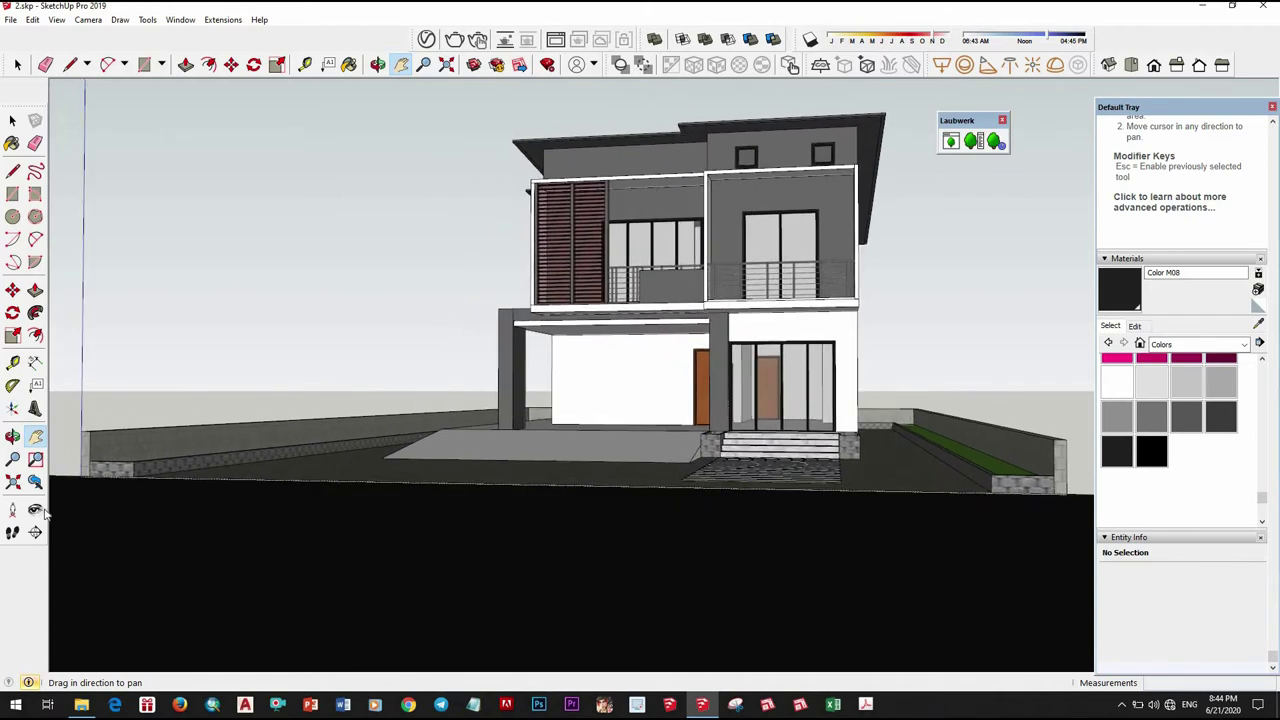
{"action": "key", "text": "l"}
{"action": "left_click_drag", "start_coordinate": [760, 382], "coordinate": [738, 405]}
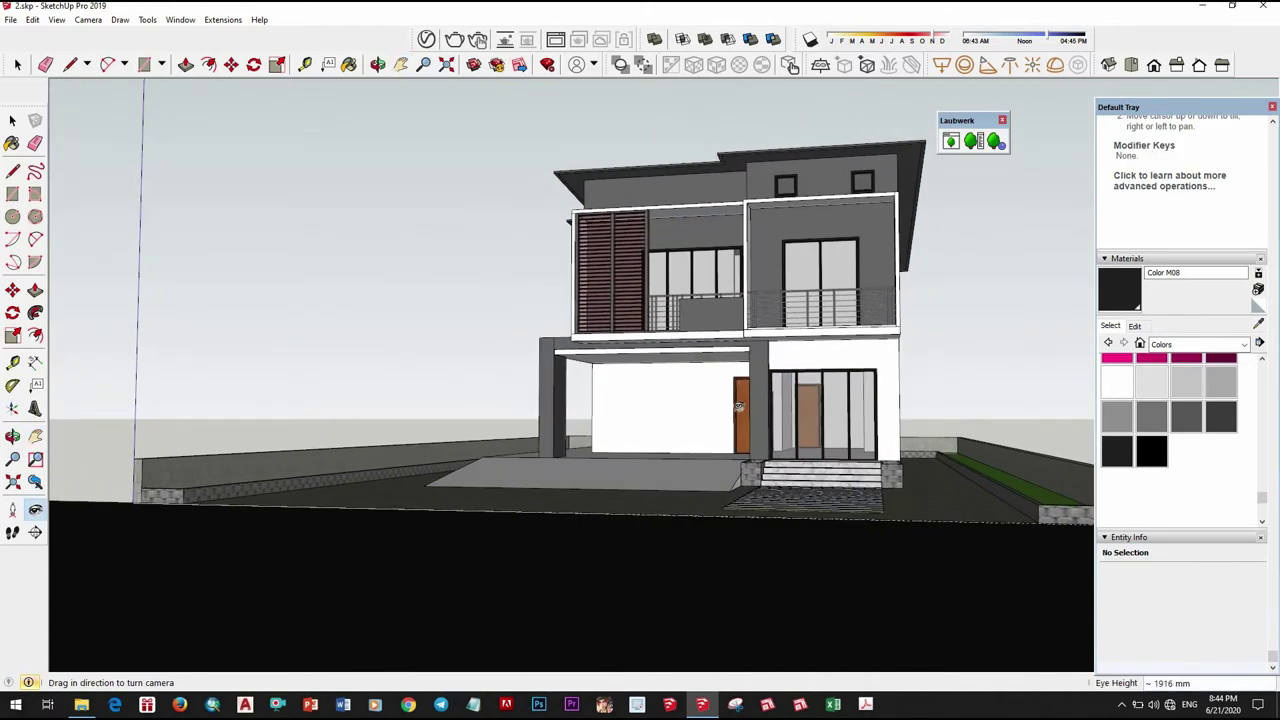
{"action": "left_click", "coordinate": [12, 532]}
{"action": "mouse_move", "coordinate": [703, 543]}
{"action": "left_mouse_down"}
{"action": "mouse_move", "coordinate": [582, 535]}
{"action": "mouse_move", "coordinate": [829, 569]}
{"action": "mouse_move", "coordinate": [600, 575]}
{"action": "left_mouse_up"}
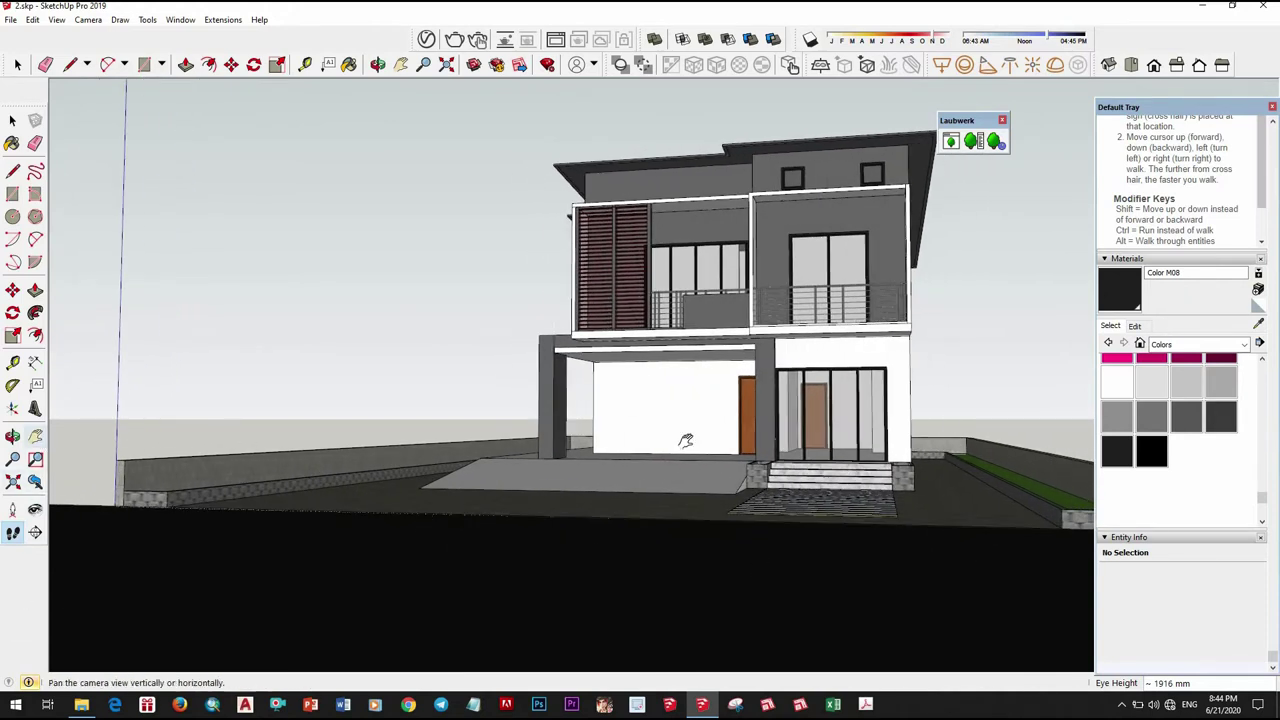
{"action": "key", "text": "h"}
{"action": "mouse_move", "coordinate": [691, 434]}
{"action": "left_mouse_down"}
{"action": "mouse_move", "coordinate": [651, 434]}
{"action": "mouse_move", "coordinate": [675, 441]}
{"action": "left_mouse_up"}
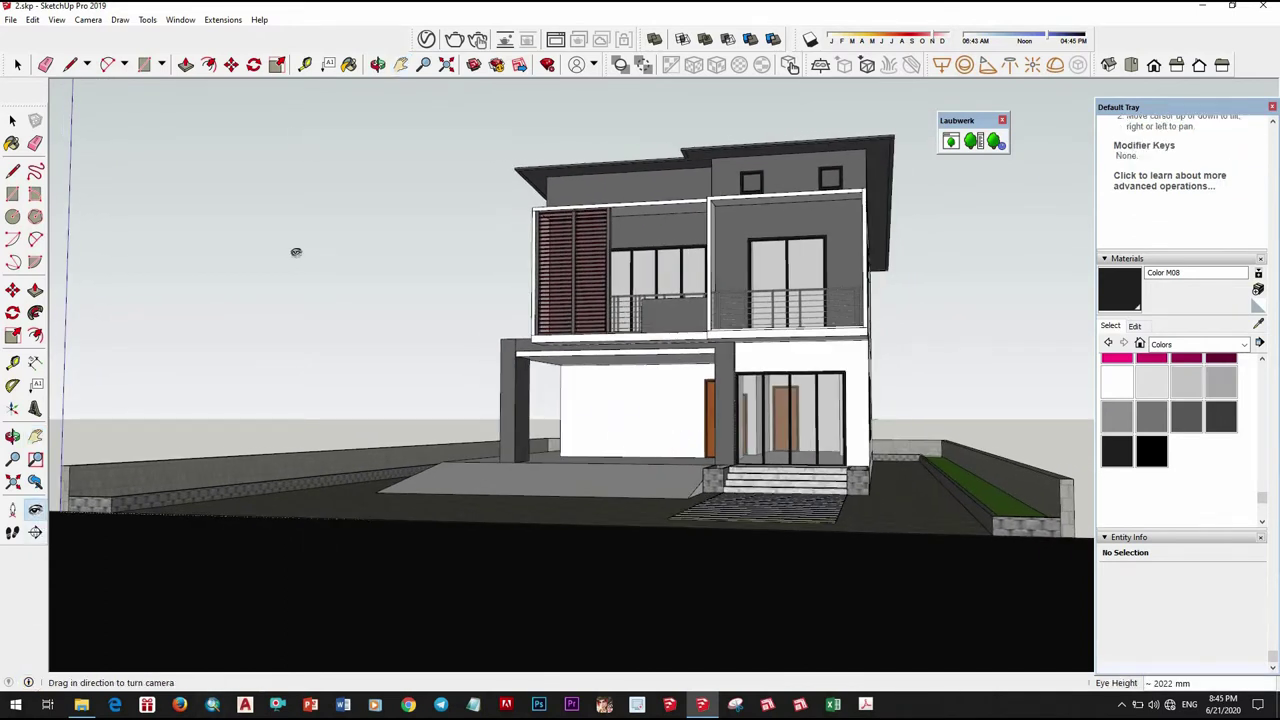
{"action": "type", "text": "1700"}
{"action": "left_click_drag", "start_coordinate": [300, 254], "coordinate": [108, 226]}
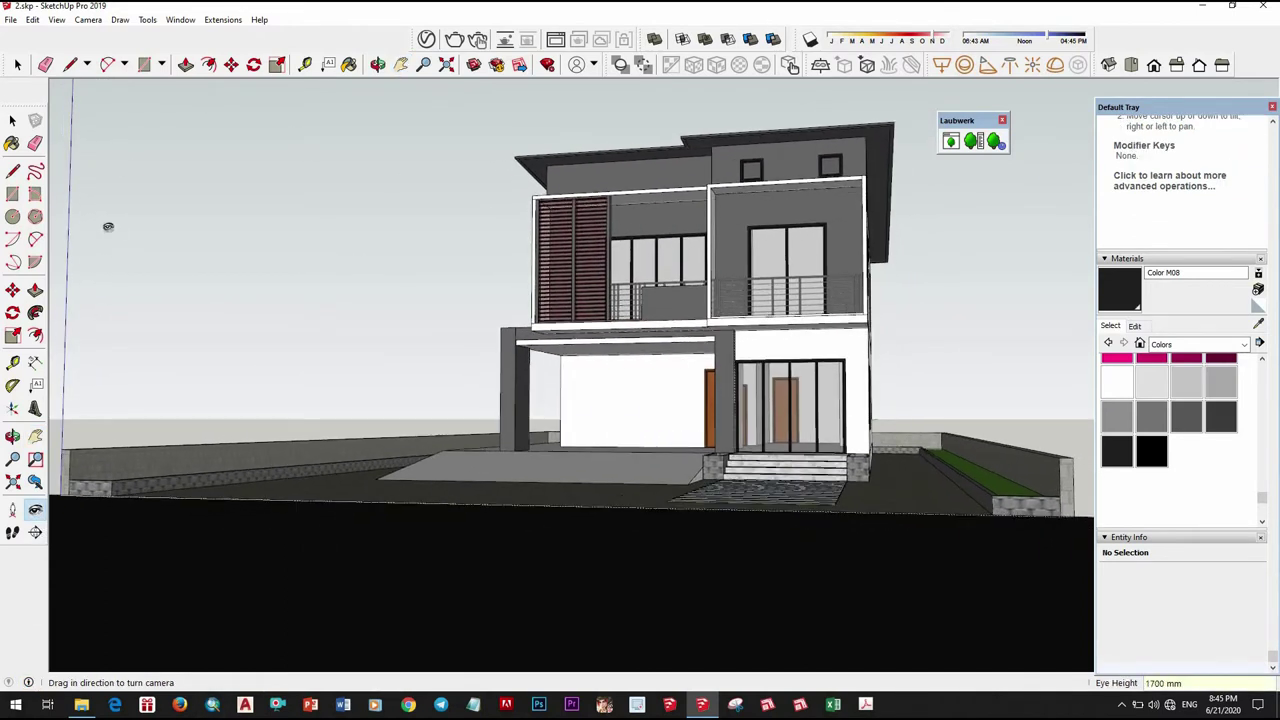
{"action": "left_click", "coordinate": [32, 20]}
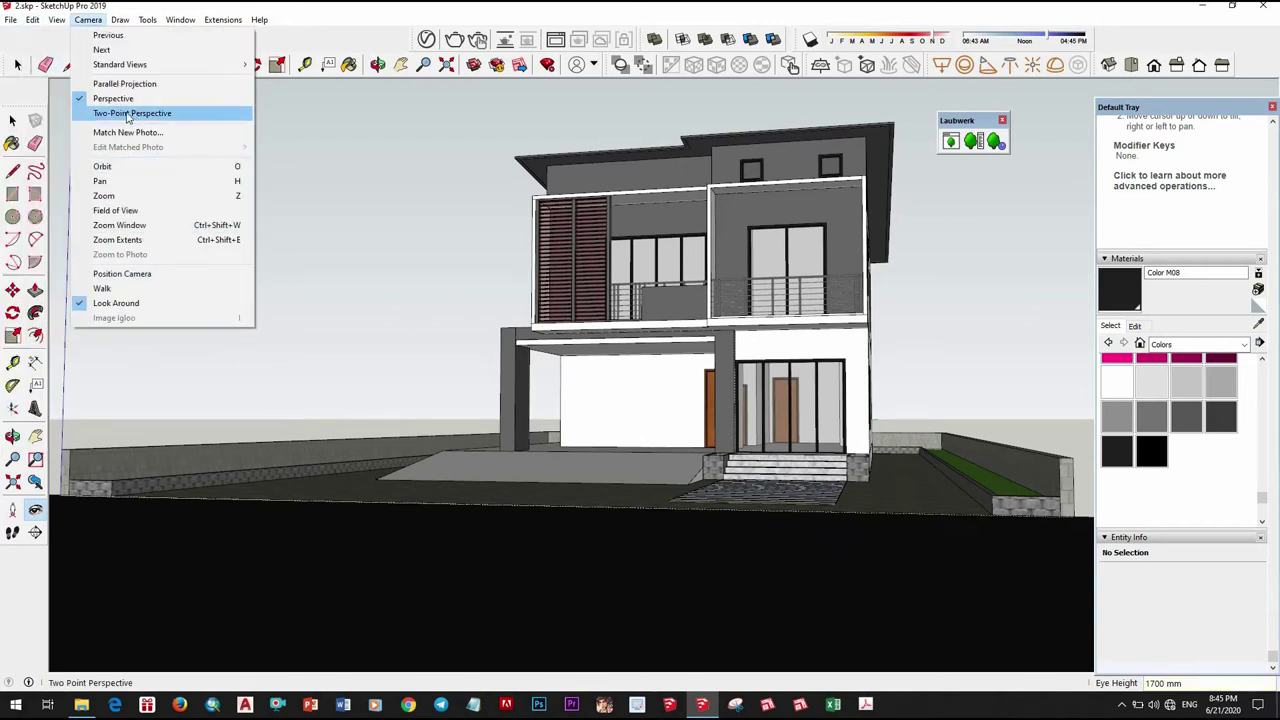
Switch to two-point perspective and save the eye-level view as Scene 1.
{"action": "key", "text": "Return"}
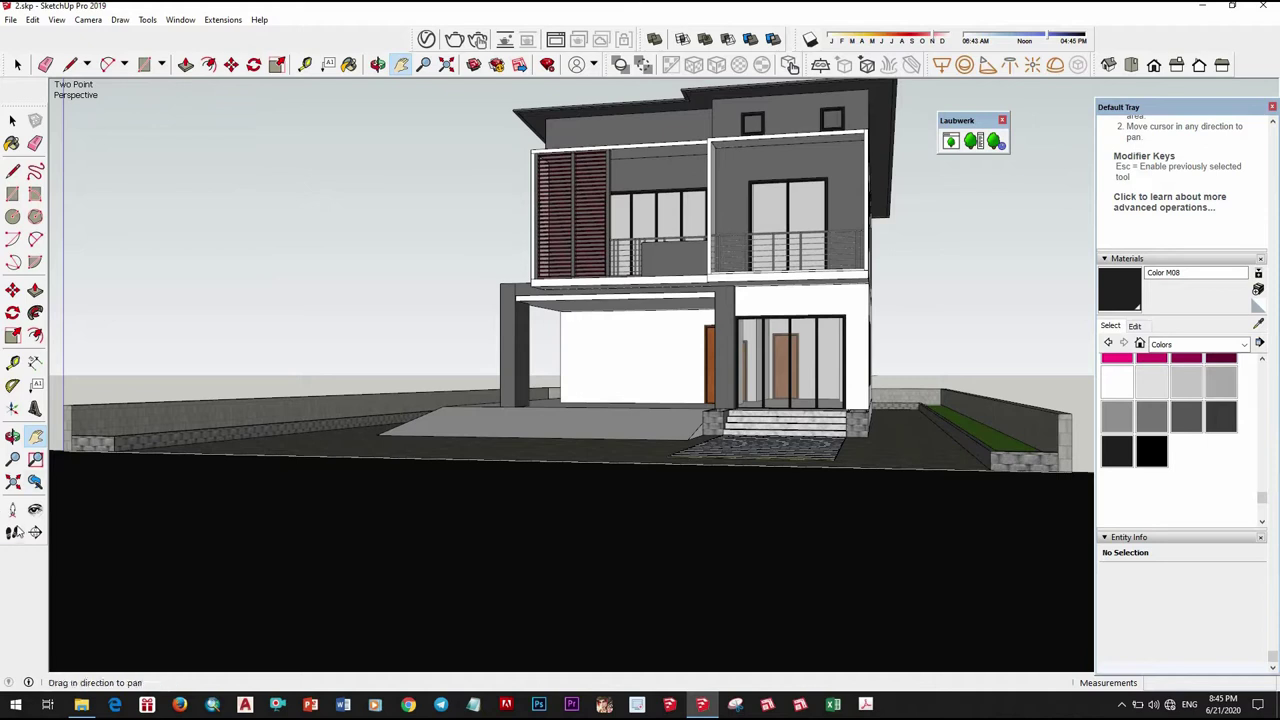
{"action": "mouse_move", "coordinate": [853, 502]}
{"action": "left_mouse_down"}
{"action": "mouse_move", "coordinate": [833, 465]}
{"action": "mouse_move", "coordinate": [955, 406]}
{"action": "mouse_move", "coordinate": [833, 471]}
{"action": "left_mouse_up"}
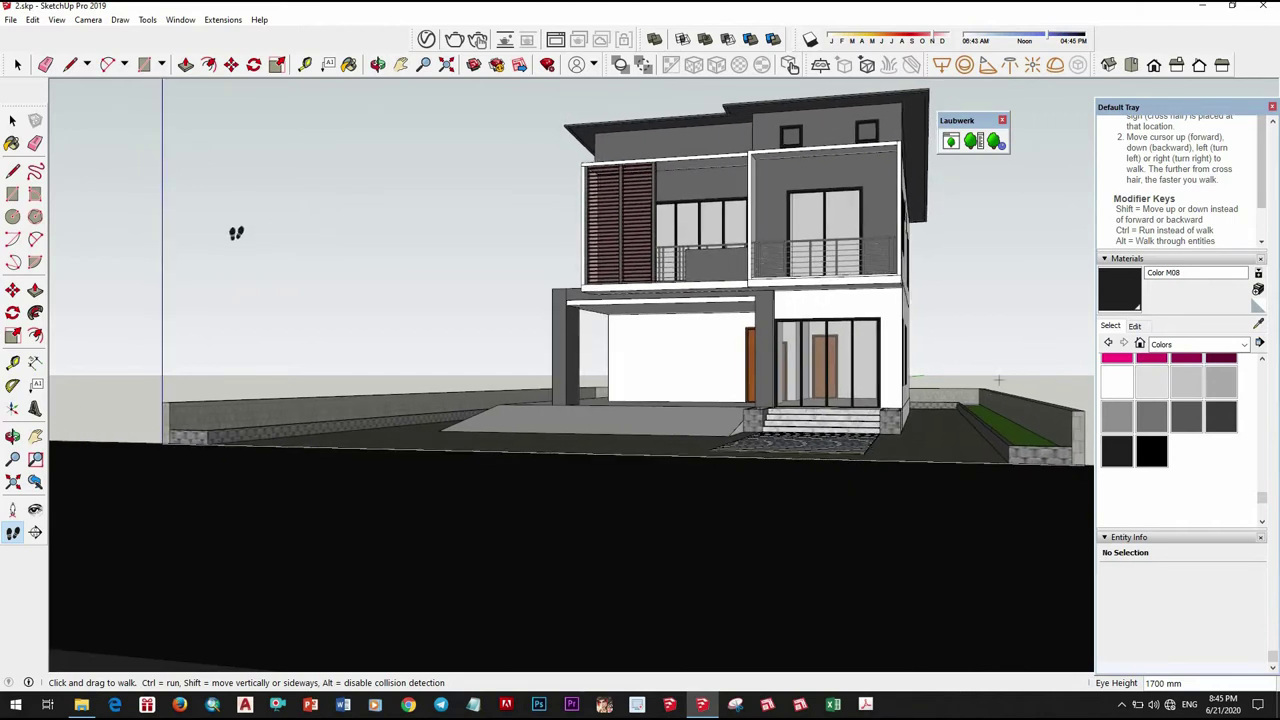
{"action": "left_click", "coordinate": [57, 20]}
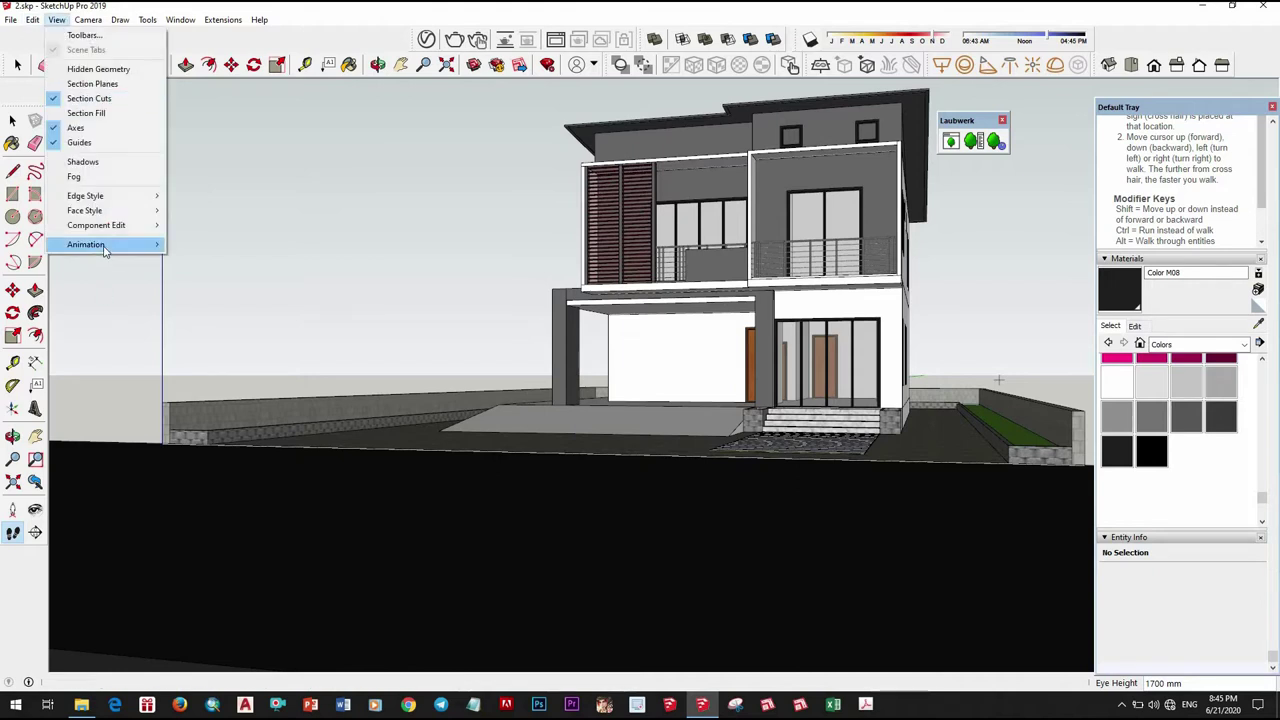
{"action": "left_click", "coordinate": [210, 252]}
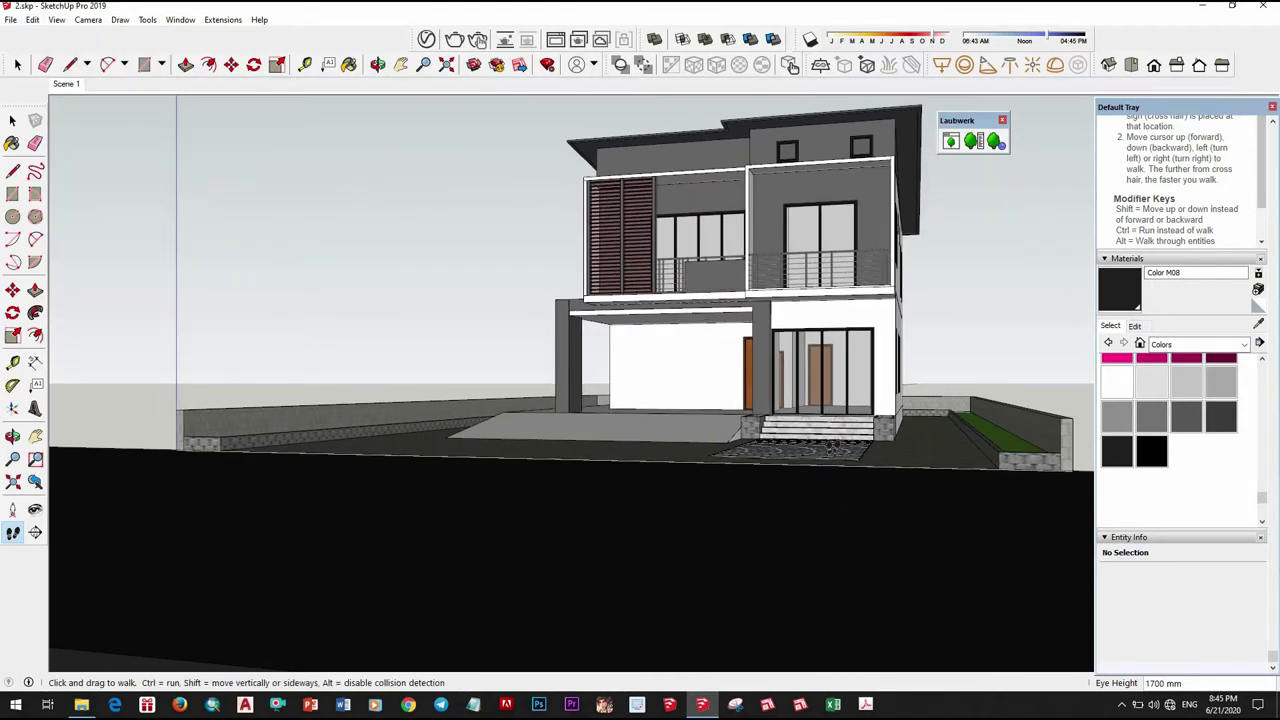
Orbit around and pull back to see the whole house and lot.
{"action": "left_click_drag", "start_coordinate": [832, 448], "coordinate": [609, 451]}
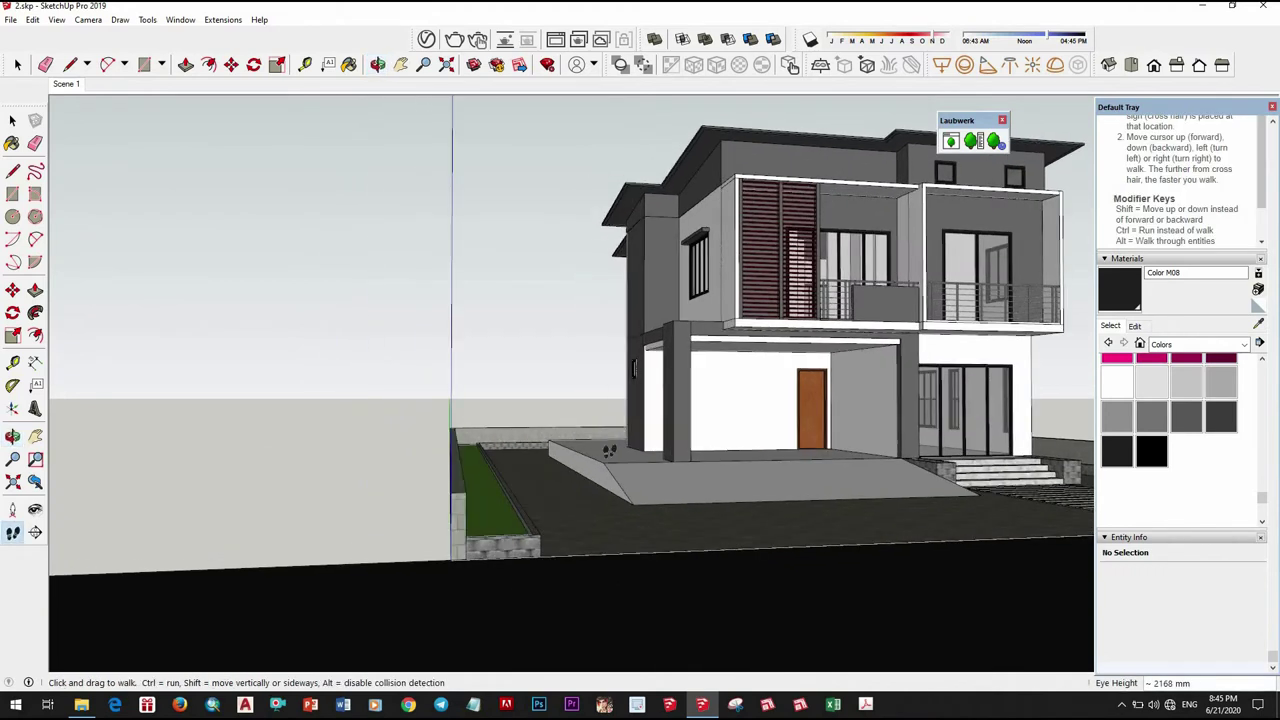
{"action": "middle_click_drag", "start_coordinate": [609, 451], "coordinate": [765, 470]}
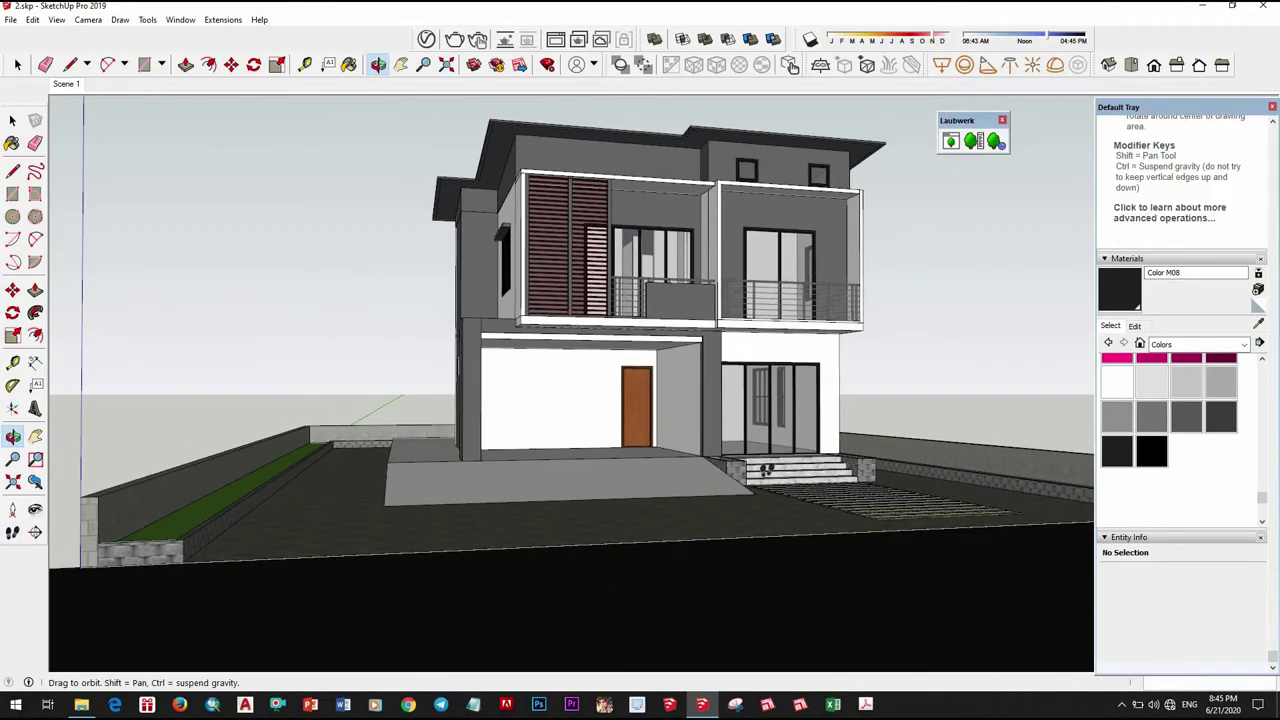
{"action": "scroll", "coordinate": [680, 406], "scroll_direction": "down", "scroll_amount": 5}
{"action": "mouse_move", "coordinate": [680, 406]}
{"action": "middle_mouse_down"}
{"action": "mouse_move", "coordinate": [831, 426]}
{"action": "mouse_move", "coordinate": [660, 485]}
{"action": "mouse_move", "coordinate": [163, 591]}
{"action": "middle_mouse_up"}
Open a new File Explorer window from the taskbar icon and maximize it.
{"action": "key", "text": "space"}
{"action": "scroll", "coordinate": [660, 485], "scroll_direction": "down", "scroll_amount": 2}
{"action": "scroll", "coordinate": [628, 491], "scroll_direction": "up", "scroll_amount": 5}
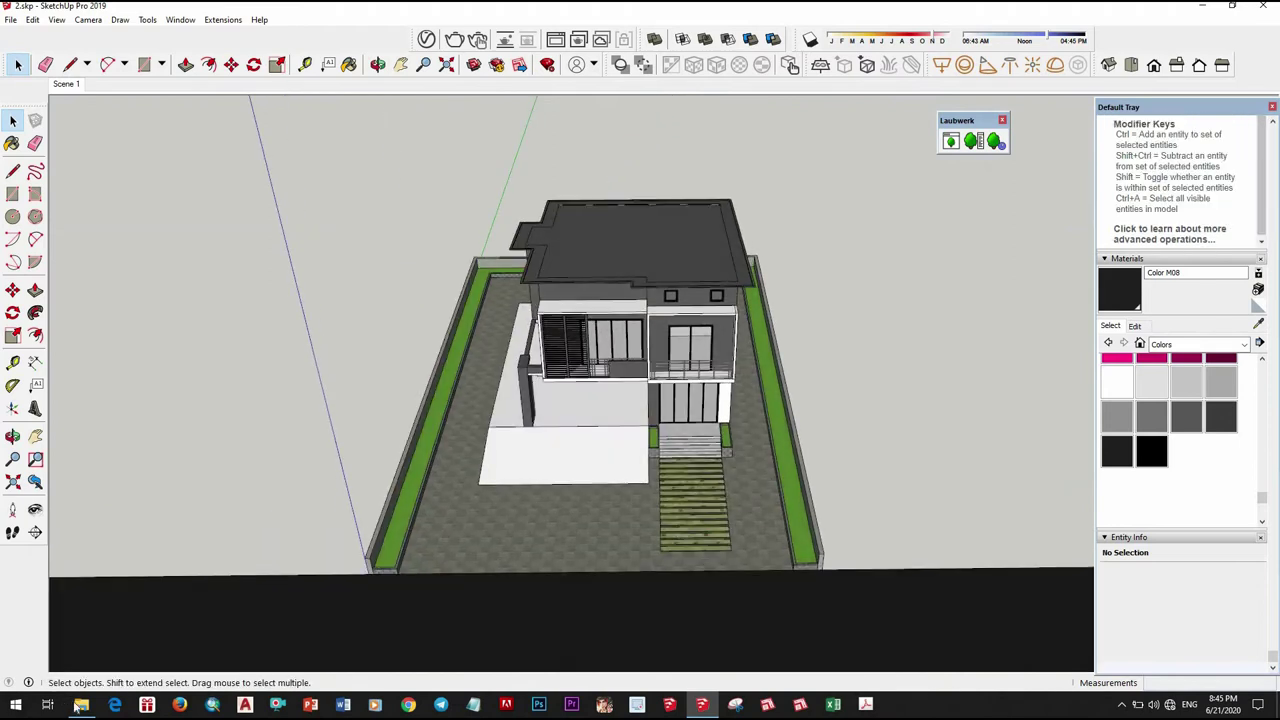
{"action": "left_click", "coordinate": [80, 706]}
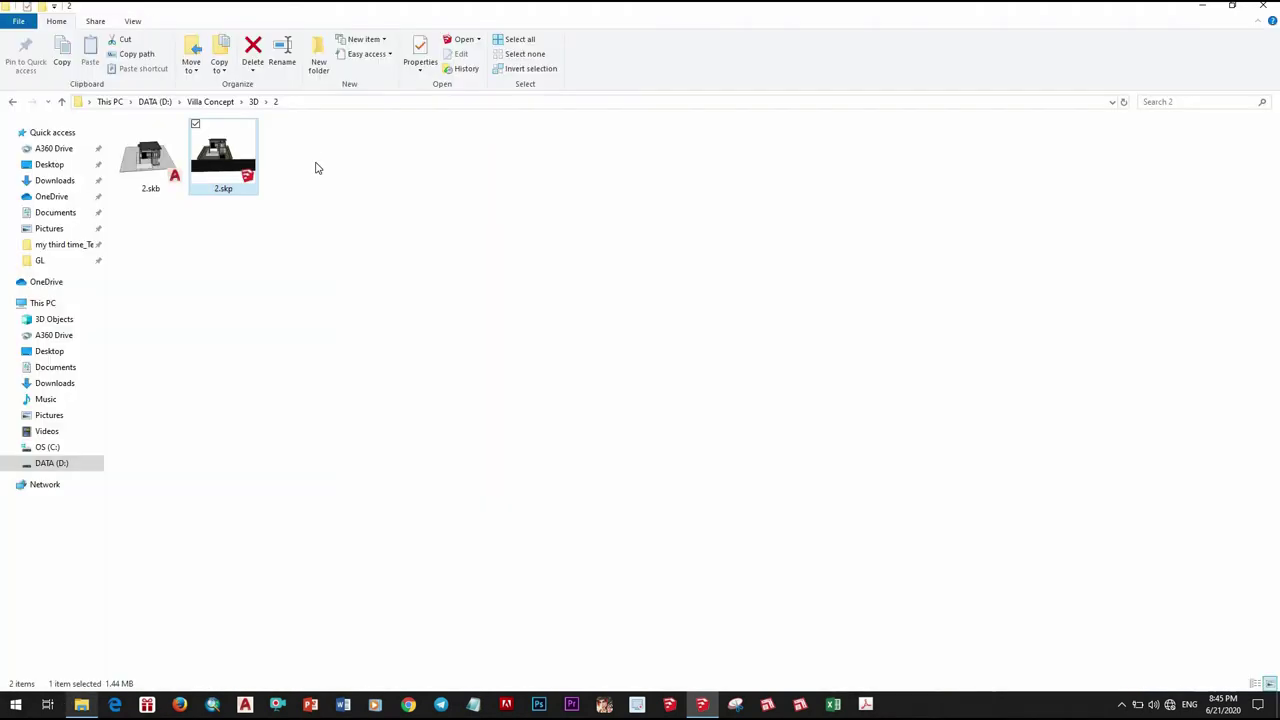
{"action": "left_click", "coordinate": [84, 706]}
{"action": "right_click", "coordinate": [82, 705]}
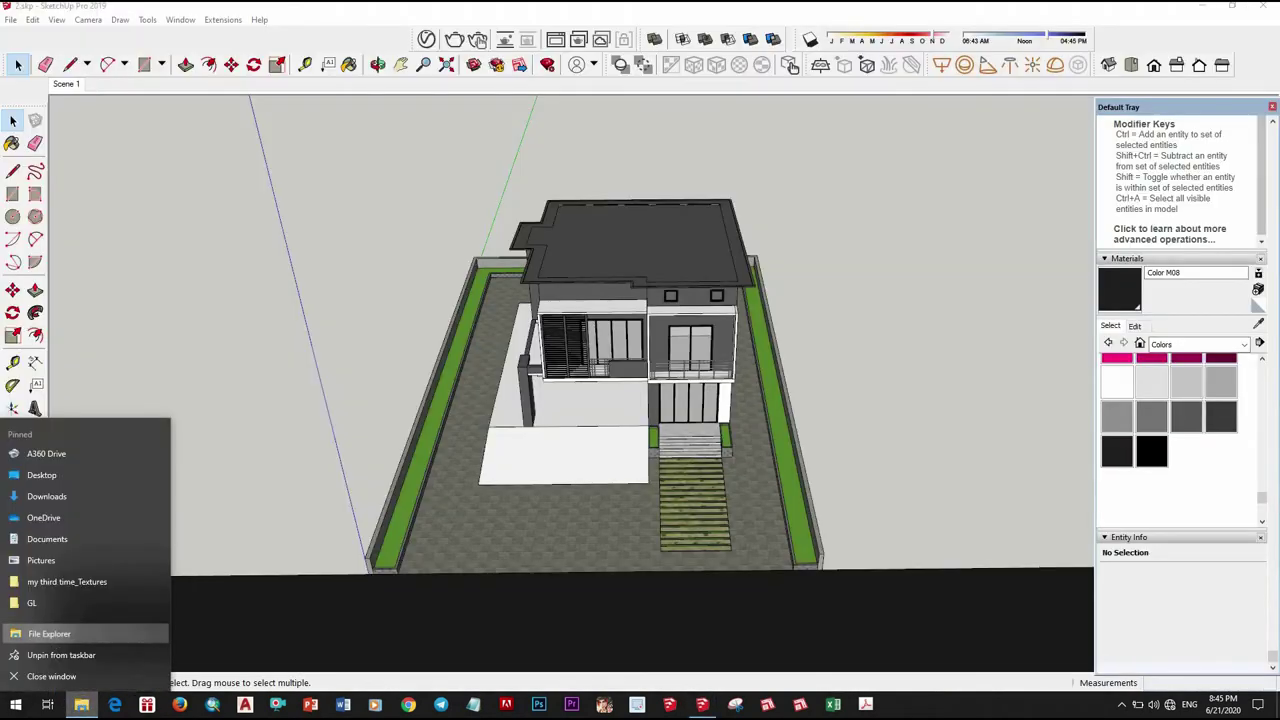
{"action": "left_click", "coordinate": [48, 633]}
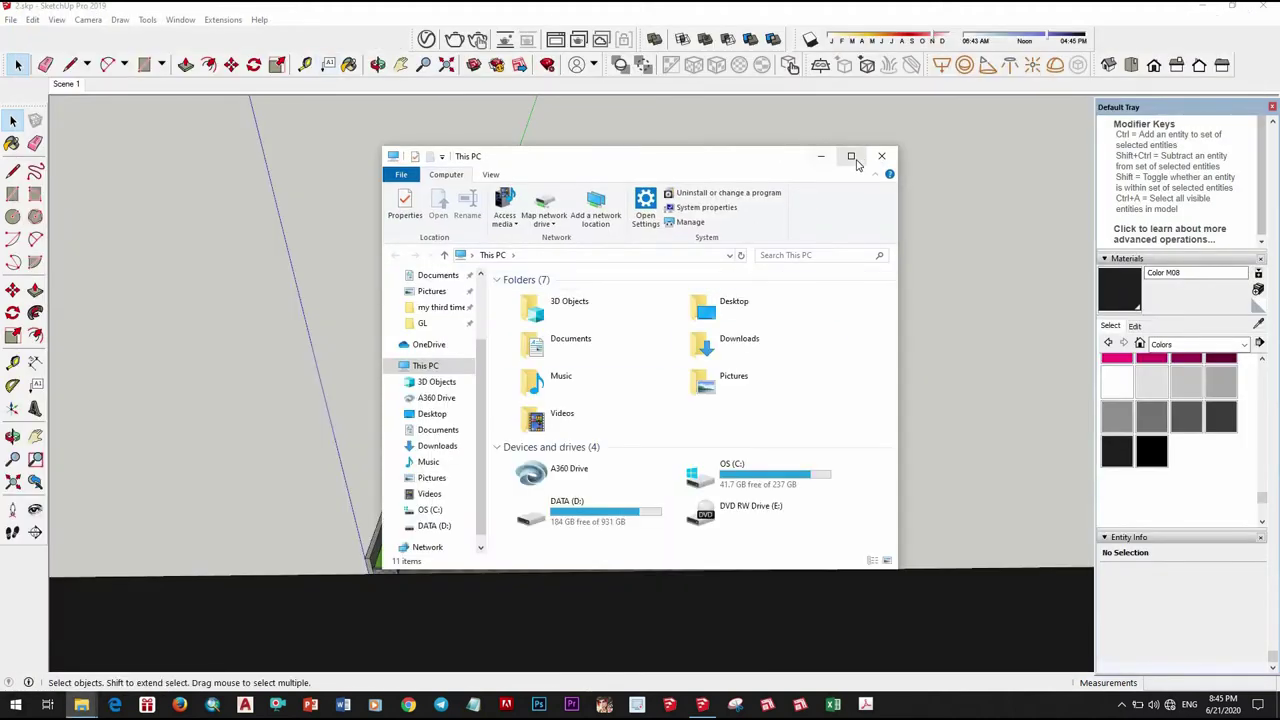
{"action": "left_click", "coordinate": [851, 157]}
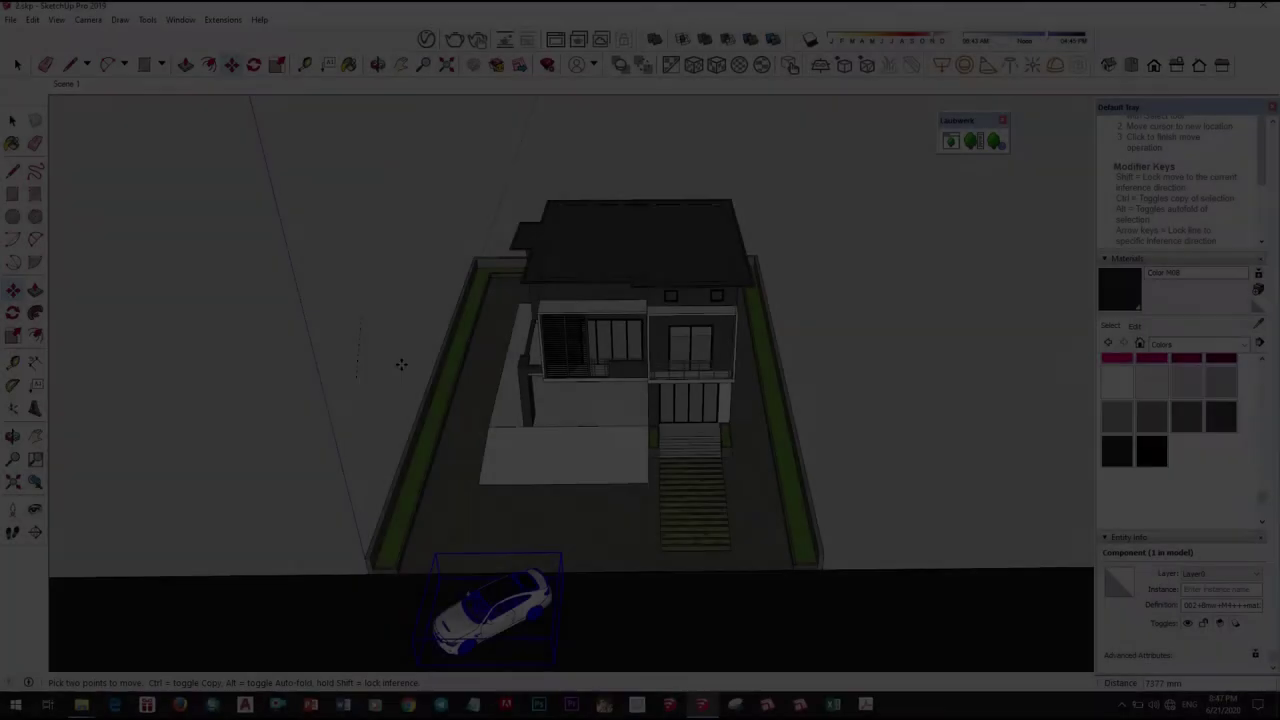
Move the white car down so its wheel rests on the road surface.
{"action": "scroll", "coordinate": [471, 495], "scroll_direction": "down", "scroll_amount": 3}
{"action": "scroll", "coordinate": [471, 495], "scroll_direction": "up", "scroll_amount": 3}
{"action": "scroll", "coordinate": [489, 499], "scroll_direction": "up", "scroll_amount": 3}
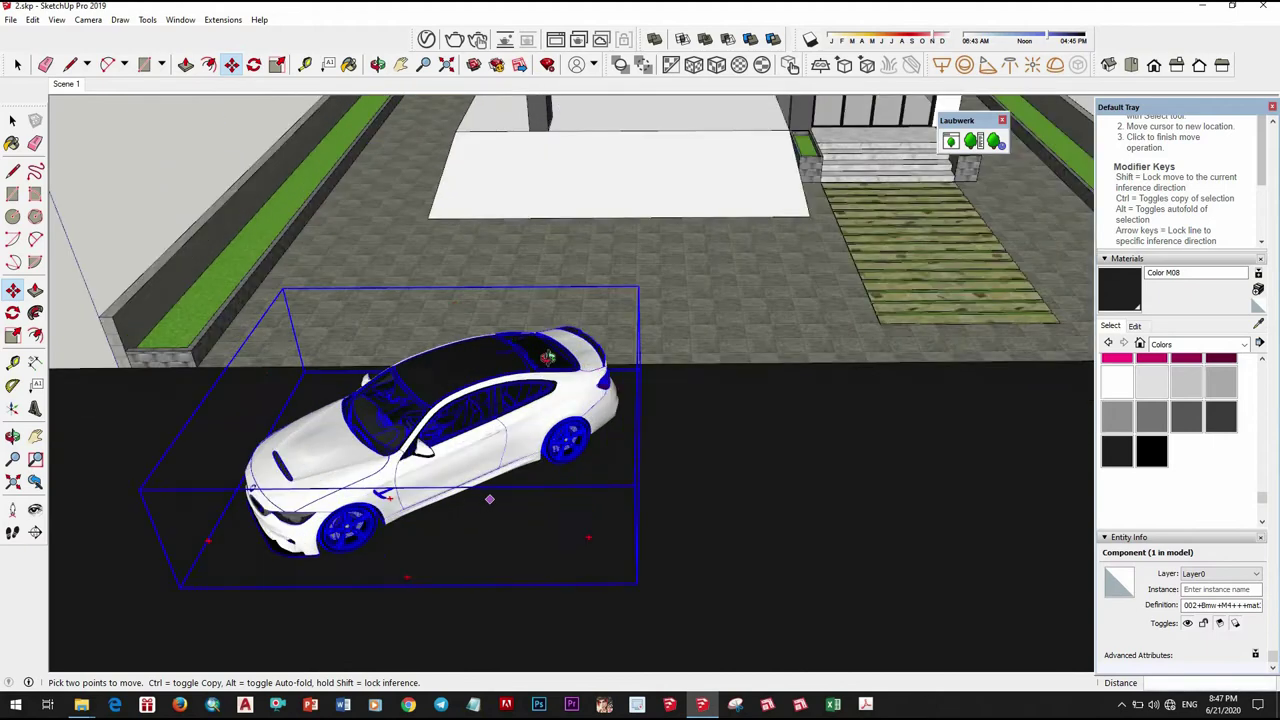
{"action": "middle_click_drag", "start_coordinate": [489, 499], "coordinate": [500, 366]}
{"action": "scroll", "coordinate": [517, 369], "scroll_direction": "down", "scroll_amount": 3}
{"action": "scroll", "coordinate": [512, 343], "scroll_direction": "up", "scroll_amount": 3}
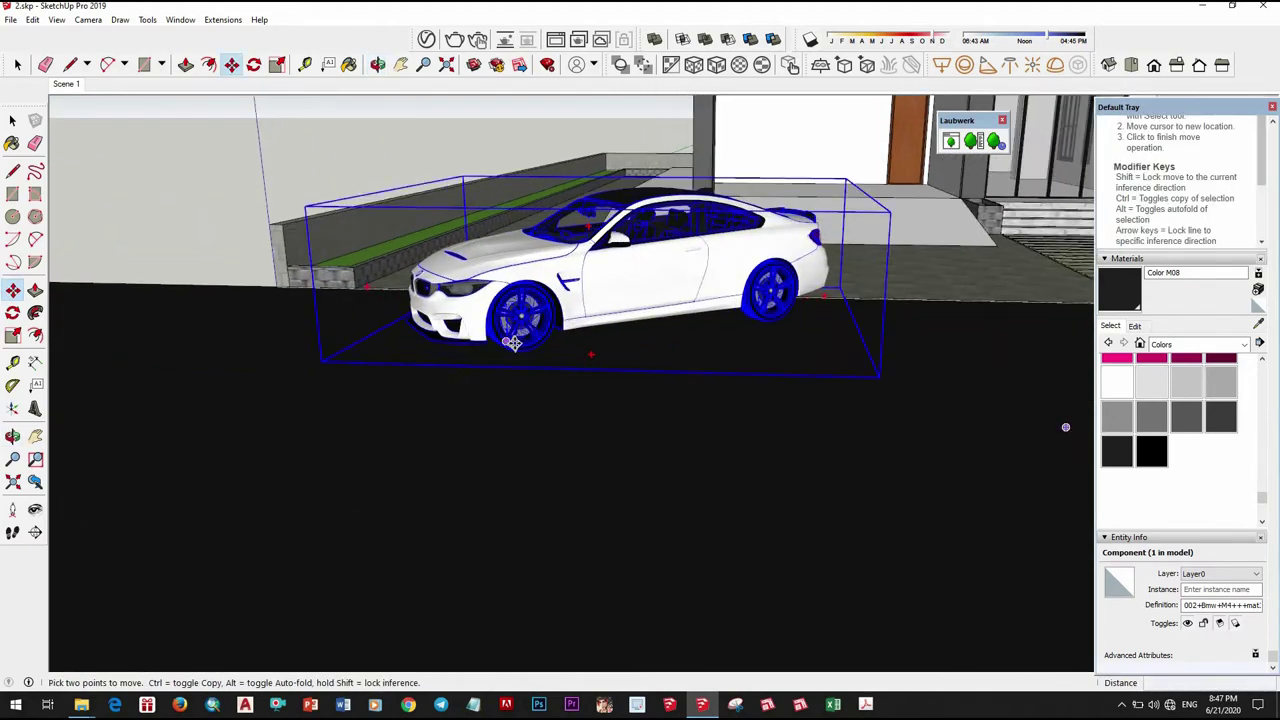
{"action": "scroll", "coordinate": [512, 343], "scroll_direction": "up", "scroll_amount": 3}
{"action": "scroll", "coordinate": [512, 343], "scroll_direction": "up", "scroll_amount": 2}
{"action": "middle_click_drag", "start_coordinate": [512, 343], "coordinate": [554, 366]}
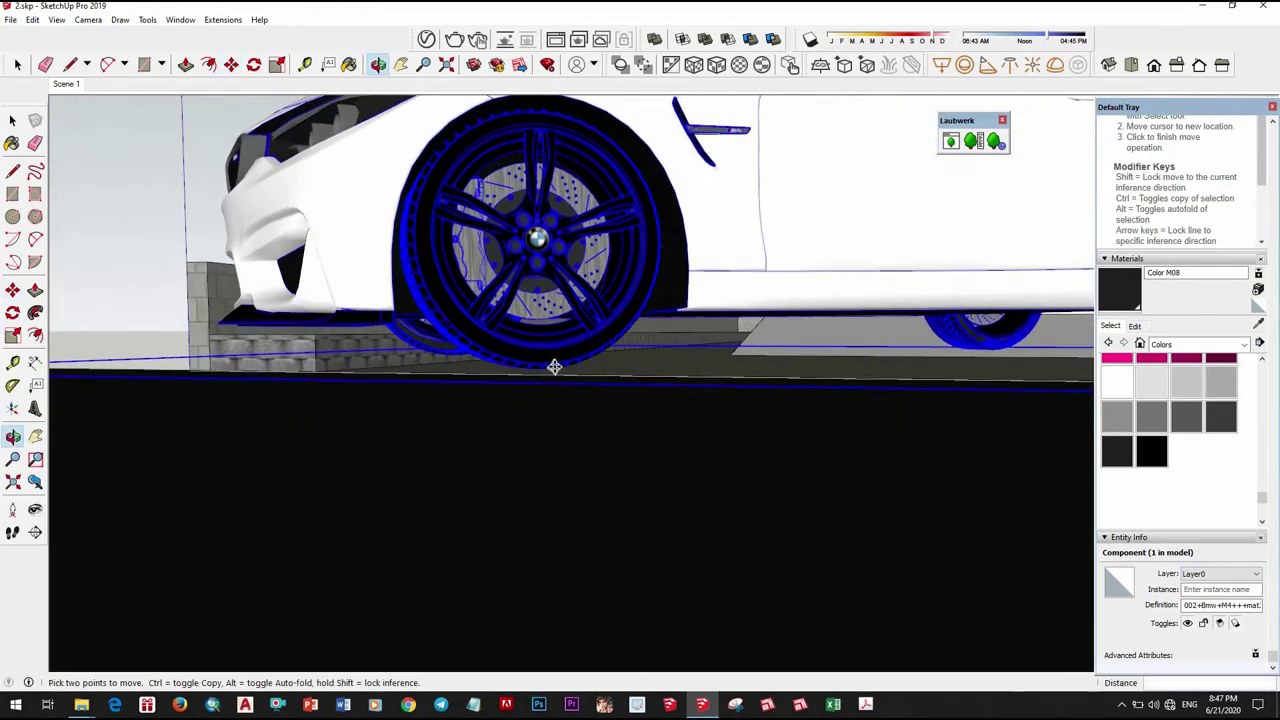
{"action": "left_click", "coordinate": [544, 395]}
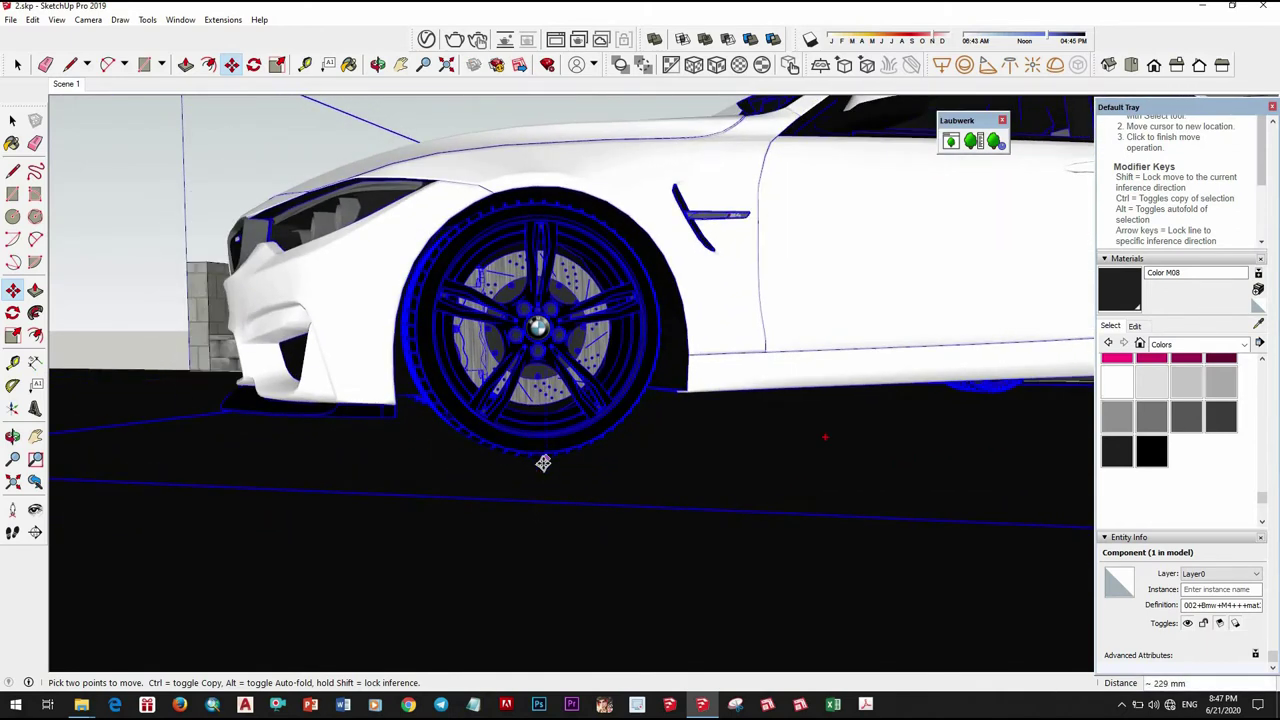
{"action": "left_click", "coordinate": [603, 458]}
{"action": "key", "text": "space"}
Rotate the white car to line up with the road.
{"action": "scroll", "coordinate": [560, 410], "scroll_direction": "down", "scroll_amount": 3}
{"action": "scroll", "coordinate": [620, 405], "scroll_direction": "down", "scroll_amount": 3}
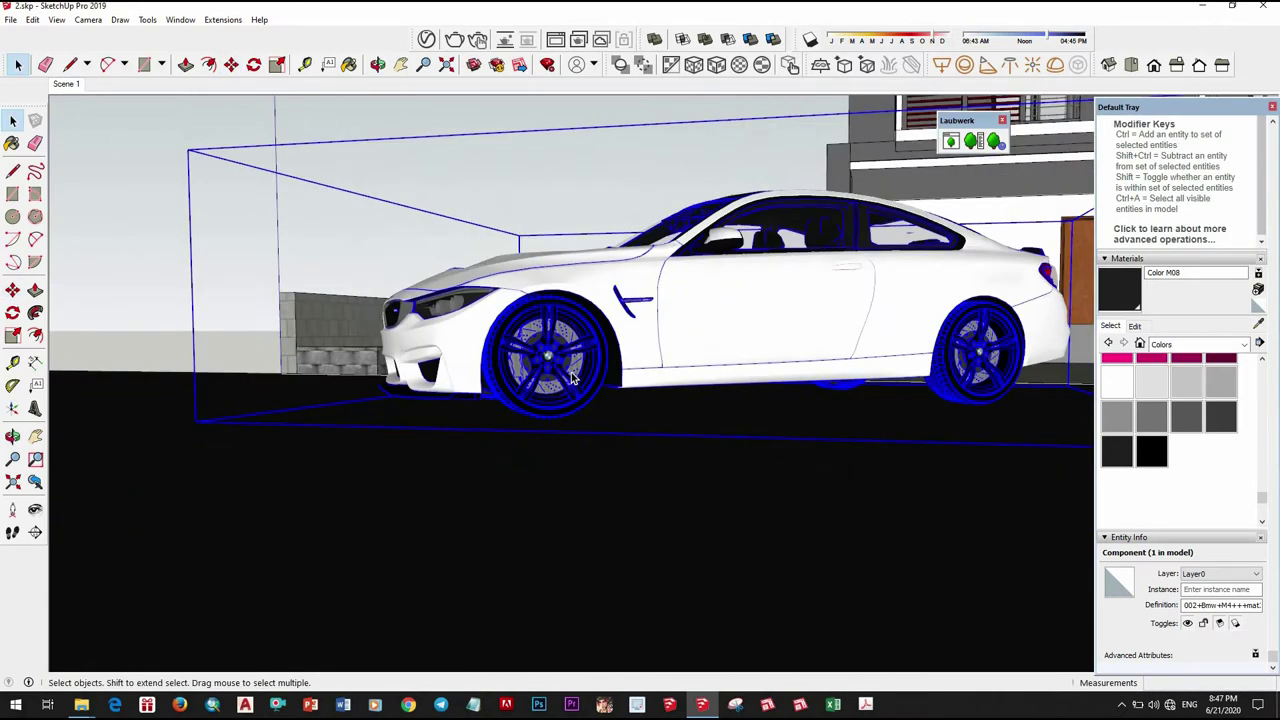
{"action": "scroll", "coordinate": [671, 403], "scroll_direction": "down", "scroll_amount": 2}
{"action": "middle_click_drag", "start_coordinate": [671, 403], "coordinate": [676, 473]}
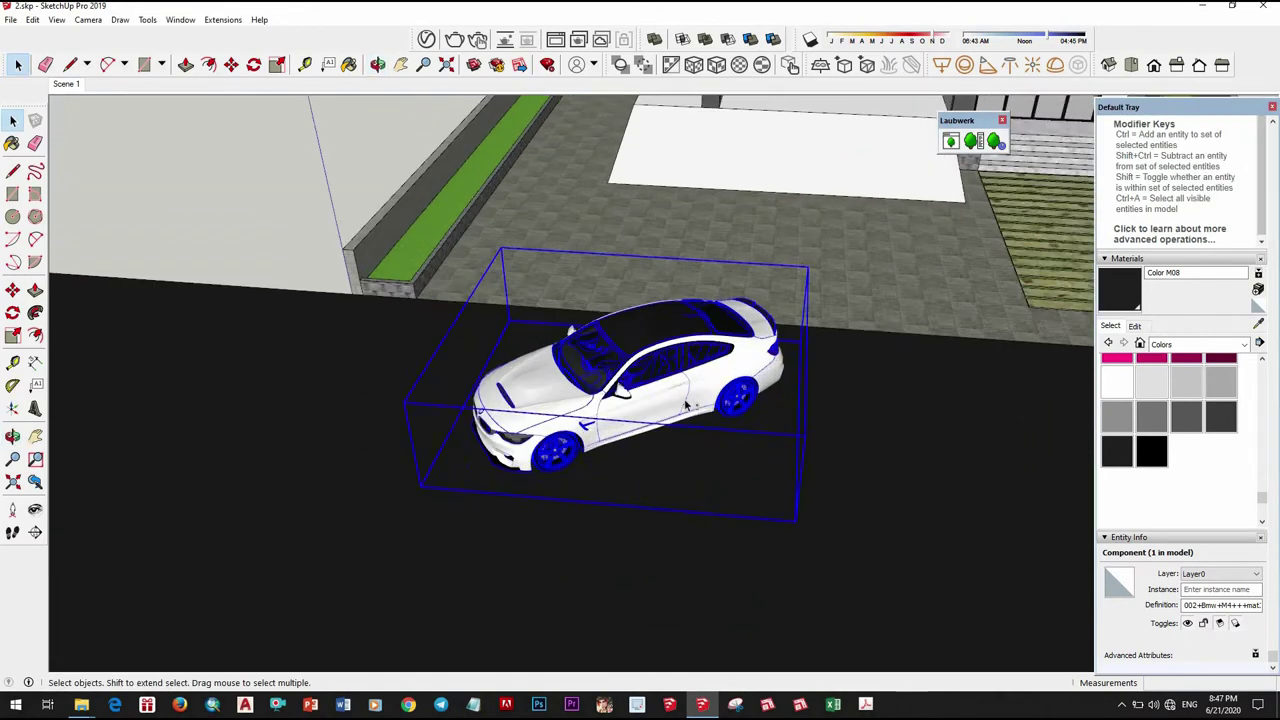
{"action": "key", "text": "q"}
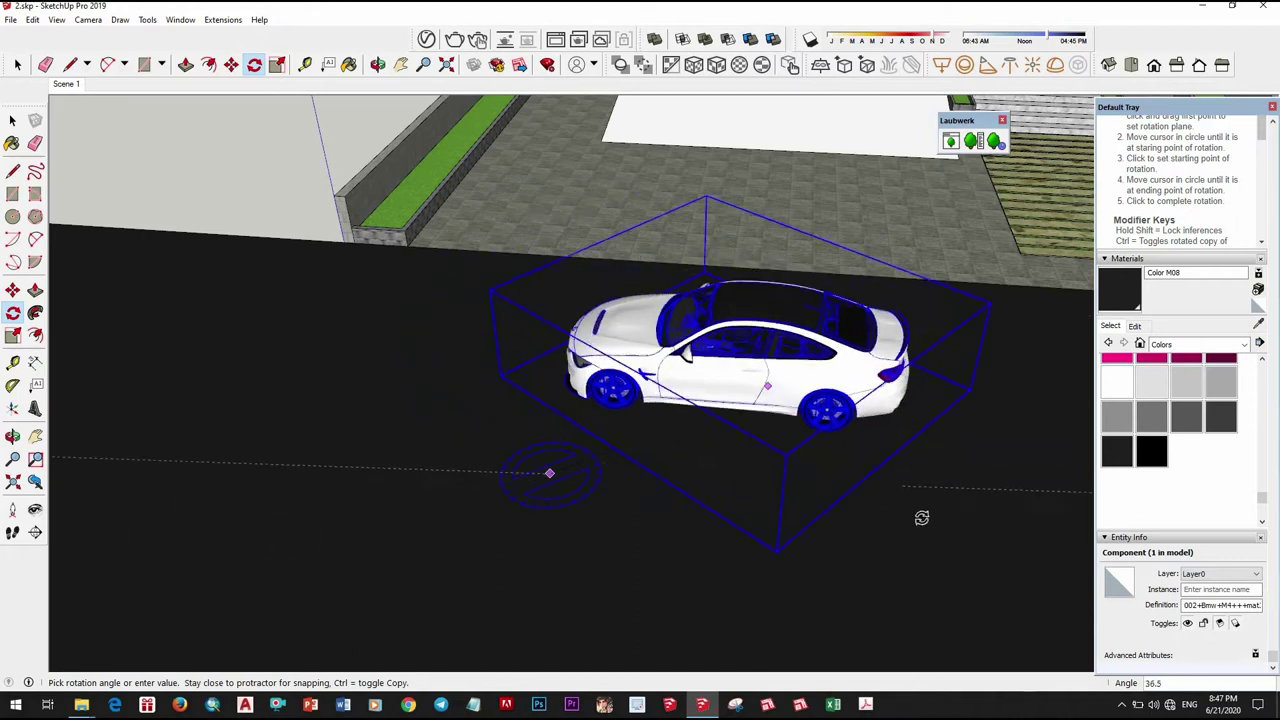
{"action": "left_click", "coordinate": [834, 457]}
{"action": "mouse_move", "coordinate": [834, 457]}
{"action": "middle_mouse_down"}
{"action": "mouse_move", "coordinate": [742, 458]}
{"action": "mouse_move", "coordinate": [636, 416]}
{"action": "middle_mouse_up"}
{"action": "key", "text": "space"}
Place a copy of the white car farther along the road.
{"action": "key", "text": "m"}
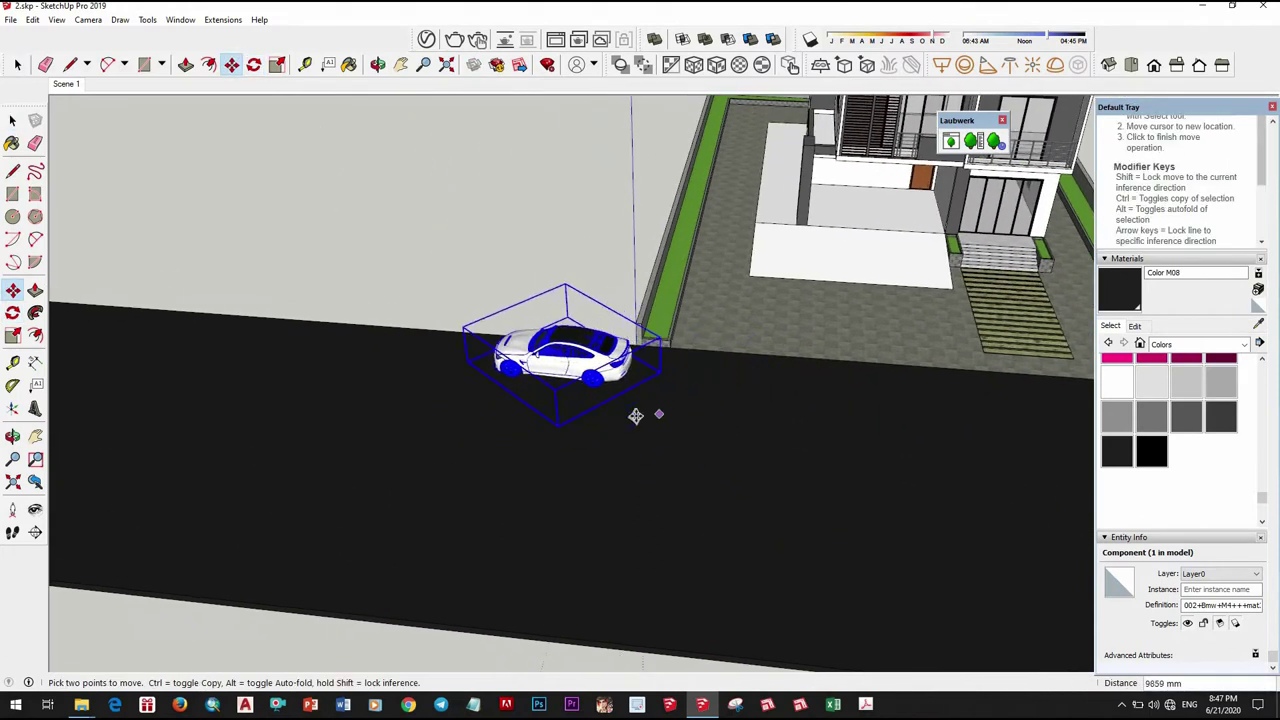
{"action": "scroll", "coordinate": [633, 424], "scroll_direction": "down", "scroll_amount": 3}
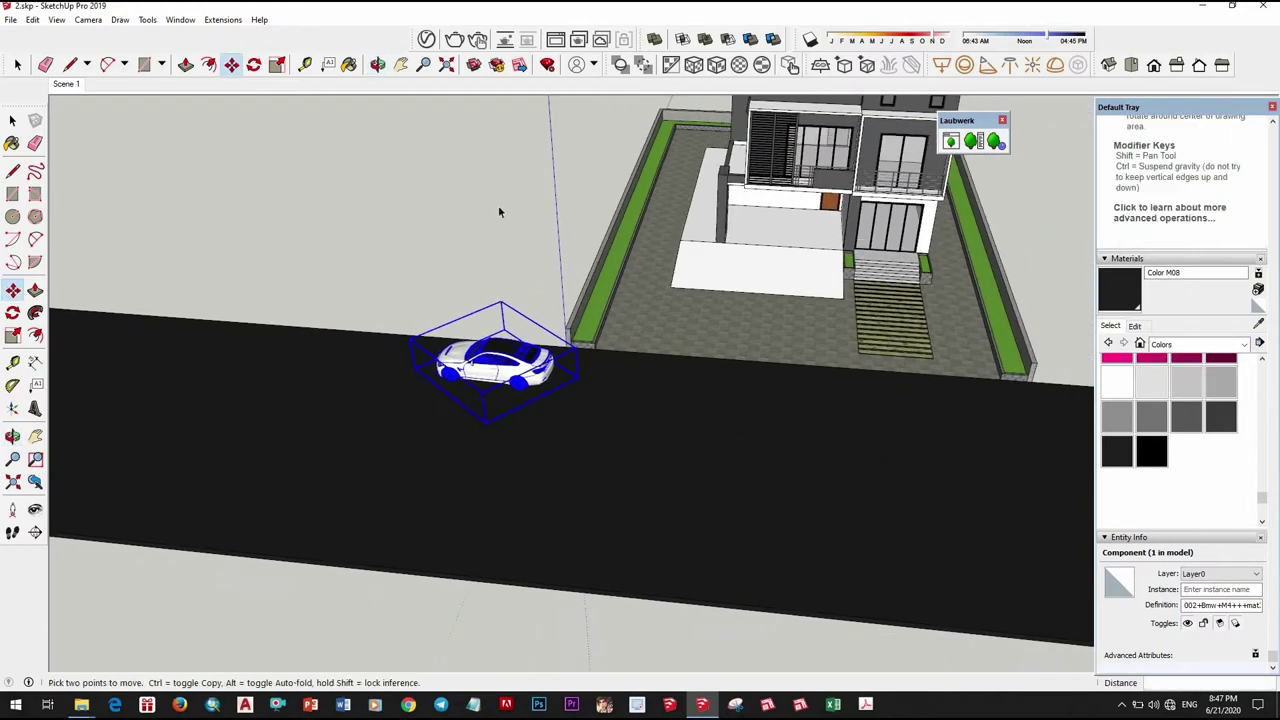
{"action": "key", "text": "space"}
{"action": "middle_click_drag", "start_coordinate": [694, 449], "coordinate": [687, 453]}
{"action": "scroll", "coordinate": [667, 420], "scroll_direction": "down", "scroll_amount": 2}
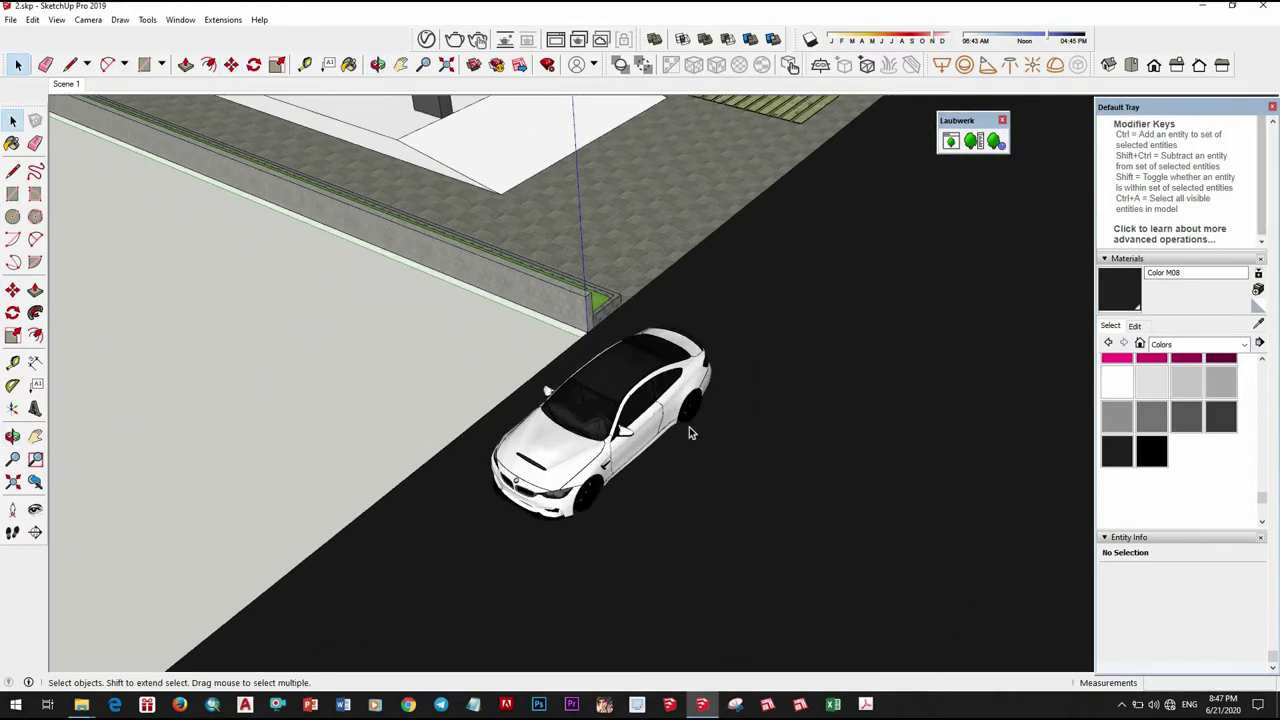
{"action": "left_click", "coordinate": [685, 425]}
{"action": "mouse_move", "coordinate": [685, 425]}
{"action": "middle_mouse_down"}
{"action": "mouse_move", "coordinate": [677, 380]}
{"action": "mouse_move", "coordinate": [583, 480]}
{"action": "middle_mouse_up"}
{"action": "key", "text": "m"}
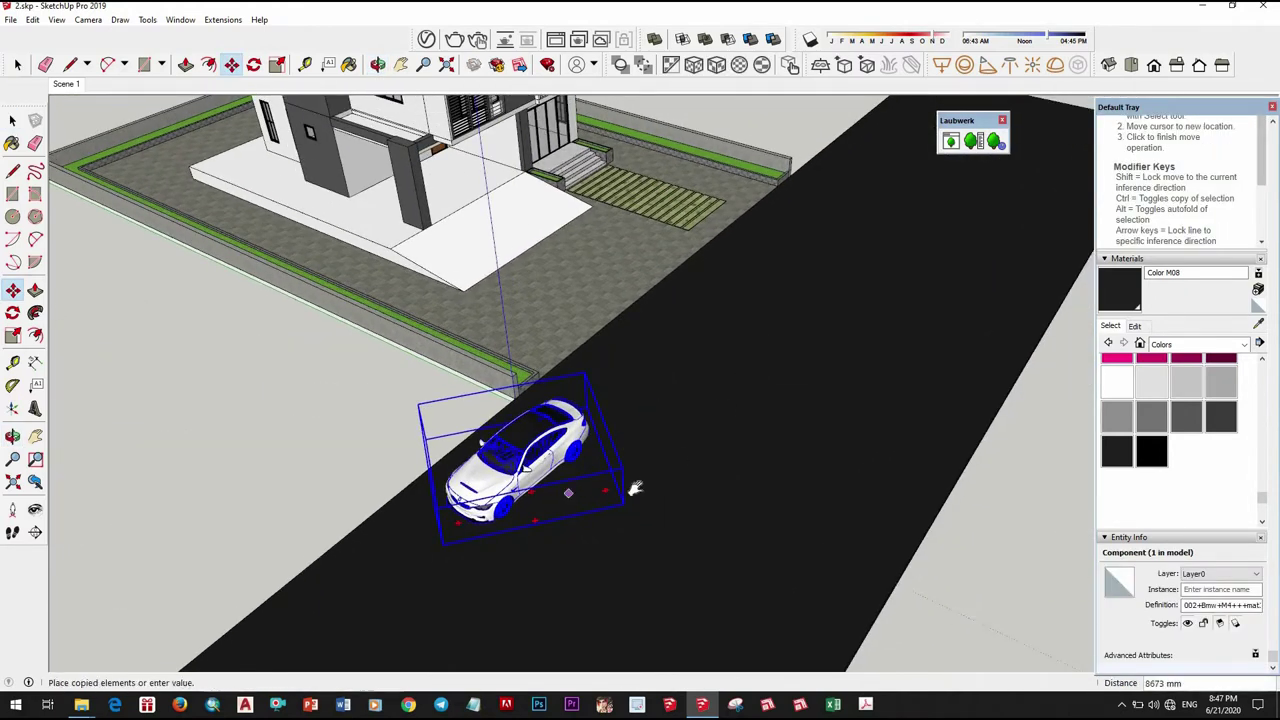
{"action": "scroll", "coordinate": [714, 366], "scroll_direction": "down", "scroll_amount": 3}
{"action": "scroll", "coordinate": [720, 362], "scroll_direction": "up", "scroll_amount": 2}
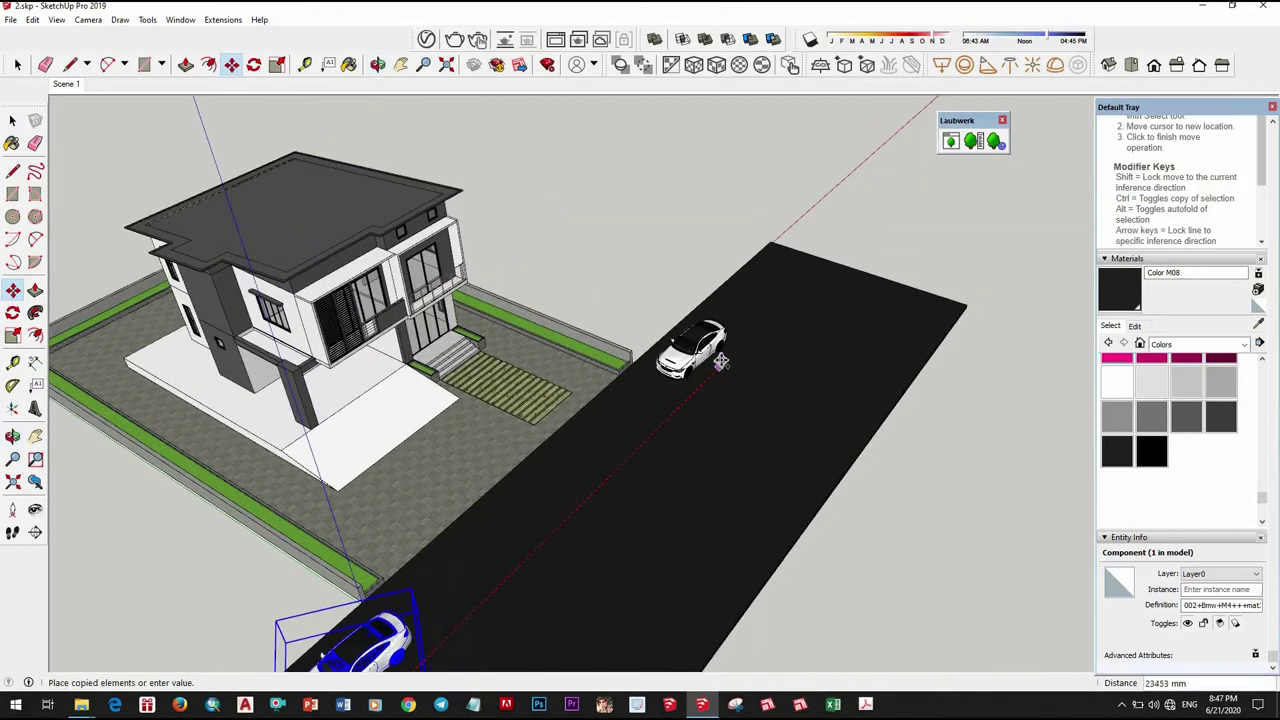
{"action": "left_click", "coordinate": [760, 431]}
{"action": "middle_click_drag", "start_coordinate": [760, 431], "coordinate": [660, 405]}
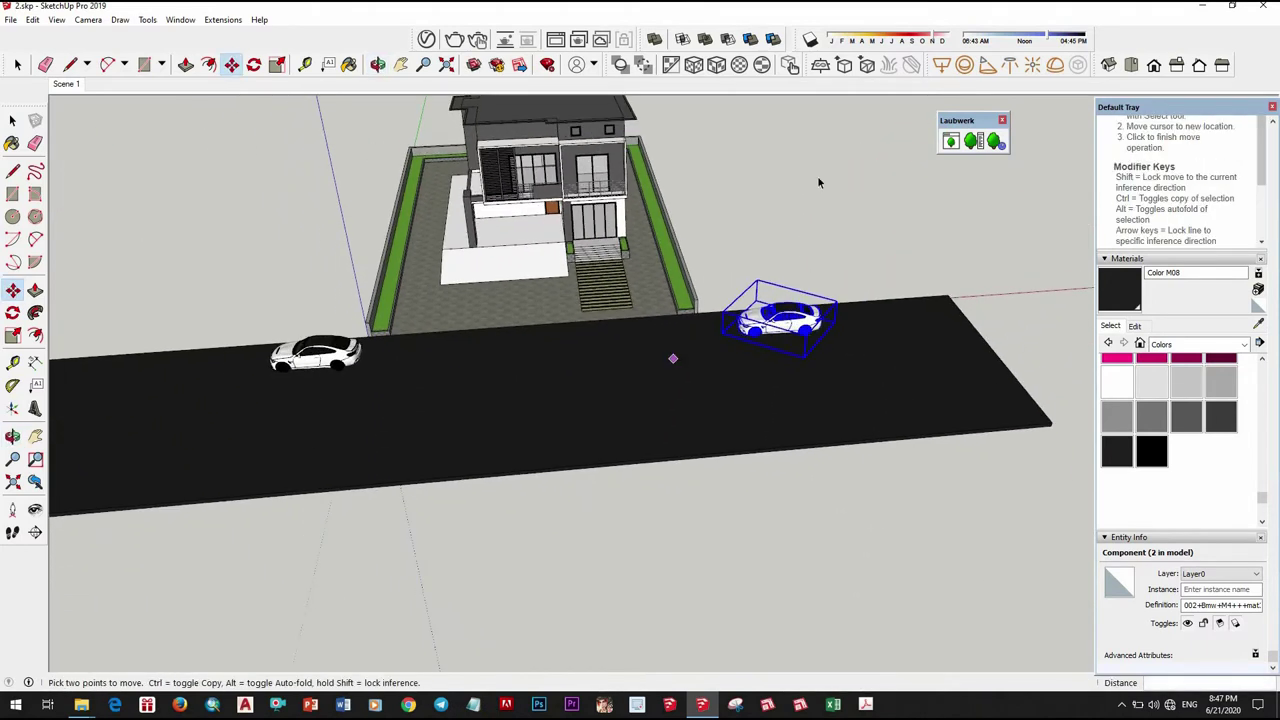
{"action": "key", "text": "space"}
{"action": "left_click", "coordinate": [929, 491]}
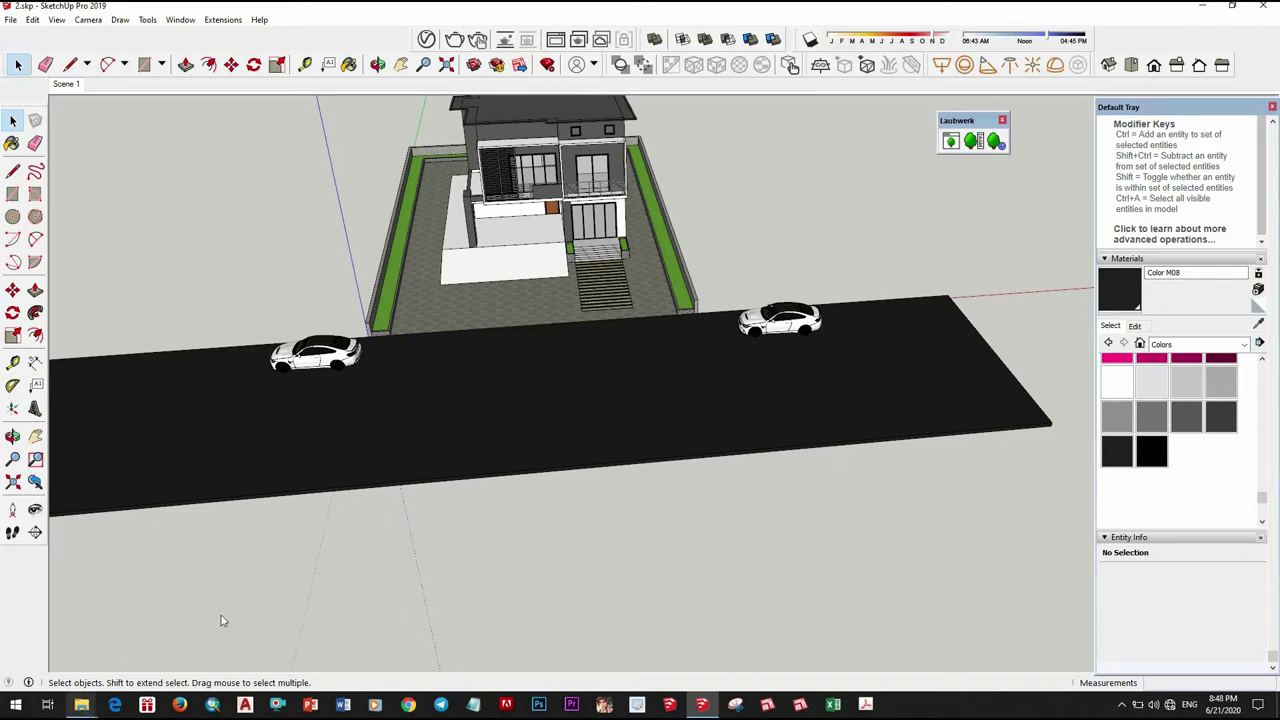
Drag the 006+porsche+cayenne .skp file from Downloads into SketchUp and drop it on the road.
{"action": "left_click", "coordinate": [215, 635]}
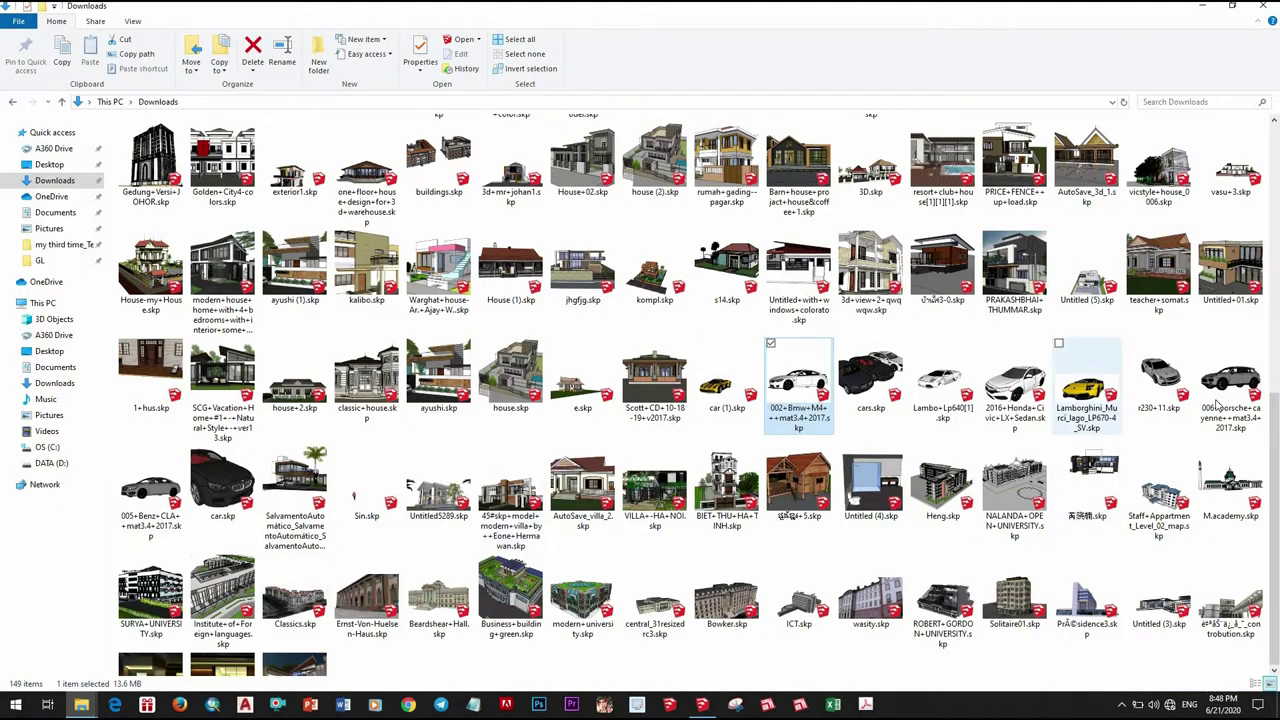
{"action": "left_click", "coordinate": [1237, 381]}
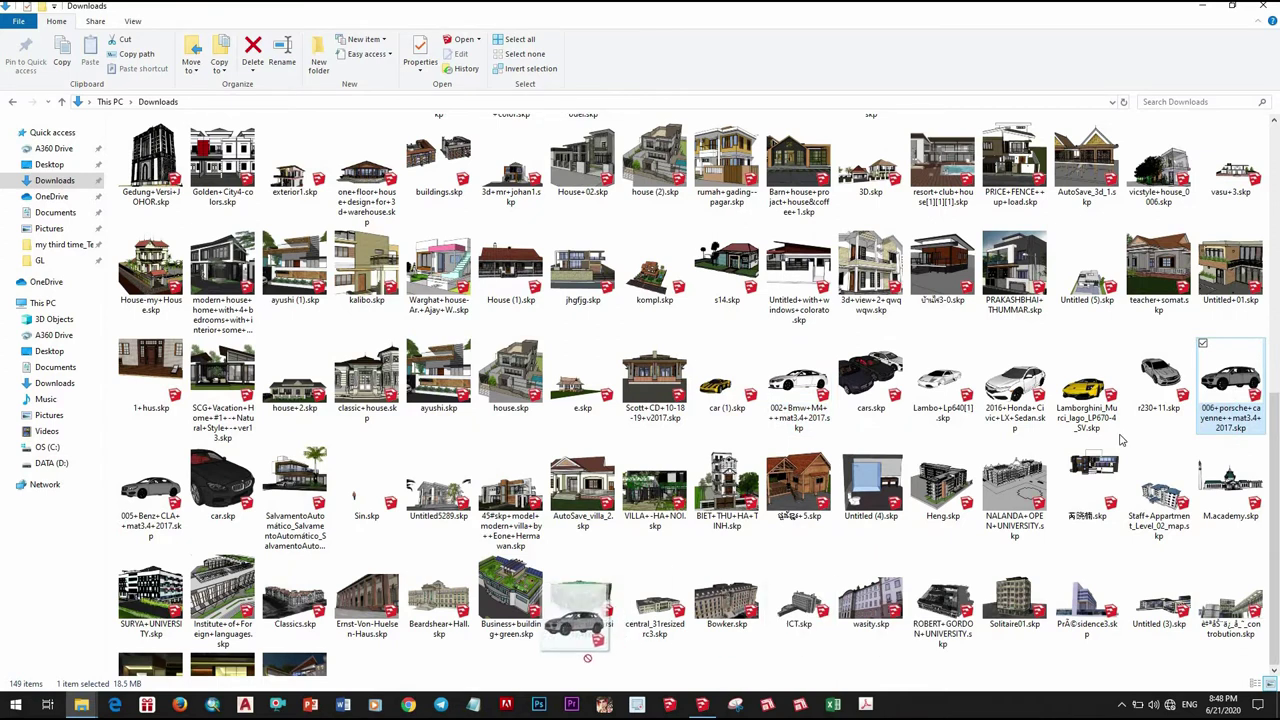
{"action": "left_click_drag", "start_coordinate": [1121, 440], "coordinate": [1176, 437]}
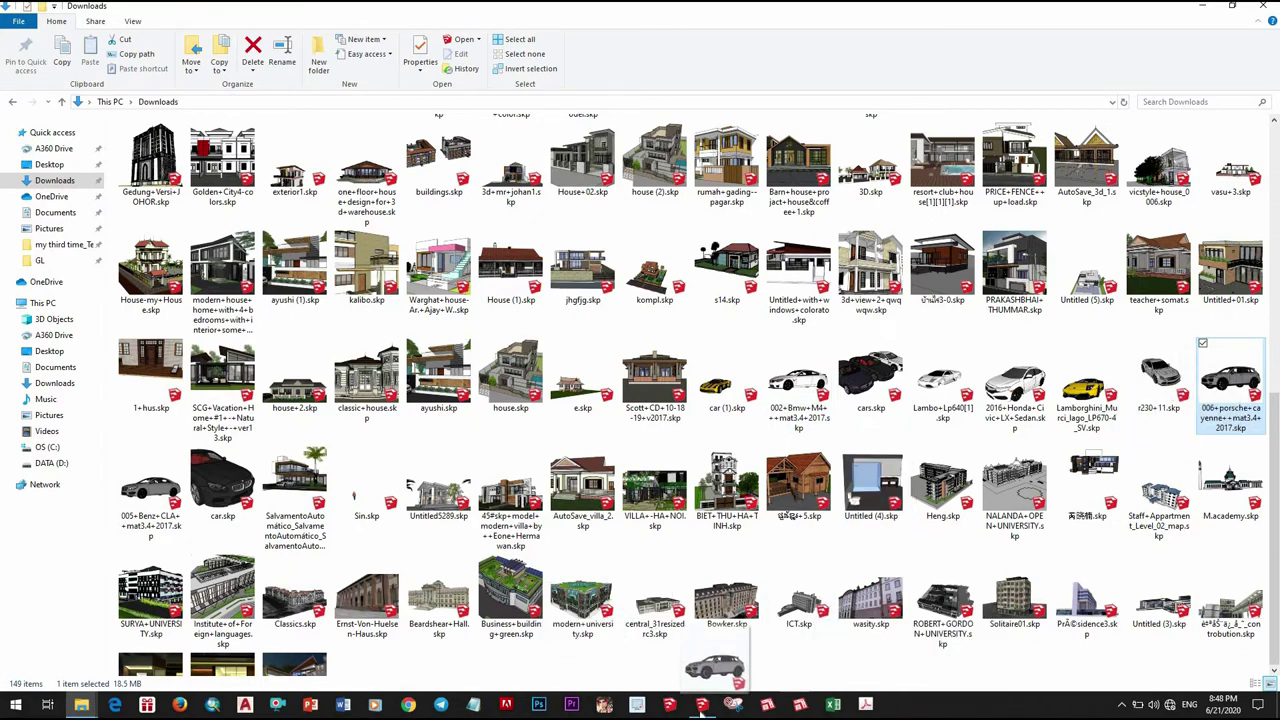
{"action": "left_click_drag", "start_coordinate": [714, 680], "coordinate": [700, 700]}
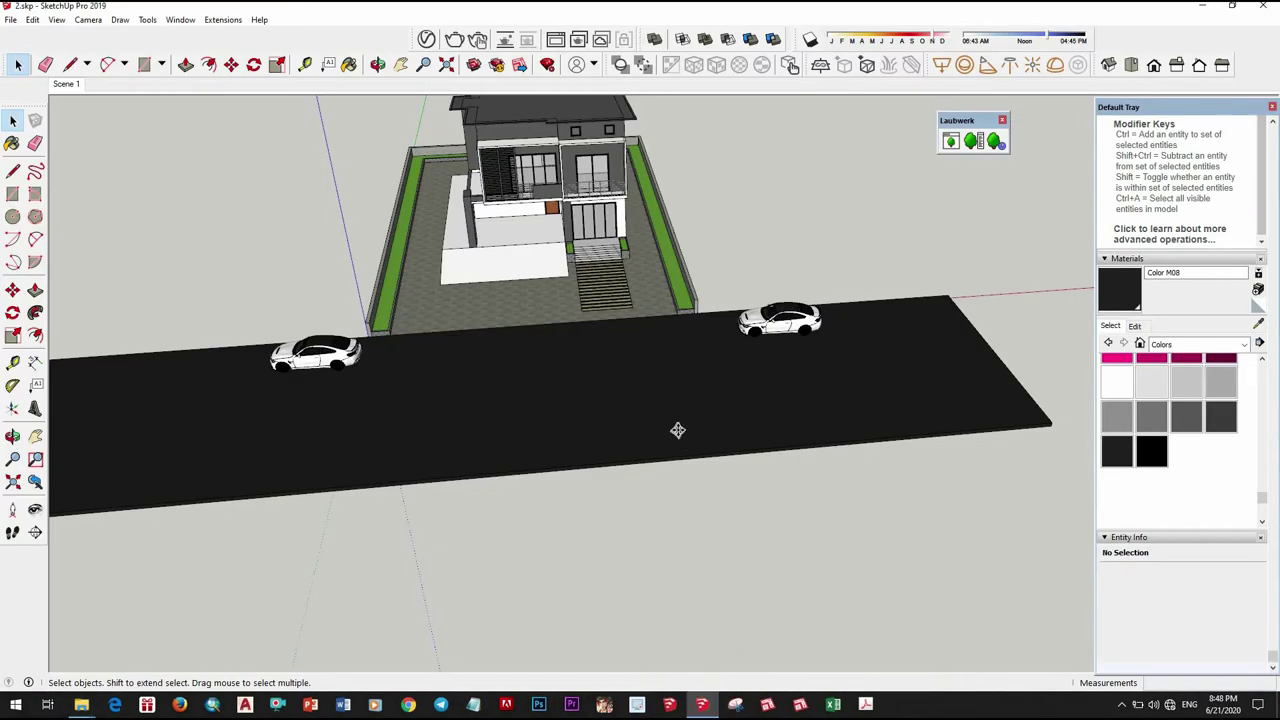
{"action": "left_click_drag", "start_coordinate": [677, 430], "coordinate": [678, 429]}
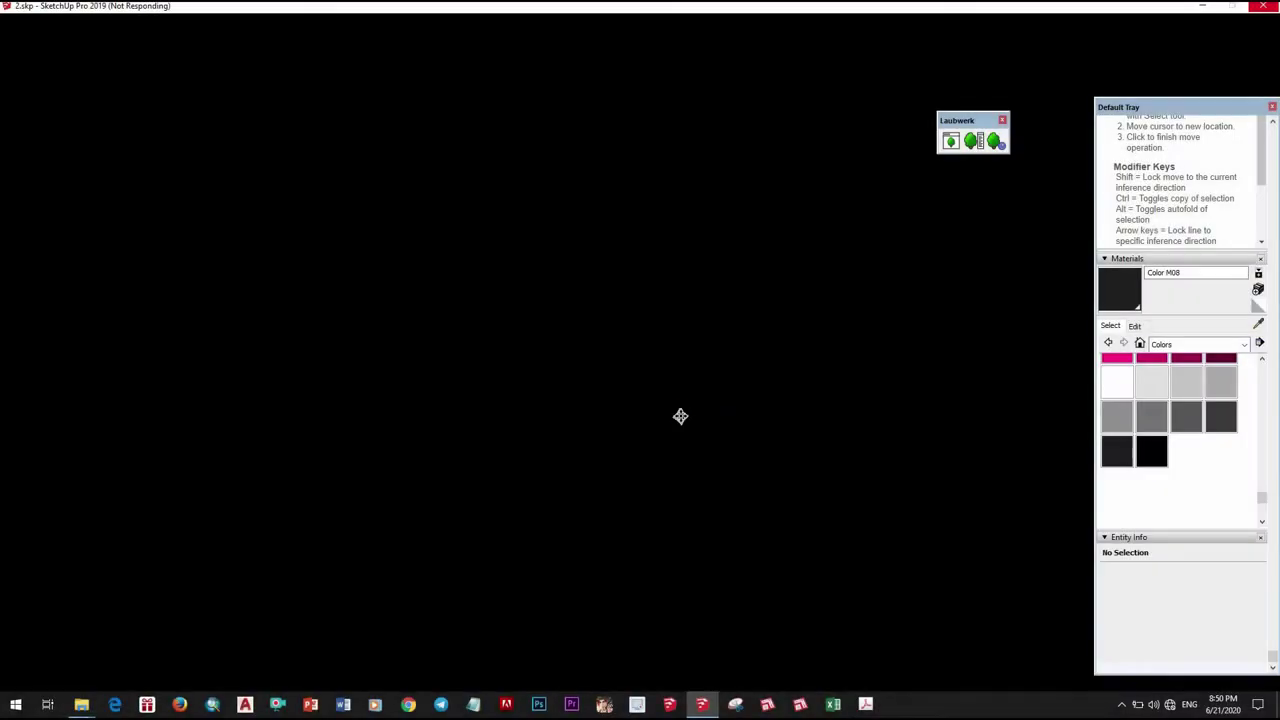
{"action": "scroll", "coordinate": [680, 416], "scroll_direction": "up", "scroll_amount": 1}
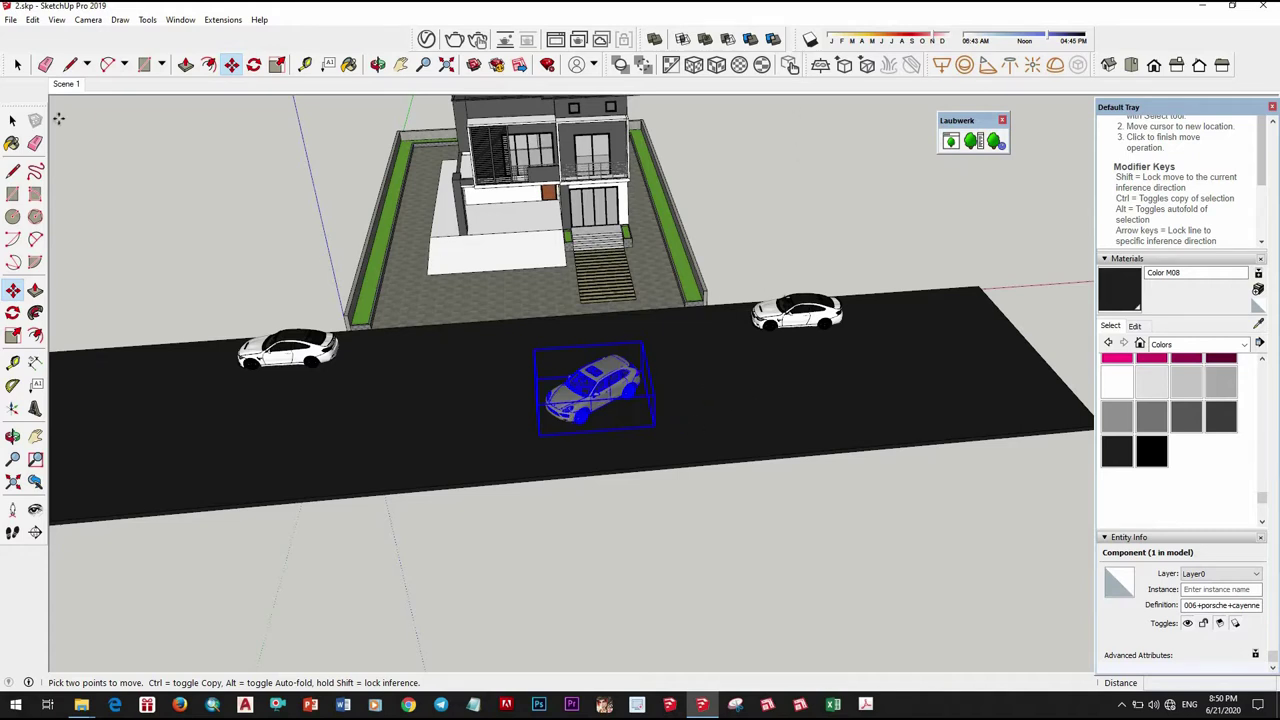
Rotate the Porsche Cayenne so it lies along the road.
{"action": "key", "text": "space"}
{"action": "scroll", "coordinate": [670, 352], "scroll_direction": "up", "scroll_amount": 3}
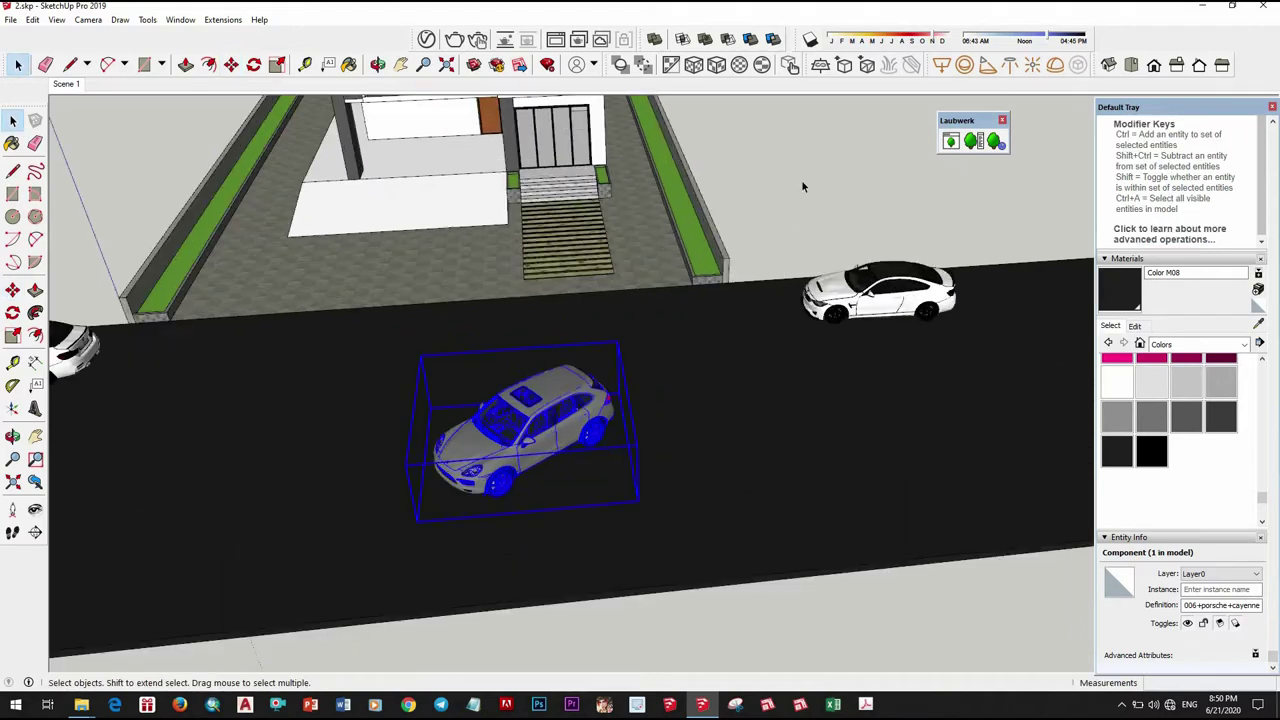
{"action": "middle_click_drag", "start_coordinate": [592, 366], "coordinate": [570, 360]}
{"action": "scroll", "coordinate": [570, 350], "scroll_direction": "up", "scroll_amount": 3}
{"action": "scroll", "coordinate": [570, 340], "scroll_direction": "up", "scroll_amount": 2}
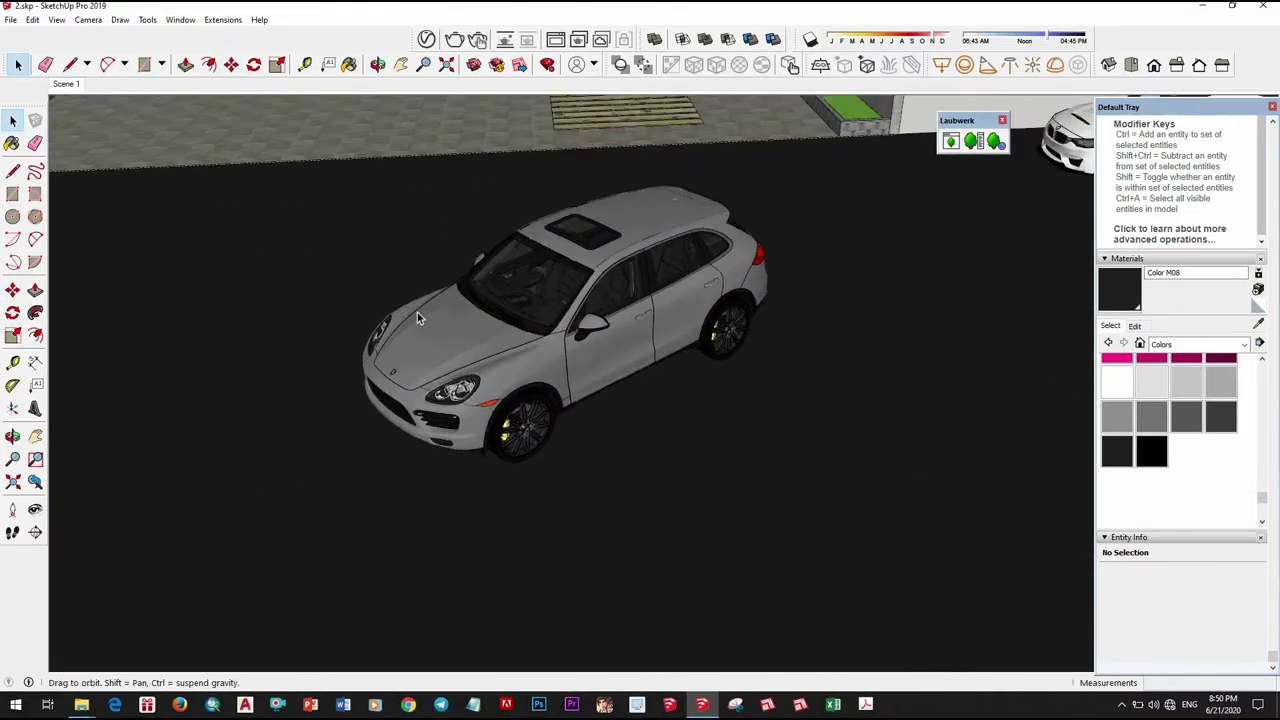
{"action": "middle_click_drag", "start_coordinate": [417, 312], "coordinate": [597, 291]}
{"action": "scroll", "coordinate": [610, 340], "scroll_direction": "down", "scroll_amount": 3}
{"action": "left_click", "coordinate": [614, 358]}
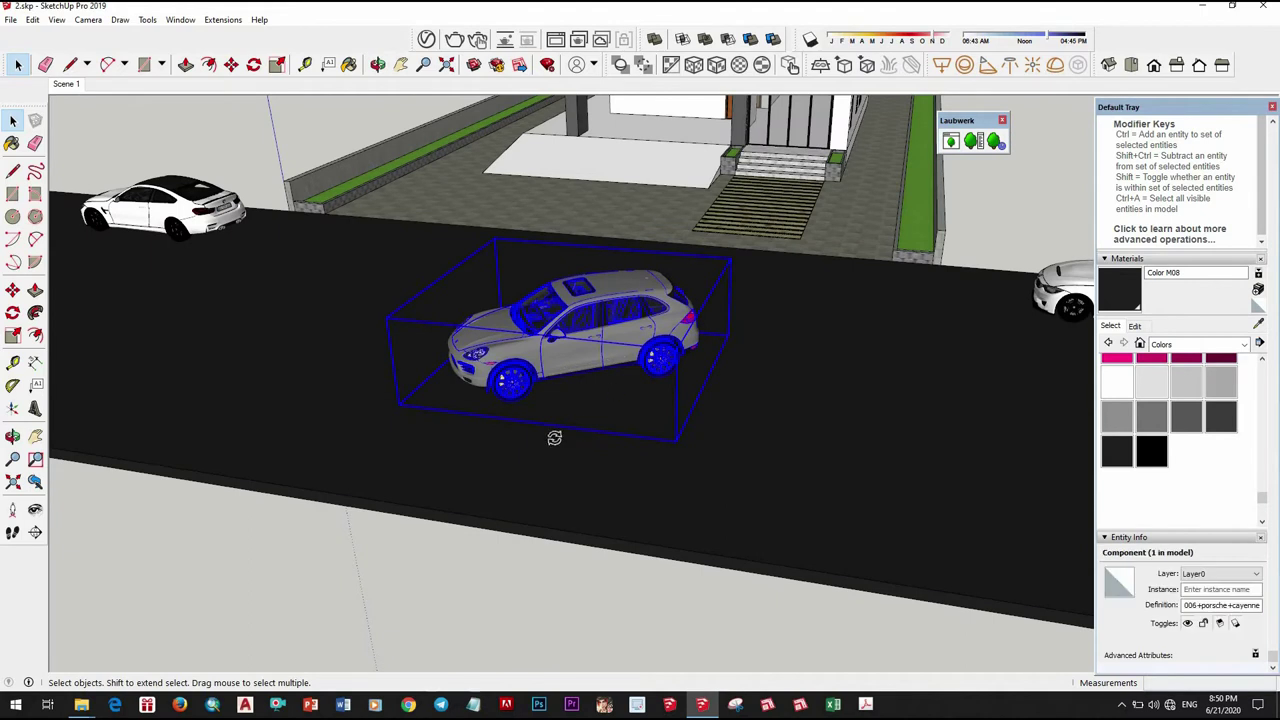
{"action": "key", "text": "q"}
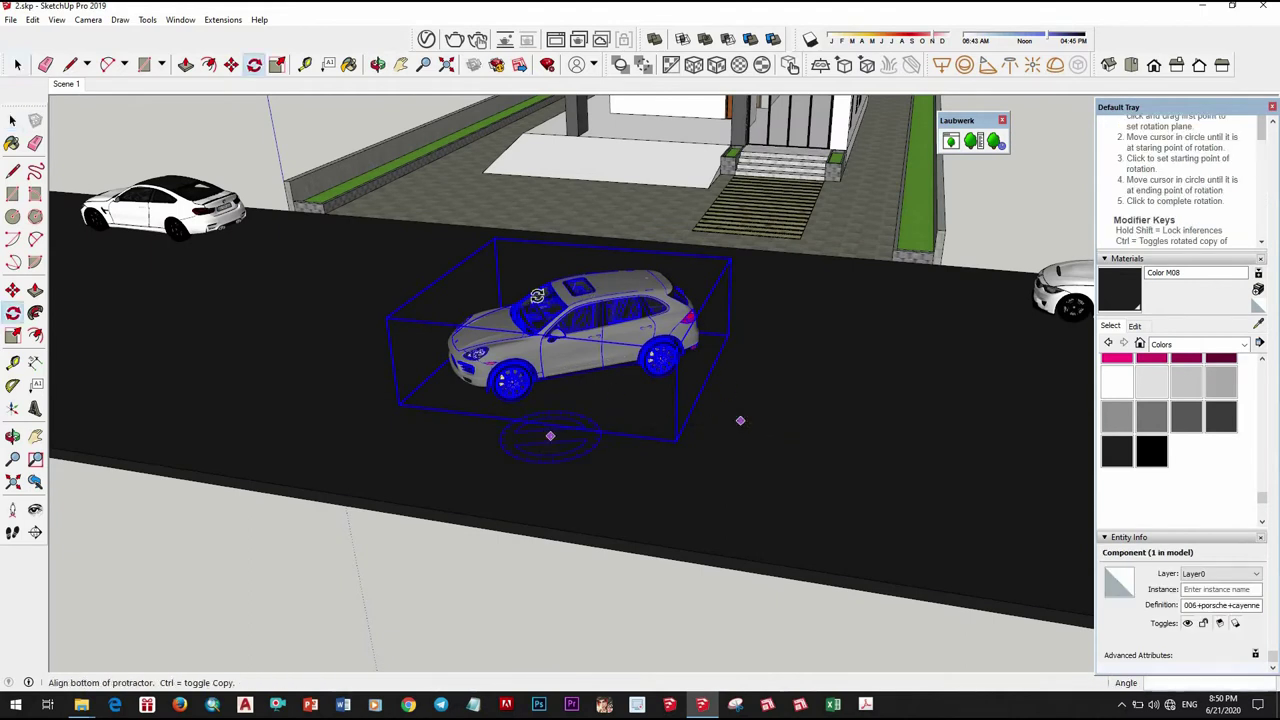
{"action": "left_click", "coordinate": [537, 296]}
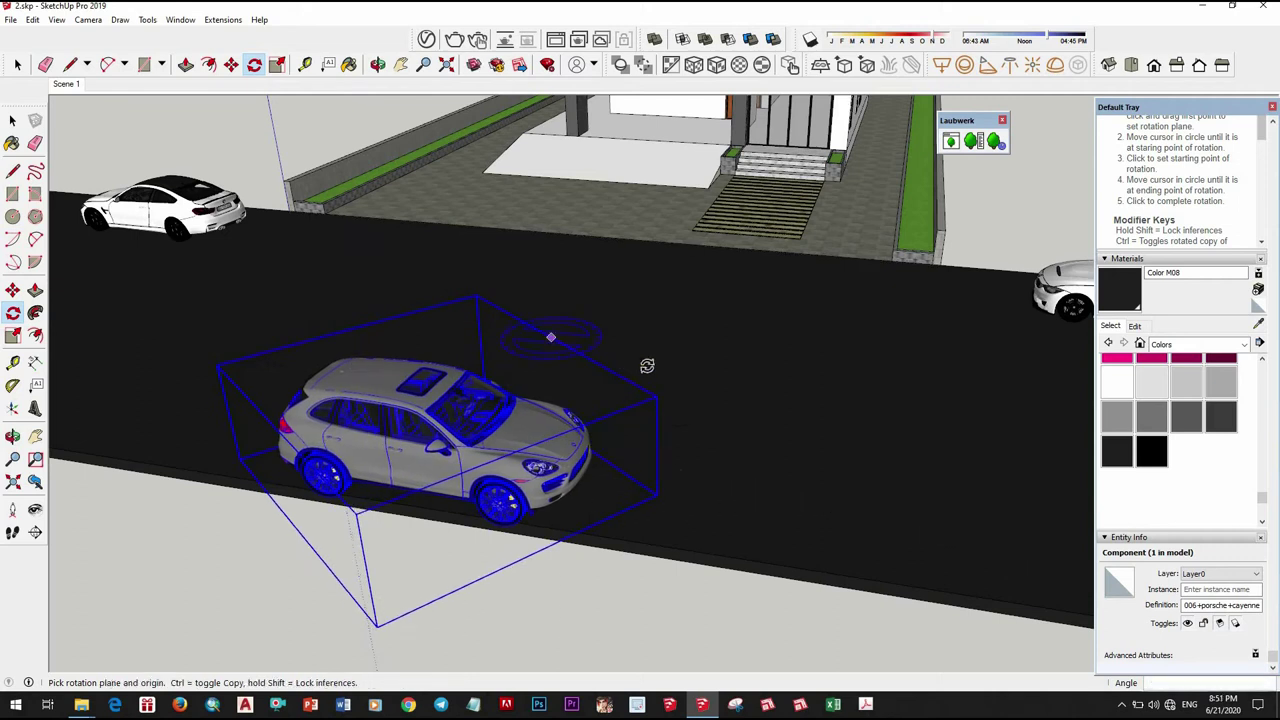
{"action": "scroll", "coordinate": [647, 366], "scroll_direction": "down", "scroll_amount": 4}
{"action": "key", "text": "space"}
Move the Porsche left along the road and place a Ctrl-copy of it.
{"action": "key", "text": "m"}
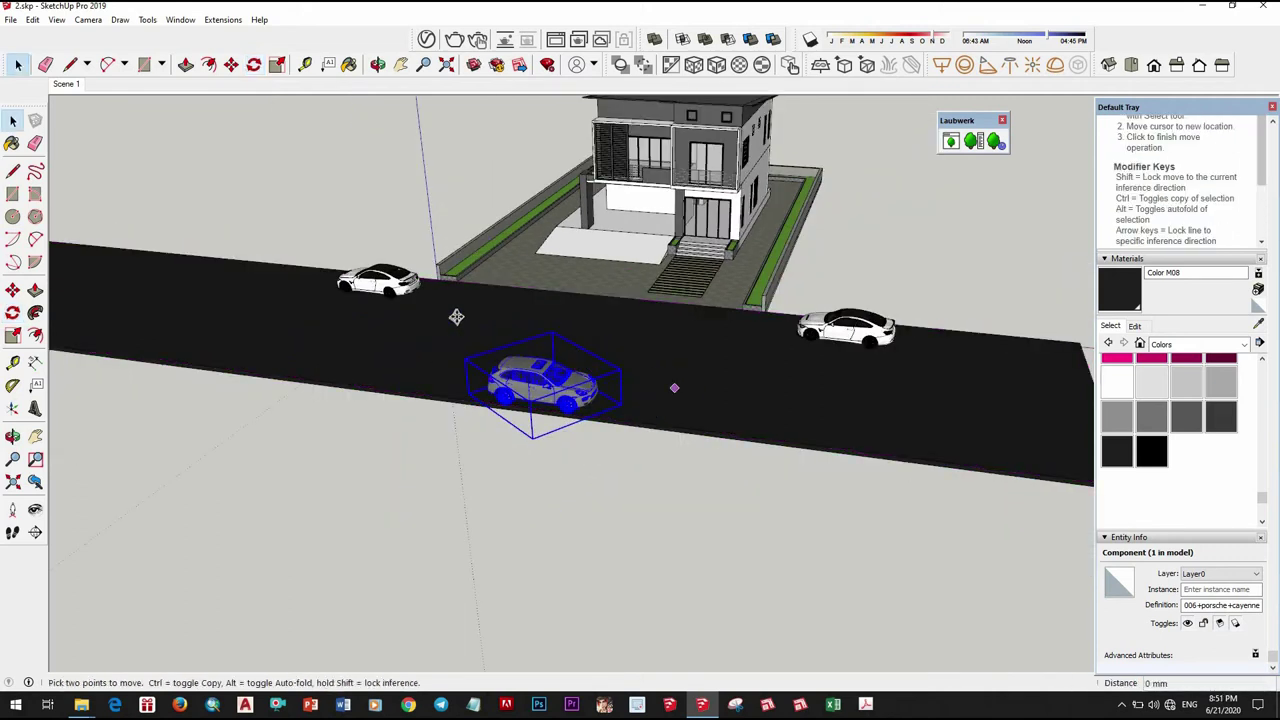
{"action": "left_click", "coordinate": [514, 386]}
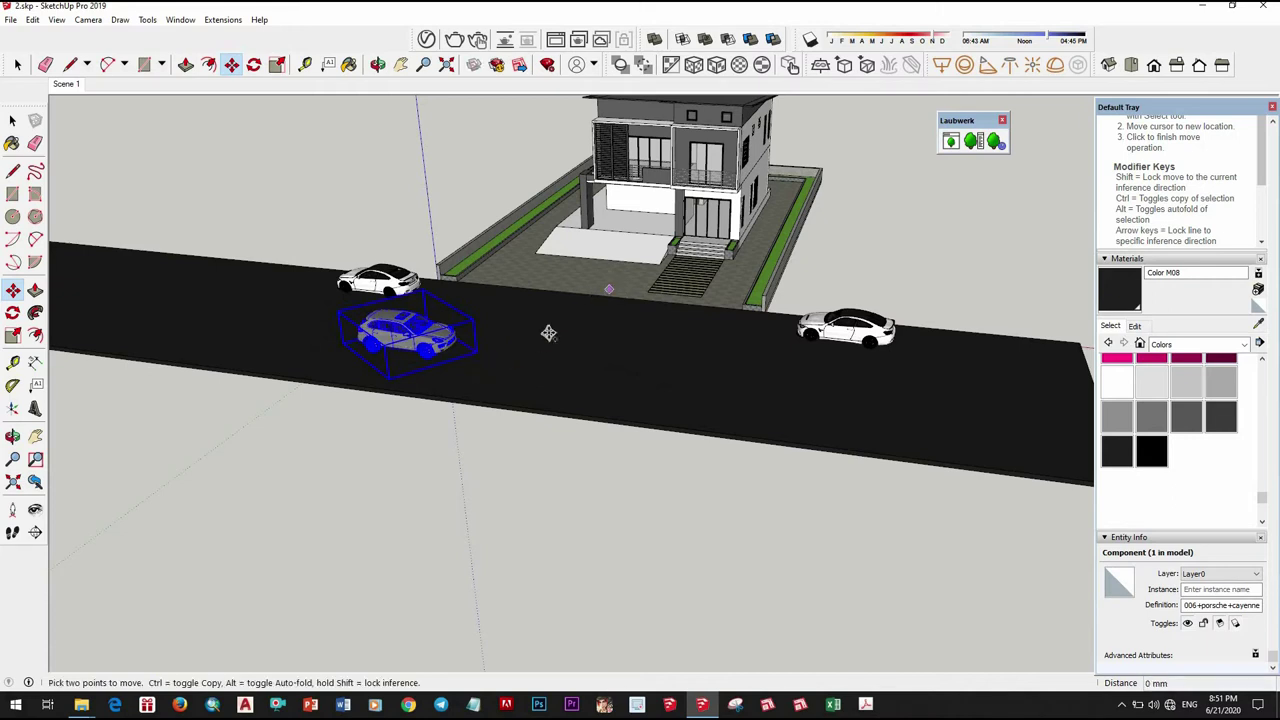
{"action": "scroll", "coordinate": [428, 342], "scroll_direction": "up", "scroll_amount": 2}
{"action": "scroll", "coordinate": [500, 346], "scroll_direction": "up", "scroll_amount": 2}
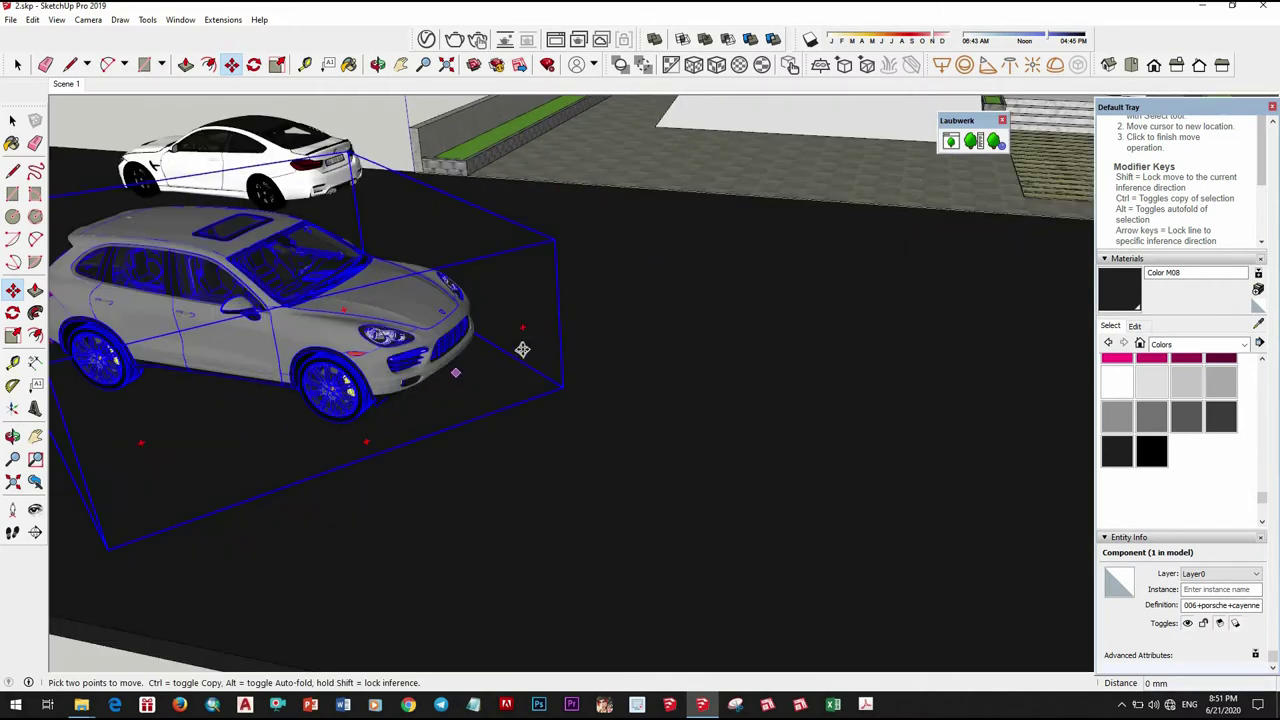
{"action": "scroll", "coordinate": [617, 285], "scroll_direction": "down", "scroll_amount": 3}
{"action": "scroll", "coordinate": [511, 411], "scroll_direction": "down", "scroll_amount": 2}
{"action": "key", "text": "ctrl"}
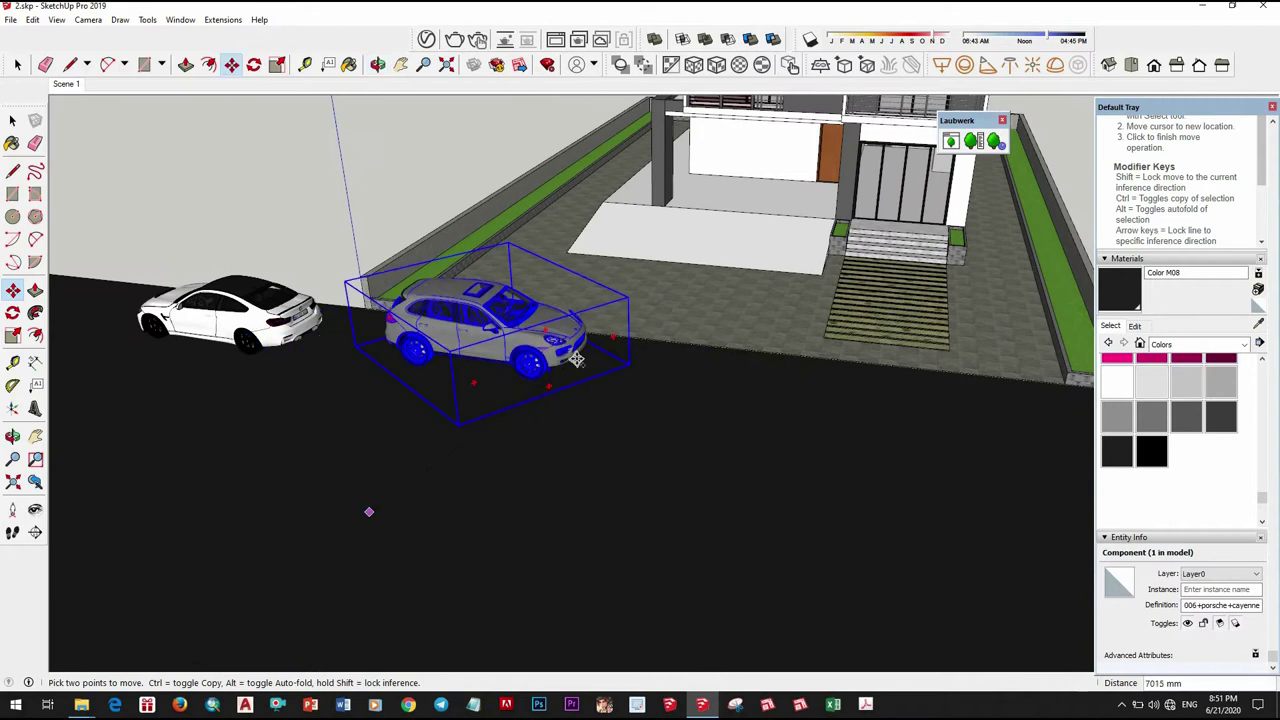
{"action": "left_click", "coordinate": [366, 514]}
Rotate the copied Porsche 90° and move it into the carport.
{"action": "key", "text": "space"}
{"action": "left_click", "coordinate": [660, 376]}
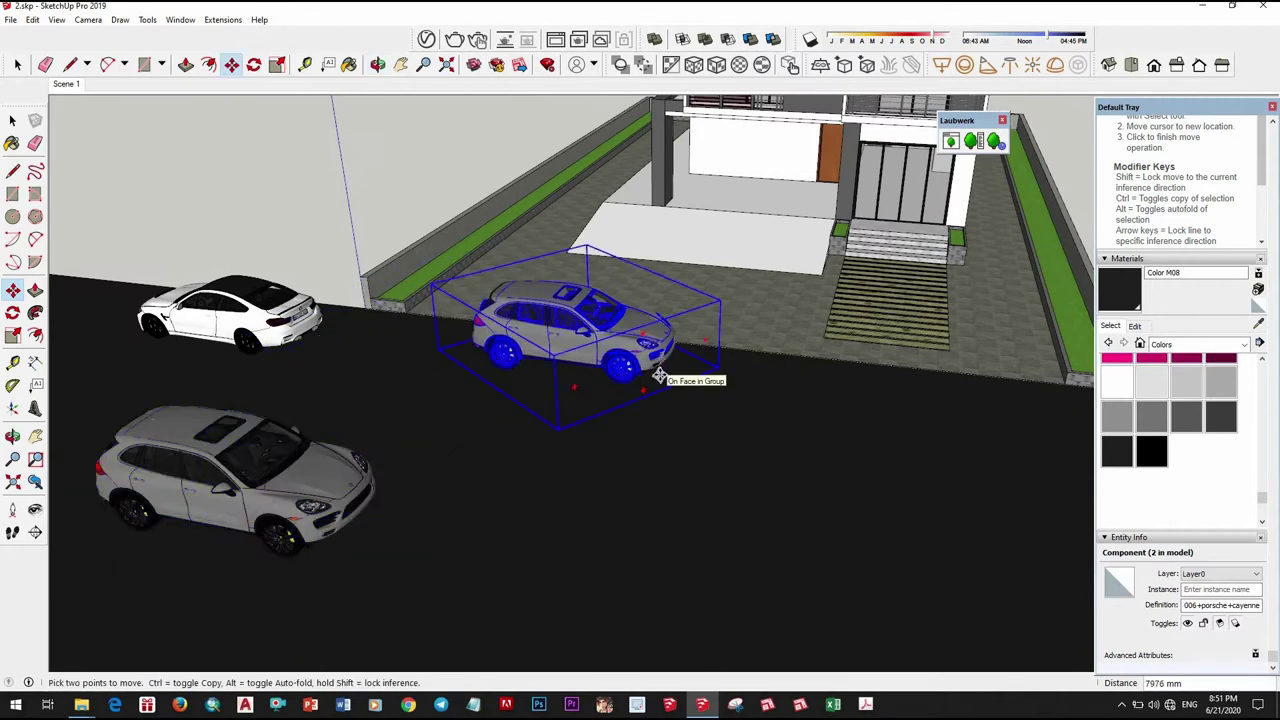
{"action": "key", "text": "q"}
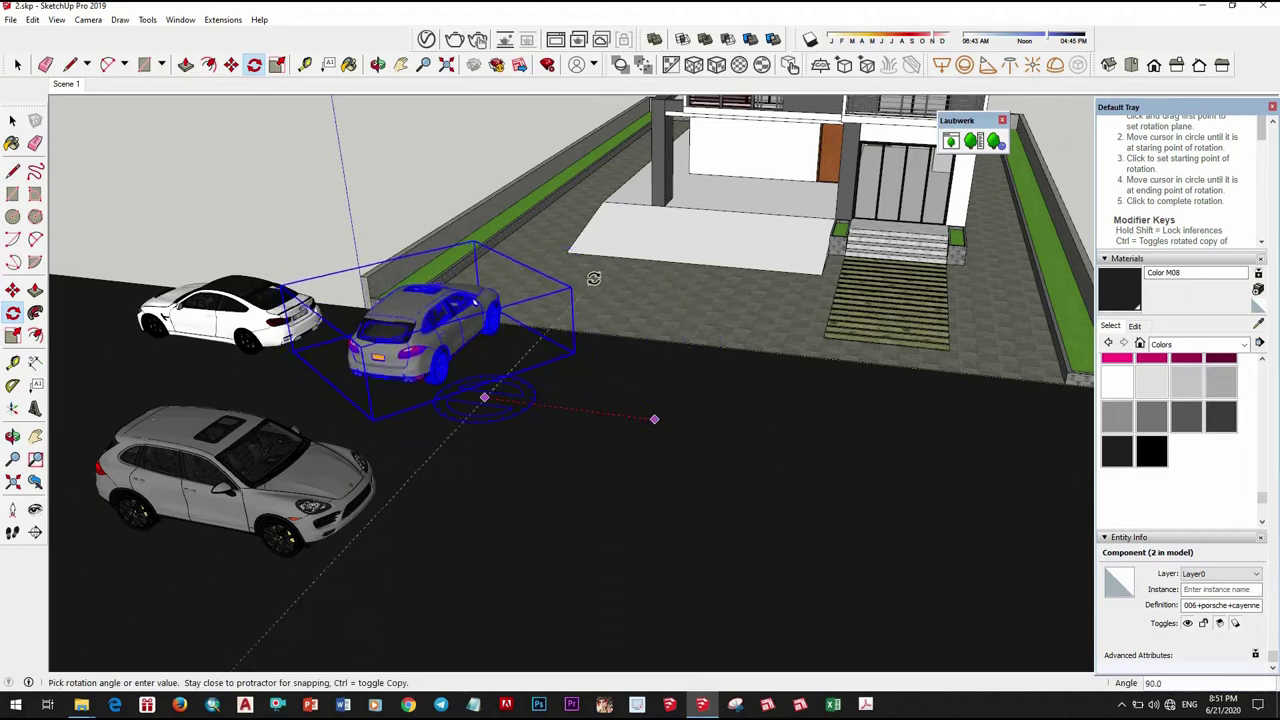
{"action": "key", "text": "m"}
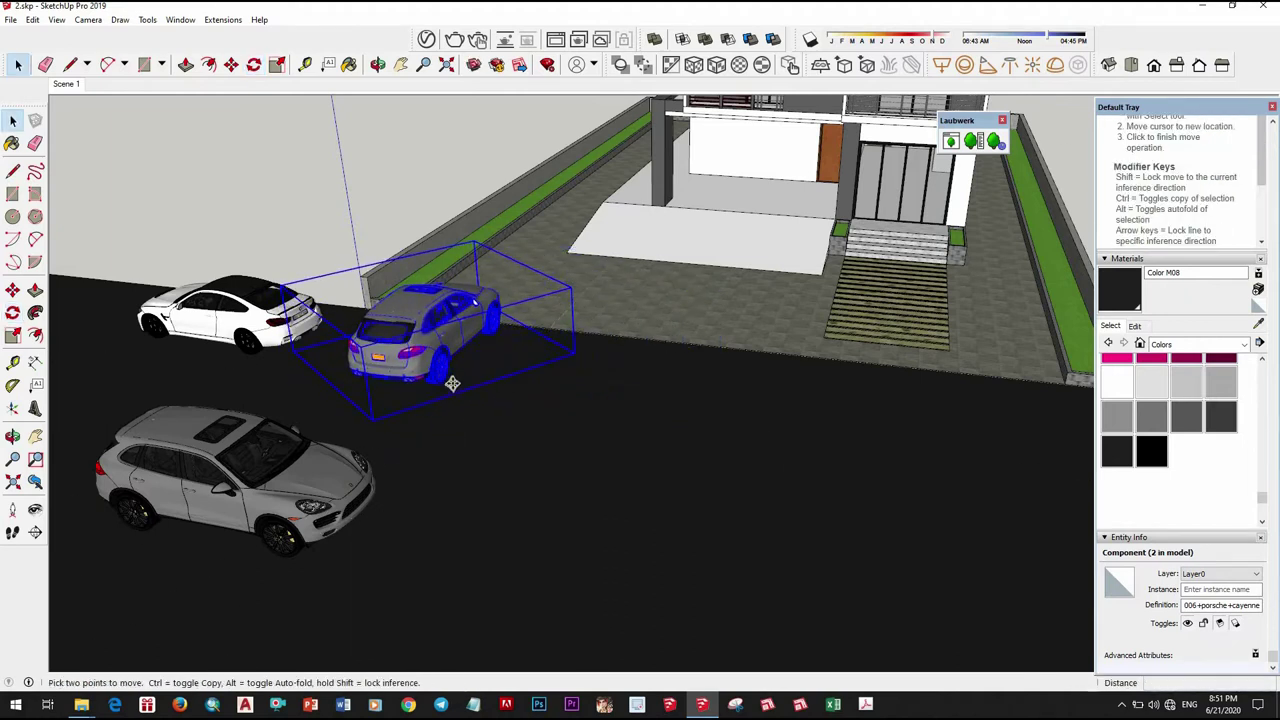
{"action": "scroll", "coordinate": [494, 323], "scroll_direction": "up", "scroll_amount": 3}
{"action": "scroll", "coordinate": [514, 310], "scroll_direction": "up", "scroll_amount": 3}
{"action": "left_click", "coordinate": [514, 310]}
{"action": "scroll", "coordinate": [700, 254], "scroll_direction": "down", "scroll_amount": 5}
{"action": "middle_click_drag", "start_coordinate": [700, 254], "coordinate": [620, 334]}
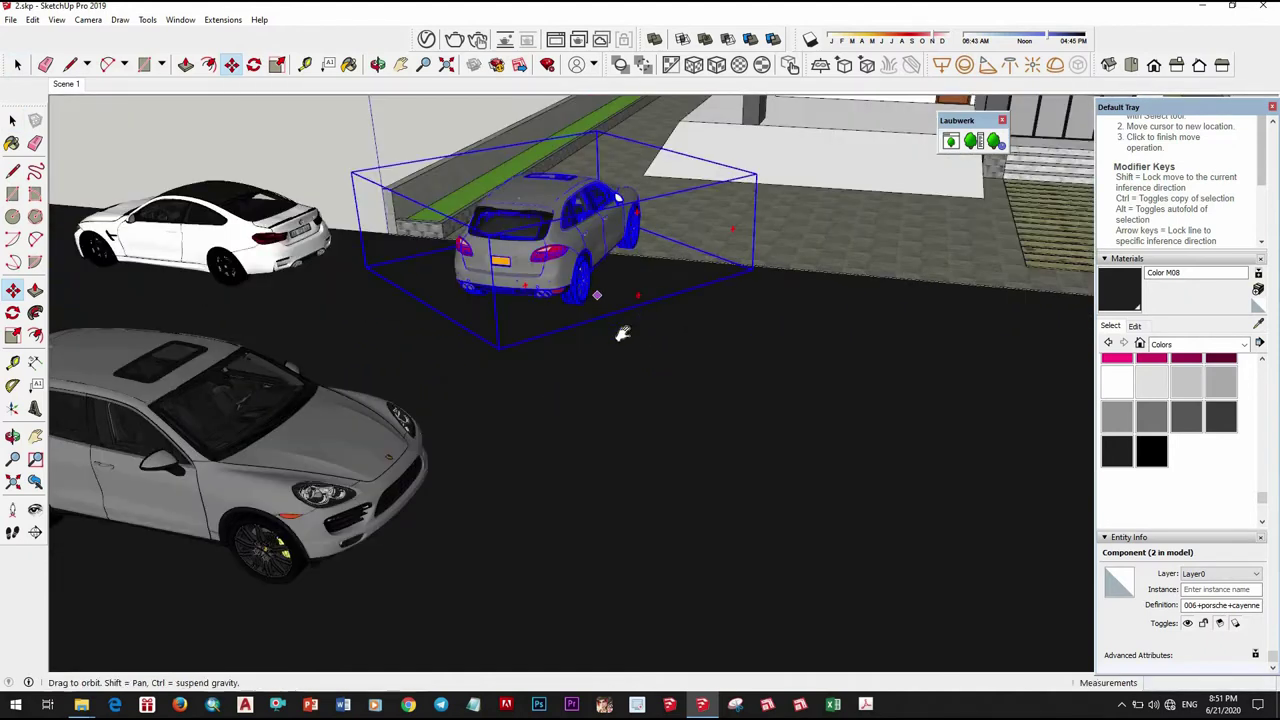
{"action": "scroll", "coordinate": [731, 243], "scroll_direction": "down", "scroll_amount": 3}
{"action": "scroll", "coordinate": [738, 248], "scroll_direction": "up", "scroll_amount": 2}
{"action": "scroll", "coordinate": [739, 249], "scroll_direction": "up", "scroll_amount": 1}
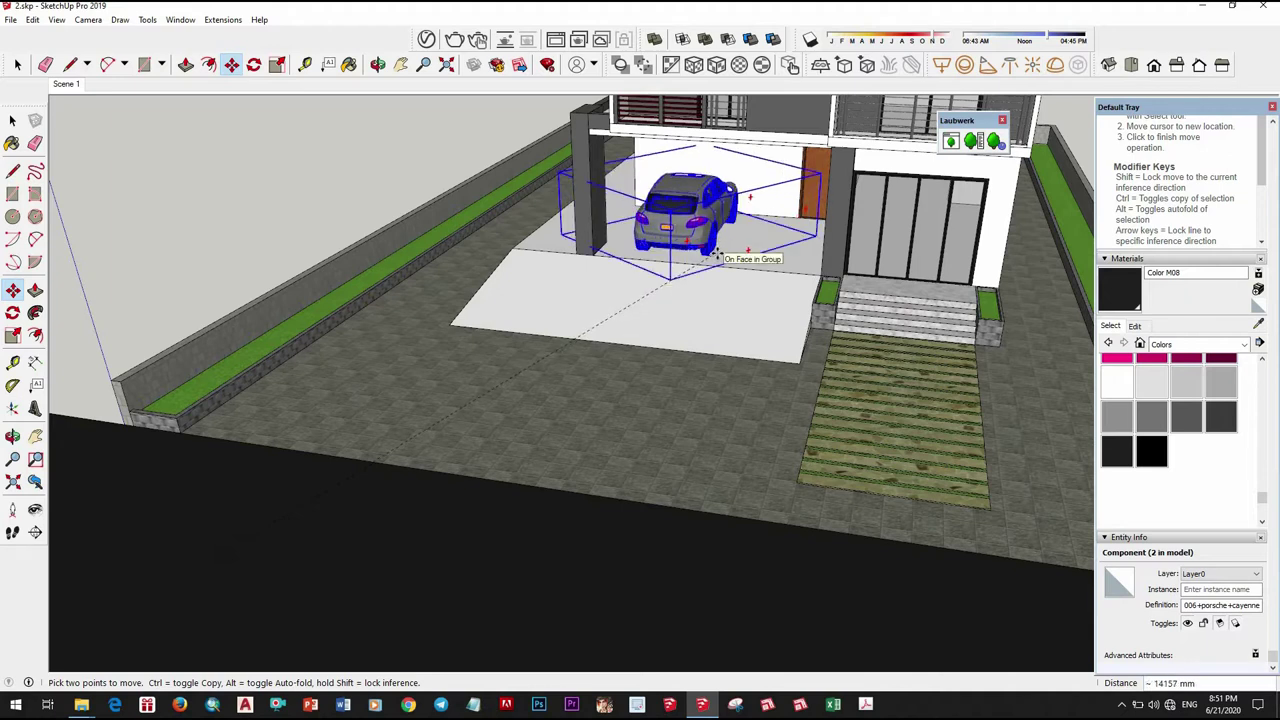
{"action": "scroll", "coordinate": [712, 278], "scroll_direction": "down", "scroll_amount": 5}
{"action": "key", "text": "space"}
Lower the Porsche along the blue axis until its wheels rest on the carport floor.
{"action": "scroll", "coordinate": [728, 160], "scroll_direction": "up", "scroll_amount": 5}
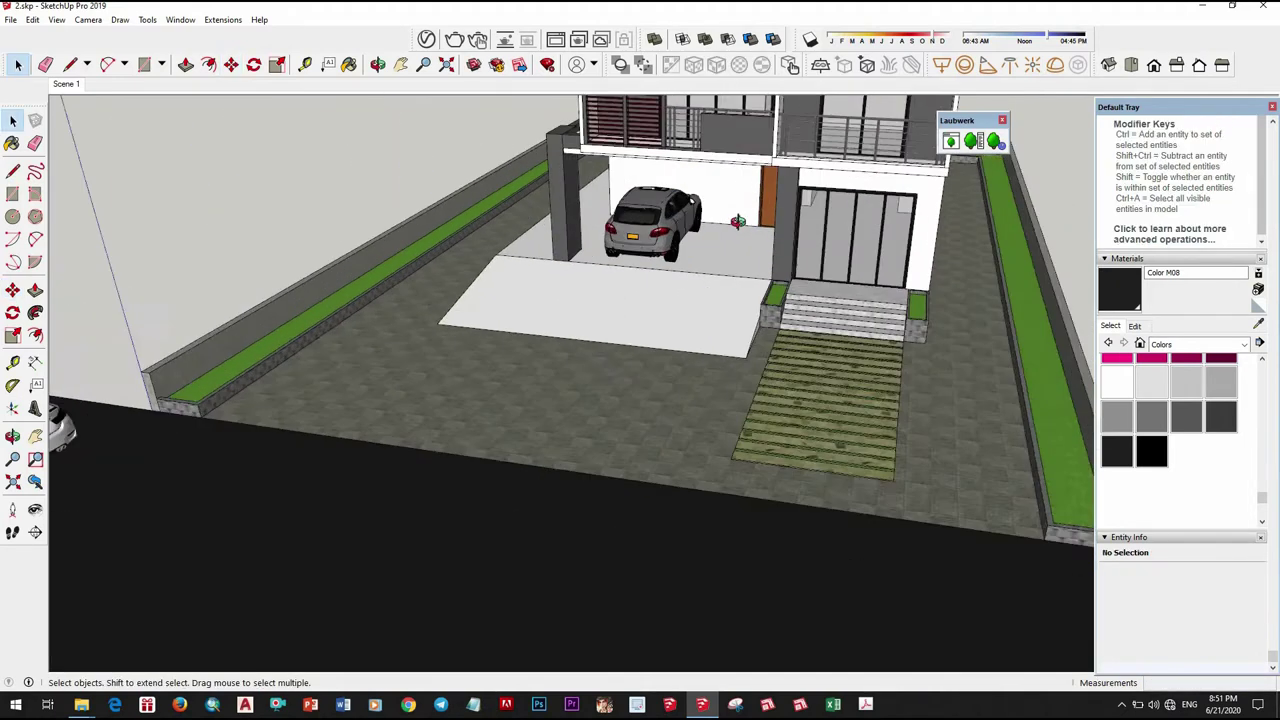
{"action": "scroll", "coordinate": [728, 160], "scroll_direction": "up", "scroll_amount": 3}
{"action": "middle_click_drag", "start_coordinate": [728, 160], "coordinate": [618, 224]}
{"action": "scroll", "coordinate": [657, 226], "scroll_direction": "up", "scroll_amount": 3}
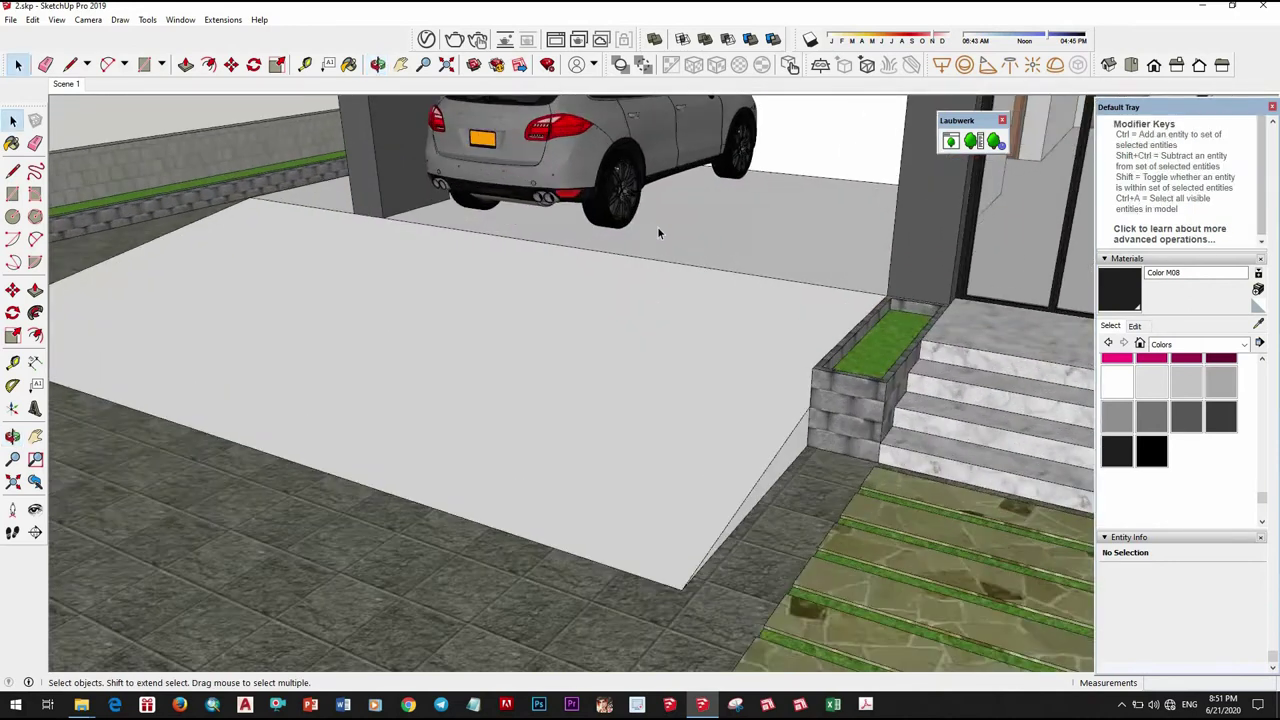
{"action": "scroll", "coordinate": [712, 218], "scroll_direction": "up", "scroll_amount": 3}
{"action": "scroll", "coordinate": [712, 218], "scroll_direction": "down", "scroll_amount": 3}
{"action": "scroll", "coordinate": [669, 235], "scroll_direction": "up", "scroll_amount": 3}
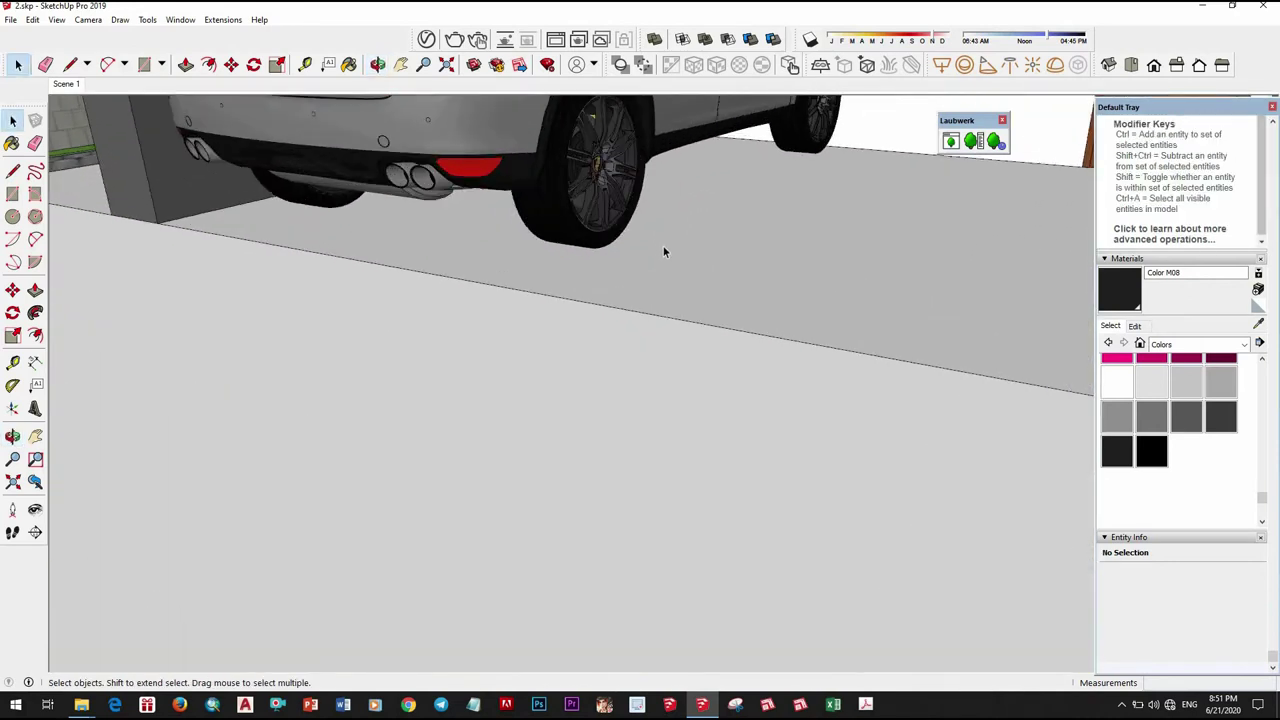
{"action": "left_click", "coordinate": [605, 222]}
{"action": "key", "text": "m"}
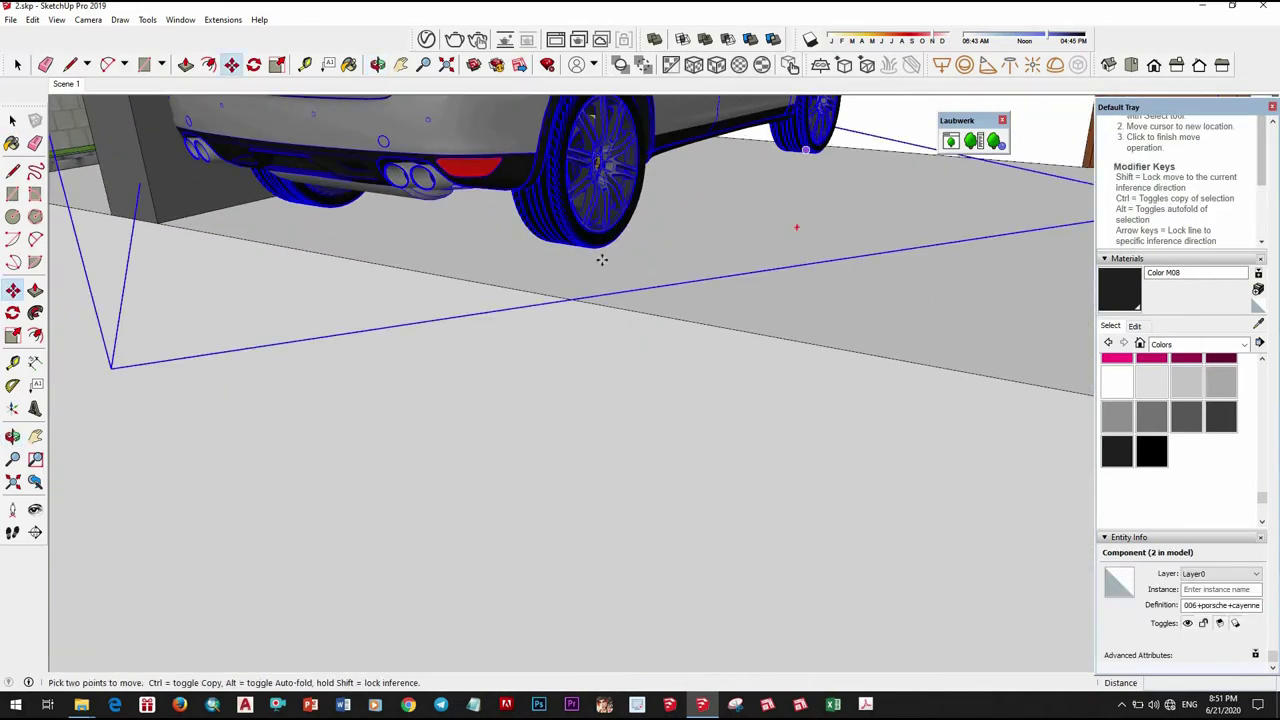
{"action": "scroll", "coordinate": [601, 259], "scroll_direction": "up", "scroll_amount": 2}
{"action": "middle_click_drag", "start_coordinate": [601, 259], "coordinate": [670, 110]}
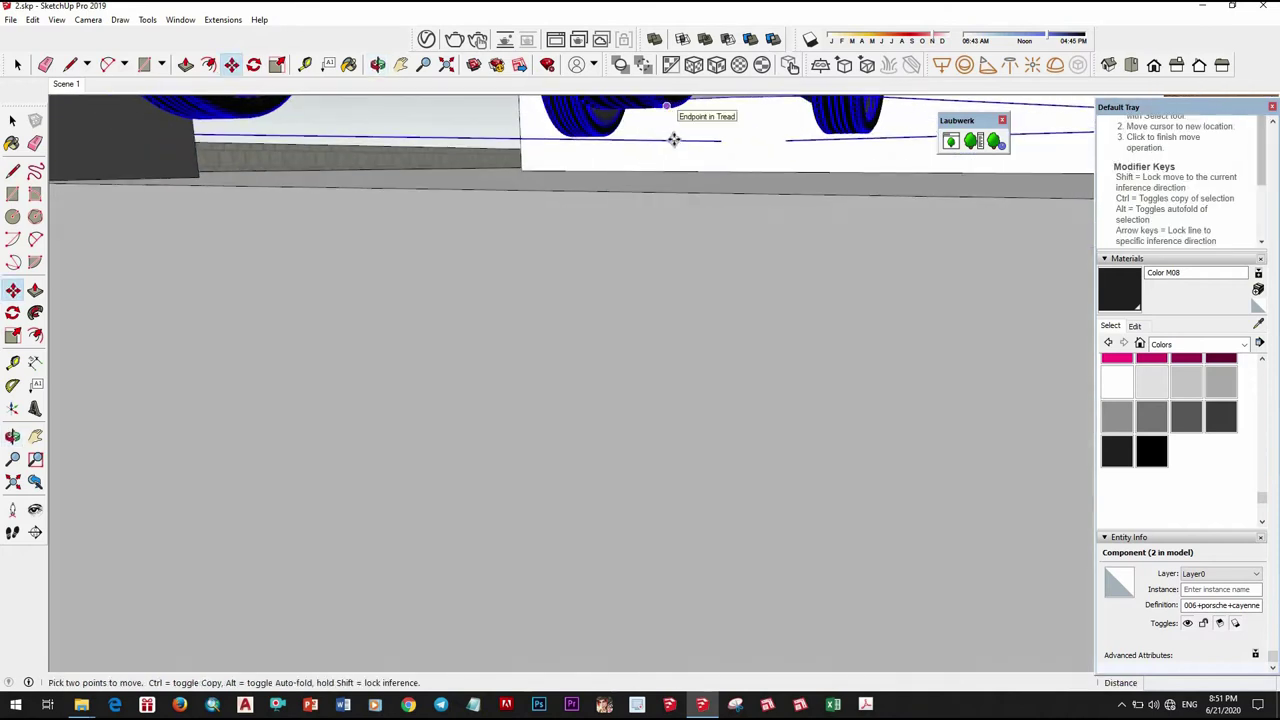
{"action": "left_click", "coordinate": [674, 140]}
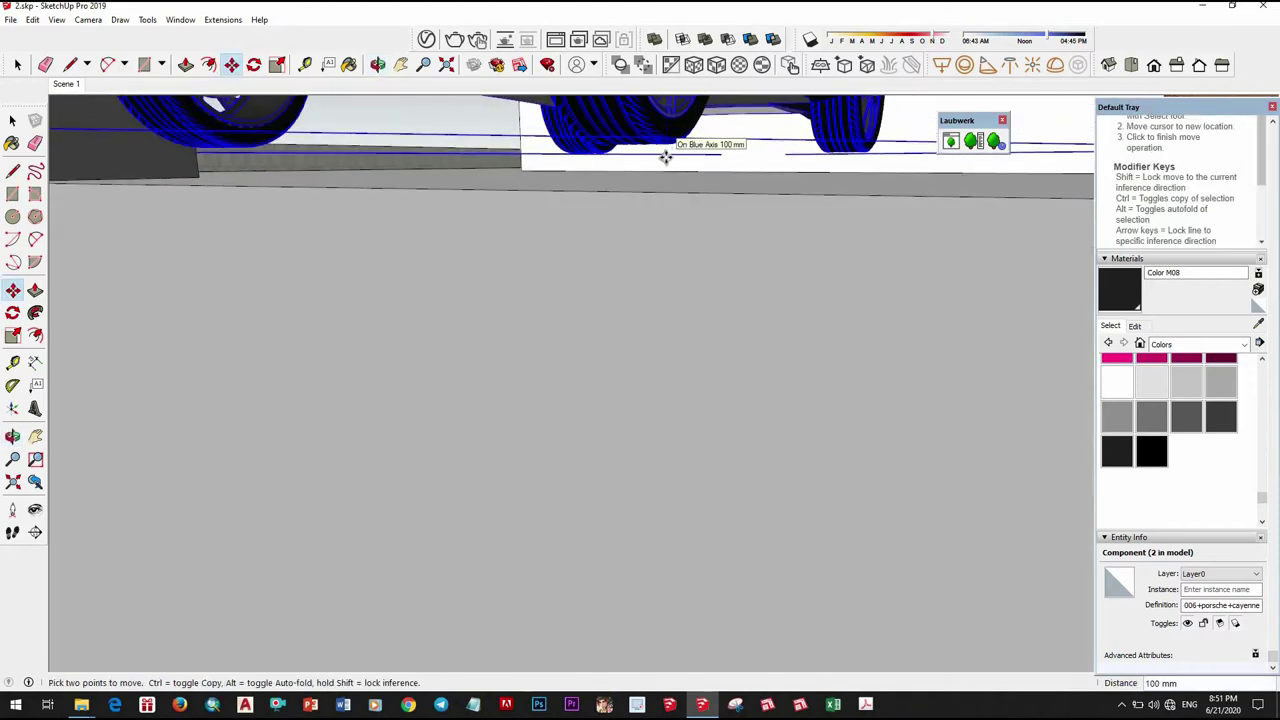
{"action": "left_click", "coordinate": [669, 188]}
{"action": "key", "text": "space"}
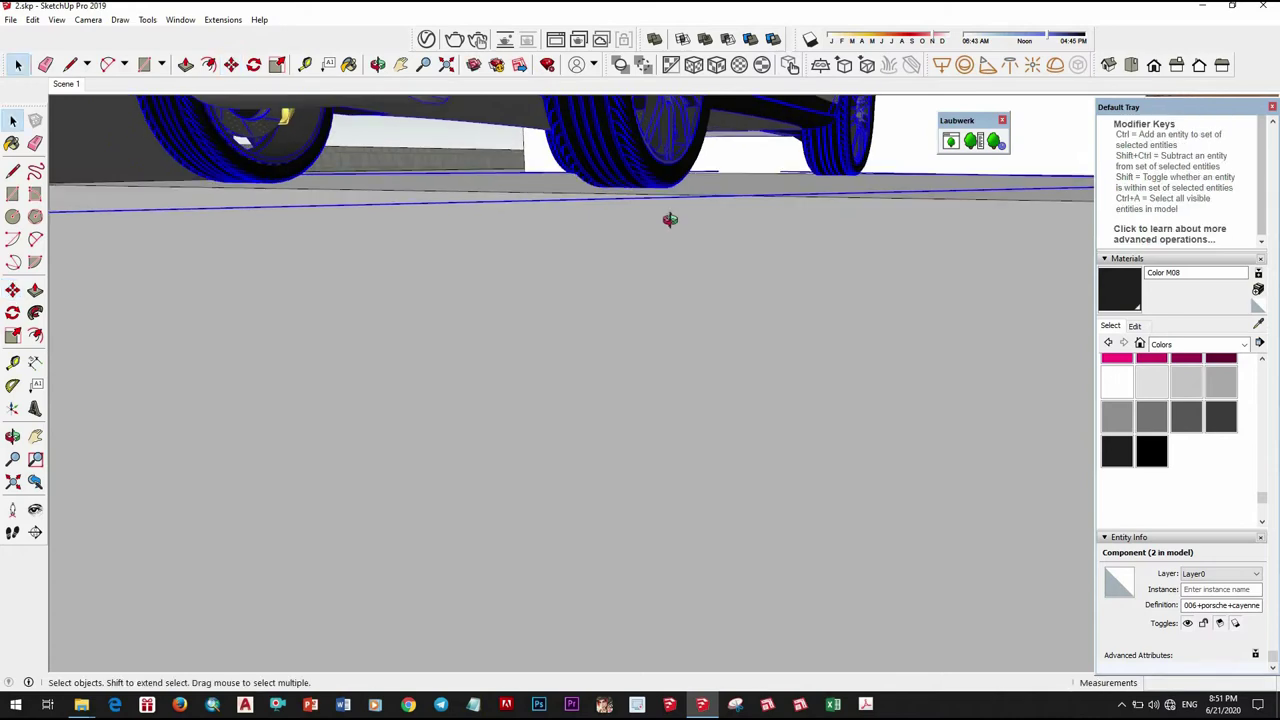
Nudge the Porsche sideways to sit between the carport pillars.
{"action": "mouse_move", "coordinate": [672, 203]}
{"action": "middle_mouse_down"}
{"action": "mouse_move", "coordinate": [708, 326]}
{"action": "mouse_move", "coordinate": [699, 319]}
{"action": "middle_mouse_up"}
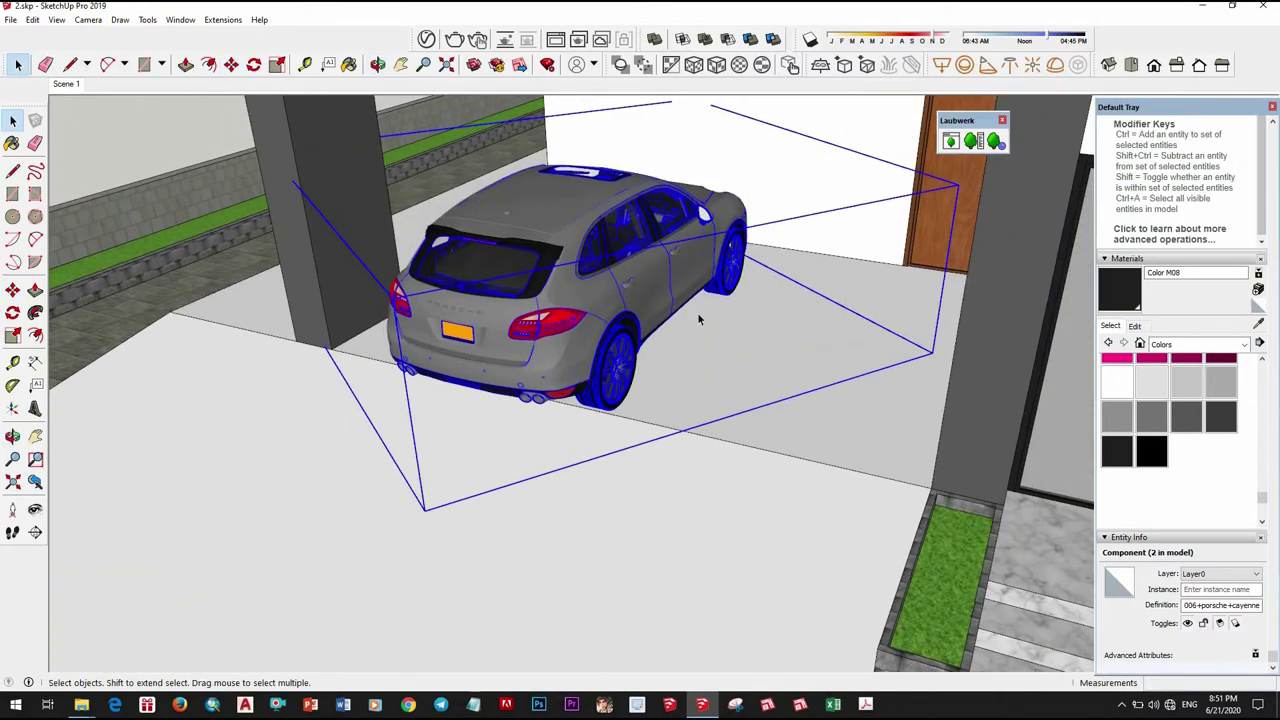
{"action": "mouse_move", "coordinate": [693, 415]}
{"action": "middle_mouse_down"}
{"action": "mouse_move", "coordinate": [802, 400]}
{"action": "mouse_move", "coordinate": [734, 351]}
{"action": "mouse_move", "coordinate": [714, 366]}
{"action": "middle_mouse_up"}
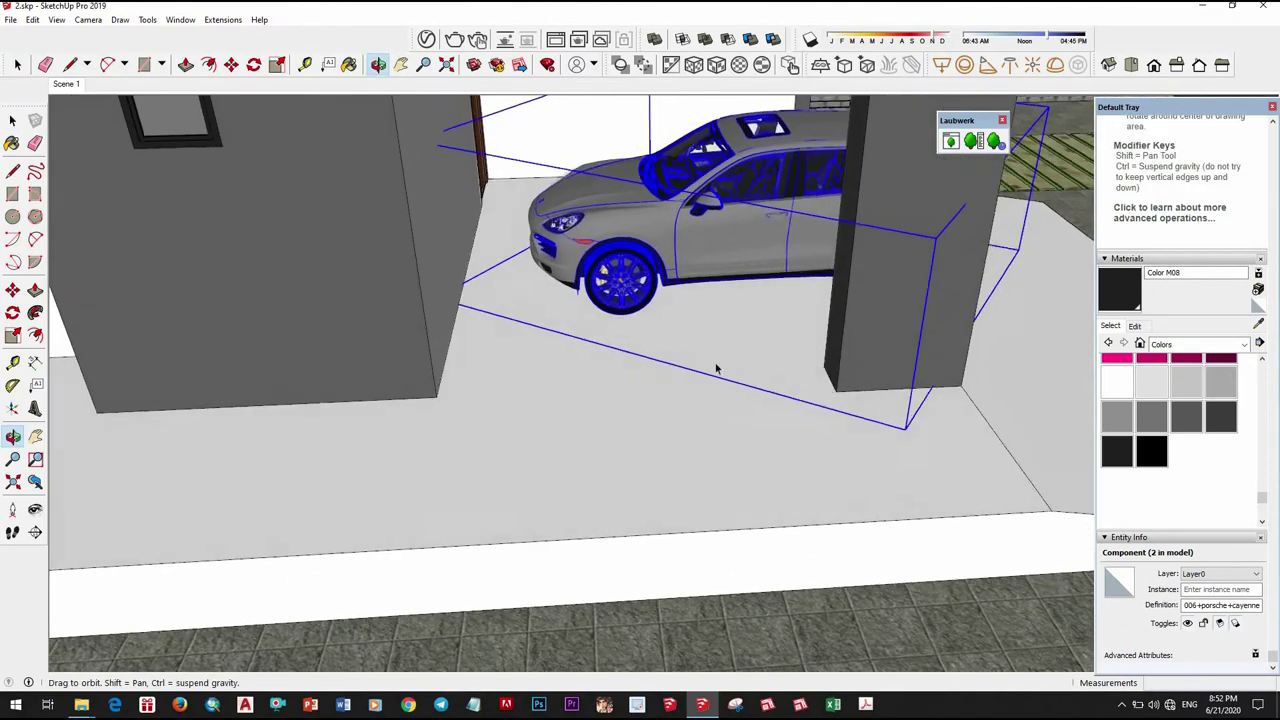
{"action": "key", "text": "m"}
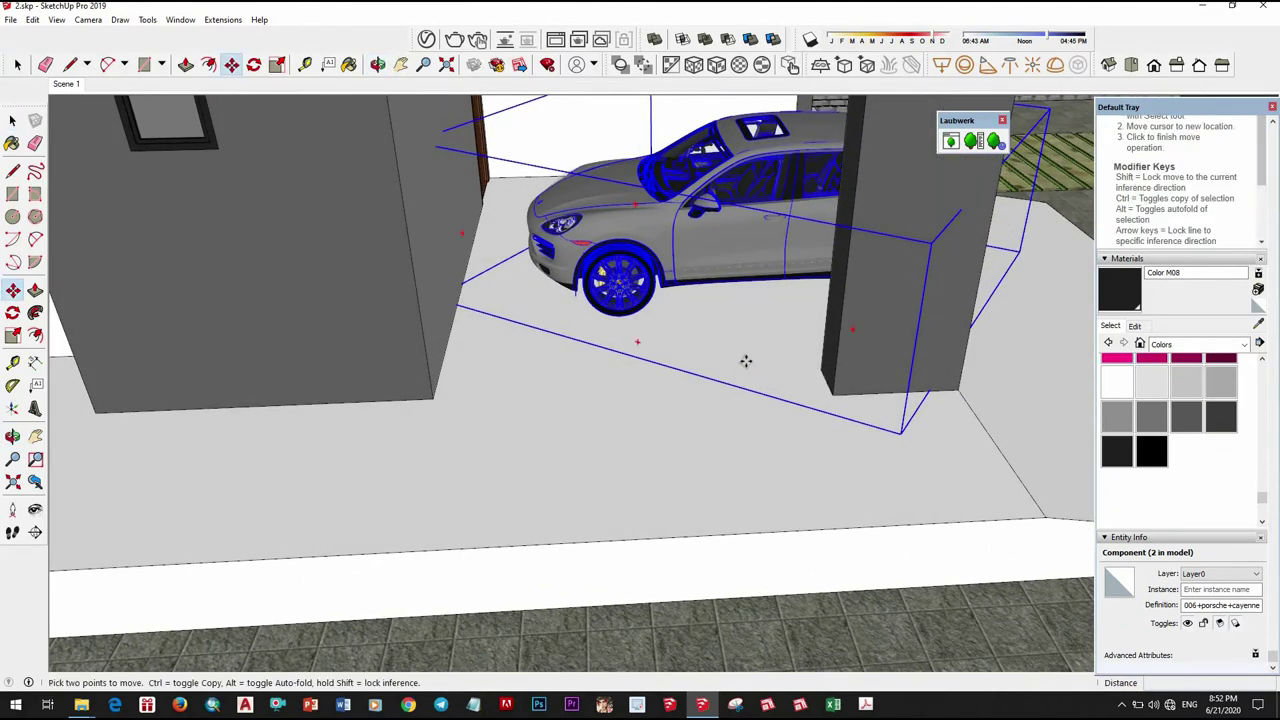
{"action": "left_click", "coordinate": [745, 361]}
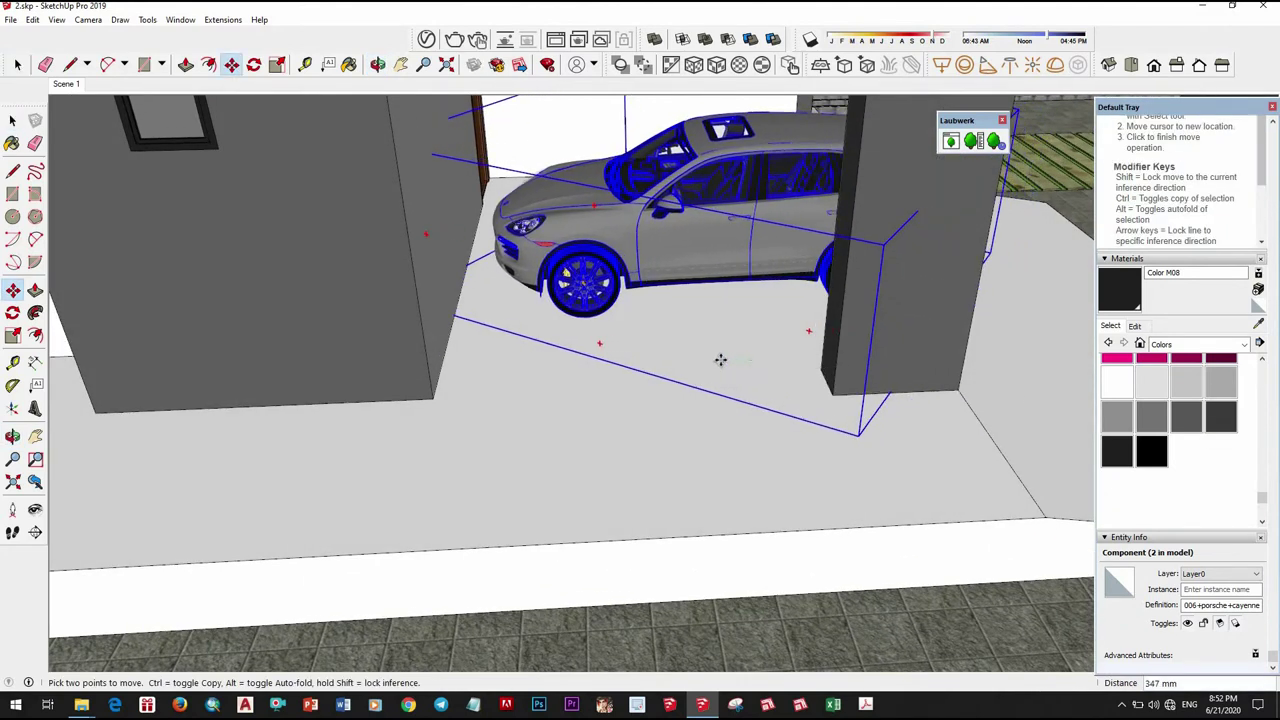
{"action": "left_click", "coordinate": [722, 360]}
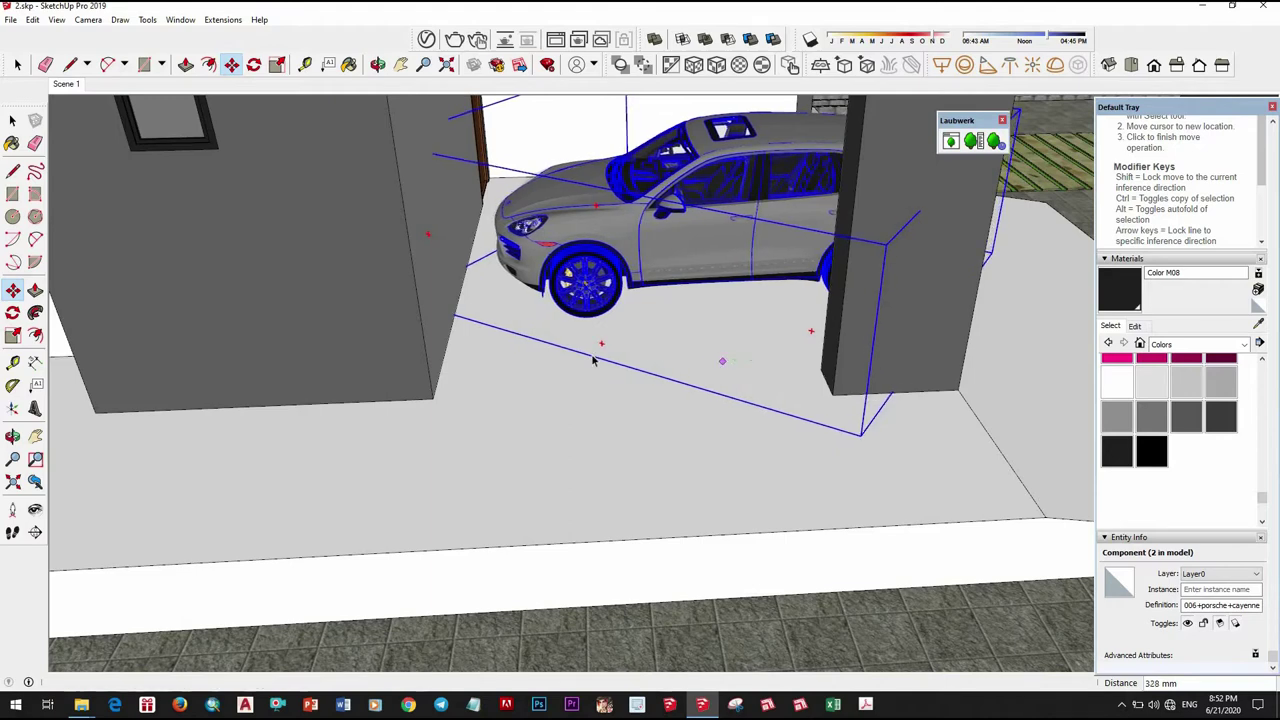
{"action": "scroll", "coordinate": [700, 360], "scroll_direction": "down", "scroll_amount": 5}
{"action": "mouse_move", "coordinate": [700, 360]}
{"action": "middle_mouse_down"}
{"action": "mouse_move", "coordinate": [640, 322]}
{"action": "mouse_move", "coordinate": [706, 334]}
{"action": "mouse_move", "coordinate": [698, 348]}
{"action": "middle_mouse_up"}
{"action": "key", "text": "space"}
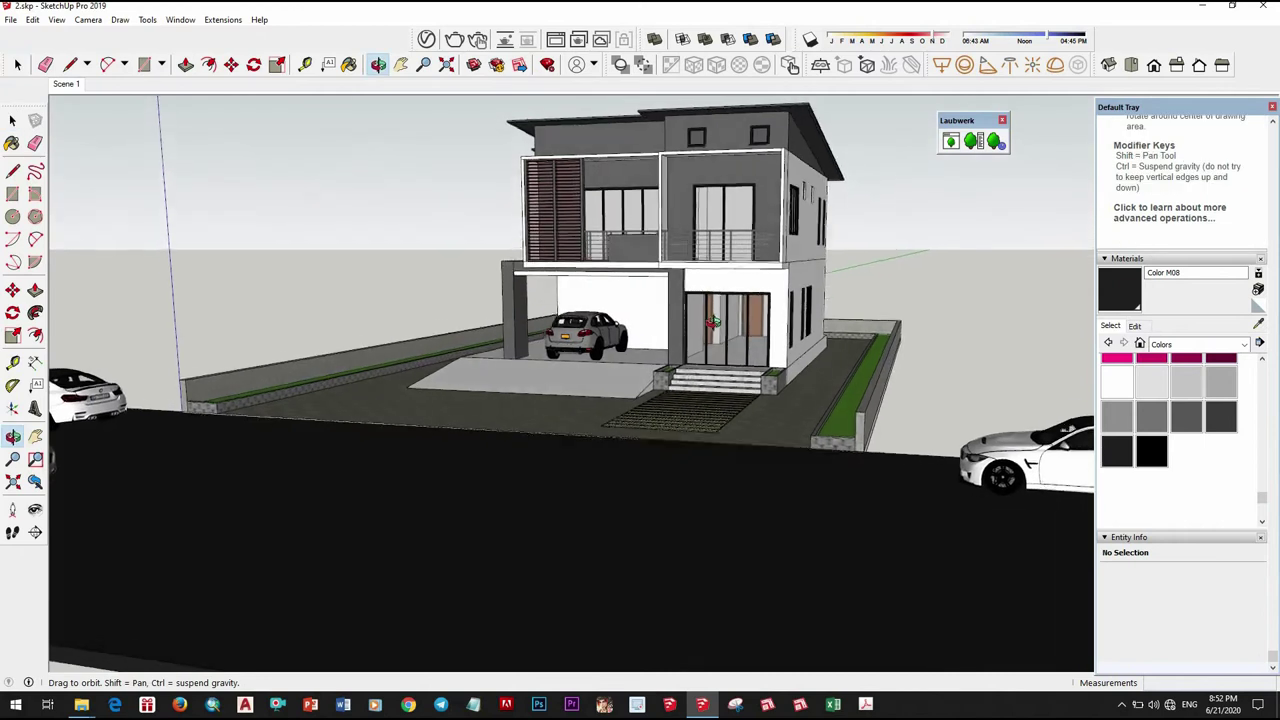
Move the white sports car along the black road to sit in front of the house lot.
{"action": "scroll", "coordinate": [696, 352], "scroll_direction": "up", "scroll_amount": 2}
{"action": "scroll", "coordinate": [696, 352], "scroll_direction": "up", "scroll_amount": 1}
{"action": "scroll", "coordinate": [696, 352], "scroll_direction": "down", "scroll_amount": 3}
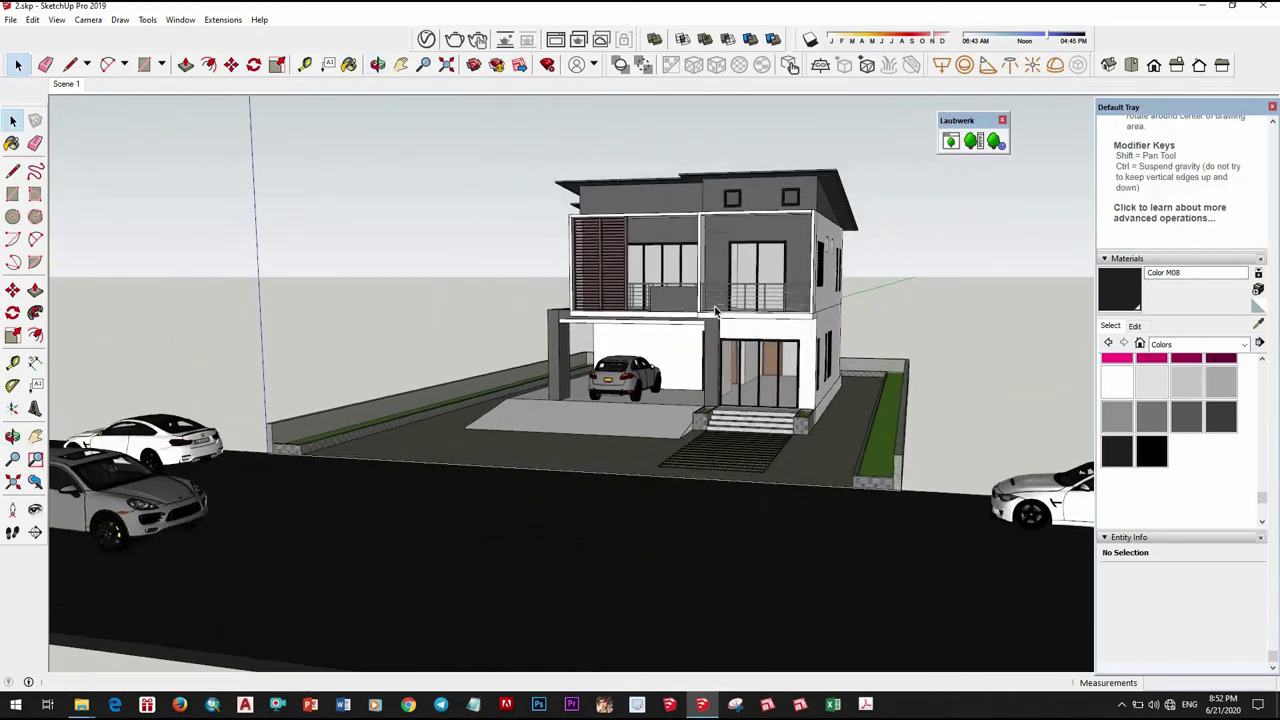
{"action": "mouse_move", "coordinate": [696, 352]}
{"action": "middle_mouse_down"}
{"action": "mouse_move", "coordinate": [679, 289]}
{"action": "mouse_move", "coordinate": [288, 432]}
{"action": "middle_mouse_up"}
{"action": "scroll", "coordinate": [679, 289], "scroll_direction": "up", "scroll_amount": 2}
{"action": "scroll", "coordinate": [718, 323], "scroll_direction": "down", "scroll_amount": 3}
{"action": "scroll", "coordinate": [288, 432], "scroll_direction": "up", "scroll_amount": 1}
{"action": "scroll", "coordinate": [288, 432], "scroll_direction": "up", "scroll_amount": 2}
{"action": "scroll", "coordinate": [288, 432], "scroll_direction": "up", "scroll_amount": 1}
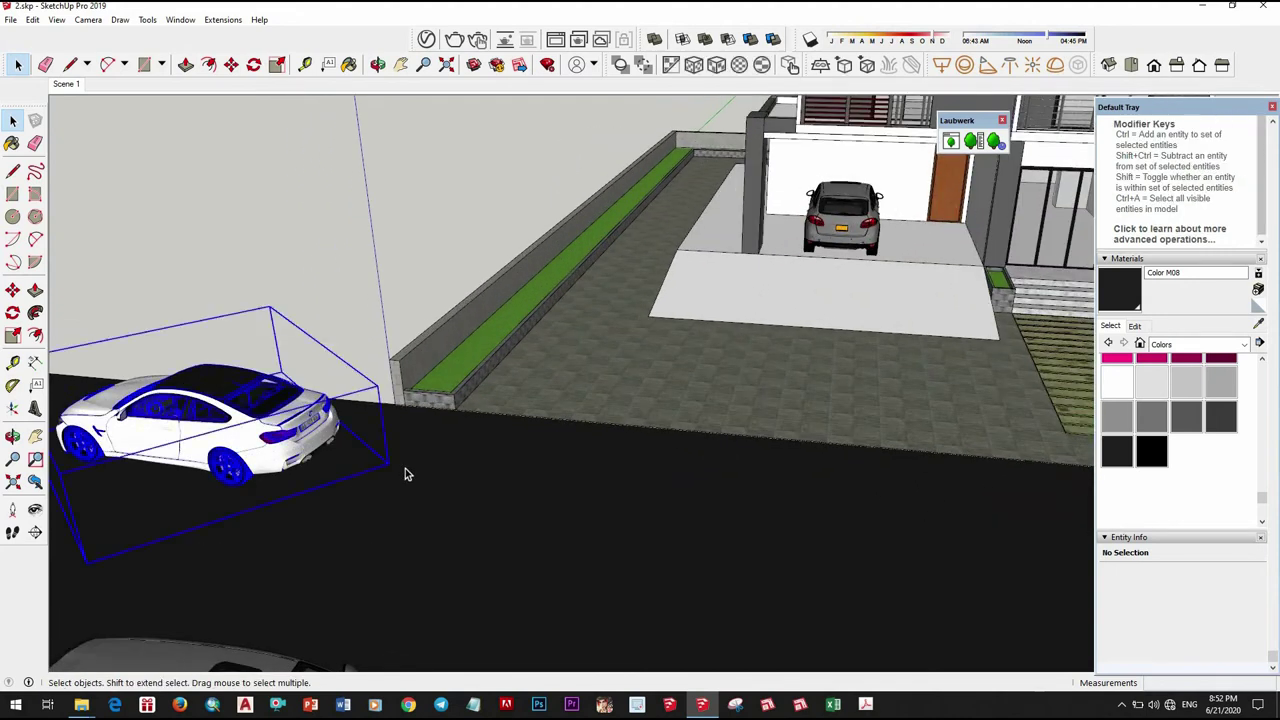
{"action": "key", "text": "m"}
{"action": "left_click", "coordinate": [353, 512]}
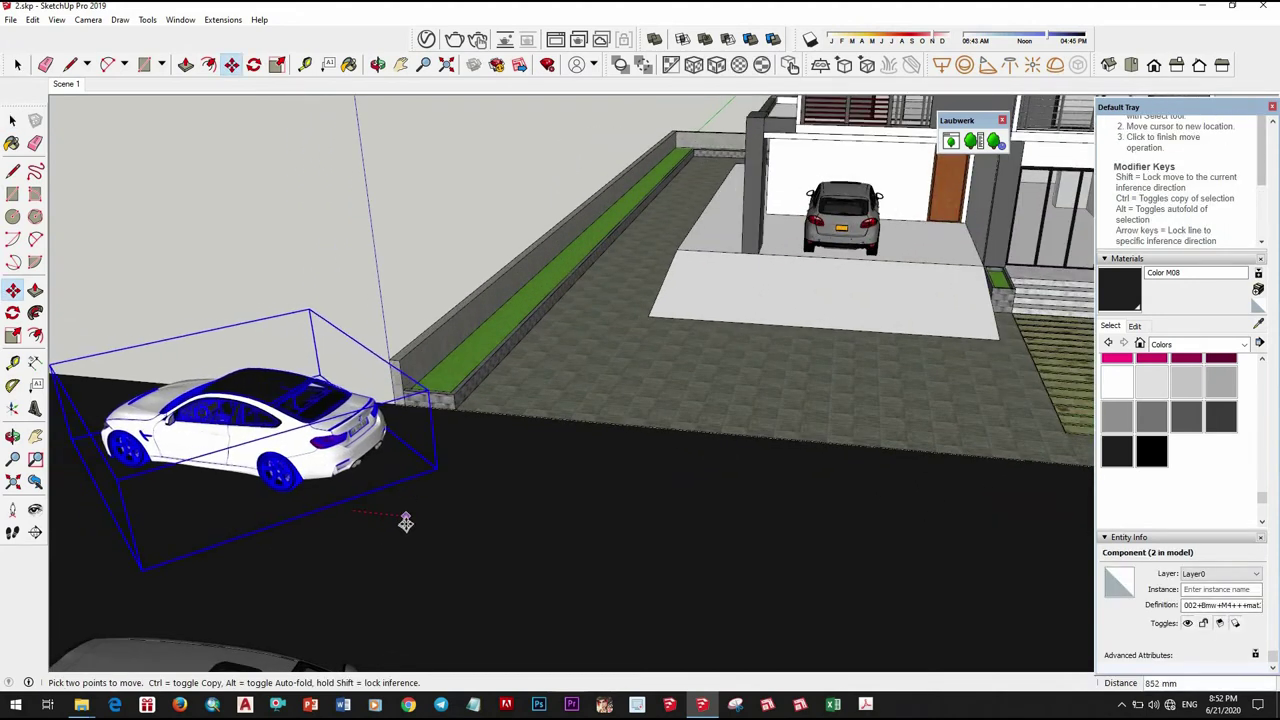
{"action": "middle_click_drag", "start_coordinate": [432, 452], "coordinate": [497, 440]}
{"action": "left_click", "coordinate": [846, 562]}
{"action": "key", "text": "space"}
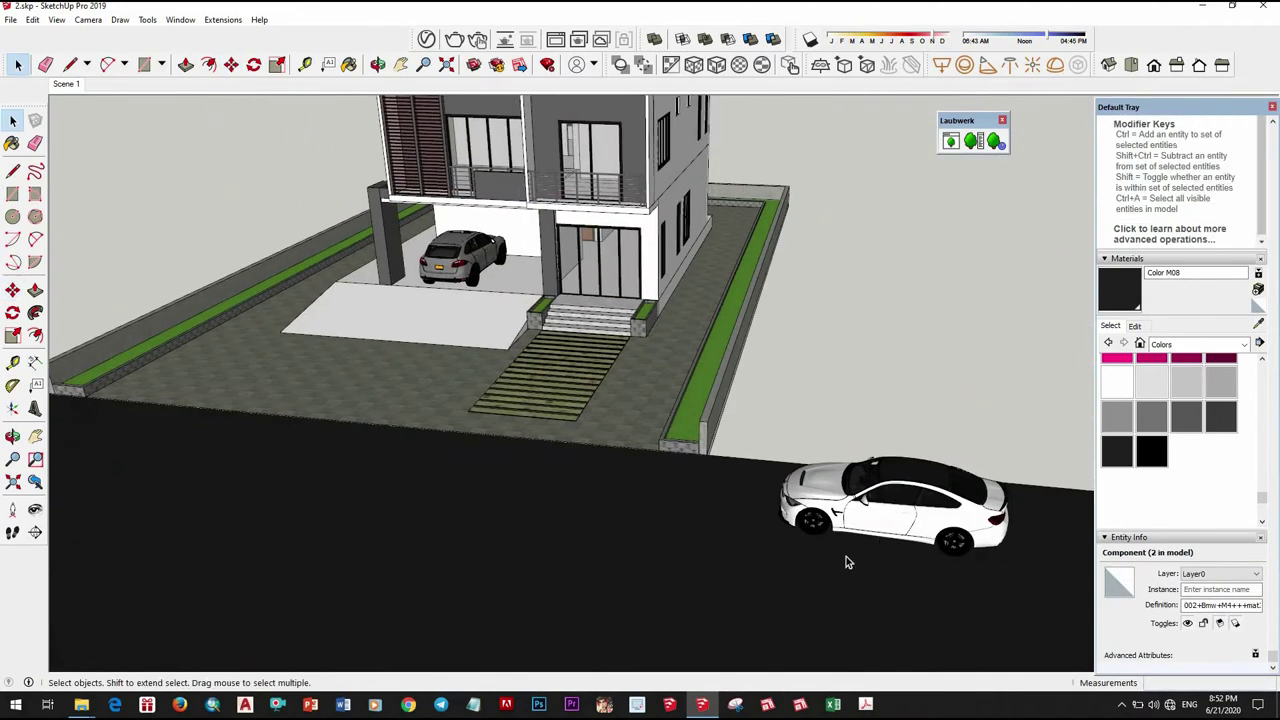
Pick up the white car again to fine-tune its position on the road.
{"action": "key", "text": "m"}
{"action": "left_click", "coordinate": [865, 577]}
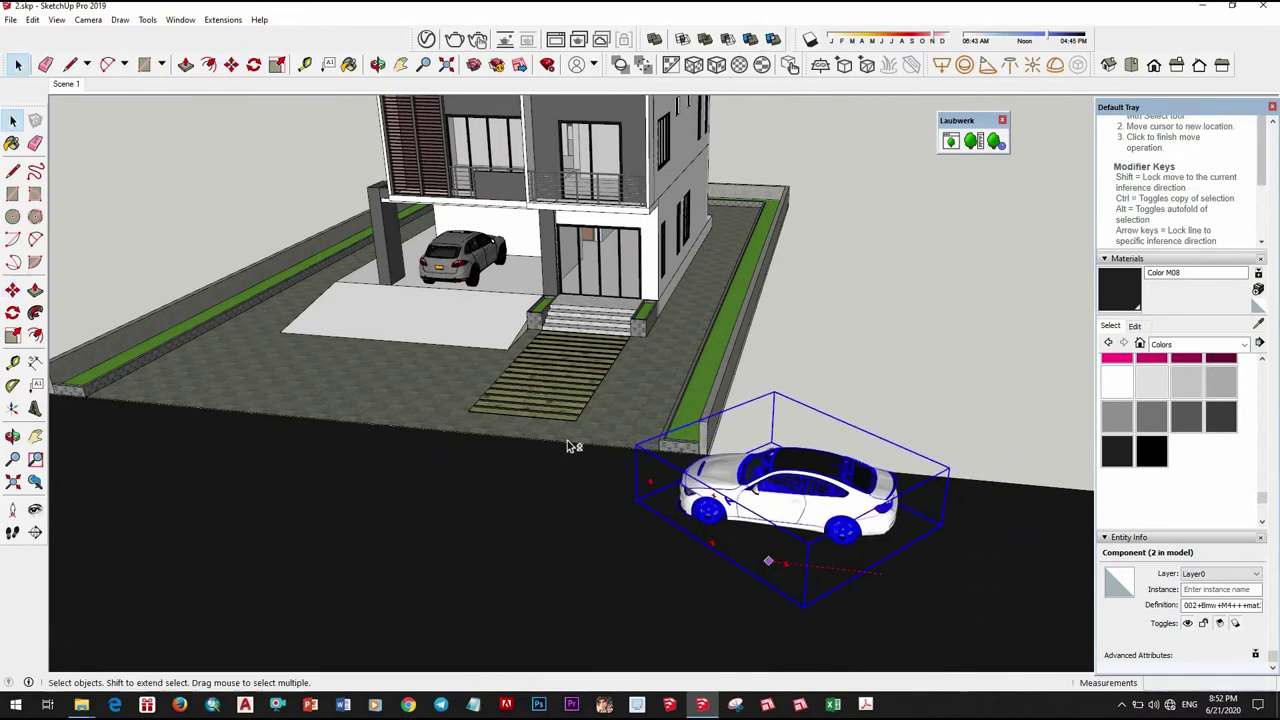
{"action": "scroll", "coordinate": [567, 446], "scroll_direction": "down", "scroll_amount": 5}
{"action": "mouse_move", "coordinate": [567, 446]}
{"action": "middle_mouse_down"}
{"action": "mouse_move", "coordinate": [640, 400]}
{"action": "mouse_move", "coordinate": [668, 312]}
{"action": "mouse_move", "coordinate": [688, 328]}
{"action": "mouse_move", "coordinate": [652, 331]}
{"action": "middle_mouse_up"}
{"action": "scroll", "coordinate": [640, 400], "scroll_direction": "up", "scroll_amount": 5}
{"action": "scroll", "coordinate": [680, 320], "scroll_direction": "down", "scroll_amount": 2}
{"action": "key", "text": "space"}
Orbit around the house and road to check where the white car sits.
{"action": "scroll", "coordinate": [660, 326], "scroll_direction": "up", "scroll_amount": 2}
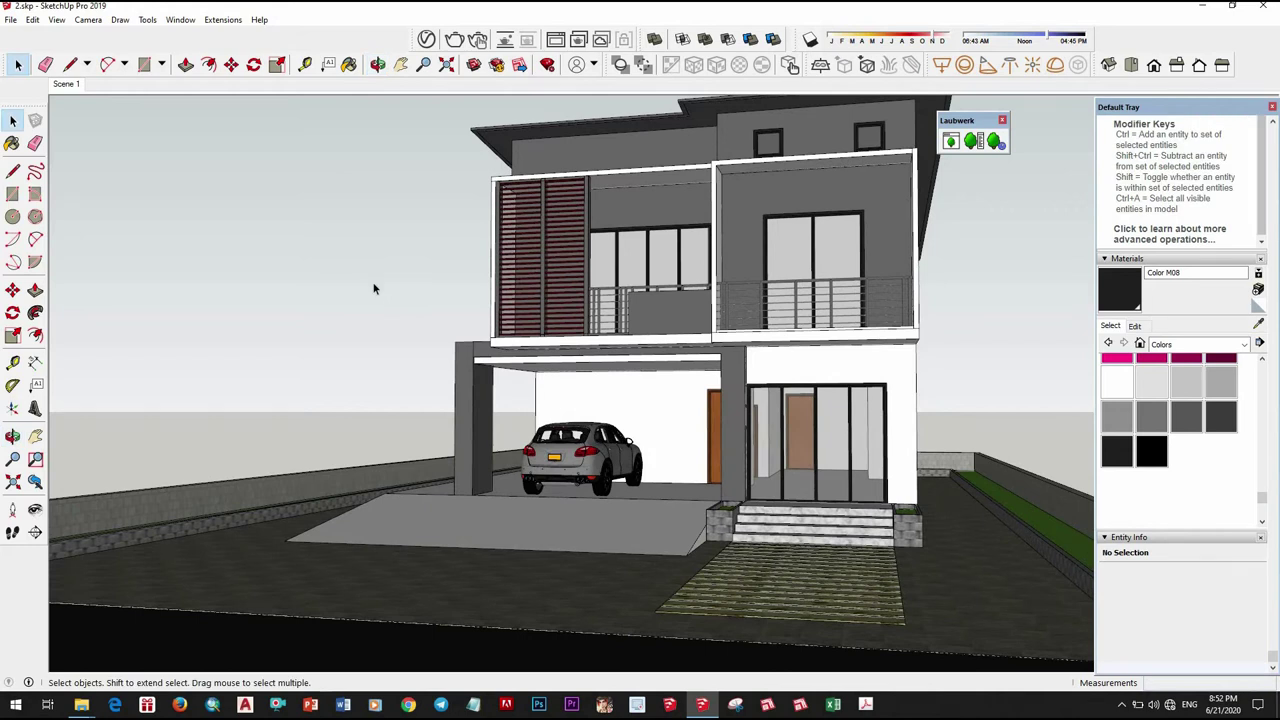
{"action": "scroll", "coordinate": [527, 325], "scroll_direction": "down", "scroll_amount": 5}
{"action": "middle_click_drag", "start_coordinate": [527, 325], "coordinate": [640, 420]}
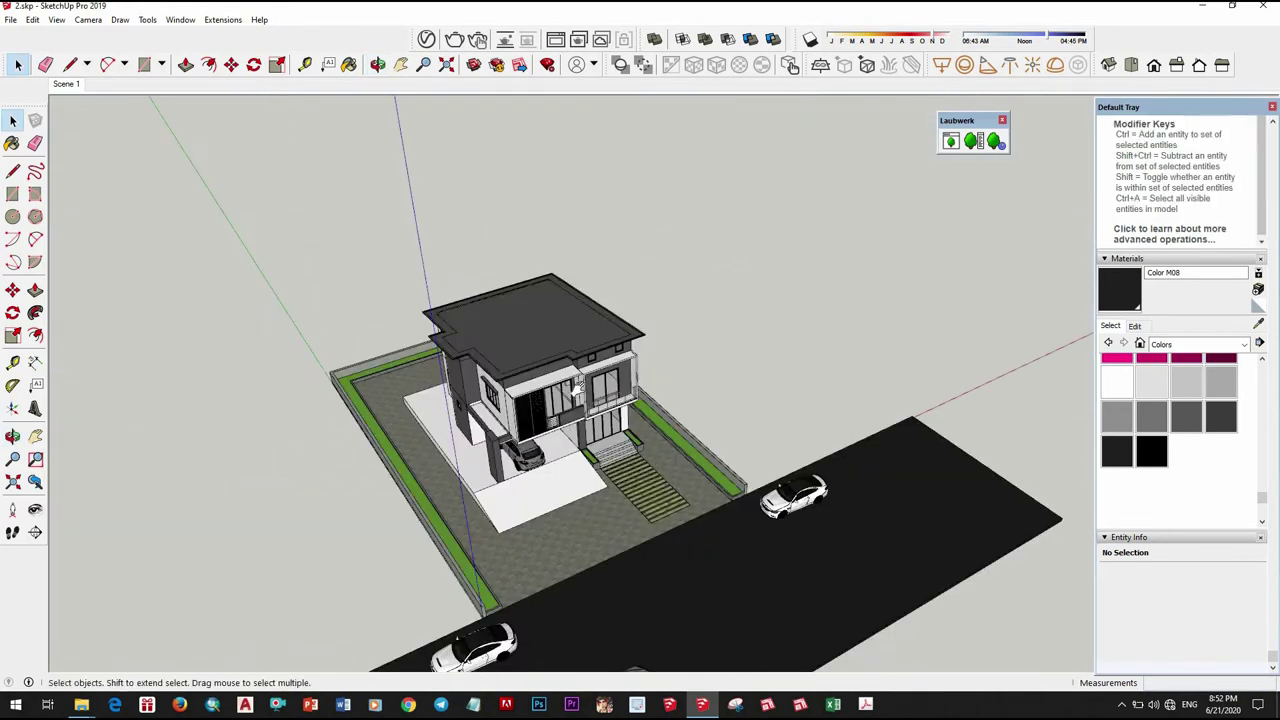
{"action": "scroll", "coordinate": [680, 470], "scroll_direction": "up", "scroll_amount": 2}
{"action": "scroll", "coordinate": [705, 492], "scroll_direction": "up", "scroll_amount": 2}
{"action": "scroll", "coordinate": [705, 492], "scroll_direction": "up", "scroll_amount": 3}
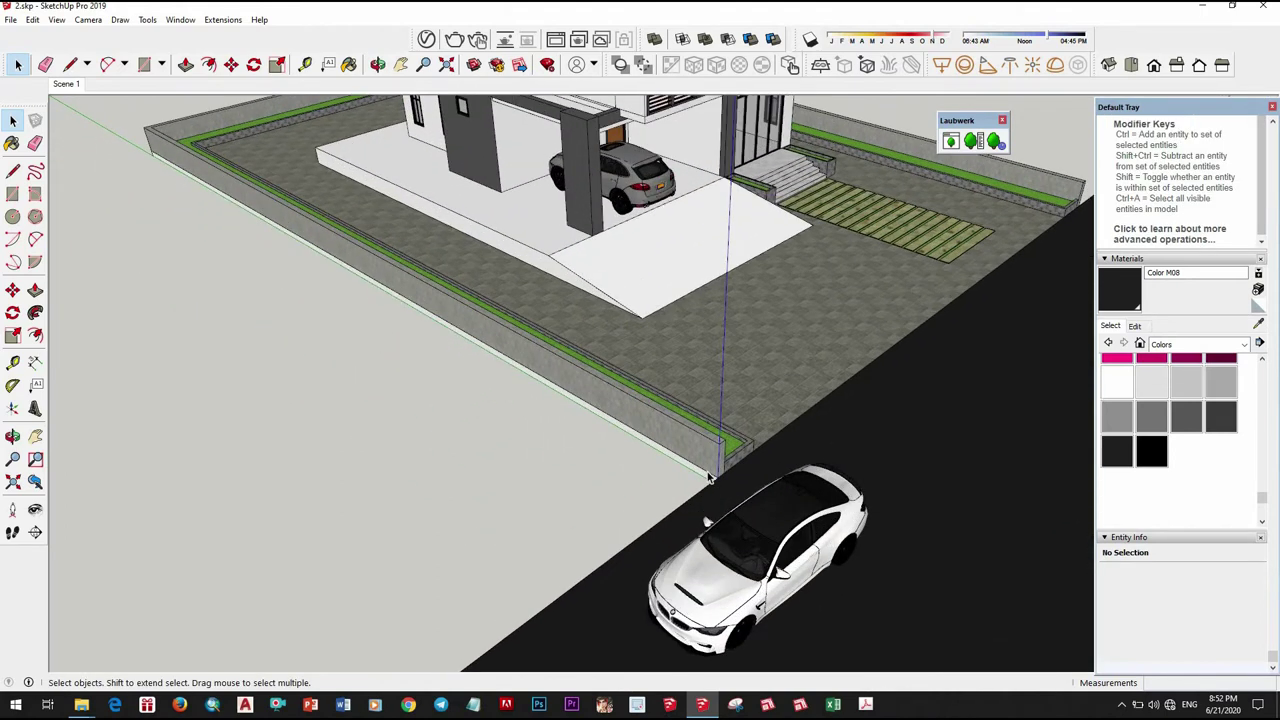
{"action": "scroll", "coordinate": [675, 475], "scroll_direction": "down", "scroll_amount": 2}
{"action": "key", "text": "space"}
{"action": "scroll", "coordinate": [686, 486], "scroll_direction": "down", "scroll_amount": 4}
{"action": "scroll", "coordinate": [690, 500], "scroll_direction": "down", "scroll_amount": 2}
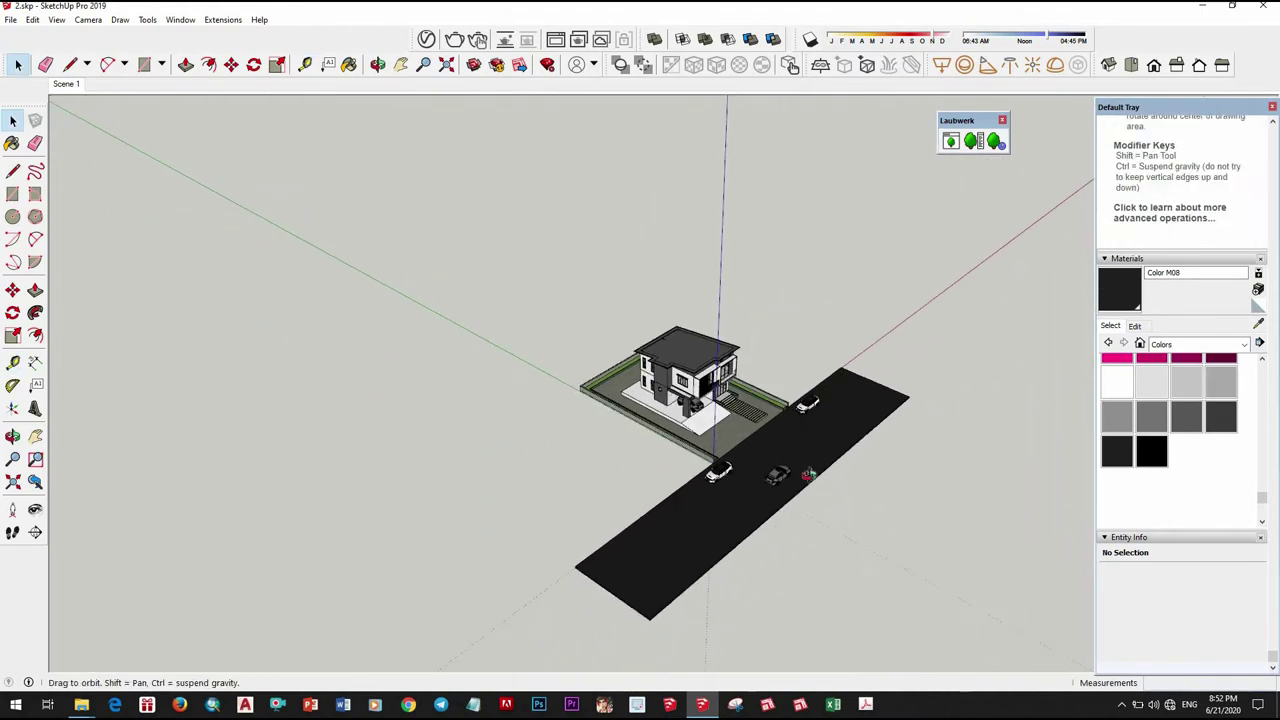
{"action": "middle_click_drag", "start_coordinate": [690, 500], "coordinate": [783, 394]}
{"action": "scroll", "coordinate": [783, 394], "scroll_direction": "up", "scroll_amount": 3}
{"action": "scroll", "coordinate": [740, 420], "scroll_direction": "up", "scroll_amount": 2}
{"action": "mouse_move", "coordinate": [691, 443]}
{"action": "middle_mouse_down"}
{"action": "mouse_move", "coordinate": [1063, 423]}
{"action": "mouse_move", "coordinate": [623, 423]}
{"action": "mouse_move", "coordinate": [552, 277]}
{"action": "middle_mouse_up"}
{"action": "scroll", "coordinate": [700, 334], "scroll_direction": "up", "scroll_amount": 3}
{"action": "mouse_move", "coordinate": [700, 334]}
{"action": "middle_mouse_down"}
{"action": "mouse_move", "coordinate": [966, 251]}
{"action": "mouse_move", "coordinate": [960, 130]}
{"action": "mouse_move", "coordinate": [895, 153]}
{"action": "mouse_move", "coordinate": [674, 337]}
{"action": "middle_mouse_up"}
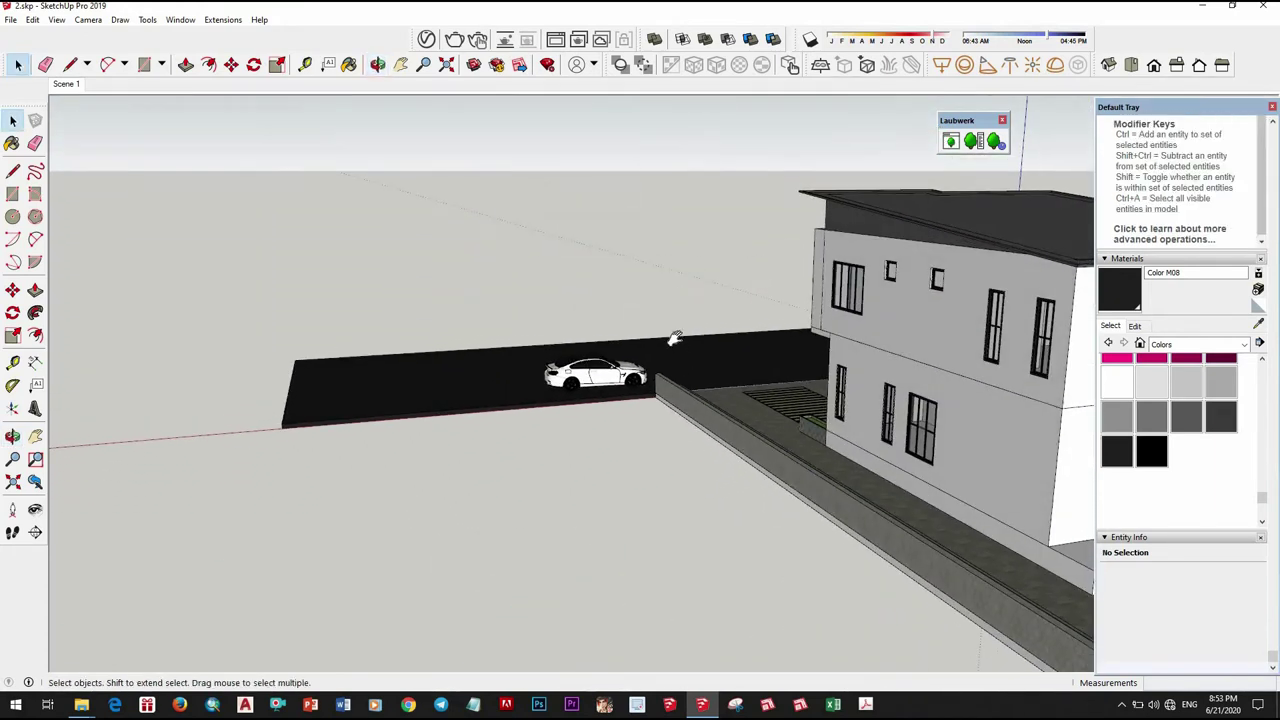
{"action": "scroll", "coordinate": [673, 355], "scroll_direction": "down", "scroll_amount": 3}
Draw a ground rectangle beside the road.
{"action": "key", "text": "r"}
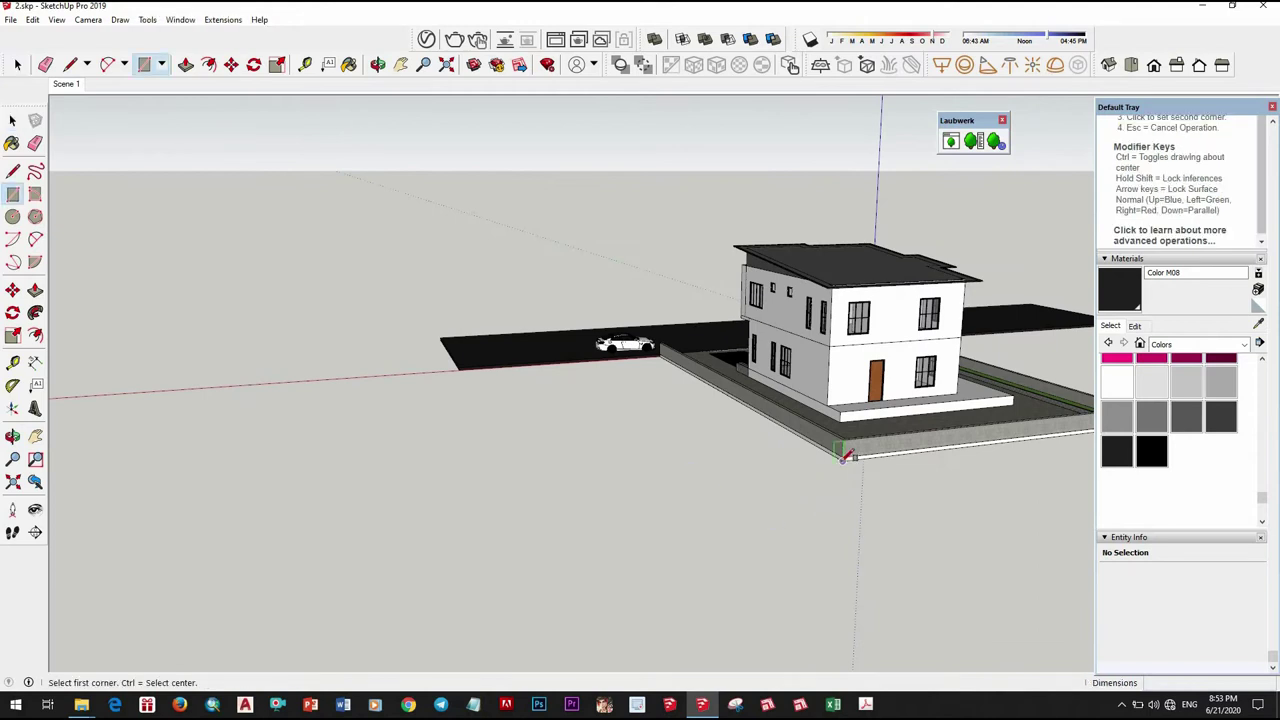
{"action": "scroll", "coordinate": [461, 369], "scroll_direction": "up", "scroll_amount": 2}
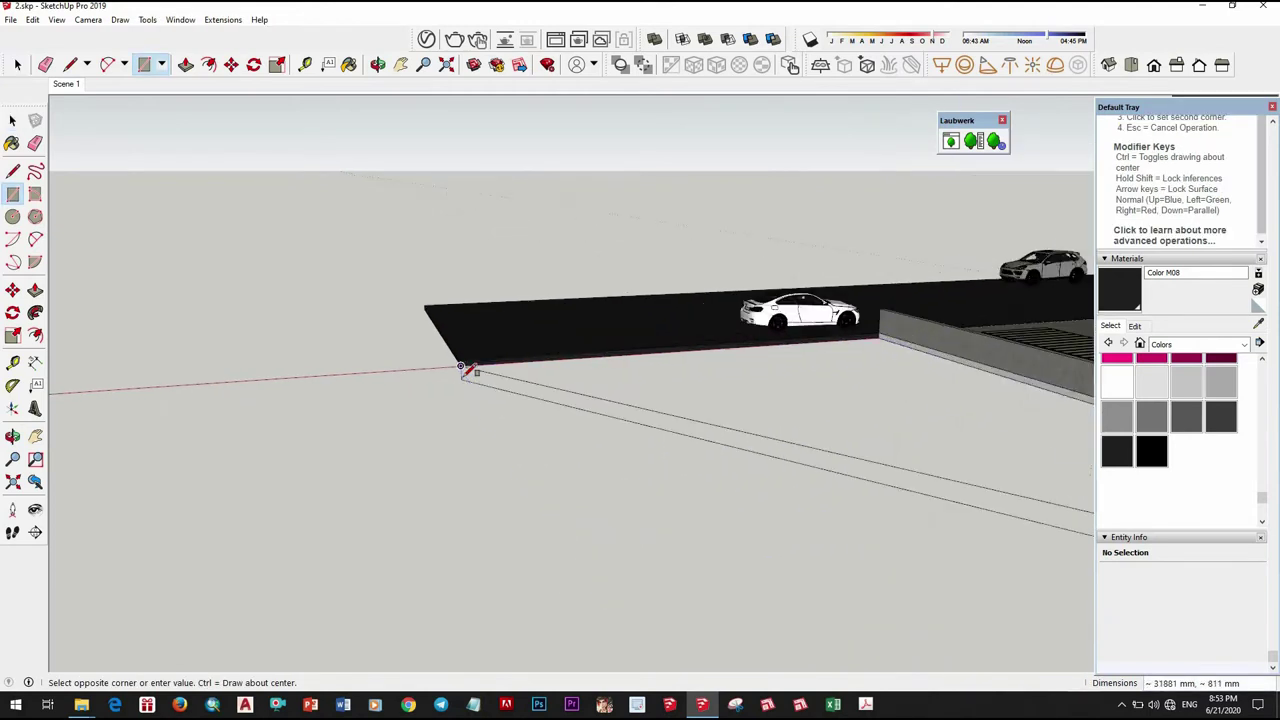
{"action": "left_click", "coordinate": [466, 364]}
{"action": "scroll", "coordinate": [660, 434], "scroll_direction": "down", "scroll_amount": 3}
{"action": "key", "text": "space"}
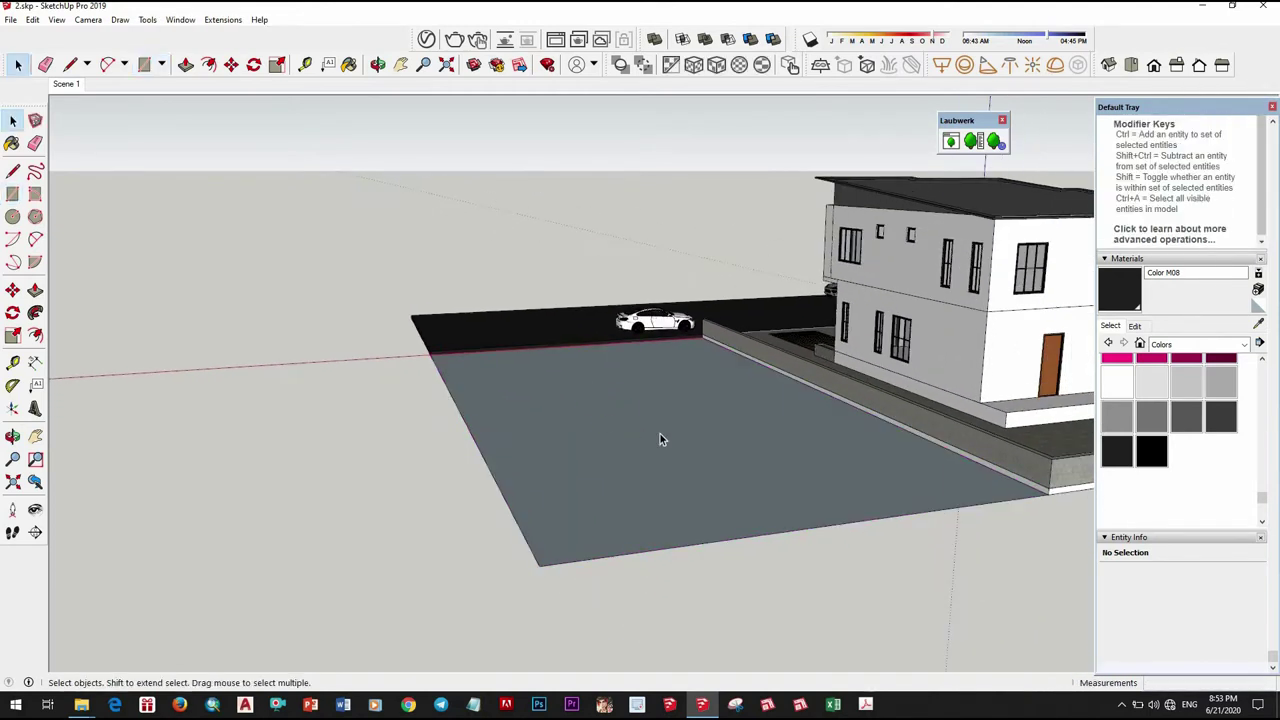
Push/Pull the ground rectangle up into a 200 mm thick slab.
{"action": "left_click", "coordinate": [660, 436]}
{"action": "key", "text": "o"}
{"action": "key", "text": "p"}
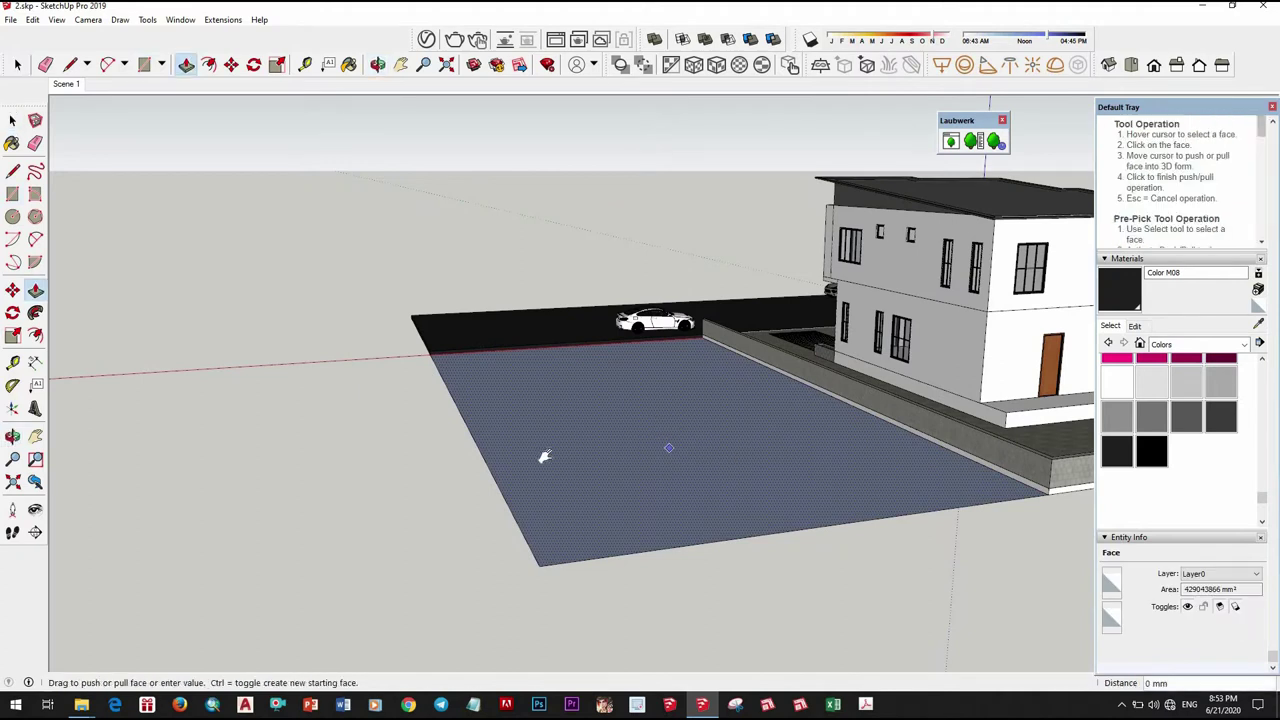
{"action": "middle_click_drag", "start_coordinate": [543, 451], "coordinate": [729, 493]}
{"action": "left_click", "coordinate": [403, 440]}
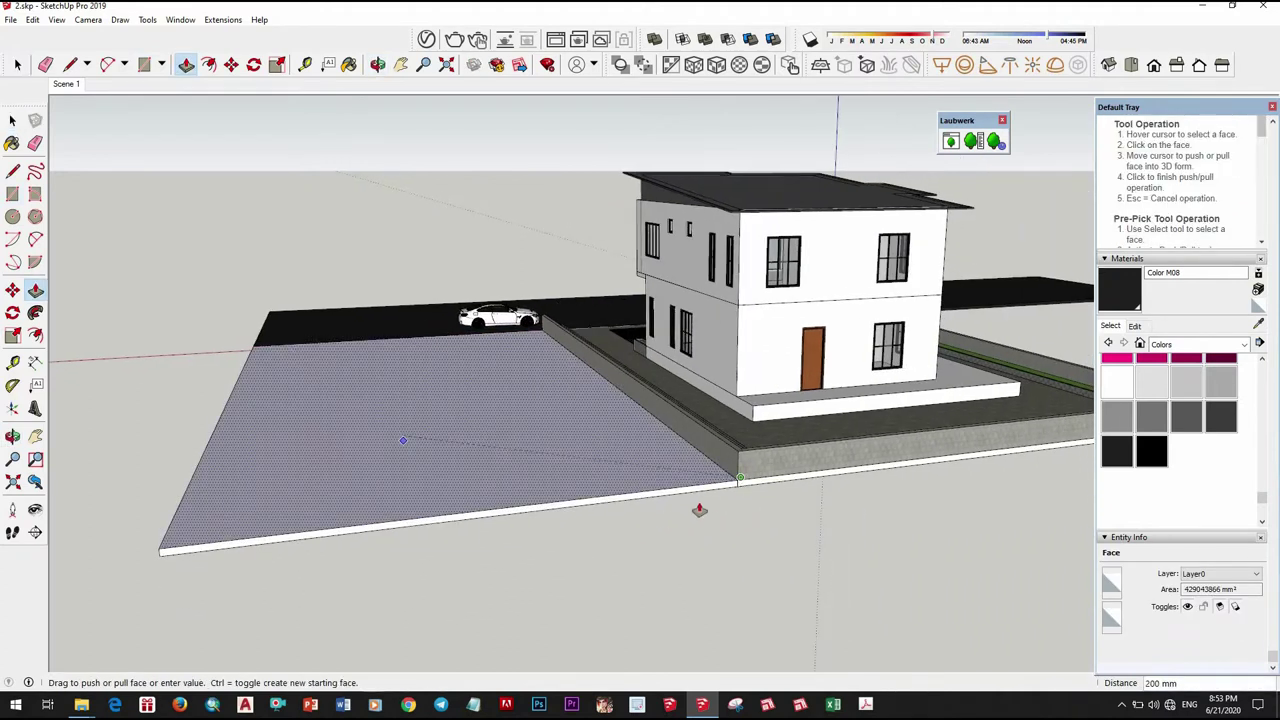
{"action": "left_click", "coordinate": [699, 510]}
{"action": "scroll", "coordinate": [781, 507], "scroll_direction": "up", "scroll_amount": 2}
{"action": "key", "text": "space"}
{"action": "left_click", "coordinate": [782, 508]}
Begin stretching one of the slab's side faces outward toward the lot.
{"action": "key", "text": "p"}
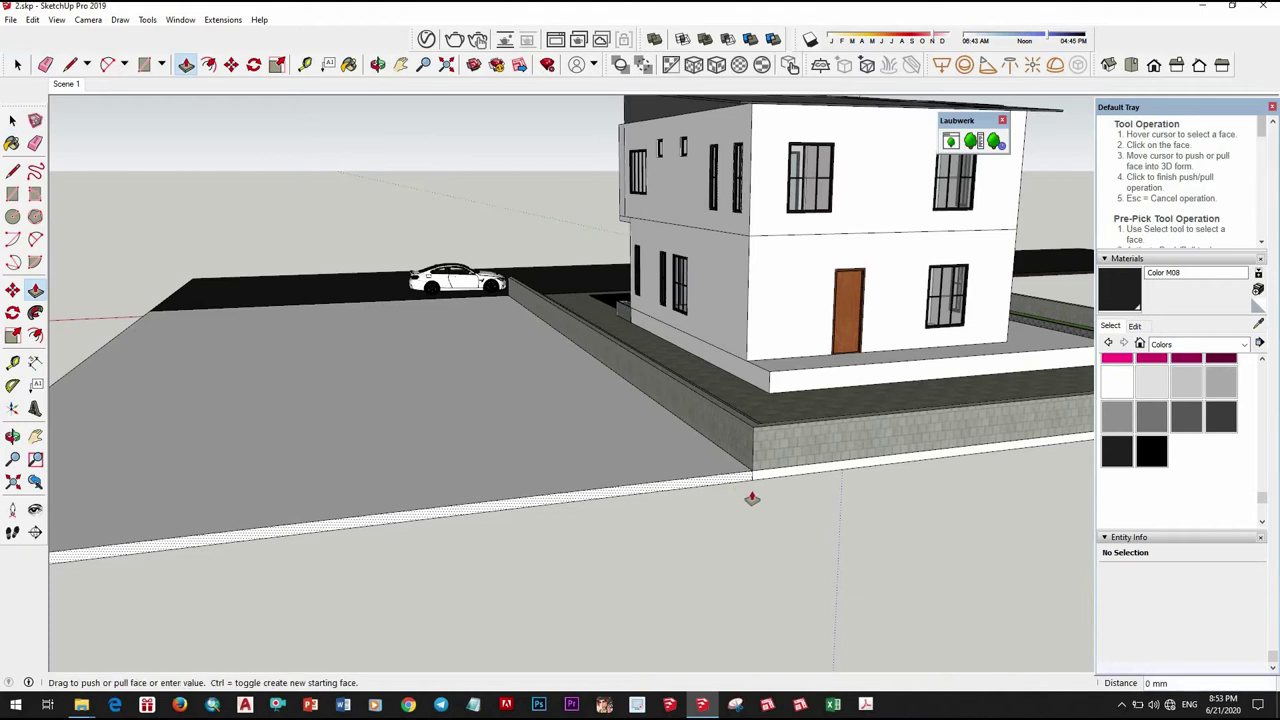
{"action": "scroll", "coordinate": [752, 498], "scroll_direction": "down", "scroll_amount": 5}
{"action": "middle_click_drag", "start_coordinate": [523, 529], "coordinate": [441, 622]}
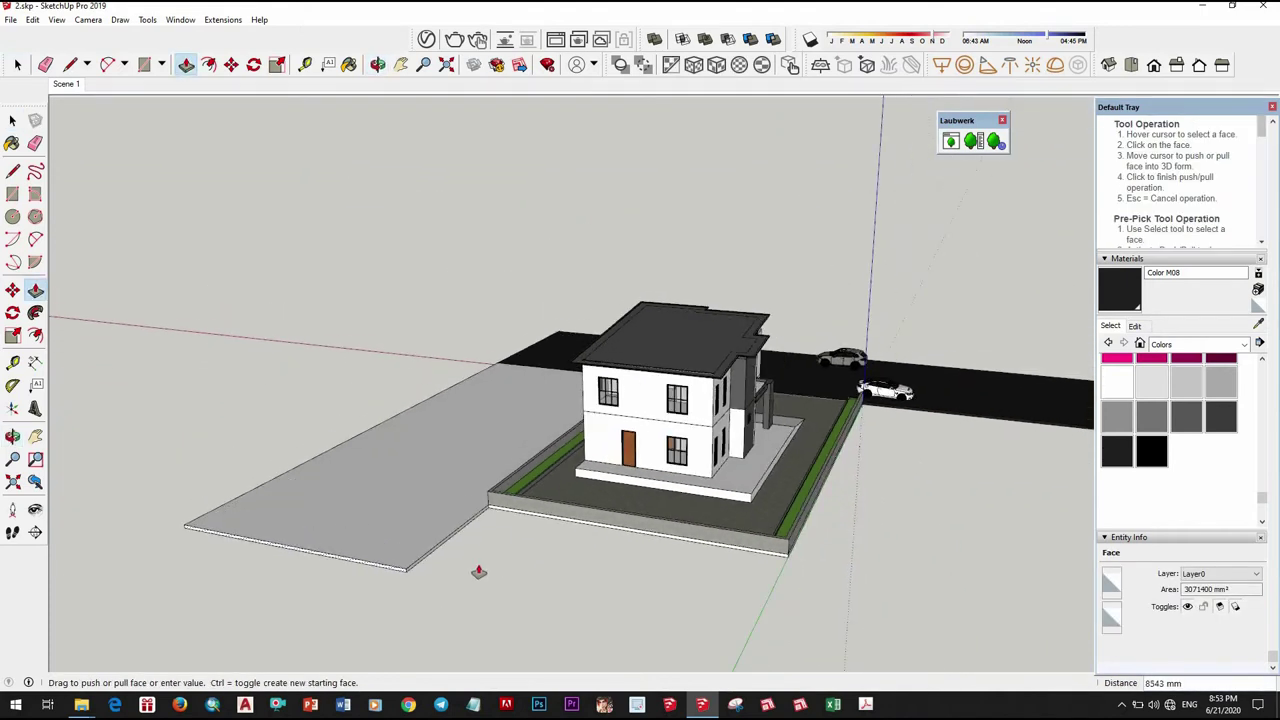
{"action": "key", "text": "l"}
{"action": "scroll", "coordinate": [516, 503], "scroll_direction": "up", "scroll_amount": 3}
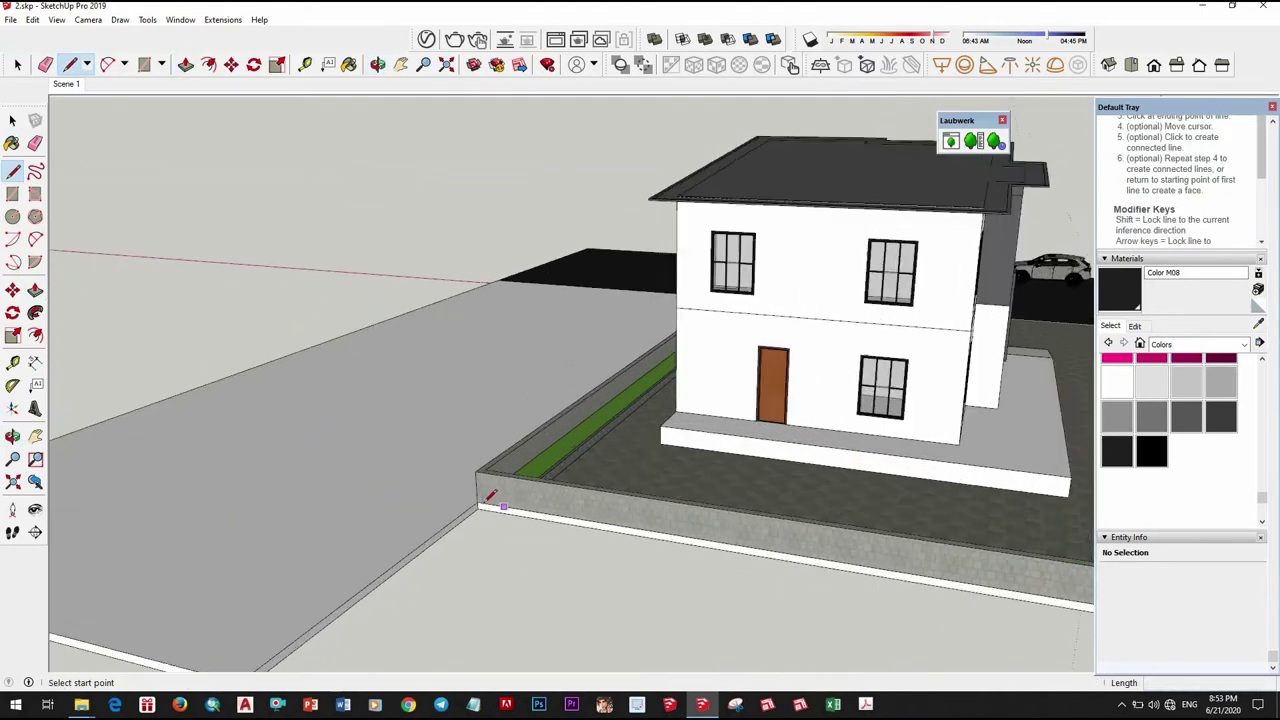
{"action": "key", "text": "space"}
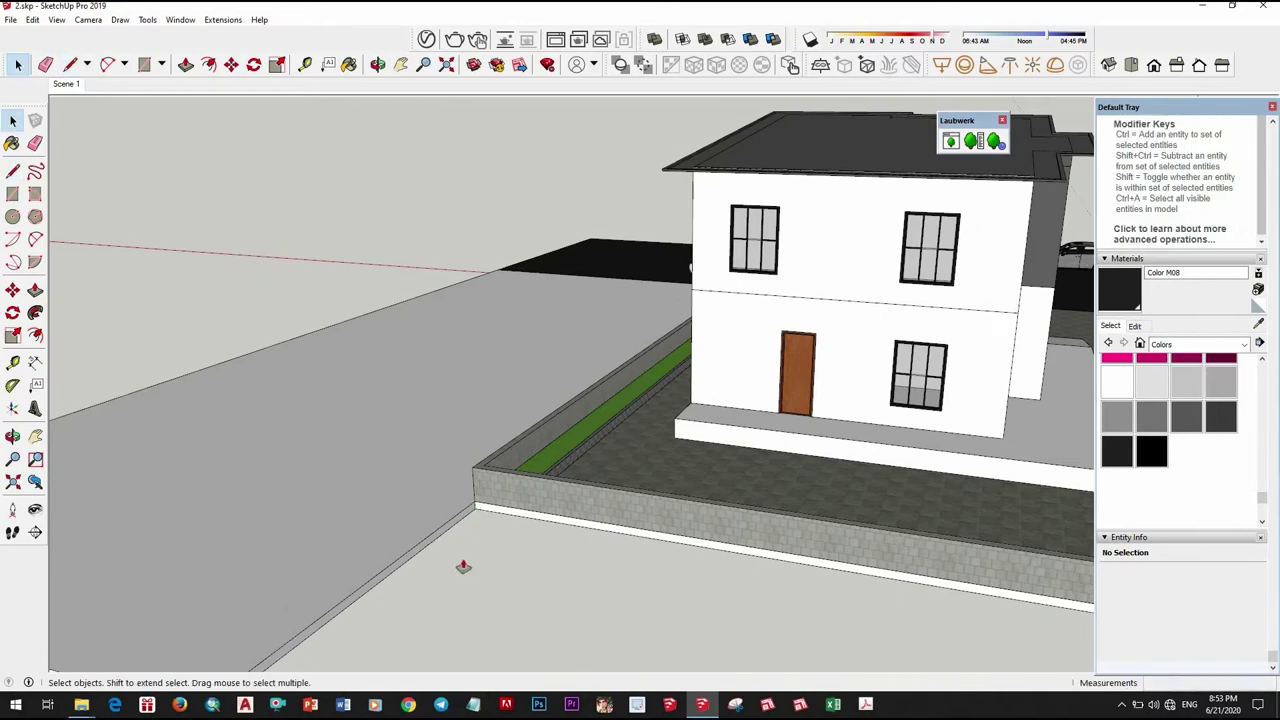
{"action": "key", "text": "p"}
{"action": "left_click", "coordinate": [538, 535]}
{"action": "scroll", "coordinate": [538, 535], "scroll_direction": "down", "scroll_amount": 5}
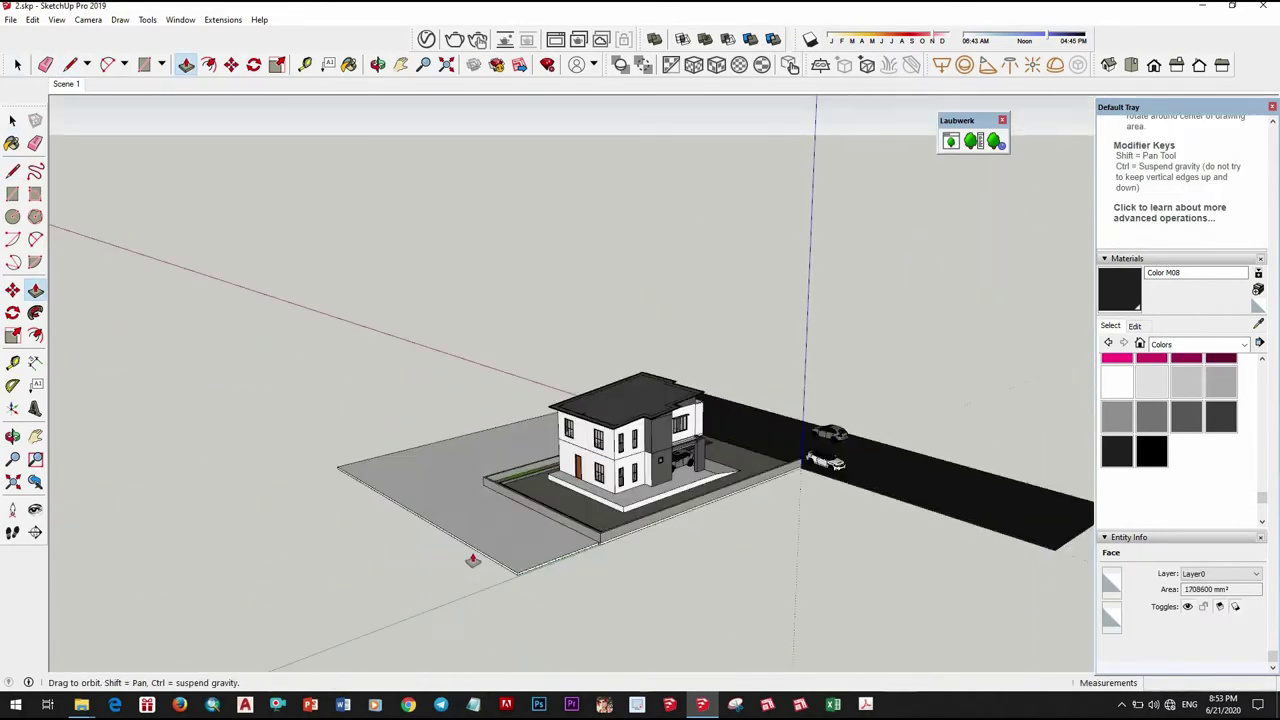
{"action": "middle_click_drag", "start_coordinate": [471, 557], "coordinate": [517, 512]}
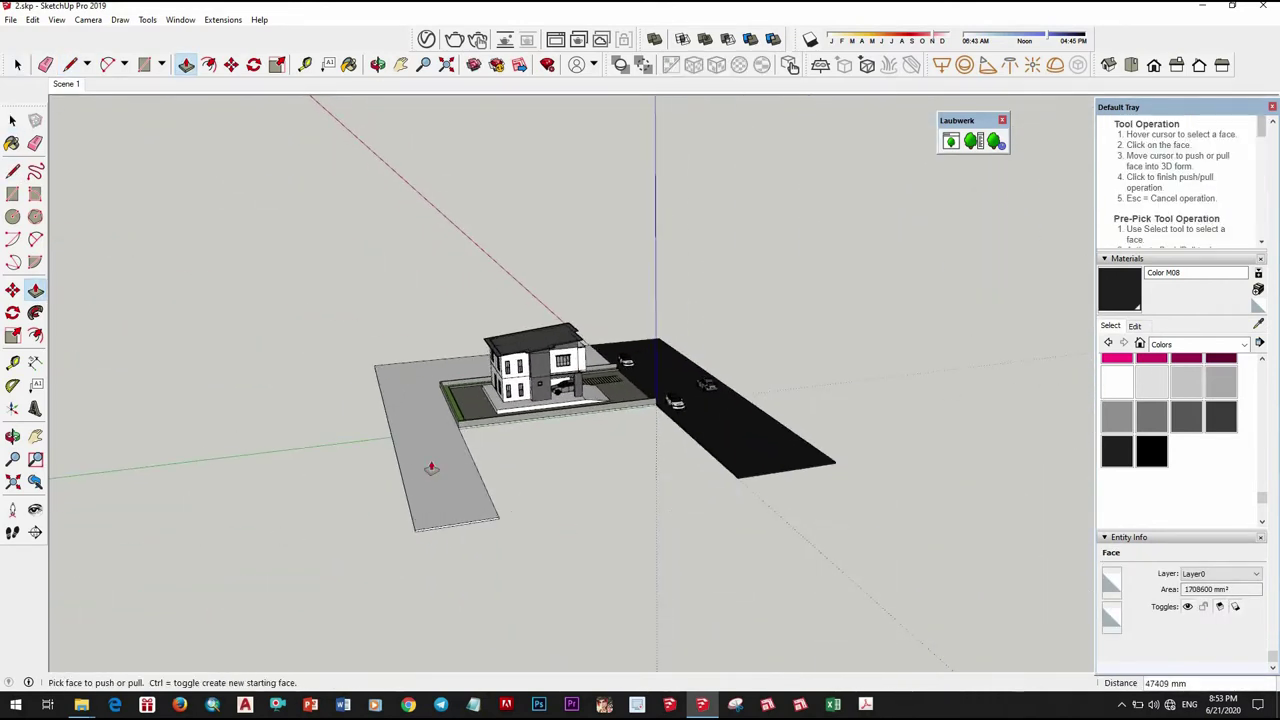
{"action": "middle_click_drag", "start_coordinate": [431, 468], "coordinate": [491, 354]}
{"action": "scroll", "coordinate": [485, 348], "scroll_direction": "up", "scroll_amount": 3}
{"action": "scroll", "coordinate": [483, 343], "scroll_direction": "up", "scroll_amount": 3}
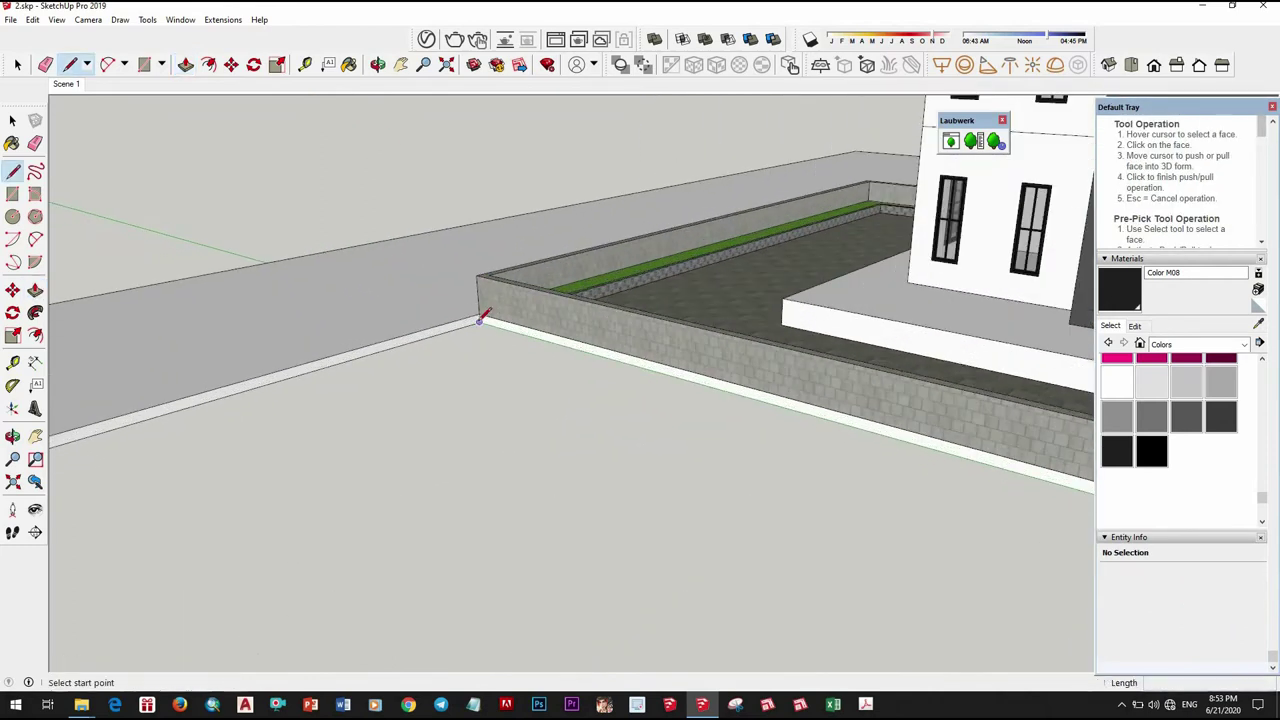
Push/Pull a side face of the ground slab outward past the road.
{"action": "key", "text": "space"}
{"action": "key", "text": "p"}
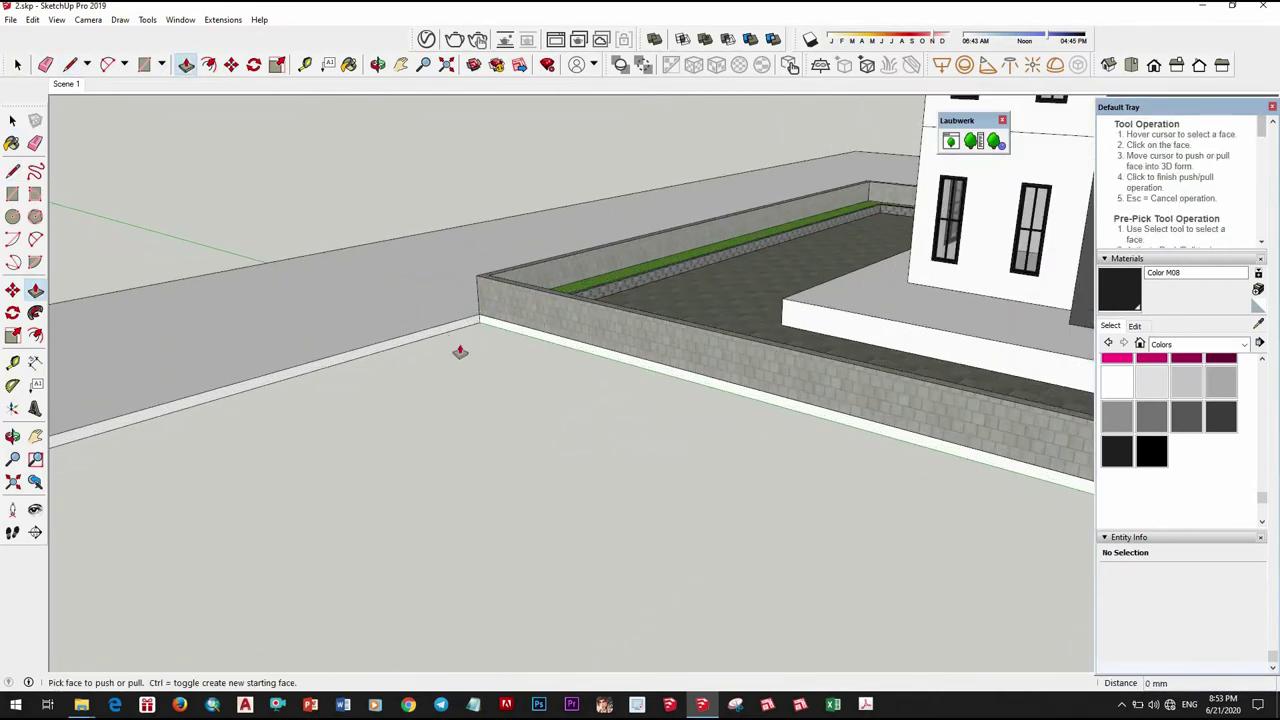
{"action": "left_click", "coordinate": [470, 360]}
{"action": "scroll", "coordinate": [560, 385], "scroll_direction": "down", "scroll_amount": 5}
{"action": "scroll", "coordinate": [619, 395], "scroll_direction": "down", "scroll_amount": 3}
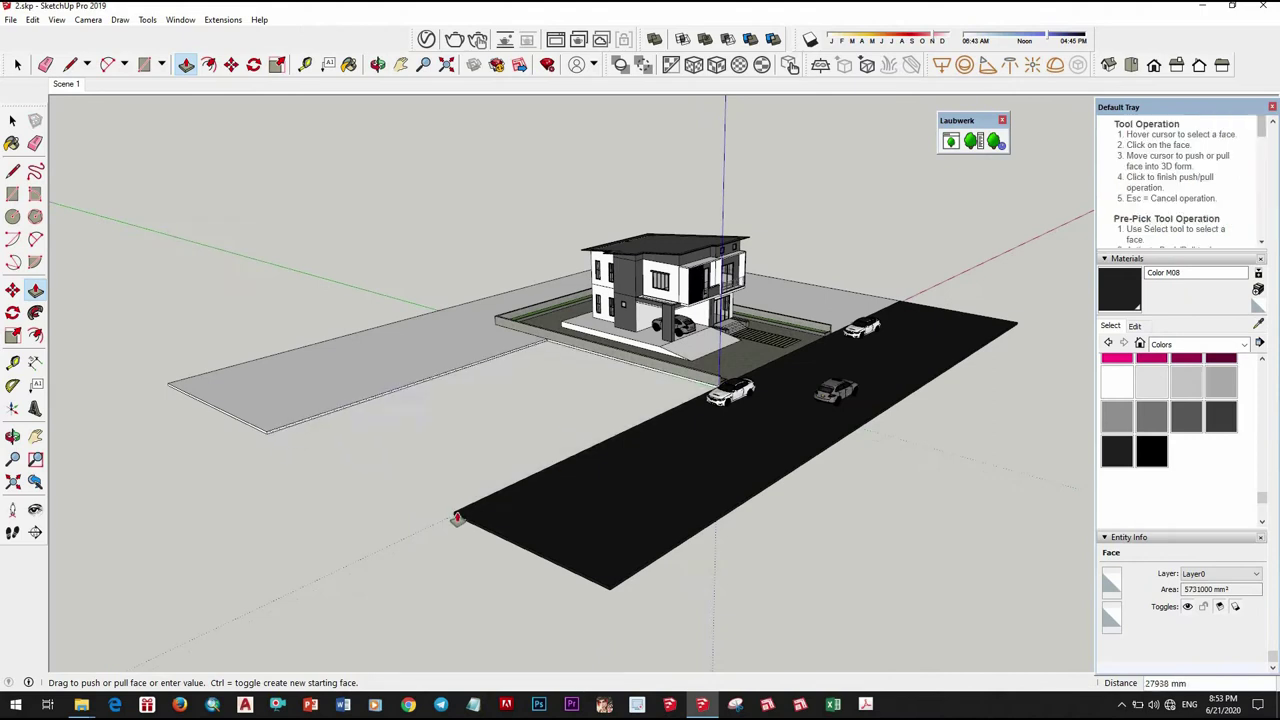
{"action": "left_click", "coordinate": [428, 531]}
{"action": "scroll", "coordinate": [444, 519], "scroll_direction": "up", "scroll_amount": 3}
{"action": "scroll", "coordinate": [444, 519], "scroll_direction": "up", "scroll_amount": 1}
Extend another side face of the slab so the ground surrounds the lot.
{"action": "left_click", "coordinate": [444, 519]}
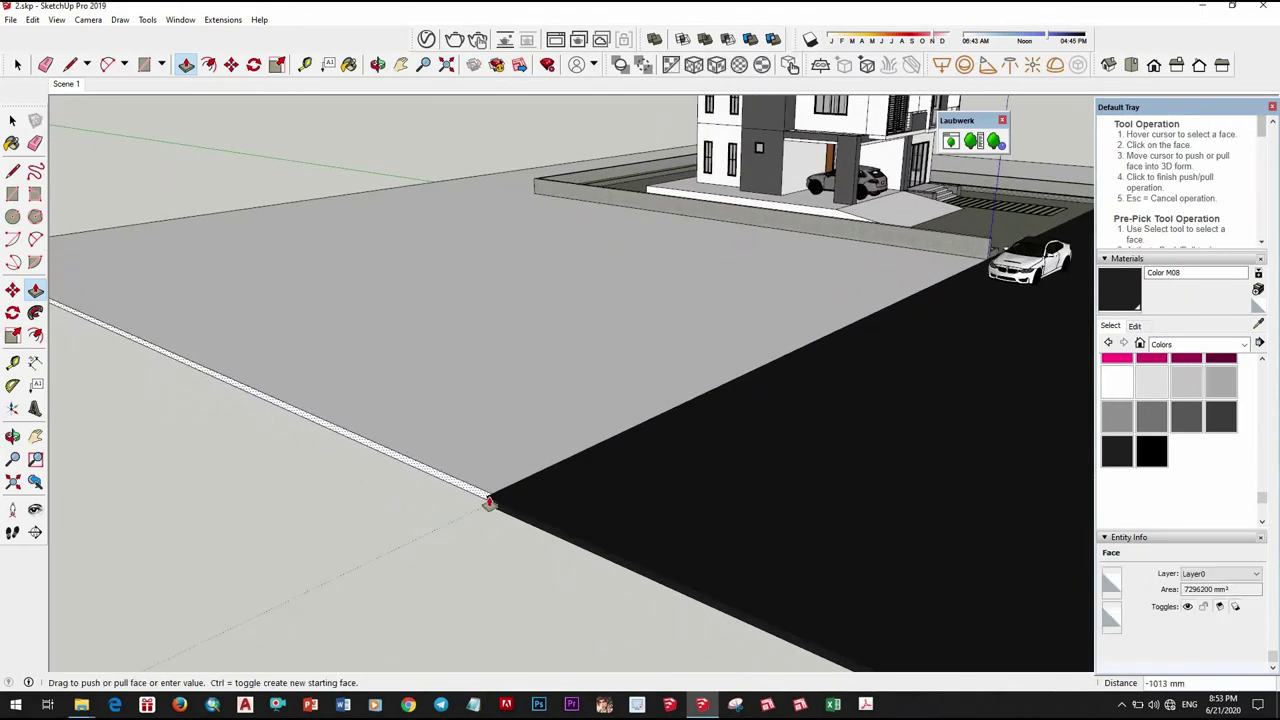
{"action": "scroll", "coordinate": [455, 441], "scroll_direction": "down", "scroll_amount": 4}
{"action": "mouse_move", "coordinate": [343, 486]}
{"action": "middle_mouse_down"}
{"action": "mouse_move", "coordinate": [672, 240]}
{"action": "mouse_move", "coordinate": [669, 449]}
{"action": "mouse_move", "coordinate": [304, 397]}
{"action": "mouse_move", "coordinate": [663, 463]}
{"action": "mouse_move", "coordinate": [603, 531]}
{"action": "middle_mouse_up"}
{"action": "scroll", "coordinate": [669, 449], "scroll_direction": "up", "scroll_amount": 2}
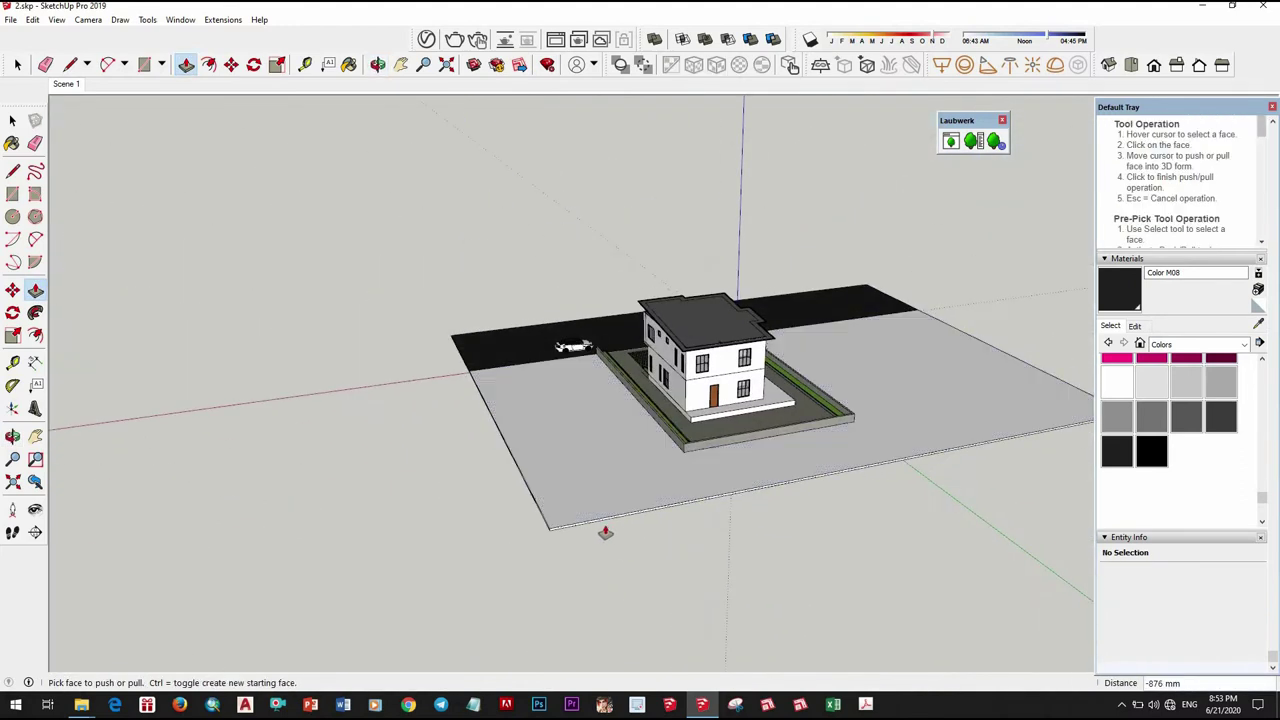
{"action": "scroll", "coordinate": [576, 527], "scroll_direction": "up", "scroll_amount": 2}
{"action": "scroll", "coordinate": [604, 543], "scroll_direction": "down", "scroll_amount": 3}
{"action": "scroll", "coordinate": [663, 569], "scroll_direction": "down", "scroll_amount": 2}
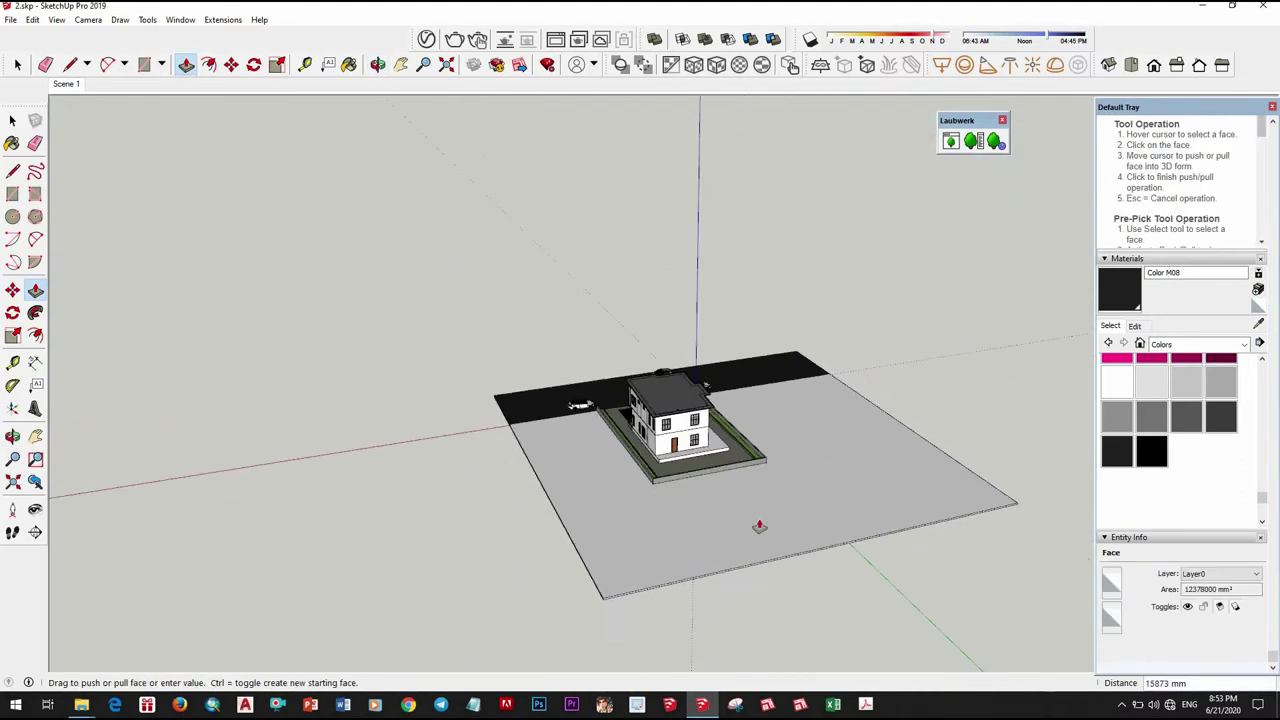
{"action": "key", "text": "space"}
{"action": "mouse_move", "coordinate": [553, 525]}
{"action": "middle_mouse_down"}
{"action": "mouse_move", "coordinate": [598, 467]}
{"action": "mouse_move", "coordinate": [554, 444]}
{"action": "middle_mouse_up"}
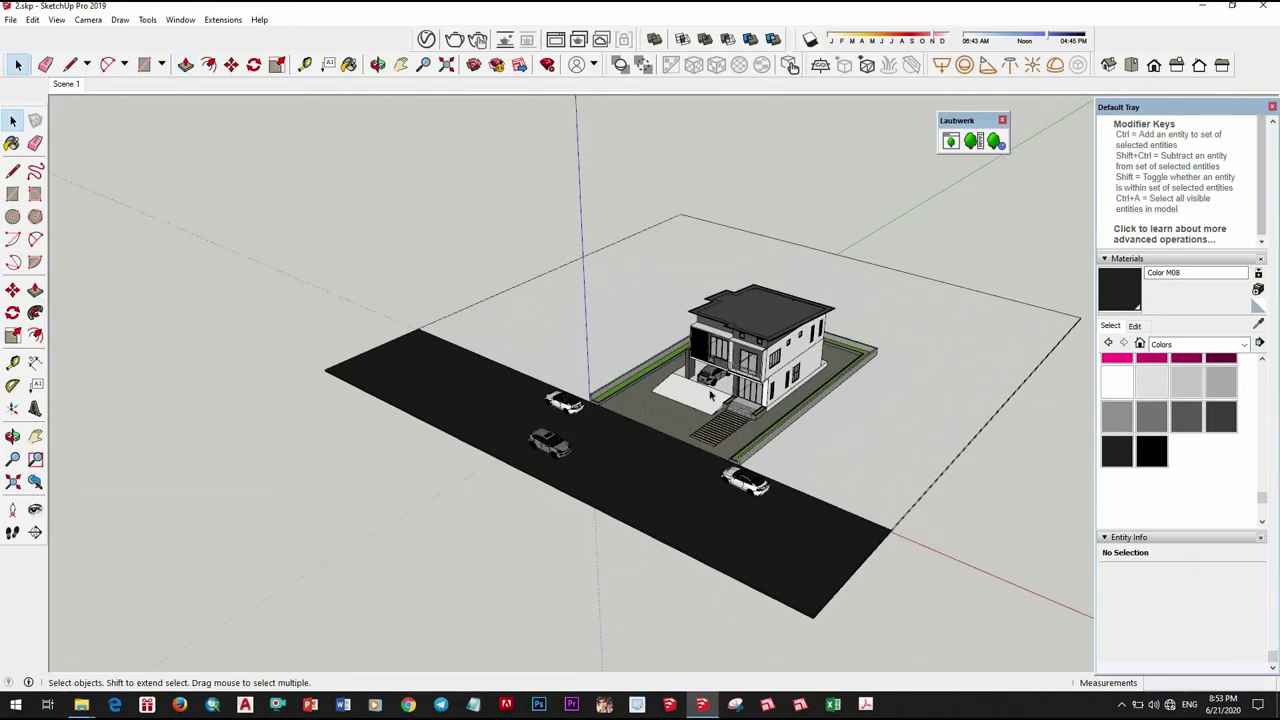
Select the surrounding grey ground slab and use Make Group on it.
{"action": "scroll", "coordinate": [746, 462], "scroll_direction": "up", "scroll_amount": 5}
{"action": "mouse_move", "coordinate": [746, 462]}
{"action": "middle_mouse_down"}
{"action": "mouse_move", "coordinate": [877, 363]}
{"action": "mouse_move", "coordinate": [481, 360]}
{"action": "middle_mouse_up"}
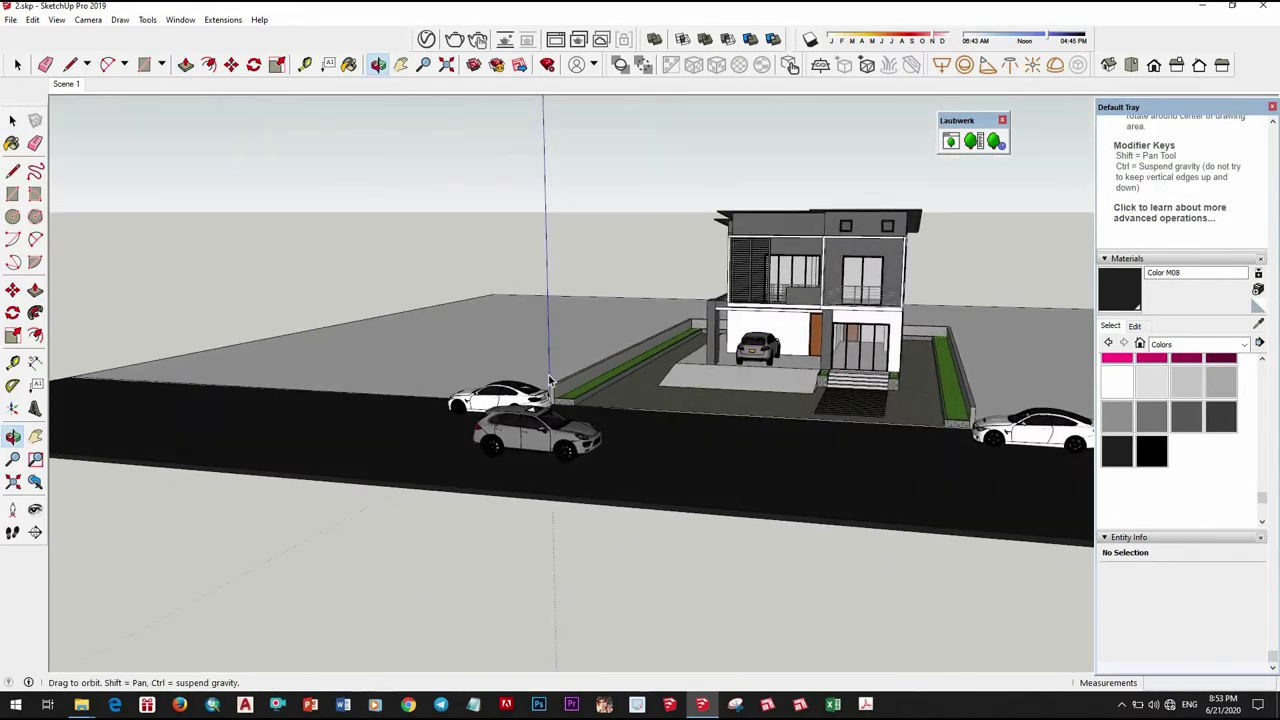
{"action": "left_click", "coordinate": [481, 360]}
{"action": "right_click", "coordinate": [481, 360]}
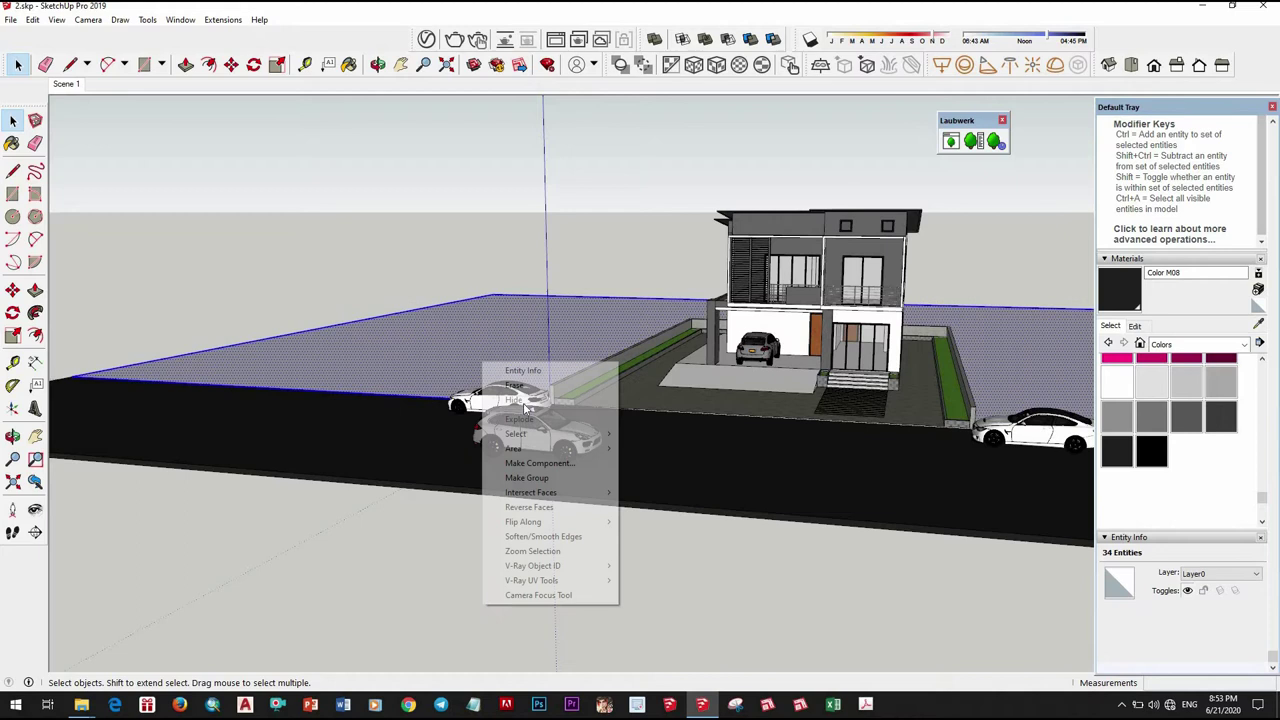
{"action": "left_click", "coordinate": [530, 479]}
Orbit to a high view to review the lot, road and cars within the grouped ground.
{"action": "scroll", "coordinate": [585, 370], "scroll_direction": "down", "scroll_amount": 3}
{"action": "mouse_move", "coordinate": [663, 514]}
{"action": "middle_mouse_down"}
{"action": "mouse_move", "coordinate": [680, 420]}
{"action": "mouse_move", "coordinate": [723, 441]}
{"action": "mouse_move", "coordinate": [535, 333]}
{"action": "mouse_move", "coordinate": [842, 279]}
{"action": "mouse_move", "coordinate": [603, 455]}
{"action": "mouse_move", "coordinate": [687, 156]}
{"action": "middle_mouse_up"}
{"action": "scroll", "coordinate": [680, 420], "scroll_direction": "down", "scroll_amount": 3}
{"action": "scroll", "coordinate": [723, 441], "scroll_direction": "up", "scroll_amount": 3}
{"action": "scroll", "coordinate": [842, 279], "scroll_direction": "down", "scroll_amount": 3}
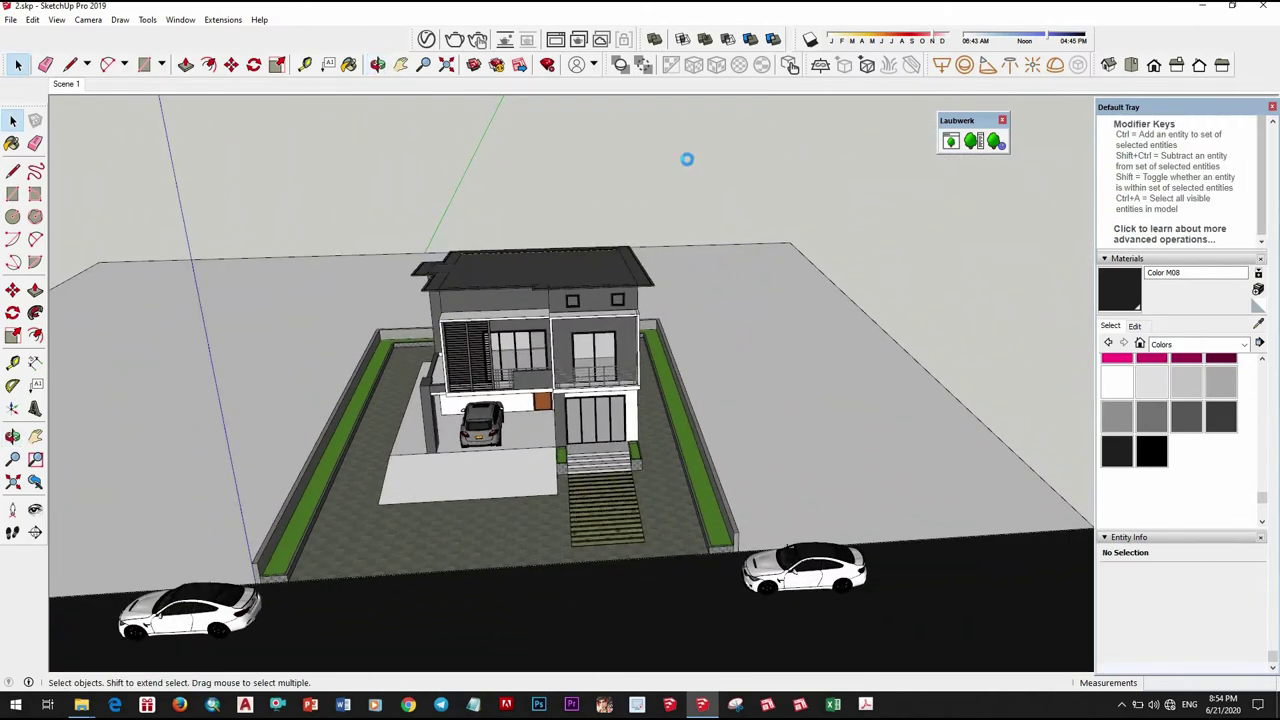
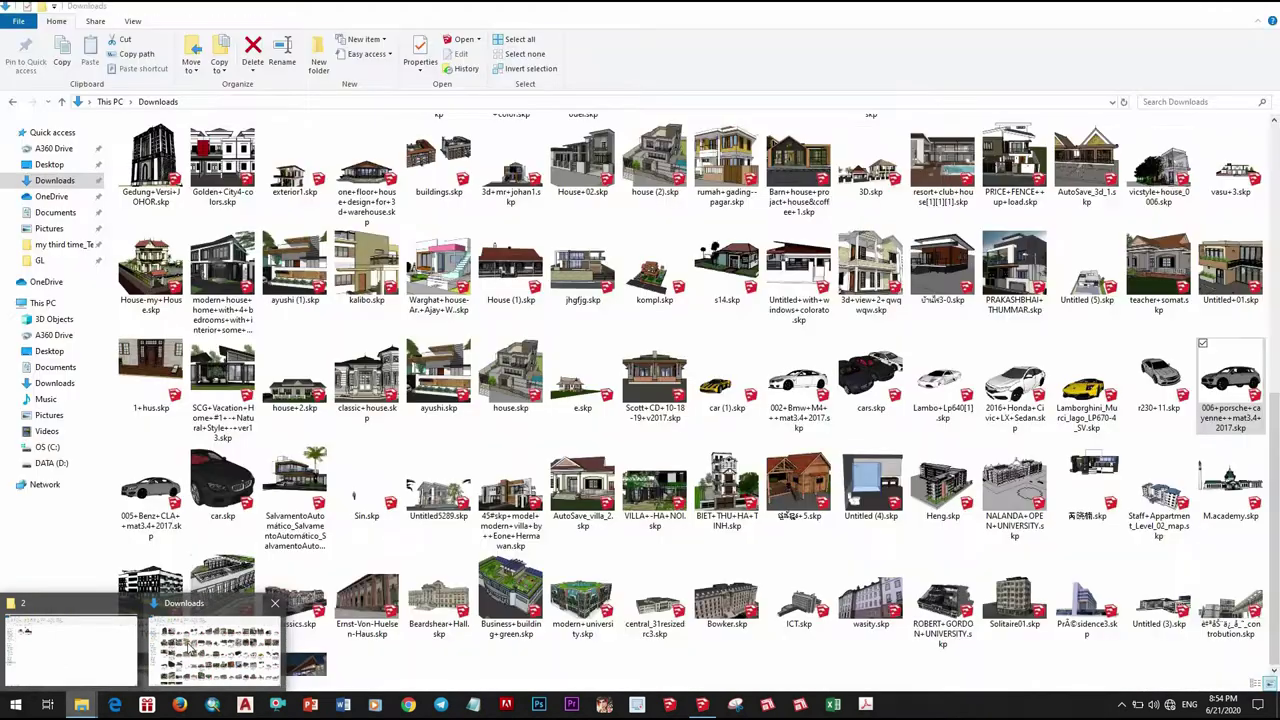
In the Downloads folder, select the VILLA+-HA+NOI.skp file after briefly picking BIET+THU+HA+TINH.skp.
{"action": "left_click", "coordinate": [215, 650]}
{"action": "scroll", "coordinate": [728, 492], "scroll_direction": "down", "scroll_amount": 3}
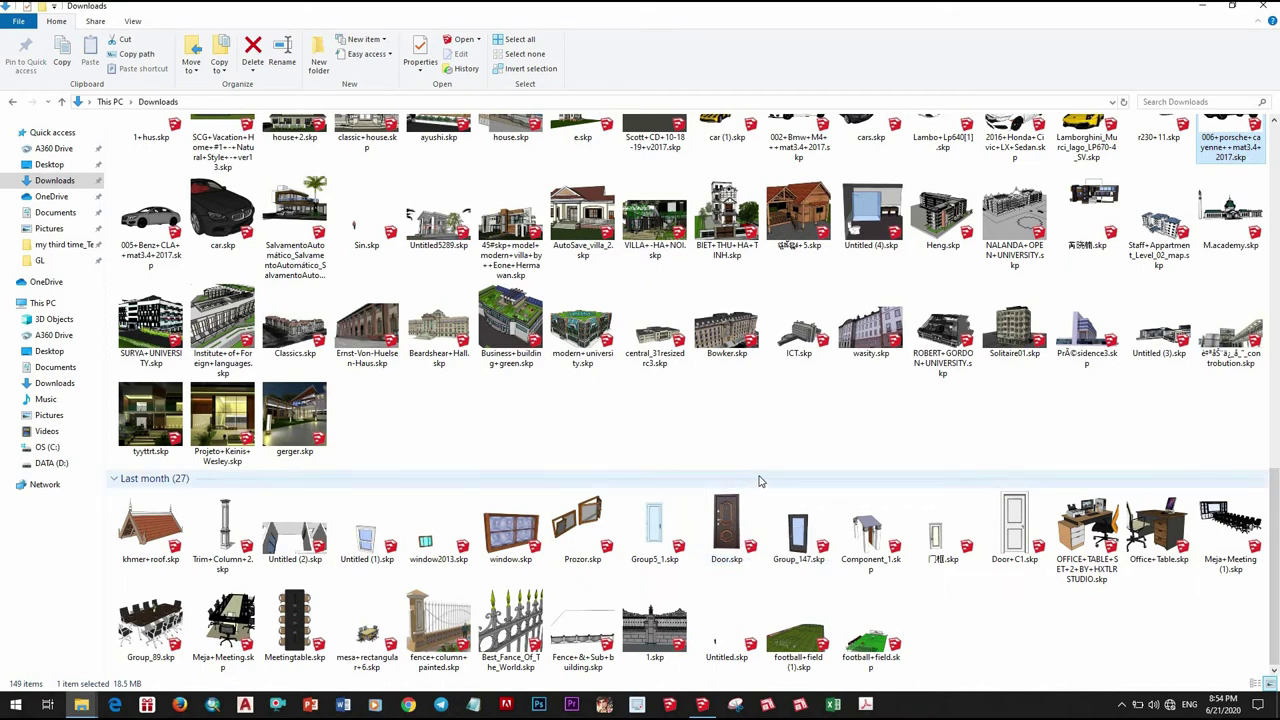
{"action": "scroll", "coordinate": [759, 481], "scroll_direction": "up", "scroll_amount": 3}
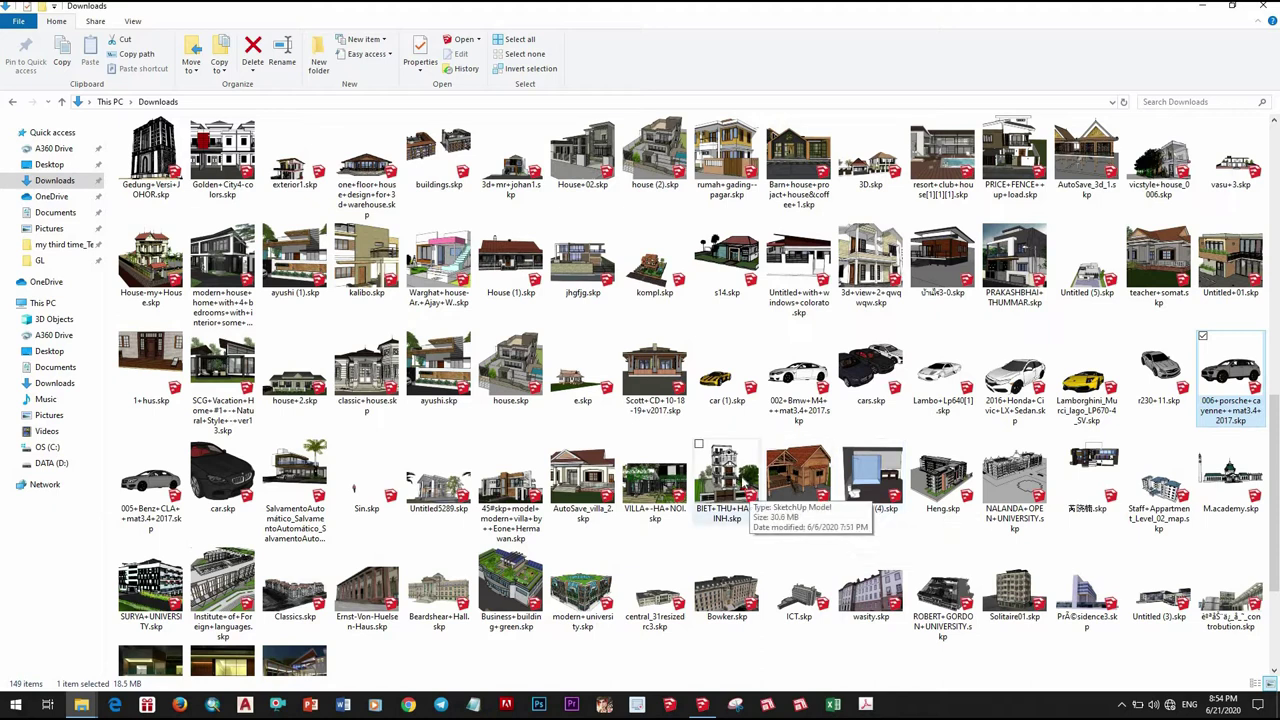
{"action": "left_click", "coordinate": [742, 495]}
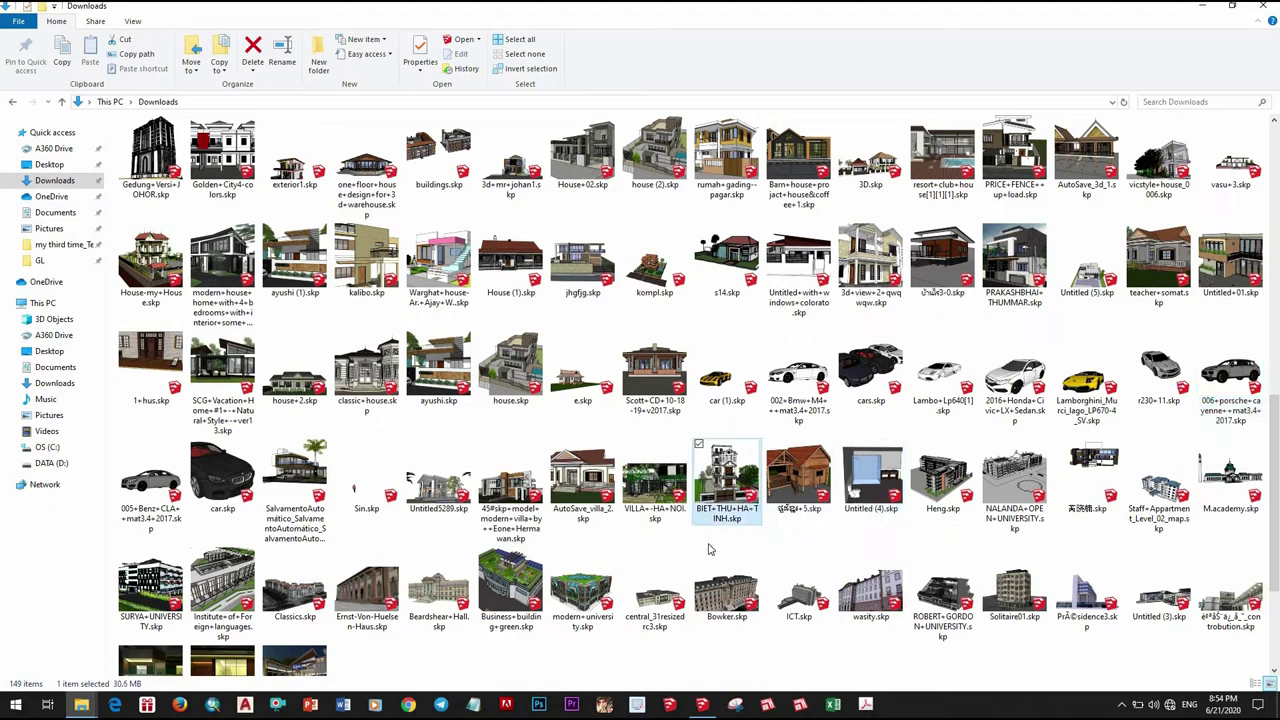
{"action": "left_click", "coordinate": [672, 490]}
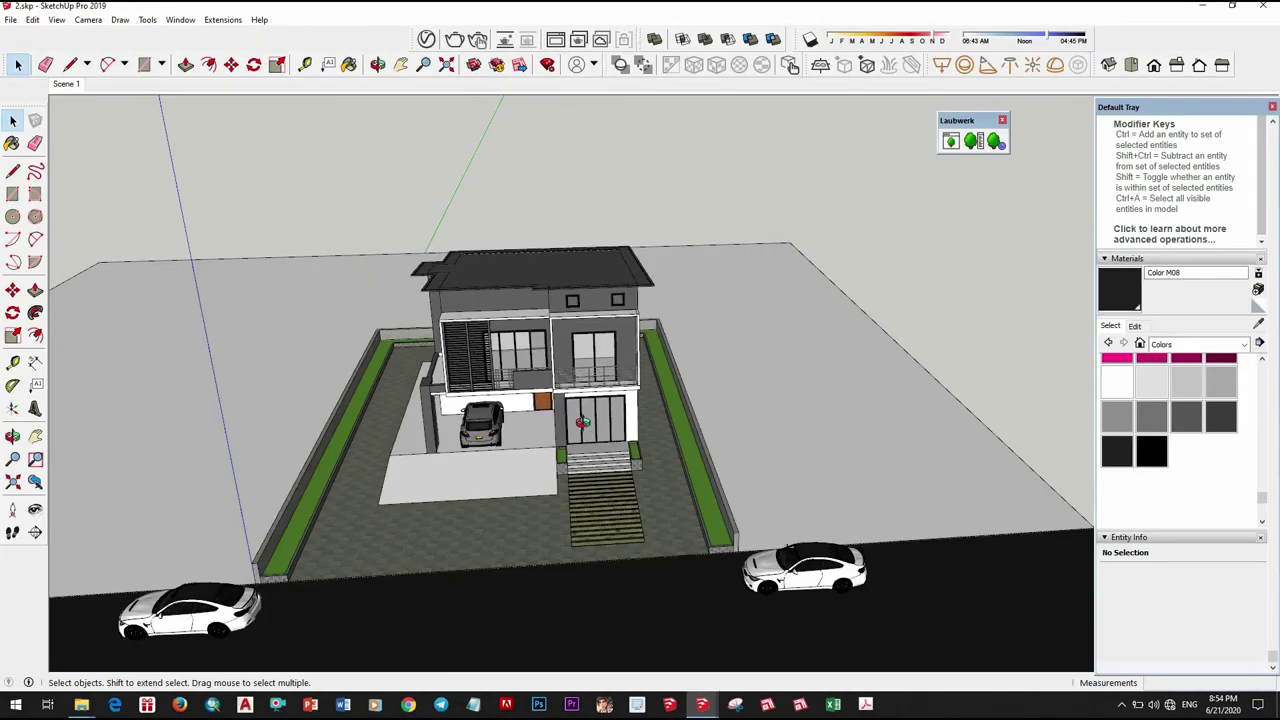
Orbit and zoom the 2.skp model to an elevated close-up of the carport roof above the car.
{"action": "mouse_move", "coordinate": [583, 422]}
{"action": "middle_mouse_down"}
{"action": "mouse_move", "coordinate": [685, 418]}
{"action": "mouse_move", "coordinate": [792, 316]}
{"action": "middle_mouse_up"}
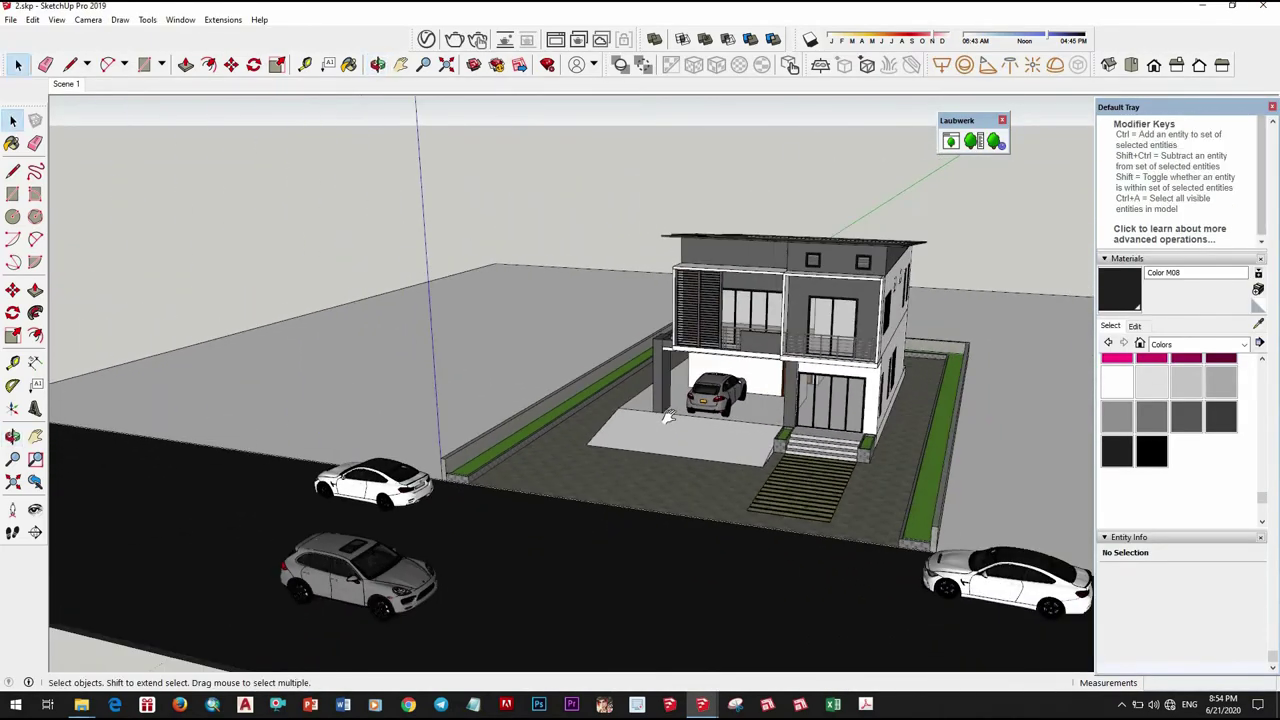
{"action": "scroll", "coordinate": [800, 260], "scroll_direction": "up", "scroll_amount": 2}
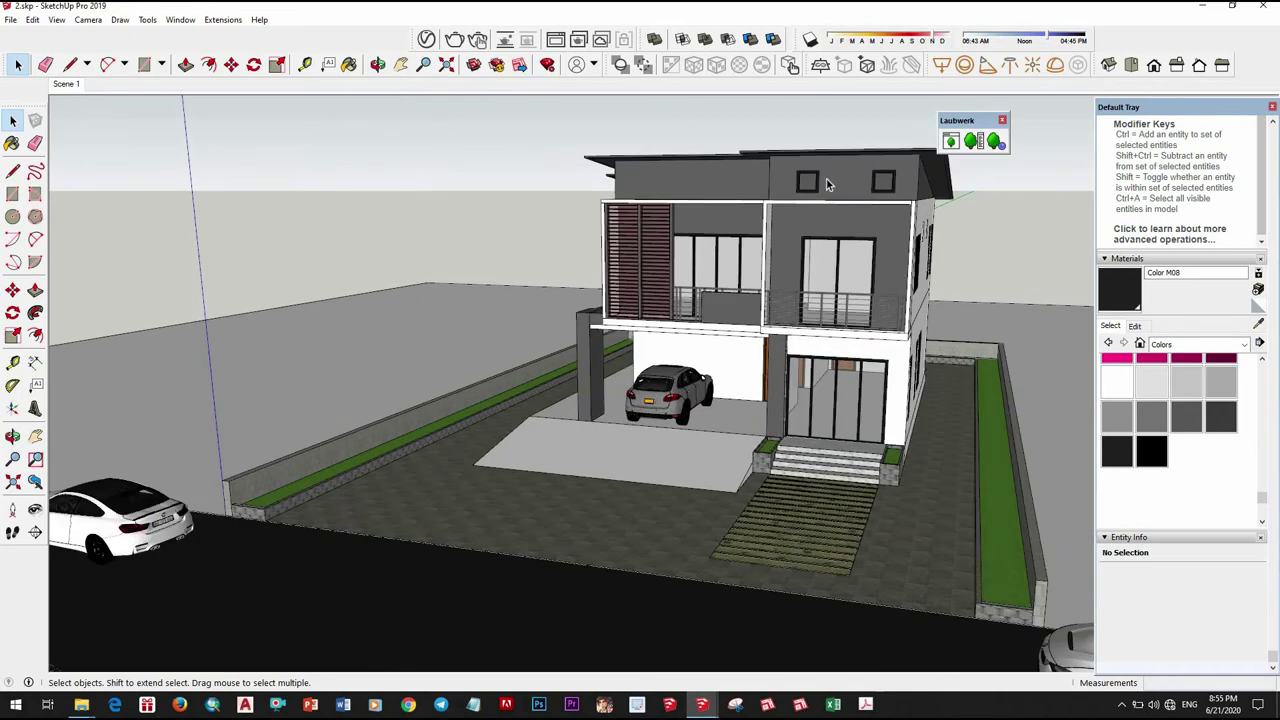
{"action": "scroll", "coordinate": [829, 229], "scroll_direction": "up", "scroll_amount": 3}
{"action": "scroll", "coordinate": [968, 224], "scroll_direction": "up", "scroll_amount": 2}
{"action": "scroll", "coordinate": [910, 215], "scroll_direction": "down", "scroll_amount": 2}
{"action": "scroll", "coordinate": [820, 280], "scroll_direction": "down", "scroll_amount": 1}
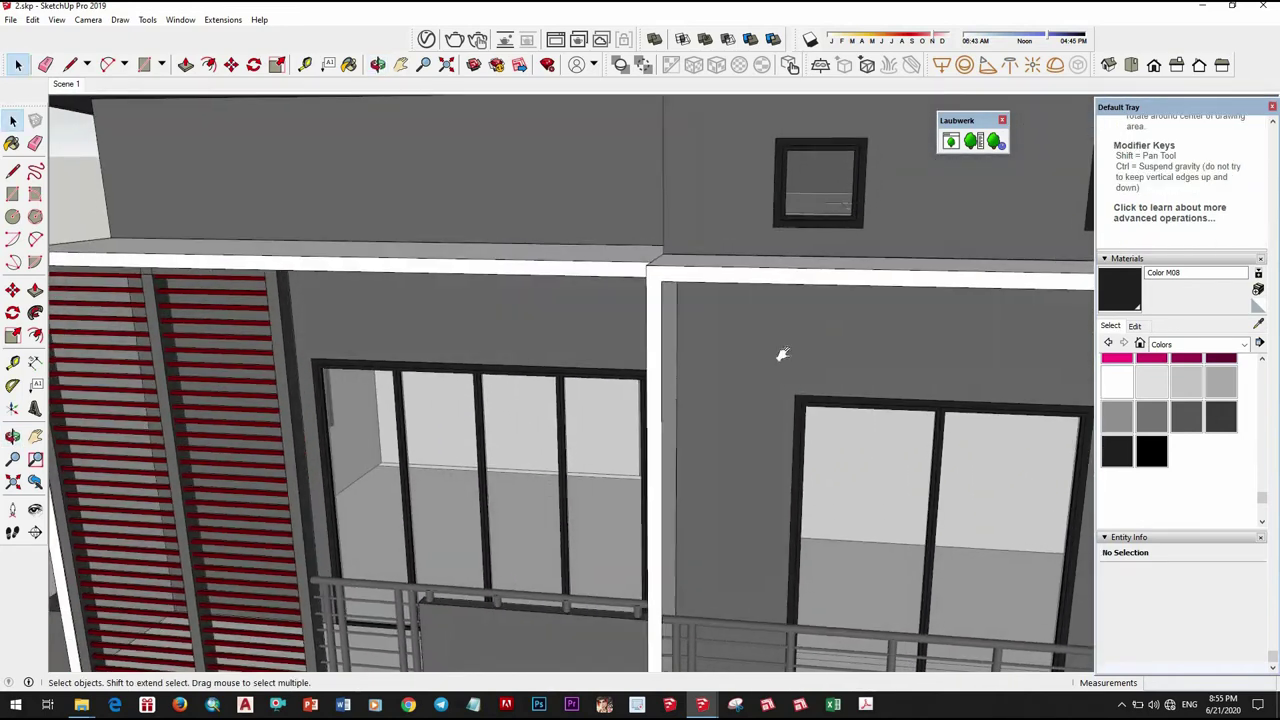
{"action": "scroll", "coordinate": [710, 370], "scroll_direction": "down", "scroll_amount": 3}
{"action": "scroll", "coordinate": [643, 385], "scroll_direction": "up", "scroll_amount": 1}
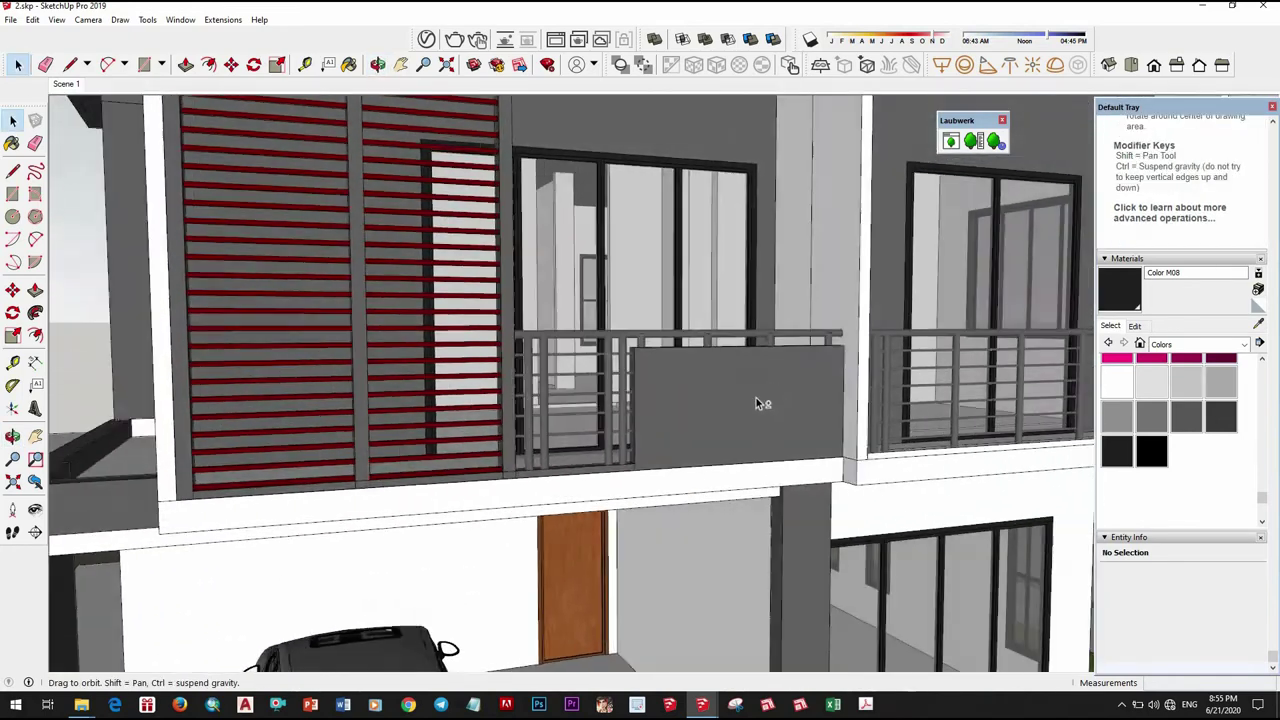
{"action": "mouse_move", "coordinate": [643, 385]}
{"action": "middle_mouse_down"}
{"action": "mouse_move", "coordinate": [590, 501]}
{"action": "mouse_move", "coordinate": [627, 490]}
{"action": "middle_mouse_up"}
{"action": "scroll", "coordinate": [590, 501], "scroll_direction": "up", "scroll_amount": 2}
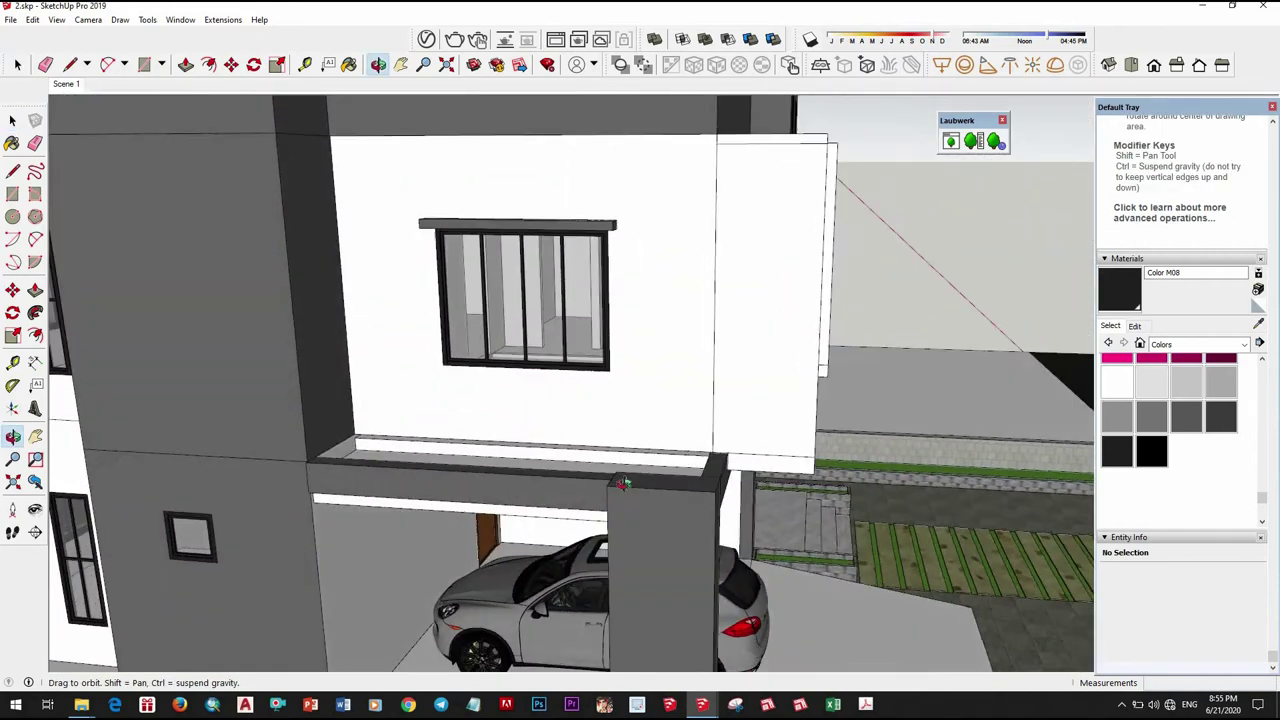
{"action": "scroll", "coordinate": [600, 430], "scroll_direction": "down", "scroll_amount": 3}
{"action": "scroll", "coordinate": [580, 380], "scroll_direction": "down", "scroll_amount": 2}
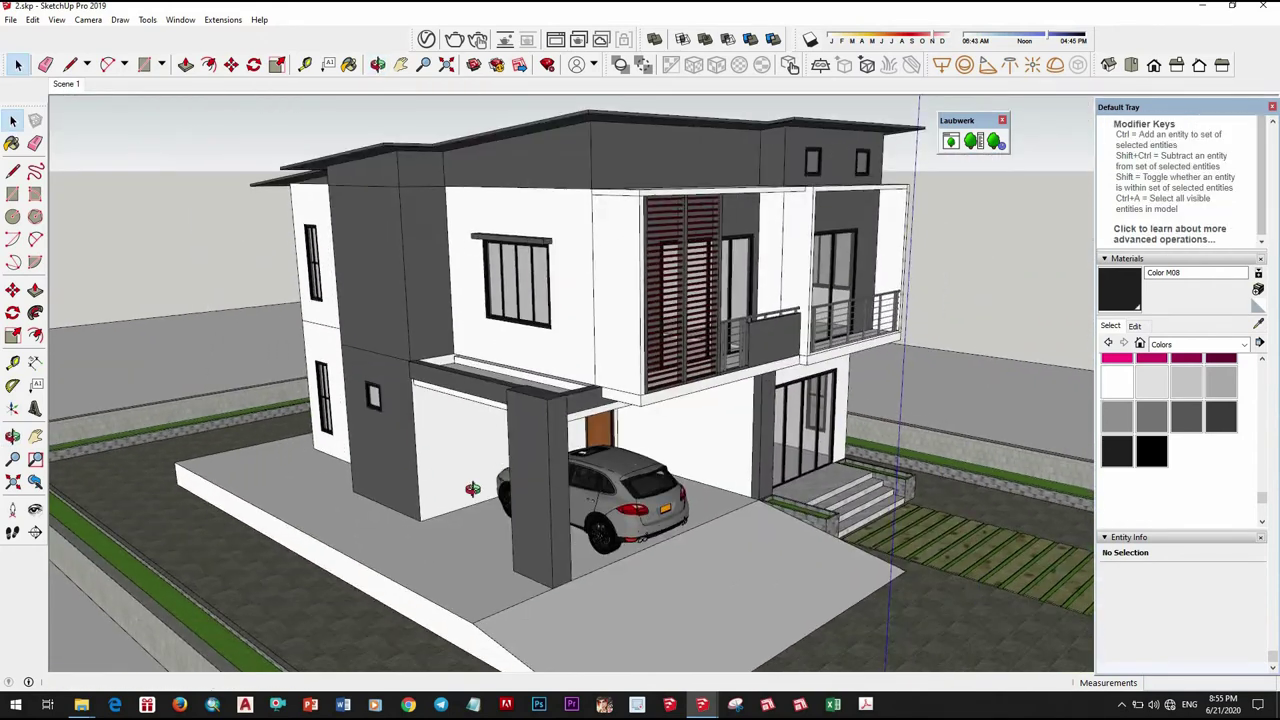
{"action": "mouse_move", "coordinate": [580, 380]}
{"action": "middle_mouse_down"}
{"action": "mouse_move", "coordinate": [983, 343]}
{"action": "mouse_move", "coordinate": [983, 280]}
{"action": "mouse_move", "coordinate": [802, 195]}
{"action": "mouse_move", "coordinate": [609, 314]}
{"action": "mouse_move", "coordinate": [651, 460]}
{"action": "mouse_move", "coordinate": [740, 486]}
{"action": "mouse_move", "coordinate": [833, 491]}
{"action": "mouse_move", "coordinate": [474, 331]}
{"action": "mouse_move", "coordinate": [666, 391]}
{"action": "mouse_move", "coordinate": [483, 268]}
{"action": "middle_mouse_up"}
{"action": "scroll", "coordinate": [625, 375], "scroll_direction": "up", "scroll_amount": 5}
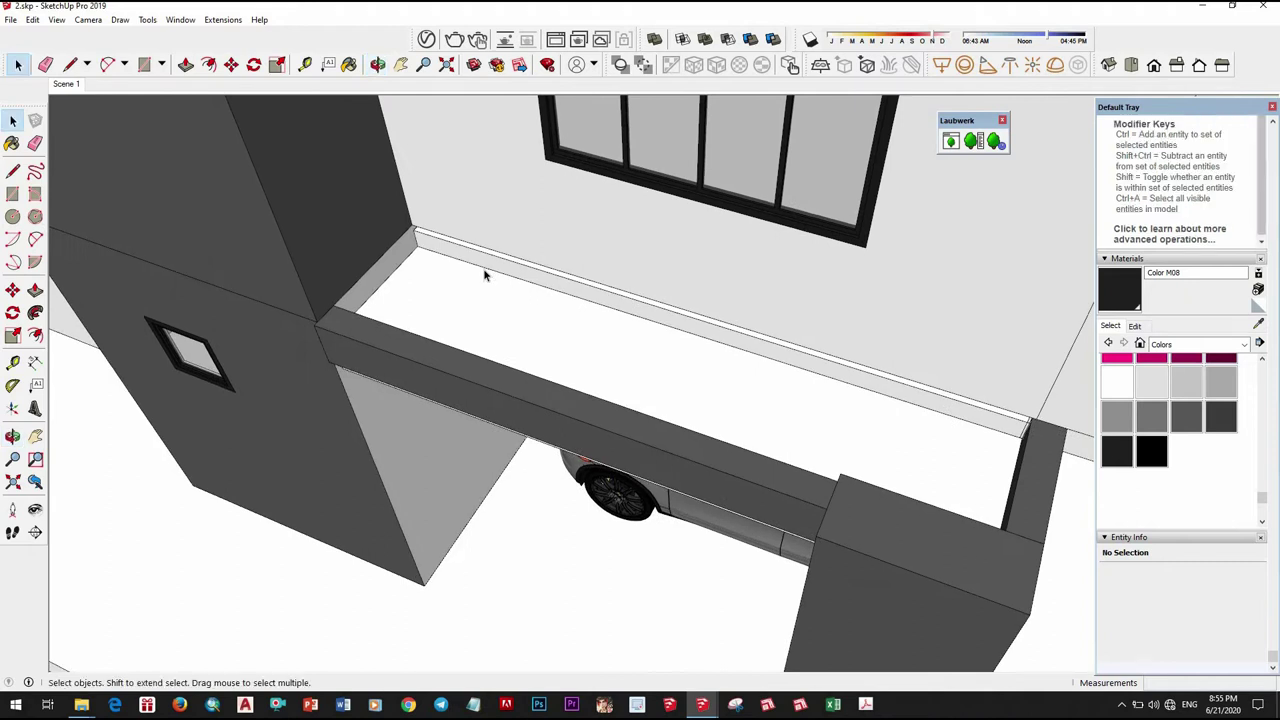
Draw a rectangle face across the top of the carport roof and select it.
{"action": "key", "text": "r"}
{"action": "left_click", "coordinate": [837, 423]}
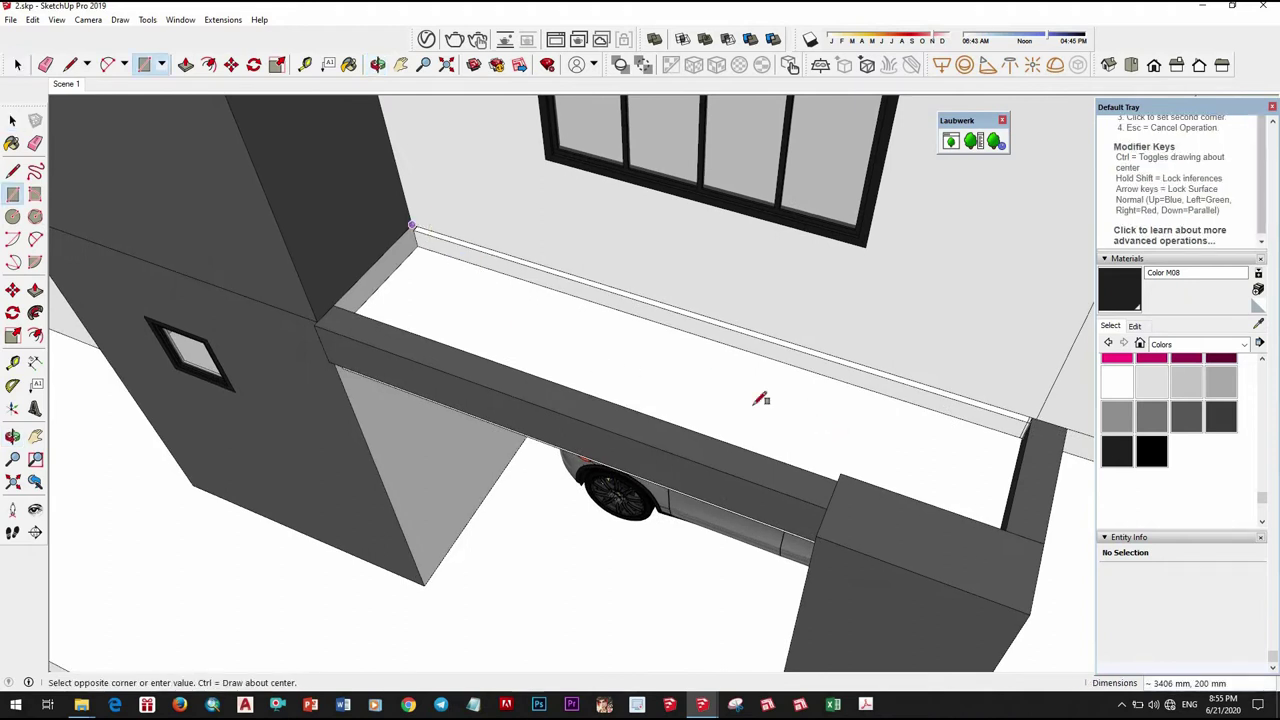
{"action": "mouse_move", "coordinate": [763, 397]}
{"action": "middle_mouse_down"}
{"action": "mouse_move", "coordinate": [551, 380]}
{"action": "mouse_move", "coordinate": [594, 366]}
{"action": "mouse_move", "coordinate": [490, 292]}
{"action": "mouse_move", "coordinate": [437, 286]}
{"action": "middle_mouse_up"}
{"action": "key", "text": "space"}
{"action": "left_click", "coordinate": [452, 290]}
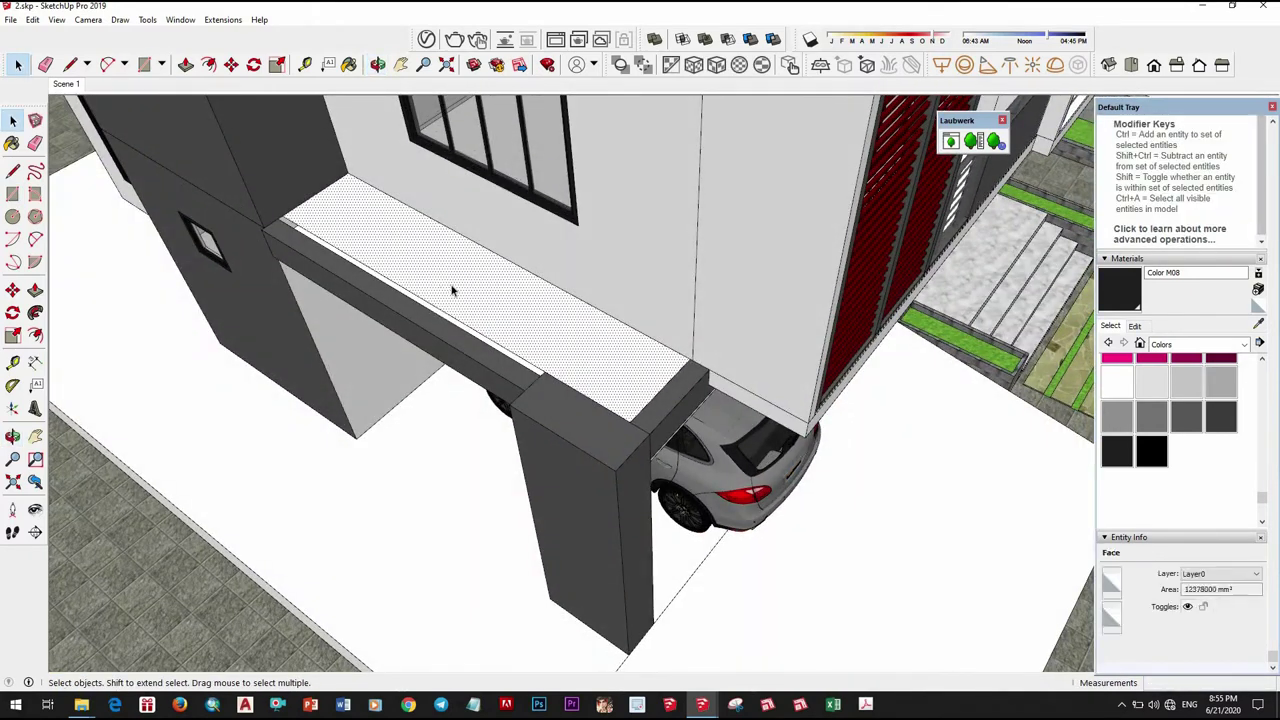
Extrude the new roof face 350 mm and push away the thin strip under the beam.
{"action": "key", "text": "p"}
{"action": "mouse_move", "coordinate": [574, 357]}
{"action": "middle_mouse_down"}
{"action": "mouse_move", "coordinate": [561, 405]}
{"action": "mouse_move", "coordinate": [523, 429]}
{"action": "middle_mouse_up"}
{"action": "left_click_drag", "start_coordinate": [523, 429], "coordinate": [529, 443]}
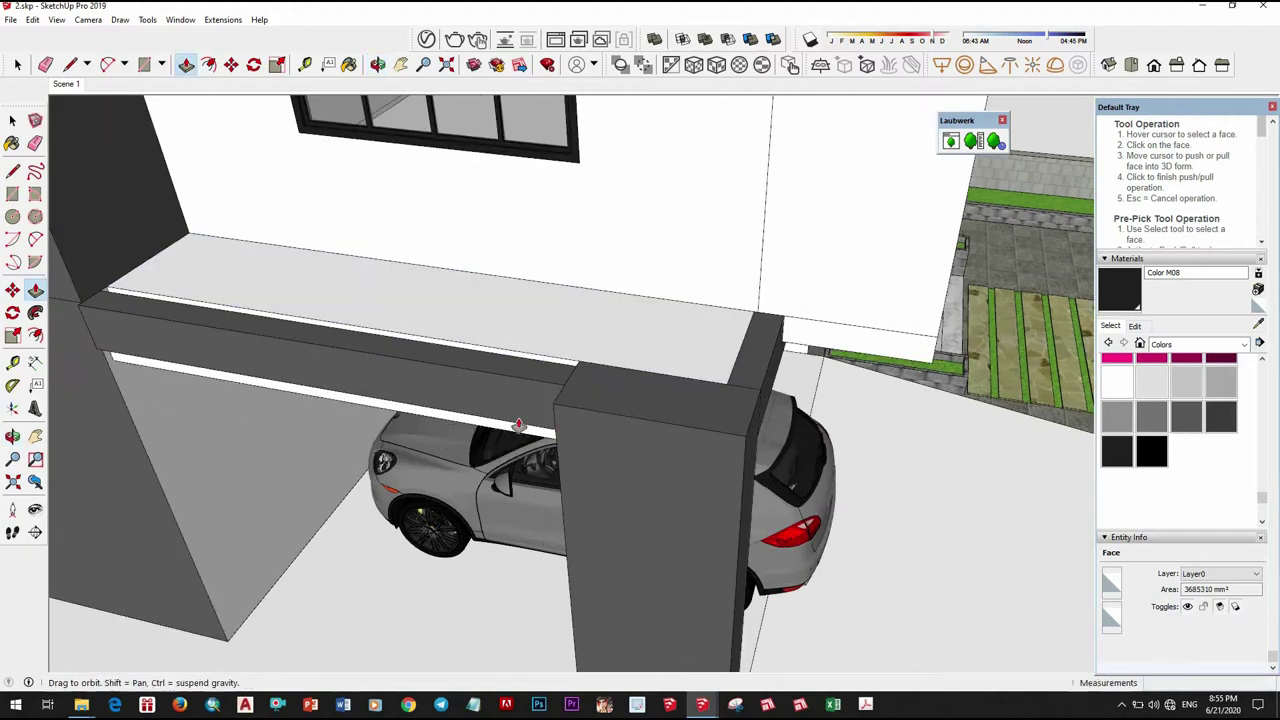
{"action": "mouse_move", "coordinate": [529, 443]}
{"action": "middle_mouse_down"}
{"action": "mouse_move", "coordinate": [229, 376]}
{"action": "mouse_move", "coordinate": [754, 366]}
{"action": "mouse_move", "coordinate": [483, 323]}
{"action": "mouse_move", "coordinate": [508, 305]}
{"action": "middle_mouse_up"}
{"action": "key", "text": "space"}
{"action": "key", "text": "p"}
{"action": "left_click_drag", "start_coordinate": [432, 298], "coordinate": [499, 340]}
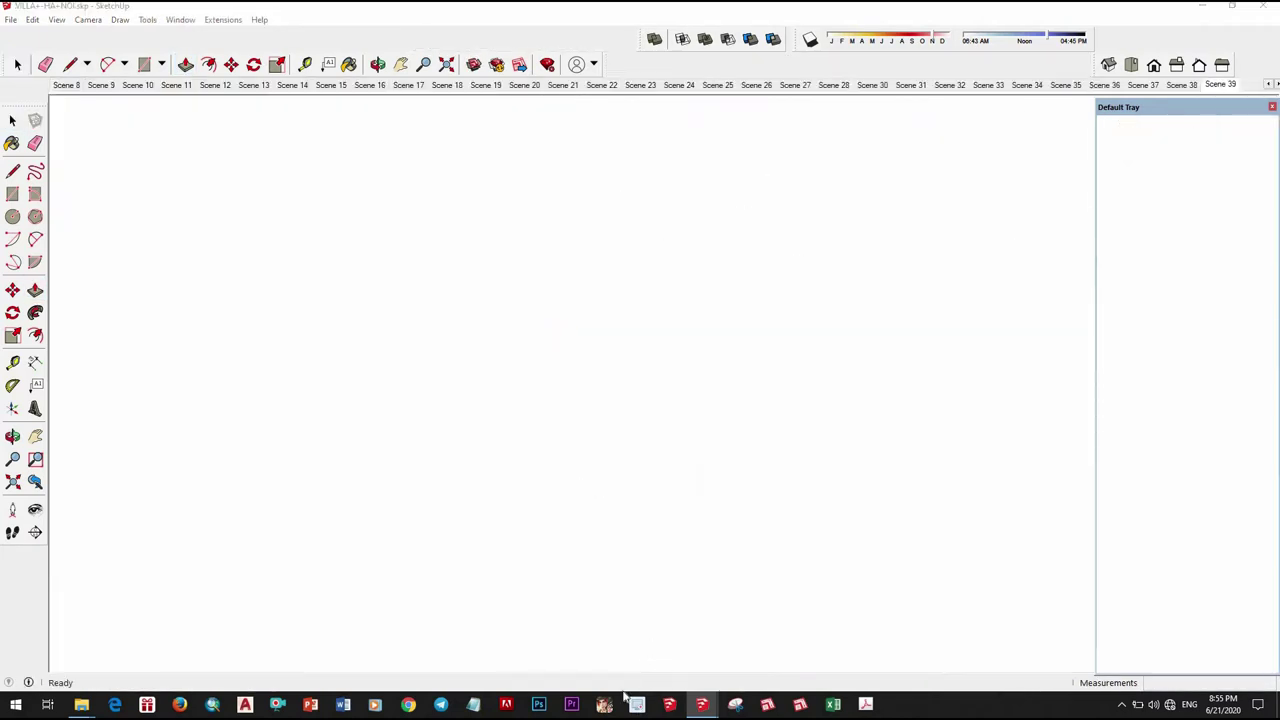
Back in 2.skp, offset the carport ledge top inward to form a 10 mm rim.
{"action": "mouse_move", "coordinate": [702, 704]}
{"action": "left_click", "coordinate": [555, 645]}
{"action": "mouse_move", "coordinate": [591, 426]}
{"action": "middle_mouse_down"}
{"action": "mouse_move", "coordinate": [626, 429]}
{"action": "mouse_move", "coordinate": [516, 367]}
{"action": "mouse_move", "coordinate": [547, 382]}
{"action": "middle_mouse_up"}
{"action": "left_click", "coordinate": [517, 373]}
{"action": "key", "text": "f"}
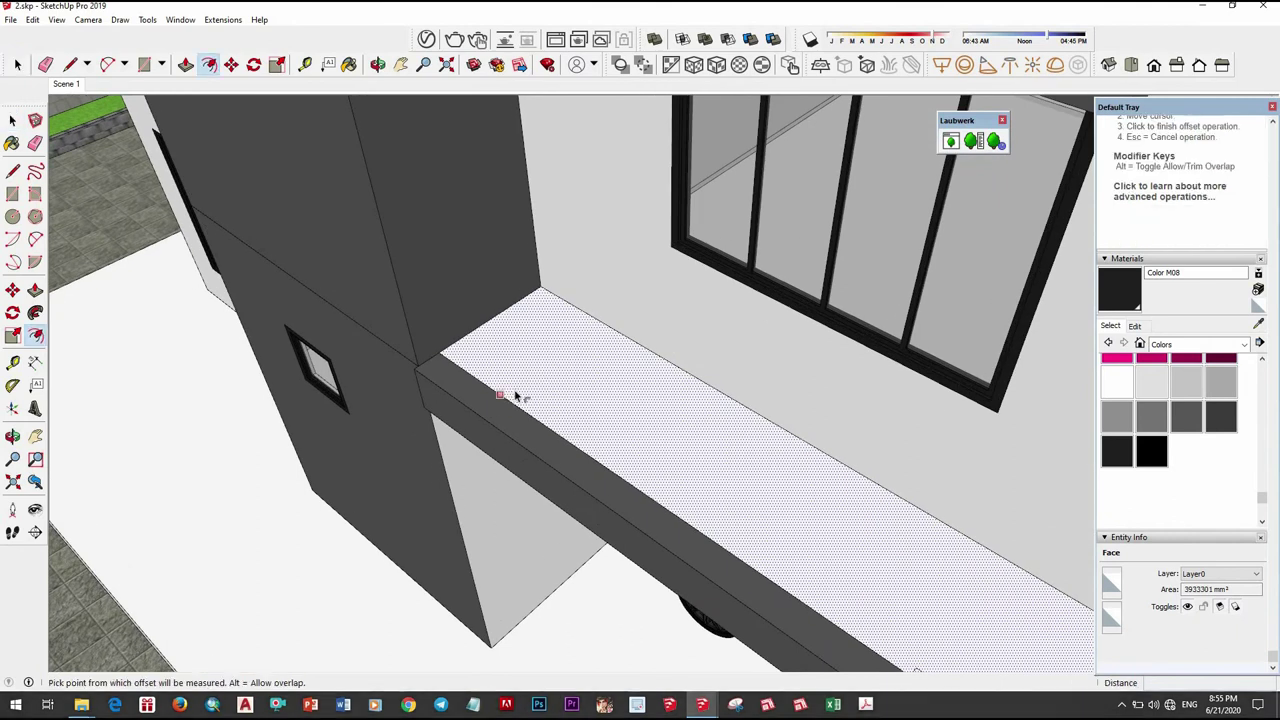
{"action": "left_click", "coordinate": [500, 395]}
{"action": "type", "text": "10"}
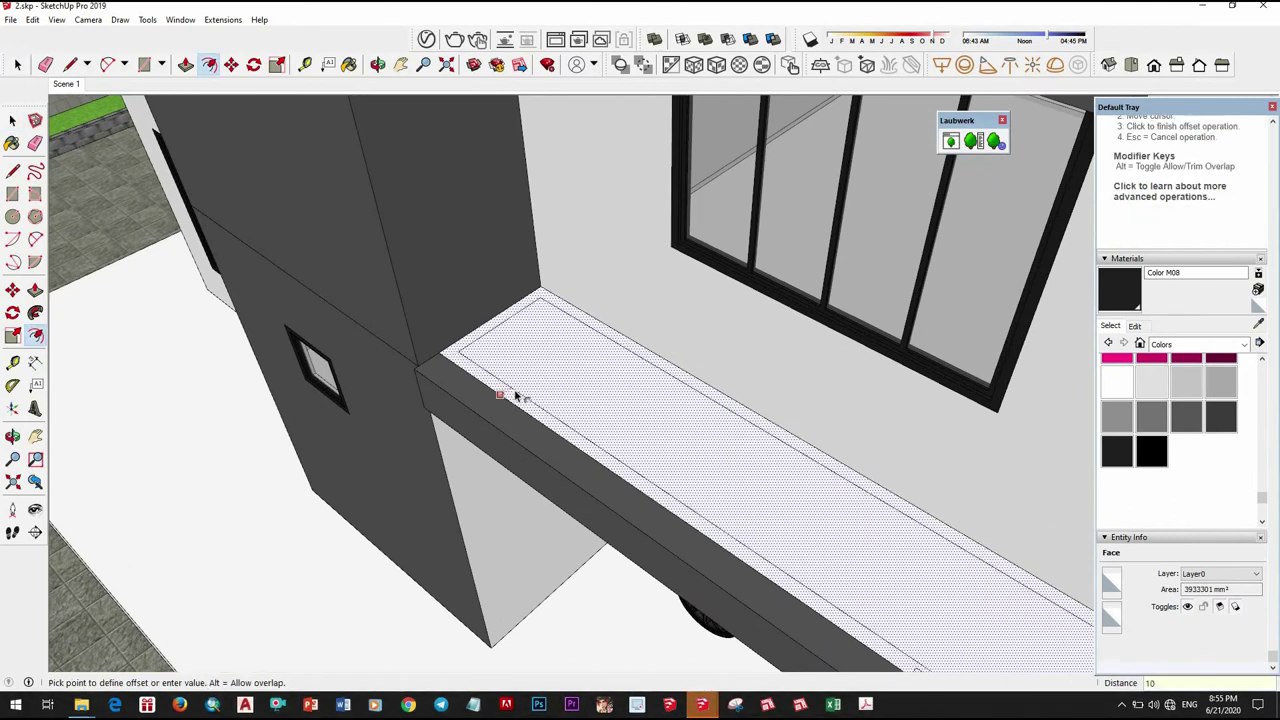
{"action": "key", "text": "Return"}
{"action": "key", "text": "space"}
{"action": "scroll", "coordinate": [594, 423], "scroll_direction": "down", "scroll_amount": 5}
{"action": "scroll", "coordinate": [566, 360], "scroll_direction": "up", "scroll_amount": 3}
{"action": "scroll", "coordinate": [560, 358], "scroll_direction": "up", "scroll_amount": 2}
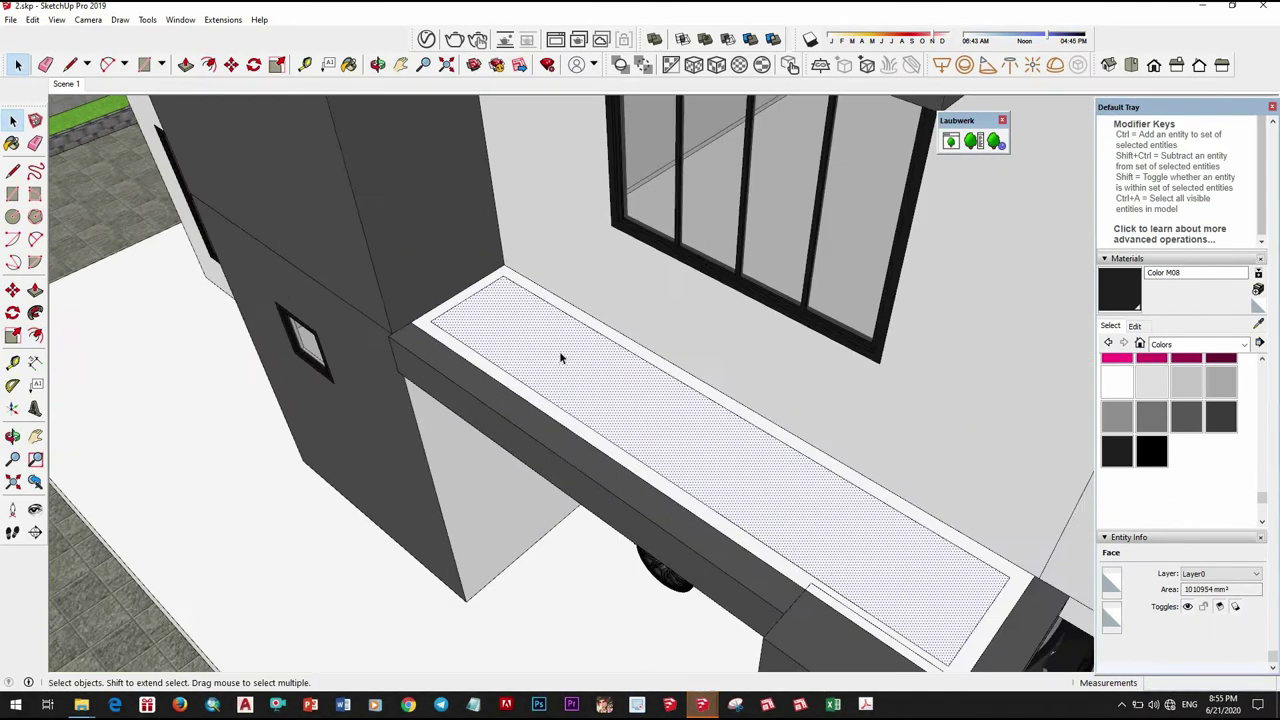
{"action": "middle_click_drag", "start_coordinate": [560, 357], "coordinate": [560, 366]}
Push the inner face of the ledge top down 50 mm to recess it.
{"action": "key", "text": "p"}
{"action": "left_click", "coordinate": [561, 367]}
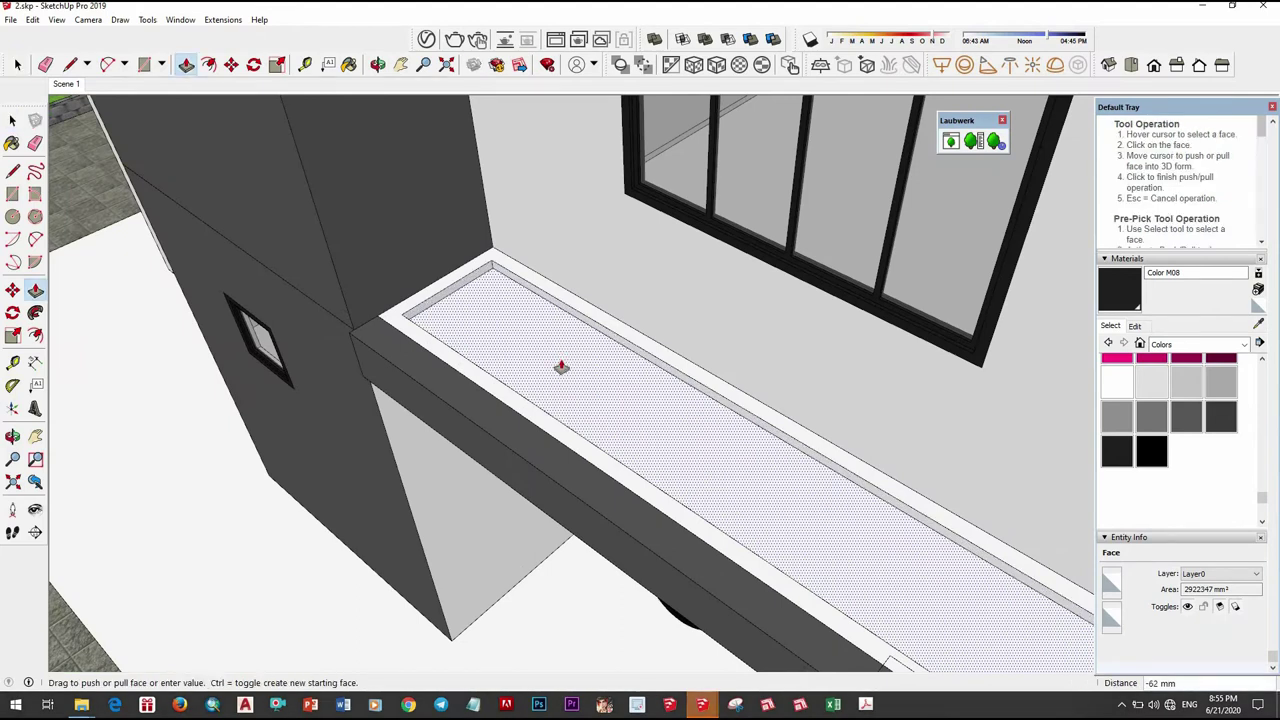
{"action": "type", "text": "0"}
{"action": "key", "text": "Return"}
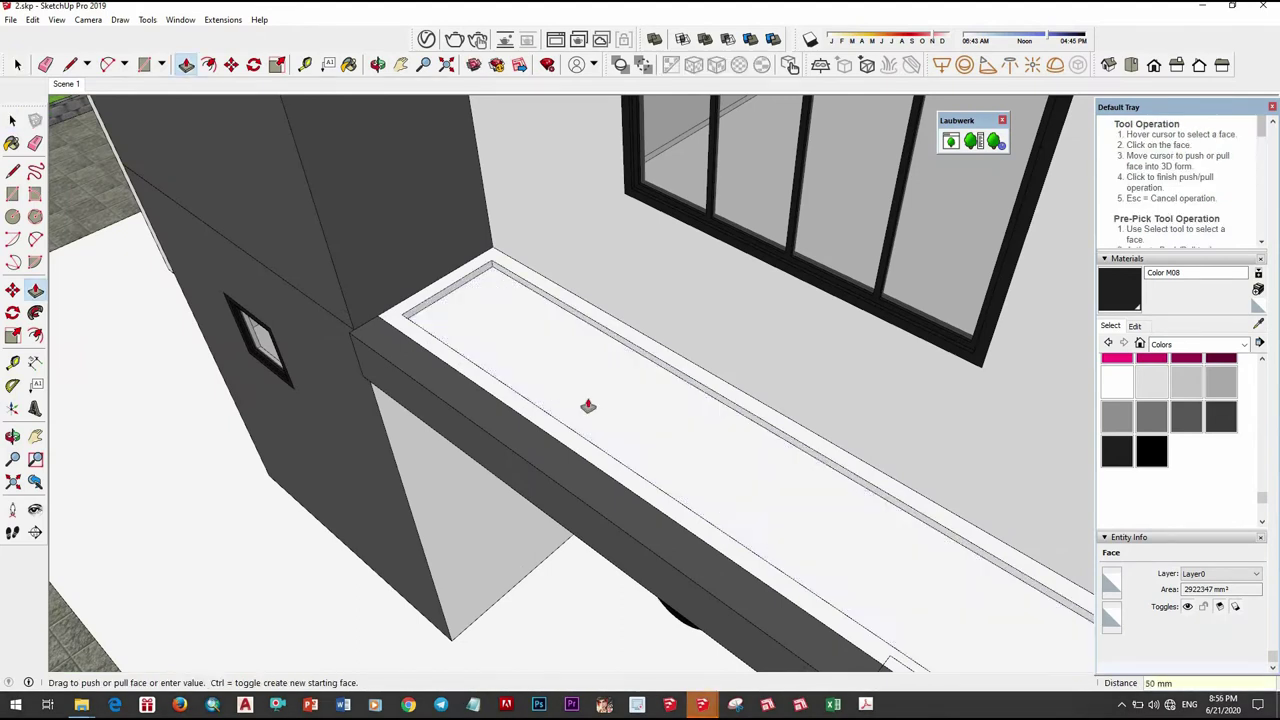
{"action": "scroll", "coordinate": [586, 420], "scroll_direction": "down", "scroll_amount": 3}
{"action": "scroll", "coordinate": [731, 443], "scroll_direction": "down", "scroll_amount": 3}
{"action": "scroll", "coordinate": [399, 174], "scroll_direction": "up", "scroll_amount": 2}
{"action": "key", "text": "space"}
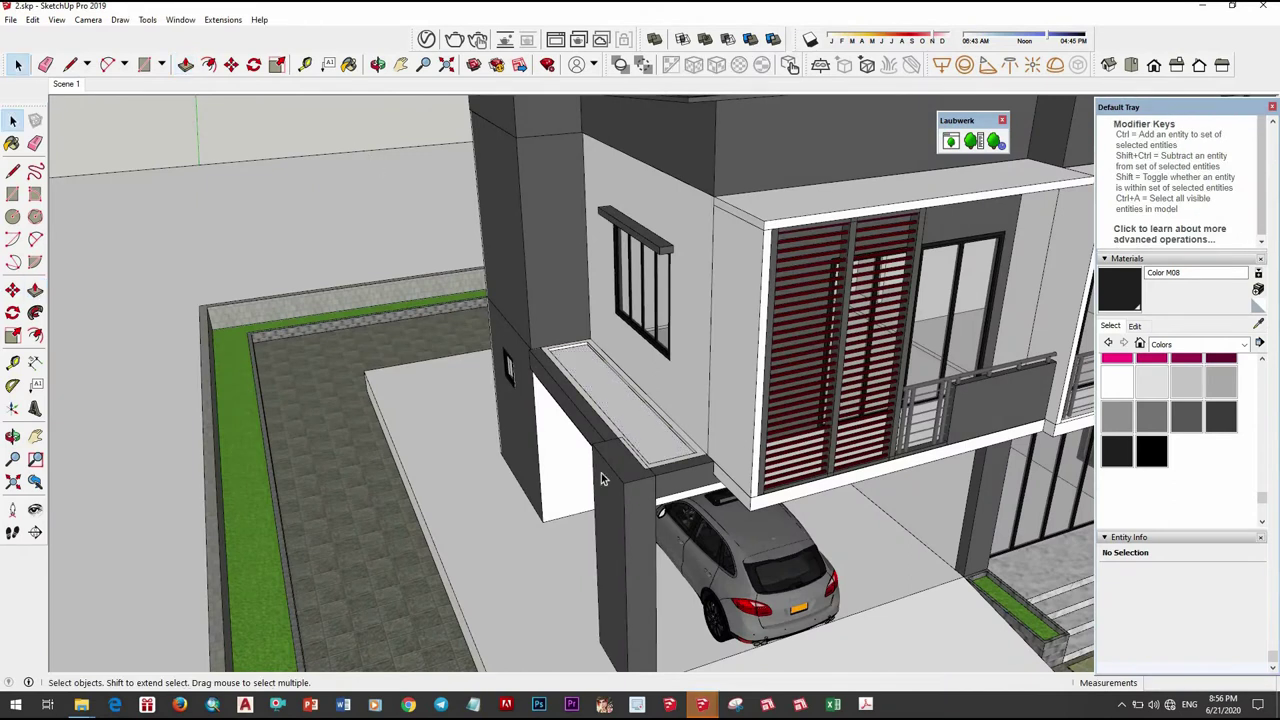
{"action": "scroll", "coordinate": [700, 500], "scroll_direction": "down", "scroll_amount": 3}
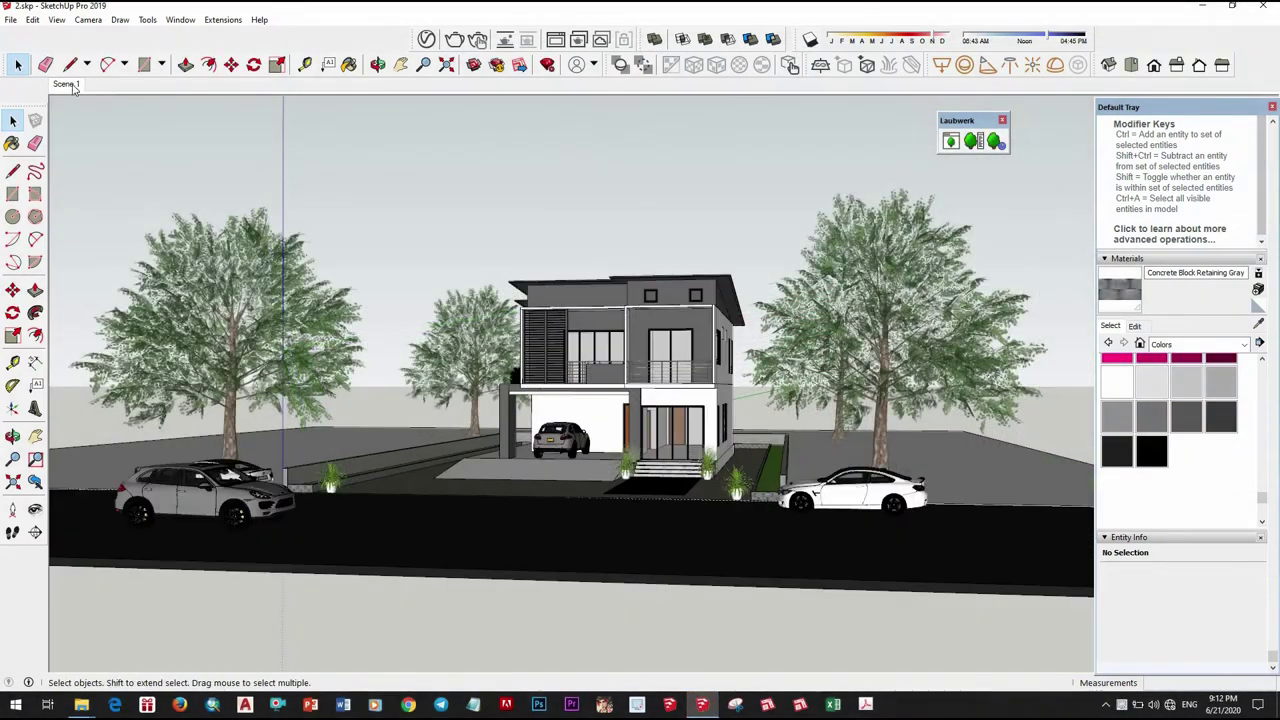
Erase the tall Plant 2 shrub standing left of the entrance steps.
{"action": "scroll", "coordinate": [293, 190], "scroll_direction": "up", "scroll_amount": 5}
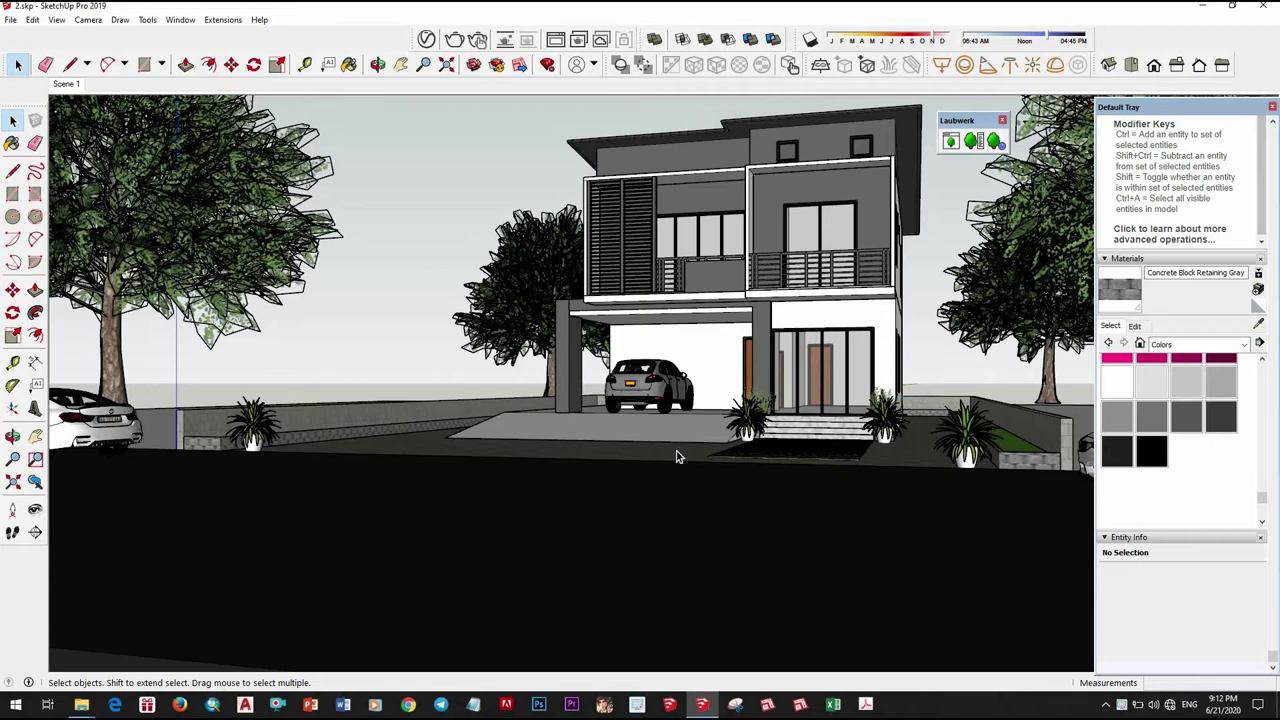
{"action": "middle_click_drag", "start_coordinate": [673, 438], "coordinate": [723, 422]}
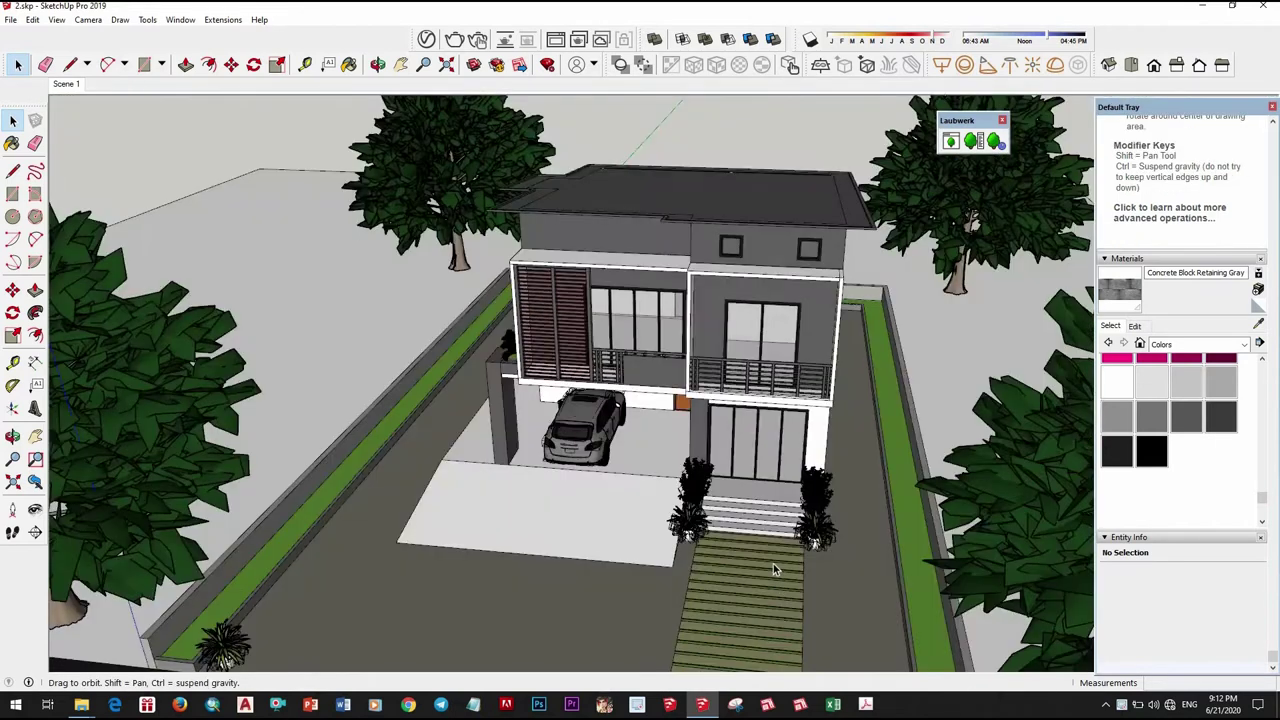
{"action": "scroll", "coordinate": [723, 422], "scroll_direction": "up", "scroll_amount": 3}
{"action": "scroll", "coordinate": [700, 430], "scroll_direction": "up", "scroll_amount": 3}
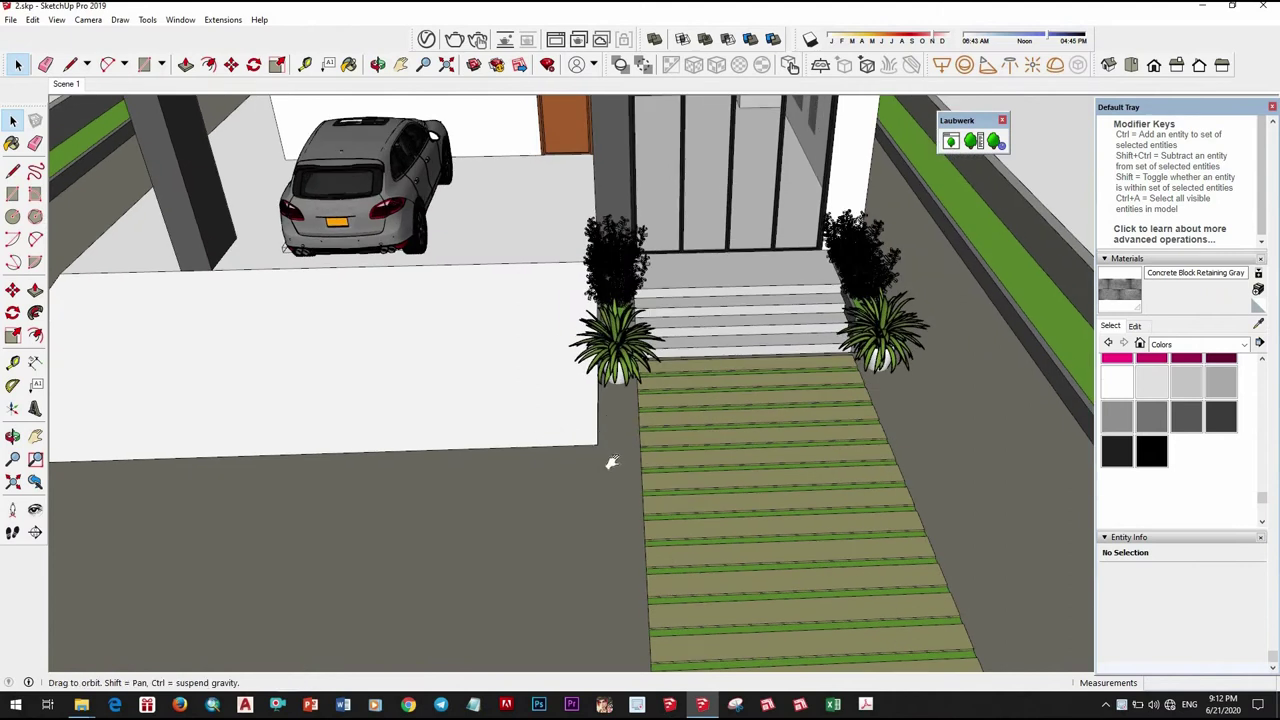
{"action": "middle_click_drag", "start_coordinate": [608, 457], "coordinate": [621, 423]}
{"action": "right_click", "coordinate": [617, 392]}
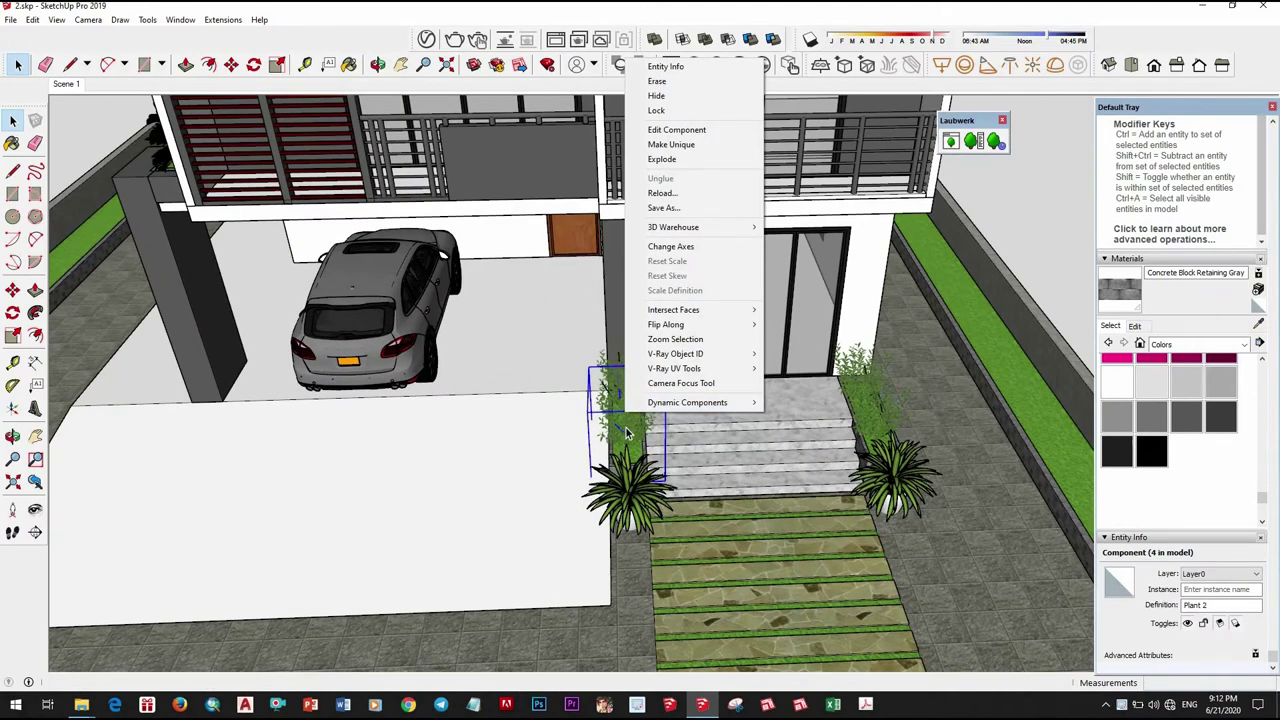
{"action": "left_click", "coordinate": [656, 81]}
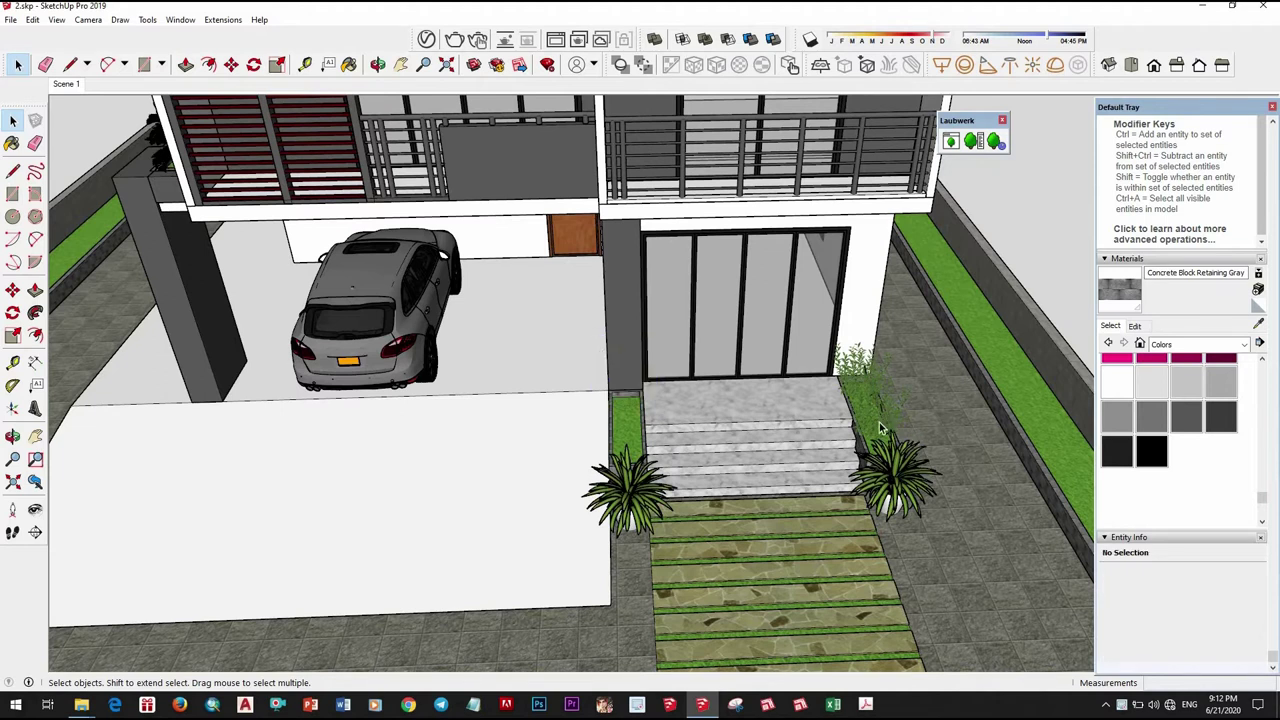
Select the palm plant in the carport roof planter and start moving it from the planter corner.
{"action": "middle_click_drag", "start_coordinate": [677, 400], "coordinate": [507, 252]}
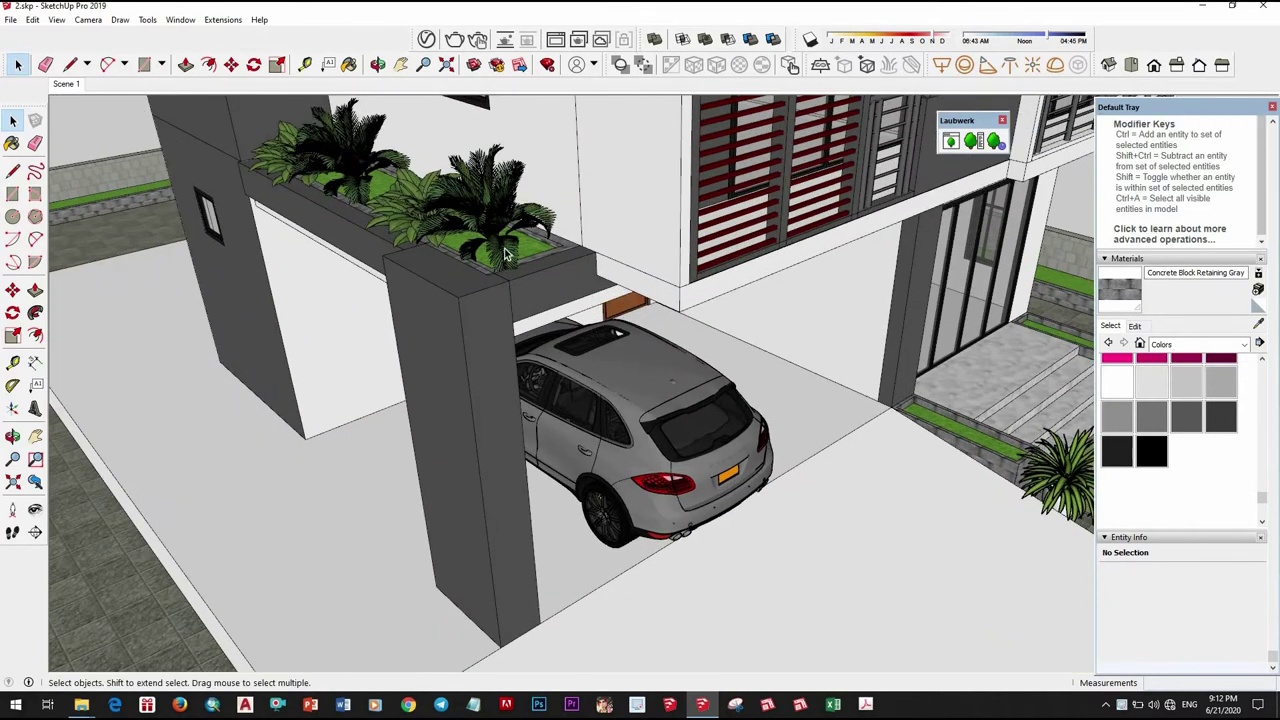
{"action": "left_click", "coordinate": [507, 252]}
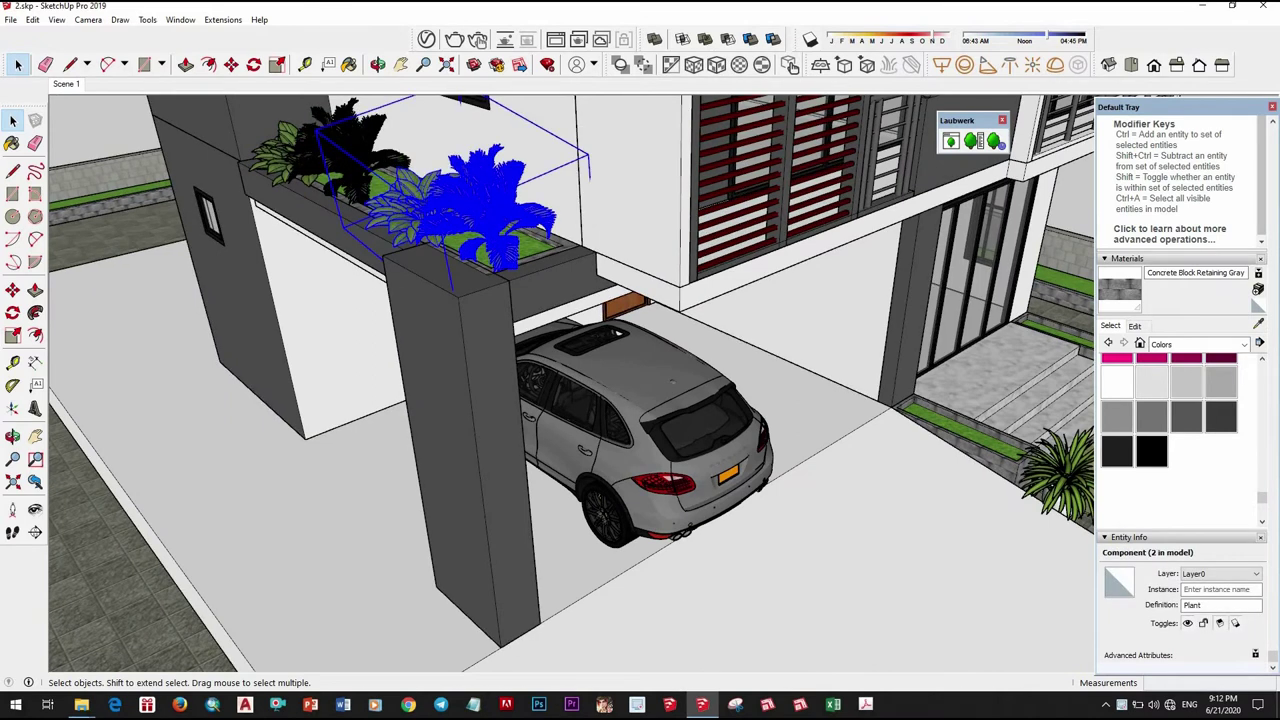
{"action": "key", "text": "m"}
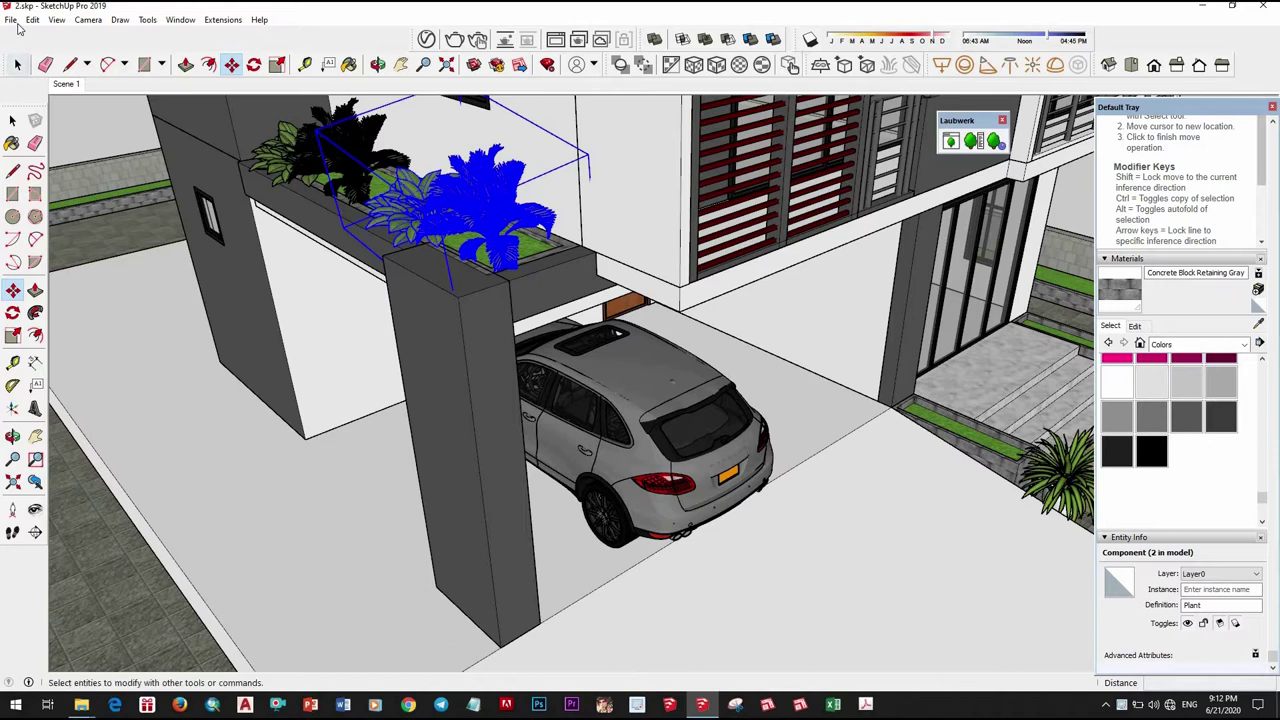
{"action": "right_click", "coordinate": [581, 248]}
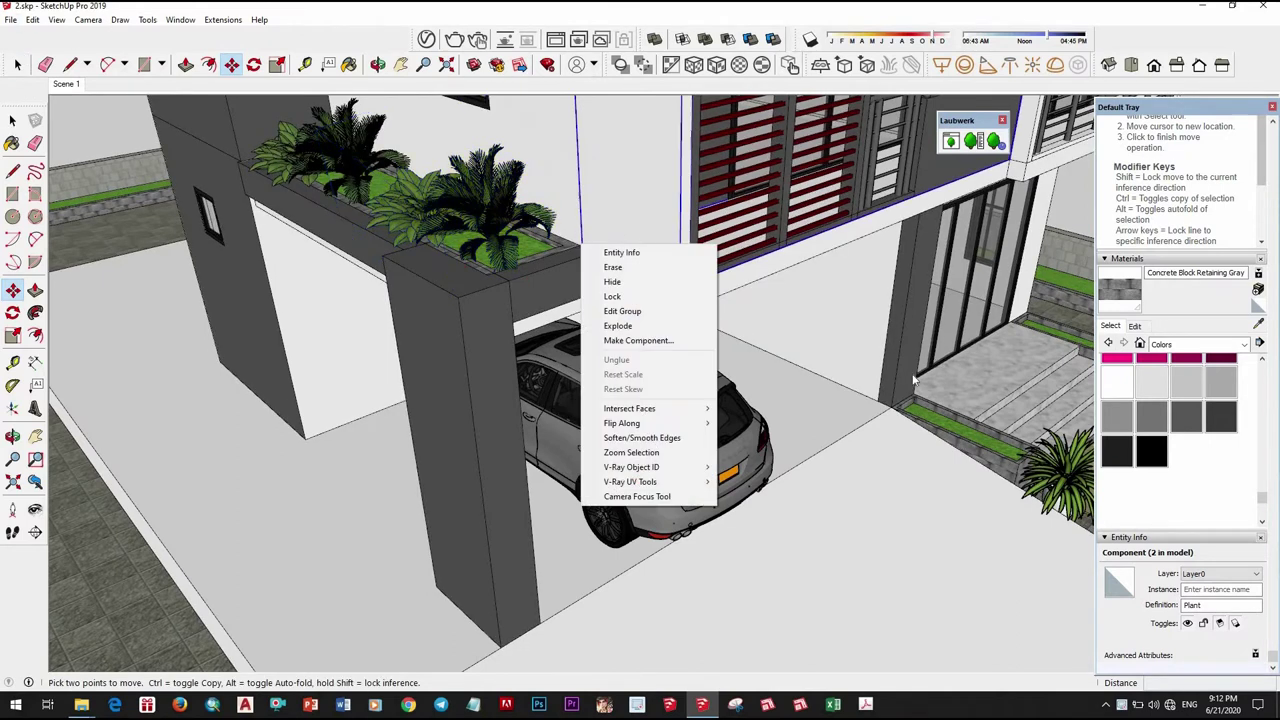
{"action": "key", "text": "Escape"}
{"action": "key", "text": "space"}
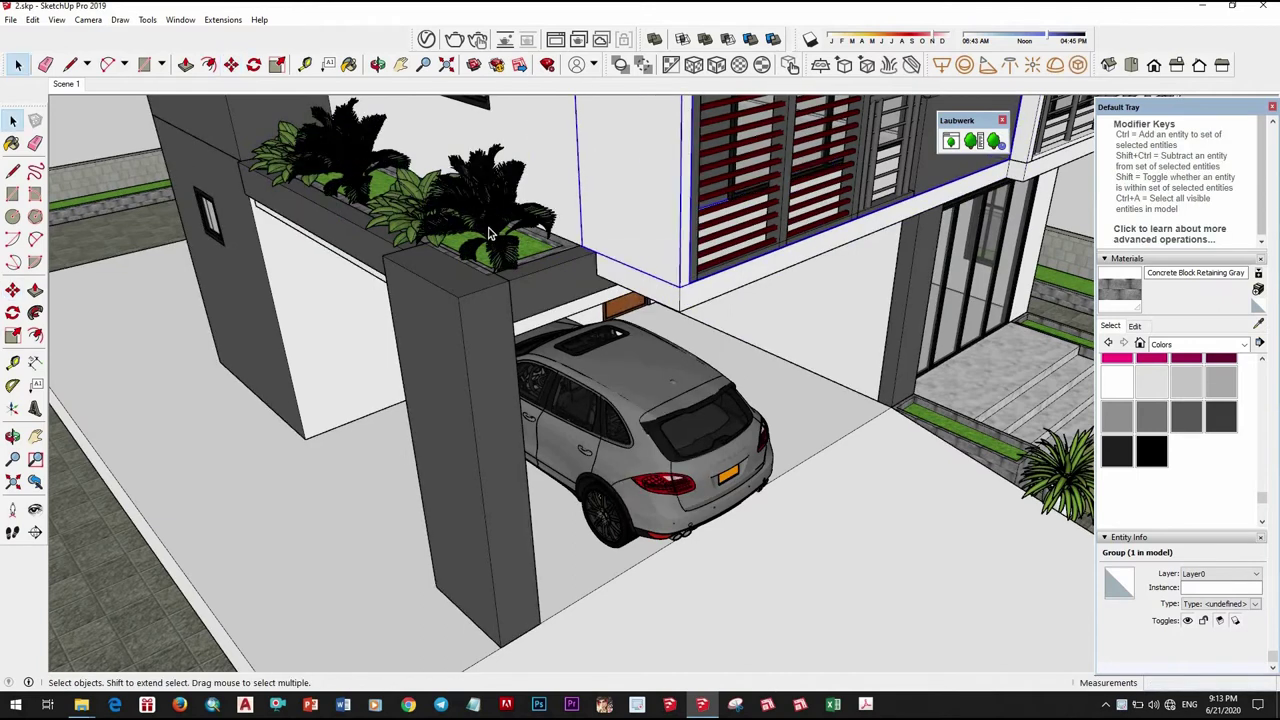
{"action": "left_click", "coordinate": [485, 210]}
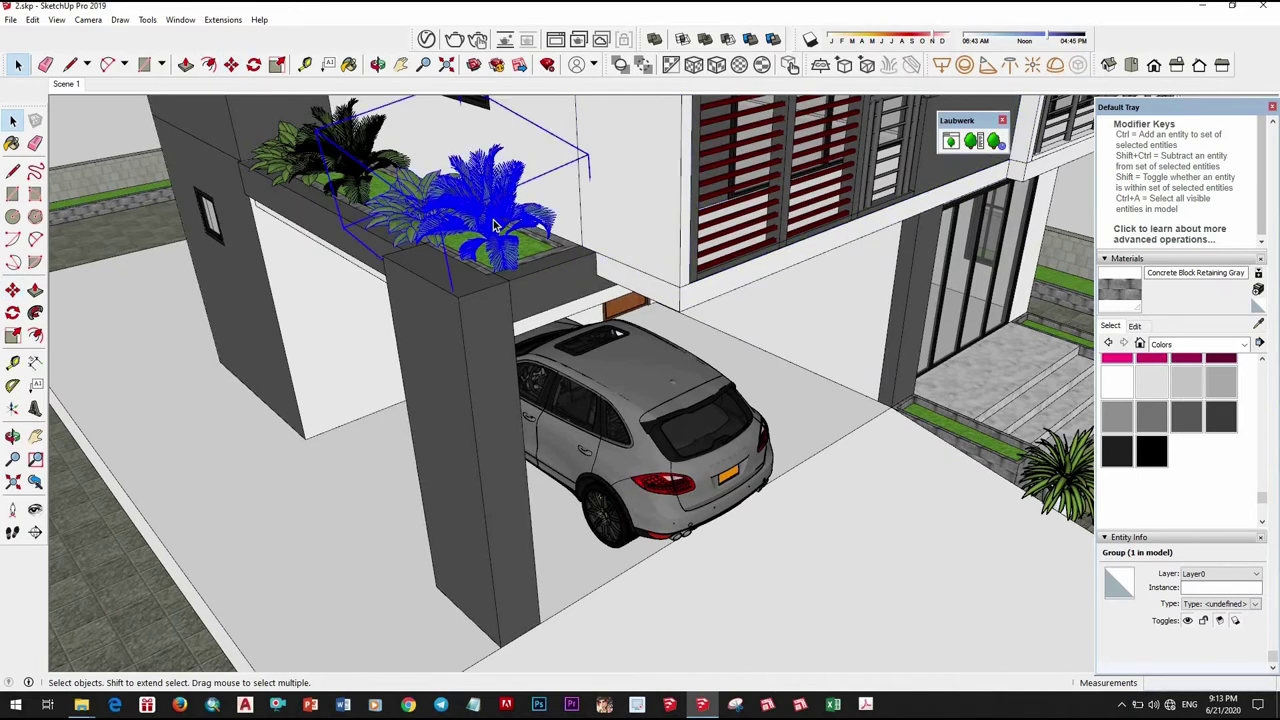
{"action": "scroll", "coordinate": [565, 243], "scroll_direction": "up", "scroll_amount": 3}
{"action": "key", "text": "m"}
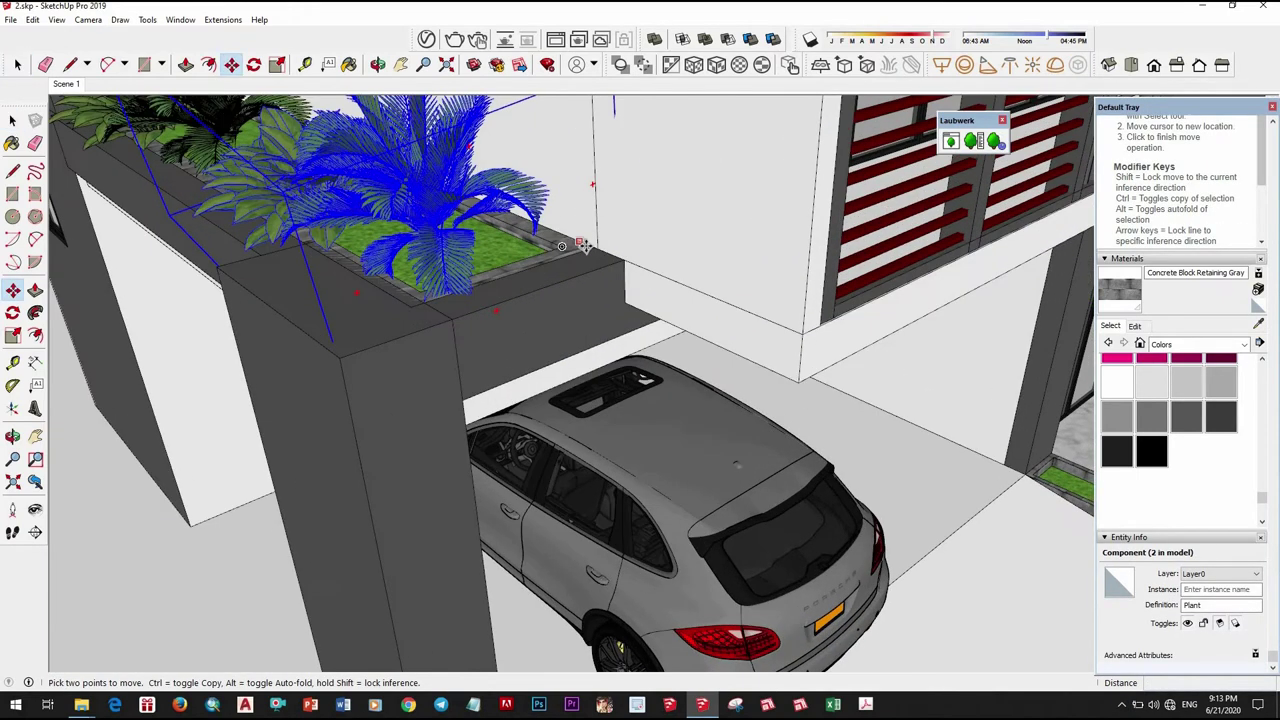
{"action": "left_click", "coordinate": [615, 268]}
Place a copy of the palm plant in the planter beside the front steps.
{"action": "key", "text": "ctrl"}
{"action": "middle_click_drag", "start_coordinate": [494, 279], "coordinate": [962, 462]}
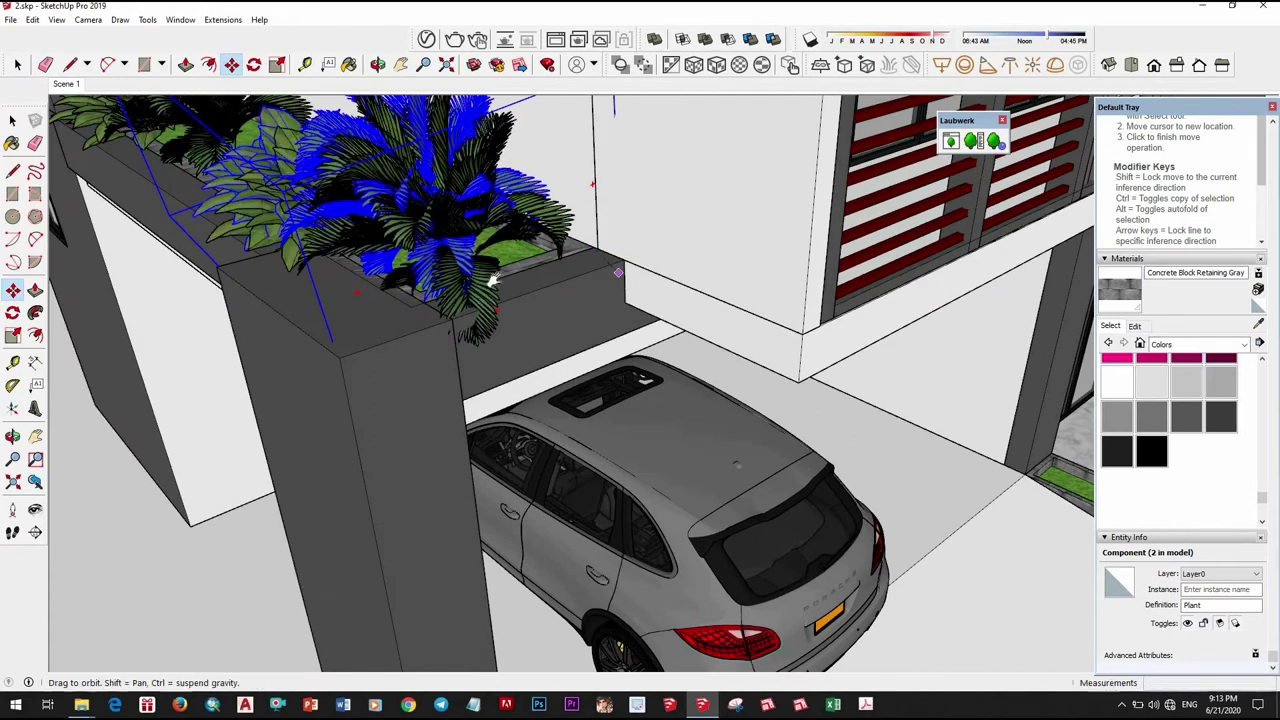
{"action": "scroll", "coordinate": [1005, 485], "scroll_direction": "up", "scroll_amount": 3}
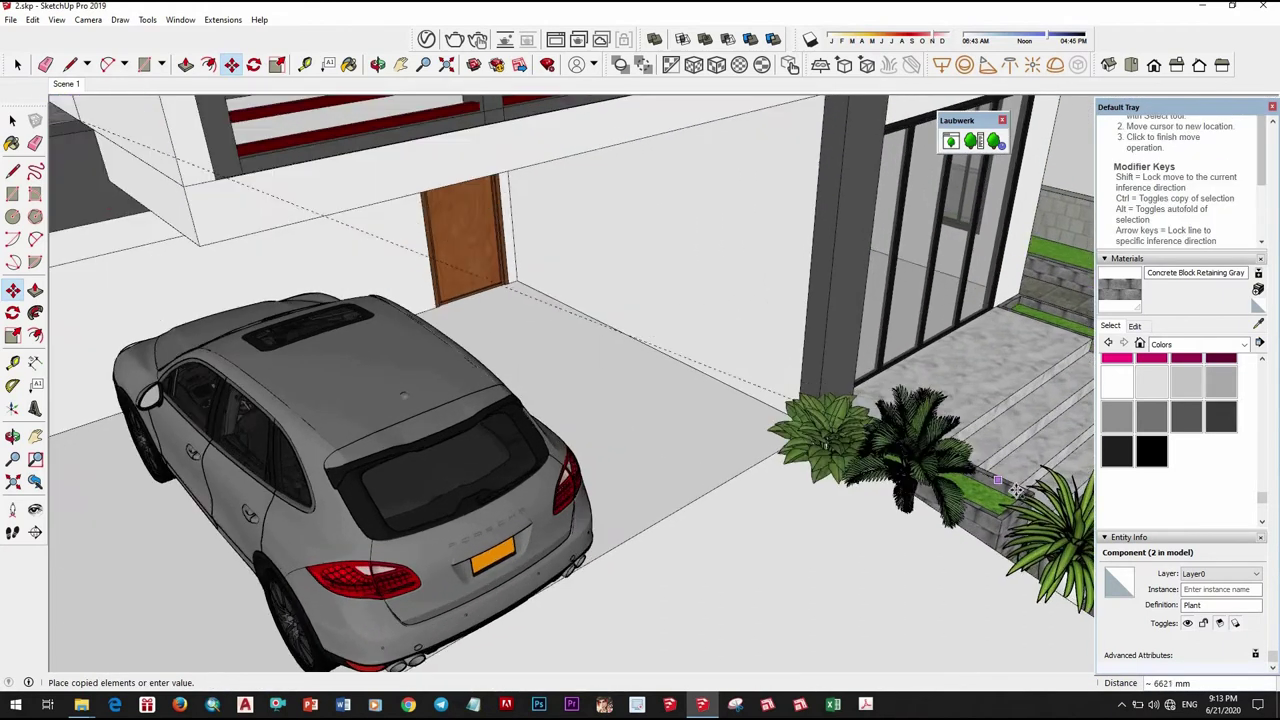
{"action": "scroll", "coordinate": [900, 450], "scroll_direction": "up", "scroll_amount": 3}
{"action": "mouse_move", "coordinate": [900, 470]}
{"action": "middle_mouse_down"}
{"action": "mouse_move", "coordinate": [594, 455]}
{"action": "mouse_move", "coordinate": [470, 510]}
{"action": "middle_mouse_up"}
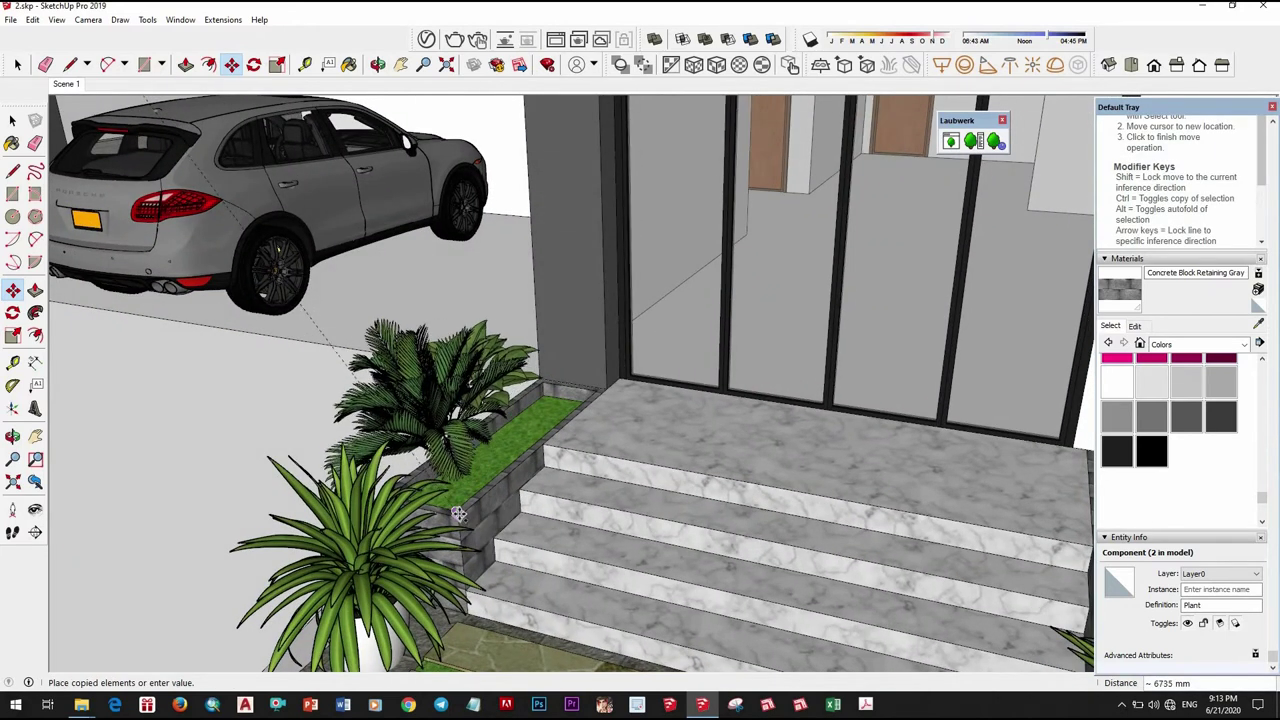
{"action": "left_click", "coordinate": [459, 513]}
{"action": "scroll", "coordinate": [440, 512], "scroll_direction": "up", "scroll_amount": 2}
{"action": "scroll", "coordinate": [431, 512], "scroll_direction": "up", "scroll_amount": 2}
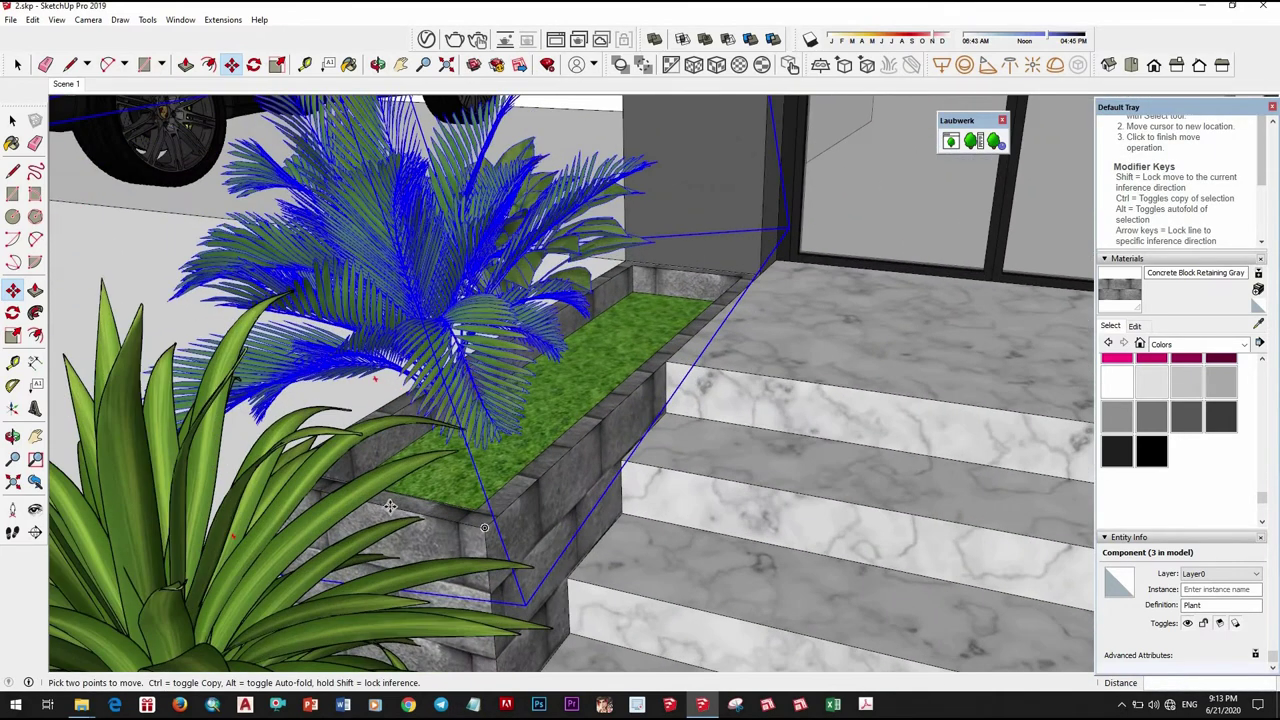
{"action": "left_click", "coordinate": [447, 516]}
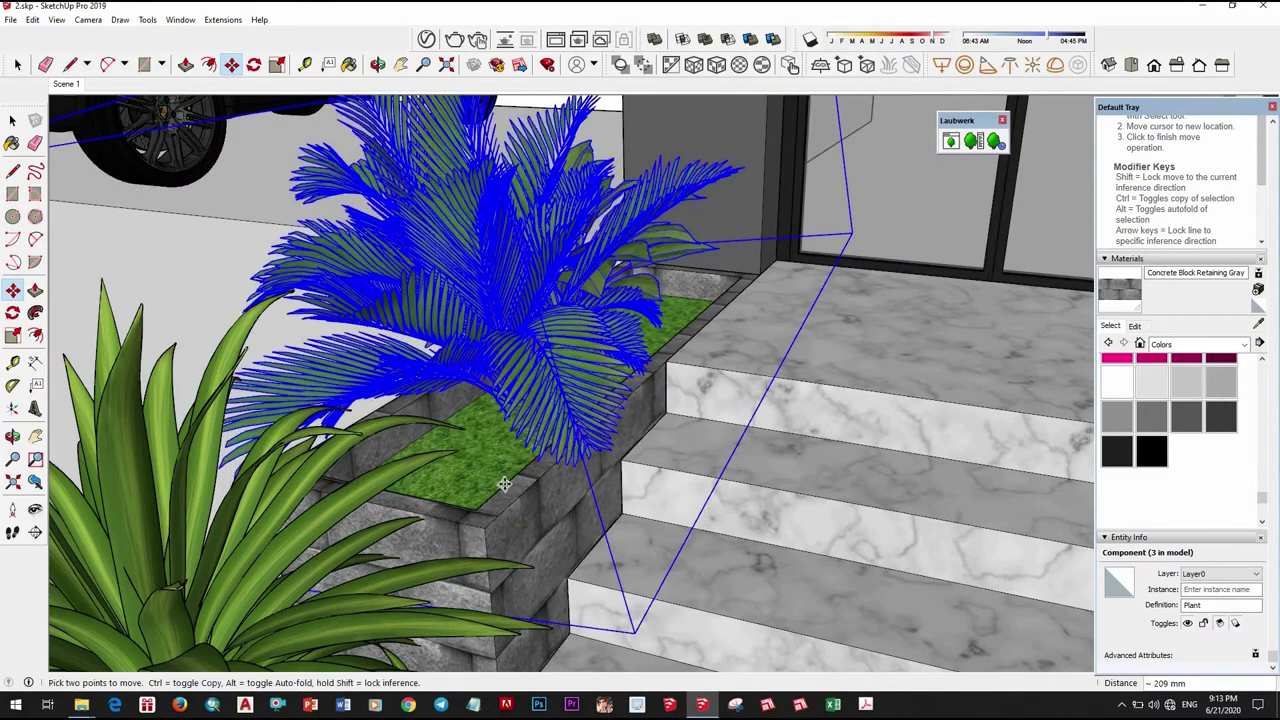
{"action": "left_click", "coordinate": [489, 510]}
{"action": "scroll", "coordinate": [489, 508], "scroll_direction": "down", "scroll_amount": 2}
{"action": "scroll", "coordinate": [500, 512], "scroll_direction": "down", "scroll_amount": 2}
{"action": "scroll", "coordinate": [500, 512], "scroll_direction": "down", "scroll_amount": 2}
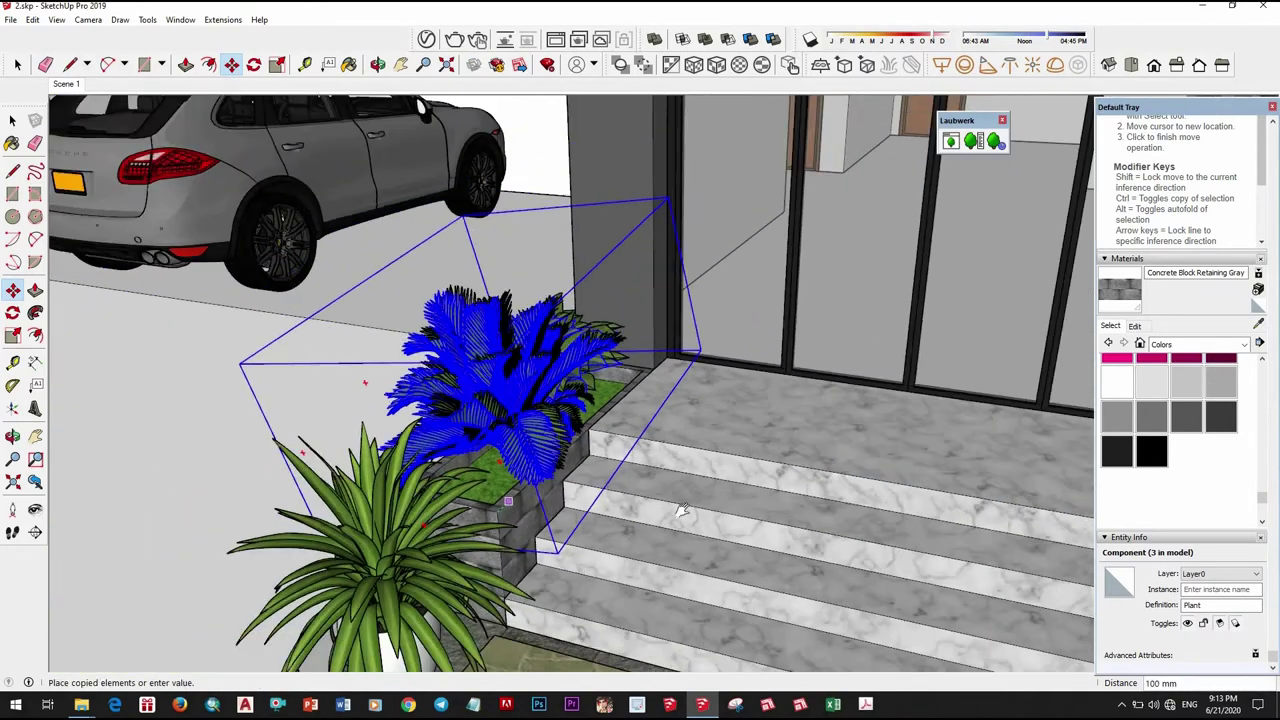
{"action": "mouse_move", "coordinate": [500, 512]}
{"action": "middle_mouse_down"}
{"action": "mouse_move", "coordinate": [688, 510]}
{"action": "mouse_move", "coordinate": [640, 515]}
{"action": "middle_mouse_up"}
Copy another palm plant into the right-hand planter, then deselect and restore the Scene 1 view.
{"action": "key", "text": "ctrl"}
{"action": "scroll", "coordinate": [620, 520], "scroll_direction": "up", "scroll_amount": 2}
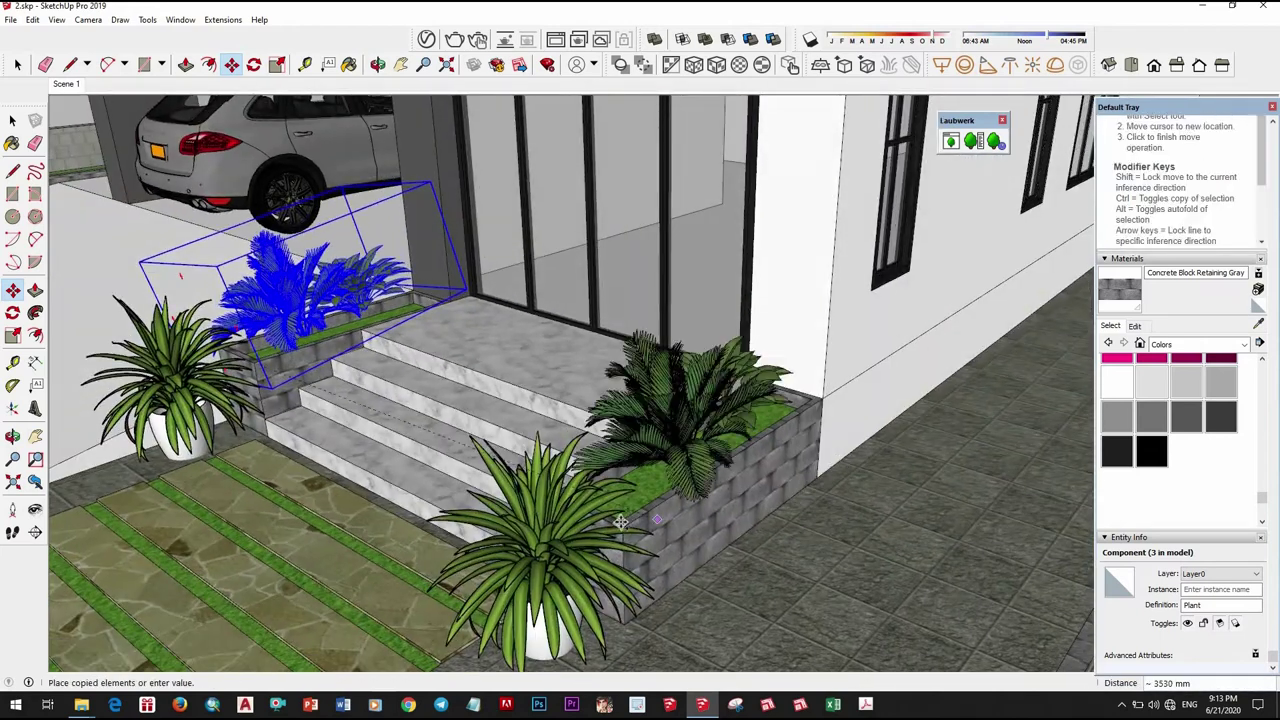
{"action": "scroll", "coordinate": [600, 528], "scroll_direction": "up", "scroll_amount": 2}
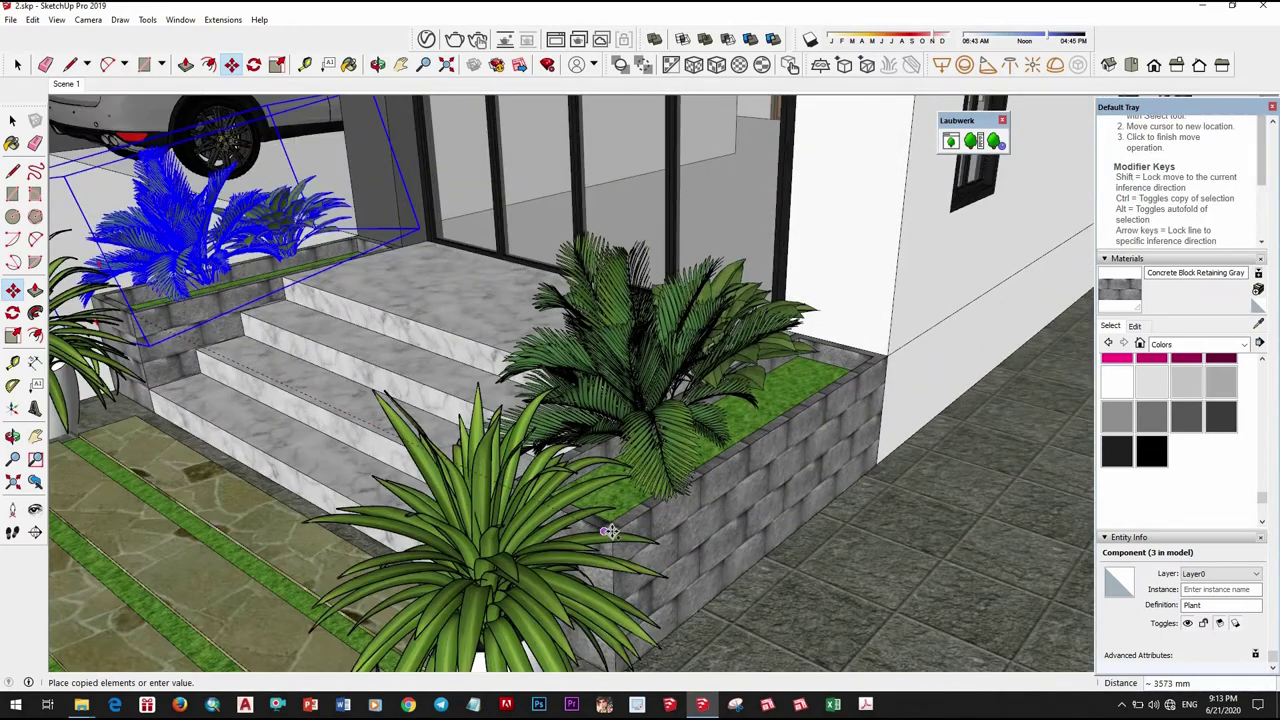
{"action": "left_click", "coordinate": [665, 550]}
{"action": "key", "text": "space"}
{"action": "mouse_move", "coordinate": [665, 550]}
{"action": "middle_mouse_down"}
{"action": "mouse_move", "coordinate": [472, 483]}
{"action": "mouse_move", "coordinate": [912, 404]}
{"action": "mouse_move", "coordinate": [418, 360]}
{"action": "middle_mouse_up"}
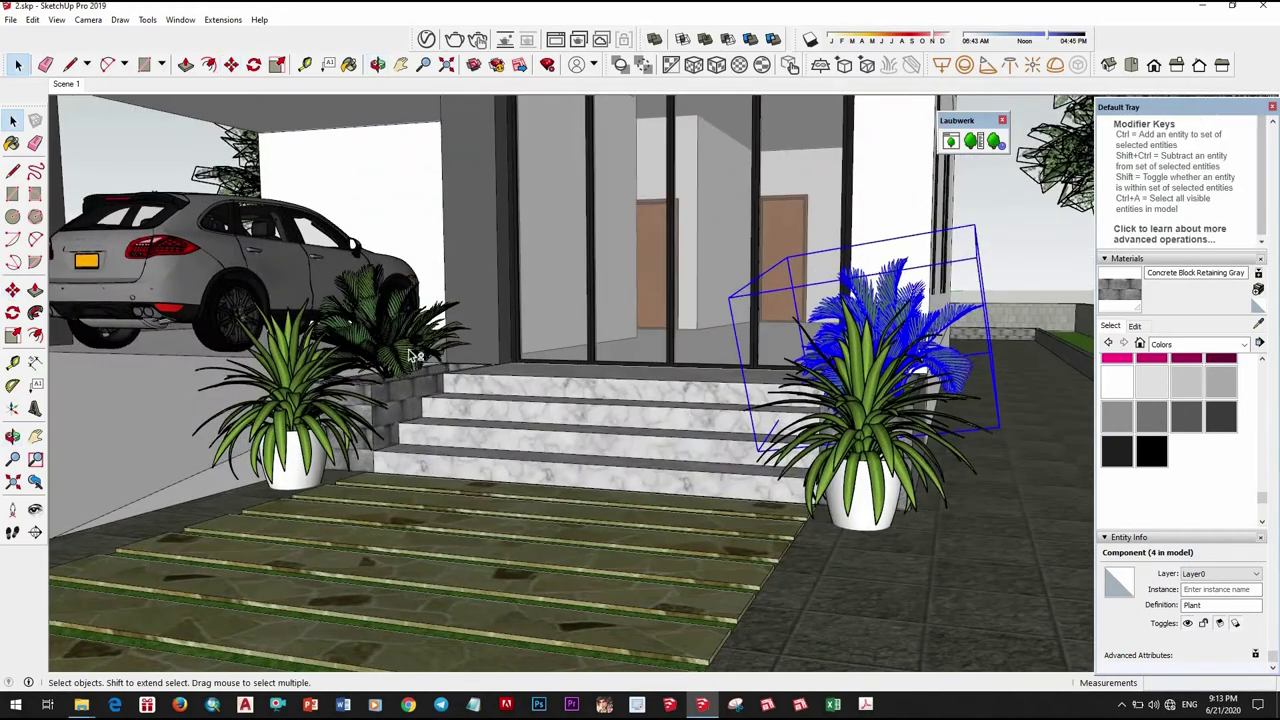
{"action": "left_click", "coordinate": [418, 356], "text": "shift"}
{"action": "key", "text": "m"}
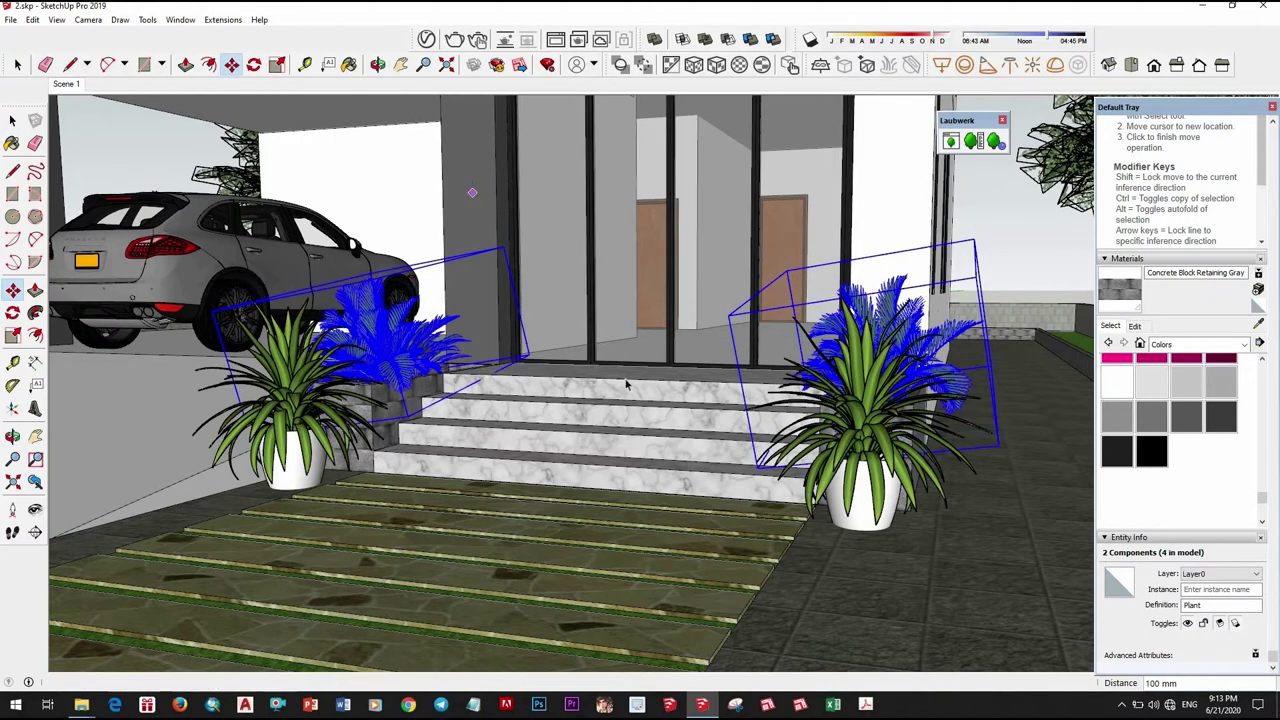
{"action": "key", "text": "space"}
{"action": "middle_click_drag", "start_coordinate": [629, 380], "coordinate": [752, 428]}
{"action": "scroll", "coordinate": [752, 428], "scroll_direction": "down", "scroll_amount": 3}
{"action": "scroll", "coordinate": [752, 428], "scroll_direction": "down", "scroll_amount": 3}
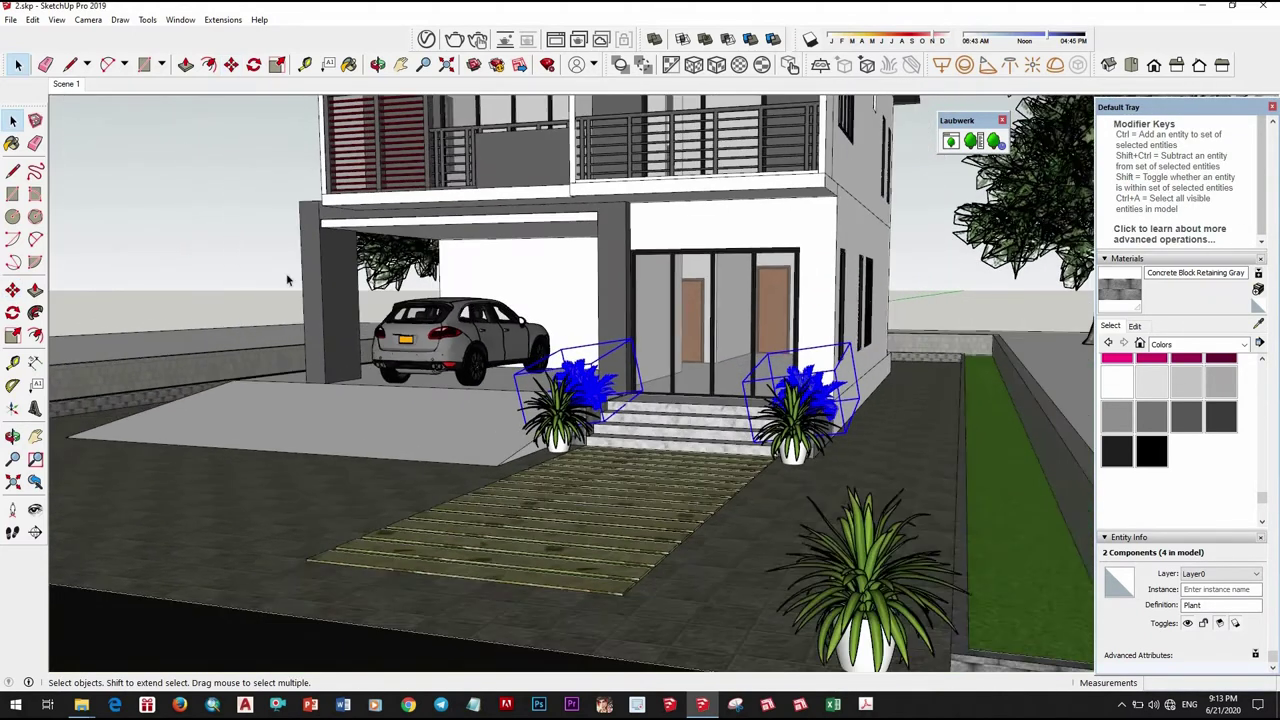
{"action": "scroll", "coordinate": [755, 426], "scroll_direction": "down", "scroll_amount": 2}
{"action": "left_click", "coordinate": [877, 280]}
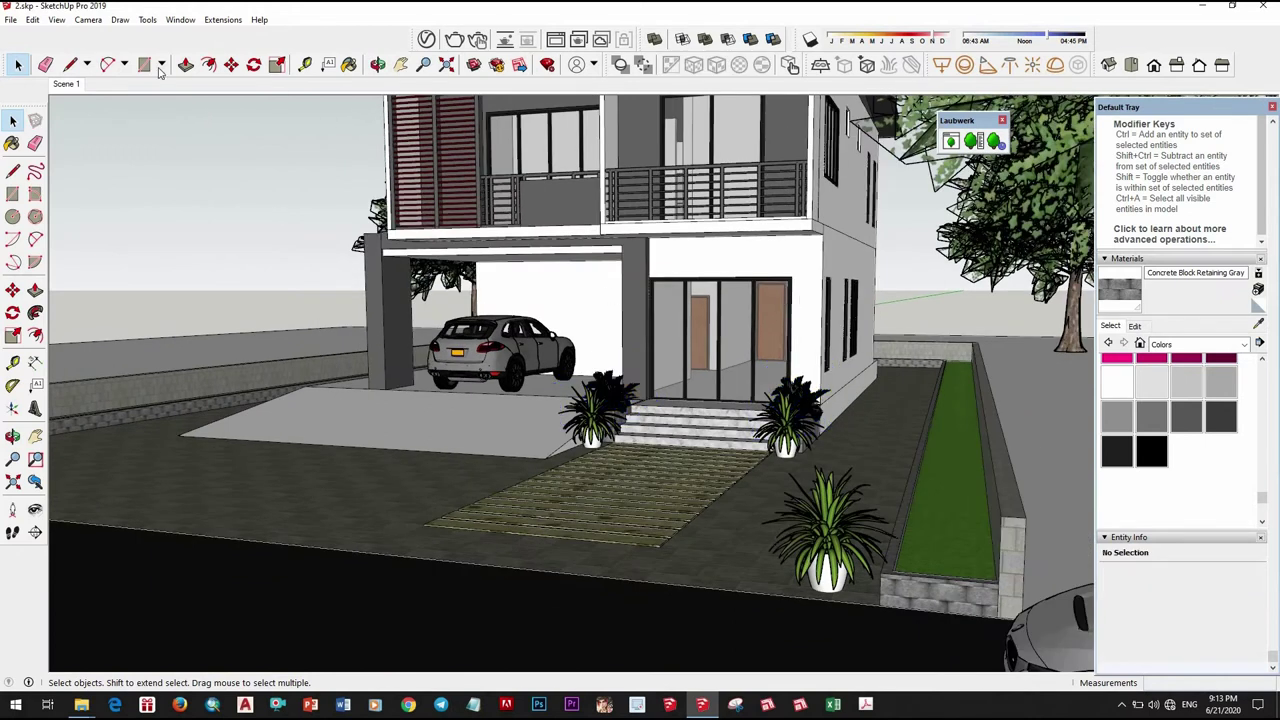
{"action": "left_click", "coordinate": [66, 83]}
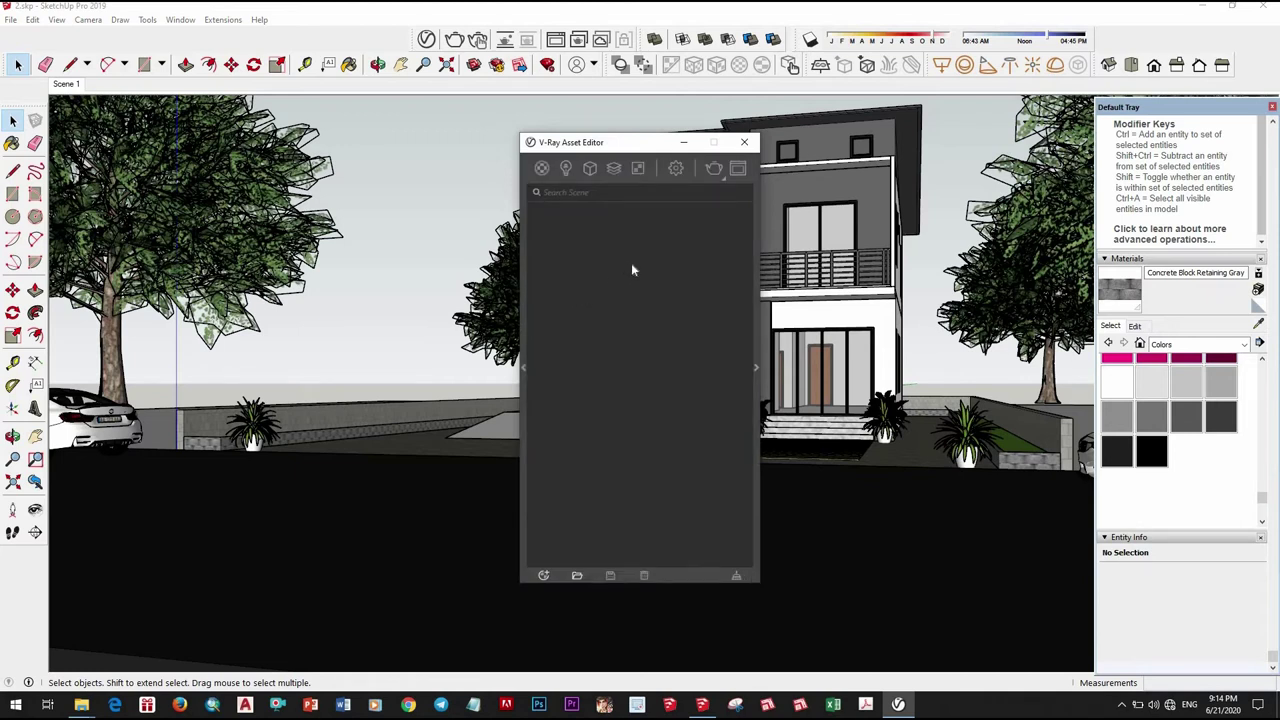
Sample the grey column material (Color M08) and show its V-Ray settings and preview in the Materials list.
{"action": "left_click_drag", "start_coordinate": [560, 142], "coordinate": [255, 131]}
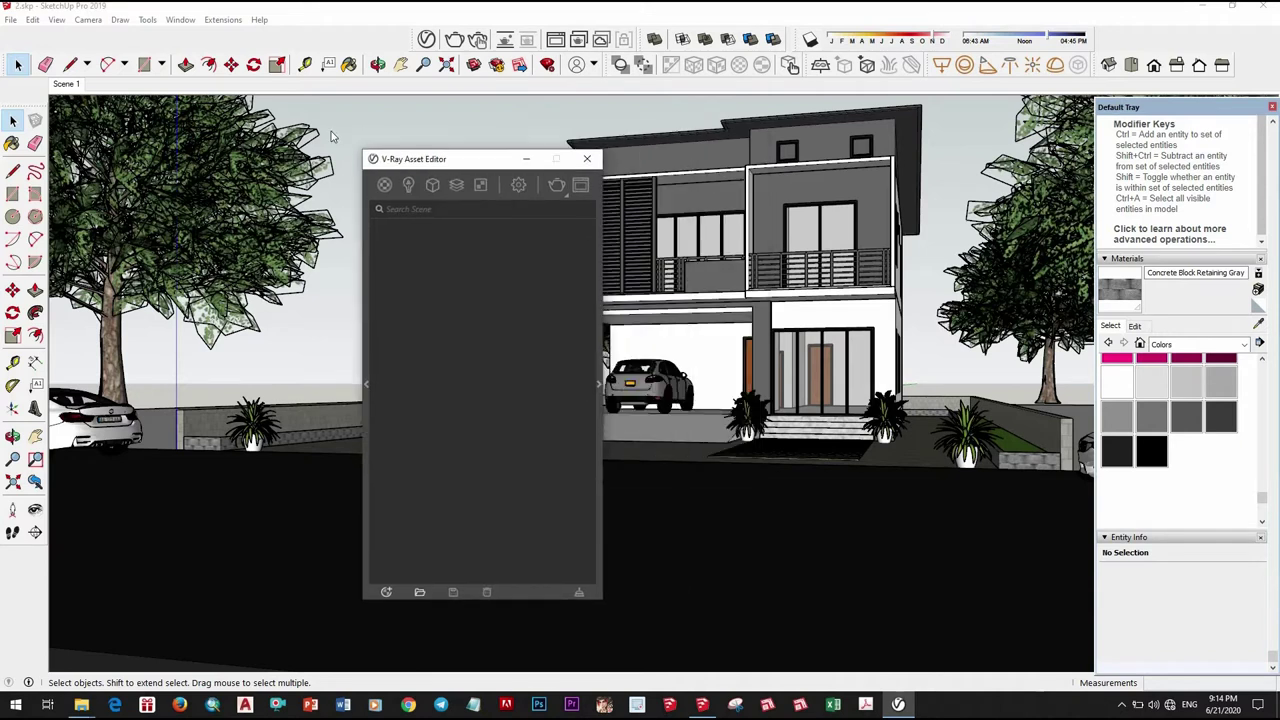
{"action": "key", "text": "b"}
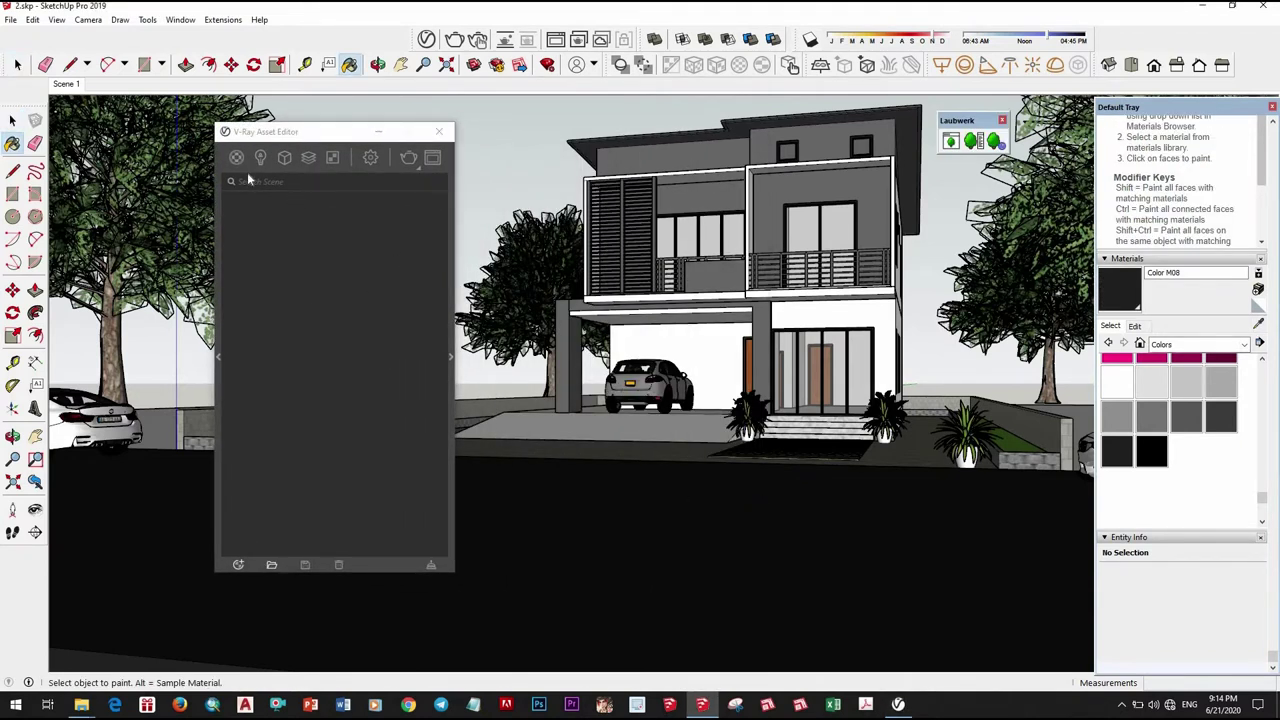
{"action": "left_click", "coordinate": [249, 179]}
{"action": "left_click", "coordinate": [557, 354], "text": "alt"}
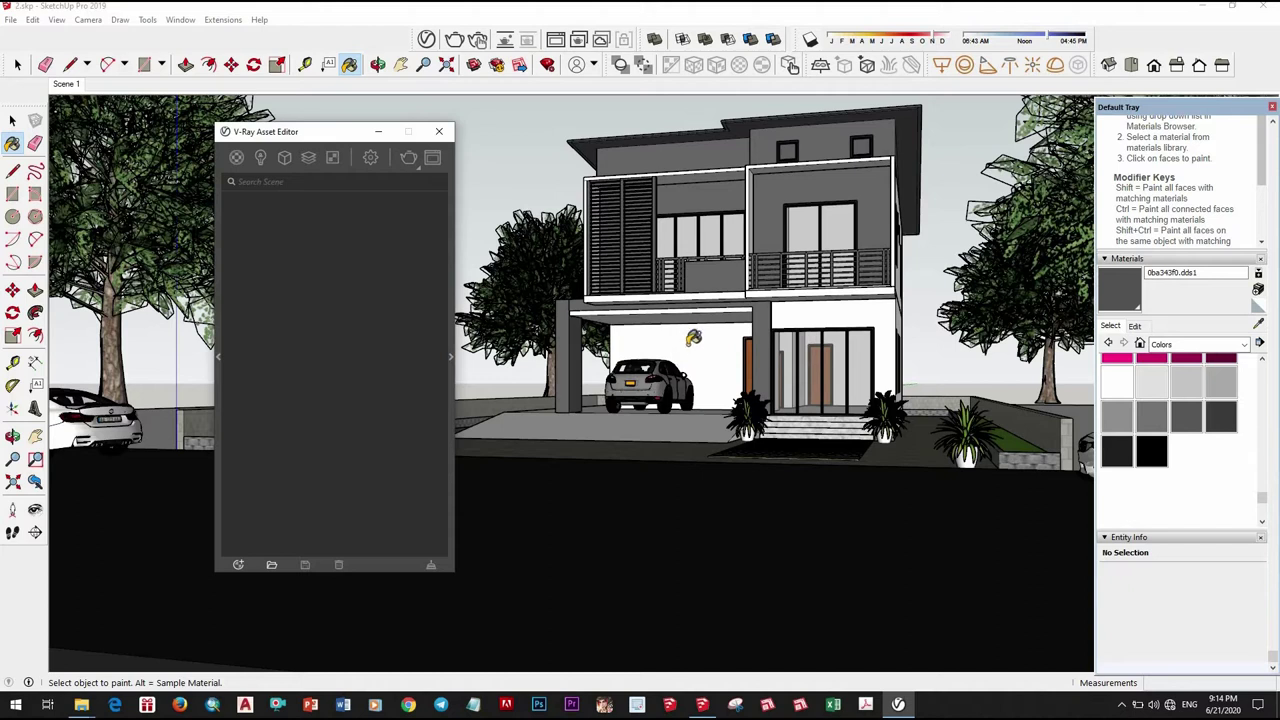
{"action": "left_click", "coordinate": [236, 157]}
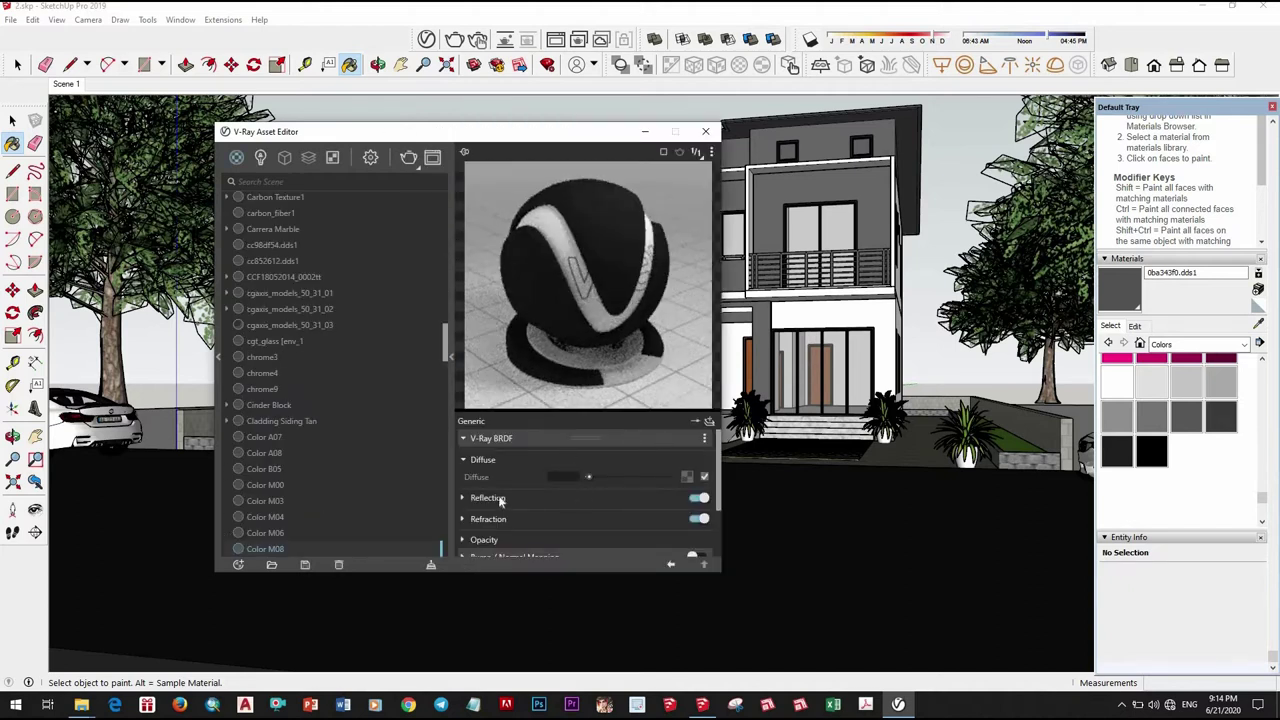
Give Color M08 a brighter reflection colour and 0.8 reflection glossiness.
{"action": "left_click", "coordinate": [524, 499]}
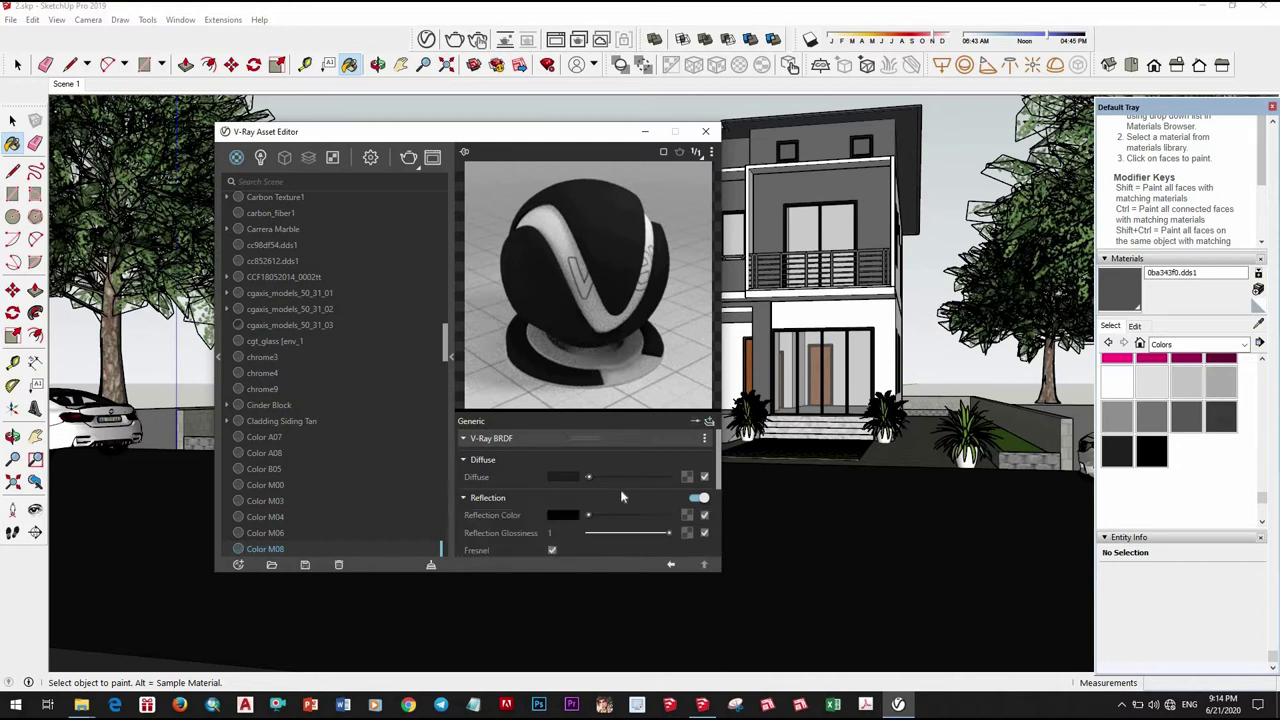
{"action": "scroll", "coordinate": [624, 485], "scroll_direction": "up", "scroll_amount": 2}
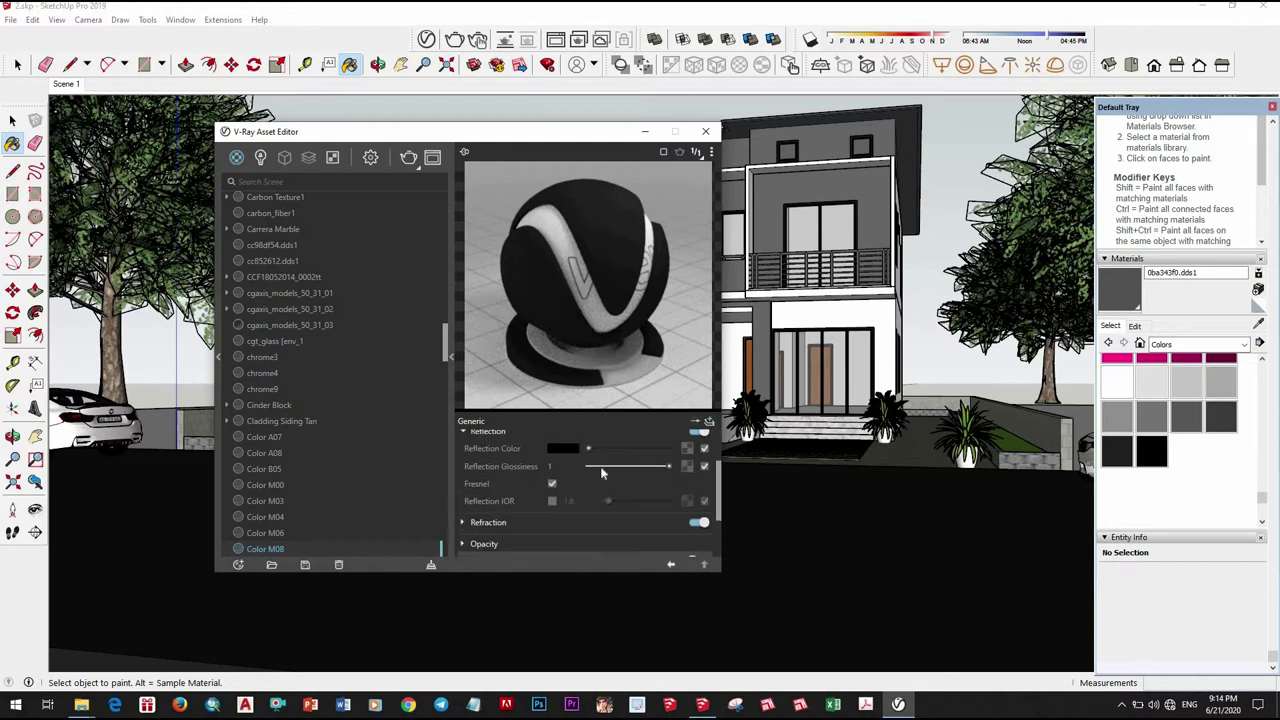
{"action": "mouse_move", "coordinate": [589, 448]}
{"action": "left_mouse_down"}
{"action": "mouse_move", "coordinate": [624, 447]}
{"action": "mouse_move", "coordinate": [624, 459]}
{"action": "left_mouse_up"}
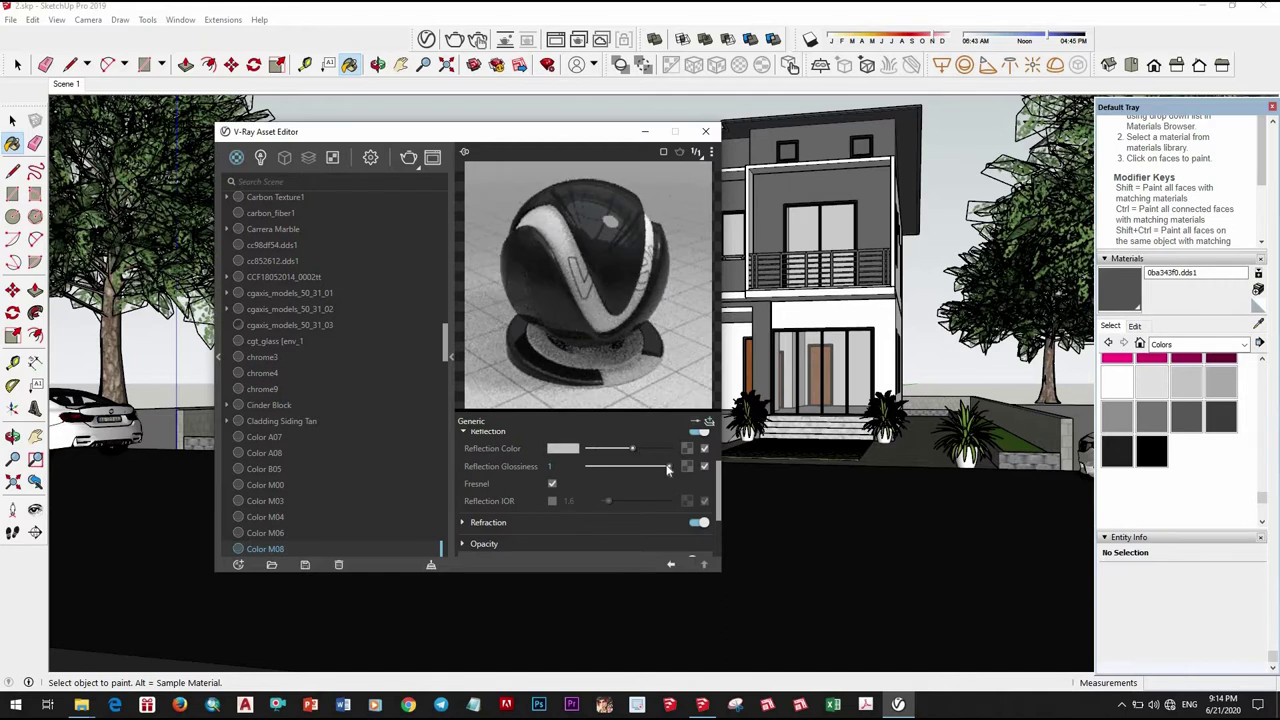
{"action": "left_click_drag", "start_coordinate": [666, 467], "coordinate": [660, 467]}
{"action": "double_click", "coordinate": [552, 466]}
{"action": "type", "text": "0.8"}
{"action": "left_click_drag", "start_coordinate": [632, 448], "coordinate": [647, 448]}
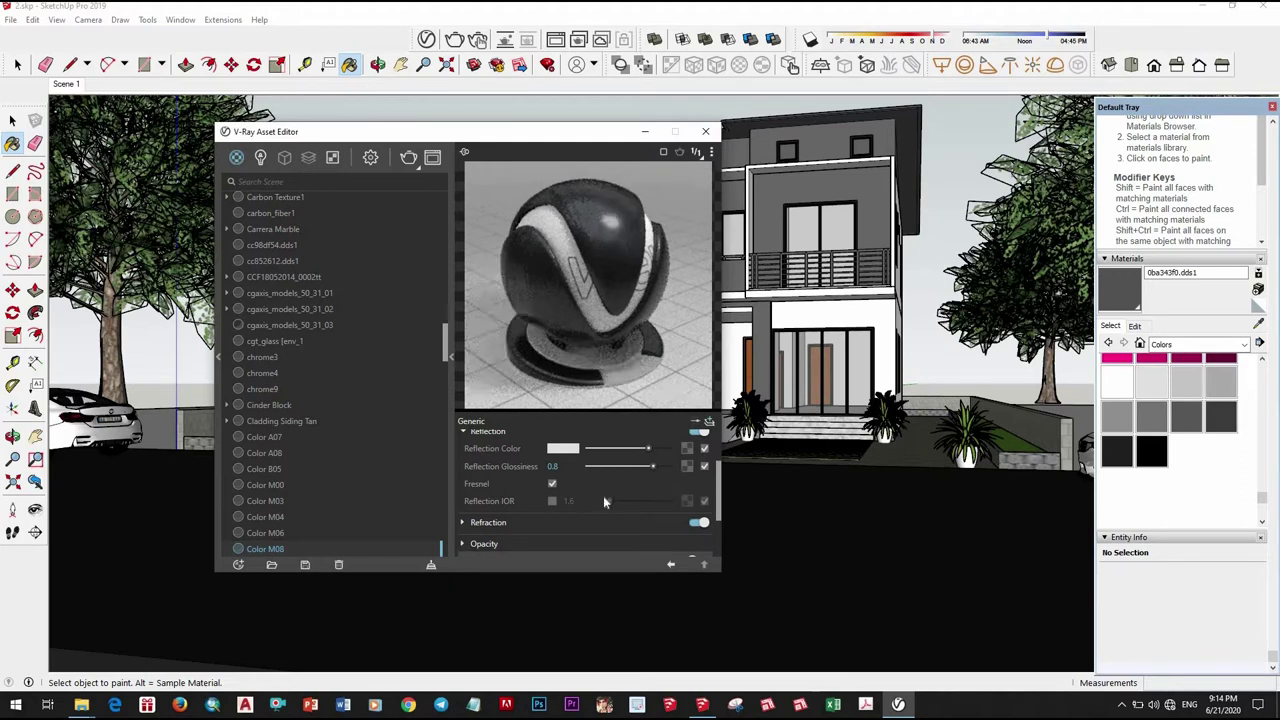
Sample the Color M06 material from the model.
{"action": "scroll", "coordinate": [538, 496], "scroll_direction": "down", "scroll_amount": 2}
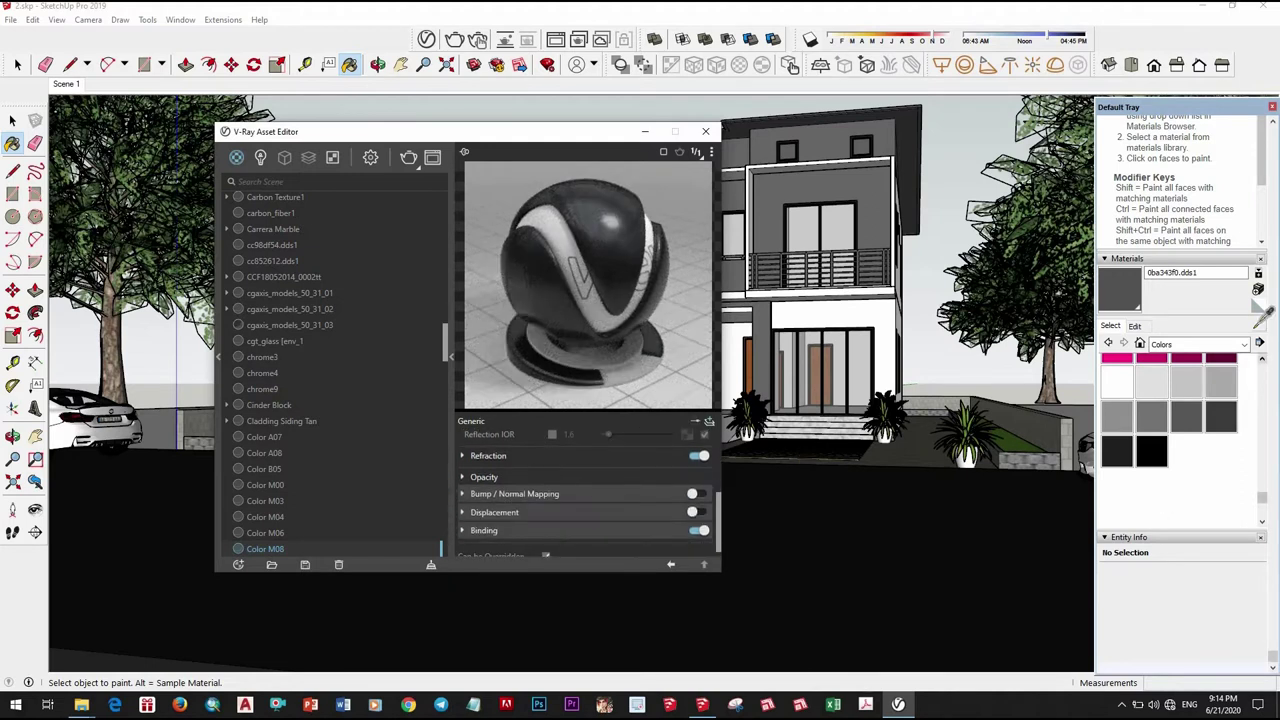
{"action": "left_click", "coordinate": [1263, 312]}
{"action": "left_click", "coordinate": [876, 180], "text": "alt"}
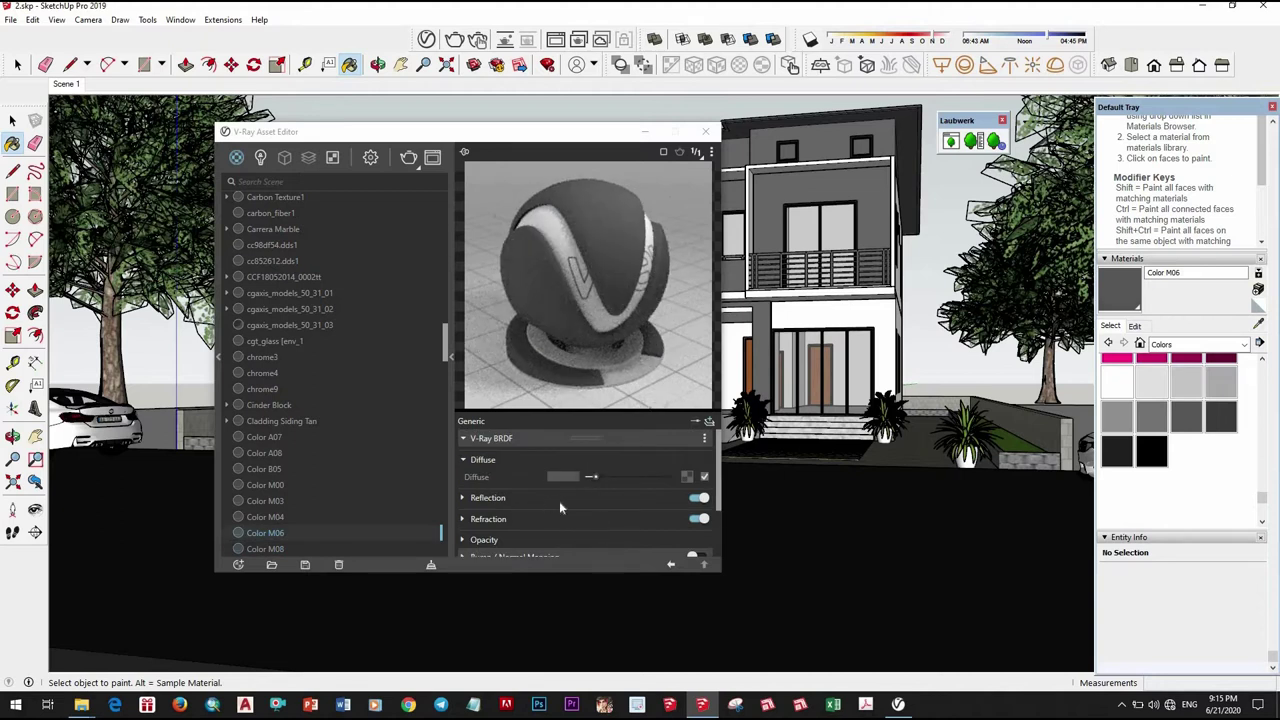
Turn Color M06's reflection colour from black to a slightly toned-down white.
{"action": "left_click", "coordinate": [560, 503]}
{"action": "mouse_move", "coordinate": [632, 524]}
{"action": "left_mouse_down"}
{"action": "mouse_move", "coordinate": [650, 520]}
{"action": "mouse_move", "coordinate": [662, 540]}
{"action": "left_mouse_up"}
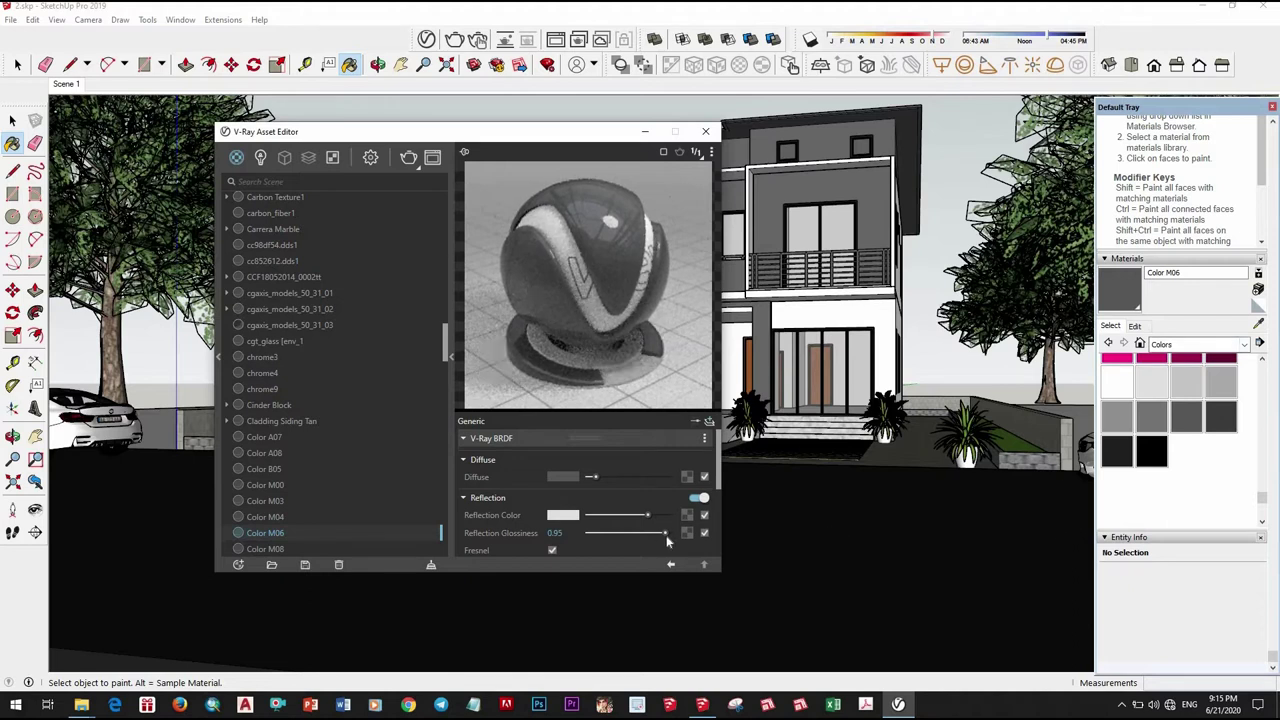
{"action": "left_click", "coordinate": [642, 516]}
Sample the white Color M00 and give it a light grey reflection with 0.85 glossiness.
{"action": "left_click", "coordinate": [828, 425]}
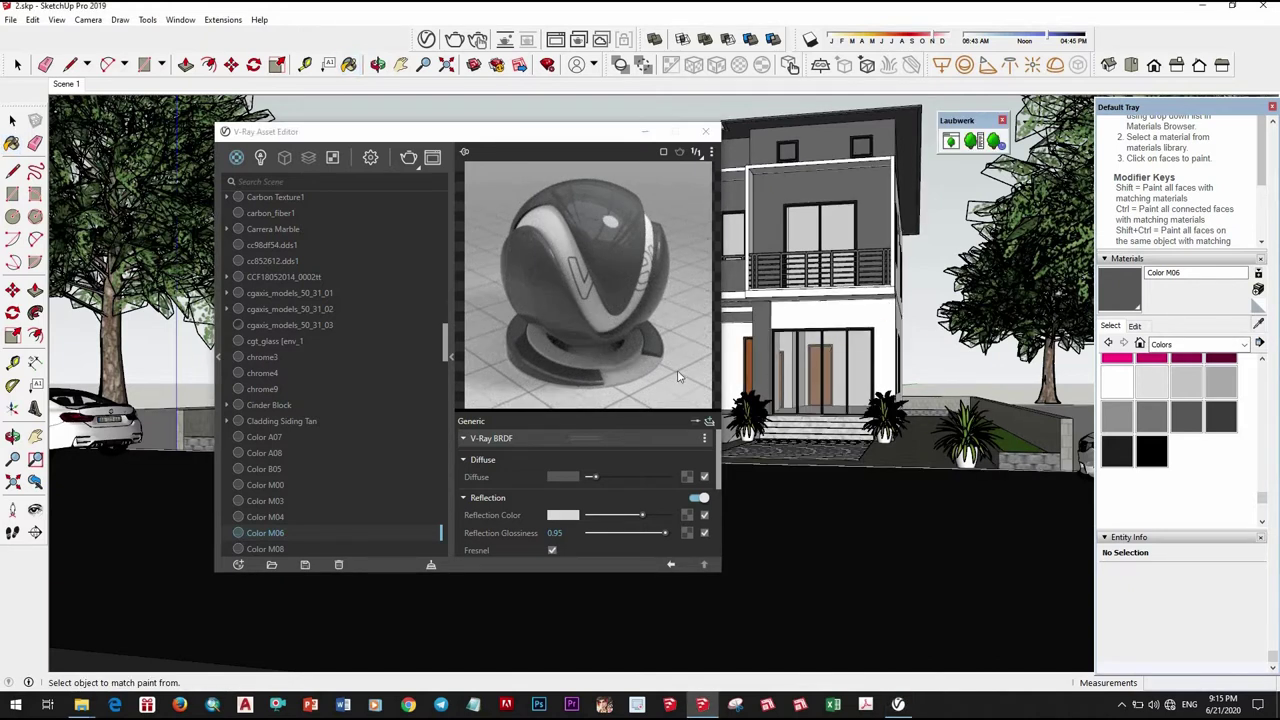
{"action": "left_click", "coordinate": [876, 358], "text": "alt"}
{"action": "left_click", "coordinate": [610, 498]}
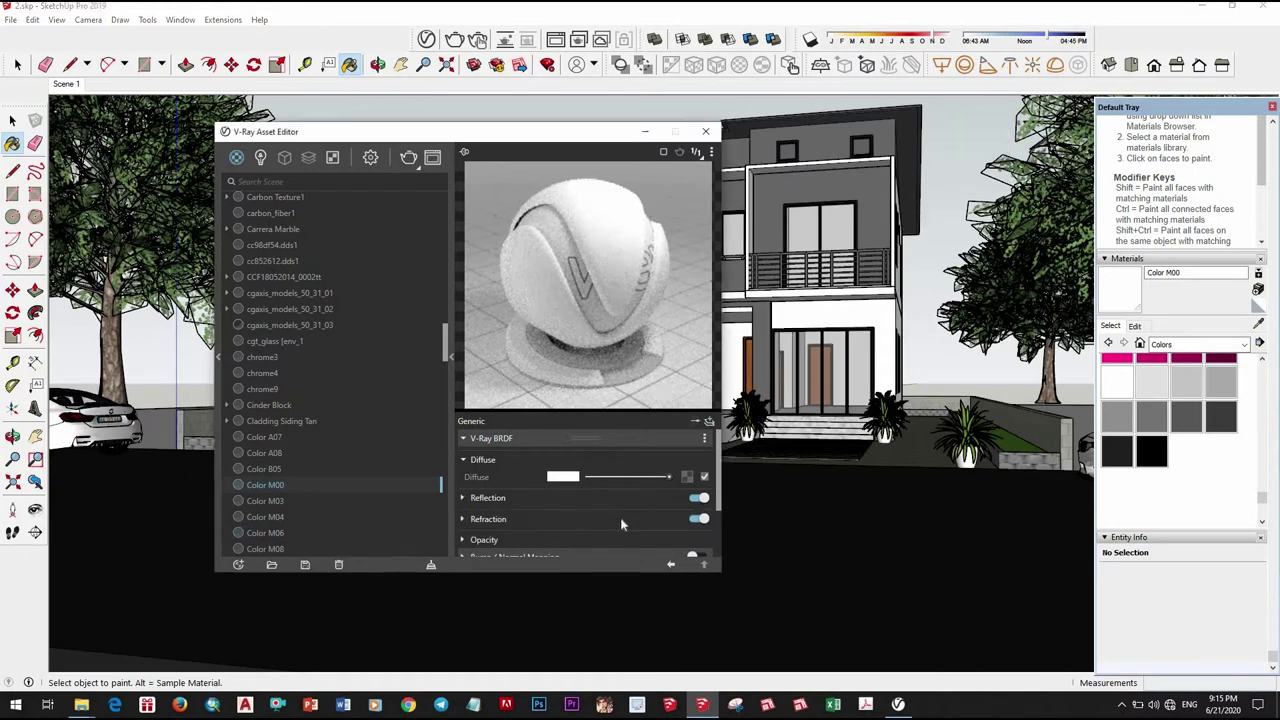
{"action": "left_click", "coordinate": [647, 516]}
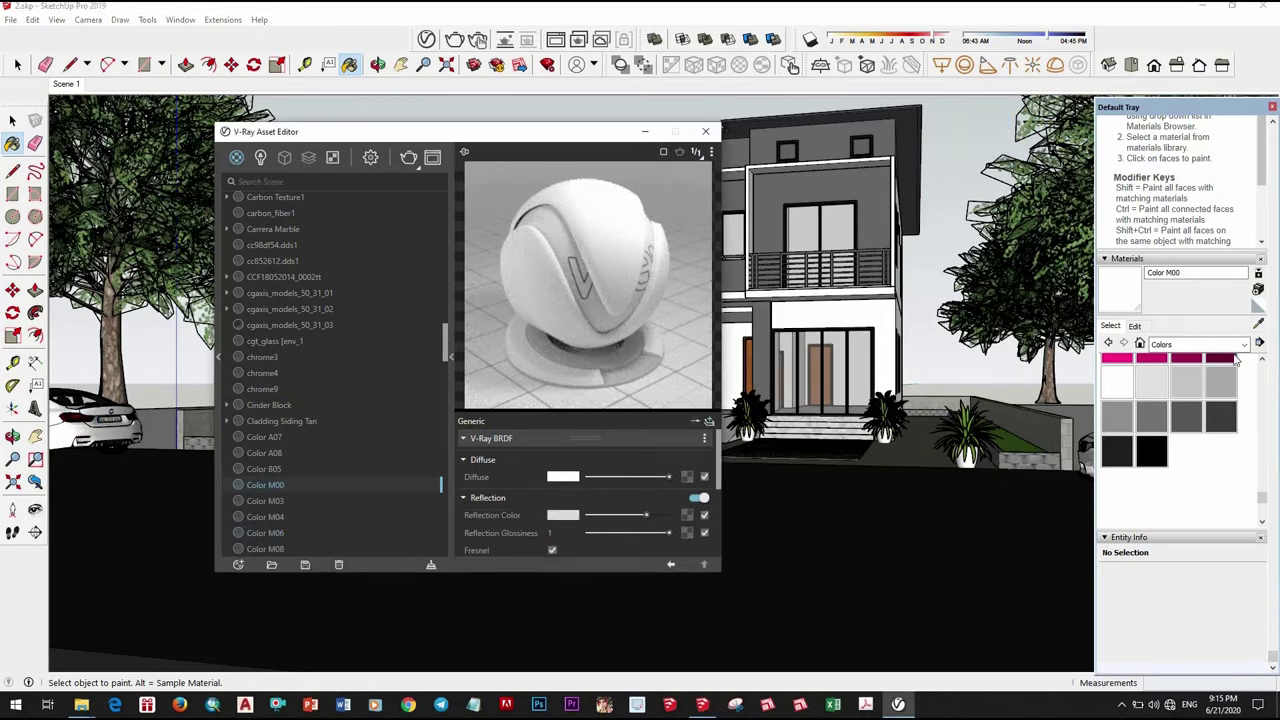
{"action": "left_click", "coordinate": [656, 533]}
{"action": "left_click", "coordinate": [815, 435]}
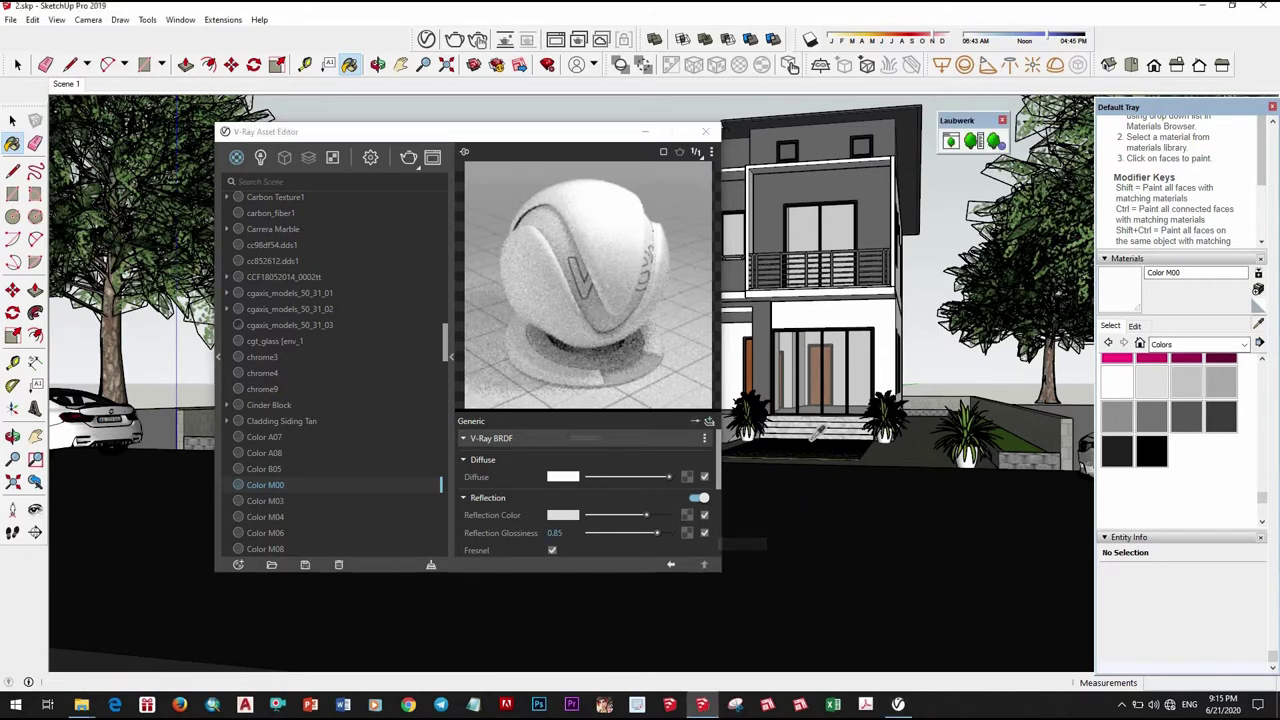
{"action": "key", "text": "alt"}
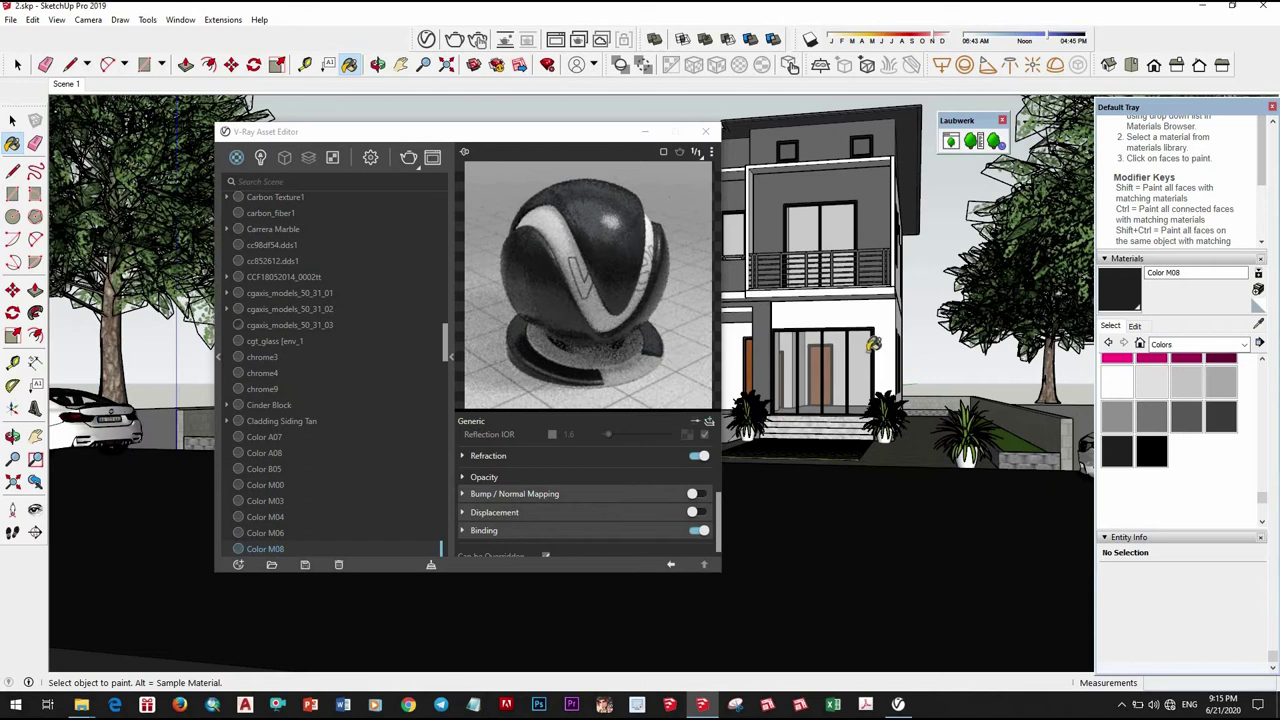
Expand Refraction on Color M08, brighten its refraction colour and enter an IOR of 3.
{"action": "scroll", "coordinate": [873, 343], "scroll_direction": "up", "scroll_amount": 1}
{"action": "scroll", "coordinate": [873, 343], "scroll_direction": "up", "scroll_amount": 1}
{"action": "scroll", "coordinate": [873, 343], "scroll_direction": "up", "scroll_amount": 2}
{"action": "scroll", "coordinate": [873, 343], "scroll_direction": "up", "scroll_amount": 2}
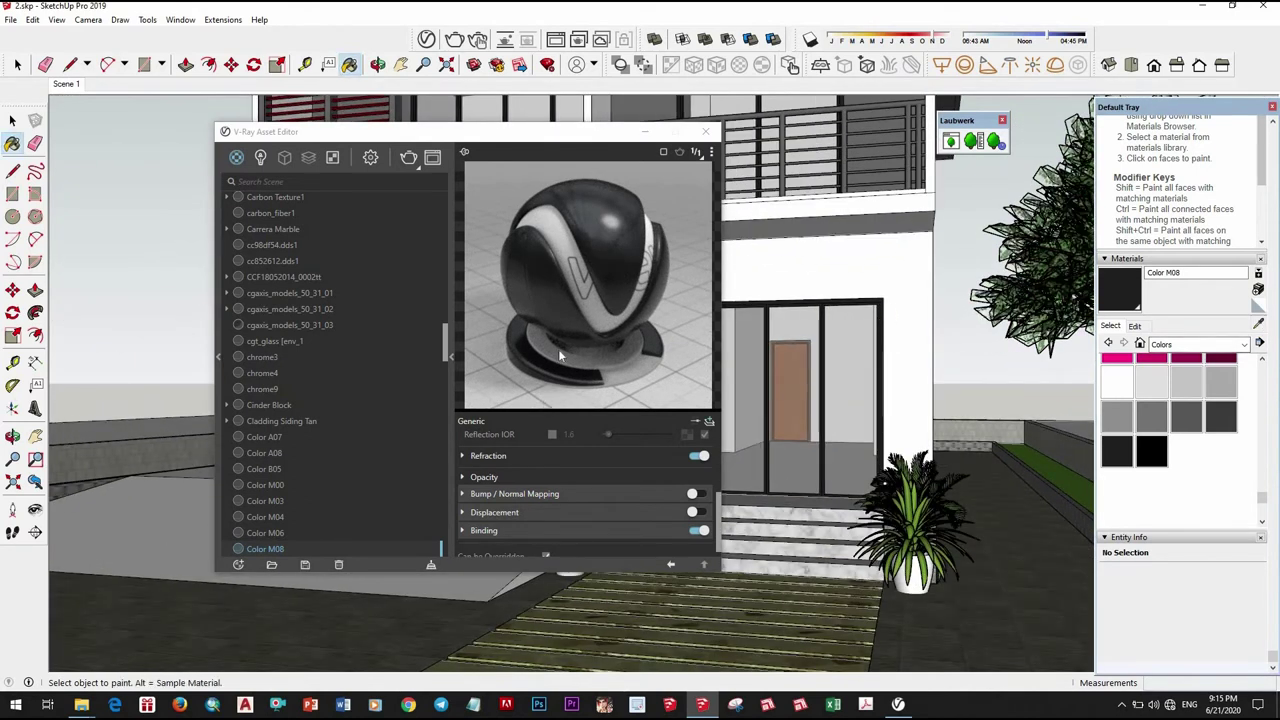
{"action": "left_click", "coordinate": [521, 455]}
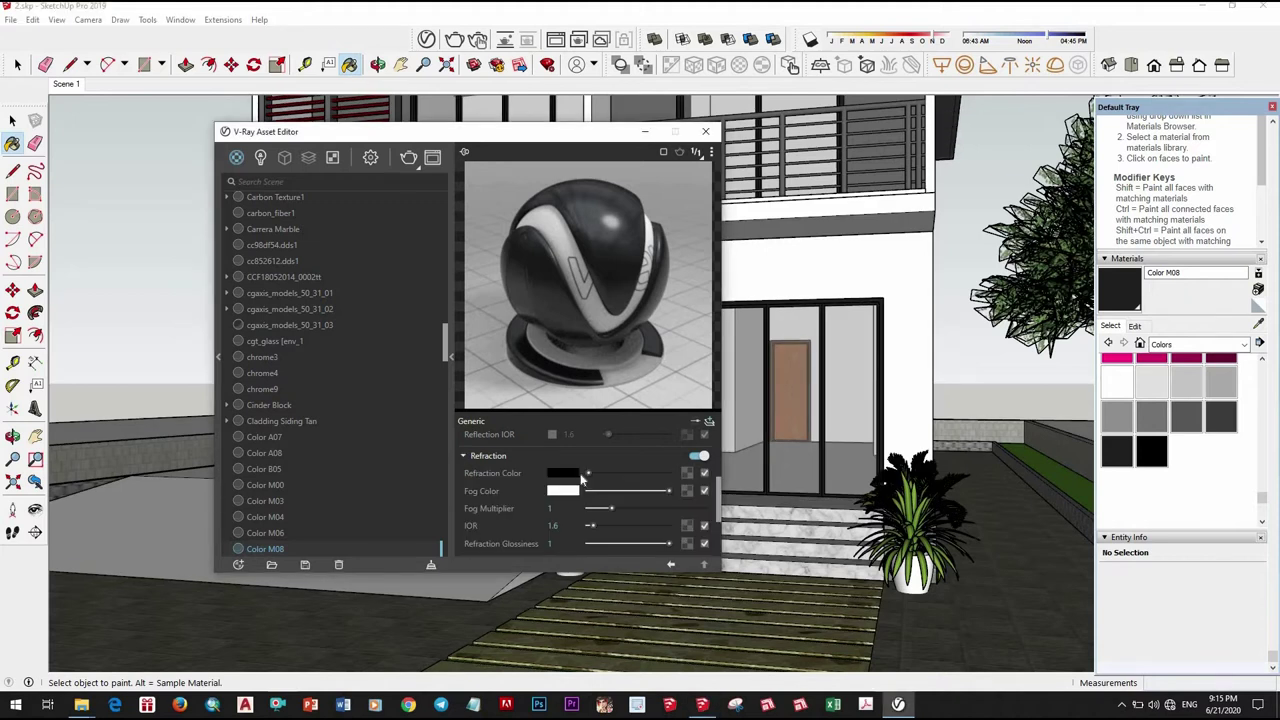
{"action": "left_click_drag", "start_coordinate": [631, 476], "coordinate": [645, 470]}
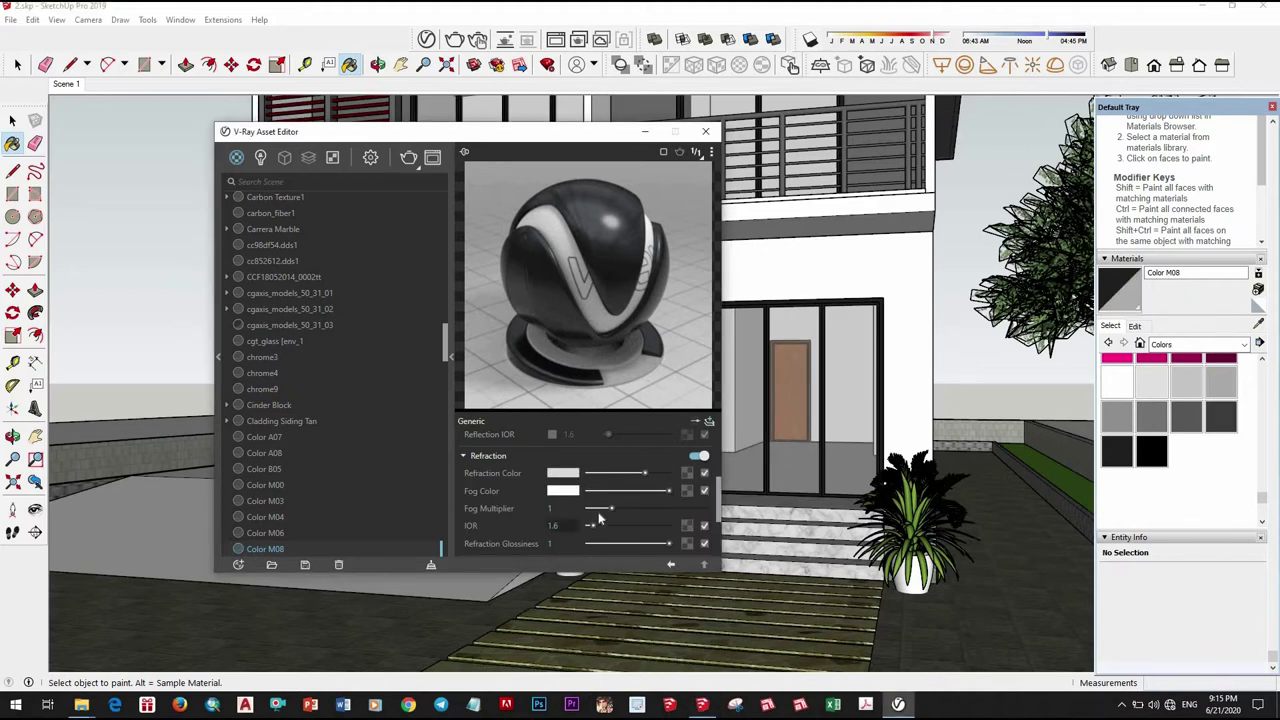
{"action": "scroll", "coordinate": [559, 503], "scroll_direction": "down", "scroll_amount": 2}
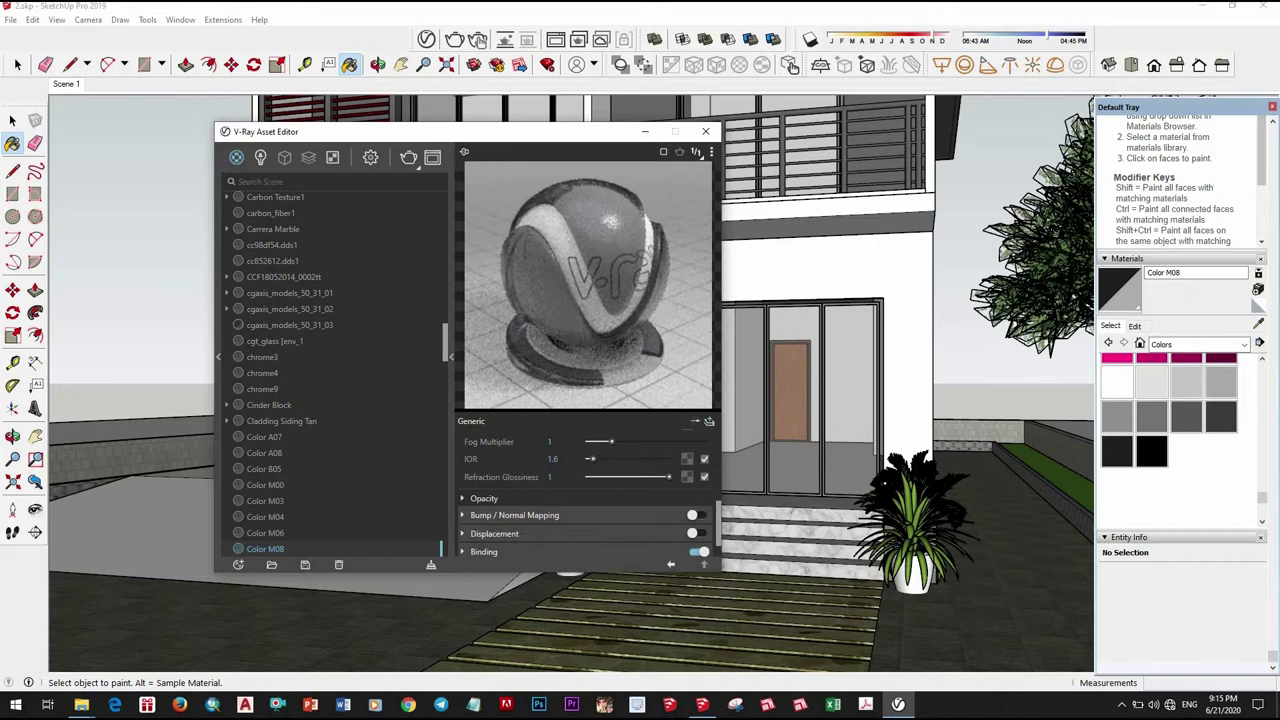
{"action": "scroll", "coordinate": [535, 528], "scroll_direction": "up", "scroll_amount": 2}
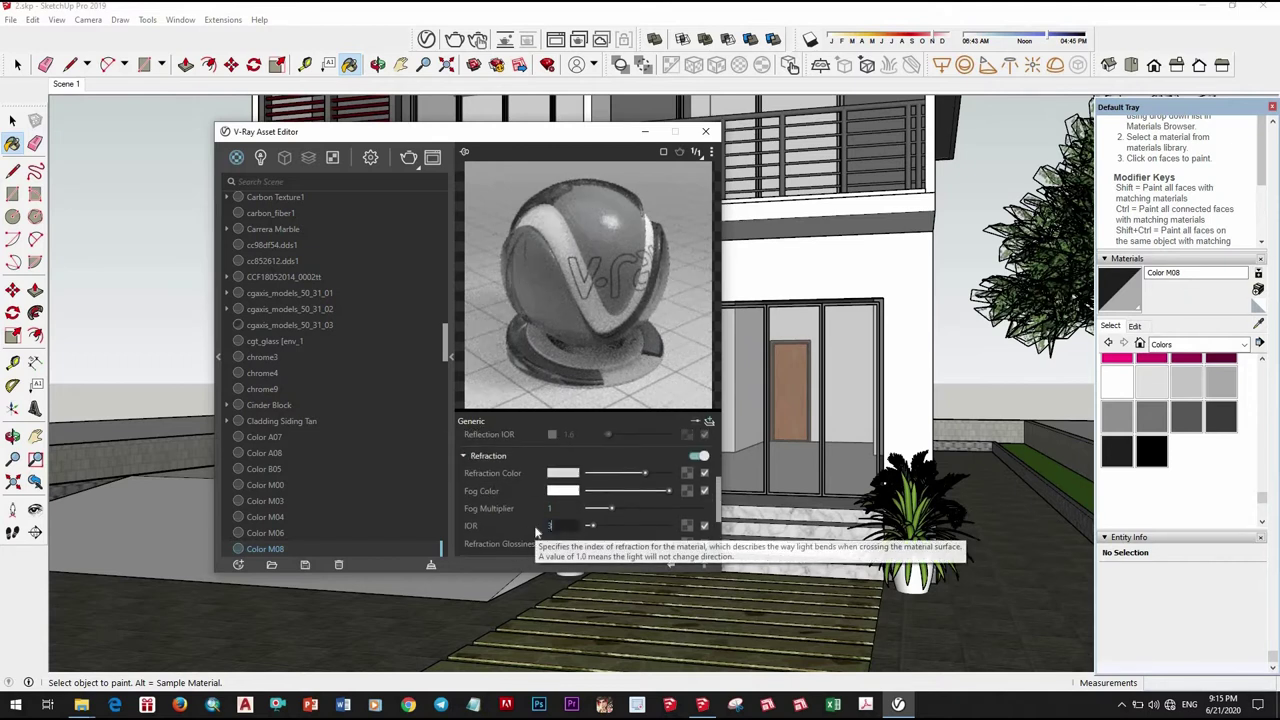
{"action": "type", "text": "3"}
{"action": "key", "text": "Tab"}
{"action": "left_click", "coordinate": [658, 489]}
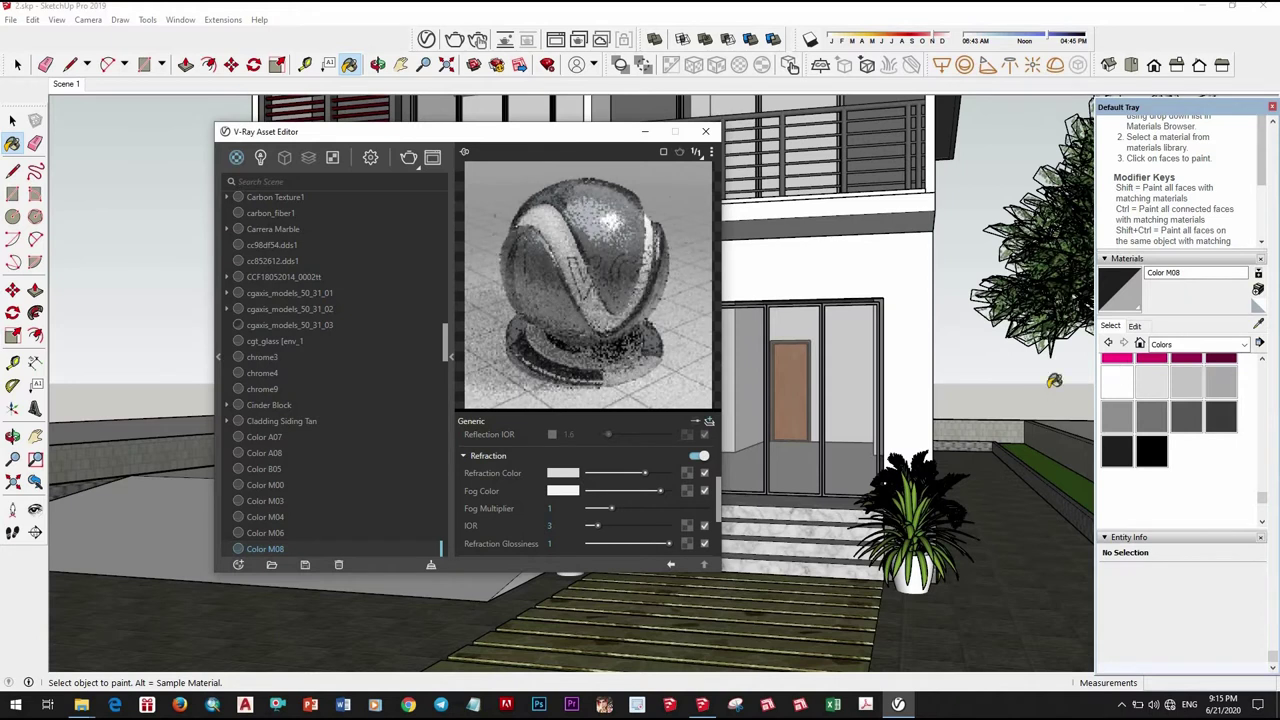
Lighten the diffuse grey and bring the refraction IOR down to 1.8.
{"action": "scroll", "coordinate": [614, 490], "scroll_direction": "up", "scroll_amount": 3}
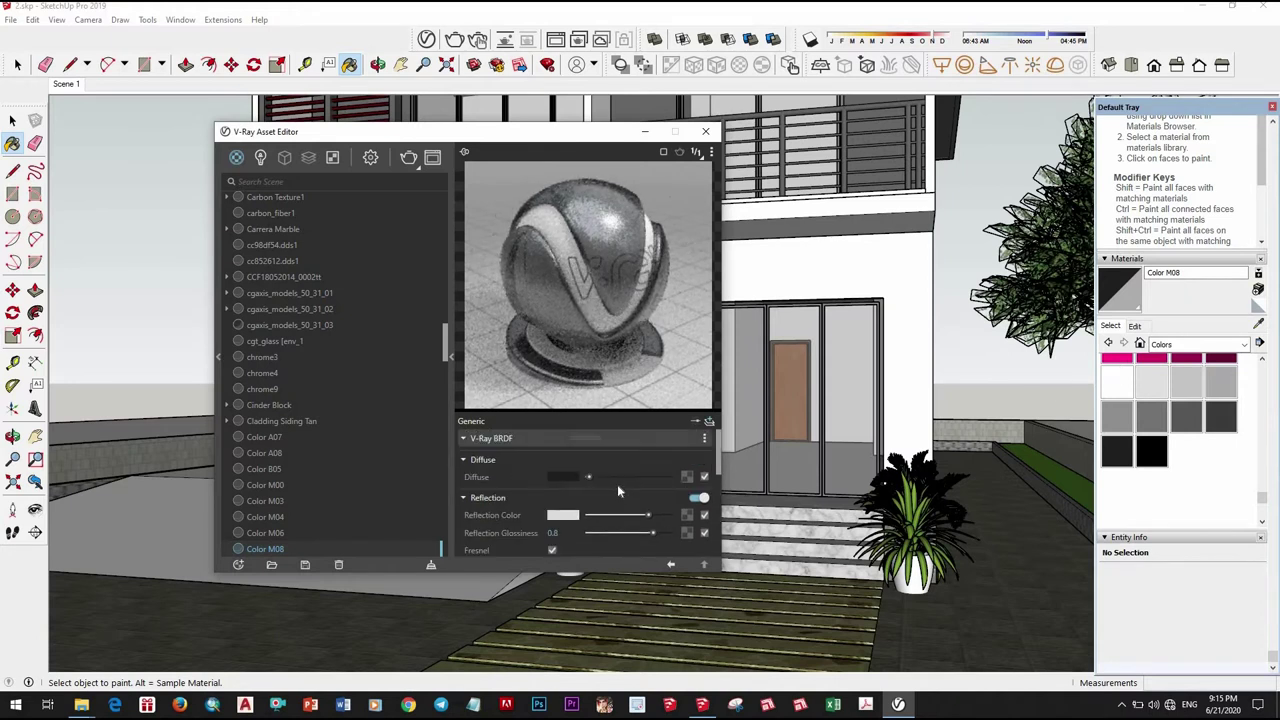
{"action": "mouse_move", "coordinate": [589, 477]}
{"action": "left_mouse_down"}
{"action": "mouse_move", "coordinate": [625, 478]}
{"action": "mouse_move", "coordinate": [588, 478]}
{"action": "left_mouse_up"}
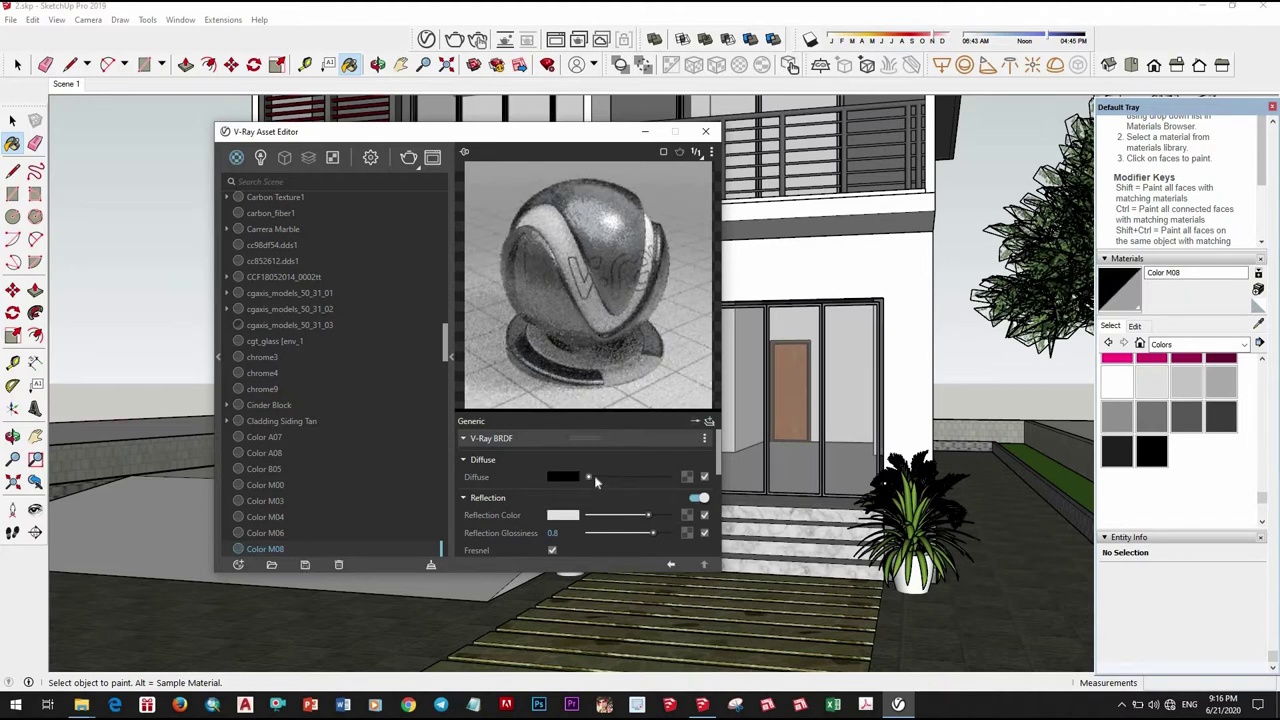
{"action": "scroll", "coordinate": [600, 462], "scroll_direction": "down", "scroll_amount": 2}
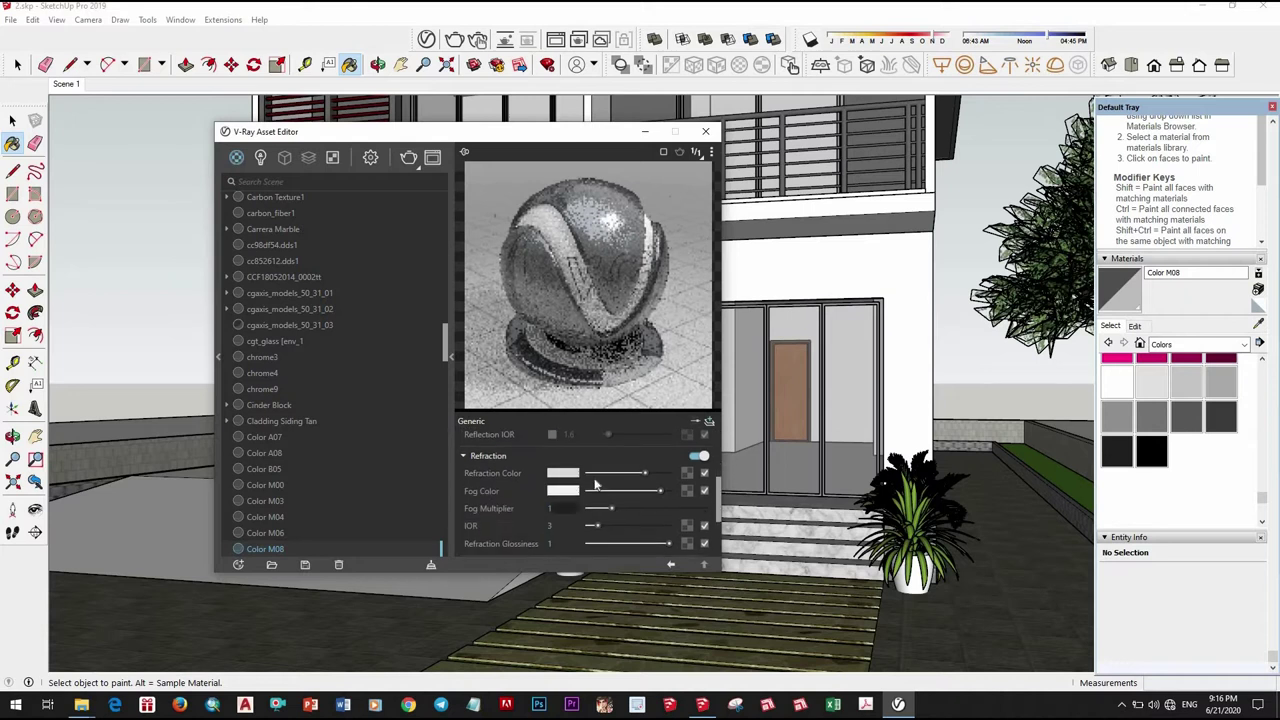
{"action": "scroll", "coordinate": [560, 464], "scroll_direction": "down", "scroll_amount": 3}
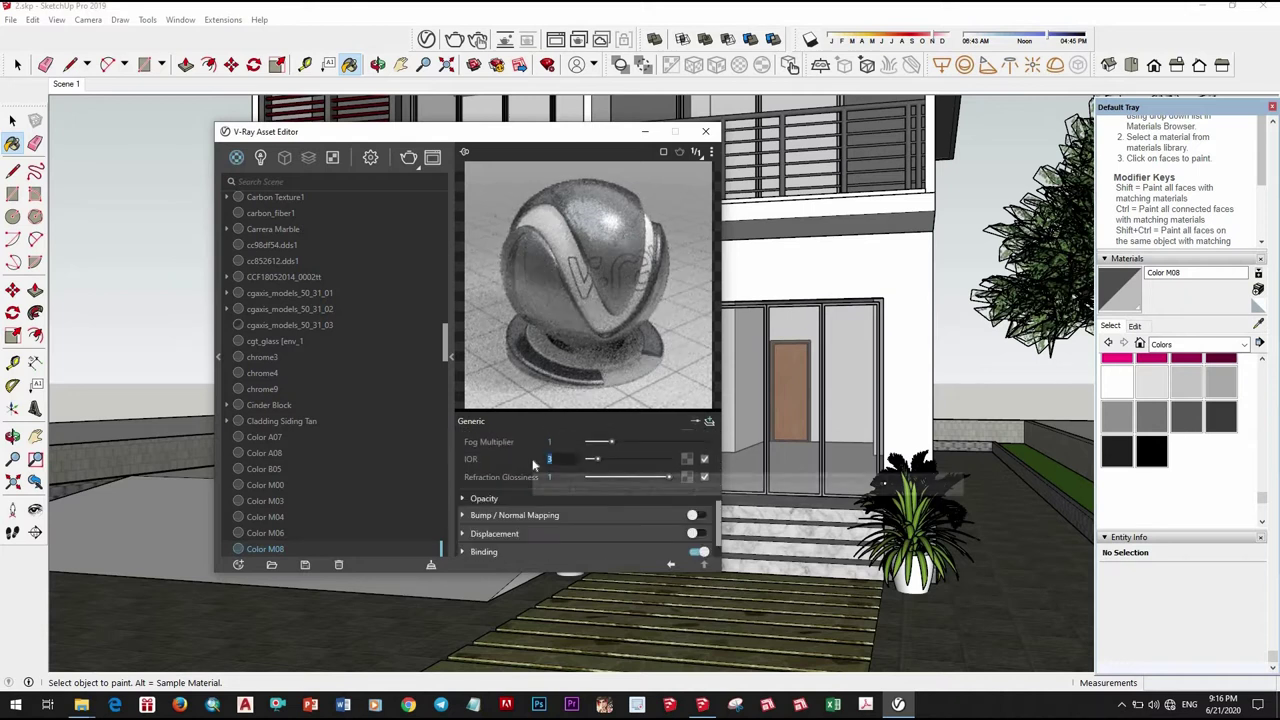
{"action": "left_click_drag", "start_coordinate": [541, 465], "coordinate": [533, 464]}
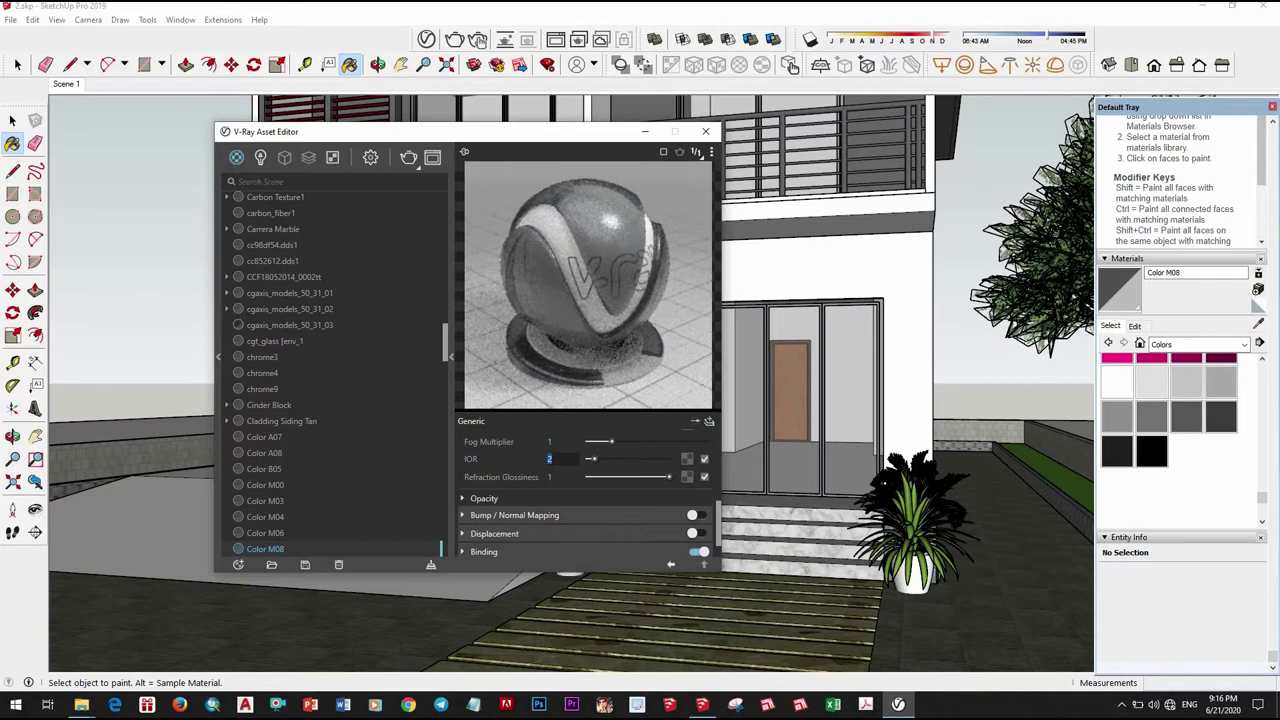
{"action": "type", "text": "1.8"}
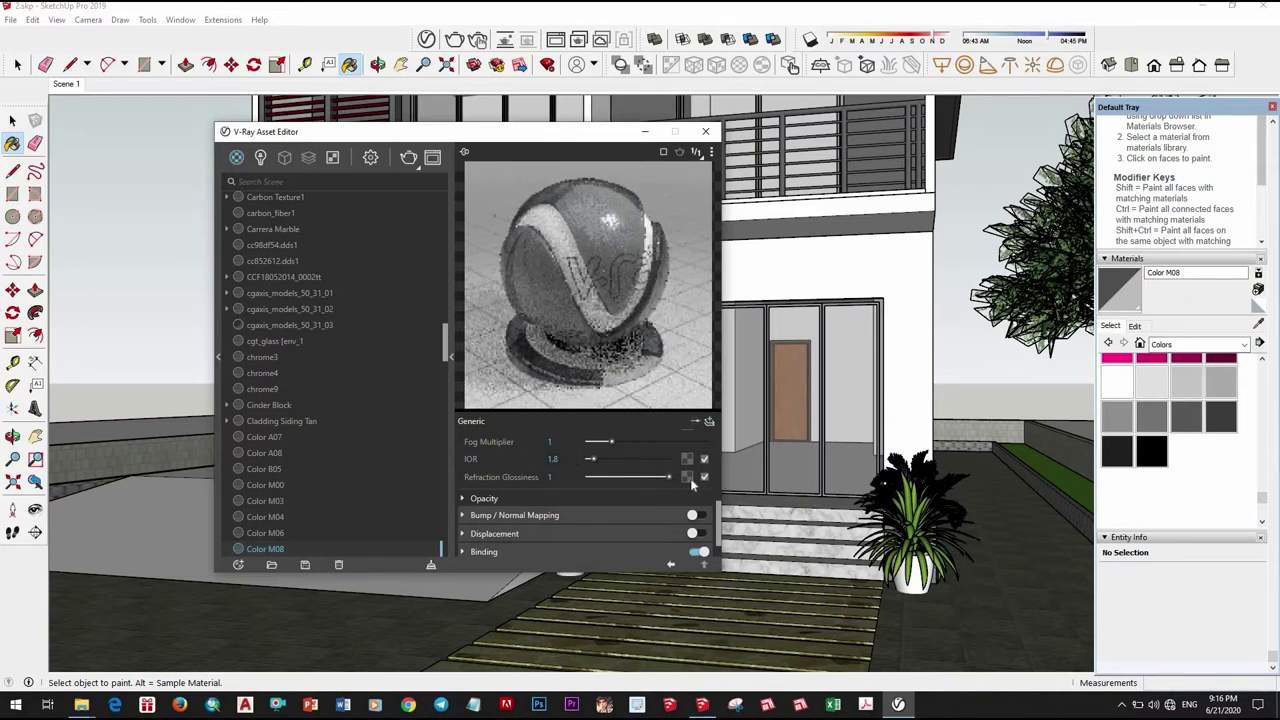
{"action": "scroll", "coordinate": [648, 485], "scroll_direction": "up", "scroll_amount": 2}
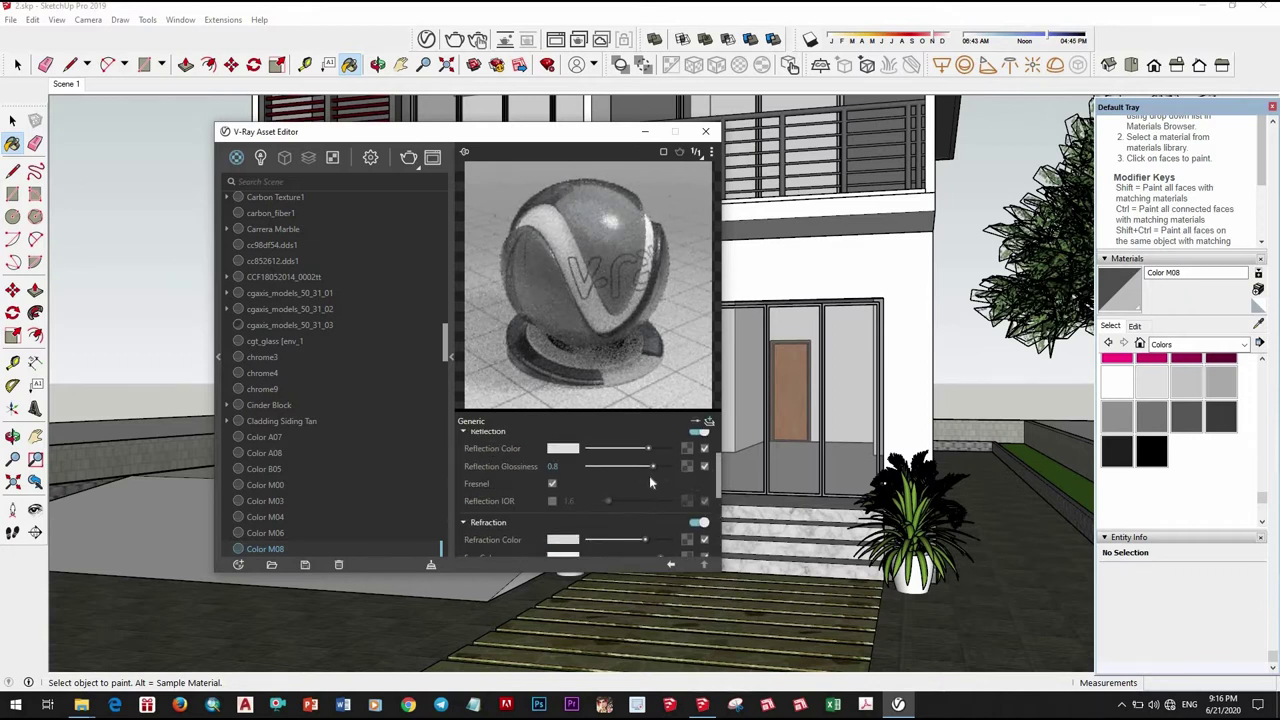
{"action": "scroll", "coordinate": [642, 476], "scroll_direction": "up", "scroll_amount": 3}
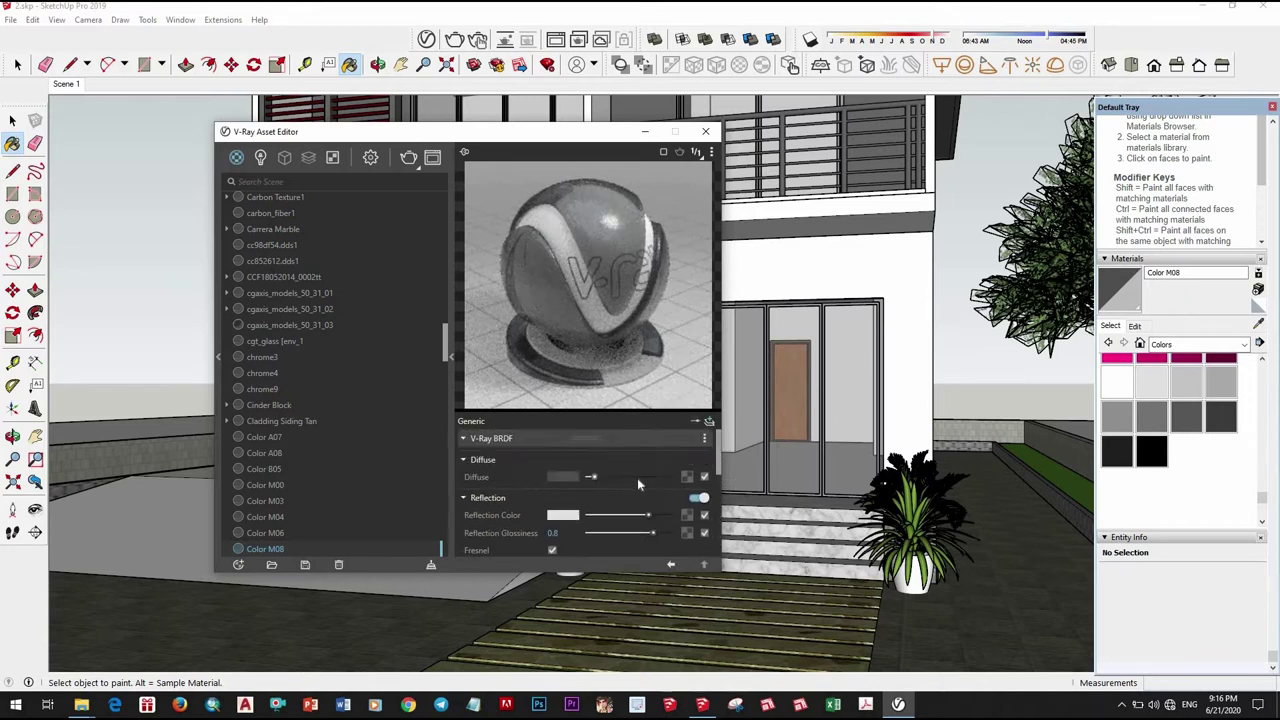
Darken the Color M08 diffuse colour to almost black in the colour chooser.
{"action": "left_click", "coordinate": [563, 476]}
{"action": "left_click_drag", "start_coordinate": [432, 387], "coordinate": [432, 416]}
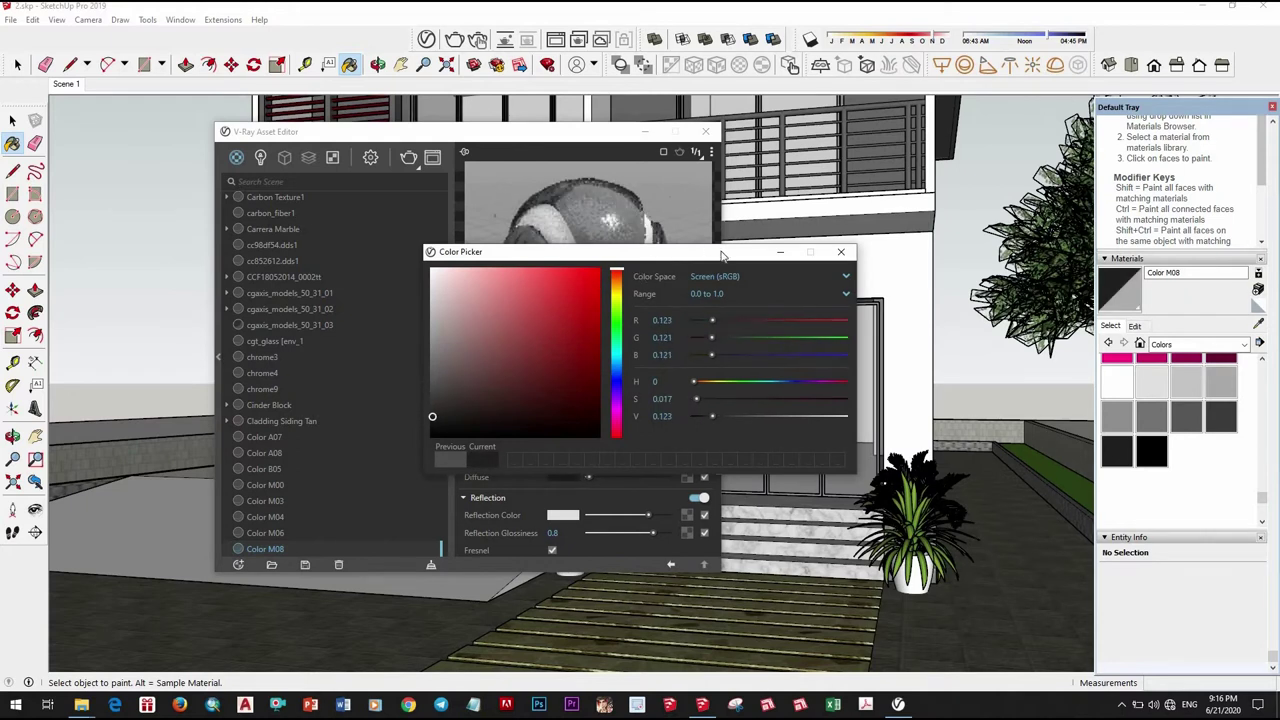
{"action": "left_click_drag", "start_coordinate": [533, 247], "coordinate": [371, 225]}
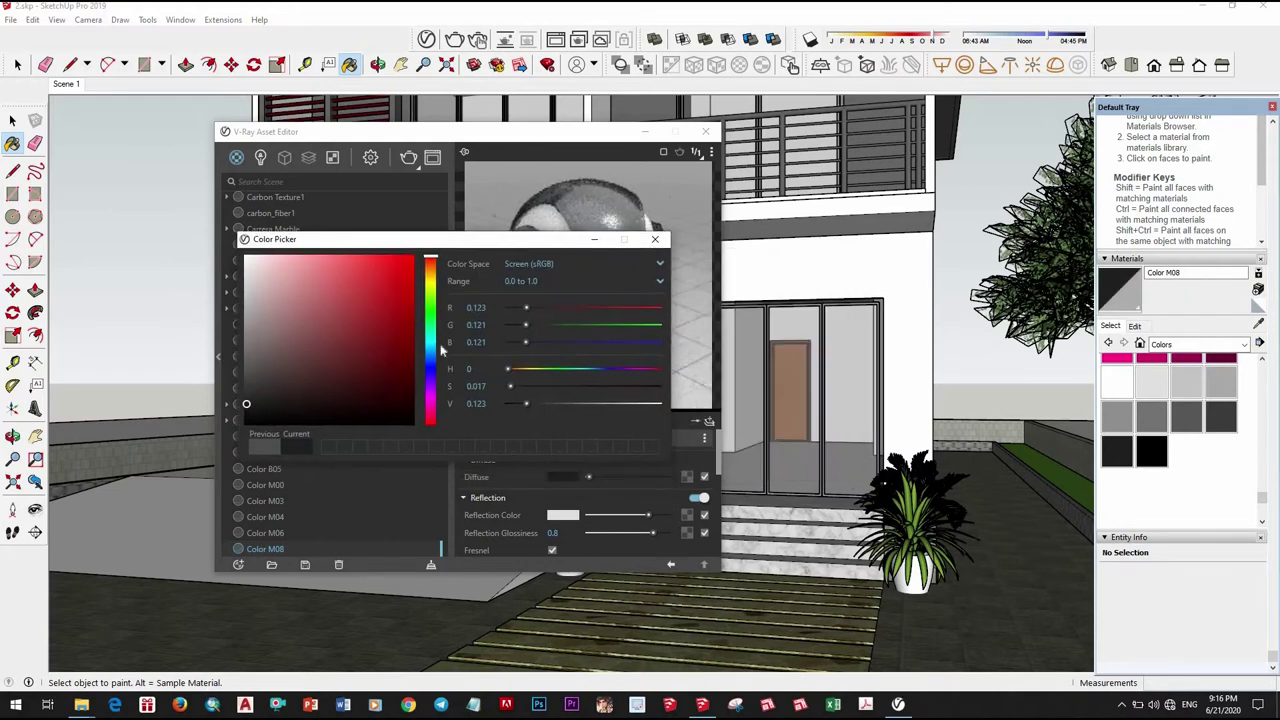
{"action": "left_click", "coordinate": [273, 405]}
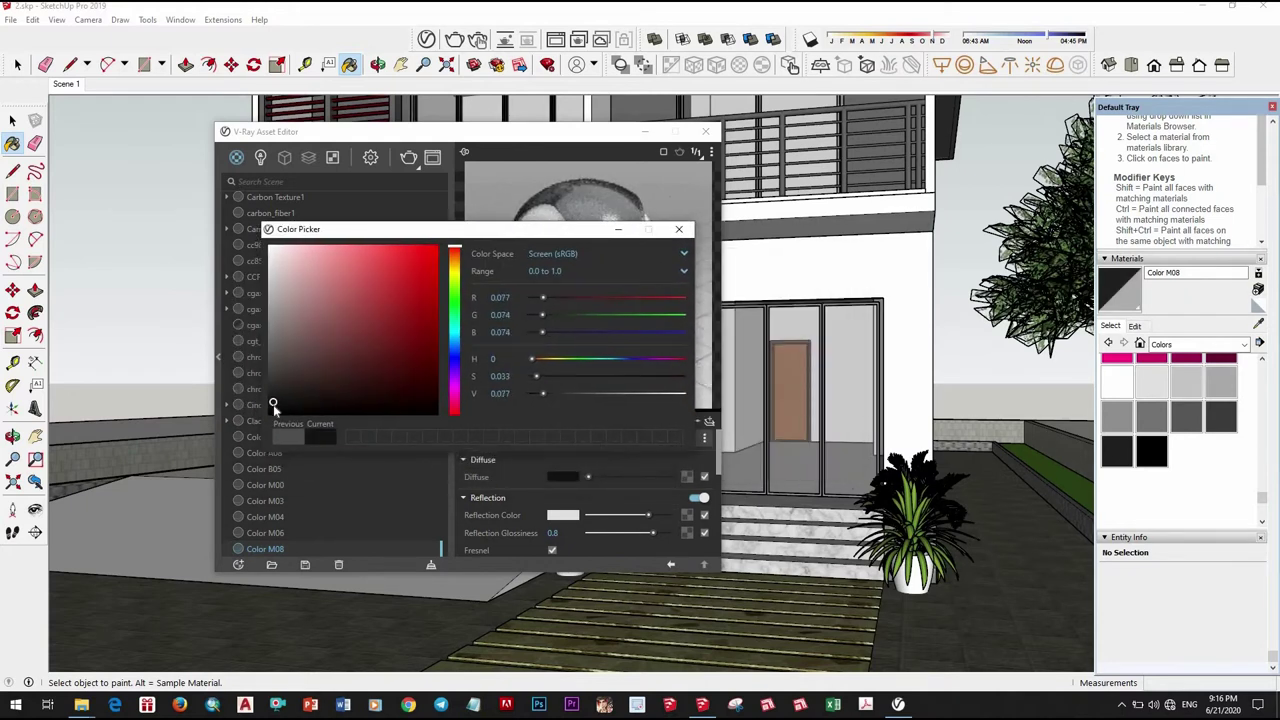
{"action": "left_click", "coordinate": [680, 231]}
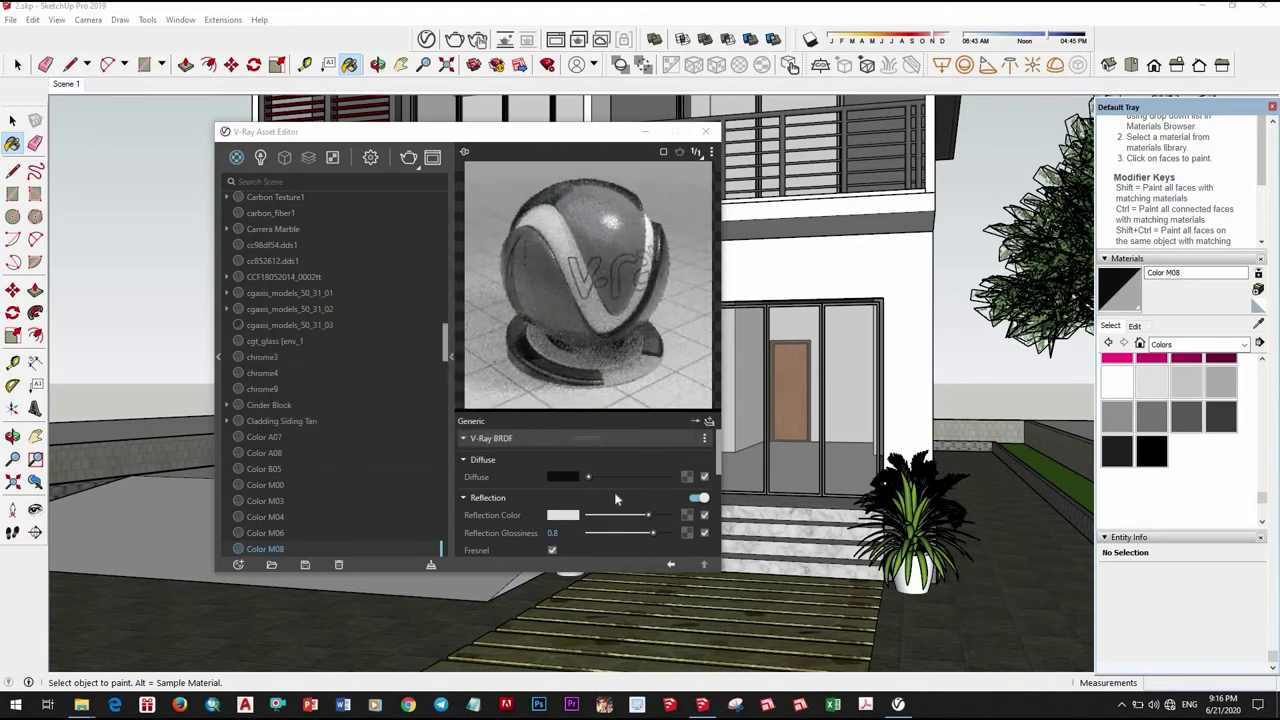
Turn off refraction for Color M08 and collapse the V-Ray BRDF section.
{"action": "scroll", "coordinate": [620, 495], "scroll_direction": "down", "scroll_amount": 2}
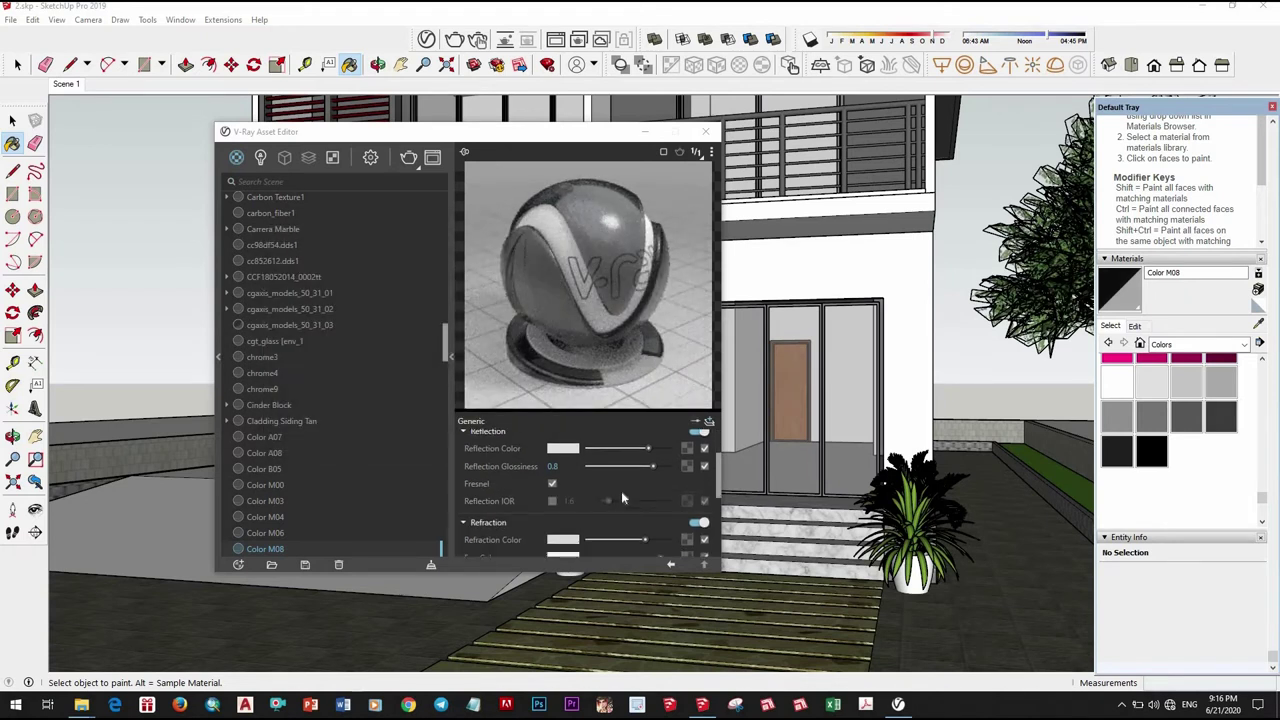
{"action": "scroll", "coordinate": [621, 500], "scroll_direction": "down", "scroll_amount": 3}
{"action": "scroll", "coordinate": [621, 494], "scroll_direction": "up", "scroll_amount": 1}
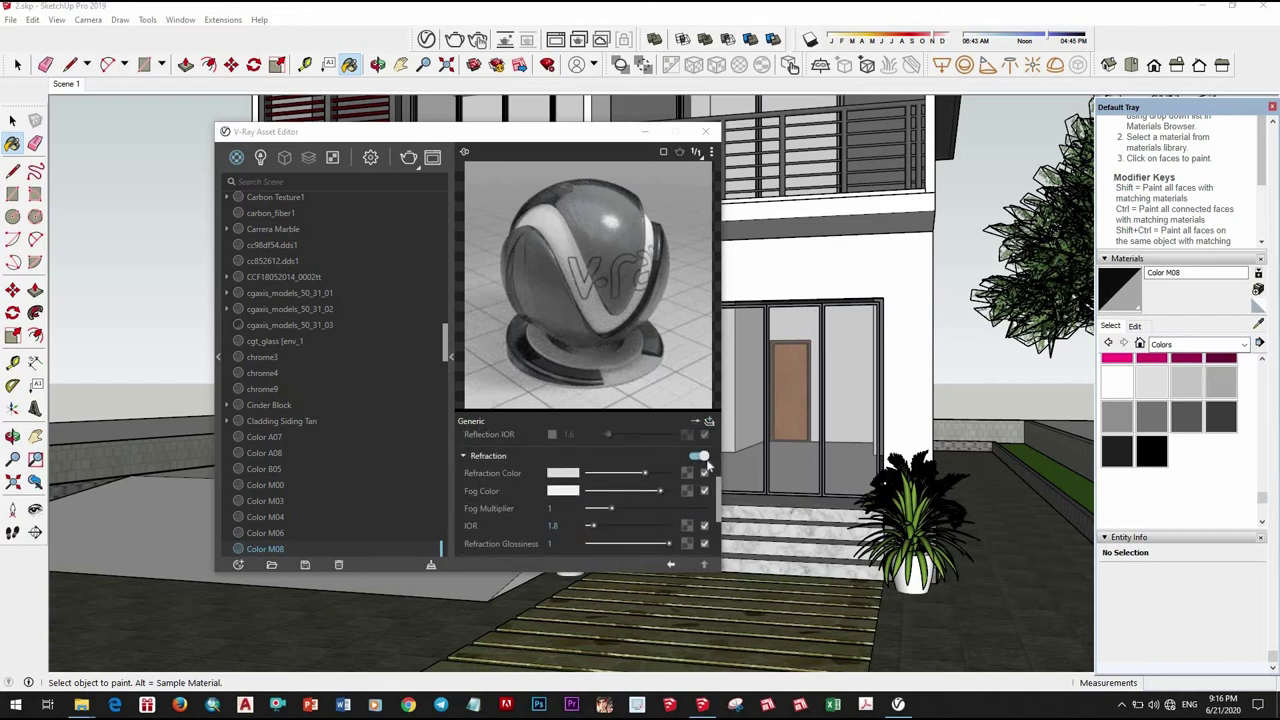
{"action": "left_click", "coordinate": [698, 456]}
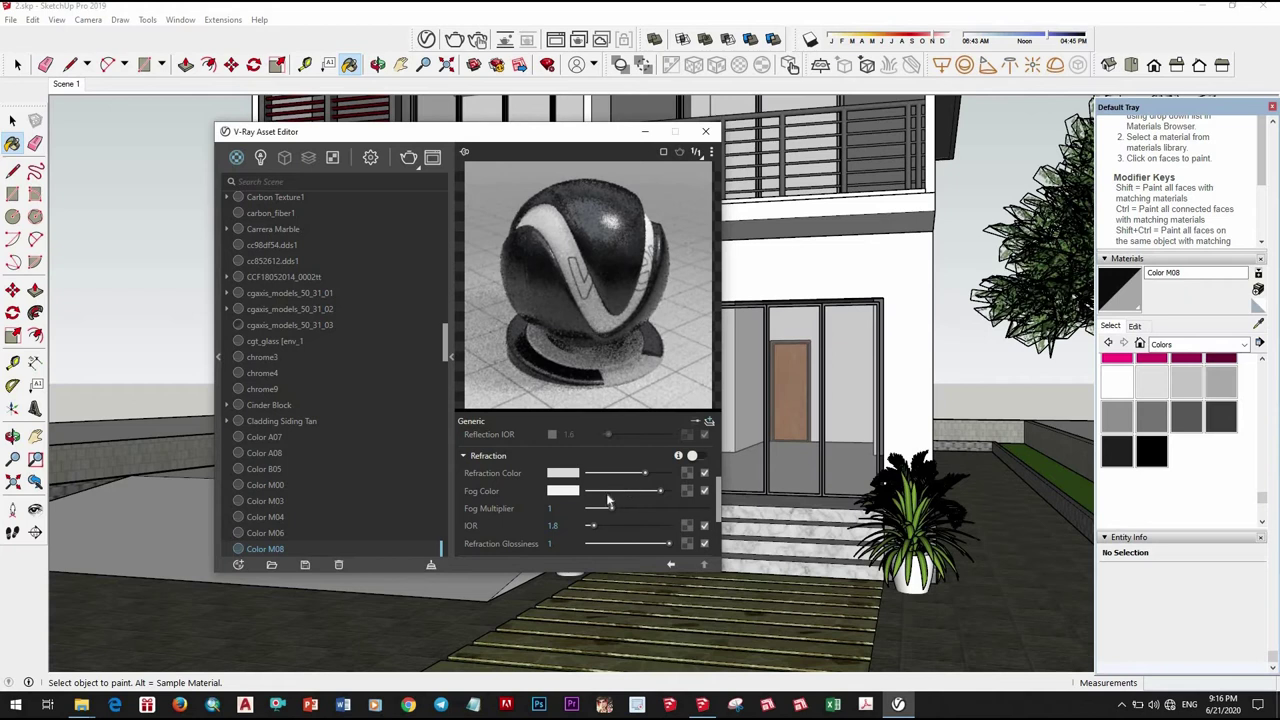
{"action": "scroll", "coordinate": [534, 481], "scroll_direction": "down", "scroll_amount": 3}
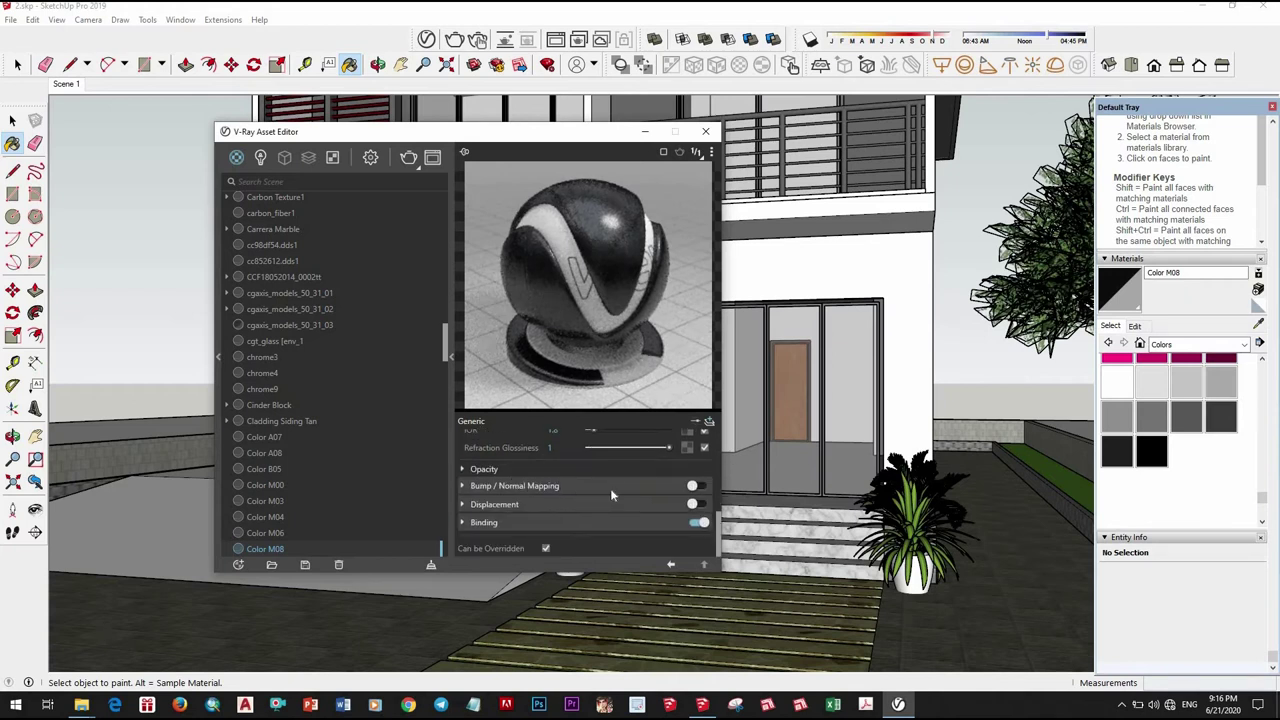
{"action": "scroll", "coordinate": [612, 494], "scroll_direction": "up", "scroll_amount": 10}
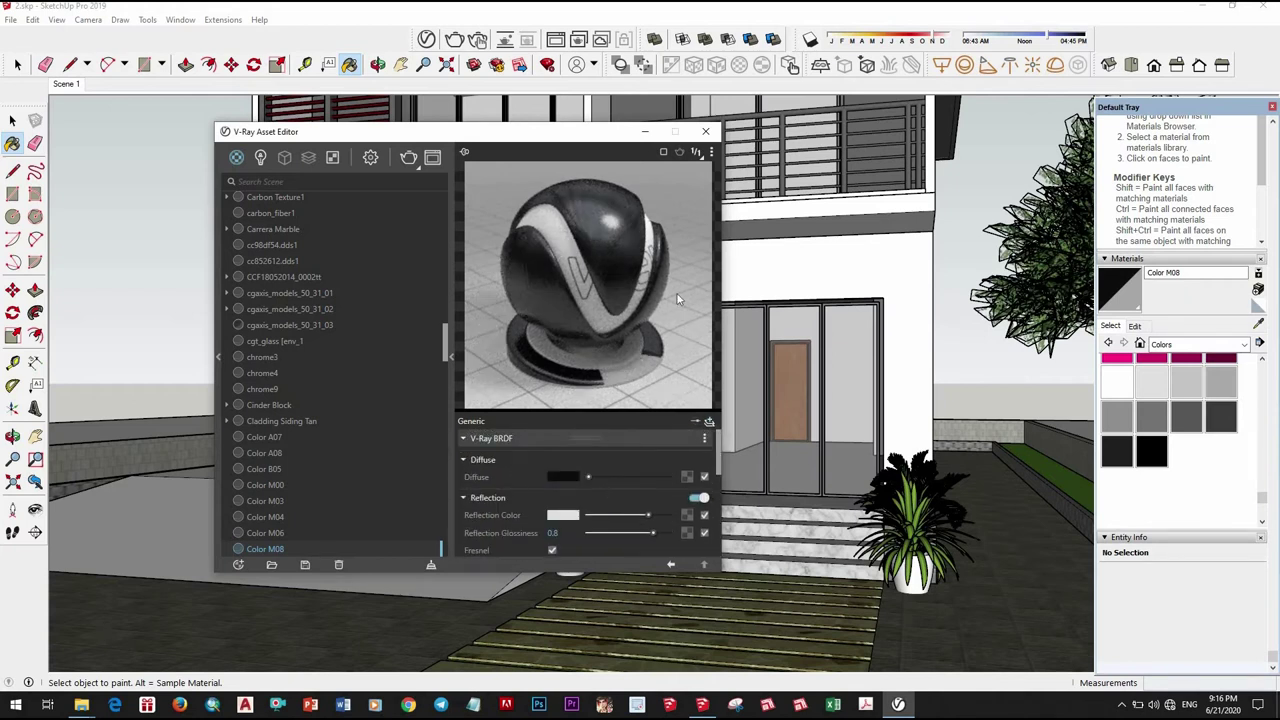
{"action": "left_click", "coordinate": [695, 421]}
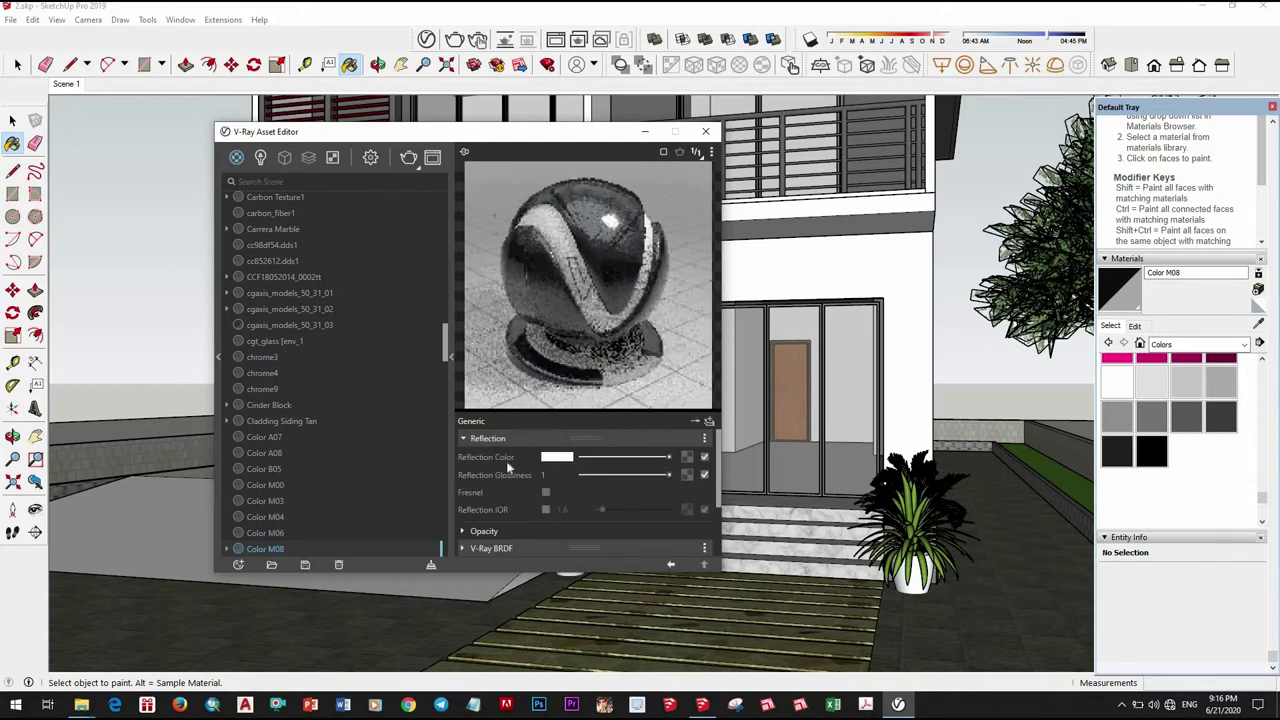
{"action": "left_click", "coordinate": [500, 439]}
{"action": "scroll", "coordinate": [557, 481], "scroll_direction": "up", "scroll_amount": 2}
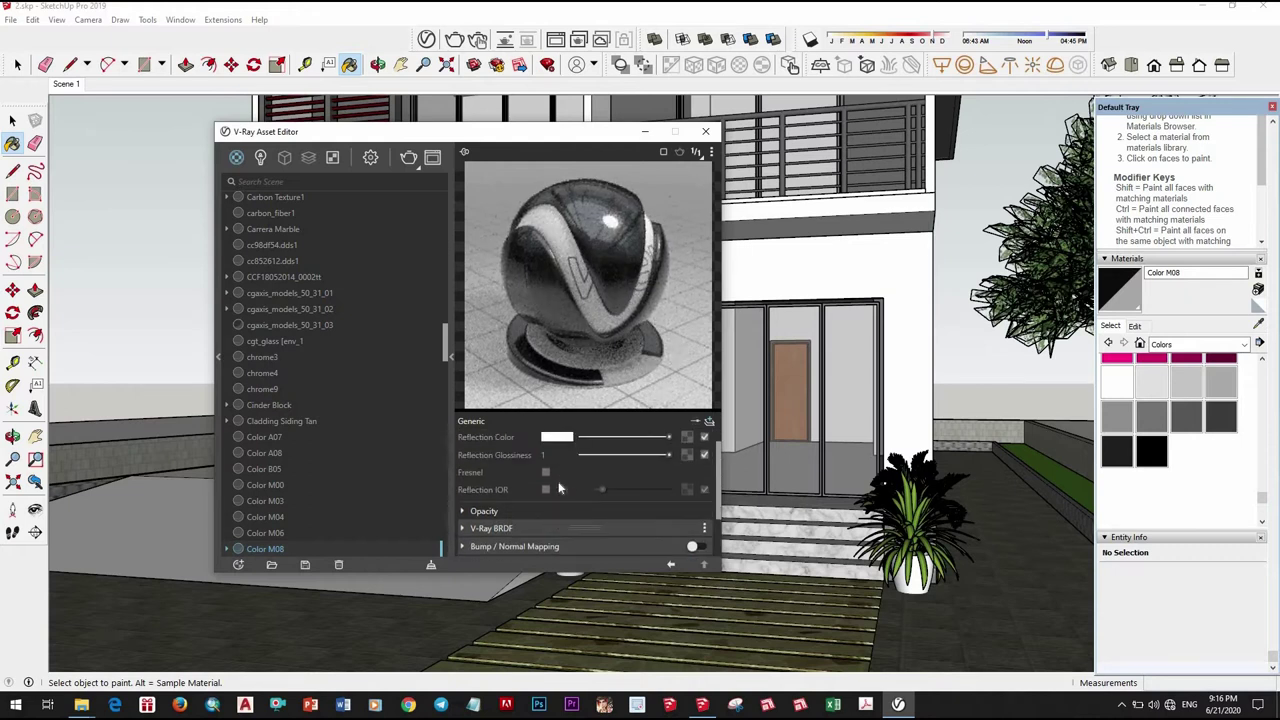
{"action": "scroll", "coordinate": [579, 494], "scroll_direction": "down", "scroll_amount": 2}
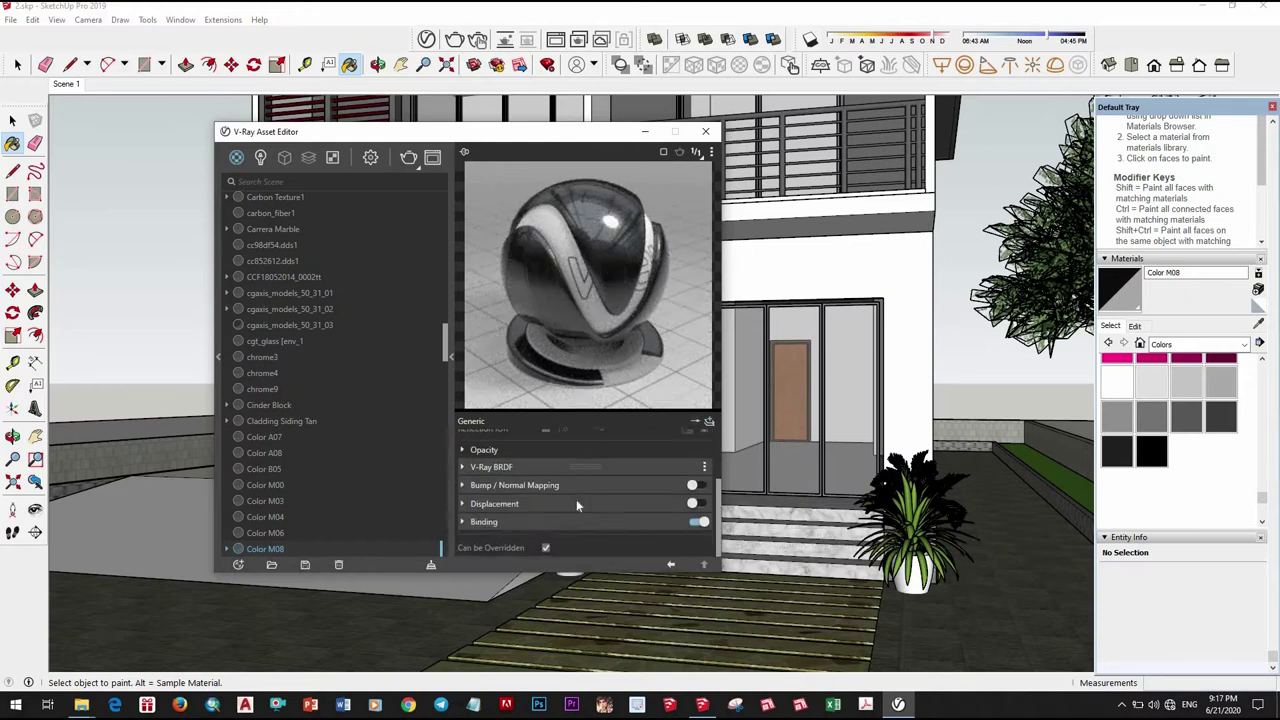
{"action": "scroll", "coordinate": [579, 494], "scroll_direction": "up", "scroll_amount": 2}
{"action": "scroll", "coordinate": [587, 496], "scroll_direction": "down", "scroll_amount": 2}
{"action": "scroll", "coordinate": [593, 484], "scroll_direction": "up", "scroll_amount": 2}
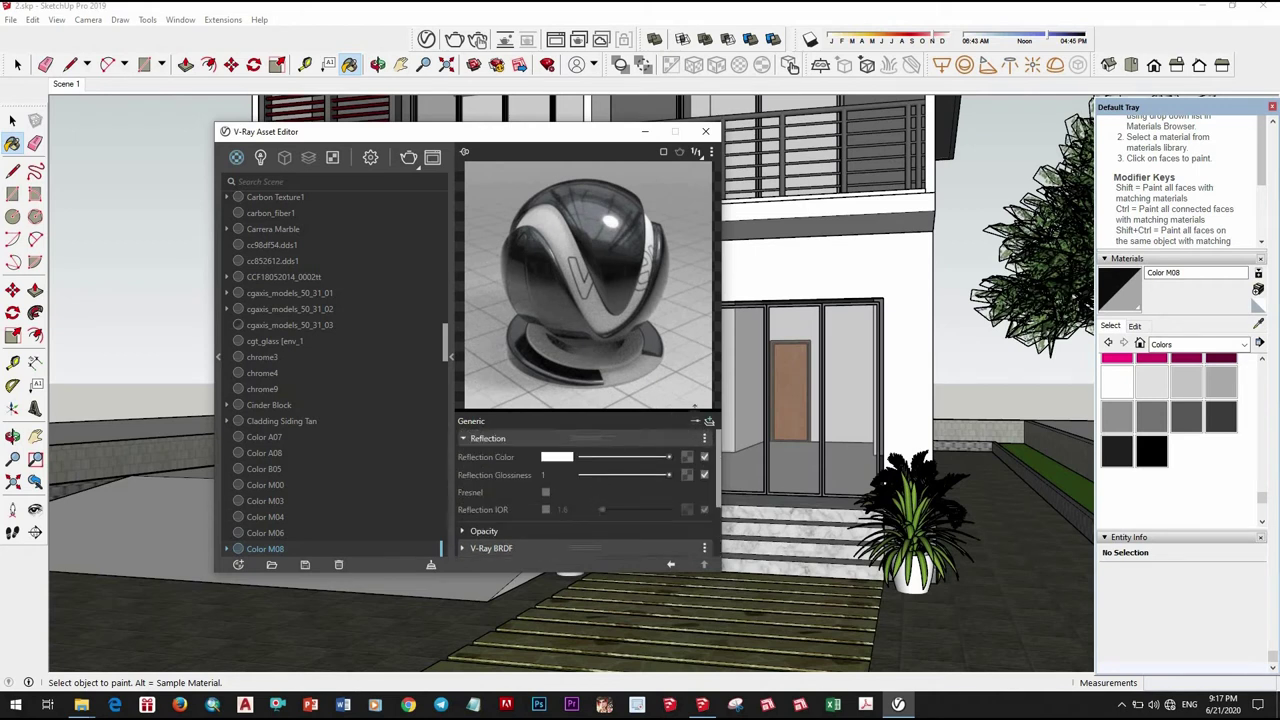
Add and then delete a Refraction layer, and lower the reflection colour to grey.
{"action": "left_click", "coordinate": [709, 421]}
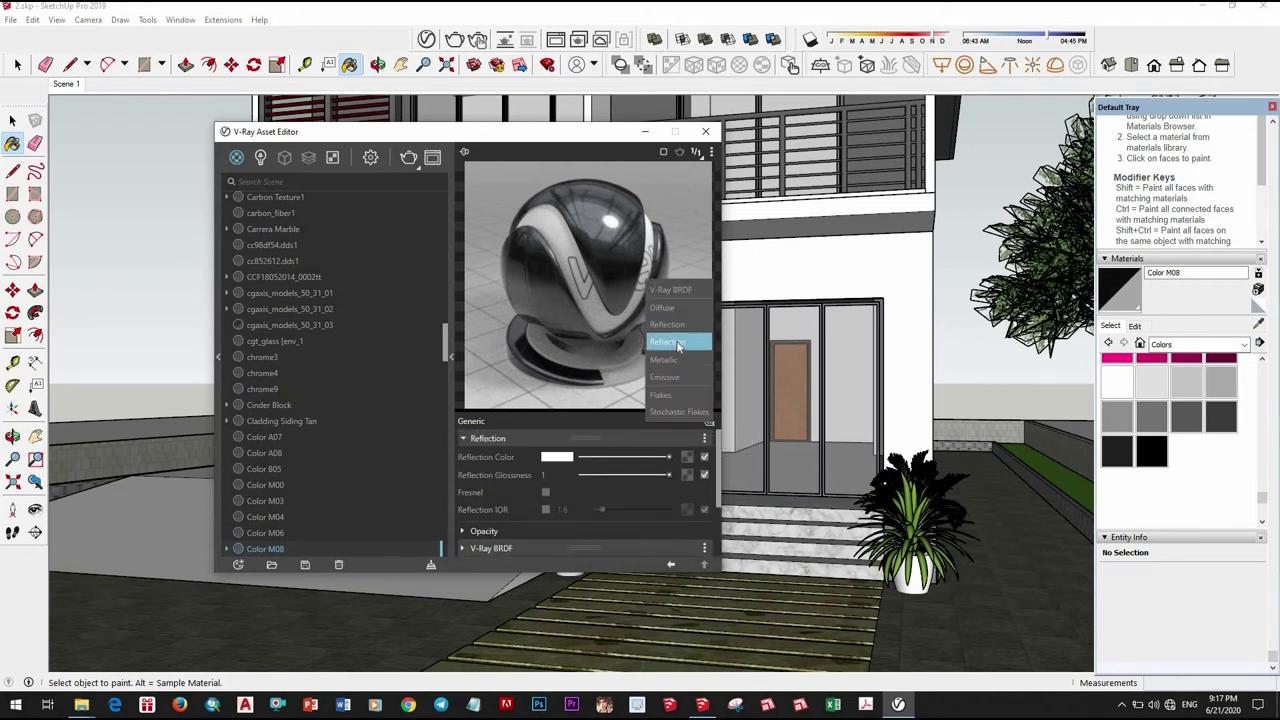
{"action": "left_click", "coordinate": [678, 343]}
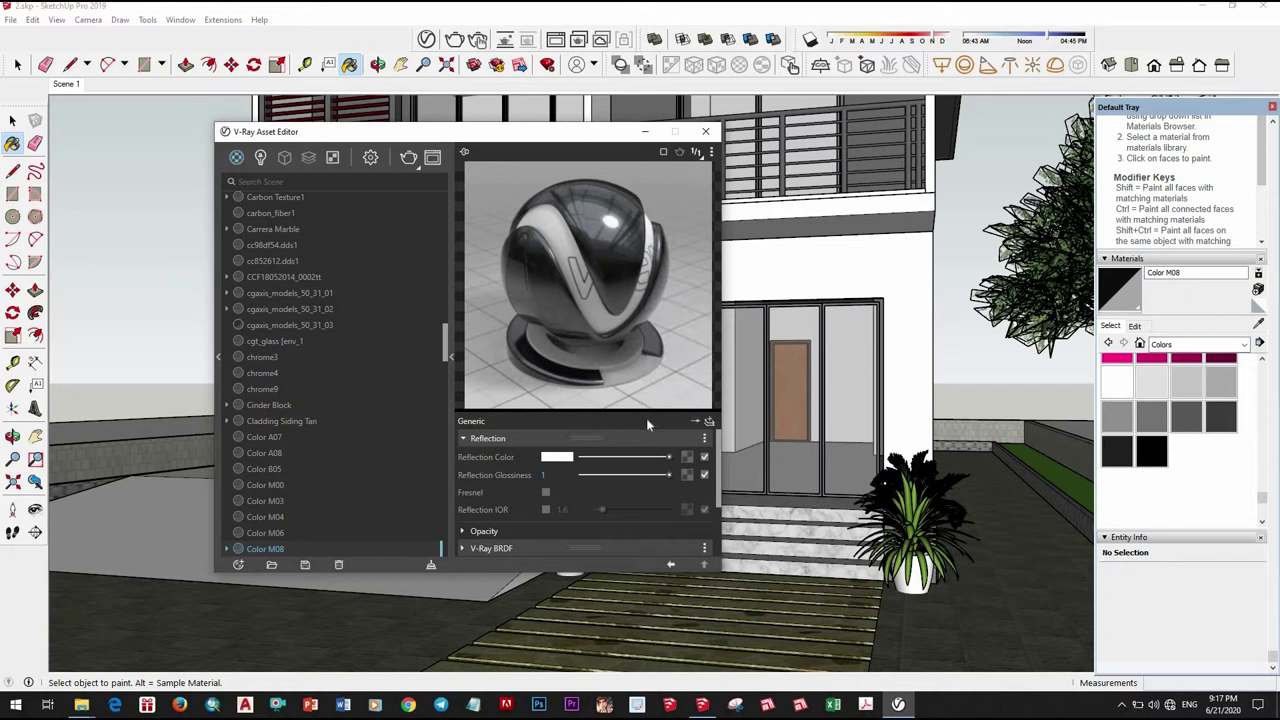
{"action": "left_click", "coordinate": [706, 438]}
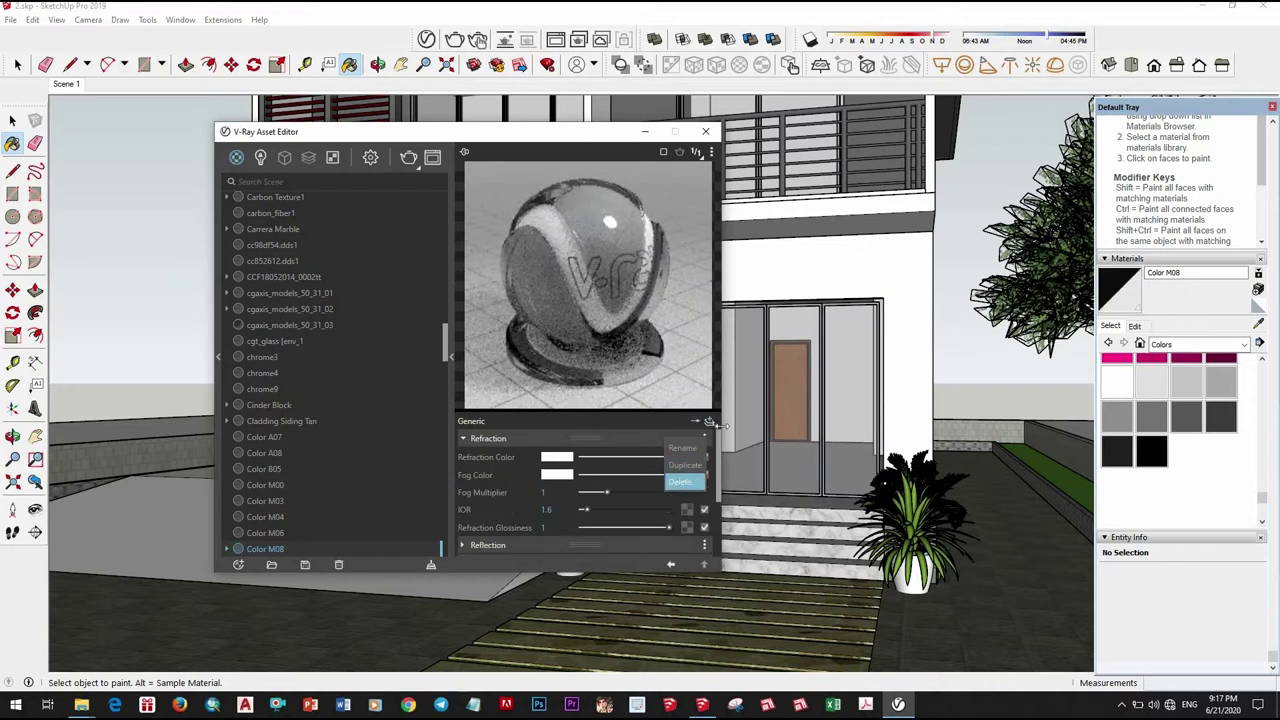
{"action": "left_click", "coordinate": [680, 482]}
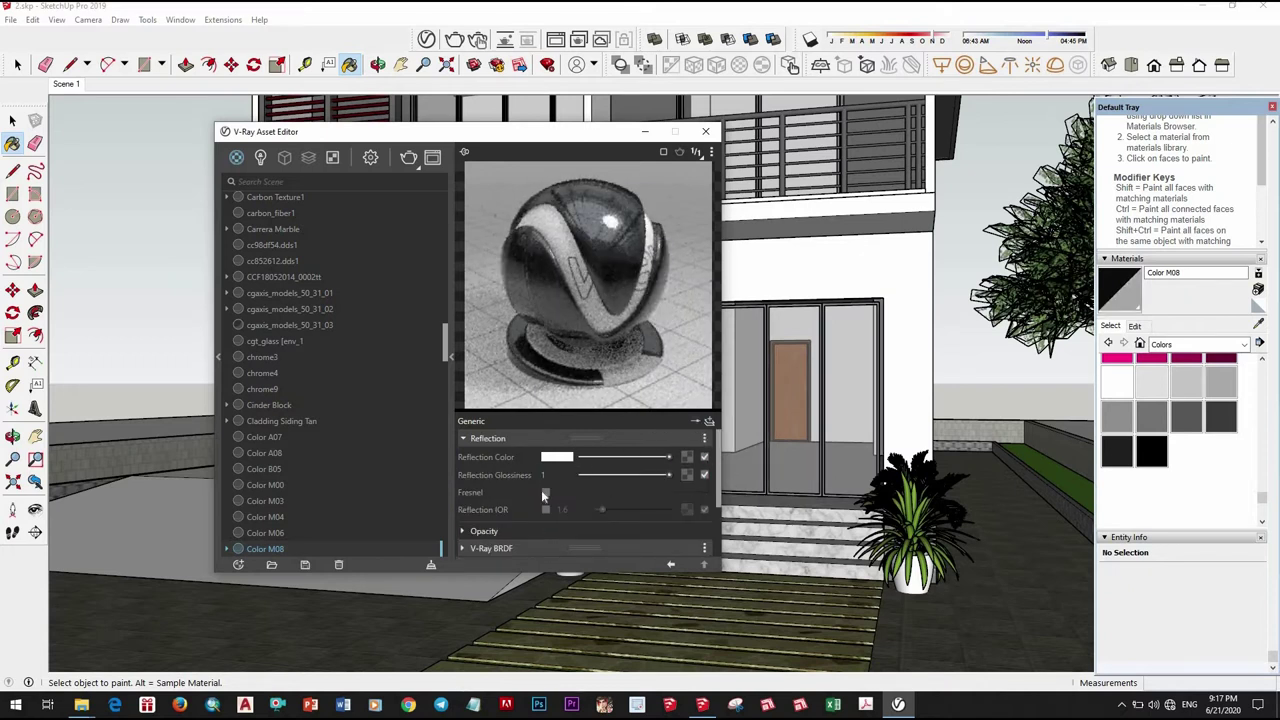
{"action": "left_click_drag", "start_coordinate": [650, 460], "coordinate": [645, 456]}
{"action": "left_click", "coordinate": [855, 337]}
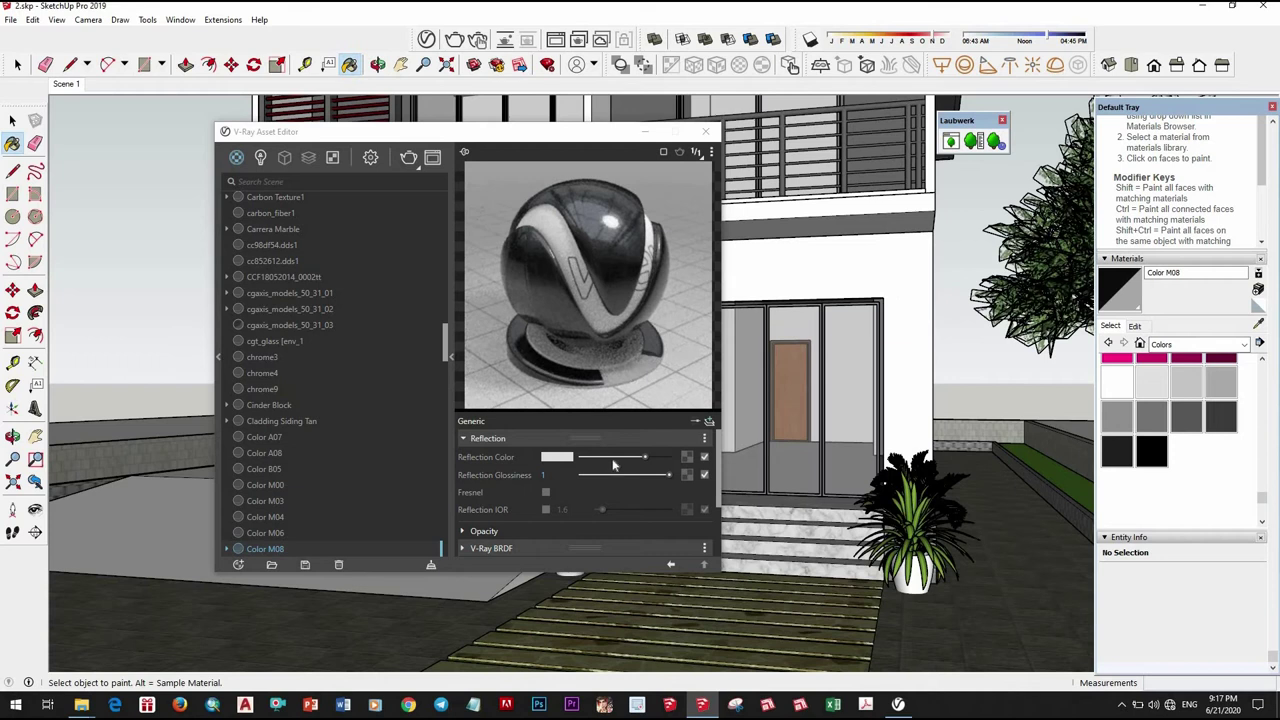
Close the material editor and orbit to a wider frontal view of the house.
{"action": "left_click", "coordinate": [706, 131]}
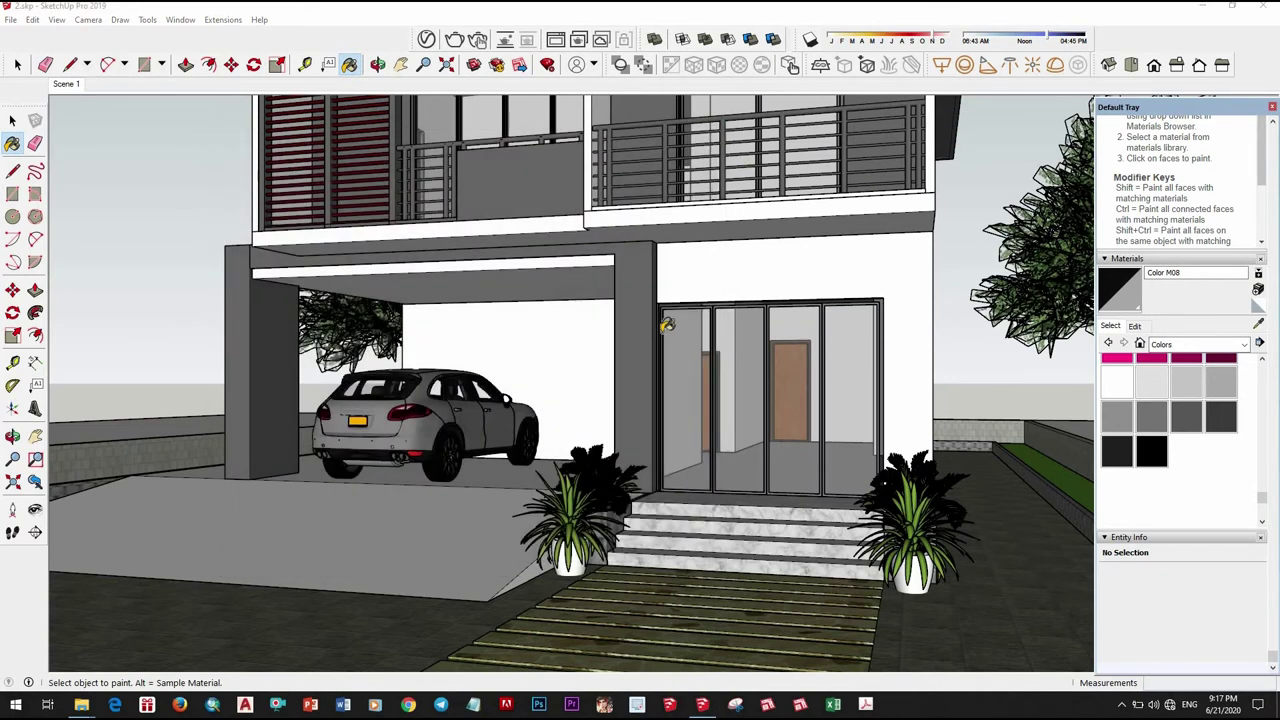
{"action": "mouse_move", "coordinate": [691, 363]}
{"action": "middle_mouse_down"}
{"action": "mouse_move", "coordinate": [713, 367]}
{"action": "mouse_move", "coordinate": [690, 330]}
{"action": "middle_mouse_up"}
{"action": "scroll", "coordinate": [700, 300], "scroll_direction": "up", "scroll_amount": 2}
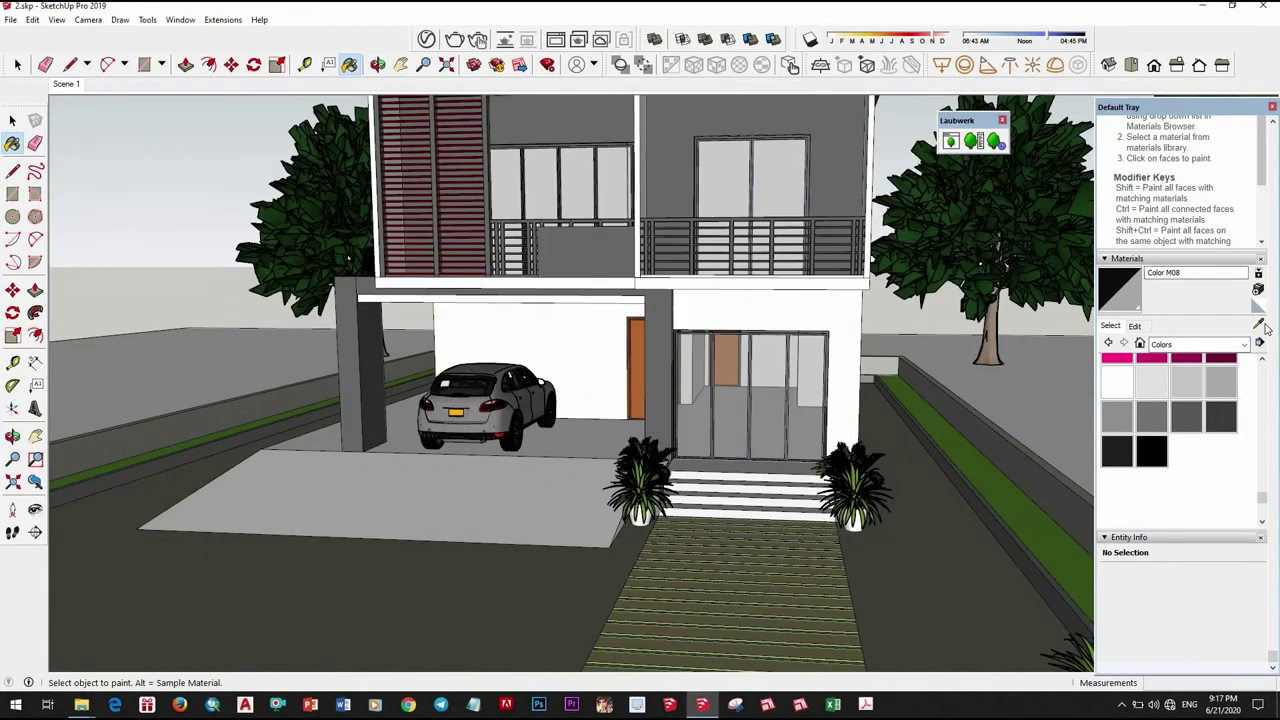
{"action": "left_click", "coordinate": [597, 137], "text": "alt"}
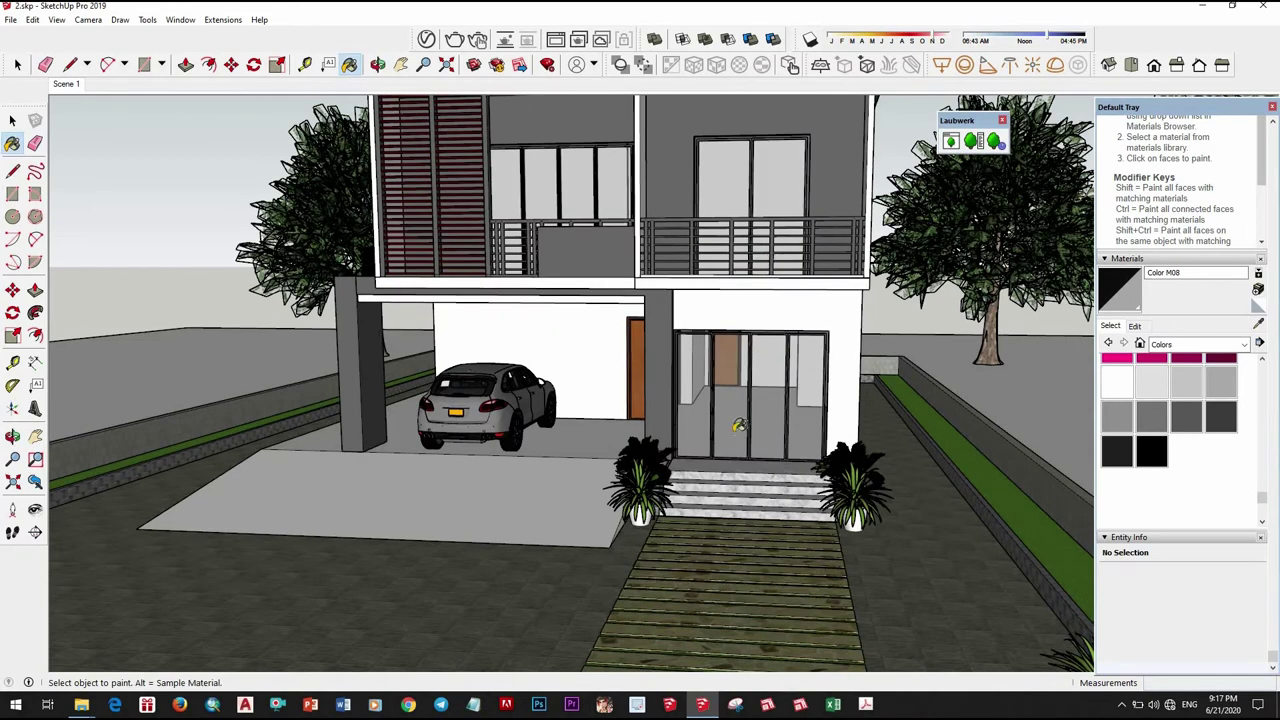
{"action": "key", "text": "space"}
Select a ground-floor door frame and paint it with the black Color M09 swatch.
{"action": "scroll", "coordinate": [758, 340], "scroll_direction": "up", "scroll_amount": 3}
{"action": "scroll", "coordinate": [750, 290], "scroll_direction": "up", "scroll_amount": 2}
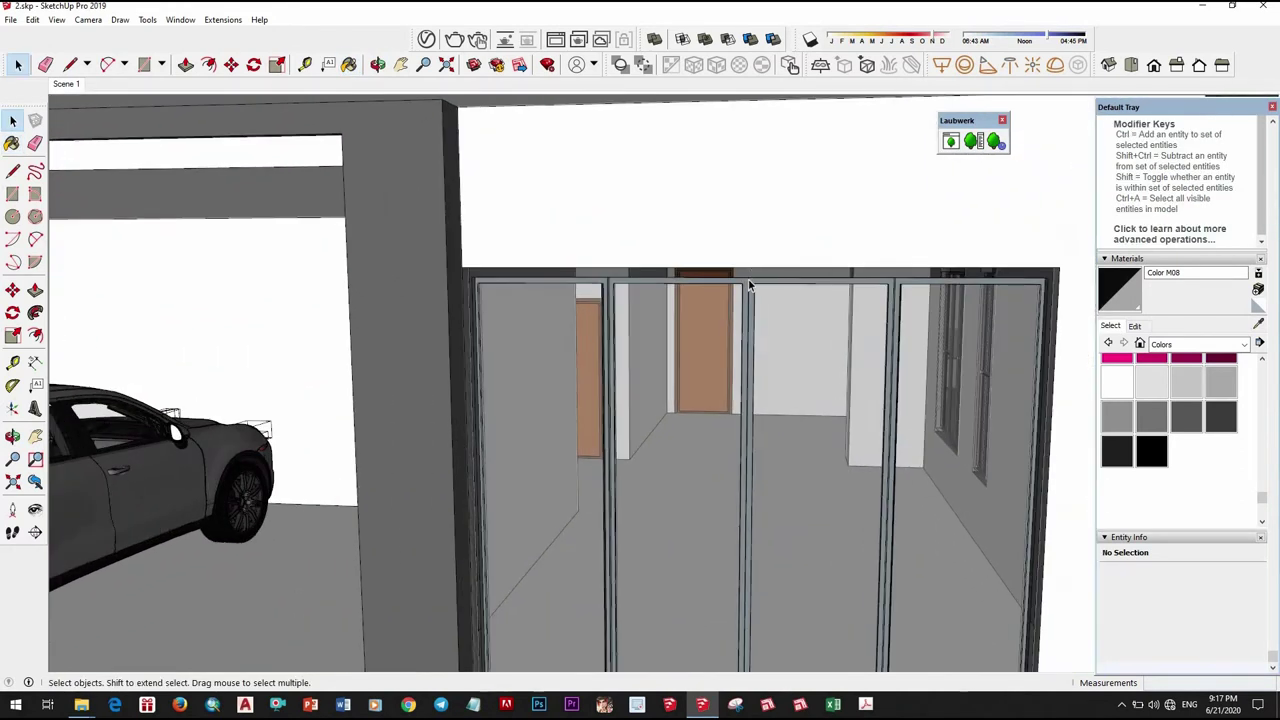
{"action": "scroll", "coordinate": [751, 275], "scroll_direction": "up", "scroll_amount": 2}
{"action": "scroll", "coordinate": [753, 265], "scroll_direction": "up", "scroll_amount": 2}
{"action": "triple_click", "coordinate": [753, 266]}
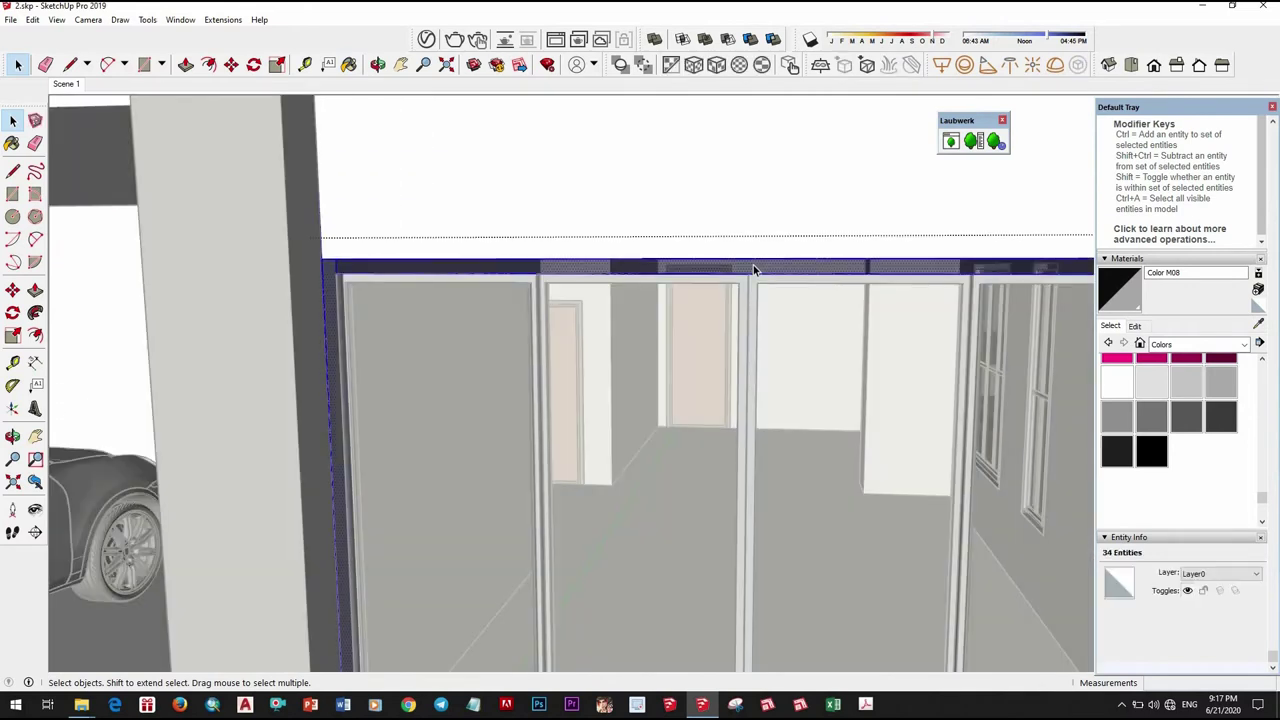
{"action": "left_click", "coordinate": [1118, 457]}
{"action": "left_click", "coordinate": [903, 270]}
{"action": "middle_click_drag", "start_coordinate": [771, 314], "coordinate": [886, 268]}
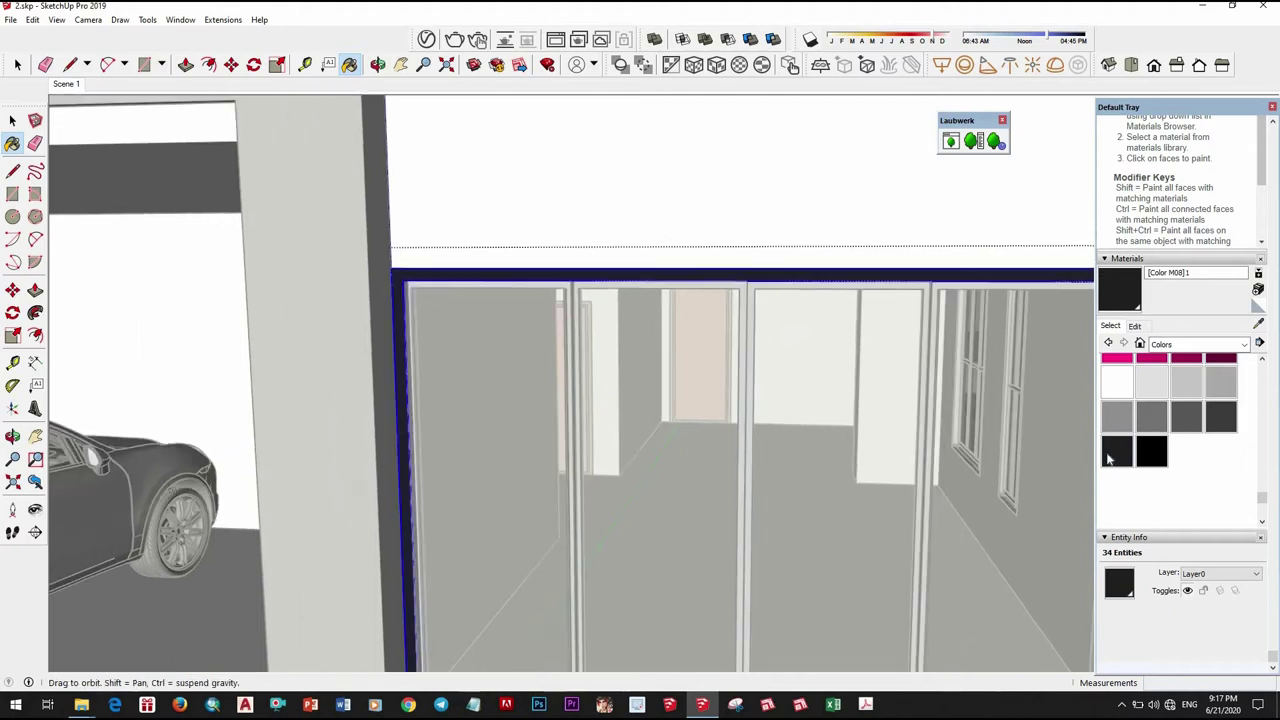
{"action": "left_click", "coordinate": [886, 268], "text": "alt"}
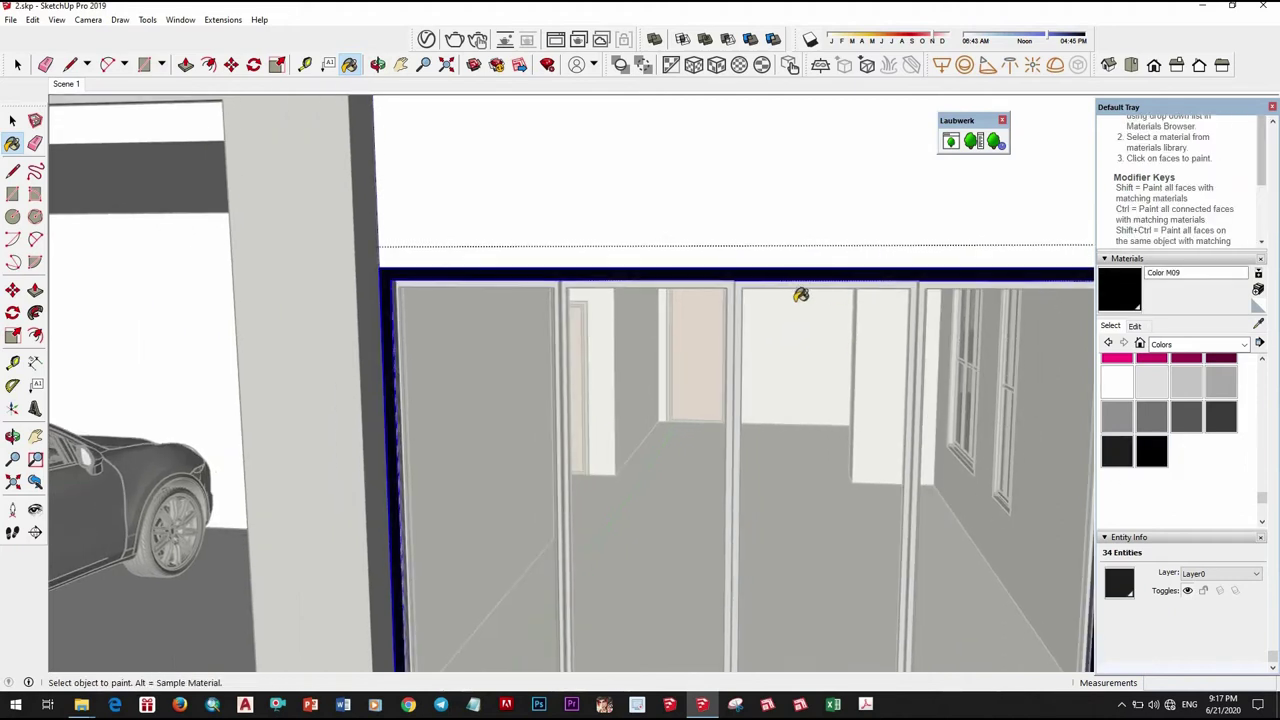
{"action": "key", "text": "space"}
Orbit out to the whole house front and leave the door group.
{"action": "scroll", "coordinate": [805, 300], "scroll_direction": "down", "scroll_amount": 3}
{"action": "scroll", "coordinate": [810, 390], "scroll_direction": "down", "scroll_amount": 2}
{"action": "scroll", "coordinate": [810, 399], "scroll_direction": "down", "scroll_amount": 3}
{"action": "middle_click_drag", "start_coordinate": [810, 399], "coordinate": [261, 178]}
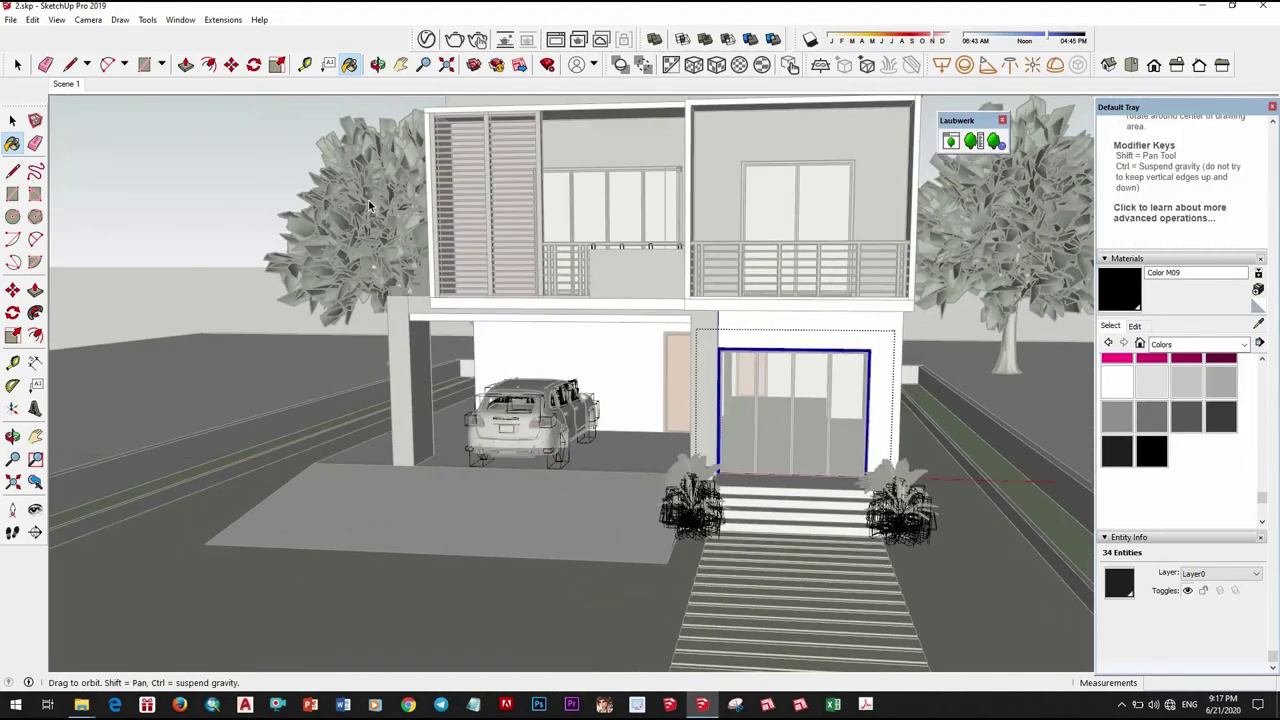
{"action": "left_click", "coordinate": [262, 184]}
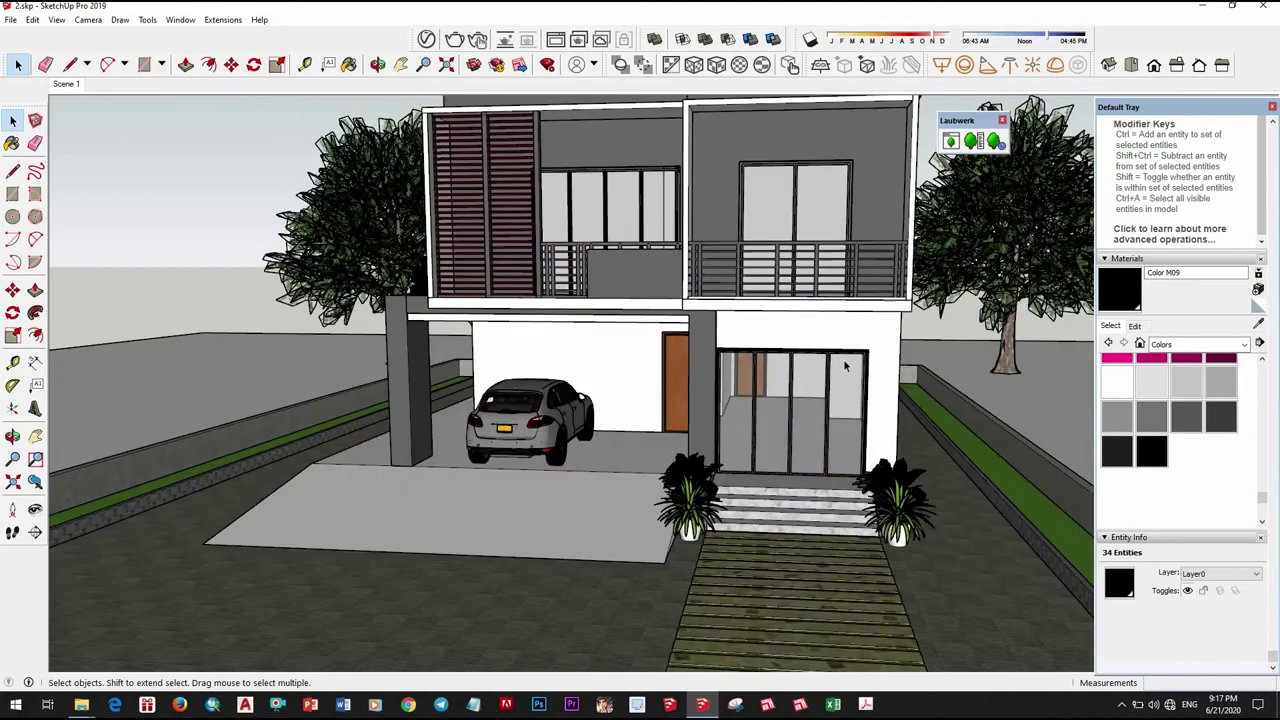
{"action": "scroll", "coordinate": [845, 367], "scroll_direction": "up", "scroll_amount": 2}
{"action": "scroll", "coordinate": [870, 360], "scroll_direction": "up", "scroll_amount": 3}
{"action": "scroll", "coordinate": [883, 357], "scroll_direction": "up", "scroll_amount": 3}
{"action": "scroll", "coordinate": [883, 357], "scroll_direction": "up", "scroll_amount": 2}
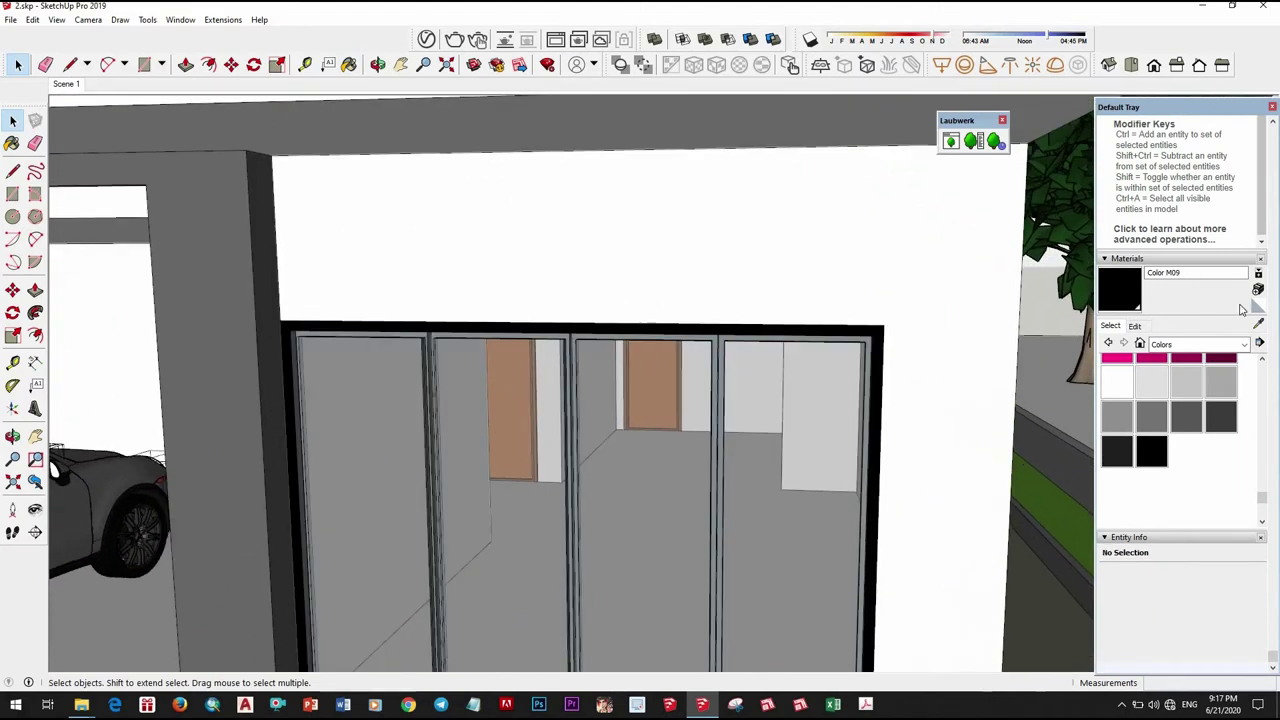
Select all the ground-floor door frames and paint them black with Color M09.
{"action": "key", "text": "b"}
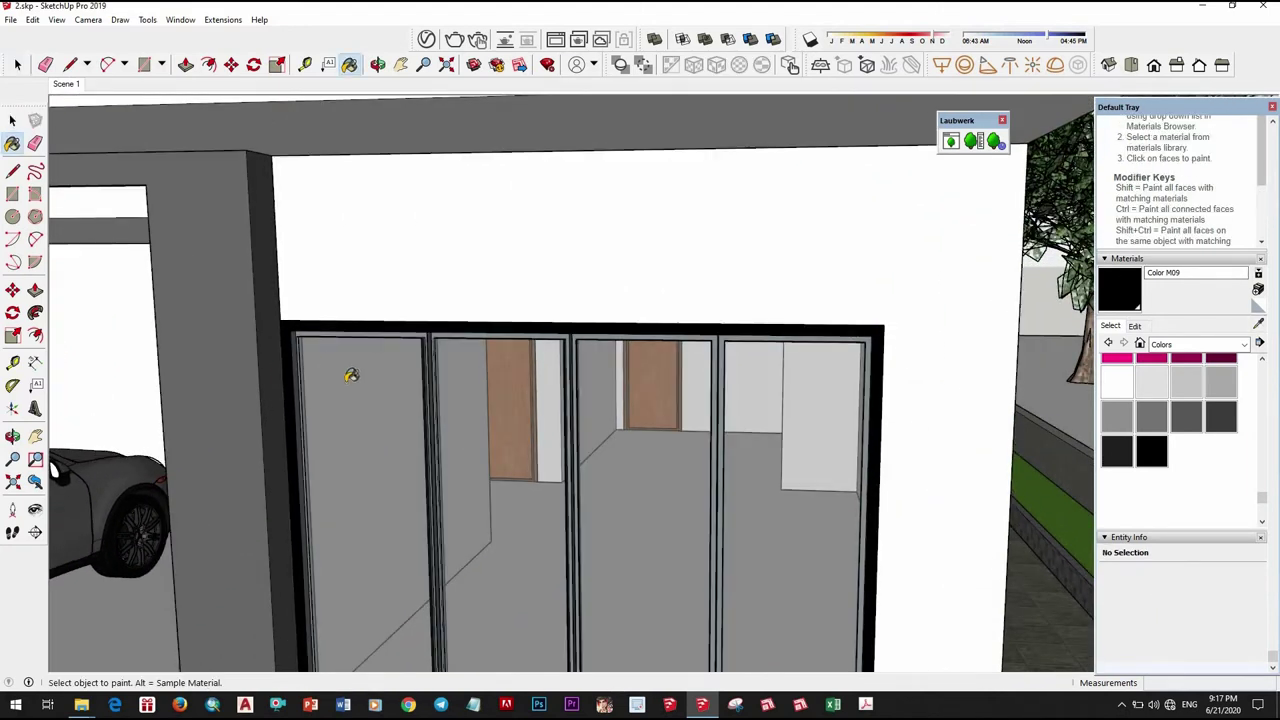
{"action": "scroll", "coordinate": [720, 352], "scroll_direction": "up", "scroll_amount": 2}
{"action": "scroll", "coordinate": [715, 335], "scroll_direction": "up", "scroll_amount": 2}
{"action": "key", "text": "space"}
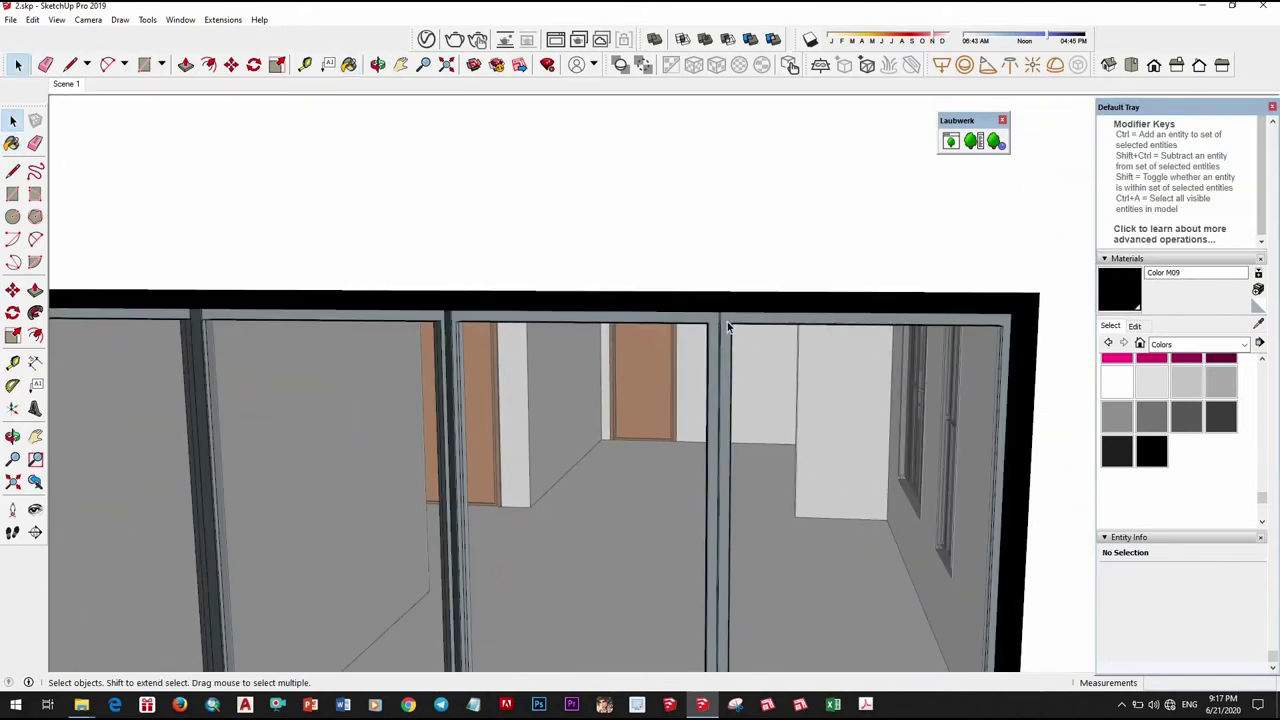
{"action": "triple_click", "coordinate": [727, 321]}
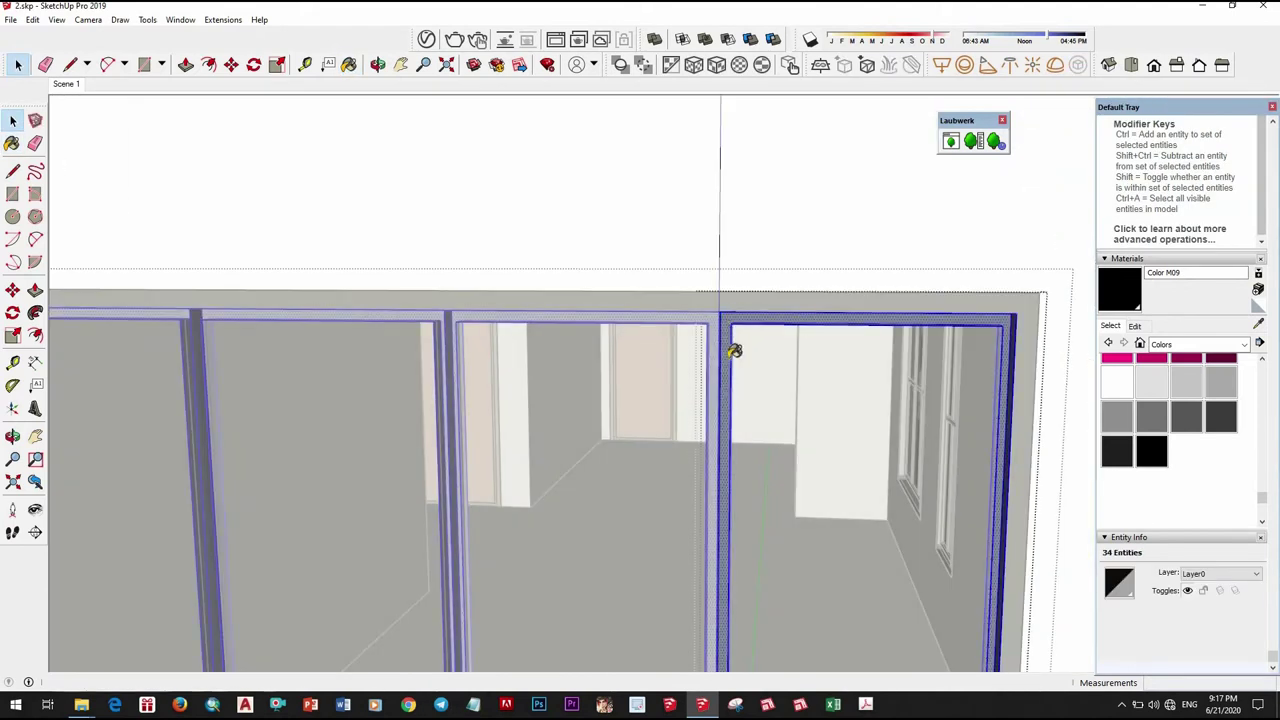
{"action": "key", "text": "b"}
{"action": "left_click", "coordinate": [828, 388]}
{"action": "key", "text": "space"}
{"action": "scroll", "coordinate": [614, 377], "scroll_direction": "down", "scroll_amount": 2}
{"action": "scroll", "coordinate": [640, 390], "scroll_direction": "down", "scroll_amount": 2}
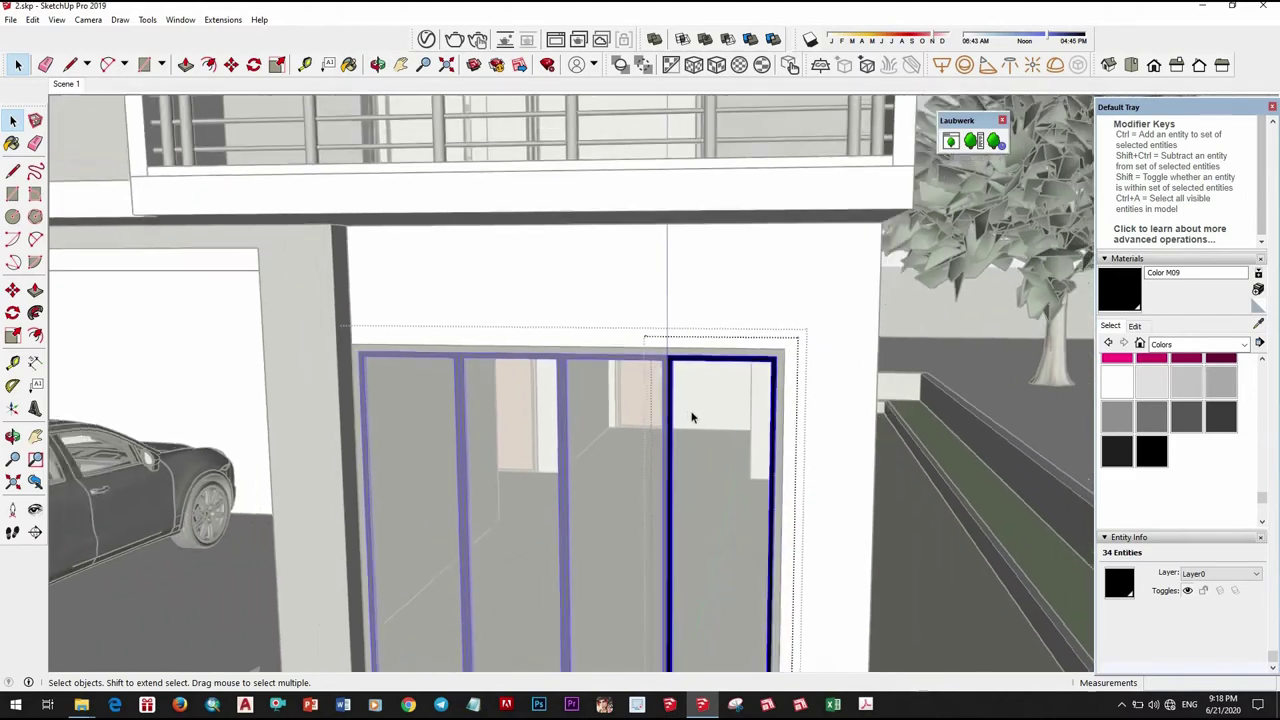
{"action": "scroll", "coordinate": [662, 405], "scroll_direction": "down", "scroll_amount": 2}
{"action": "scroll", "coordinate": [662, 405], "scroll_direction": "down", "scroll_amount": 3}
{"action": "middle_click_drag", "start_coordinate": [543, 351], "coordinate": [690, 158]}
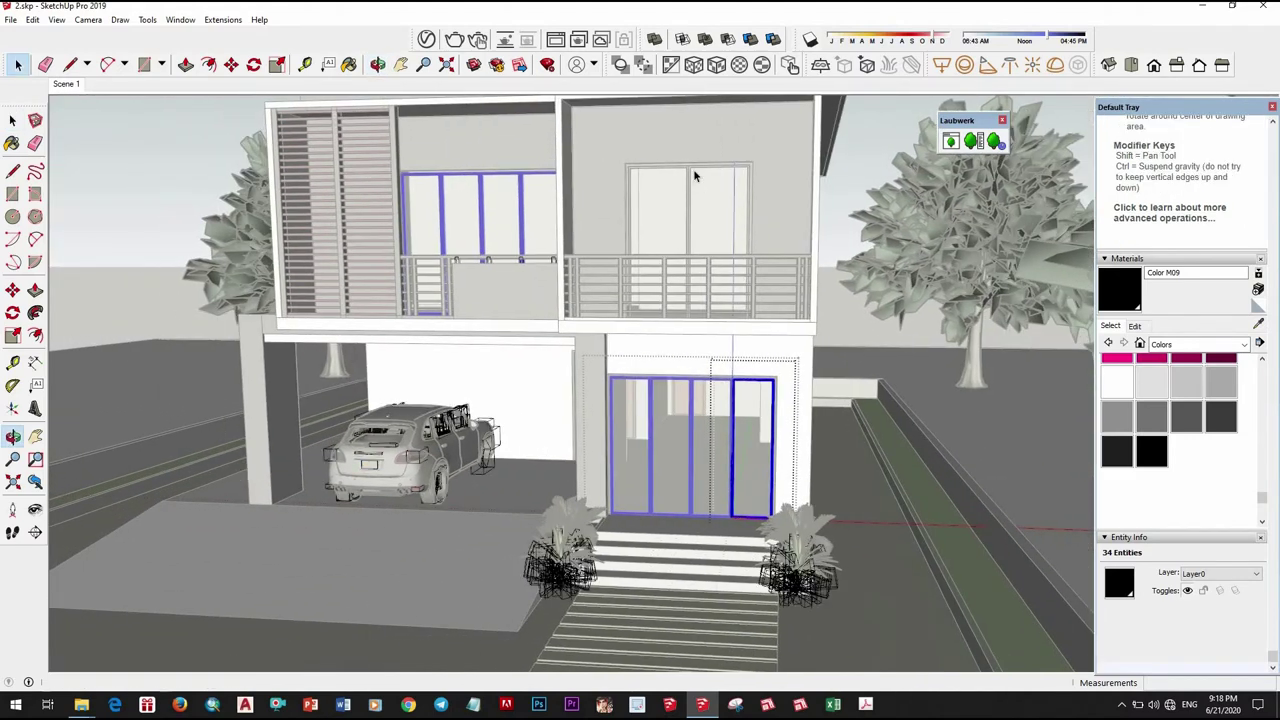
Zoom to the balcony, paint its door frame black, then undo the paint.
{"action": "scroll", "coordinate": [690, 158], "scroll_direction": "up", "scroll_amount": 2}
{"action": "scroll", "coordinate": [689, 165], "scroll_direction": "up", "scroll_amount": 2}
{"action": "scroll", "coordinate": [688, 175], "scroll_direction": "up", "scroll_amount": 2}
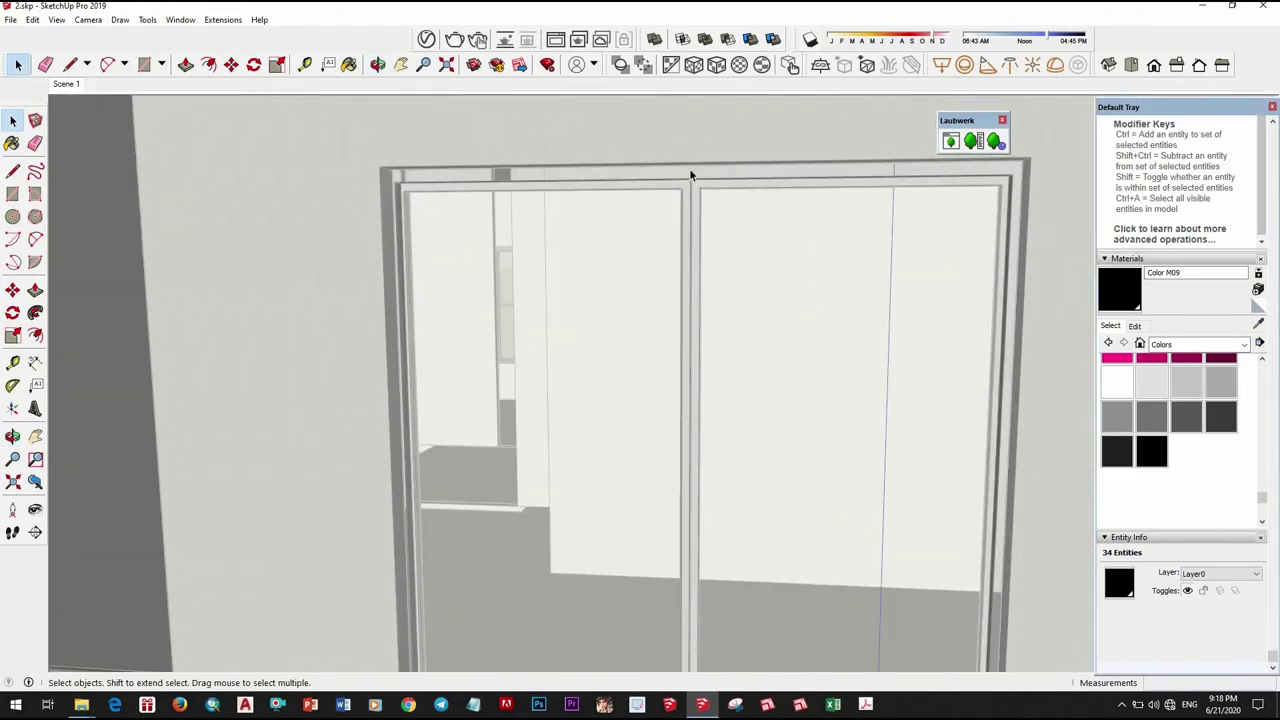
{"action": "scroll", "coordinate": [689, 170], "scroll_direction": "up", "scroll_amount": 2}
{"action": "left_click", "coordinate": [690, 175]}
{"action": "key", "text": "b"}
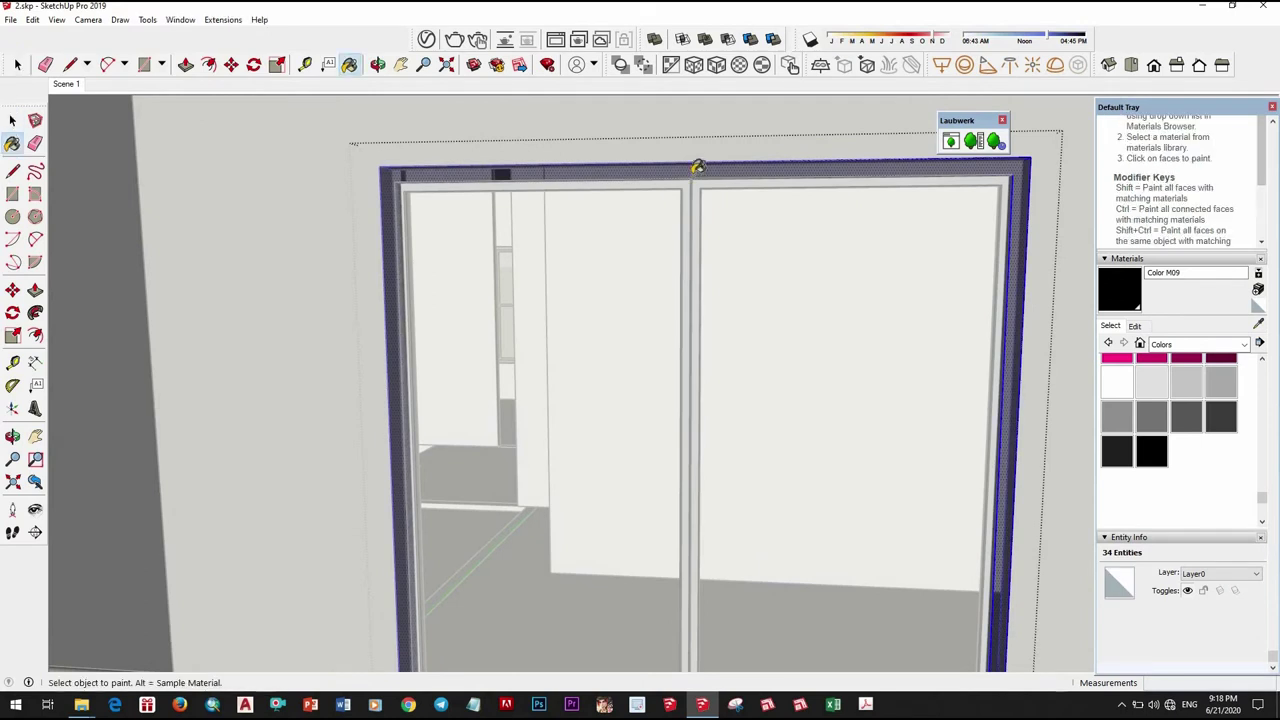
{"action": "left_click", "coordinate": [694, 178]}
{"action": "key", "text": "space"}
{"action": "key", "text": "ctrl+z"}
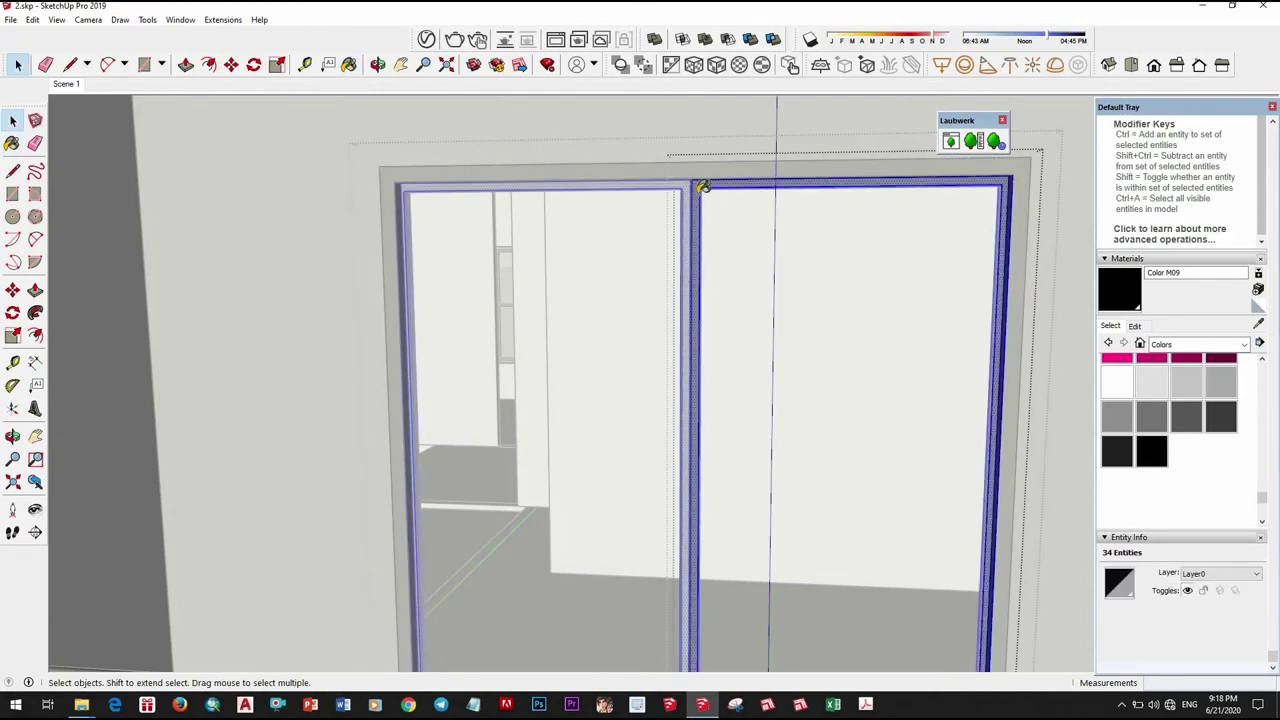
Retry painting the balcony door frame black, then undo it to keep it grey.
{"action": "key", "text": "b"}
{"action": "left_click", "coordinate": [697, 196]}
{"action": "key", "text": "space"}
{"action": "scroll", "coordinate": [713, 272], "scroll_direction": "down", "scroll_amount": 3}
{"action": "scroll", "coordinate": [434, 234], "scroll_direction": "up", "scroll_amount": 2}
{"action": "scroll", "coordinate": [466, 214], "scroll_direction": "up", "scroll_amount": 3}
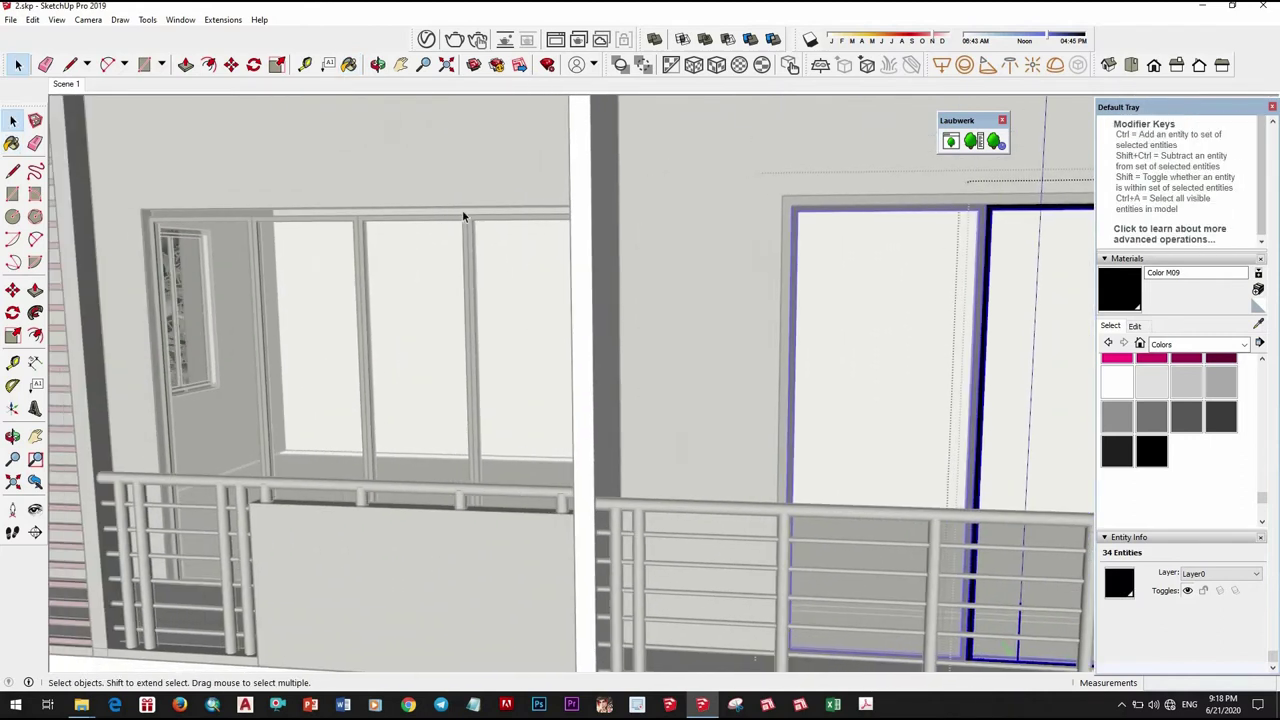
{"action": "scroll", "coordinate": [476, 208], "scroll_direction": "up", "scroll_amount": 3}
{"action": "key", "text": "ctrl+z"}
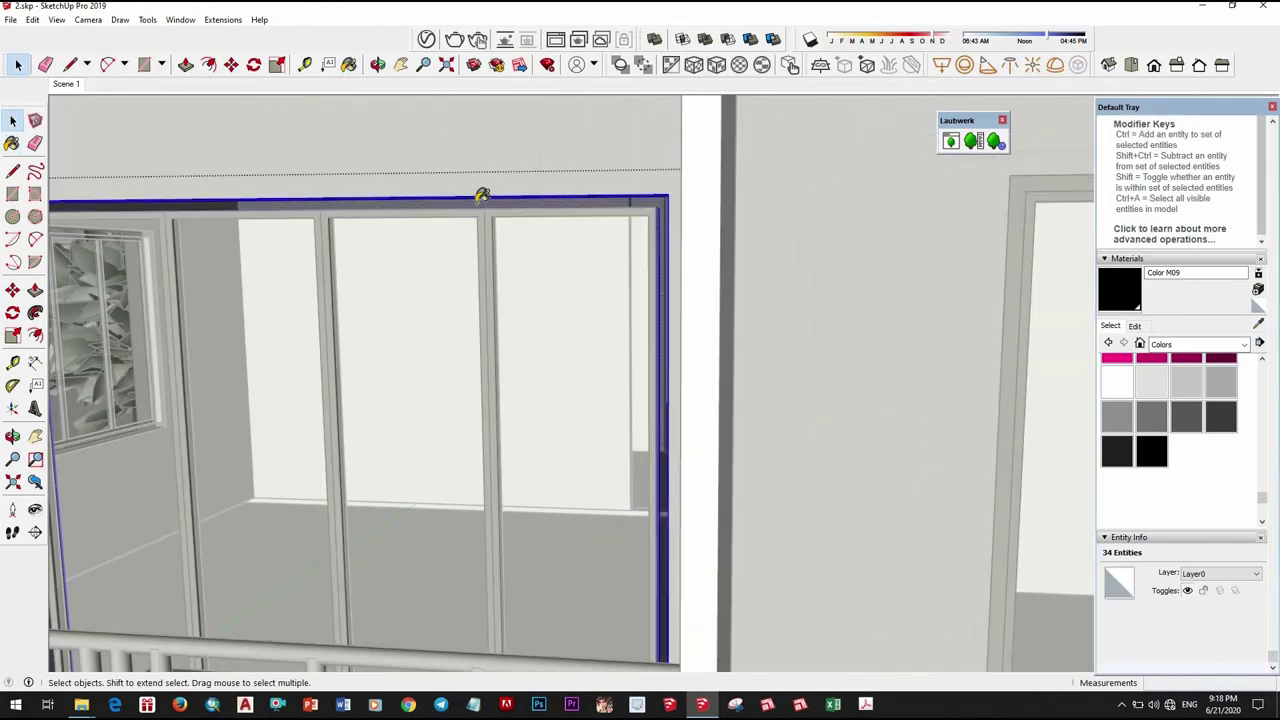
{"action": "key", "text": "b"}
{"action": "key", "text": "space"}
{"action": "scroll", "coordinate": [501, 243], "scroll_direction": "down", "scroll_amount": 2}
{"action": "scroll", "coordinate": [501, 243], "scroll_direction": "down", "scroll_amount": 3}
{"action": "scroll", "coordinate": [524, 228], "scroll_direction": "down", "scroll_amount": 2}
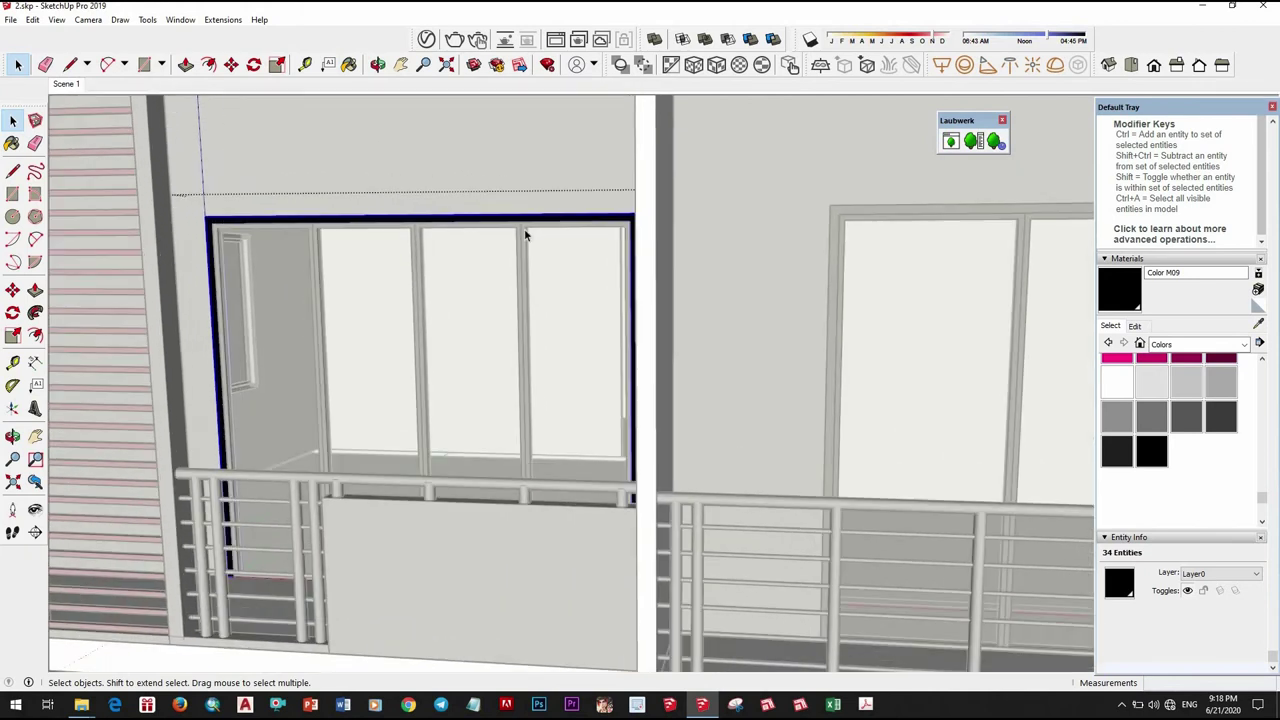
Select all the balcony window frames and paint them black with Color M09.
{"action": "left_click", "coordinate": [524, 228]}
{"action": "triple_click", "coordinate": [524, 234]}
{"action": "key", "text": "b"}
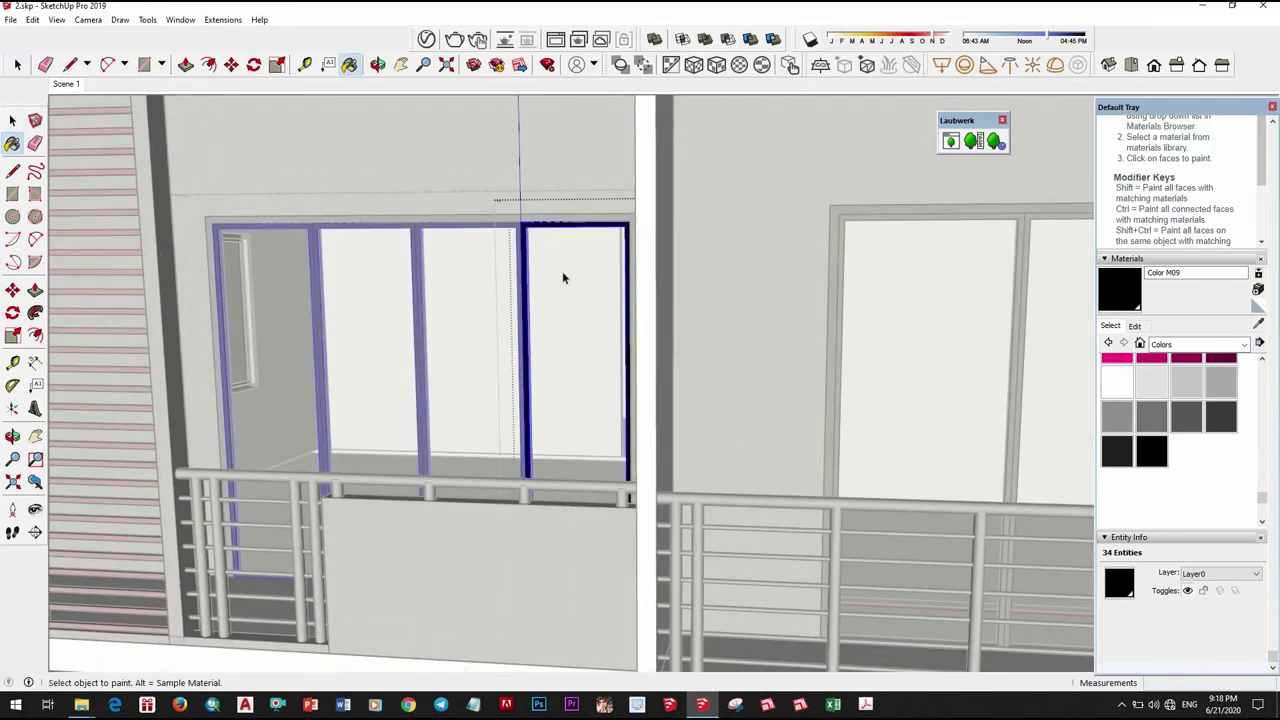
{"action": "scroll", "coordinate": [562, 271], "scroll_direction": "down", "scroll_amount": 2}
{"action": "scroll", "coordinate": [531, 282], "scroll_direction": "down", "scroll_amount": 3}
{"action": "scroll", "coordinate": [531, 282], "scroll_direction": "down", "scroll_amount": 3}
{"action": "left_click", "coordinate": [531, 290]}
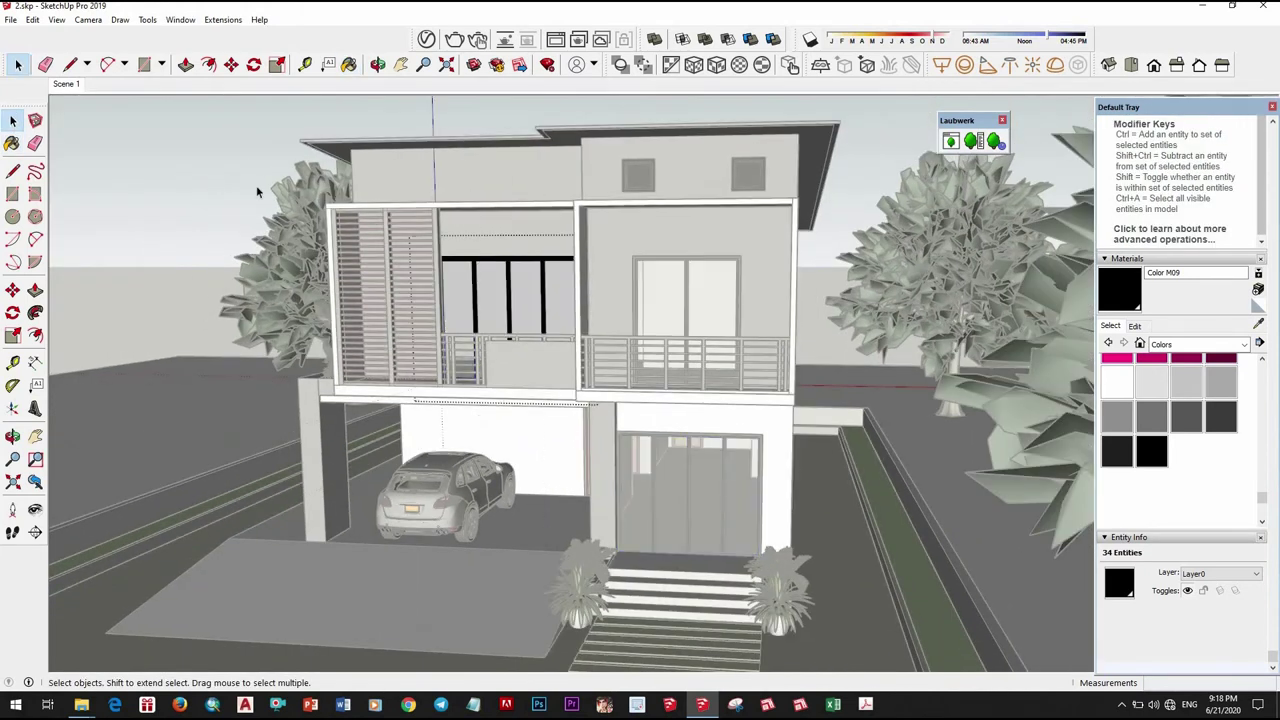
{"action": "key", "text": "space"}
{"action": "mouse_move", "coordinate": [543, 396]}
{"action": "middle_mouse_down"}
{"action": "mouse_move", "coordinate": [993, 322]}
{"action": "mouse_move", "coordinate": [1276, 344]}
{"action": "middle_mouse_up"}
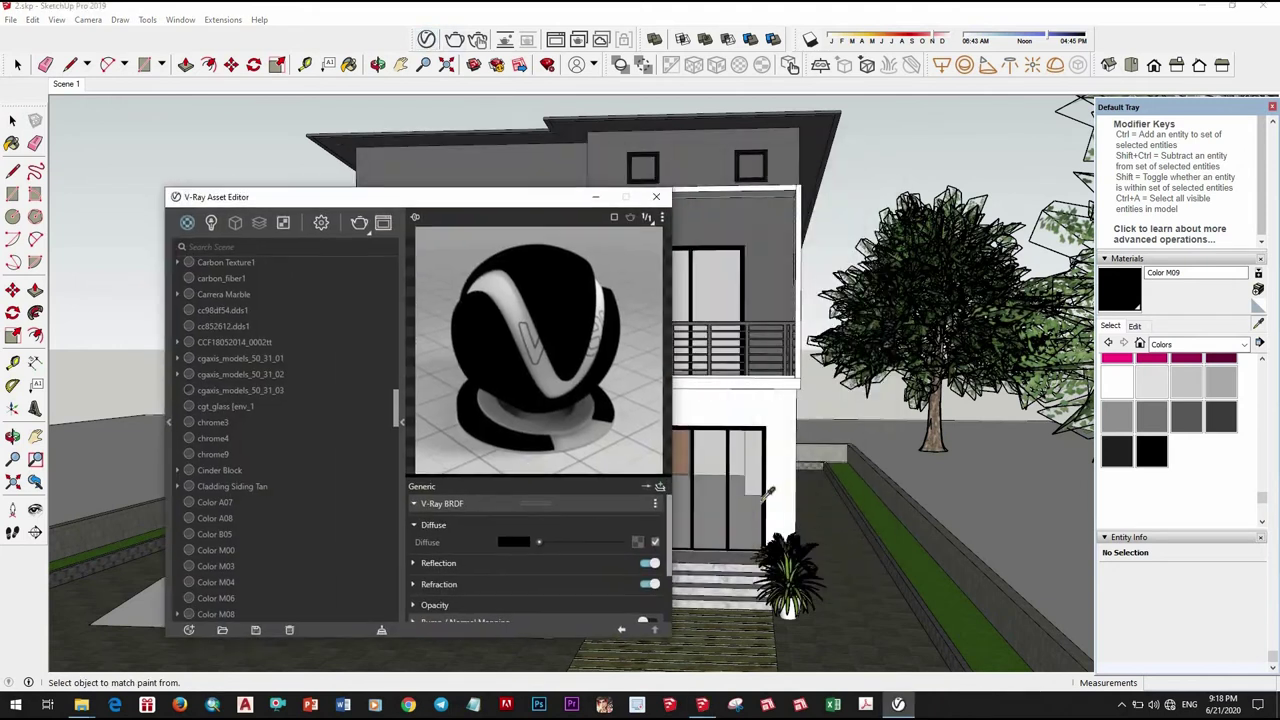
Give Color M09 a white reflection colour with a reflection IOR of 3.
{"action": "left_click", "coordinate": [463, 554]}
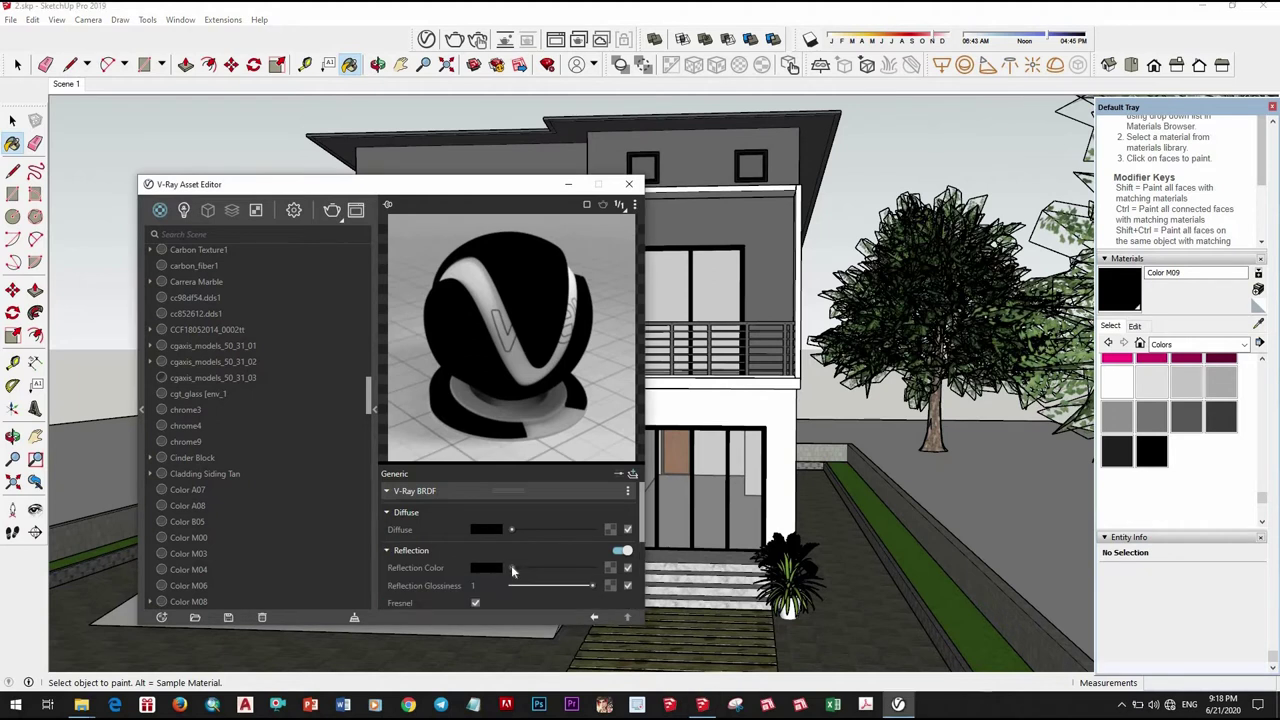
{"action": "left_click", "coordinate": [576, 570]}
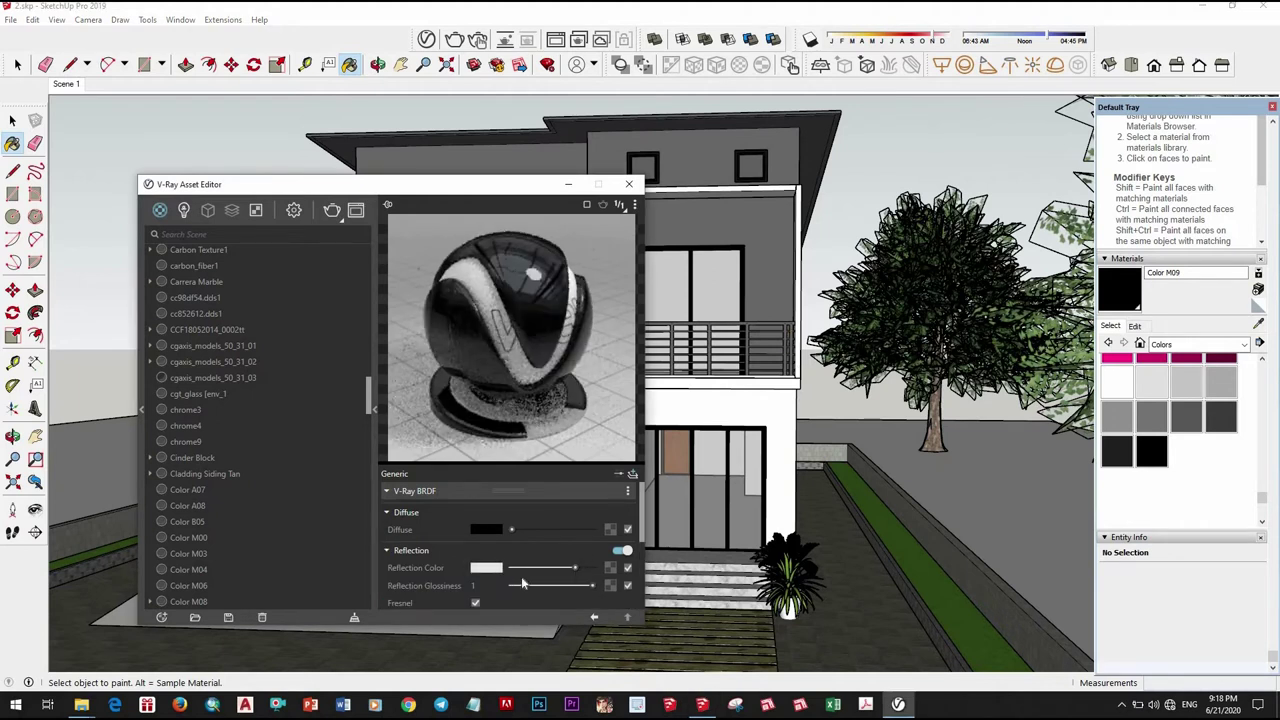
{"action": "scroll", "coordinate": [479, 508], "scroll_direction": "down", "scroll_amount": 3}
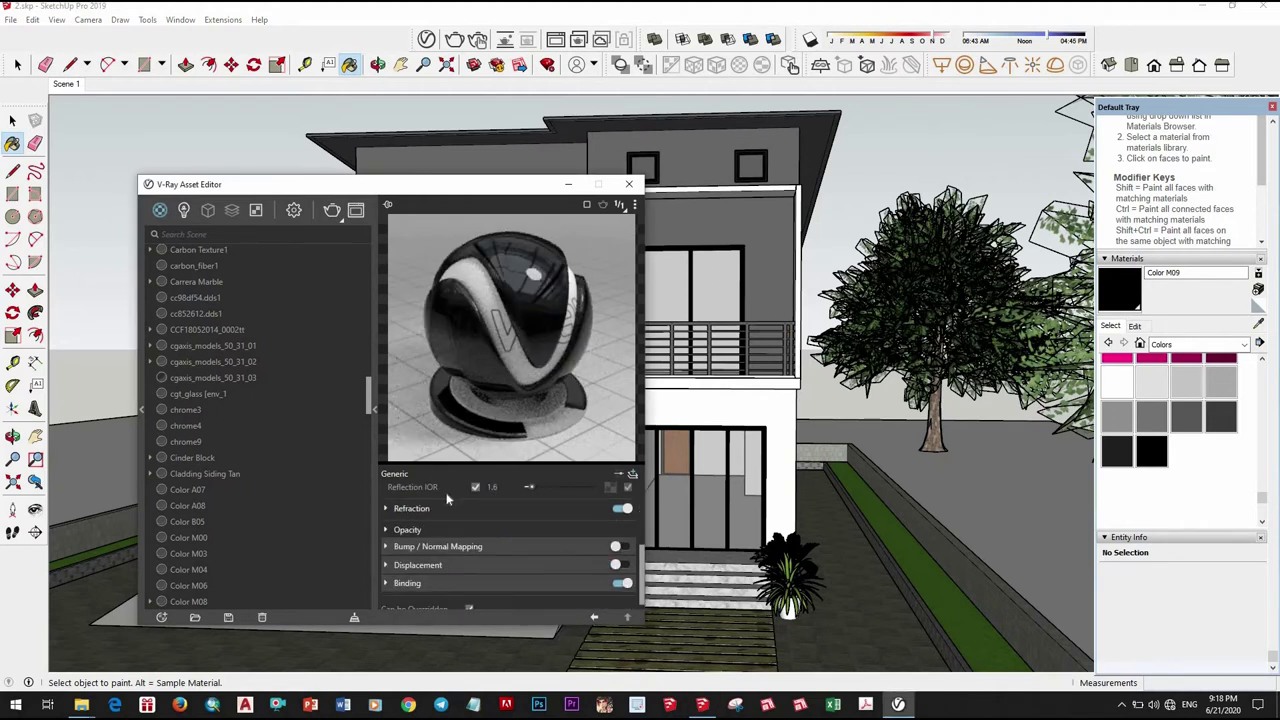
{"action": "scroll", "coordinate": [447, 498], "scroll_direction": "up", "scroll_amount": 2}
{"action": "left_click", "coordinate": [533, 527]}
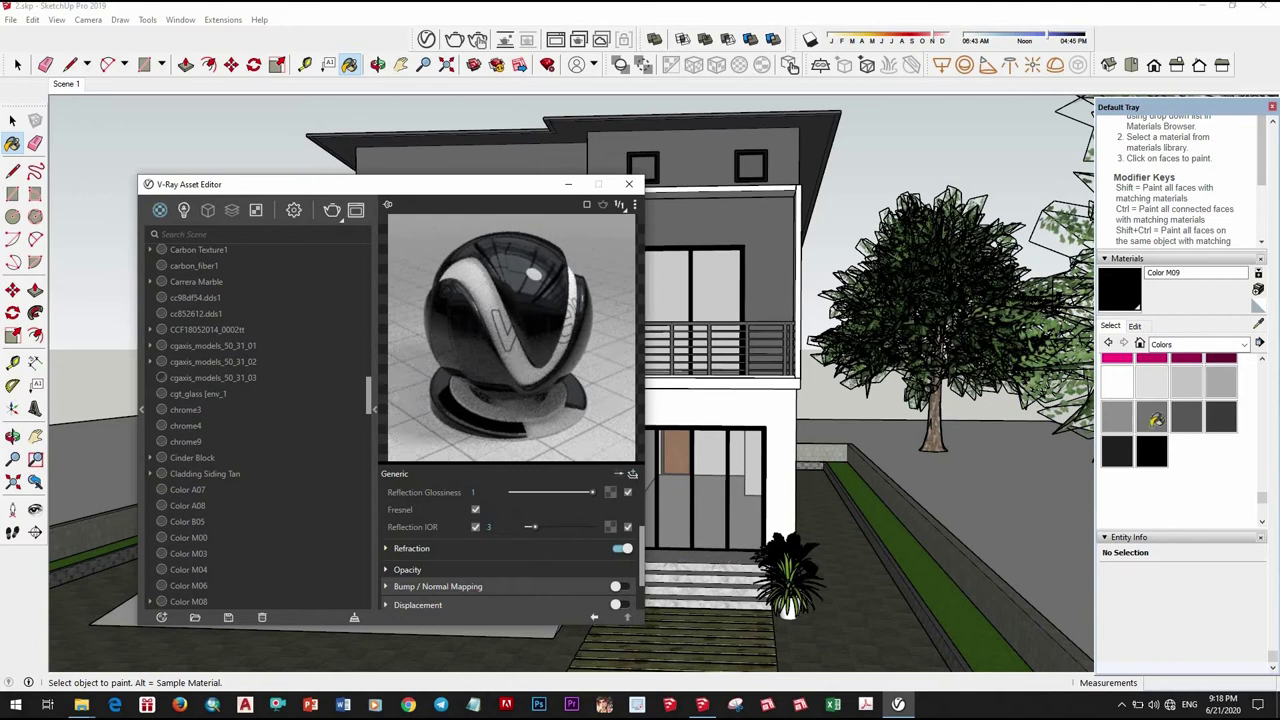
Sample Color M06 from the model and apply it to the facade.
{"action": "left_click", "coordinate": [1258, 326]}
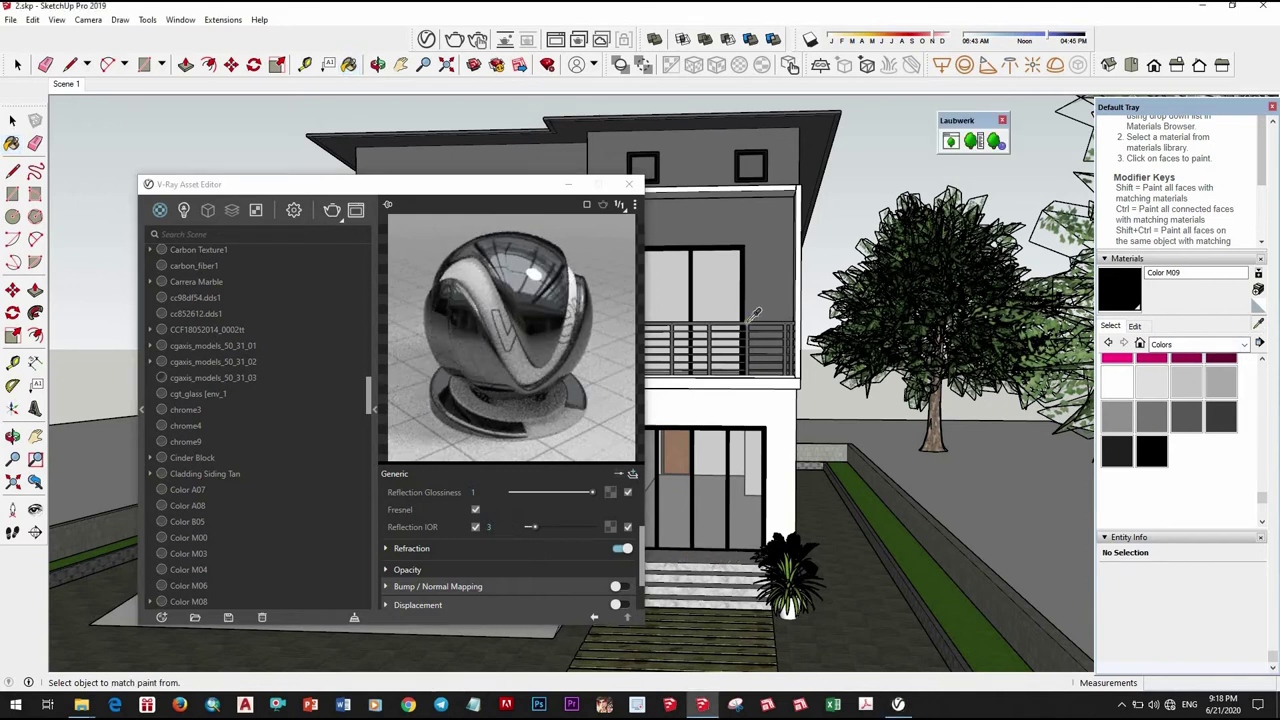
{"action": "left_click", "coordinate": [826, 424]}
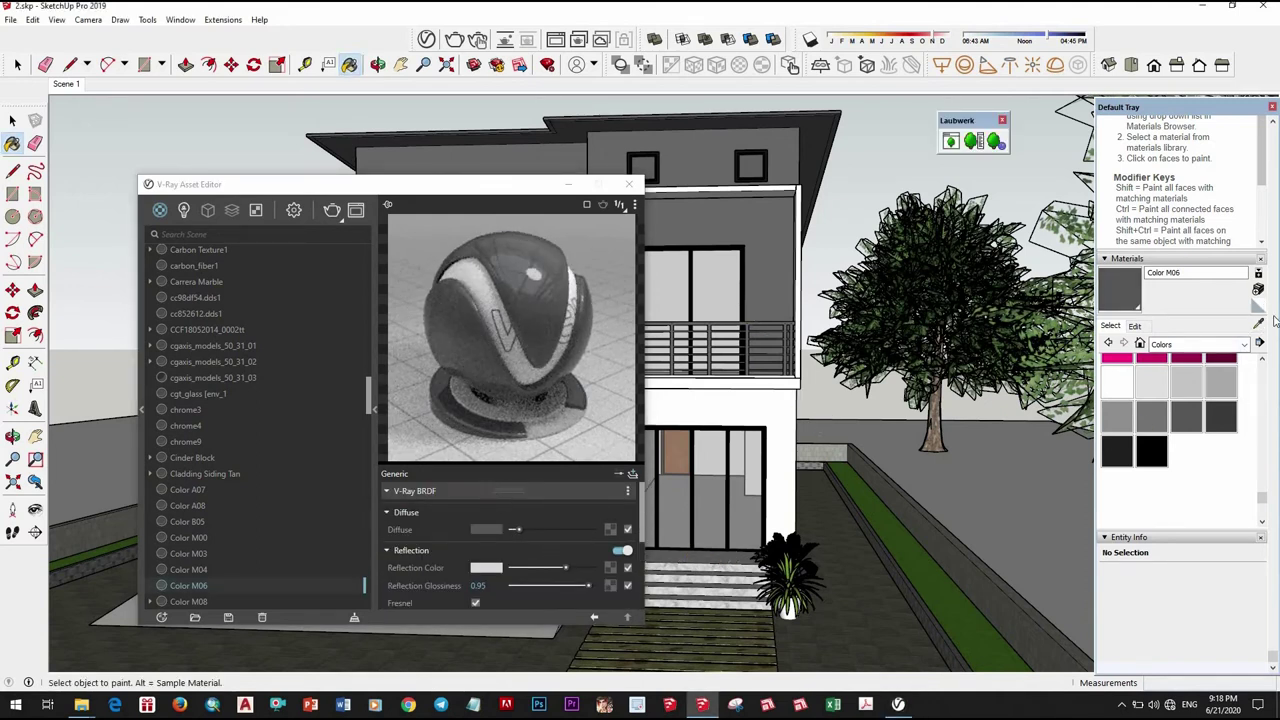
{"action": "left_click_drag", "start_coordinate": [350, 184], "coordinate": [181, 256]}
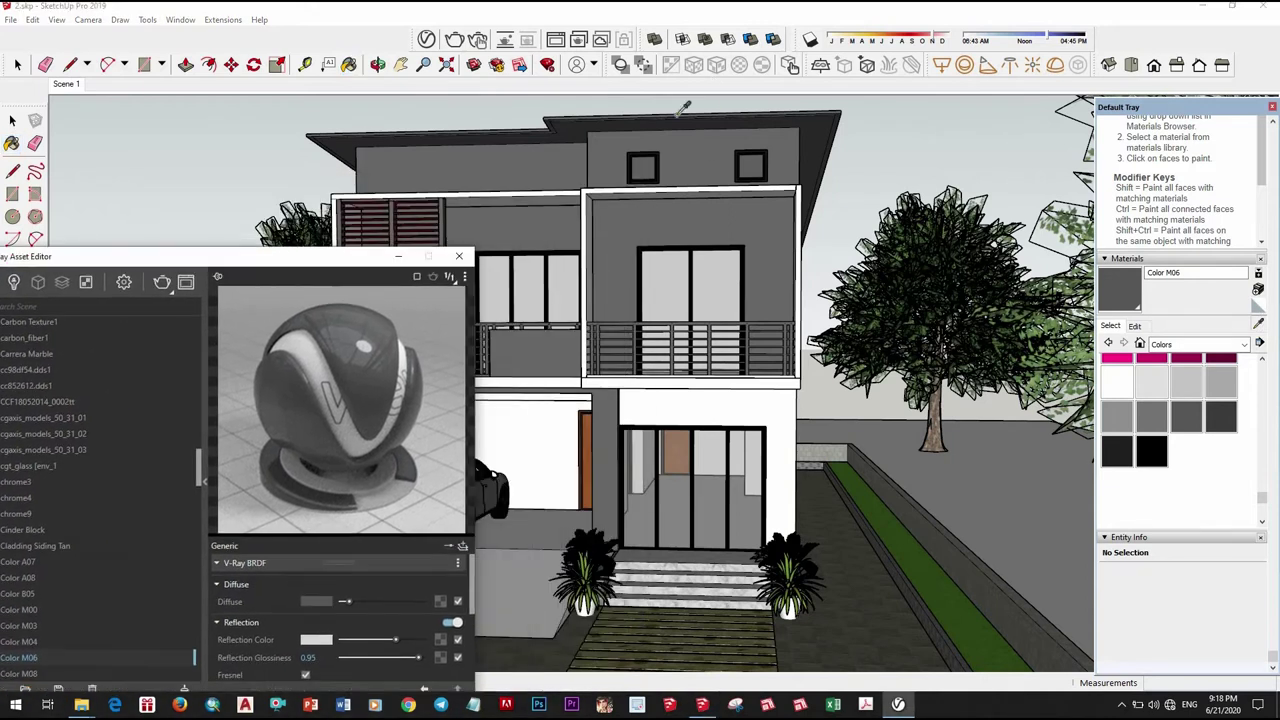
{"action": "left_click", "coordinate": [551, 158]}
Double-click into the upper window's nested group to reach its glass.
{"action": "left_click", "coordinate": [12, 121]}
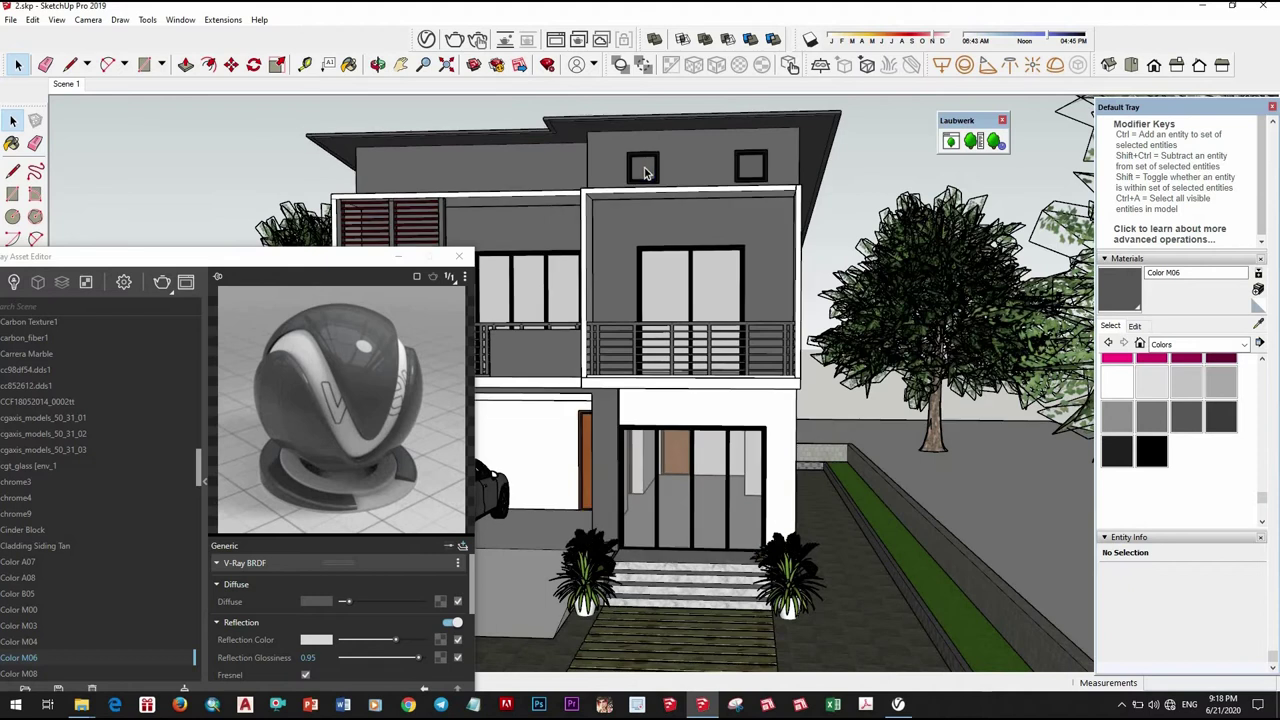
{"action": "double_click", "coordinate": [645, 173]}
{"action": "double_click", "coordinate": [645, 173]}
{"action": "double_click", "coordinate": [641, 172]}
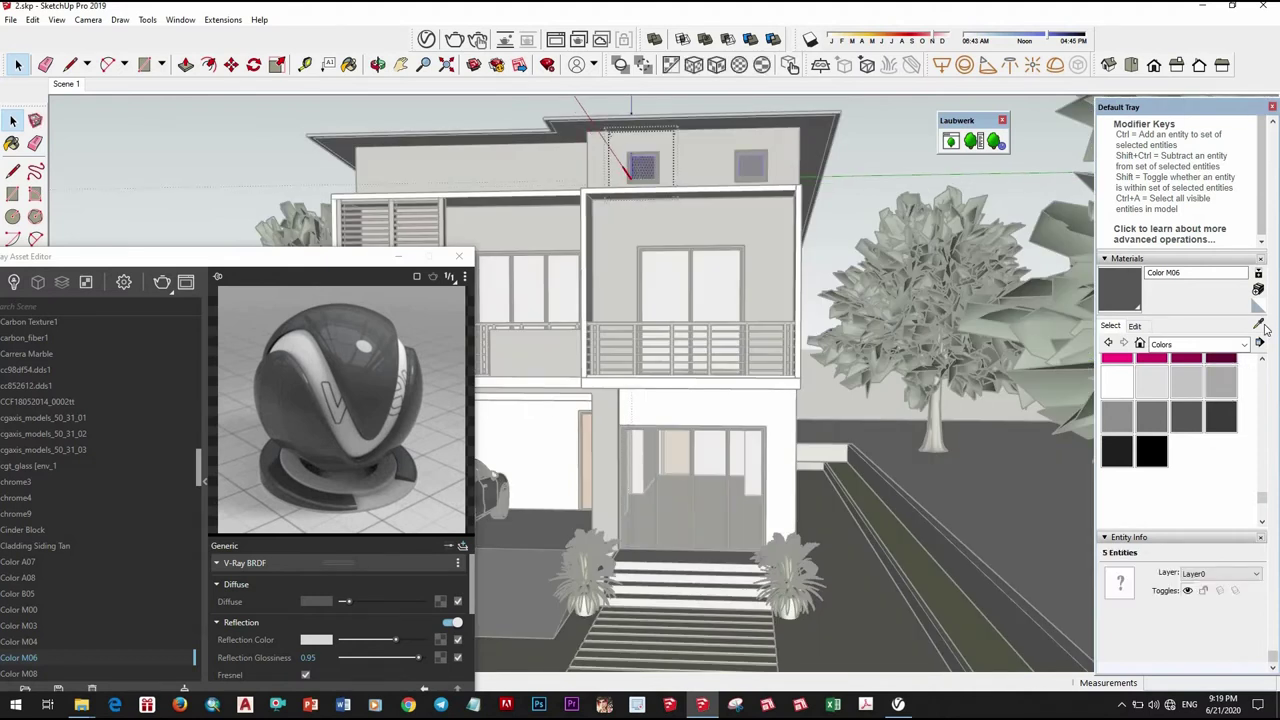
Sample the Translucent Glass Gray material from the window and exit the window group.
{"action": "key", "text": "b"}
{"action": "left_click", "coordinate": [733, 275], "text": "alt"}
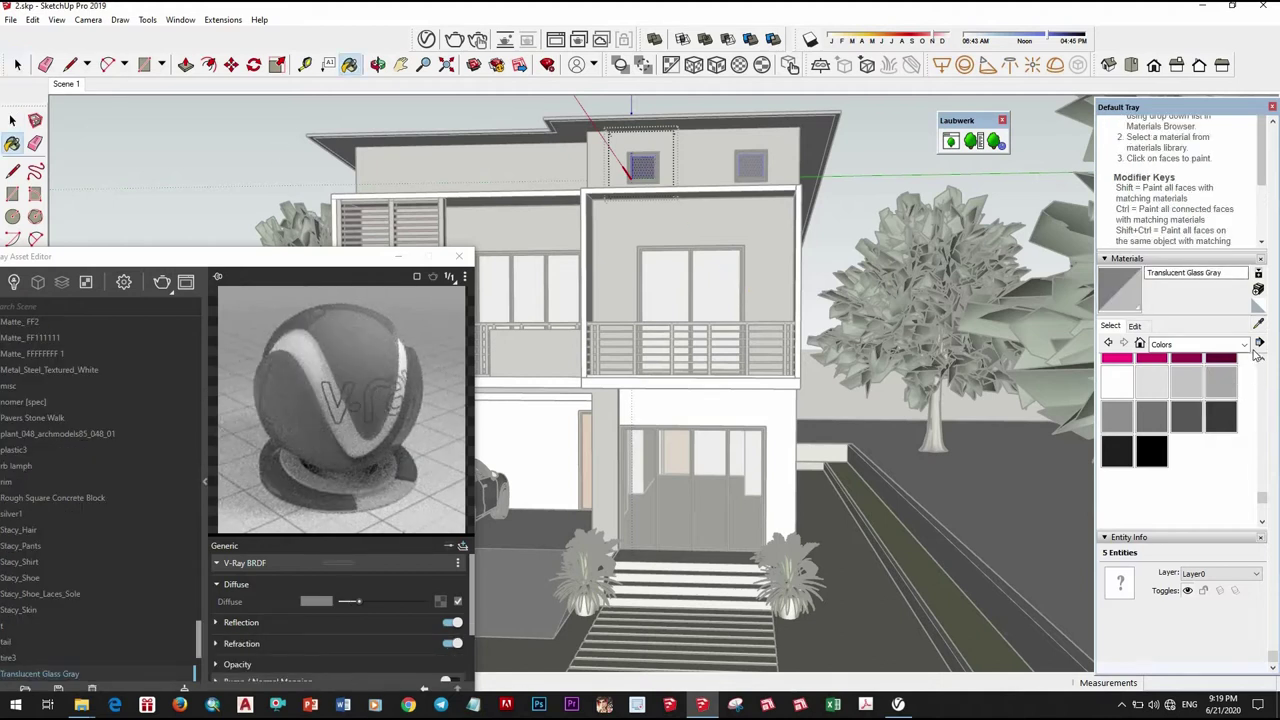
{"action": "key", "text": "space"}
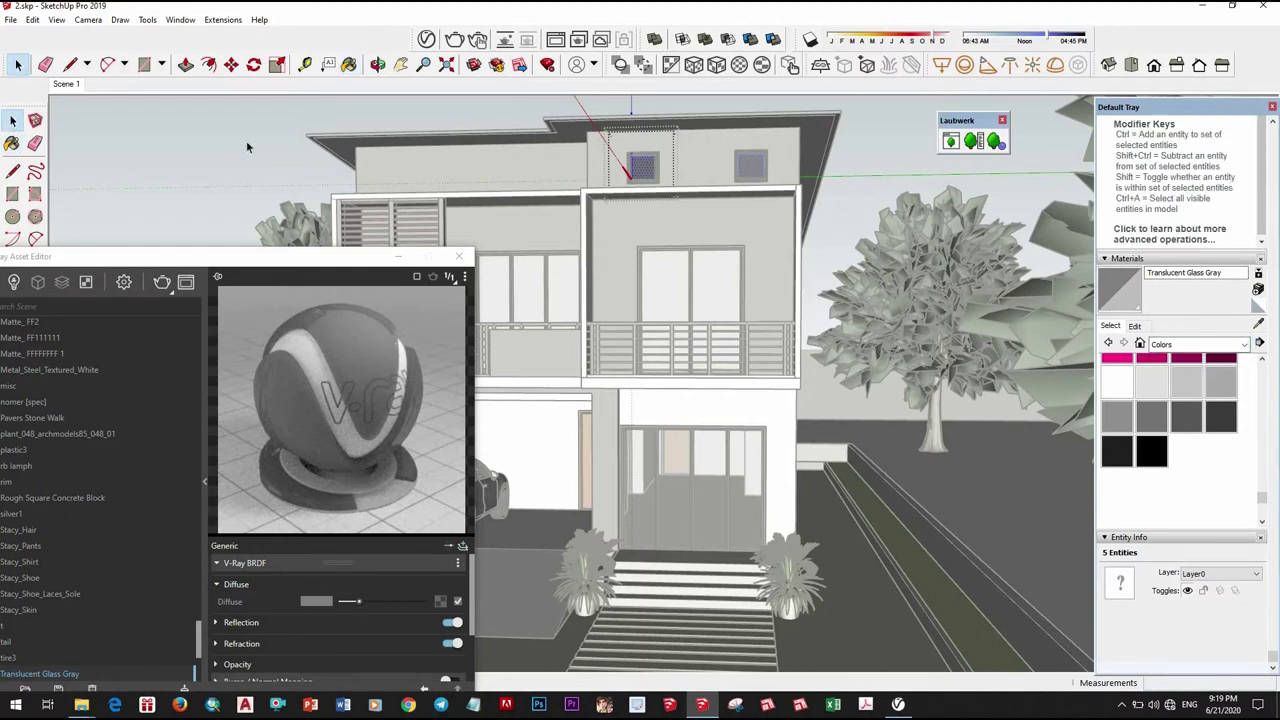
{"action": "left_click", "coordinate": [210, 132]}
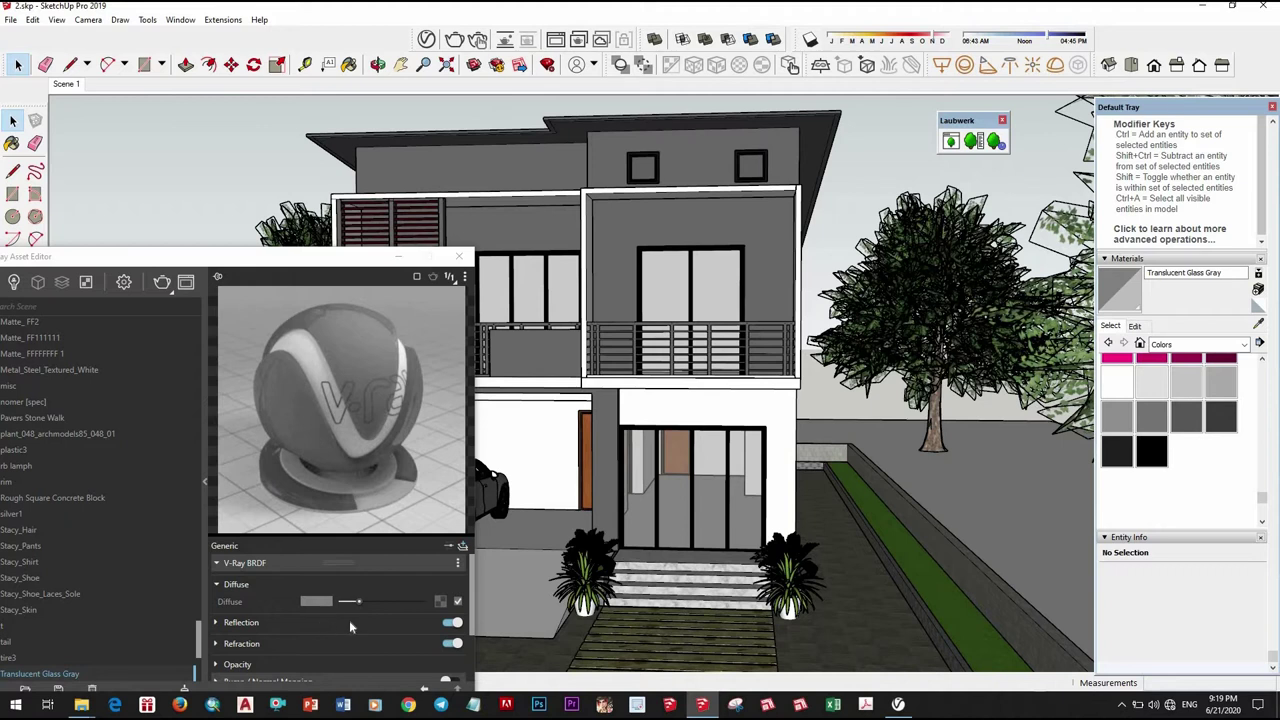
Set the glass material's refraction IOR to 2.
{"action": "scroll", "coordinate": [348, 600], "scroll_direction": "down", "scroll_amount": 2}
{"action": "left_click", "coordinate": [345, 573]}
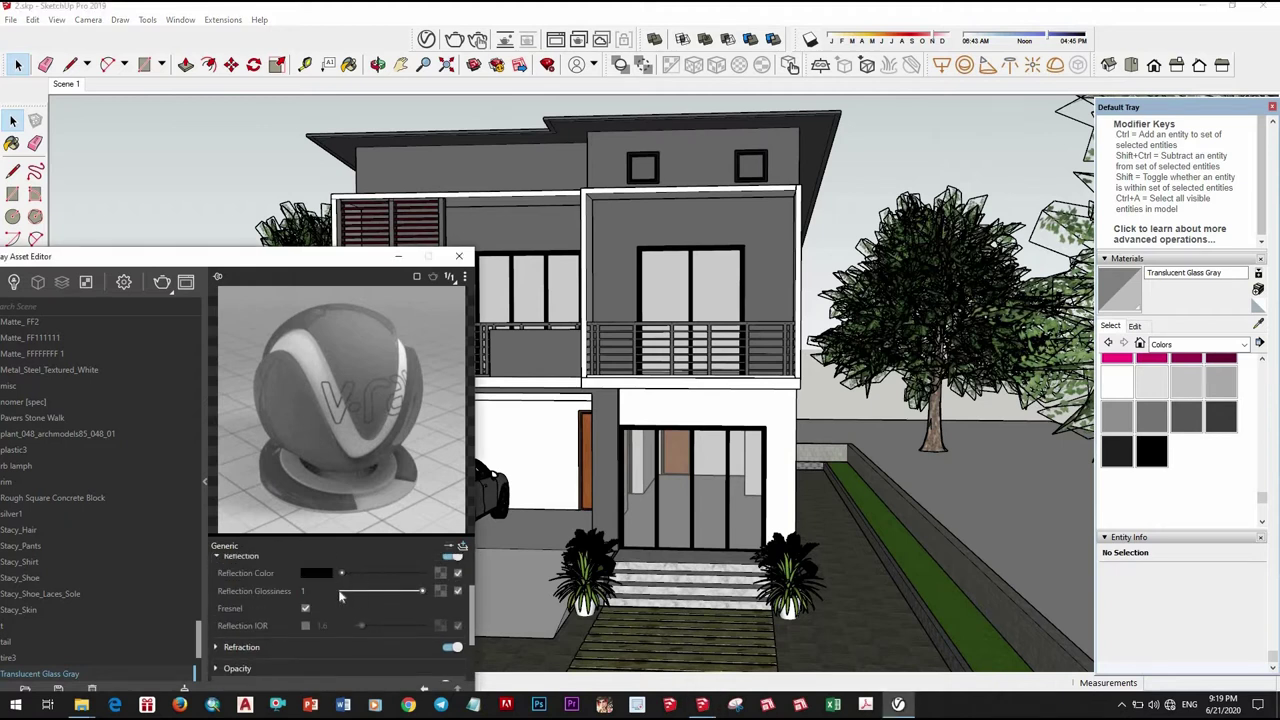
{"action": "scroll", "coordinate": [340, 596], "scroll_direction": "down", "scroll_amount": 2}
{"action": "left_click", "coordinate": [335, 581]}
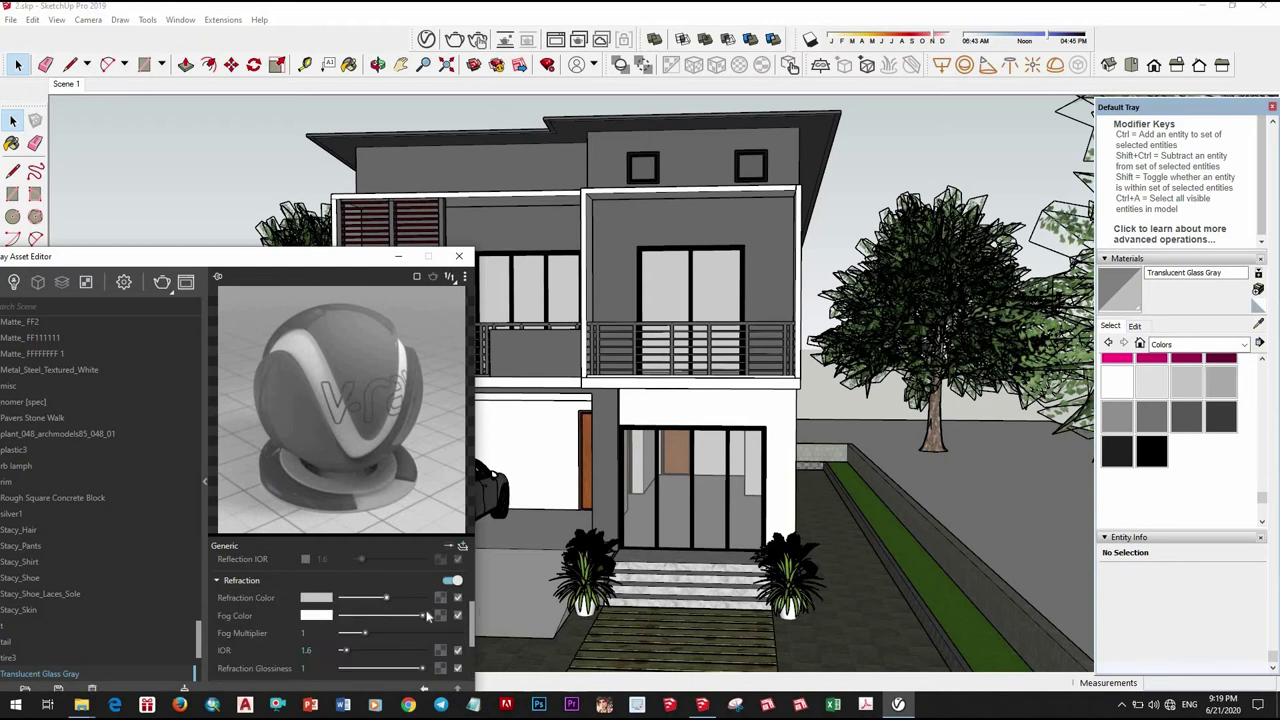
{"action": "left_click", "coordinate": [293, 651]}
{"action": "type", "text": "2"}
{"action": "key", "text": "Return"}
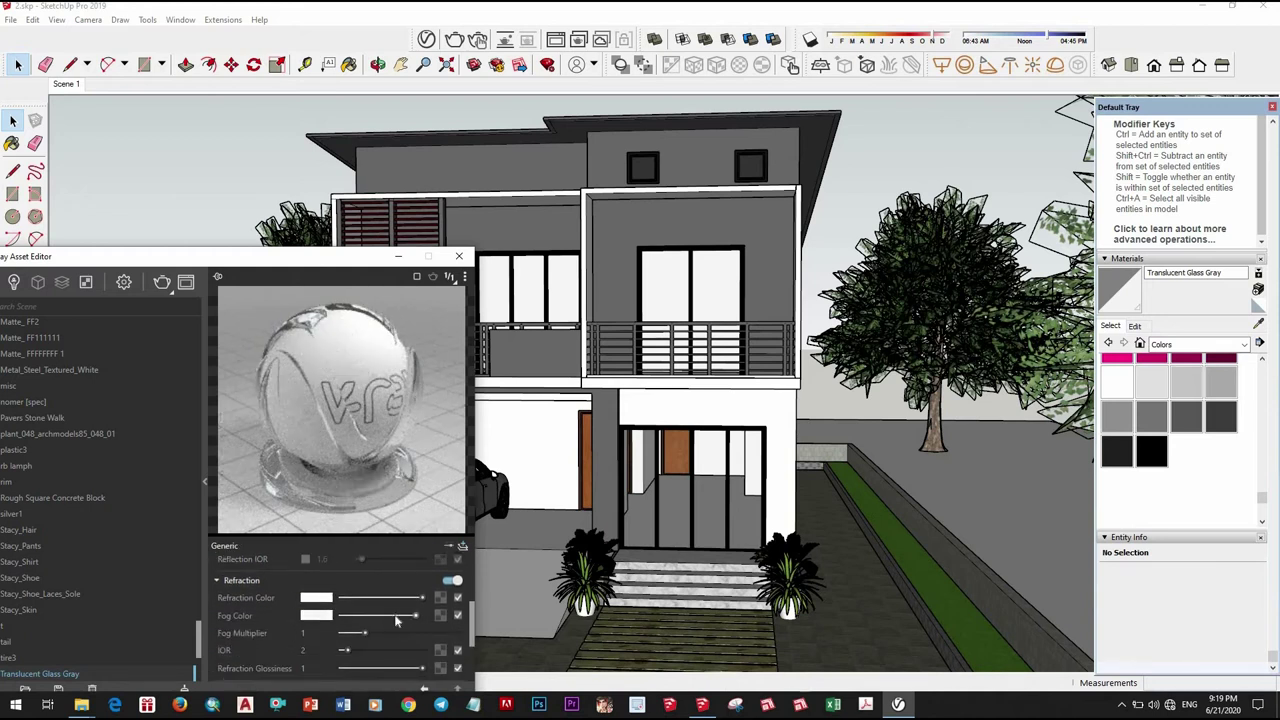
Make the fog colour grey, raise the fog multiplier, and slightly brighten the reflection colour.
{"action": "left_click", "coordinate": [396, 618]}
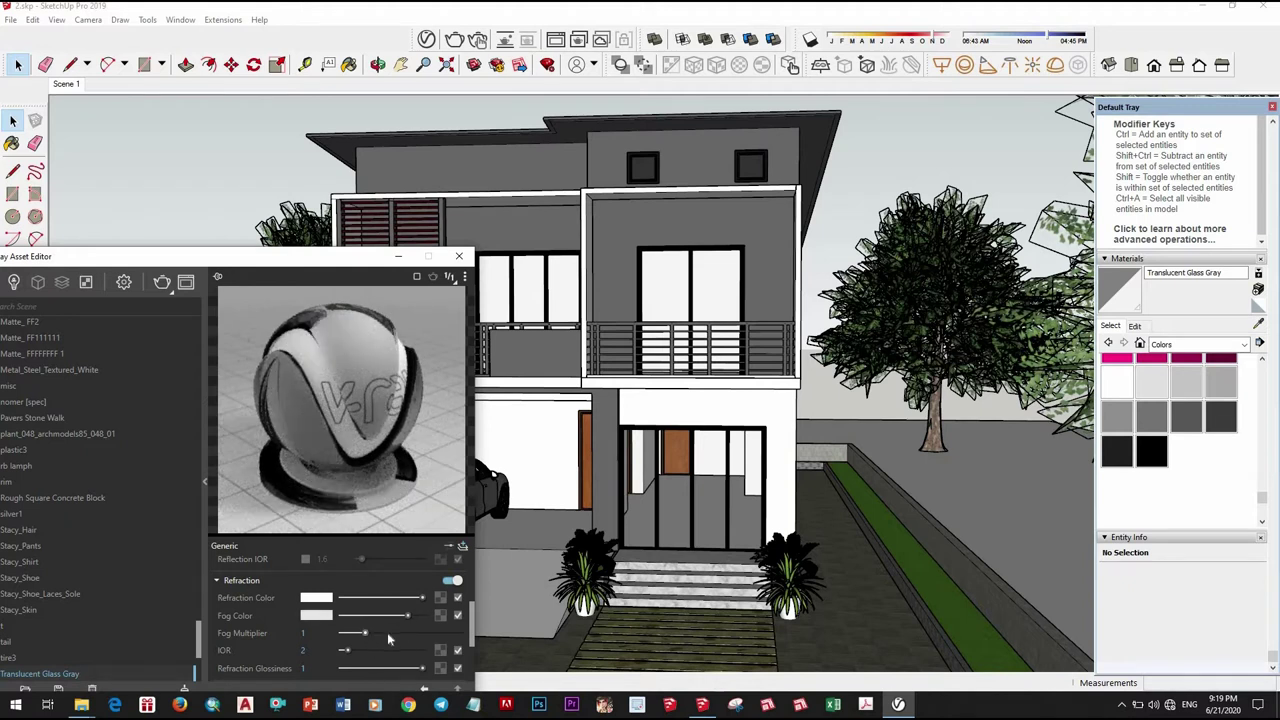
{"action": "left_click_drag", "start_coordinate": [388, 635], "coordinate": [395, 636]}
{"action": "scroll", "coordinate": [362, 600], "scroll_direction": "up", "scroll_amount": 5}
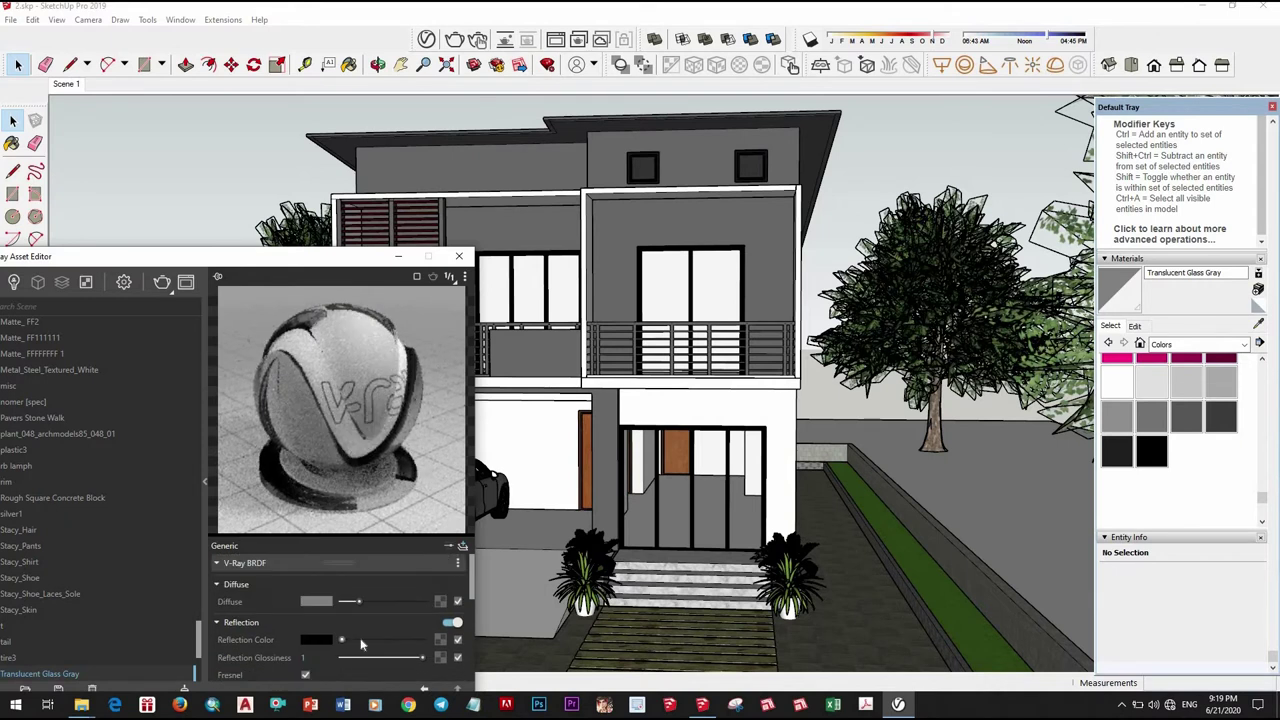
{"action": "left_click", "coordinate": [360, 640]}
{"action": "left_click", "coordinate": [369, 641]}
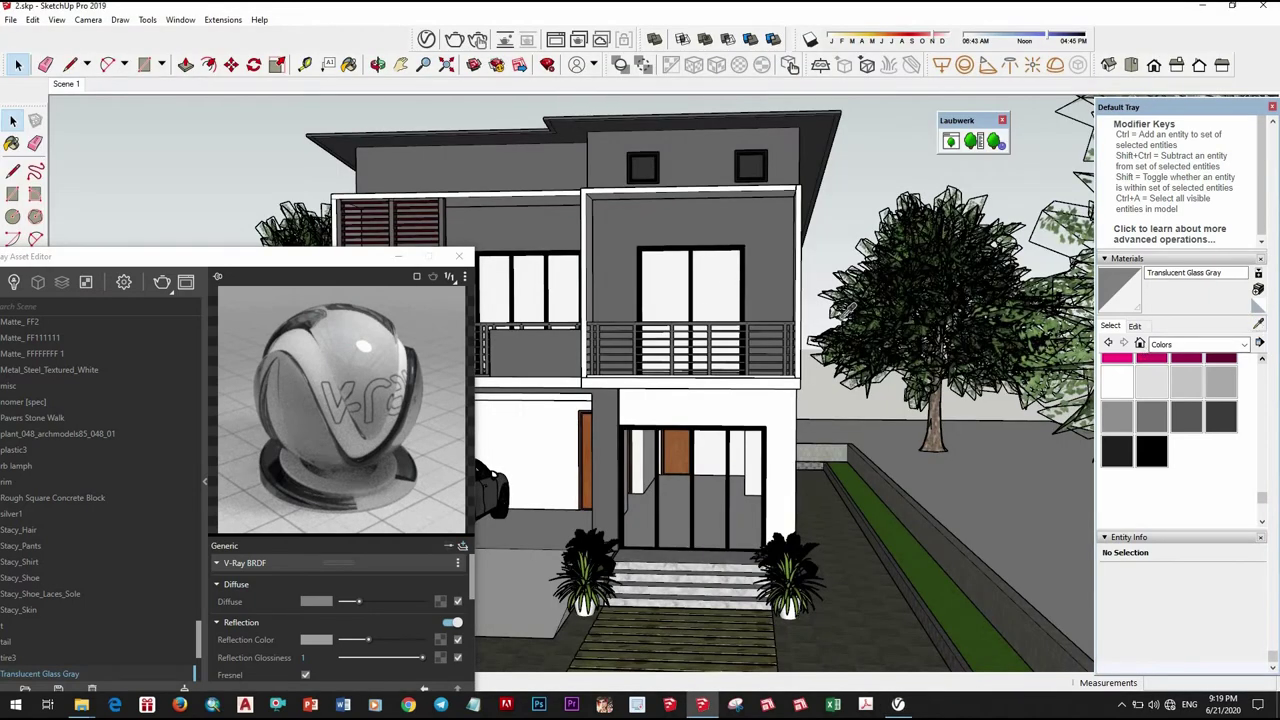
Lower the glass reflection glossiness to 0.75.
{"action": "key", "text": "b"}
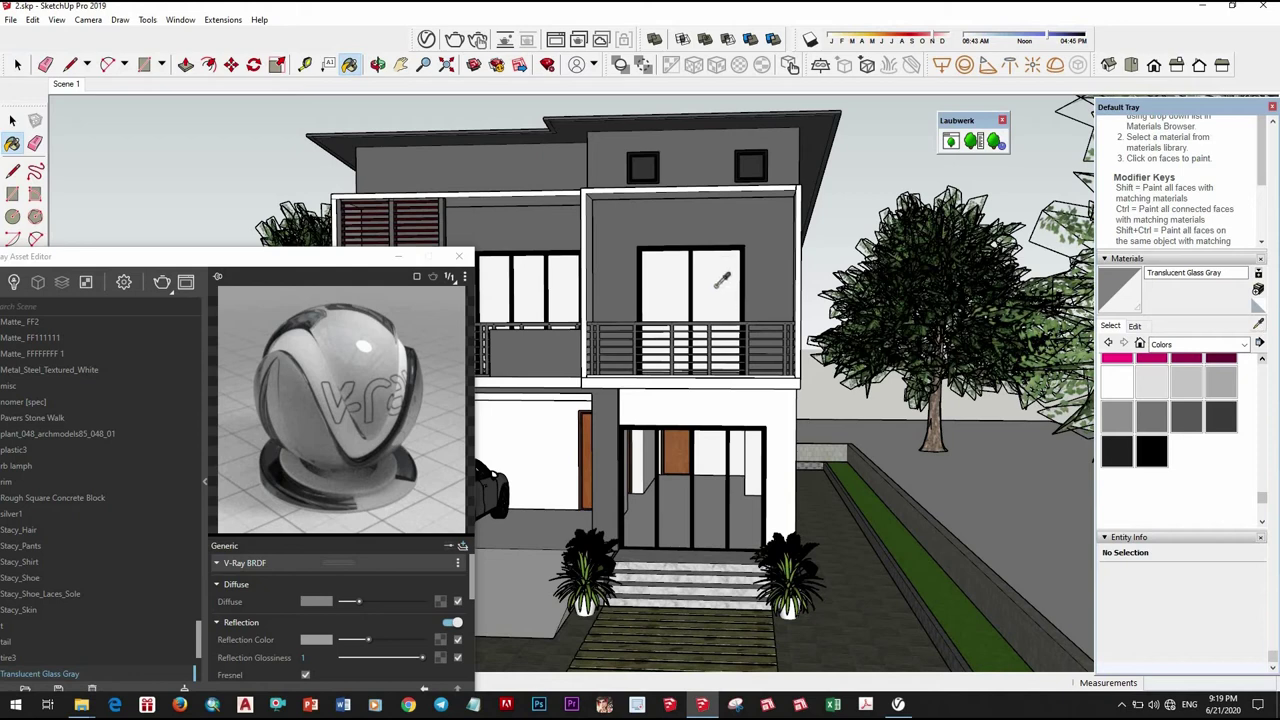
{"action": "mouse_move", "coordinate": [730, 330]}
{"action": "middle_mouse_down"}
{"action": "mouse_move", "coordinate": [698, 388]}
{"action": "mouse_move", "coordinate": [721, 362]}
{"action": "middle_mouse_up"}
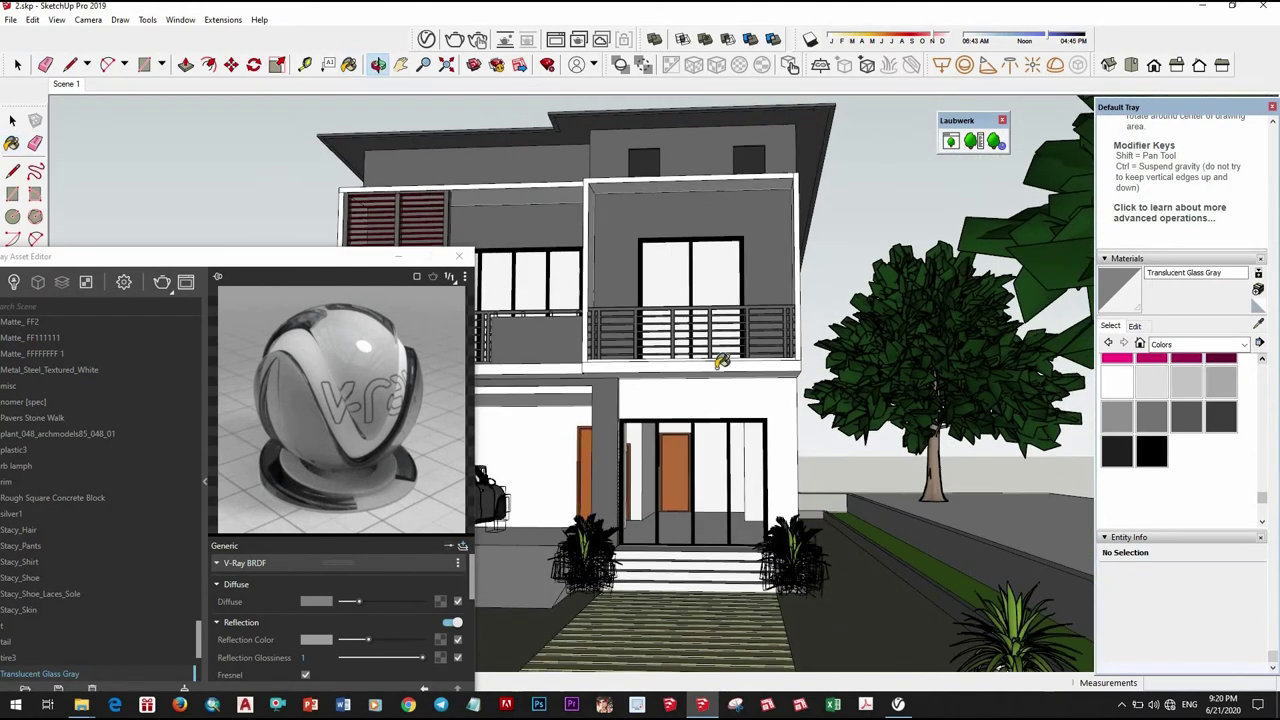
{"action": "scroll", "coordinate": [721, 362], "scroll_direction": "down", "scroll_amount": 5}
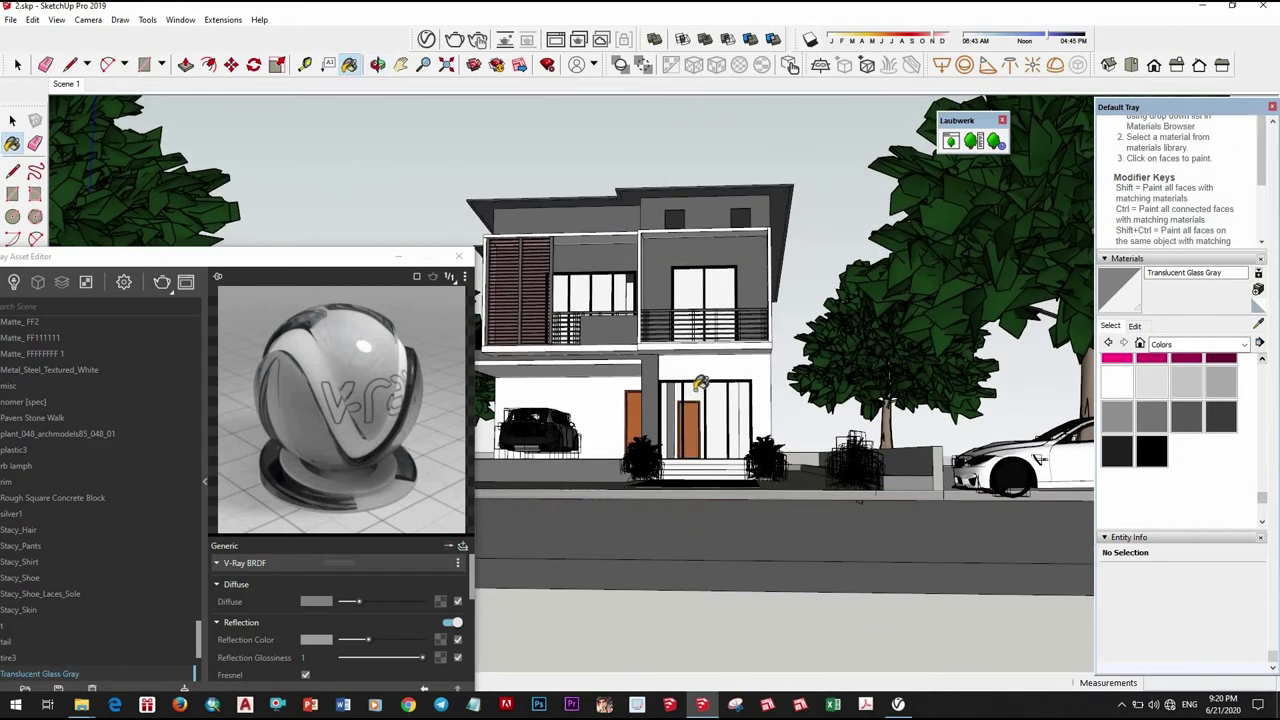
{"action": "scroll", "coordinate": [701, 383], "scroll_direction": "up", "scroll_amount": 3}
{"action": "mouse_move", "coordinate": [701, 383]}
{"action": "middle_mouse_down"}
{"action": "mouse_move", "coordinate": [660, 385]}
{"action": "mouse_move", "coordinate": [455, 328]}
{"action": "middle_mouse_up"}
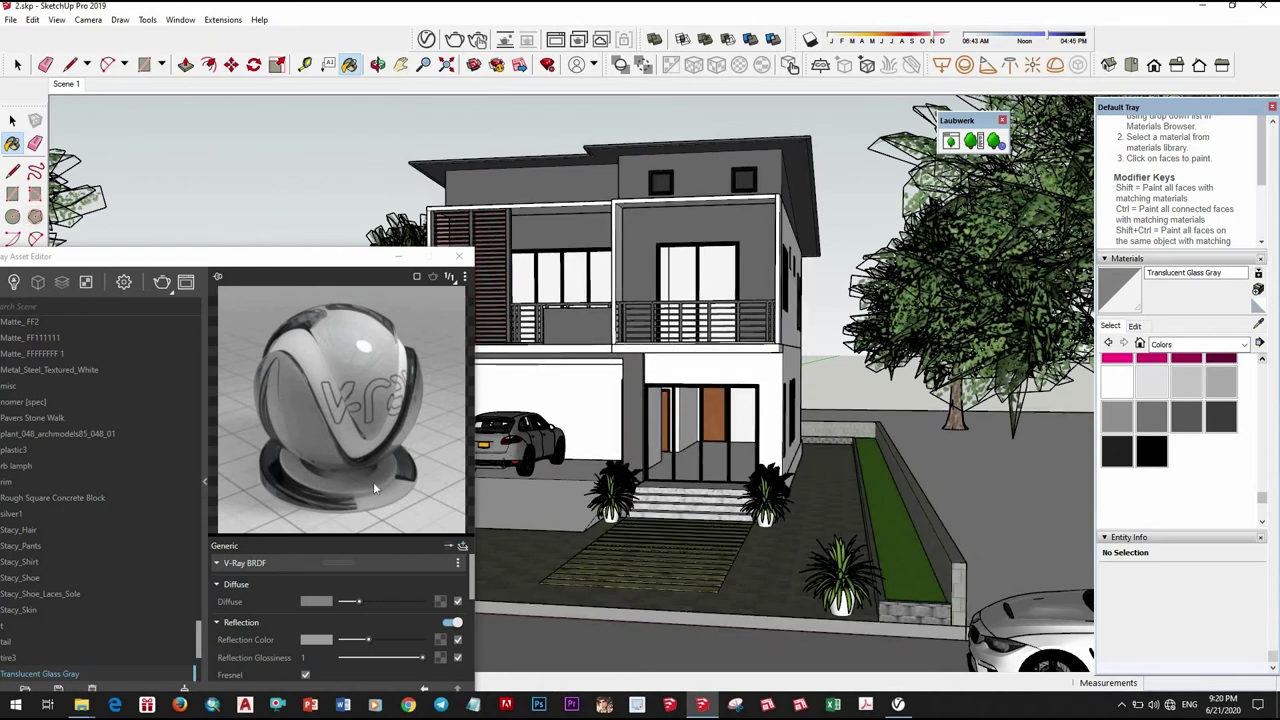
{"action": "left_click_drag", "start_coordinate": [420, 660], "coordinate": [401, 660]}
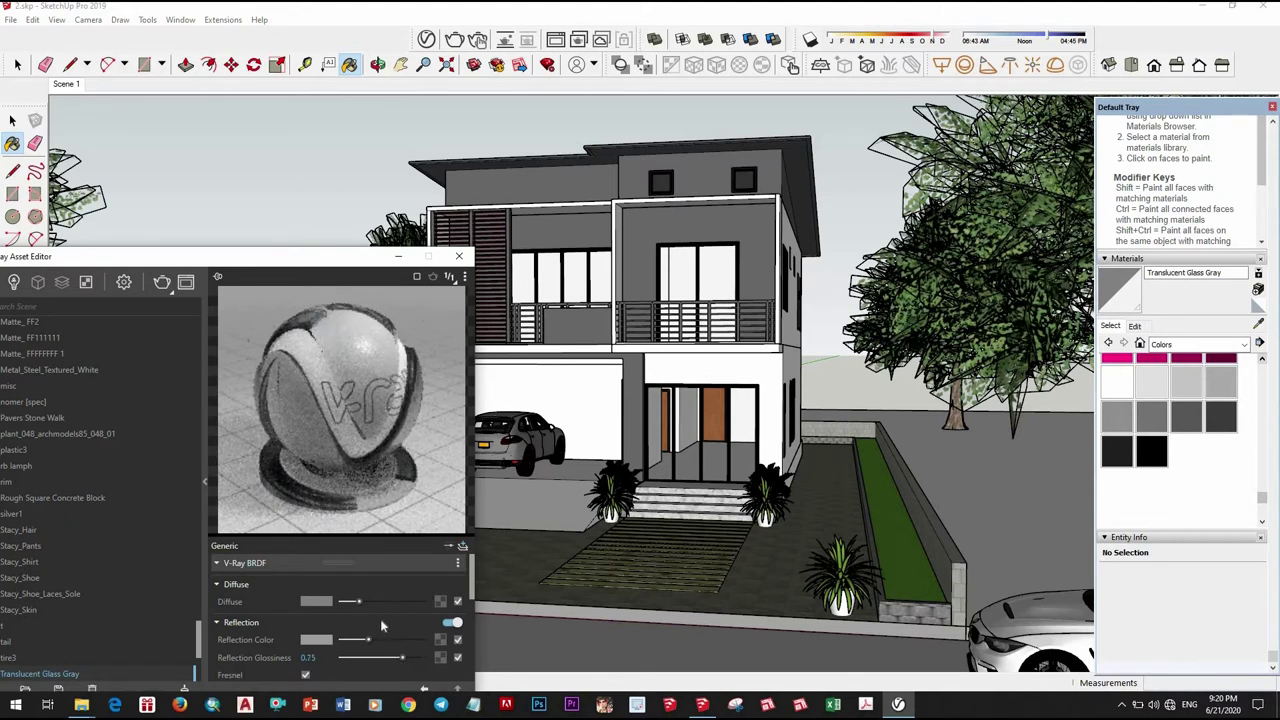
Brighten the reflection colour, dim the refraction colour, and set fog multiplier to 0.405.
{"action": "scroll", "coordinate": [393, 625], "scroll_direction": "down", "scroll_amount": 2}
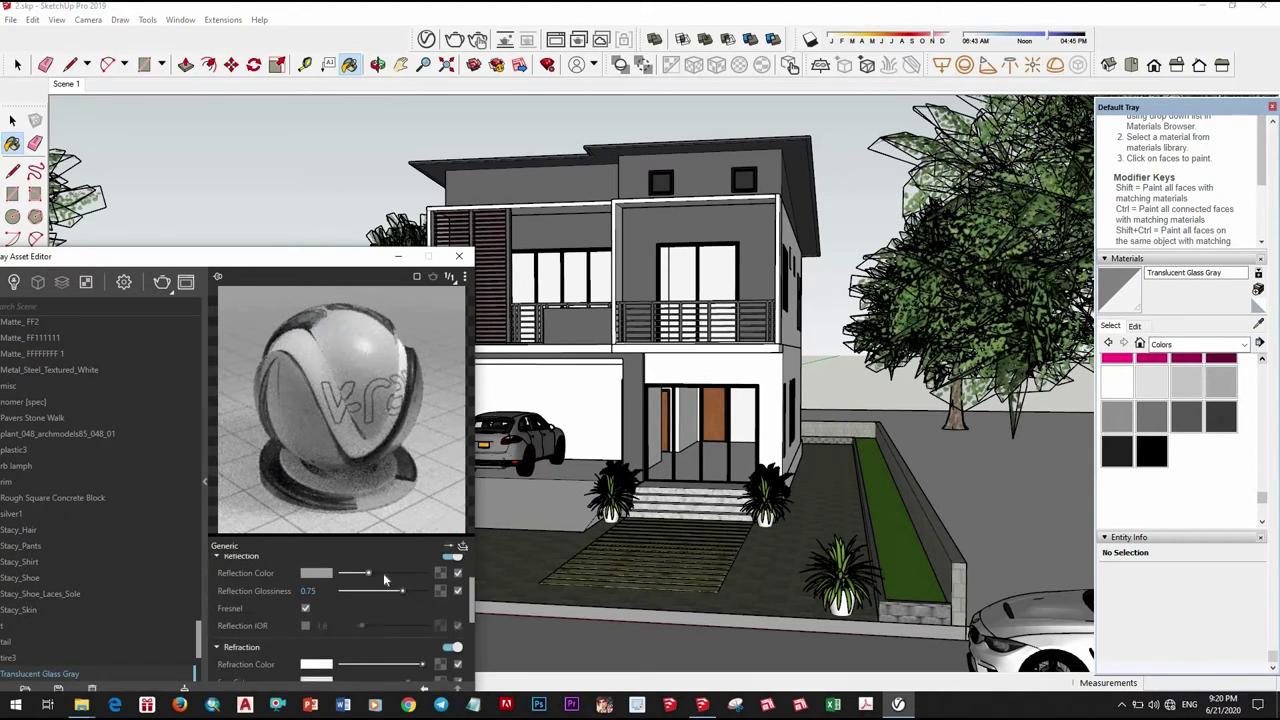
{"action": "left_click_drag", "start_coordinate": [384, 579], "coordinate": [408, 572]}
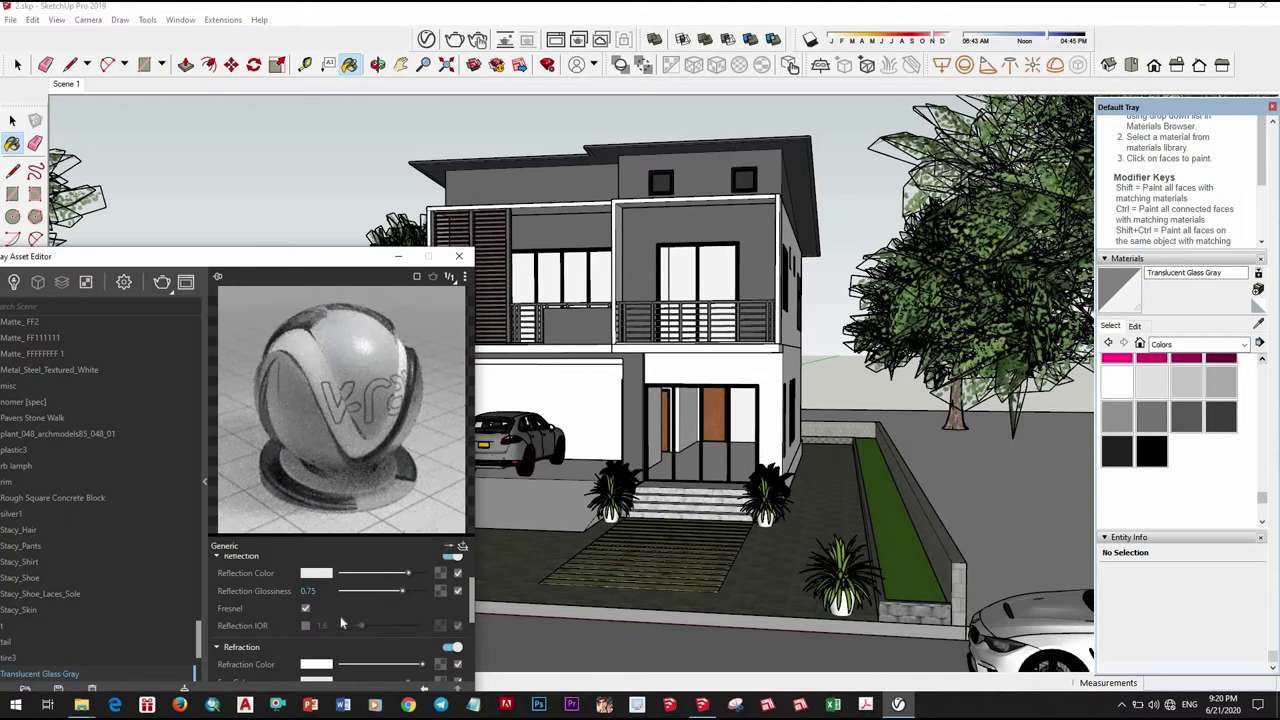
{"action": "scroll", "coordinate": [390, 615], "scroll_direction": "down", "scroll_amount": 2}
{"action": "left_click_drag", "start_coordinate": [408, 605], "coordinate": [405, 606]}
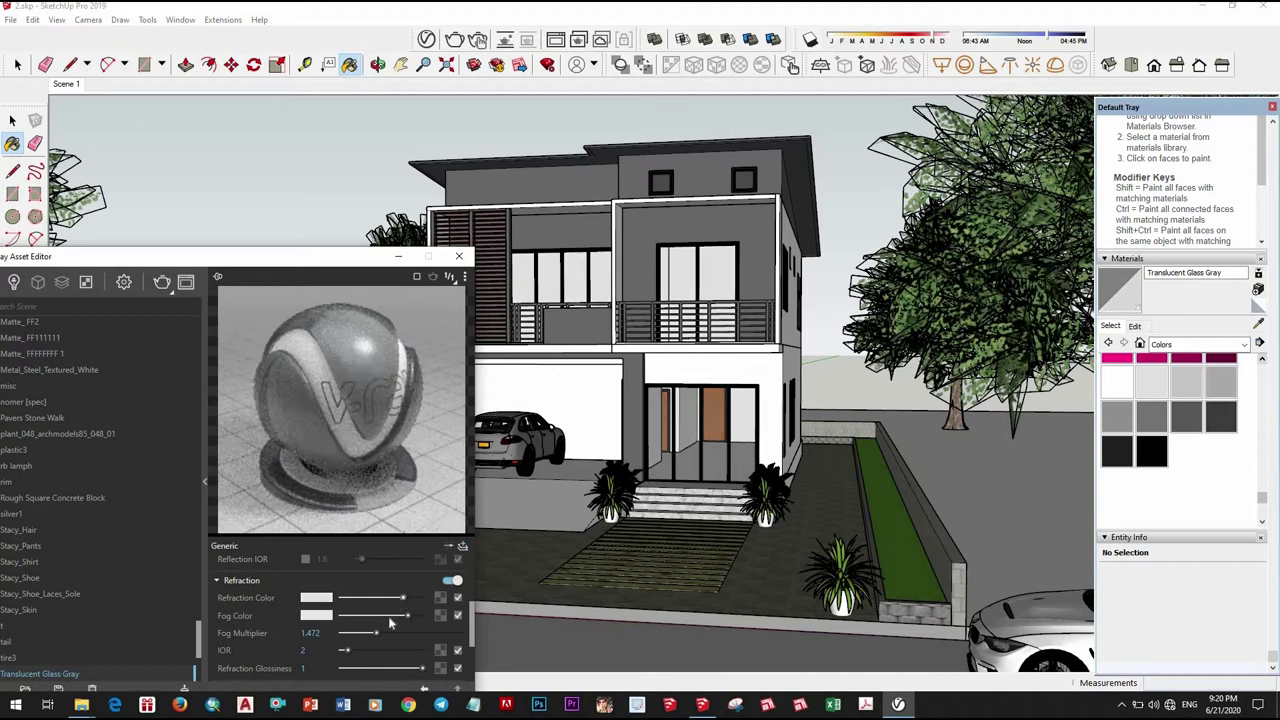
{"action": "scroll", "coordinate": [388, 631], "scroll_direction": "down", "scroll_amount": 3}
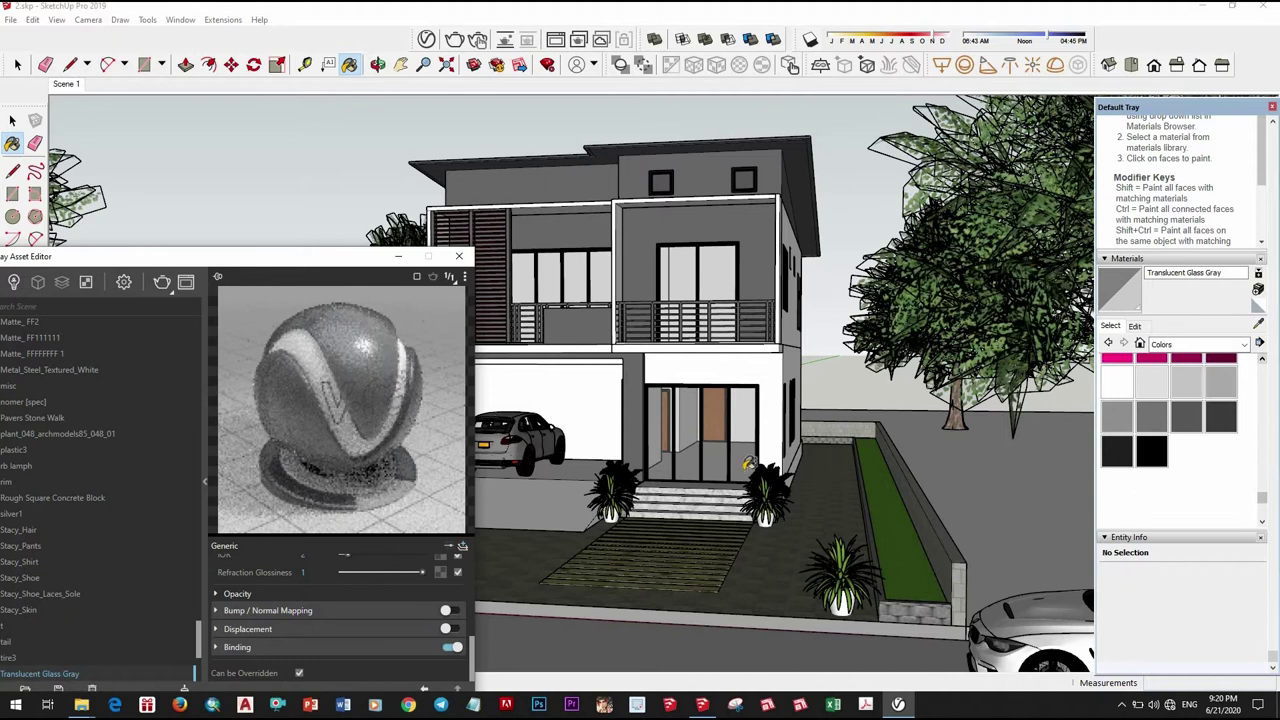
{"action": "scroll", "coordinate": [405, 636], "scroll_direction": "up", "scroll_amount": 3}
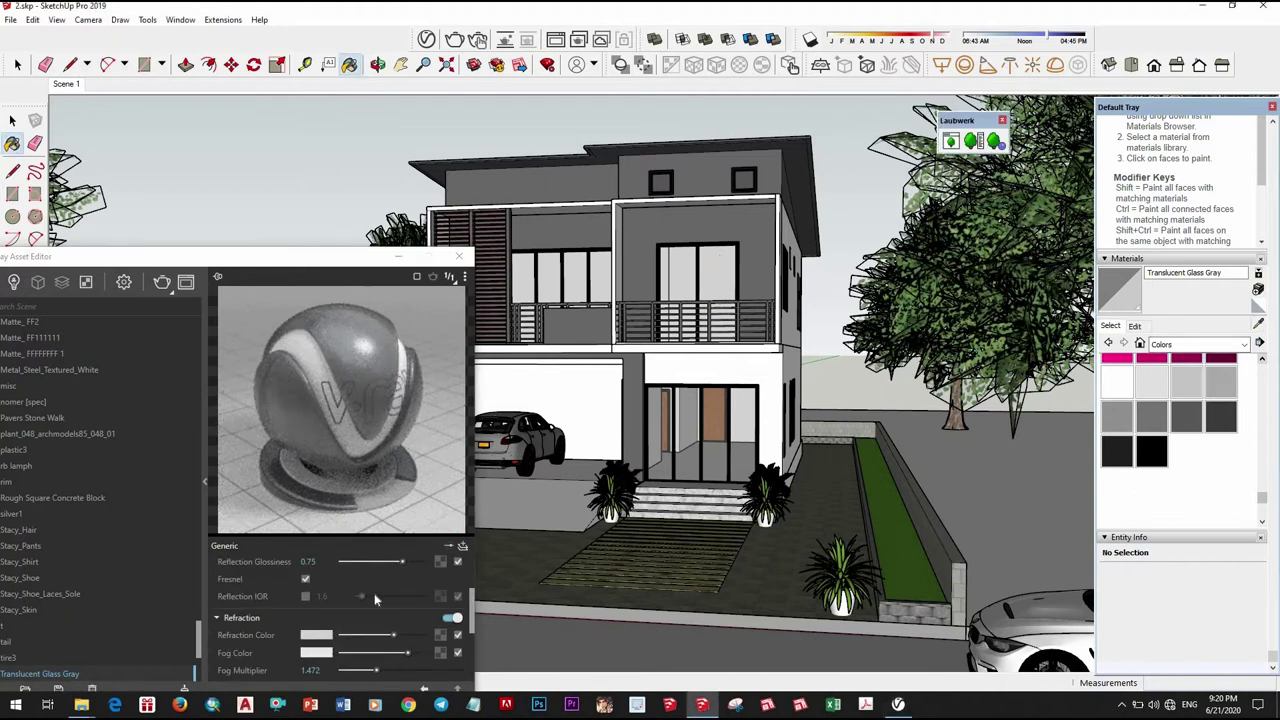
{"action": "scroll", "coordinate": [381, 604], "scroll_direction": "down", "scroll_amount": 2}
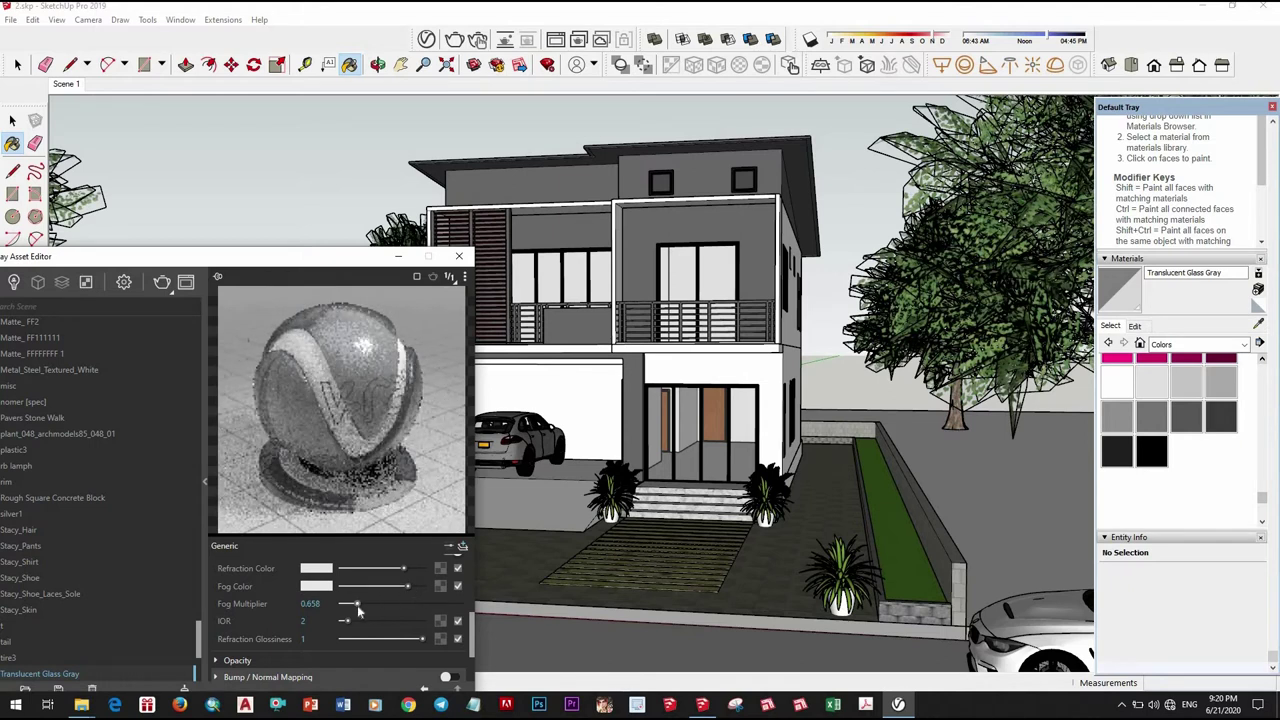
{"action": "left_click_drag", "start_coordinate": [358, 606], "coordinate": [347, 606]}
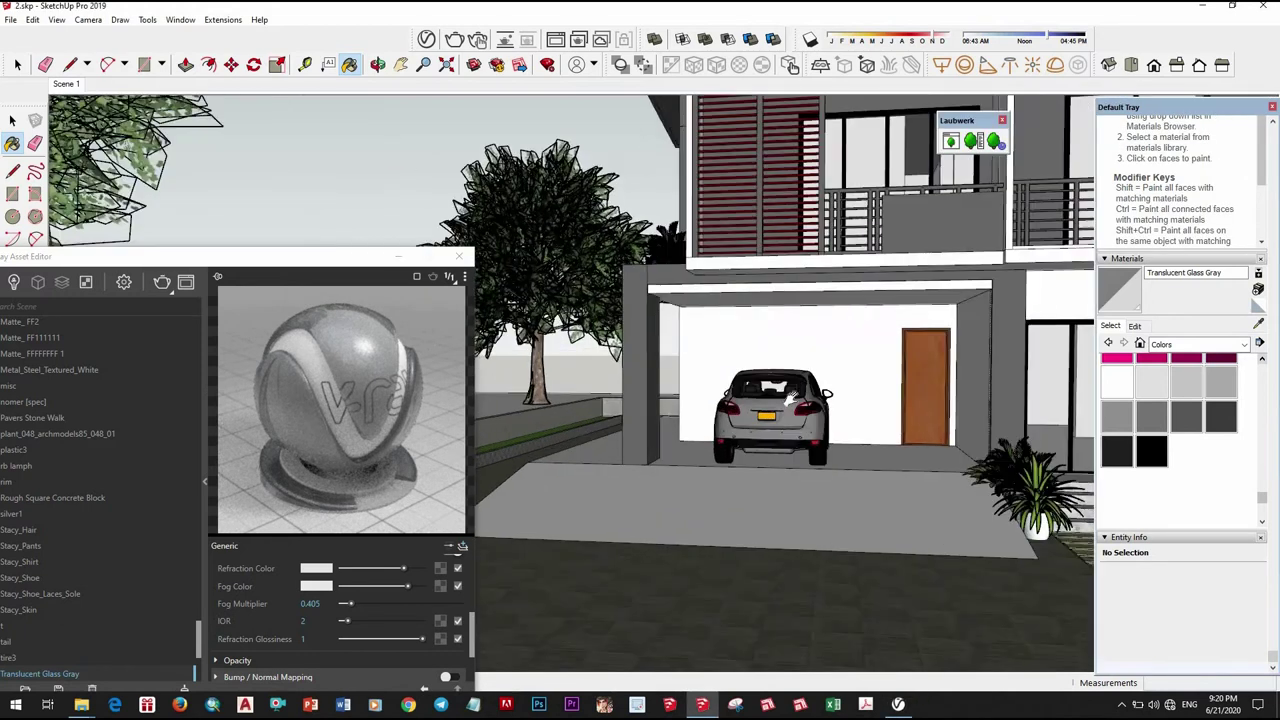
Orbit toward the upper floor and close the V-Ray Asset Editor.
{"action": "scroll", "coordinate": [793, 397], "scroll_direction": "up", "scroll_amount": 2}
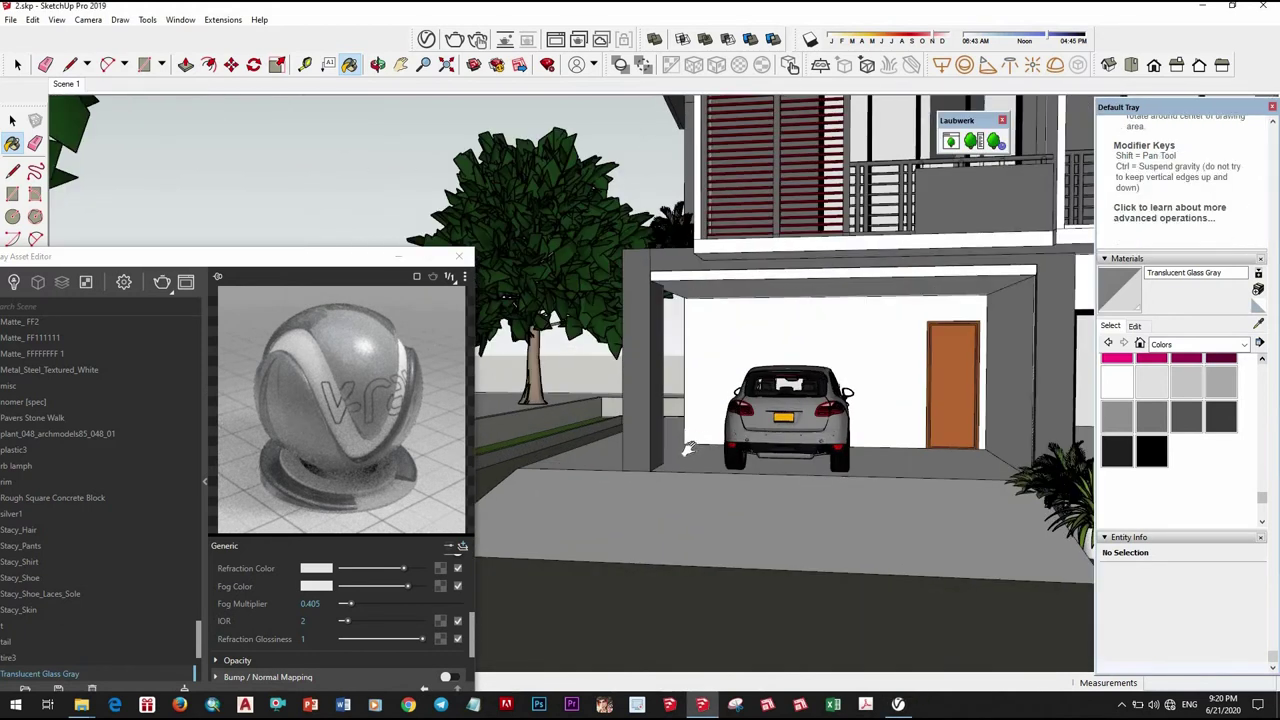
{"action": "middle_click_drag", "start_coordinate": [793, 397], "coordinate": [883, 407]}
{"action": "scroll", "coordinate": [883, 407], "scroll_direction": "up", "scroll_amount": 3}
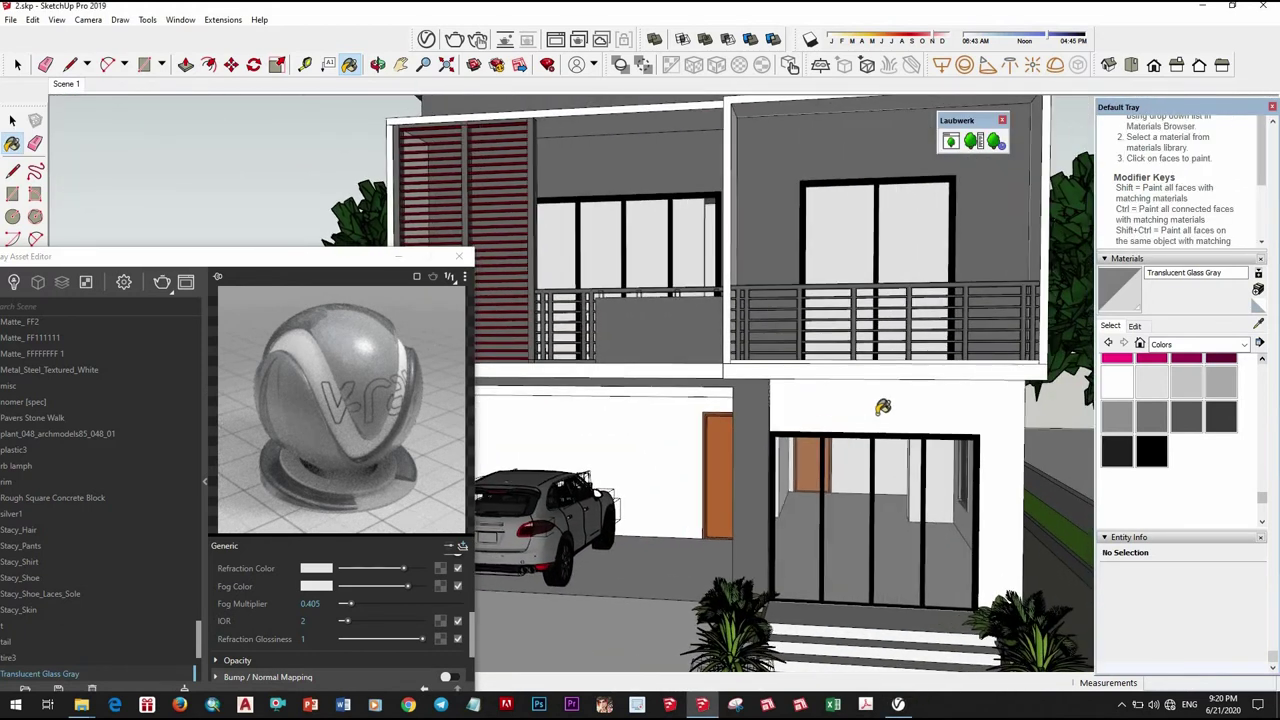
{"action": "scroll", "coordinate": [883, 407], "scroll_direction": "down", "scroll_amount": 2}
{"action": "key", "text": "space"}
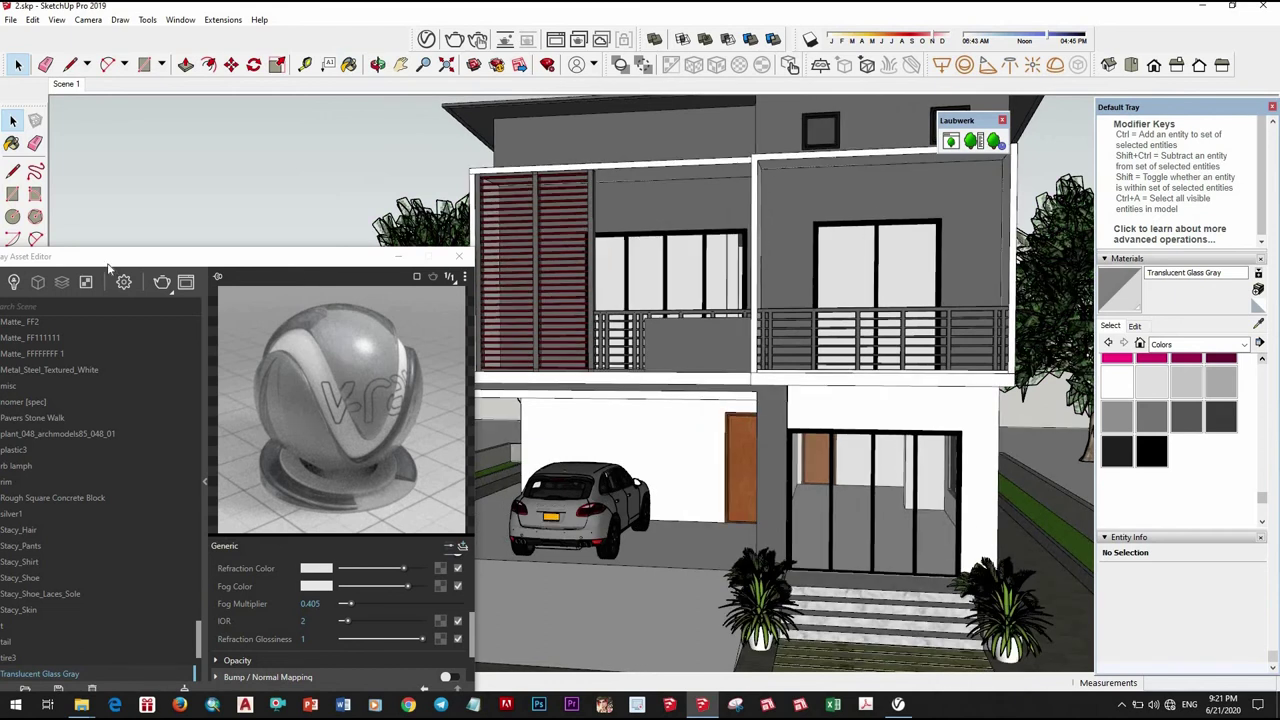
{"action": "left_click_drag", "start_coordinate": [295, 263], "coordinate": [360, 236]}
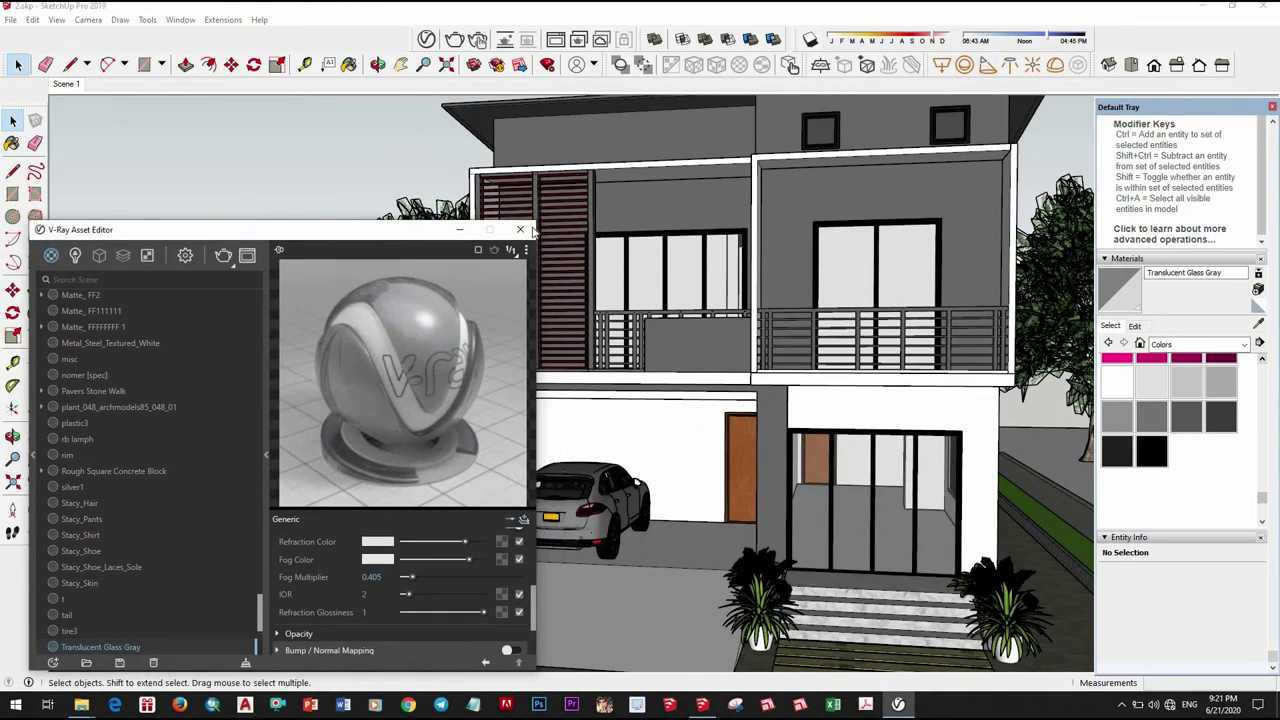
{"action": "left_click", "coordinate": [520, 229]}
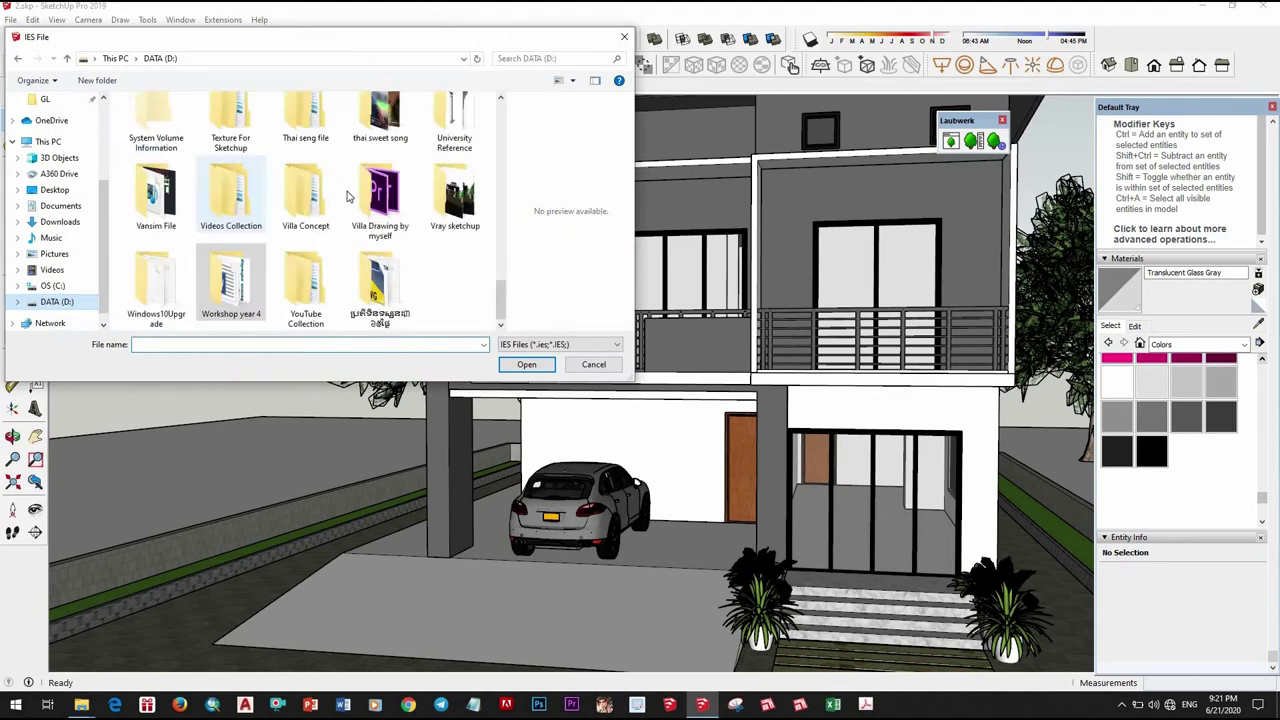
Browse into the All Lession and Symbol, then Sketchup Lesson folder.
{"action": "scroll", "coordinate": [340, 200], "scroll_direction": "up", "scroll_amount": 1}
{"action": "scroll", "coordinate": [345, 195], "scroll_direction": "up", "scroll_amount": 3}
{"action": "scroll", "coordinate": [350, 193], "scroll_direction": "up", "scroll_amount": 3}
{"action": "scroll", "coordinate": [350, 193], "scroll_direction": "up", "scroll_amount": 3}
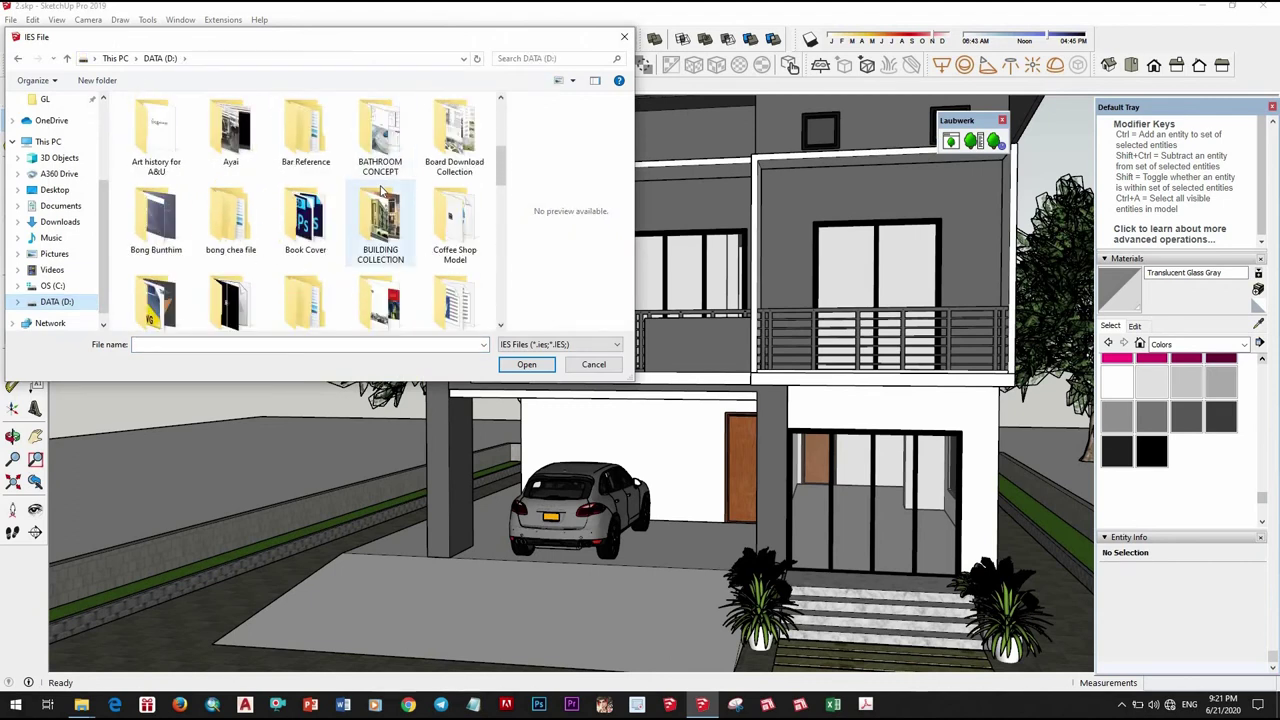
{"action": "scroll", "coordinate": [380, 195], "scroll_direction": "up", "scroll_amount": 2}
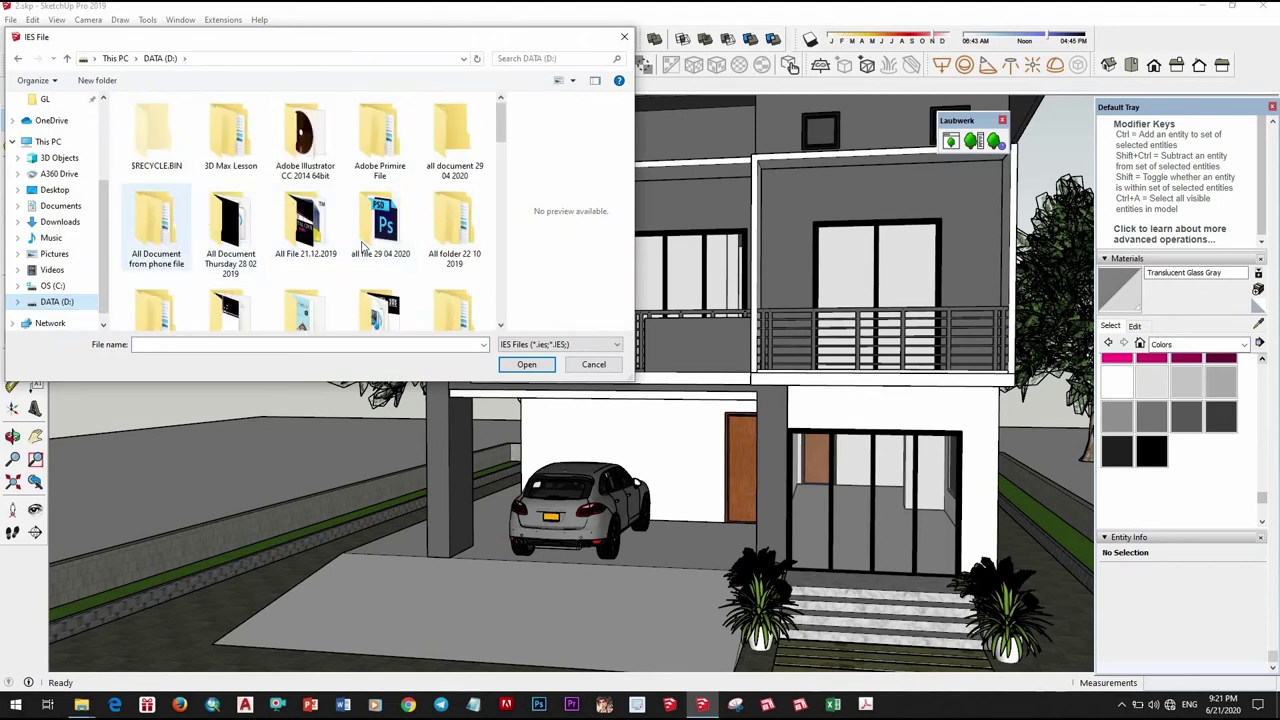
{"action": "scroll", "coordinate": [346, 205], "scroll_direction": "down", "scroll_amount": 1}
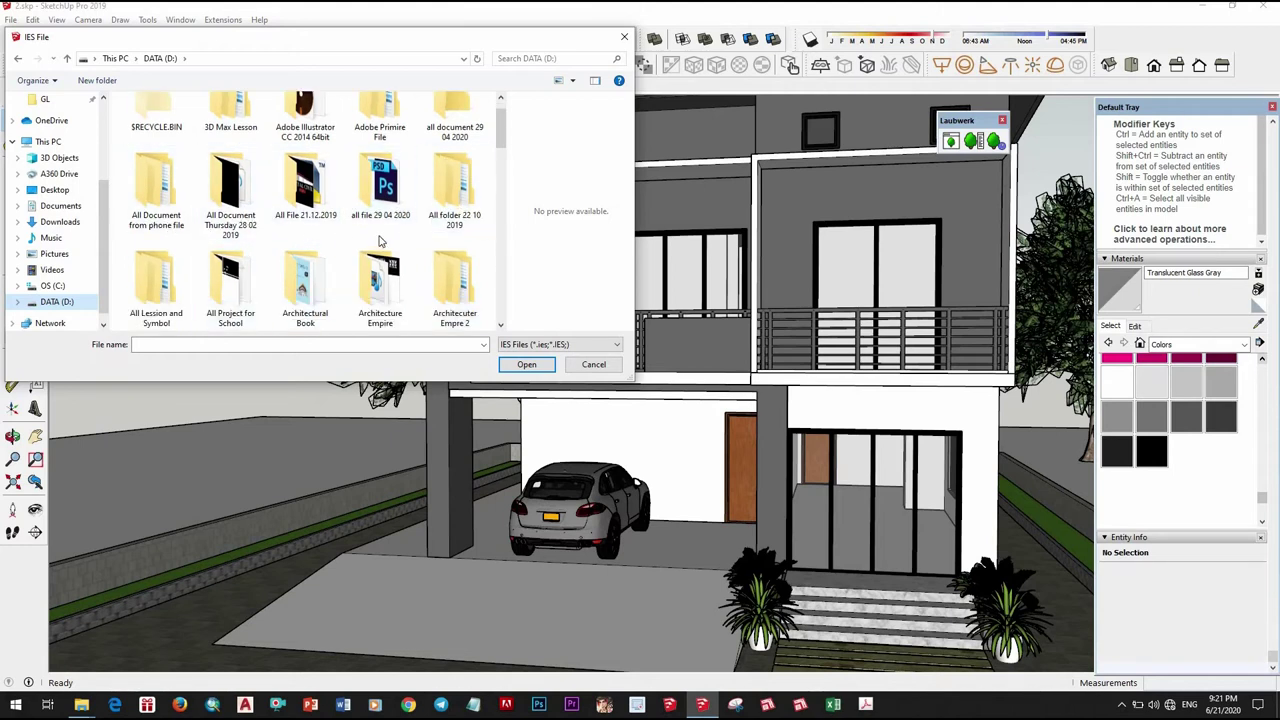
{"action": "scroll", "coordinate": [438, 238], "scroll_direction": "down", "scroll_amount": 1}
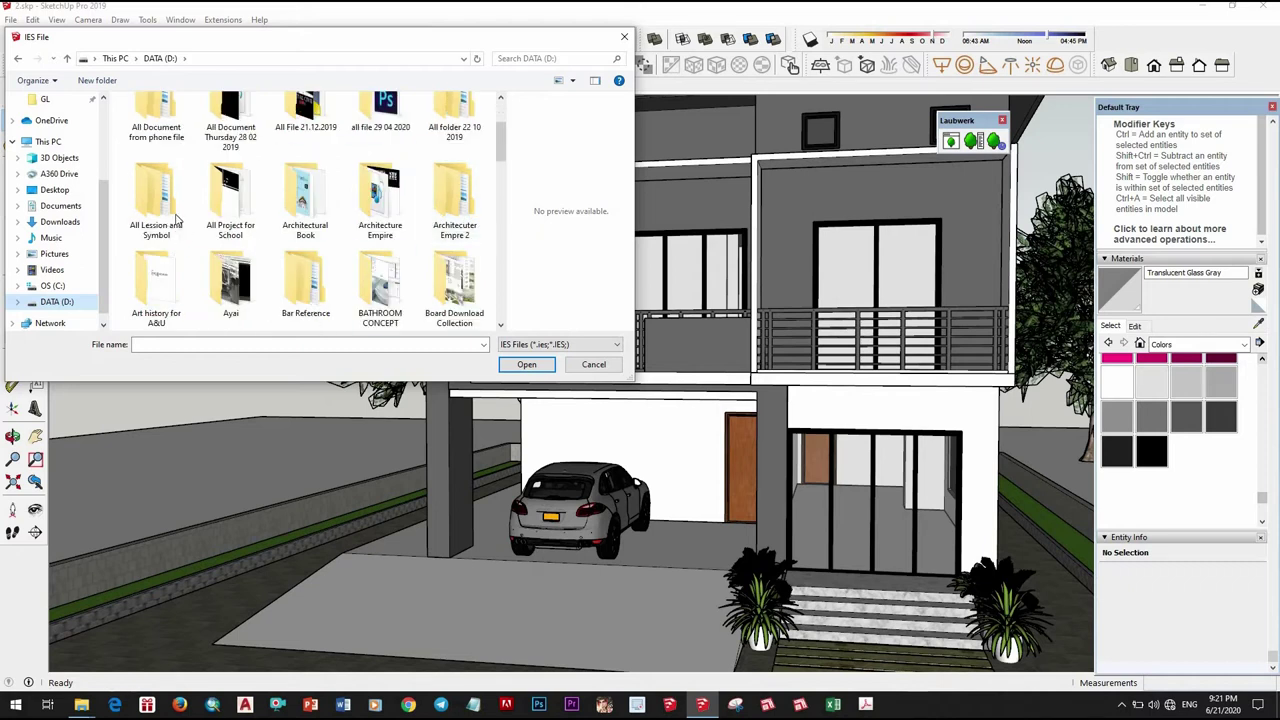
{"action": "double_click", "coordinate": [168, 205]}
{"action": "scroll", "coordinate": [185, 222], "scroll_direction": "down", "scroll_amount": 1}
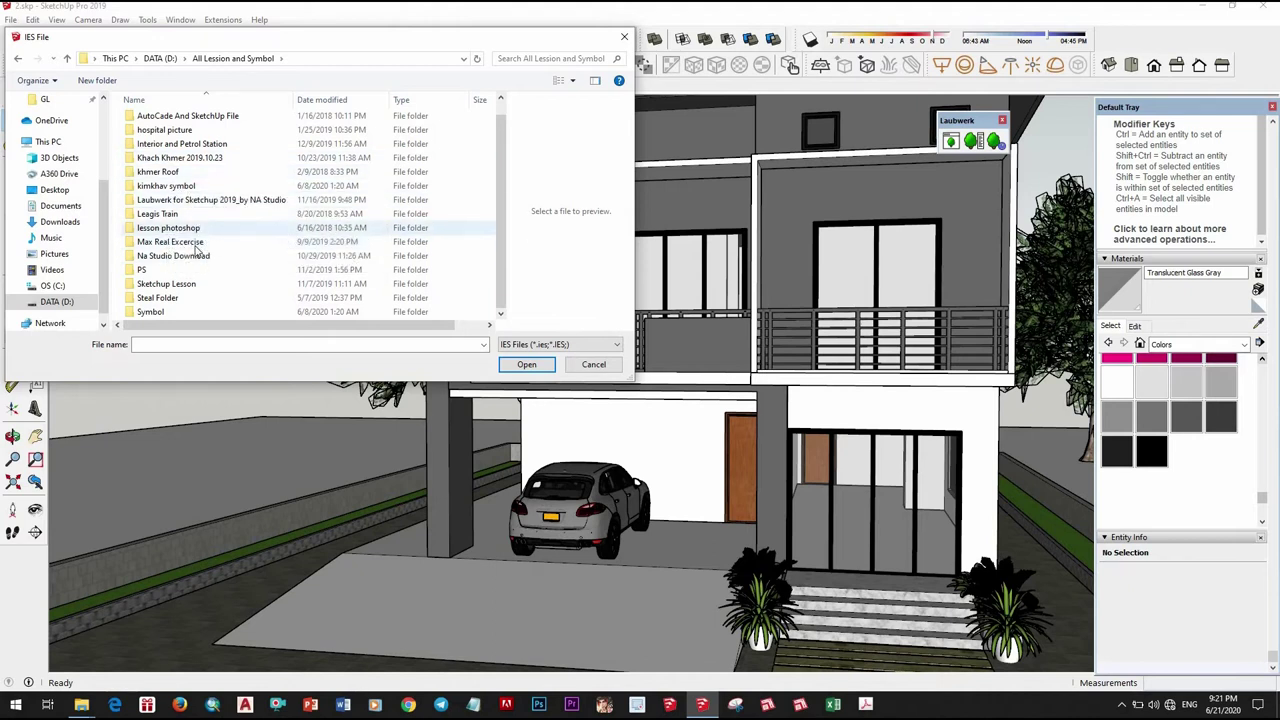
{"action": "scroll", "coordinate": [200, 197], "scroll_direction": "up", "scroll_amount": 1}
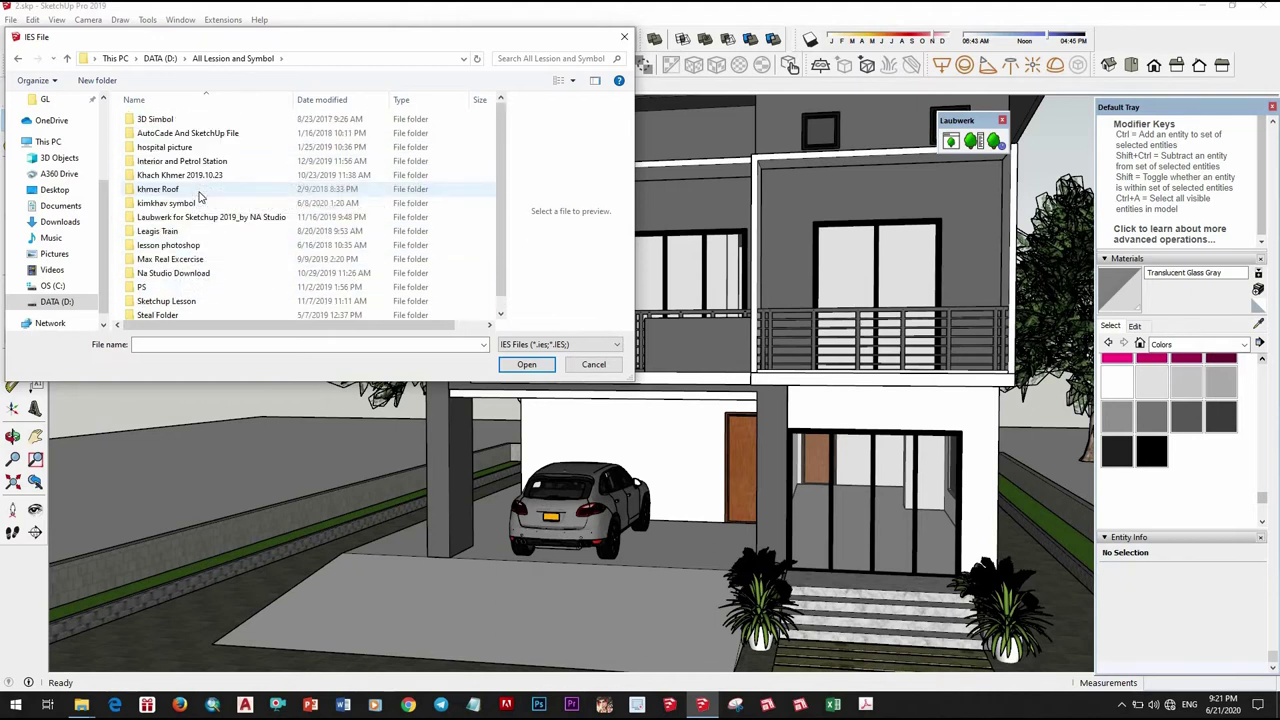
{"action": "scroll", "coordinate": [210, 240], "scroll_direction": "down", "scroll_amount": 1}
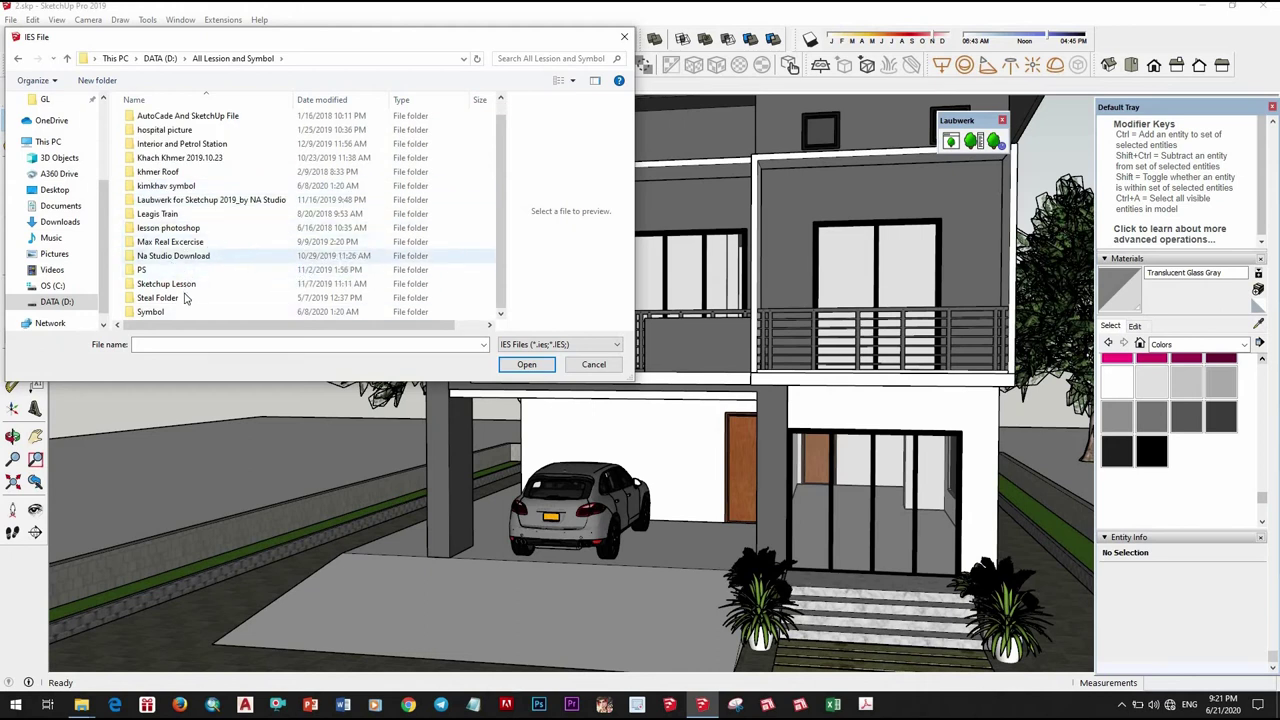
{"action": "double_click", "coordinate": [166, 284]}
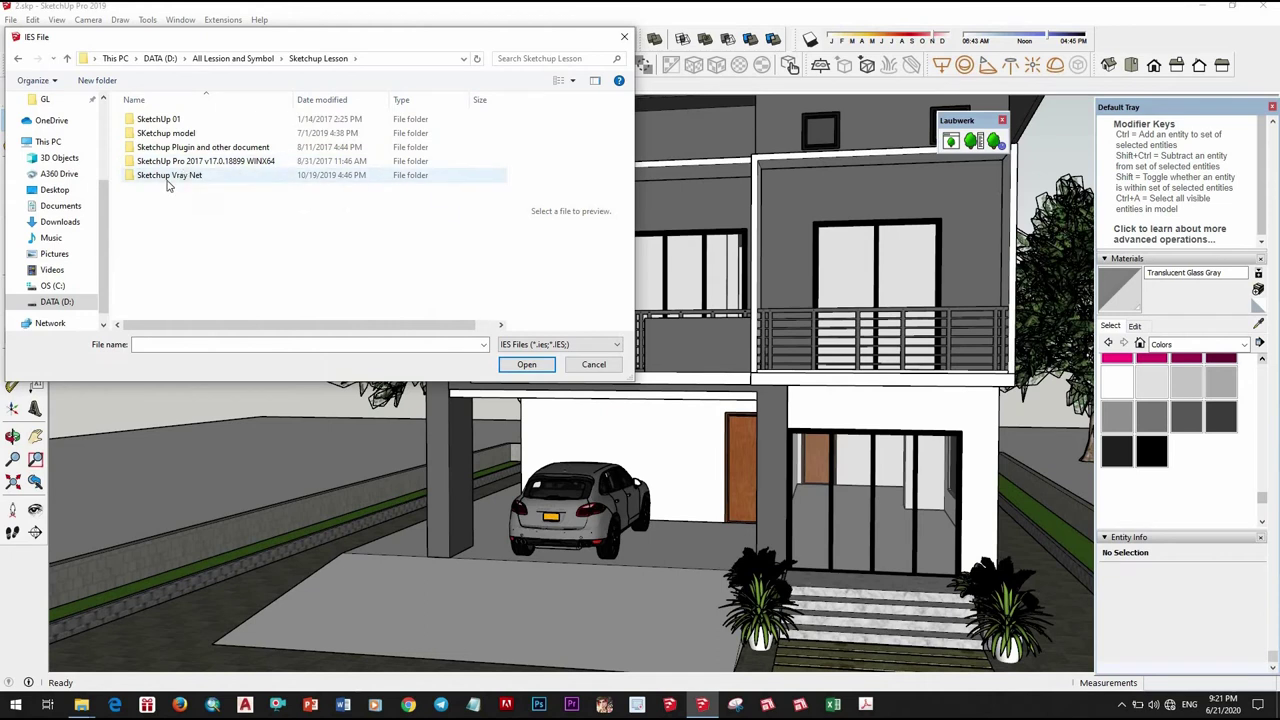
Load 30.IES from Sketchup Vray Net\IES LIGHT\ies and place it under the upper-floor slab.
{"action": "double_click", "coordinate": [173, 177]}
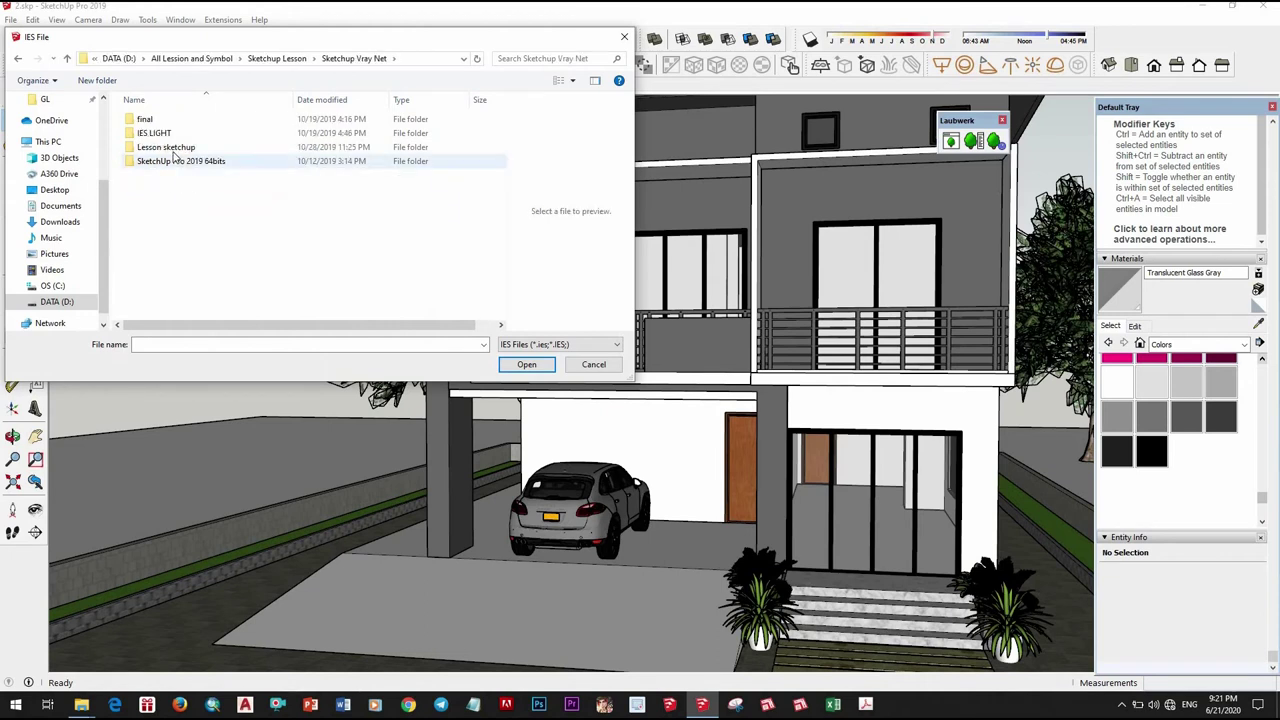
{"action": "double_click", "coordinate": [176, 160]}
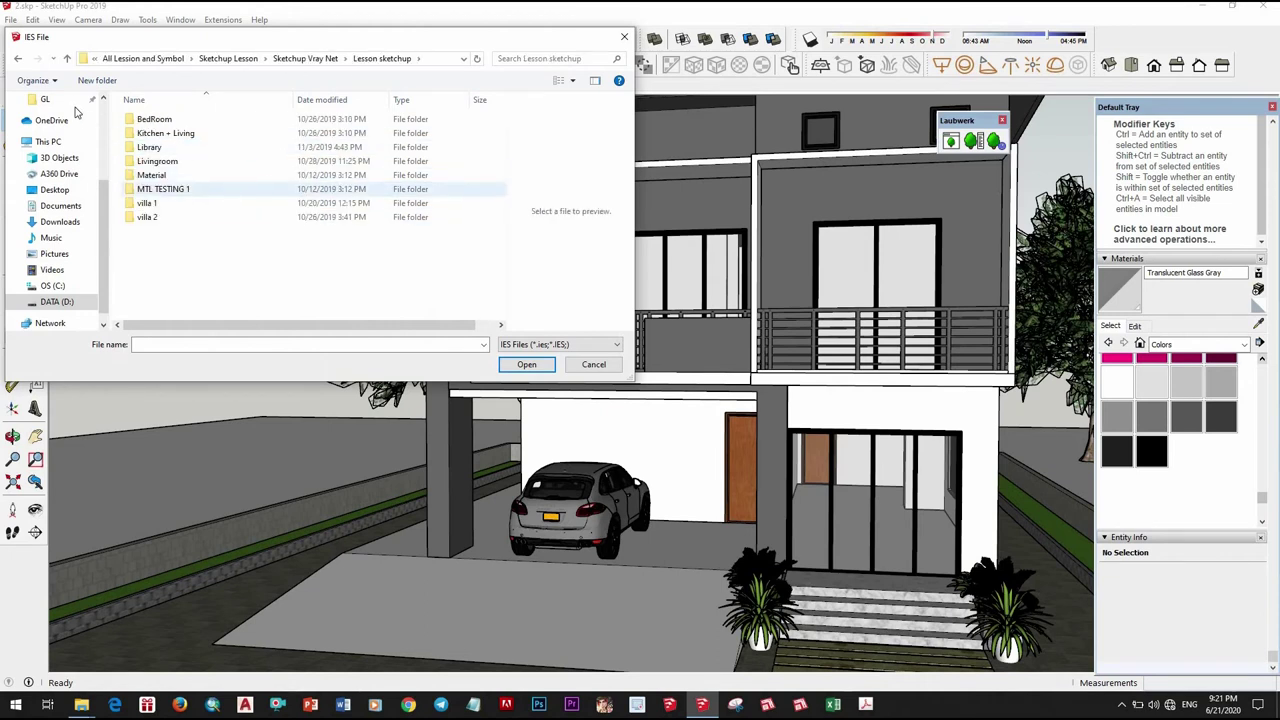
{"action": "key", "text": "BackSpace"}
{"action": "double_click", "coordinate": [170, 133]}
{"action": "double_click", "coordinate": [175, 165]}
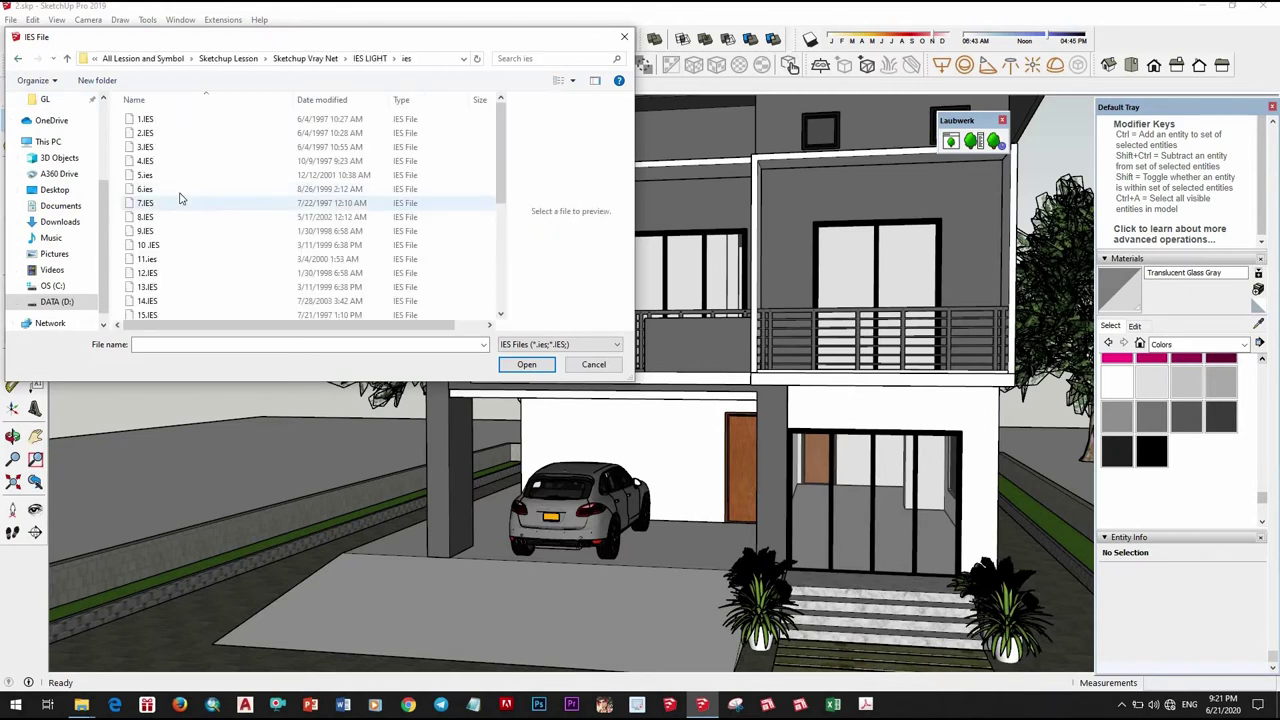
{"action": "scroll", "coordinate": [168, 300], "scroll_direction": "down", "scroll_amount": 5}
{"action": "left_click", "coordinate": [240, 312]}
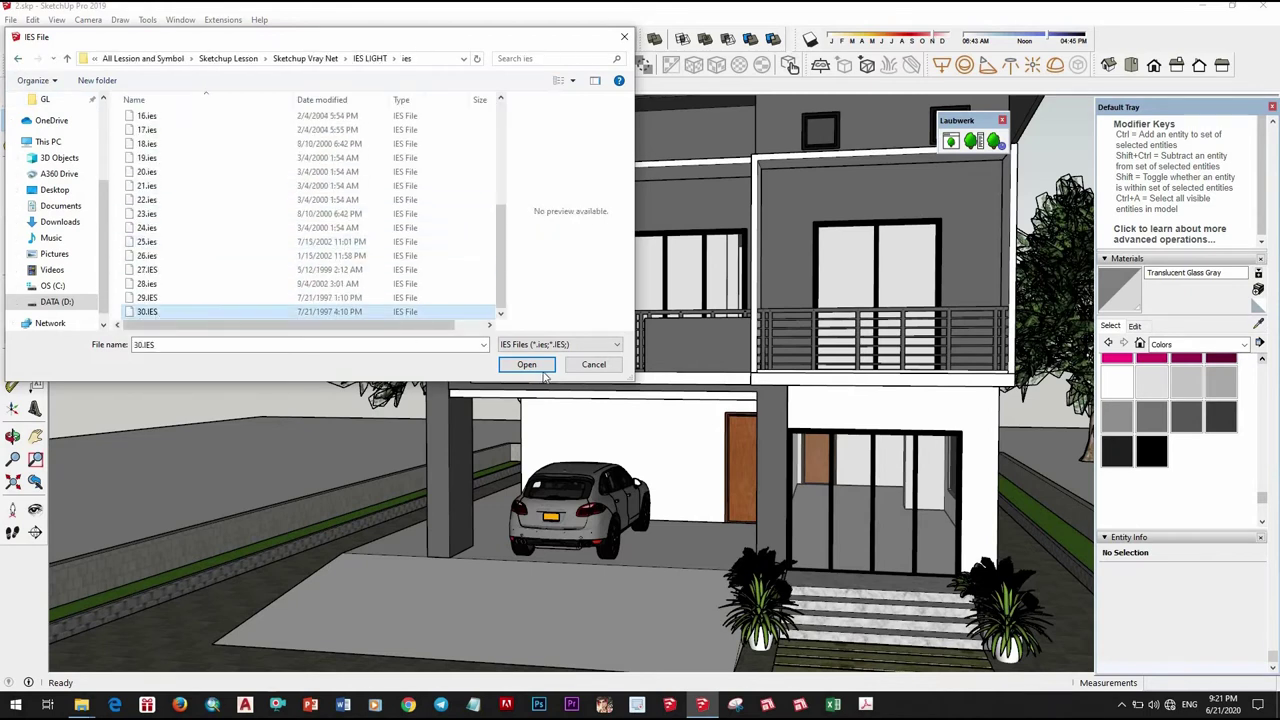
{"action": "left_click", "coordinate": [527, 365]}
{"action": "left_click", "coordinate": [613, 328]}
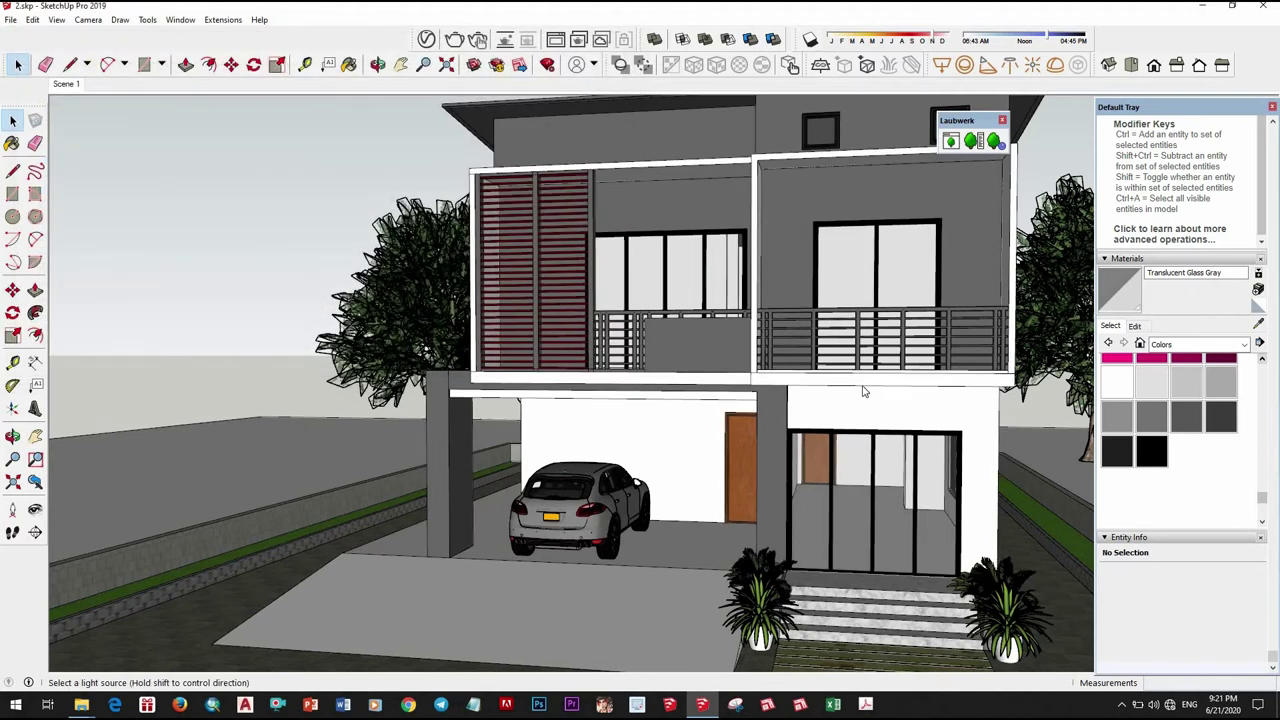
Orbit closer to the entrance, select the new IES light, and open its V-Ray settings.
{"action": "scroll", "coordinate": [864, 391], "scroll_direction": "up", "scroll_amount": 3}
{"action": "scroll", "coordinate": [857, 386], "scroll_direction": "up", "scroll_amount": 3}
{"action": "middle_click_drag", "start_coordinate": [857, 380], "coordinate": [766, 348]}
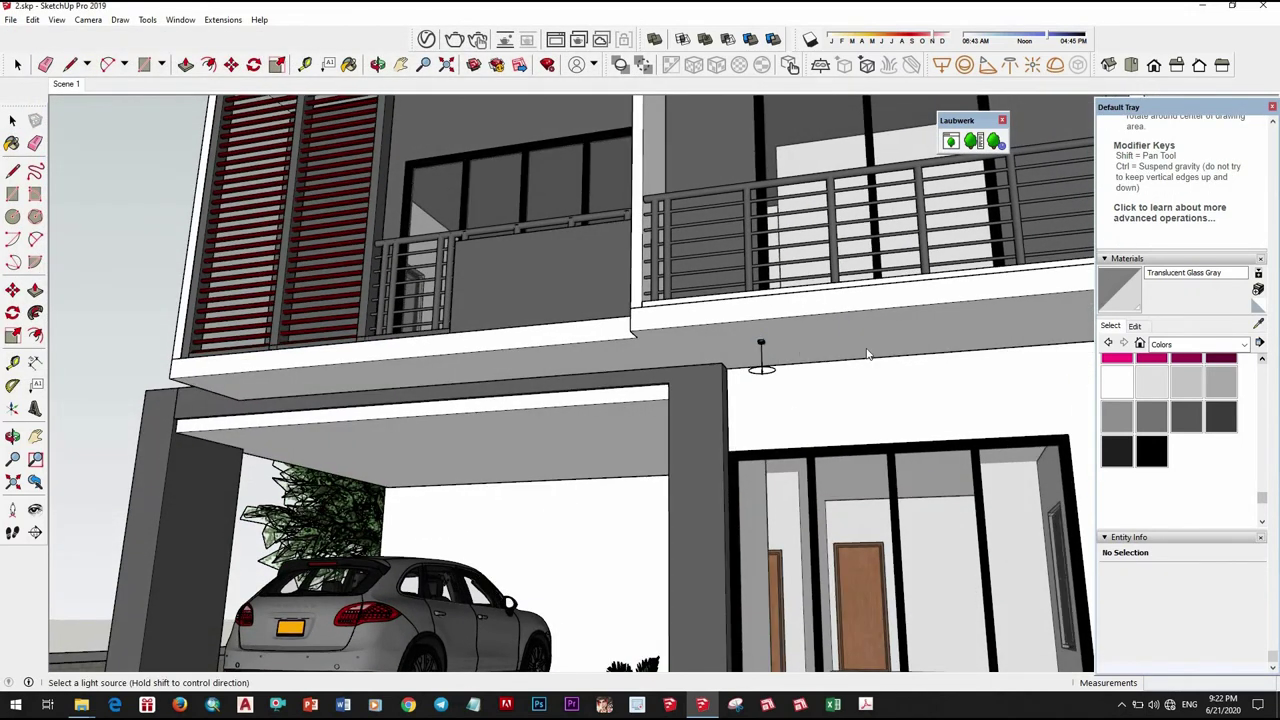
{"action": "middle_click_drag", "start_coordinate": [761, 343], "coordinate": [281, 320]}
{"action": "key", "text": "space"}
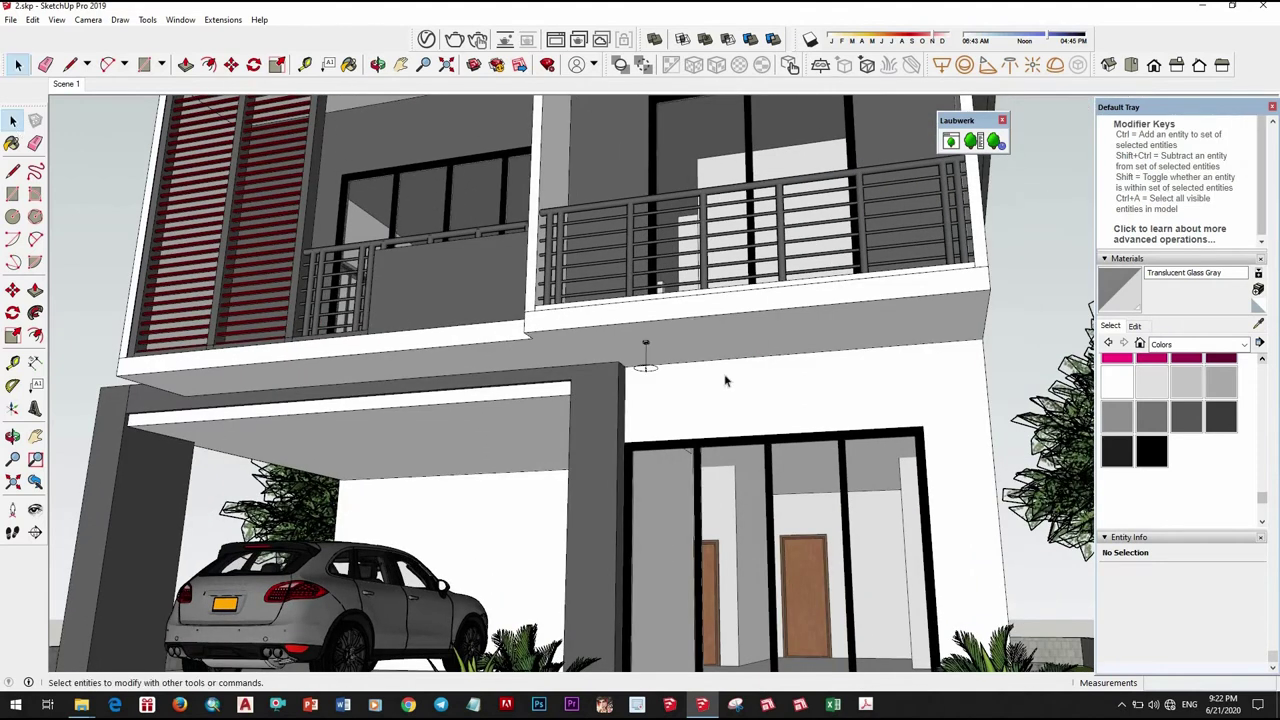
{"action": "left_click", "coordinate": [657, 372]}
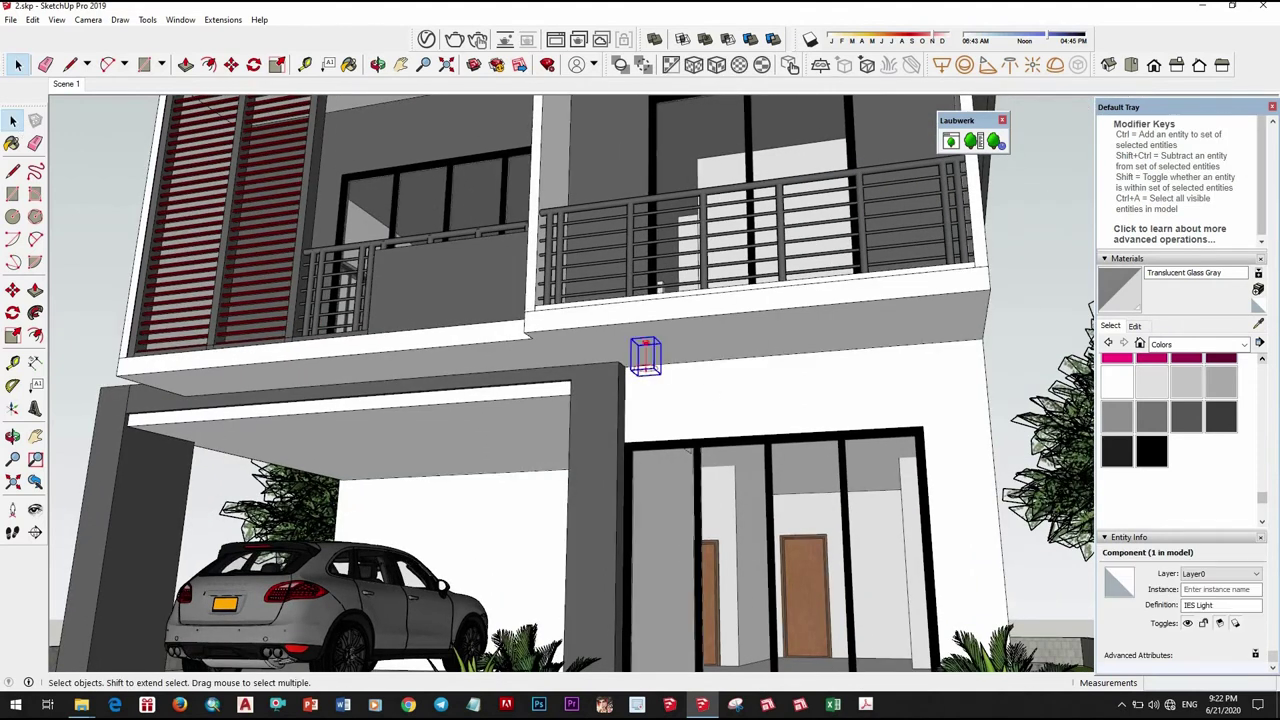
{"action": "left_click", "coordinate": [496, 66]}
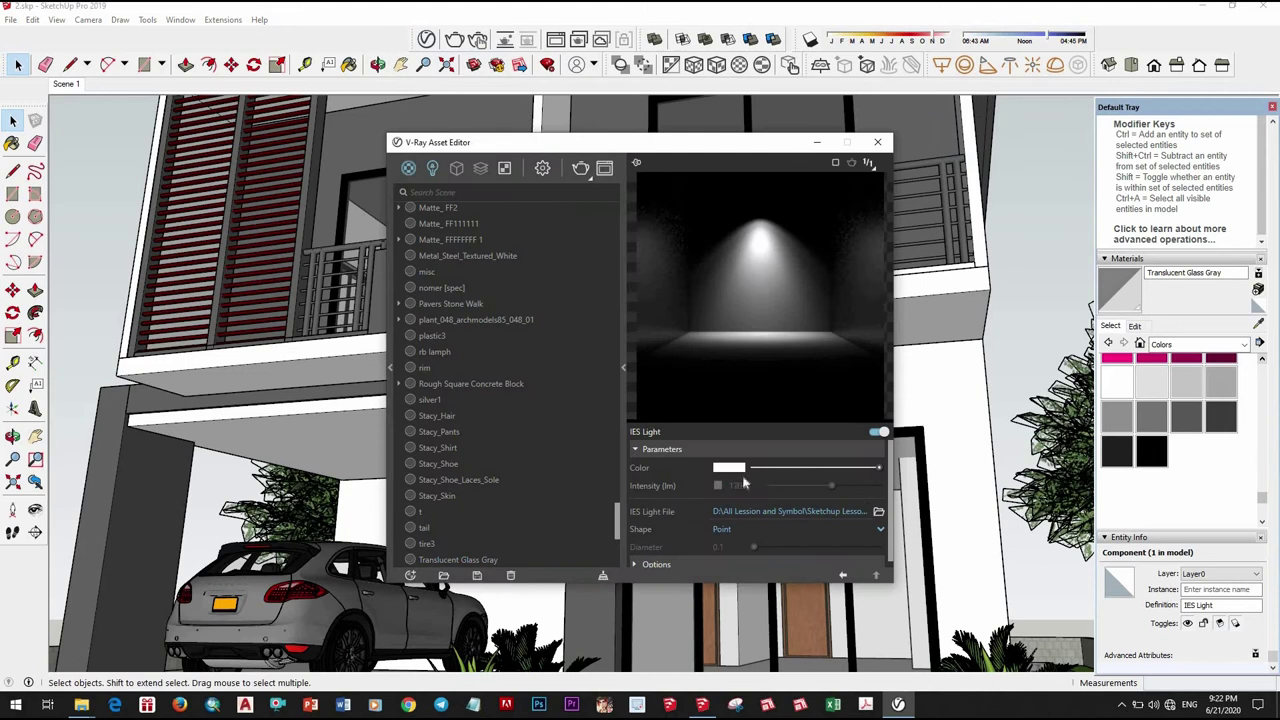
Enable custom intensity and give the IES light a pale warm peach colour.
{"action": "left_click", "coordinate": [717, 485]}
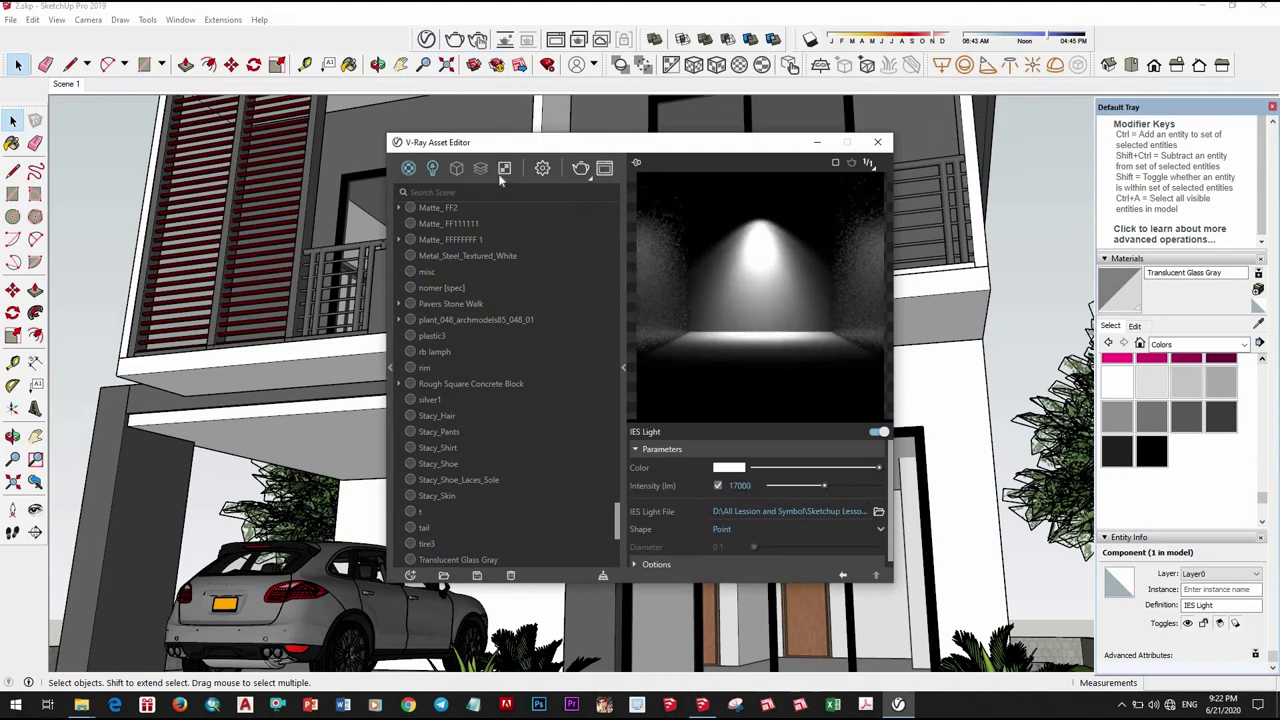
{"action": "left_click", "coordinate": [432, 168]}
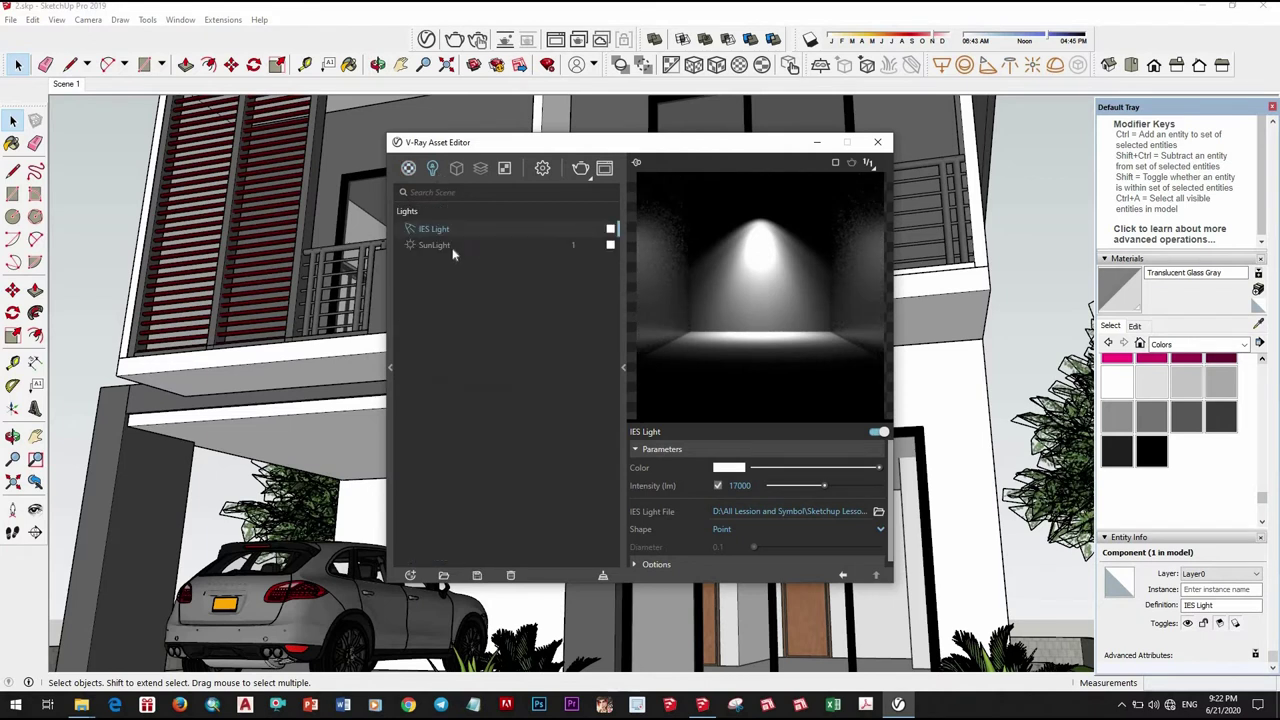
{"action": "left_click", "coordinate": [729, 467]}
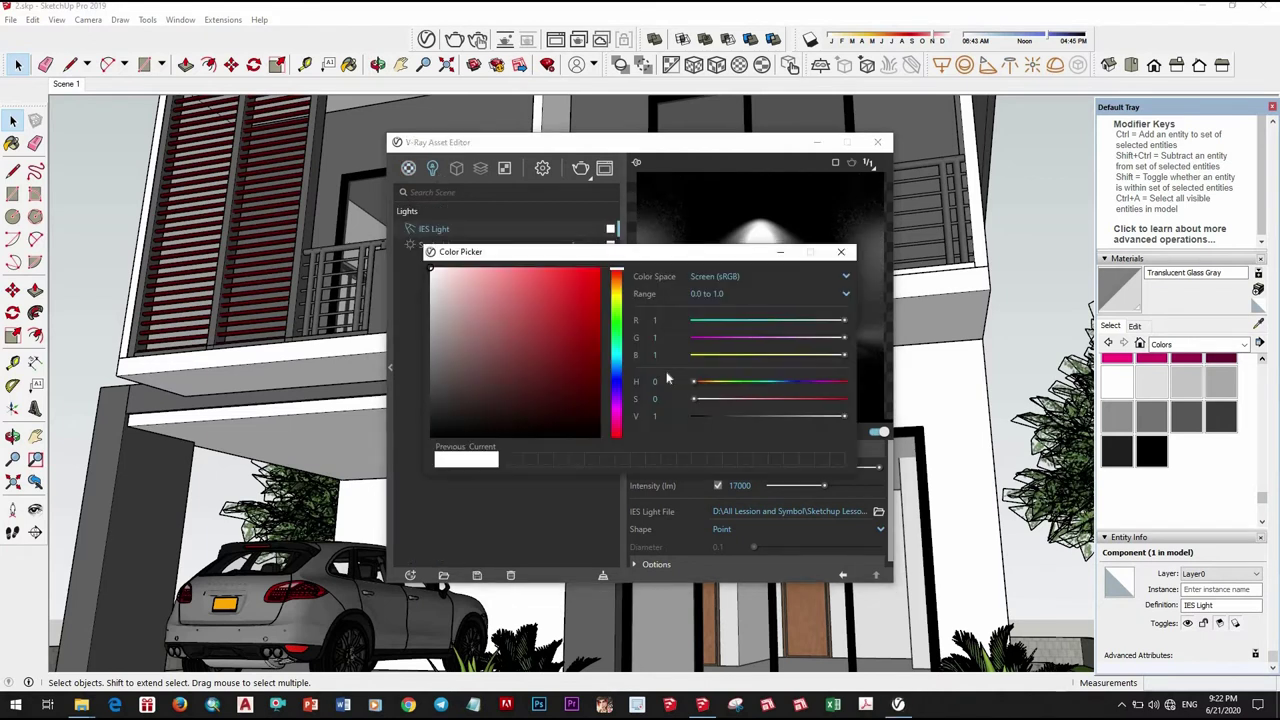
{"action": "left_click_drag", "start_coordinate": [617, 322], "coordinate": [617, 288]}
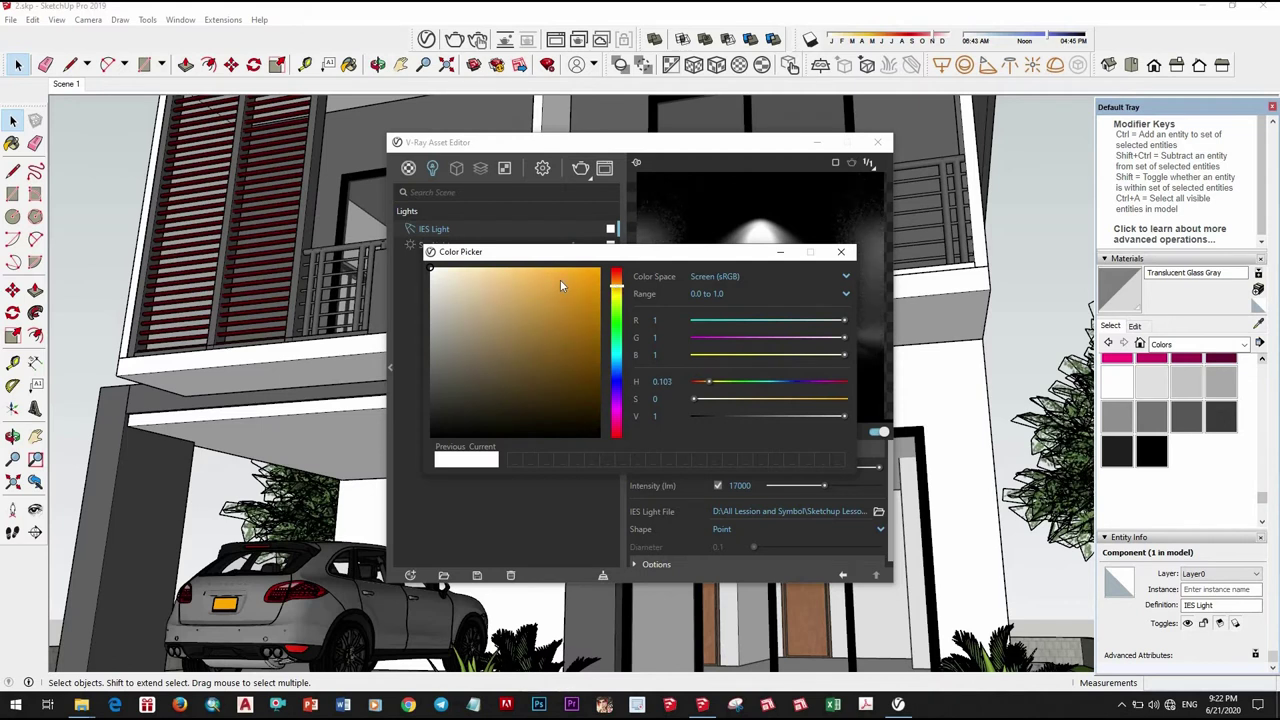
{"action": "left_click_drag", "start_coordinate": [560, 285], "coordinate": [485, 270]}
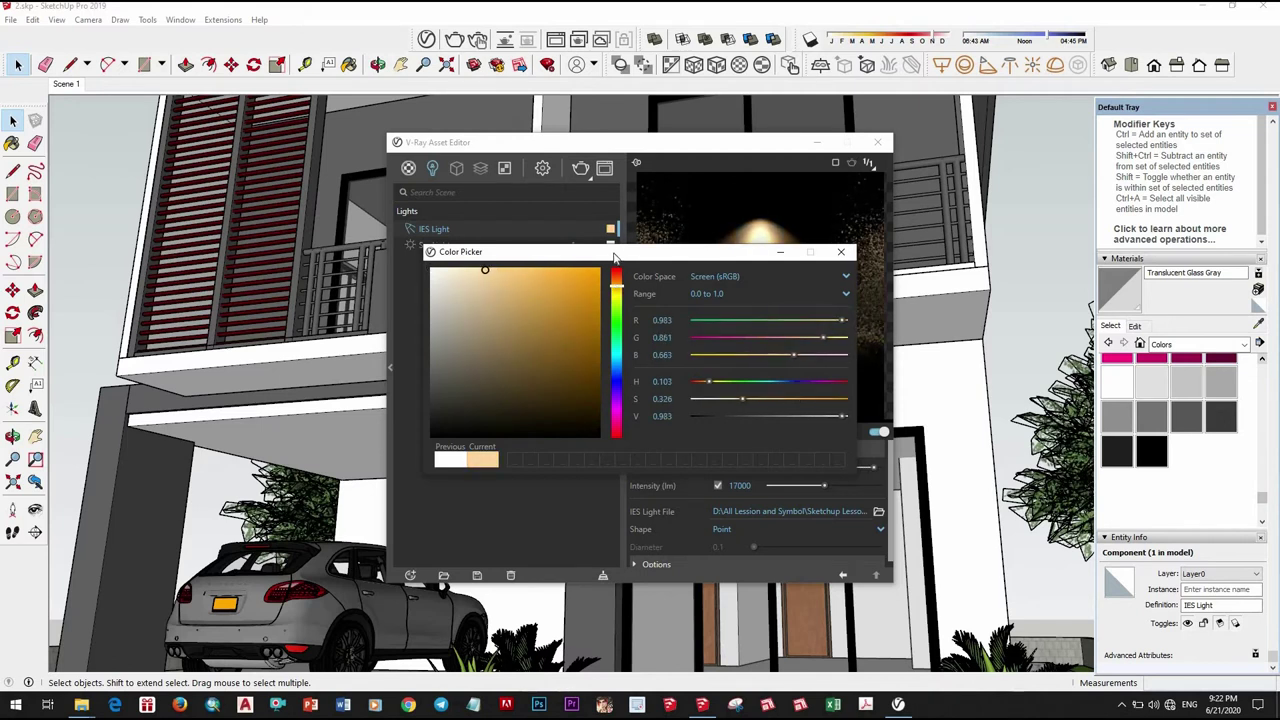
{"action": "left_click_drag", "start_coordinate": [614, 257], "coordinate": [411, 259]}
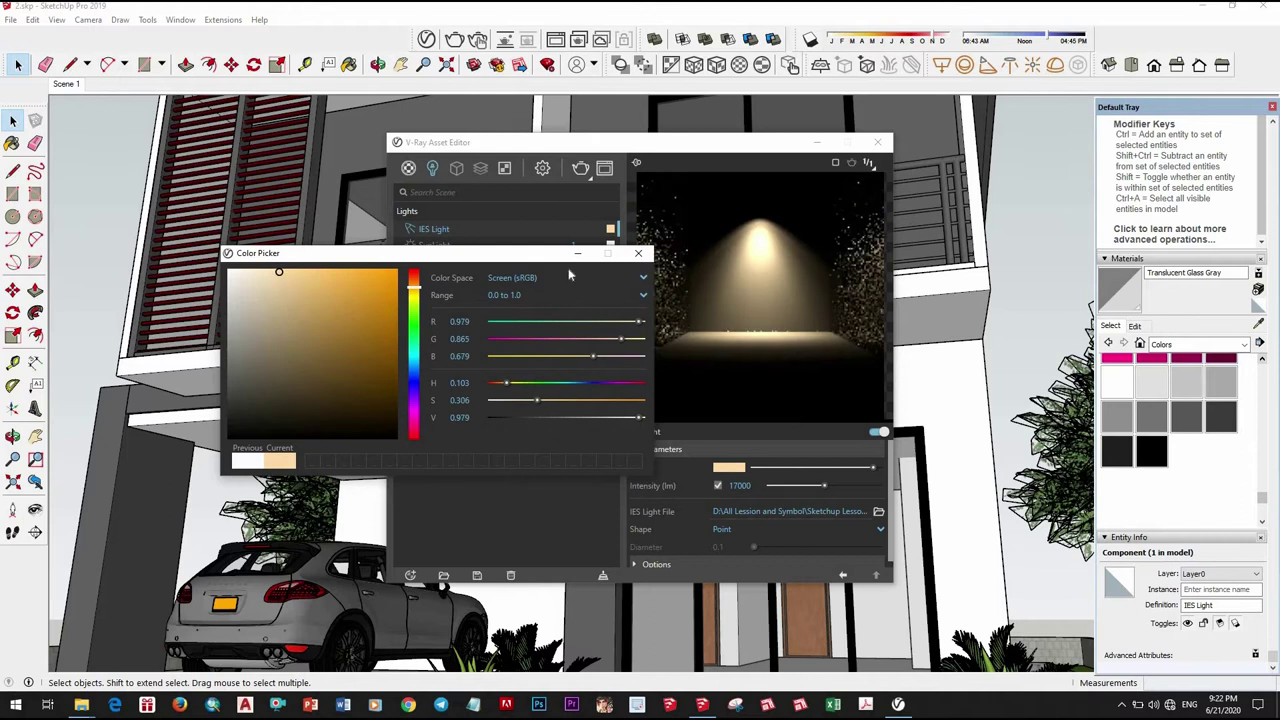
{"action": "left_click", "coordinate": [638, 253]}
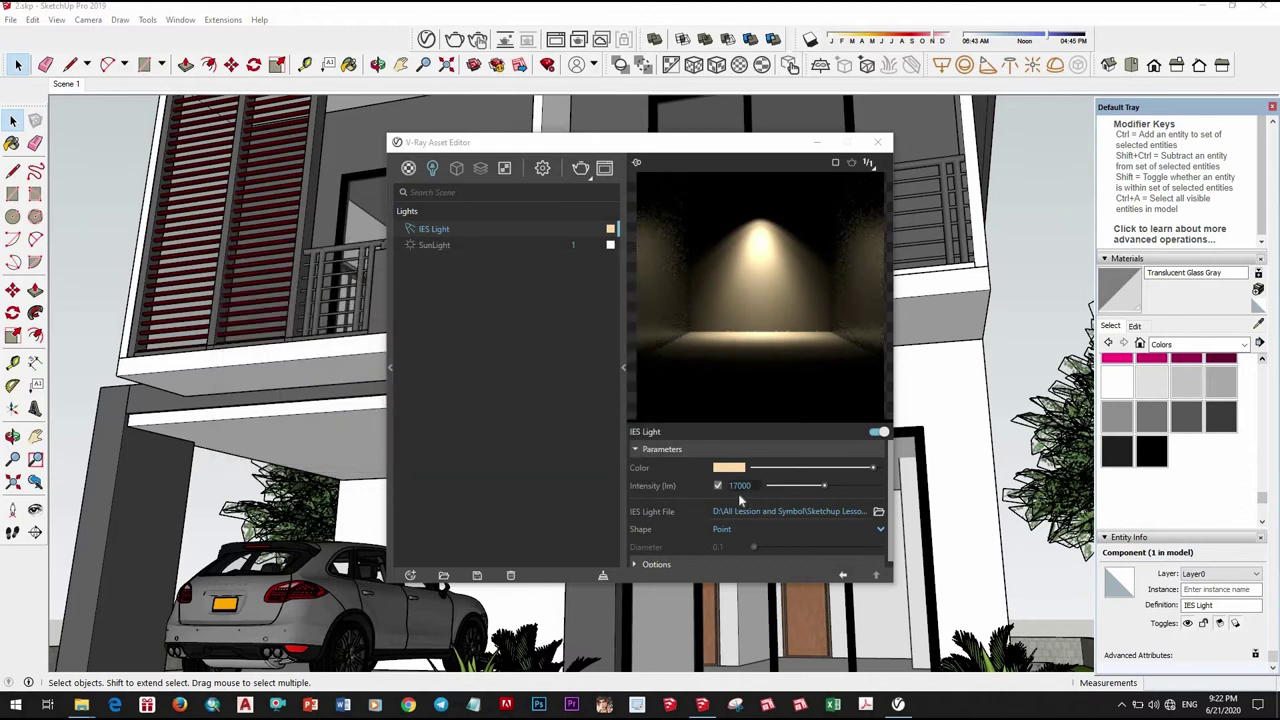
Set the IES light intensity to 50000 lm and close the light editor.
{"action": "mouse_move", "coordinate": [739, 485]}
{"action": "type", "text": "5000"}
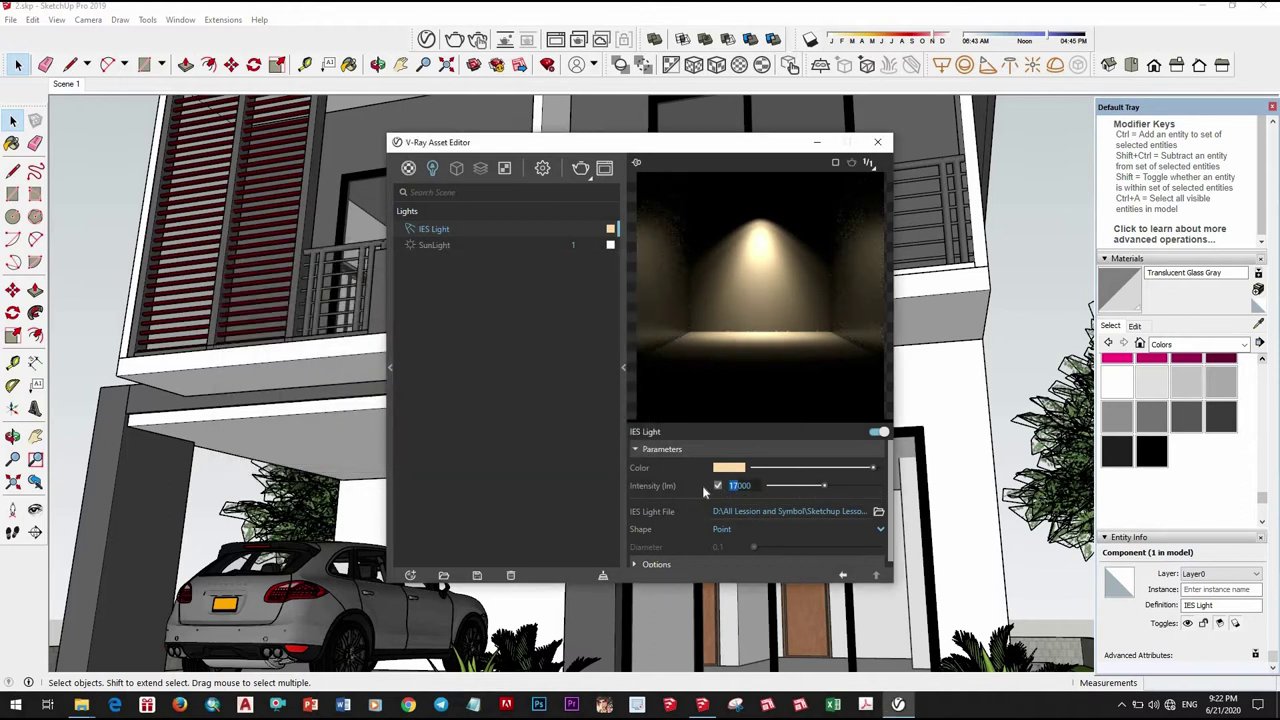
{"action": "type", "text": "0"}
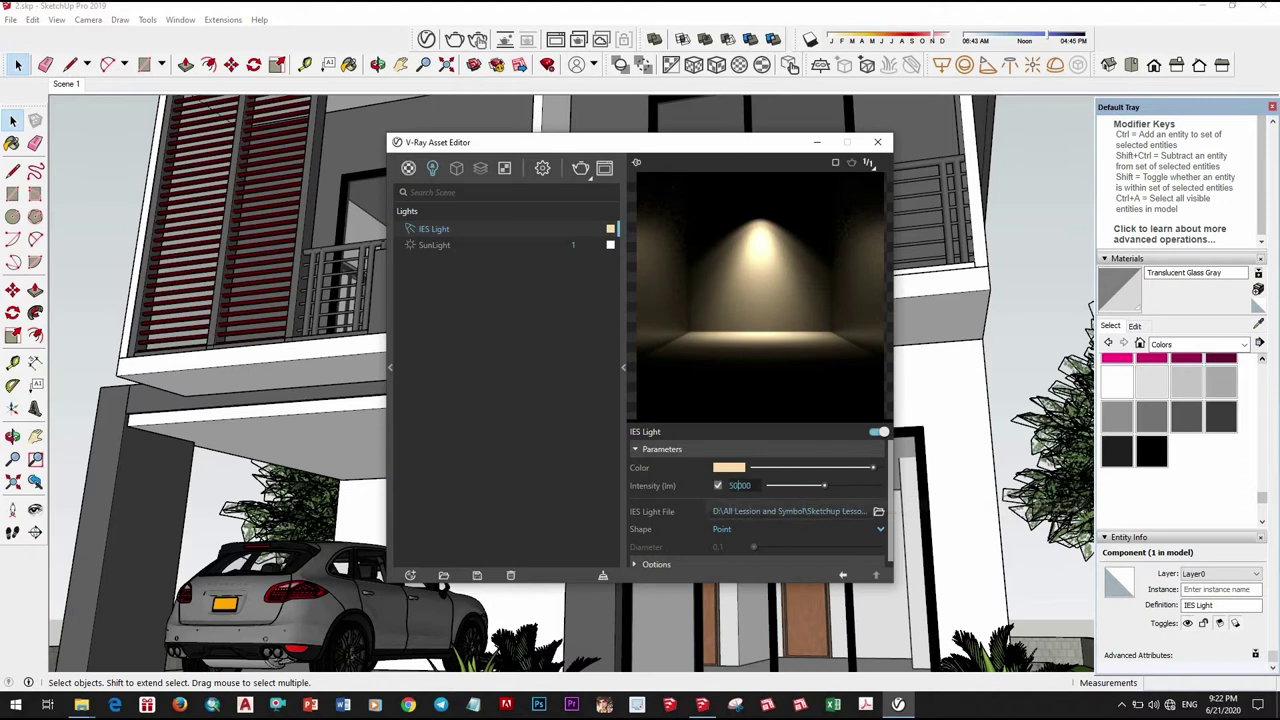
{"action": "key", "text": "Return"}
{"action": "left_click_drag", "start_coordinate": [676, 148], "coordinate": [588, 148]}
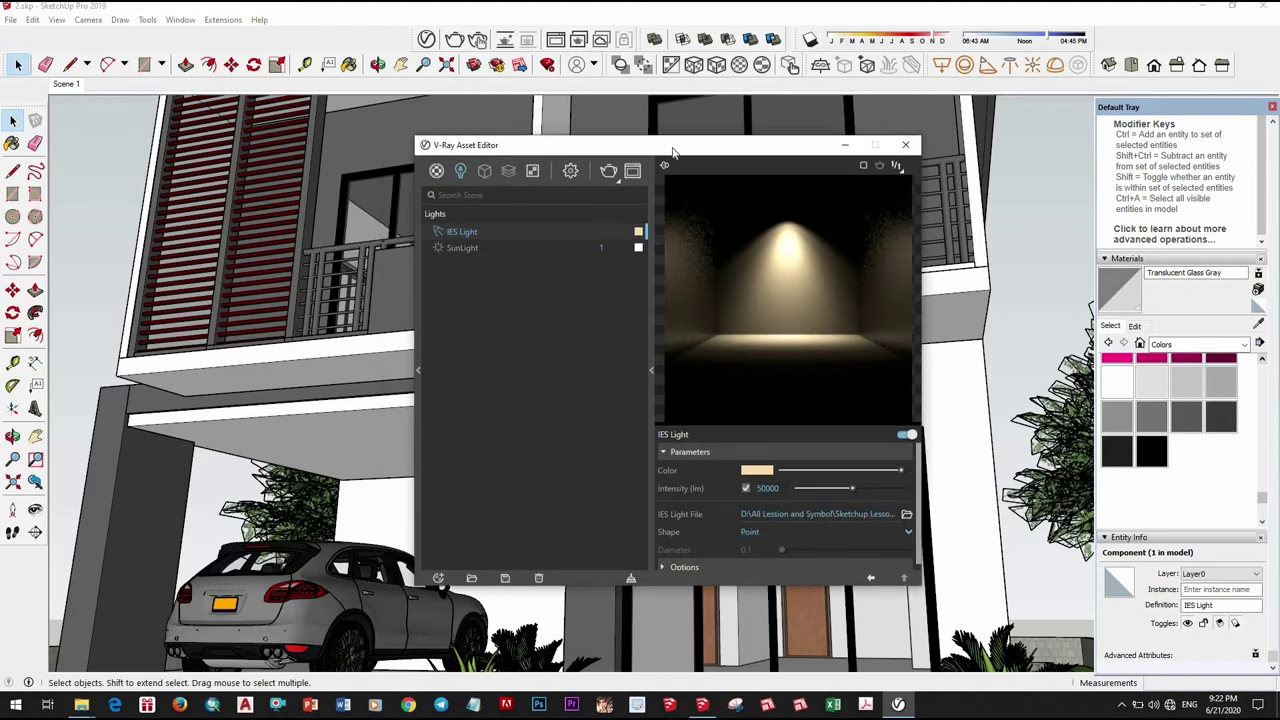
{"action": "left_click", "coordinate": [790, 142]}
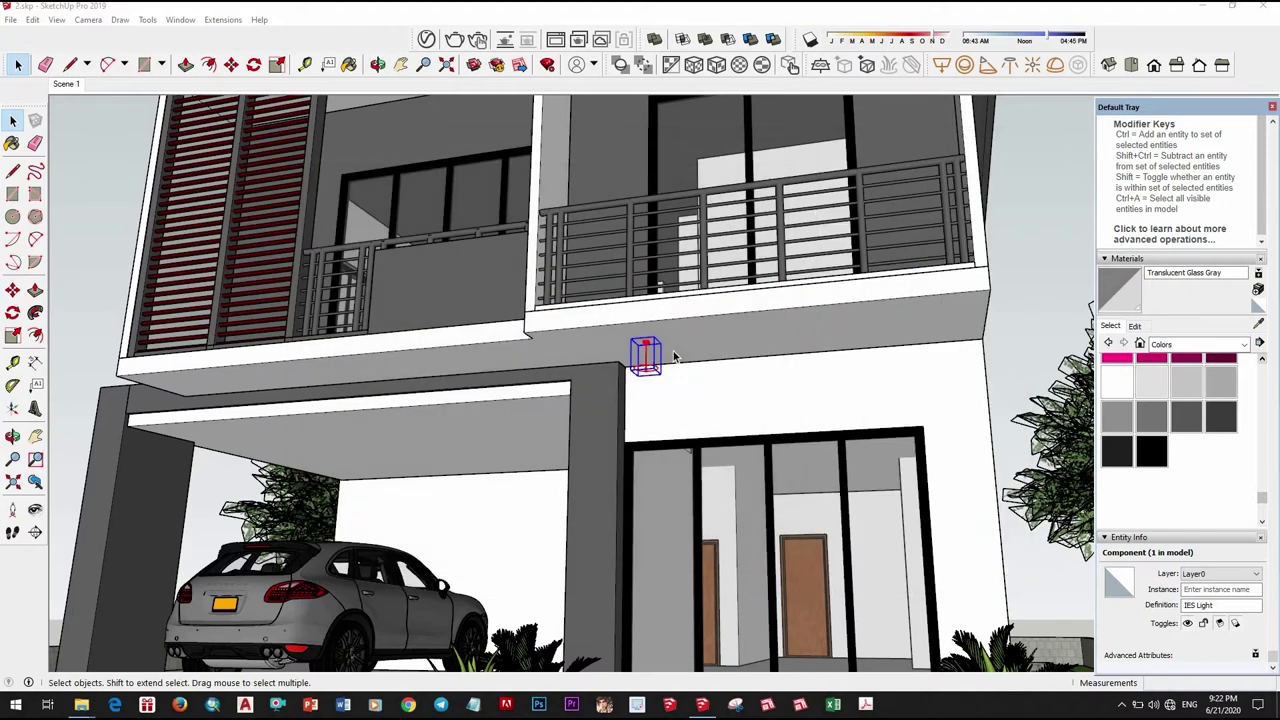
Copy the IES light further along the porch ceiling.
{"action": "scroll", "coordinate": [675, 356], "scroll_direction": "up", "scroll_amount": 1}
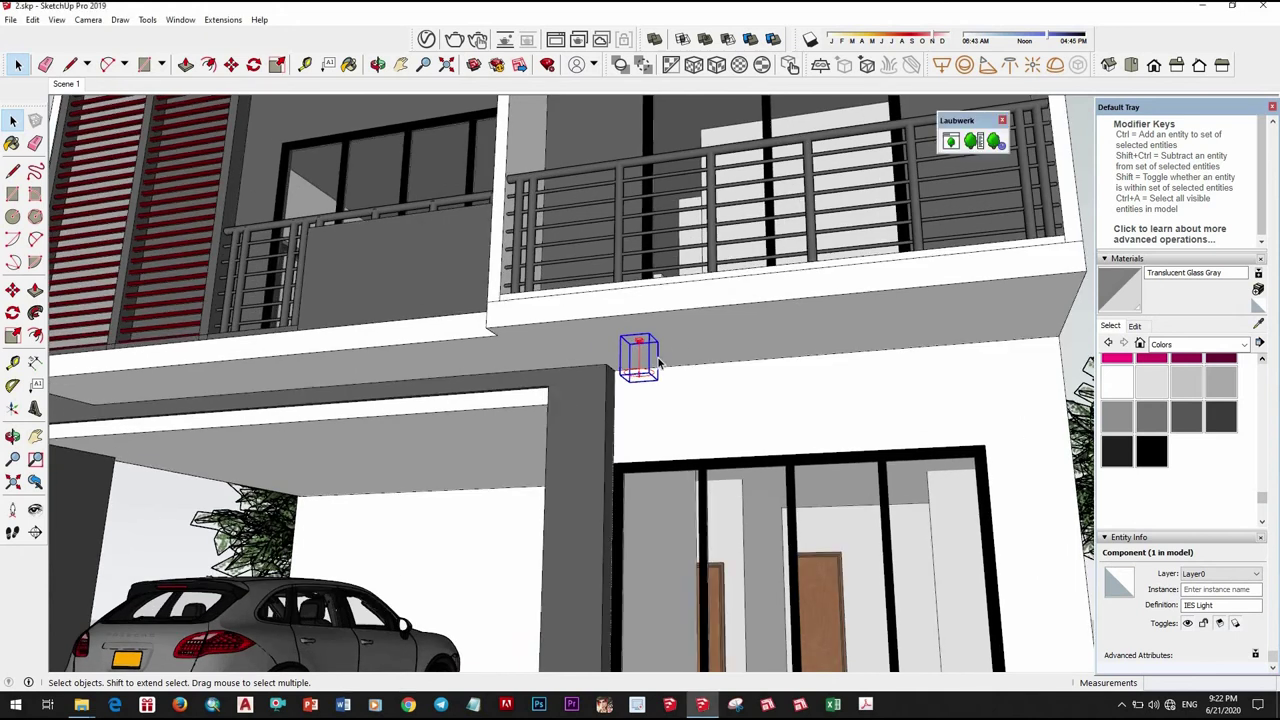
{"action": "key", "text": "m"}
{"action": "left_click", "coordinate": [647, 353]}
{"action": "key", "text": "ctrl"}
{"action": "middle_click_drag", "start_coordinate": [730, 336], "coordinate": [758, 381]}
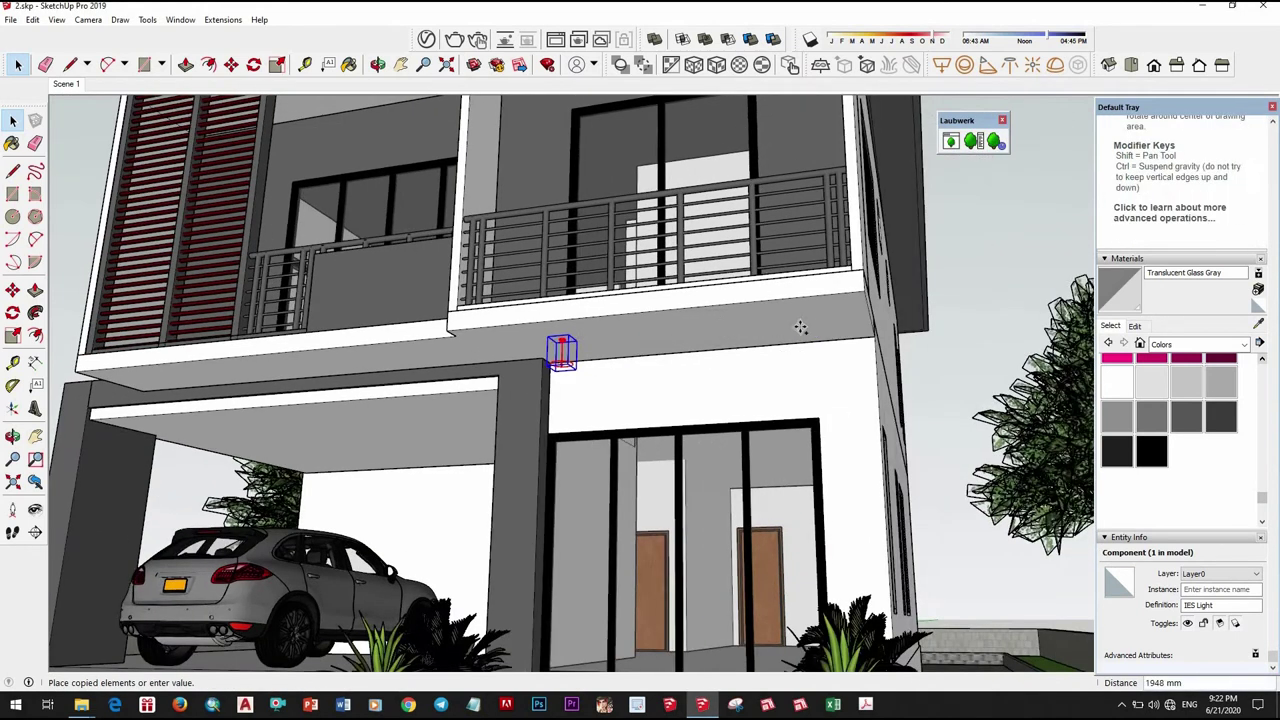
{"action": "left_click", "coordinate": [758, 381]}
{"action": "key", "text": "space"}
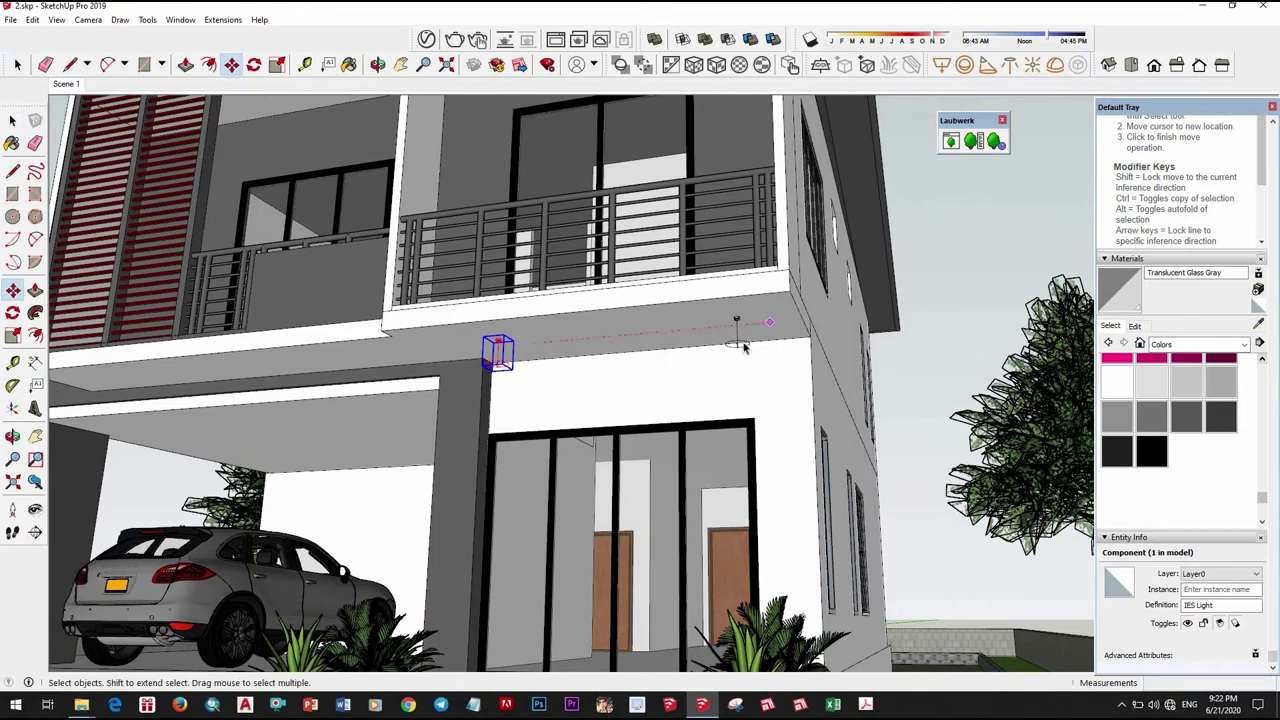
Copy both porch lights up onto the upper balcony ceiling.
{"action": "left_click", "coordinate": [498, 350], "text": "shift"}
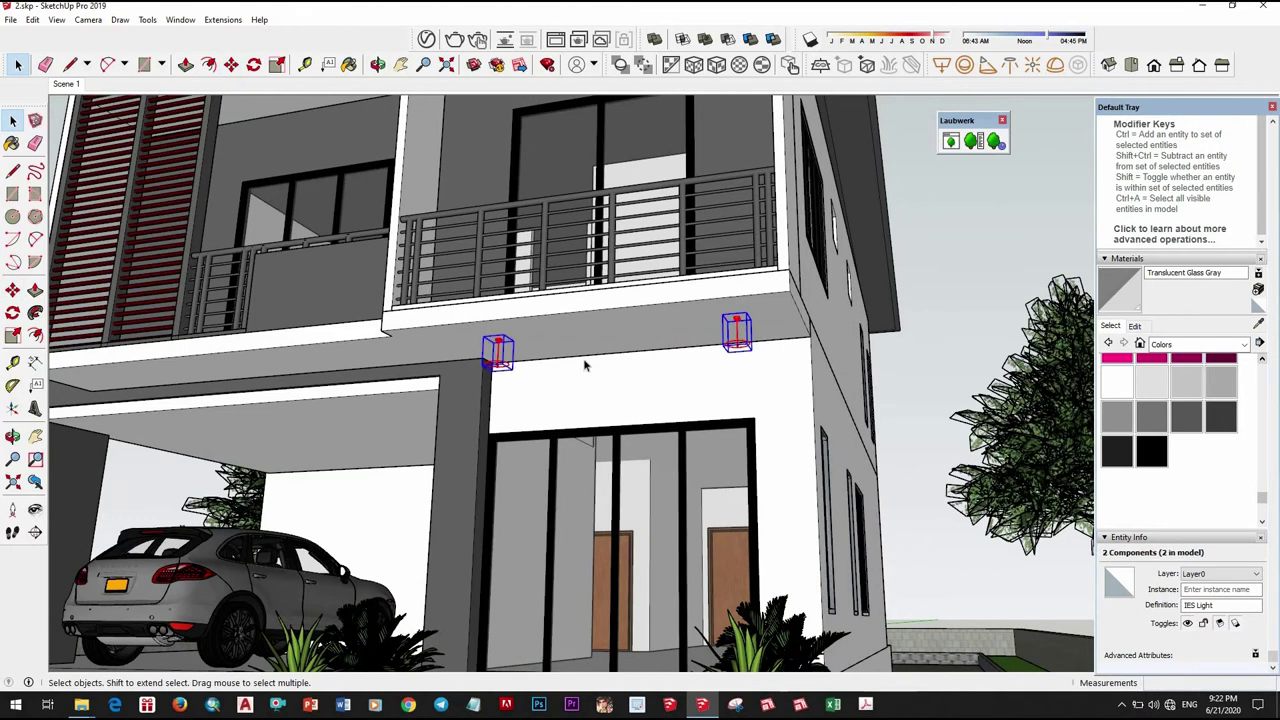
{"action": "key", "text": "m"}
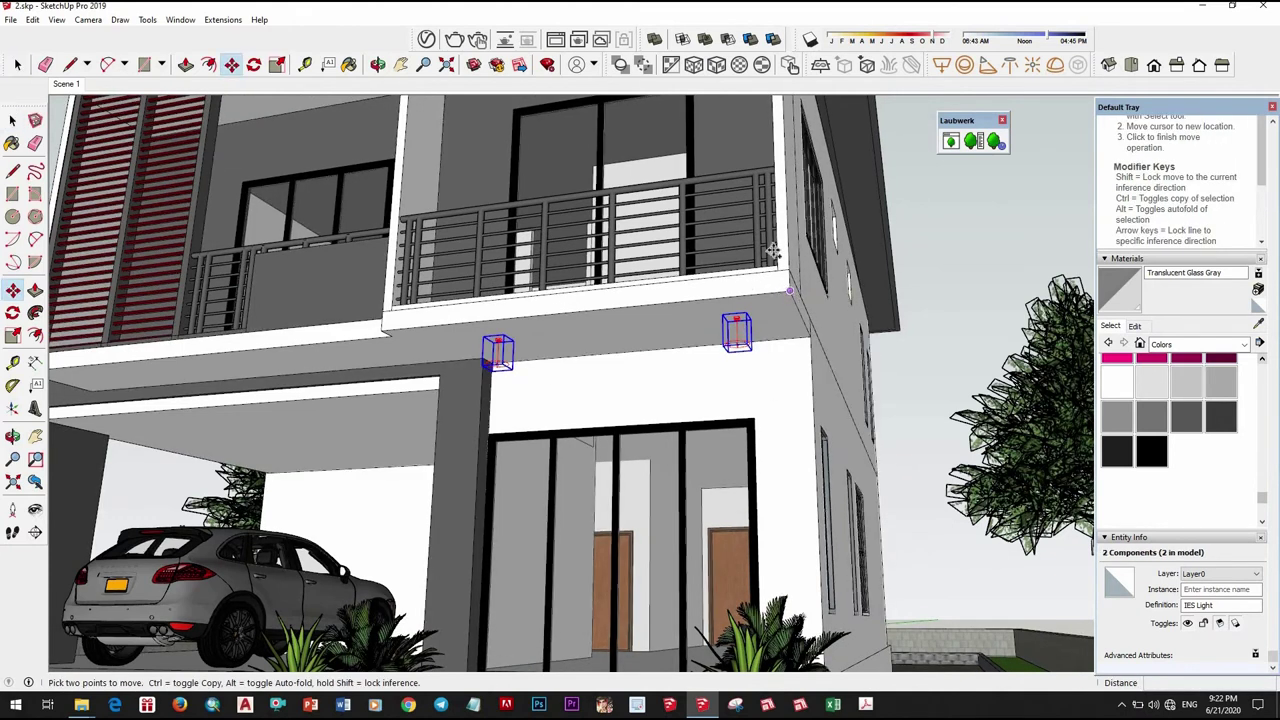
{"action": "key", "text": "ctrl"}
{"action": "left_click", "coordinate": [773, 249]}
{"action": "mouse_move", "coordinate": [773, 249]}
{"action": "middle_mouse_down"}
{"action": "mouse_move", "coordinate": [765, 277]}
{"action": "mouse_move", "coordinate": [743, 135]}
{"action": "middle_mouse_up"}
{"action": "scroll", "coordinate": [765, 277], "scroll_direction": "down", "scroll_amount": 3}
{"action": "scroll", "coordinate": [737, 133], "scroll_direction": "up", "scroll_amount": 4}
{"action": "left_click", "coordinate": [737, 133]}
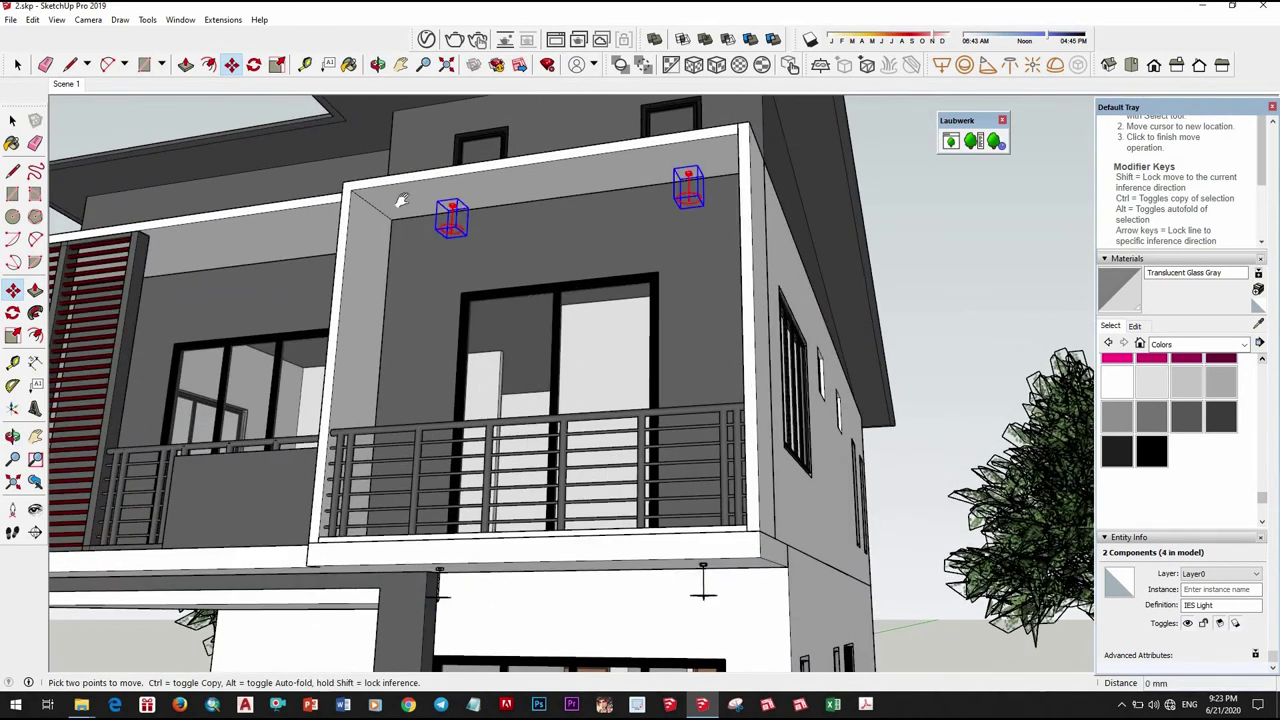
Place another pair of light copies on the louvred left balcony ceiling, then view the house frontally.
{"action": "middle_click_drag", "start_coordinate": [740, 137], "coordinate": [800, 268]}
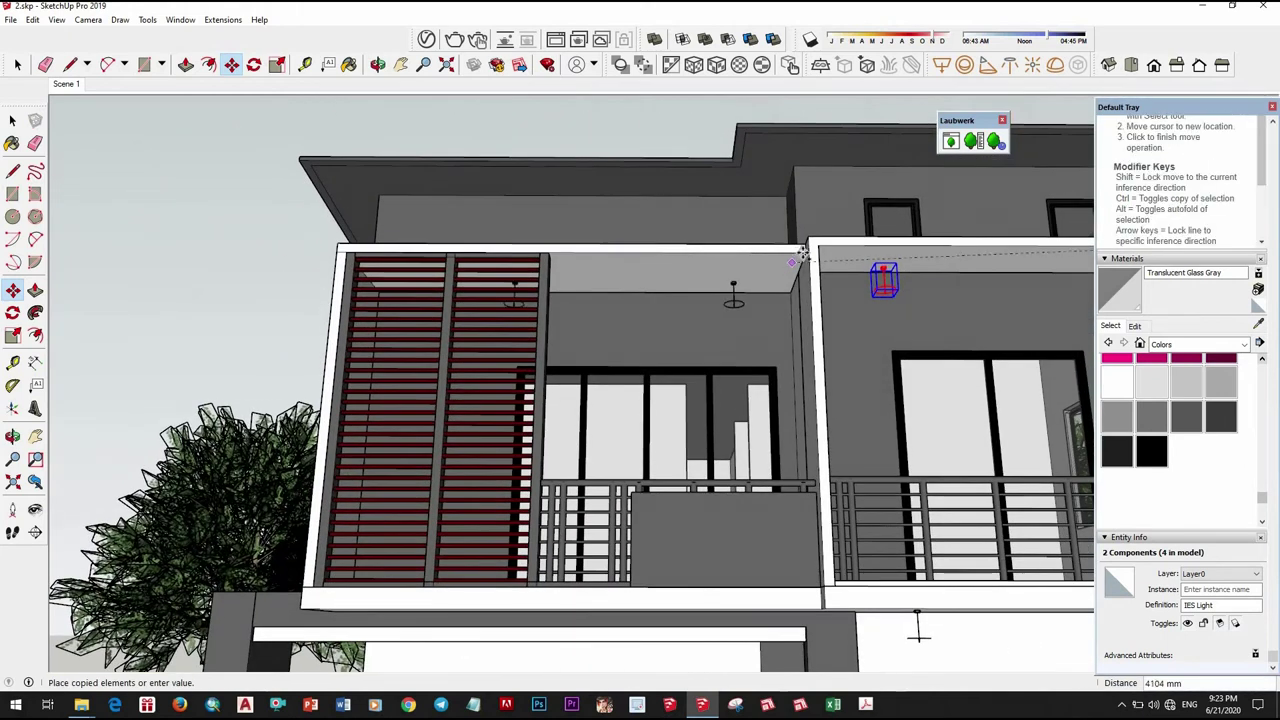
{"action": "scroll", "coordinate": [800, 268], "scroll_direction": "up", "scroll_amount": 3}
{"action": "left_click", "coordinate": [800, 268]}
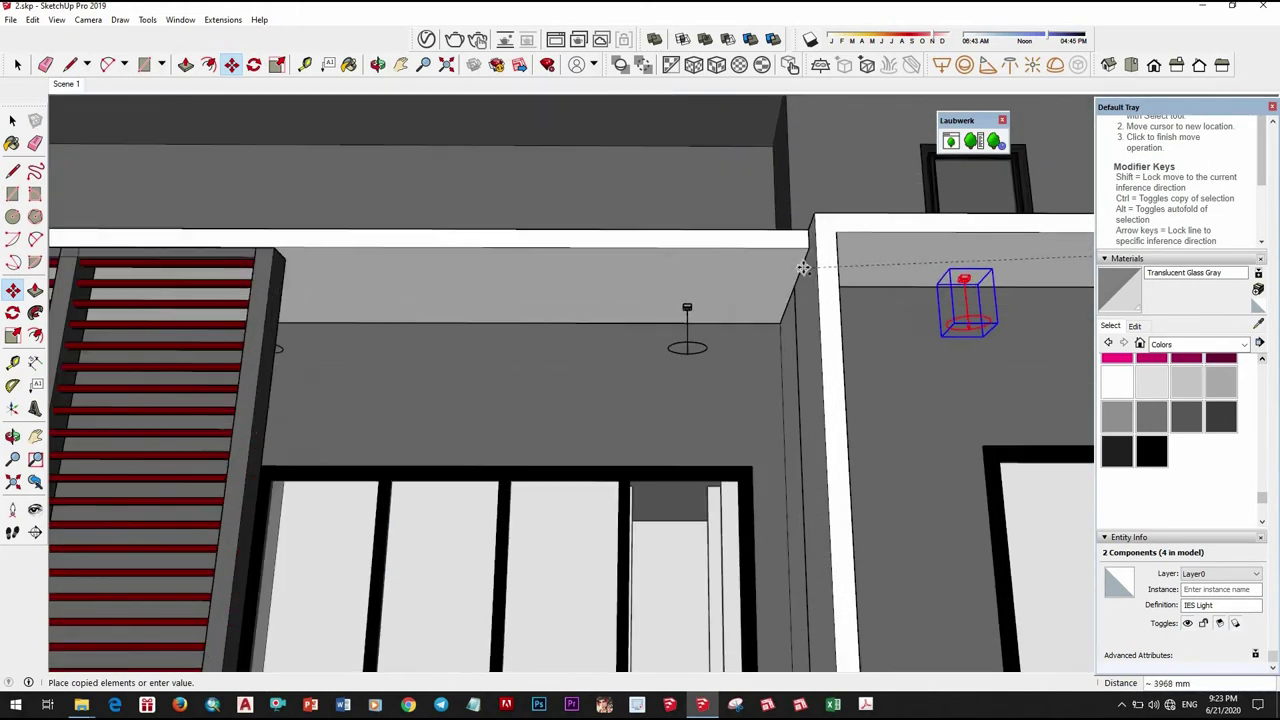
{"action": "mouse_move", "coordinate": [651, 286]}
{"action": "middle_mouse_down"}
{"action": "mouse_move", "coordinate": [667, 307]}
{"action": "mouse_move", "coordinate": [607, 305]}
{"action": "mouse_move", "coordinate": [674, 363]}
{"action": "mouse_move", "coordinate": [646, 363]}
{"action": "mouse_move", "coordinate": [648, 345]}
{"action": "mouse_move", "coordinate": [697, 372]}
{"action": "mouse_move", "coordinate": [676, 452]}
{"action": "mouse_move", "coordinate": [640, 462]}
{"action": "mouse_move", "coordinate": [400, 330]}
{"action": "middle_mouse_up"}
{"action": "scroll", "coordinate": [667, 307], "scroll_direction": "down", "scroll_amount": 5}
{"action": "scroll", "coordinate": [631, 470], "scroll_direction": "down", "scroll_amount": 2}
{"action": "key", "text": "space"}
{"action": "scroll", "coordinate": [631, 470], "scroll_direction": "down", "scroll_amount": 2}
{"action": "mouse_move", "coordinate": [330, 300]}
{"action": "middle_mouse_down"}
{"action": "mouse_move", "coordinate": [315, 293]}
{"action": "mouse_move", "coordinate": [351, 307]}
{"action": "mouse_move", "coordinate": [418, 201]}
{"action": "middle_mouse_up"}
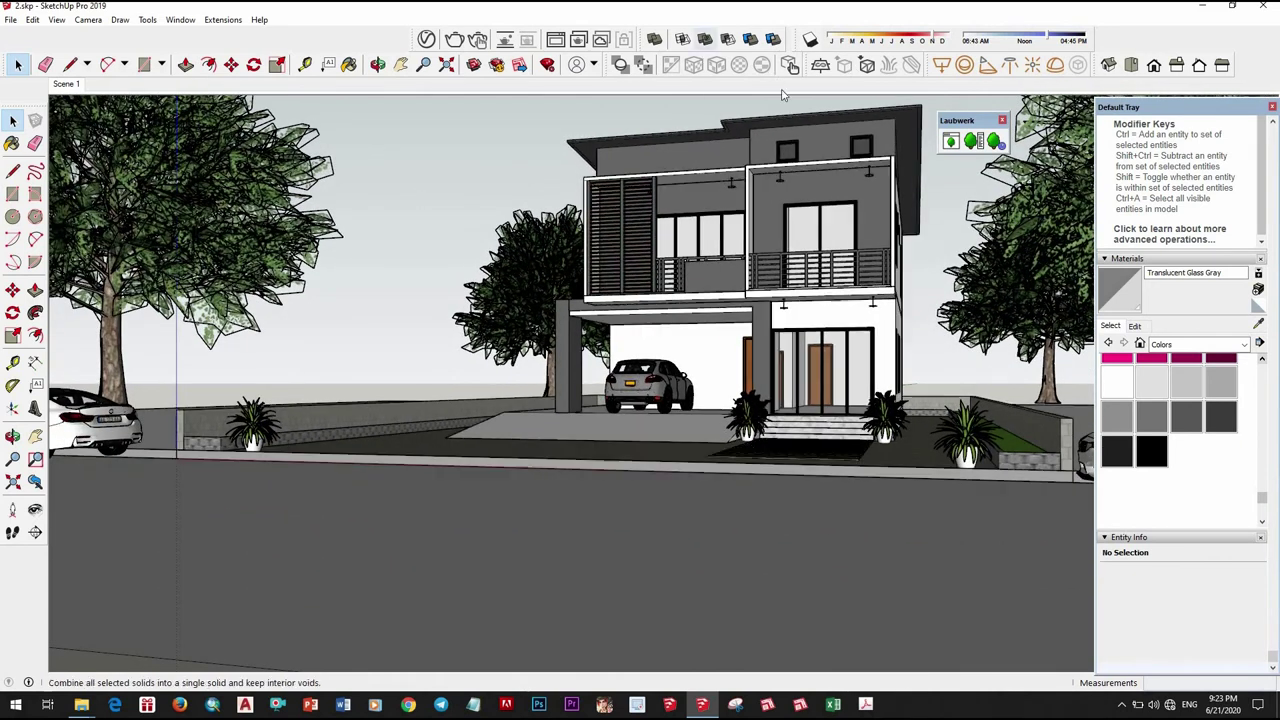
Set the V-Ray Render Output image width to 1400, giving 1400 × 788.
{"action": "left_click", "coordinate": [426, 39]}
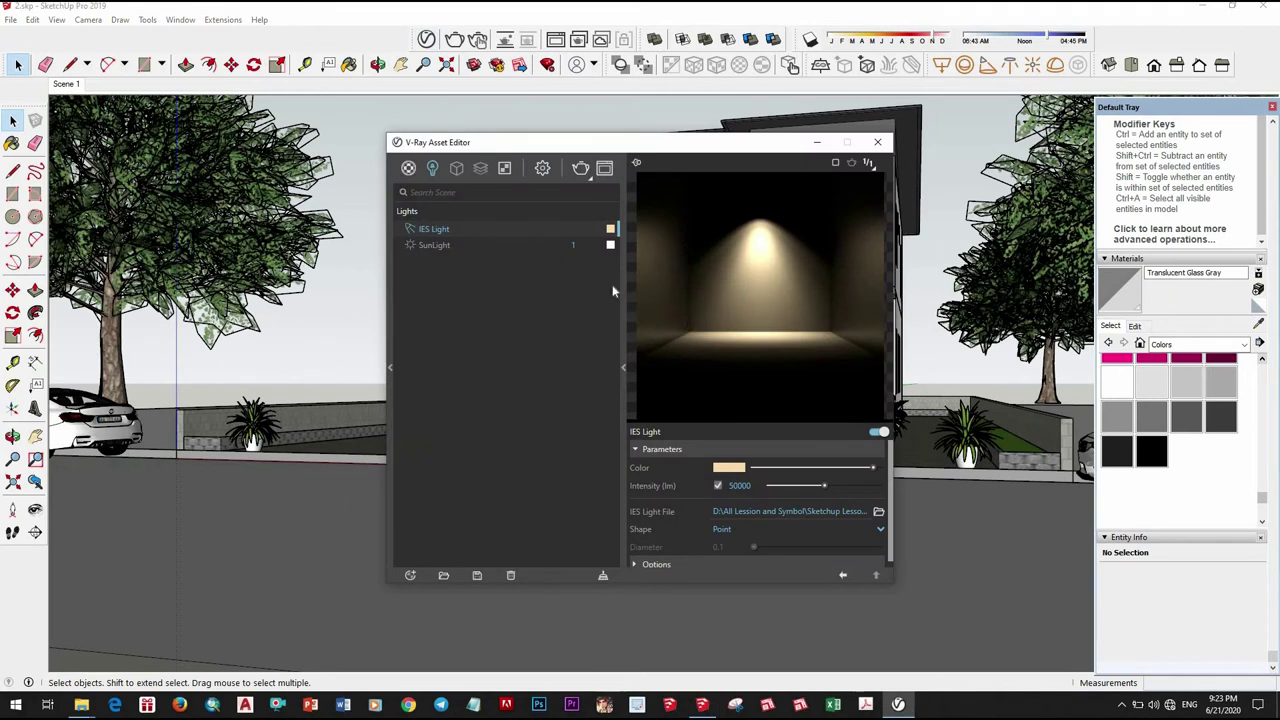
{"action": "left_click", "coordinate": [542, 170]}
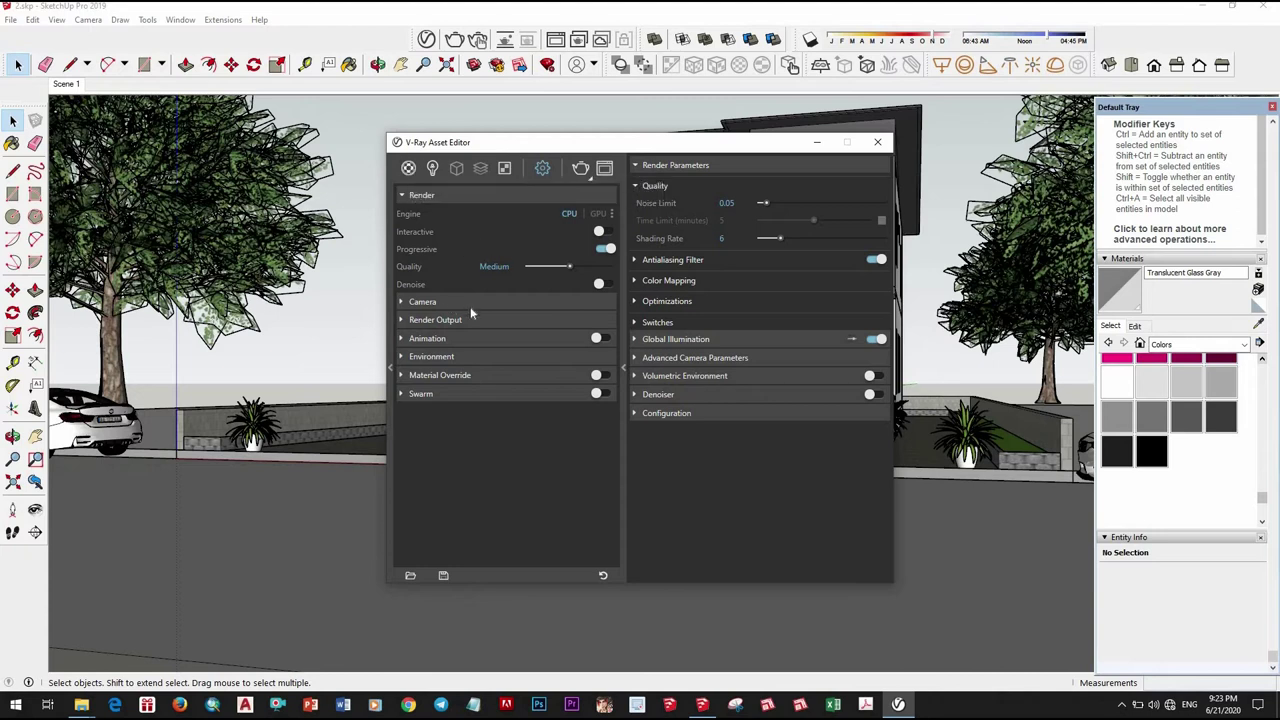
{"action": "left_click", "coordinate": [495, 318]}
{"action": "double_click", "coordinate": [486, 356]}
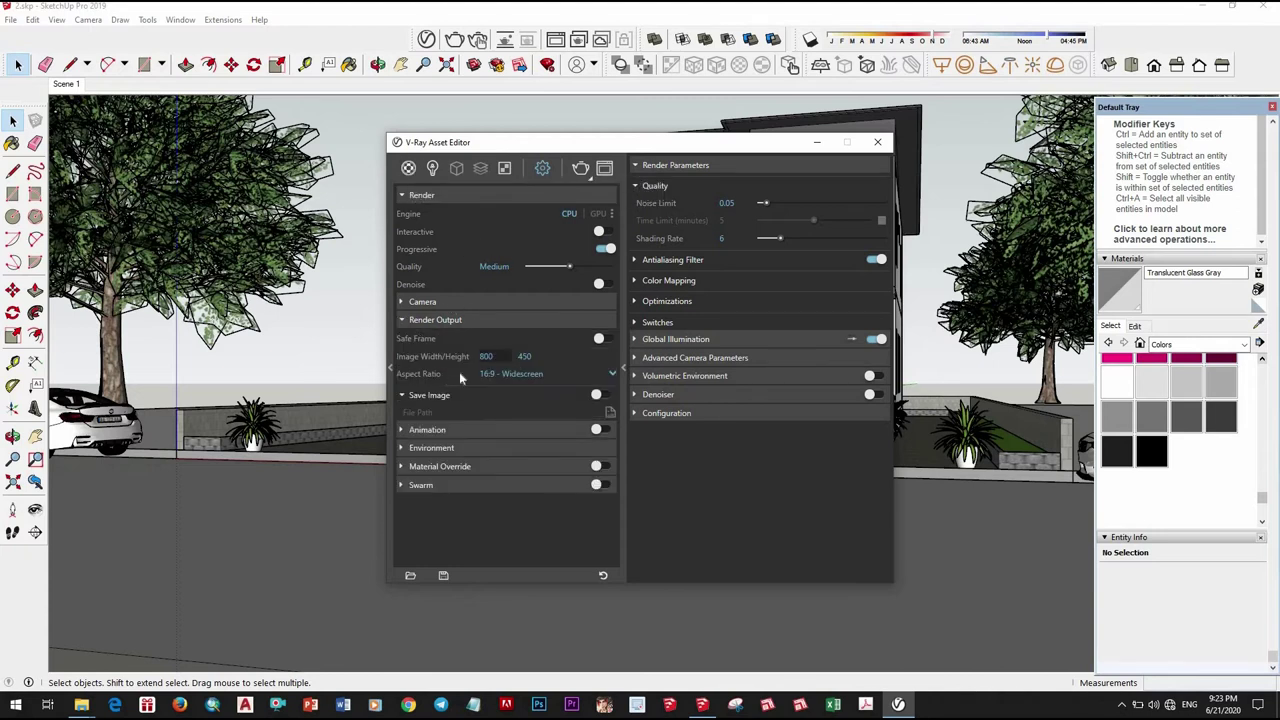
{"action": "type", "text": "1400"}
{"action": "key", "text": "Return"}
Move the Asset Editor aside and place a V-Ray Dome Light in front of the house.
{"action": "left_click", "coordinate": [432, 168]}
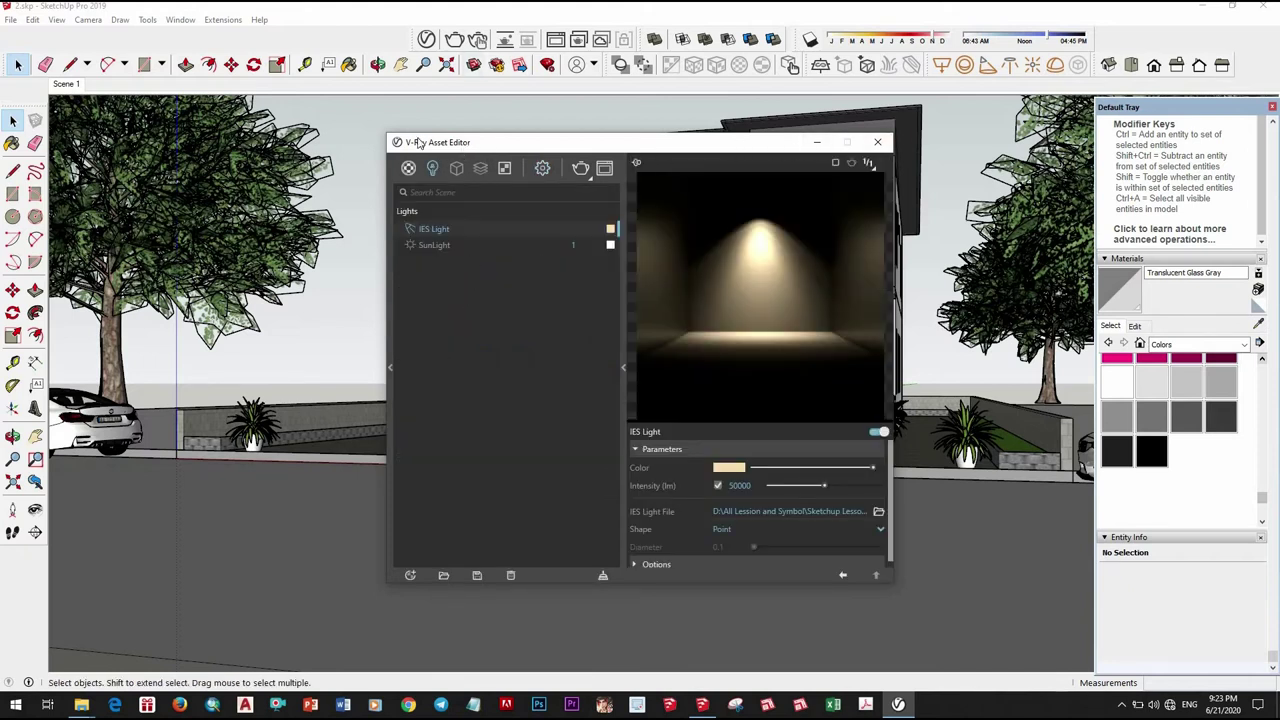
{"action": "mouse_move", "coordinate": [418, 143]}
{"action": "left_mouse_down"}
{"action": "mouse_move", "coordinate": [80, 126]}
{"action": "mouse_move", "coordinate": [161, 124]}
{"action": "left_mouse_up"}
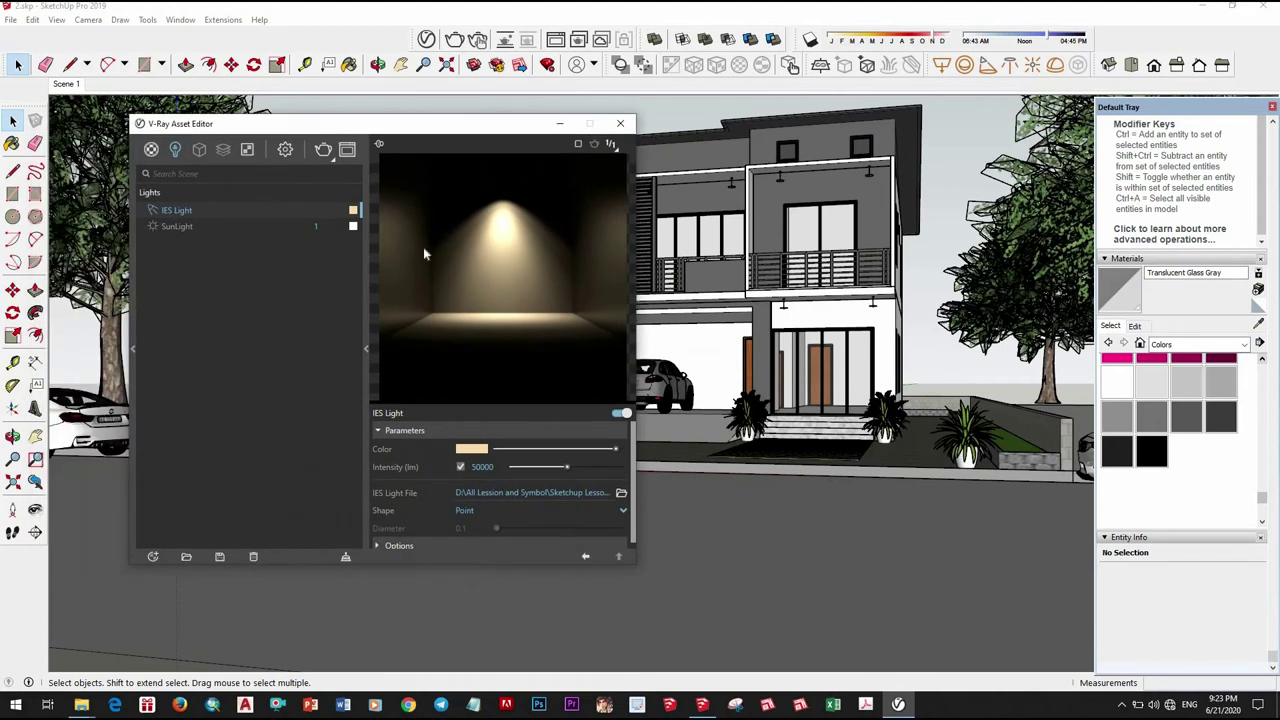
{"action": "left_click", "coordinate": [1052, 66]}
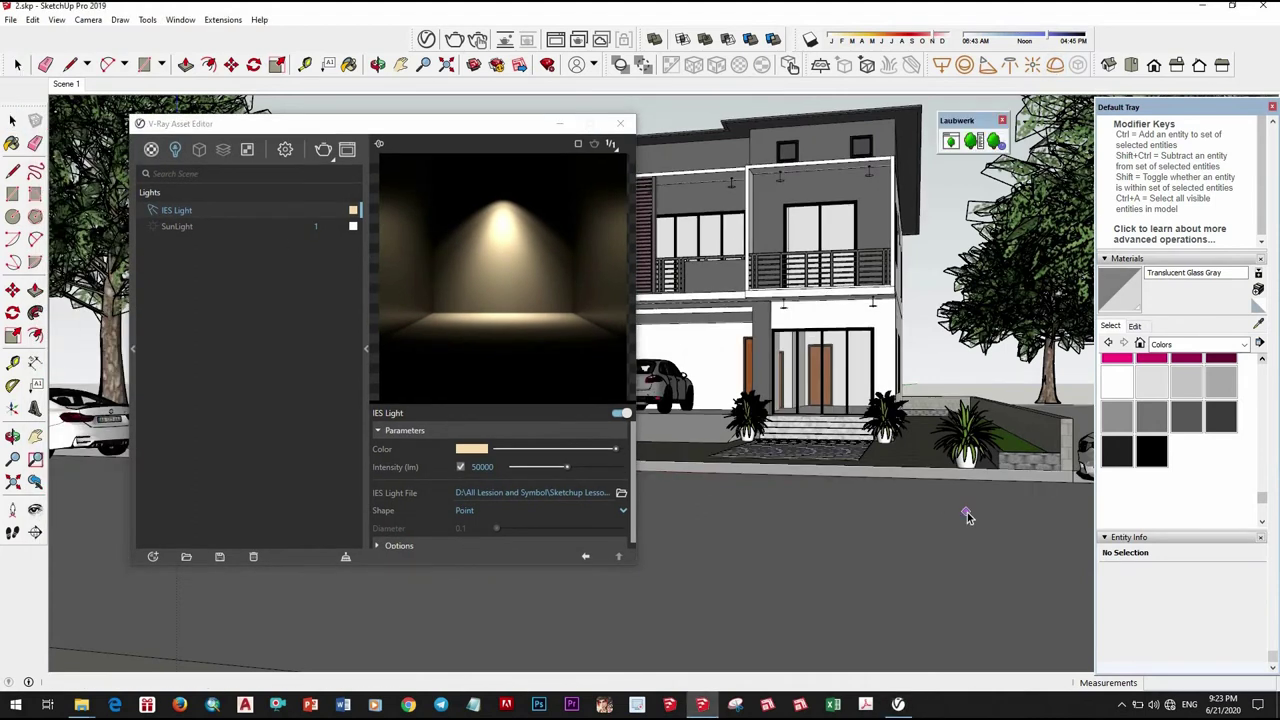
{"action": "left_click", "coordinate": [966, 512]}
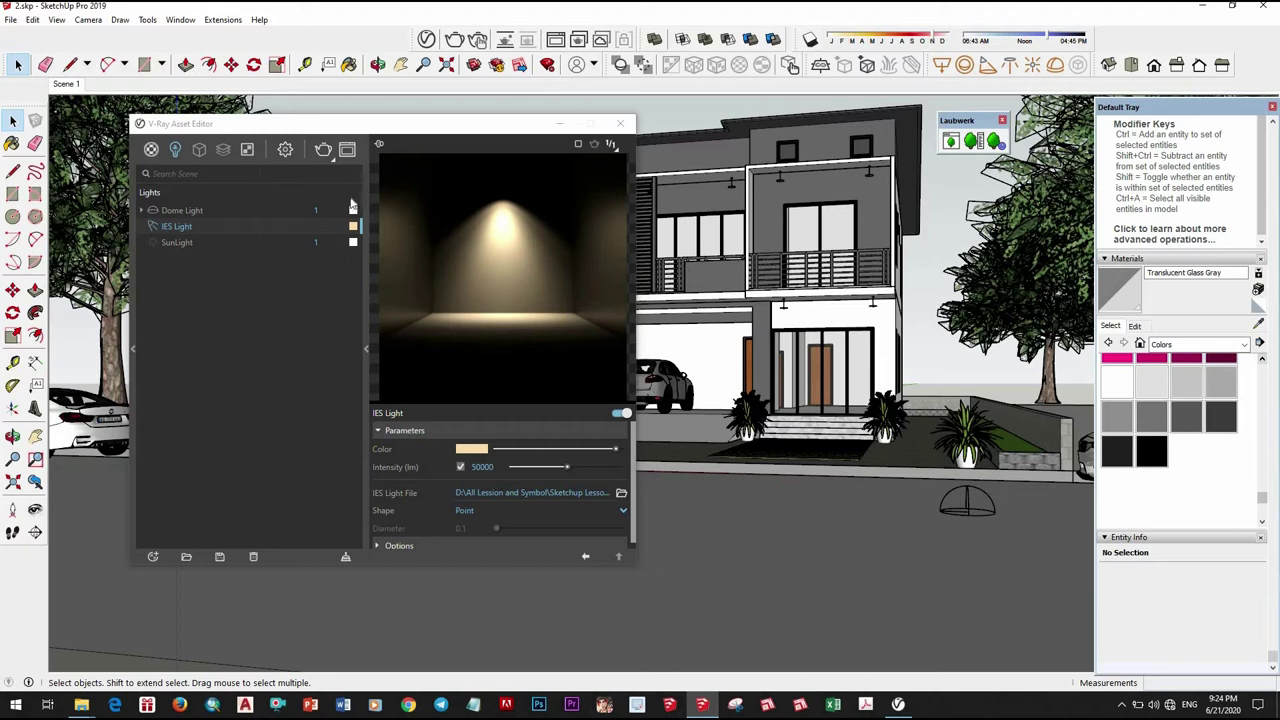
Set the Dome Light's texture map type to an image Bitmap.
{"action": "left_click", "coordinate": [190, 211]}
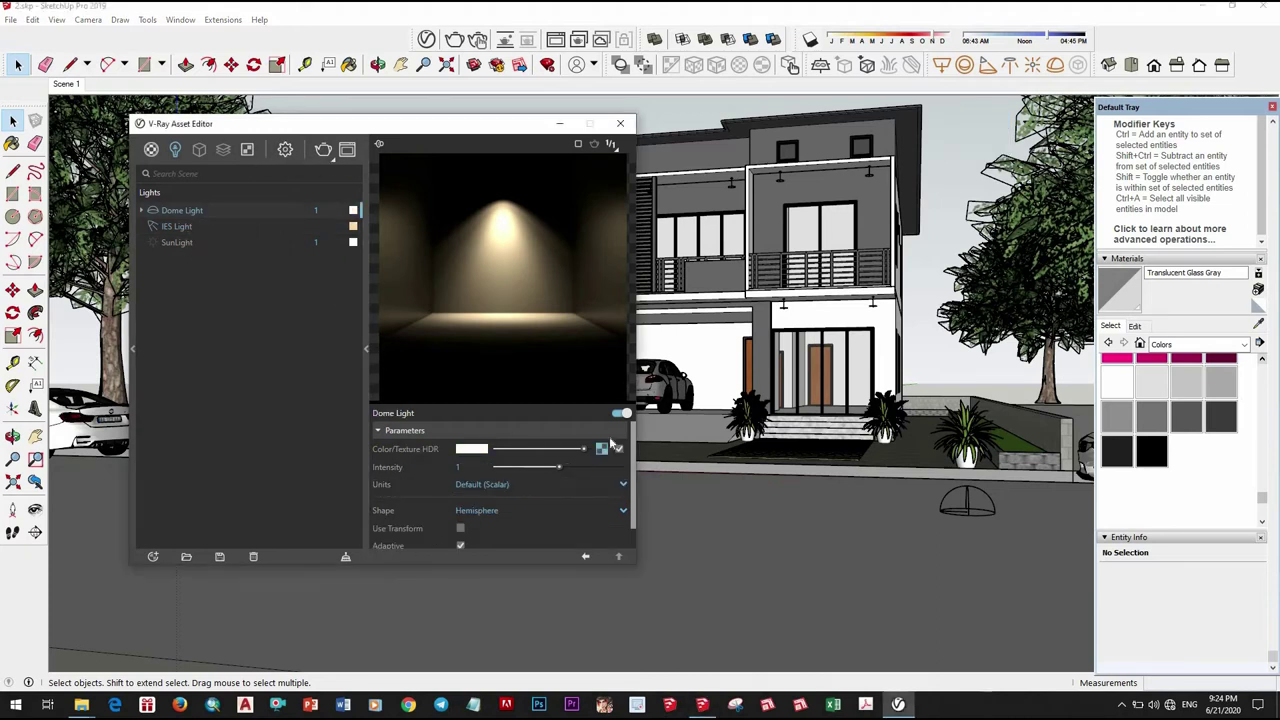
{"action": "left_click", "coordinate": [601, 449]}
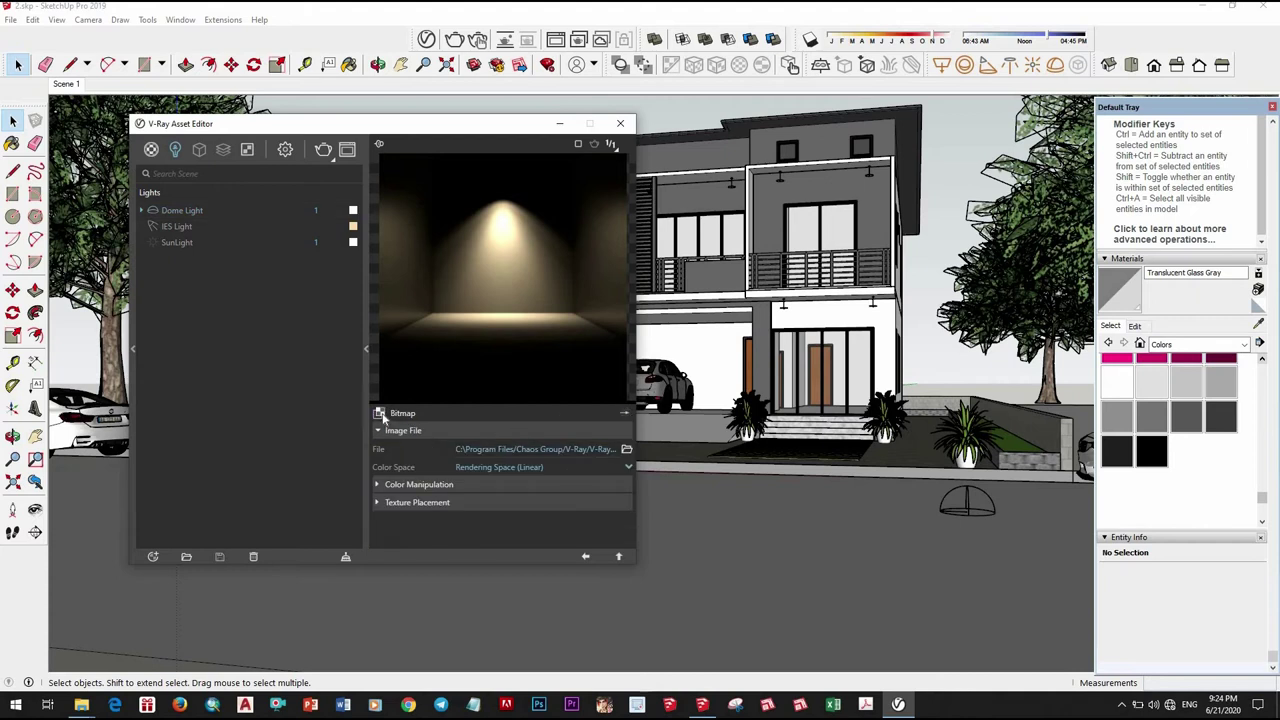
{"action": "left_click", "coordinate": [381, 414]}
{"action": "left_click", "coordinate": [418, 155]}
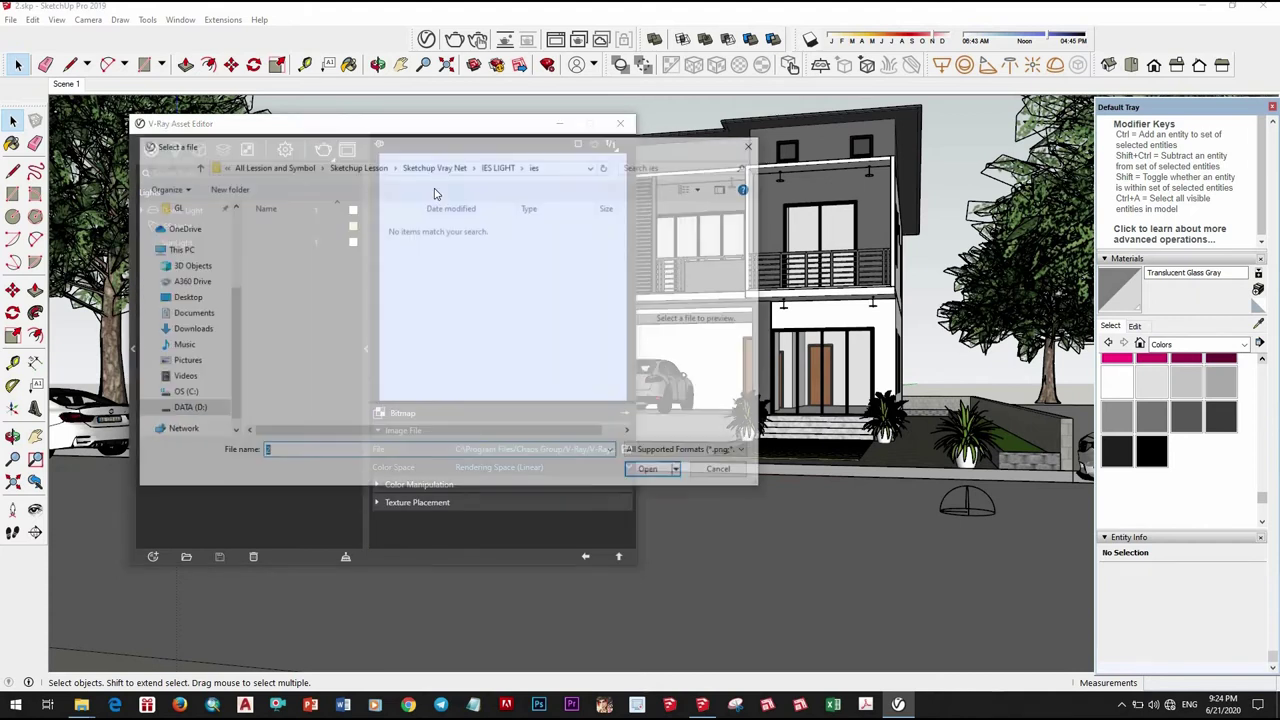
Load an image from D:\...\villa 2\map as the dome texture.
{"action": "left_click", "coordinate": [186, 407]}
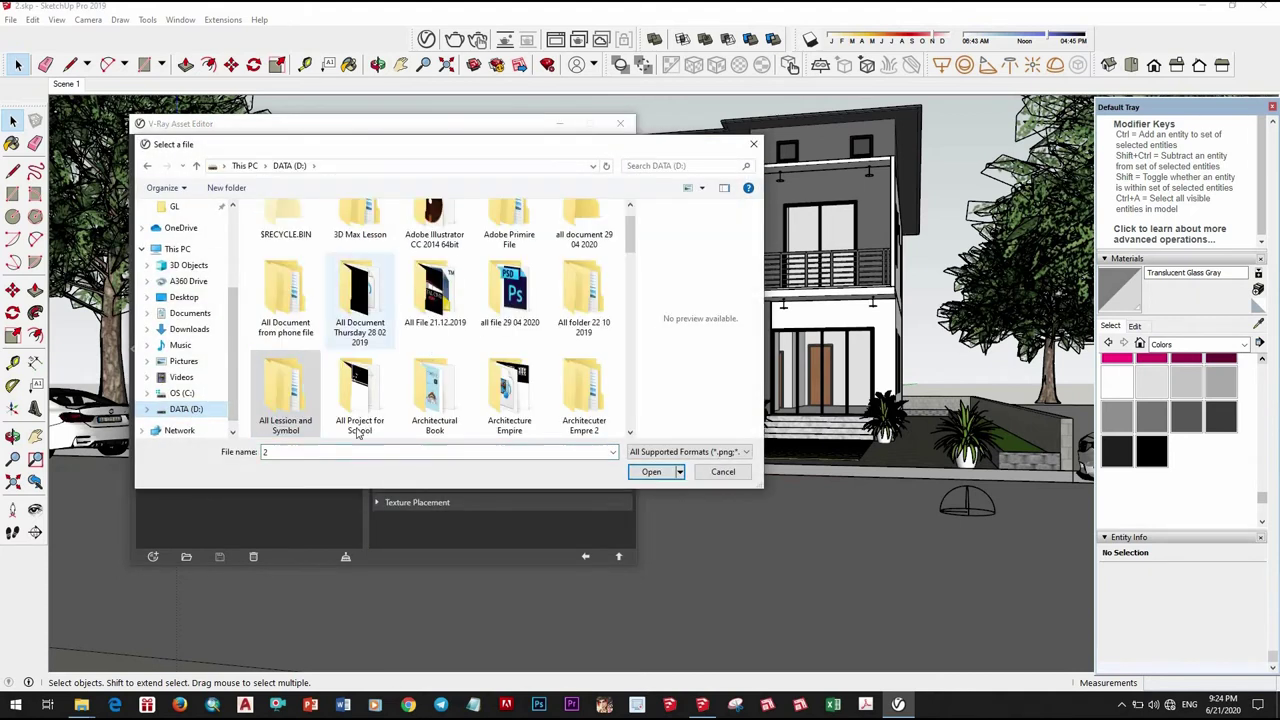
{"action": "double_click", "coordinate": [285, 395]}
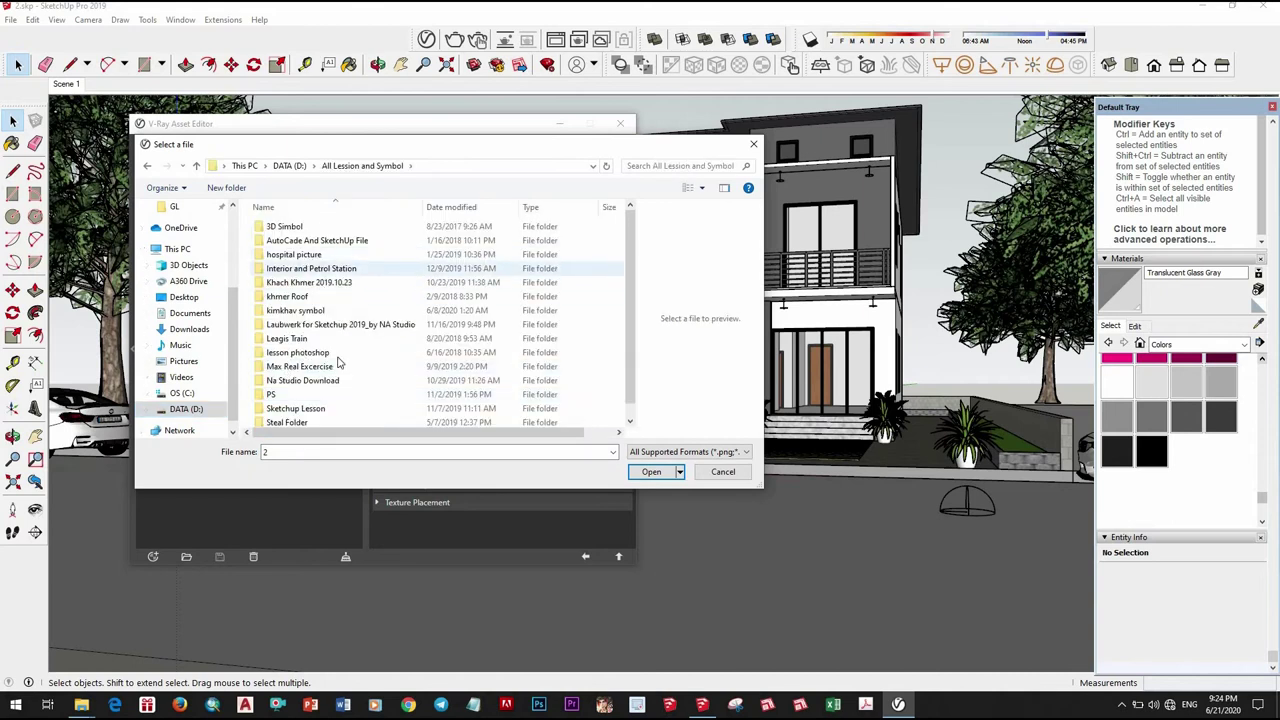
{"action": "scroll", "coordinate": [310, 395], "scroll_direction": "down", "scroll_amount": 1}
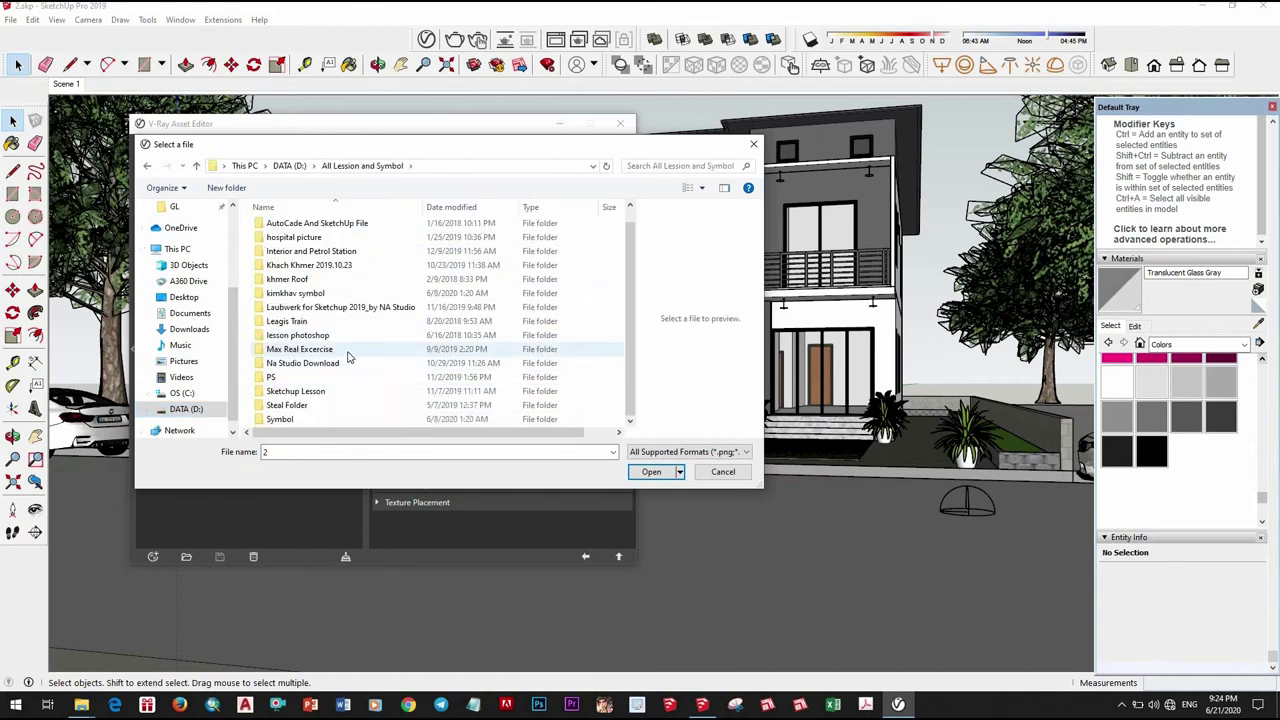
{"action": "double_click", "coordinate": [300, 391]}
{"action": "double_click", "coordinate": [300, 280]}
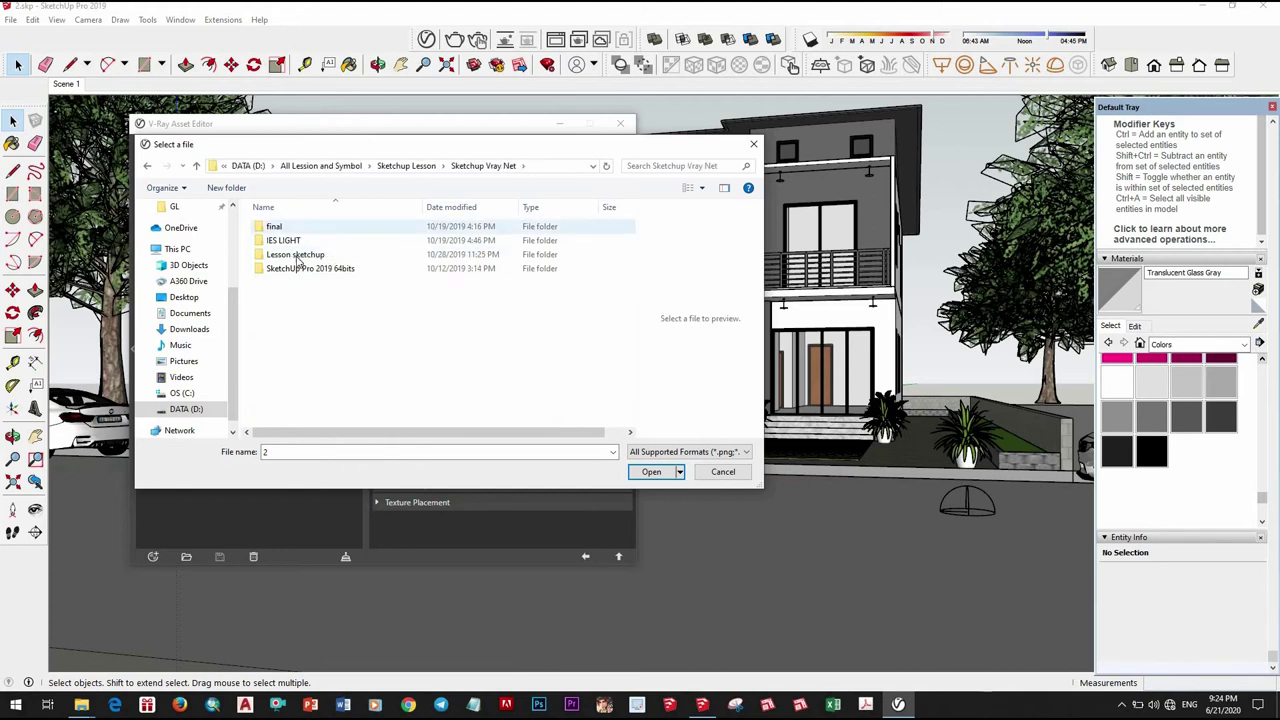
{"action": "double_click", "coordinate": [295, 255]}
{"action": "double_click", "coordinate": [290, 324]}
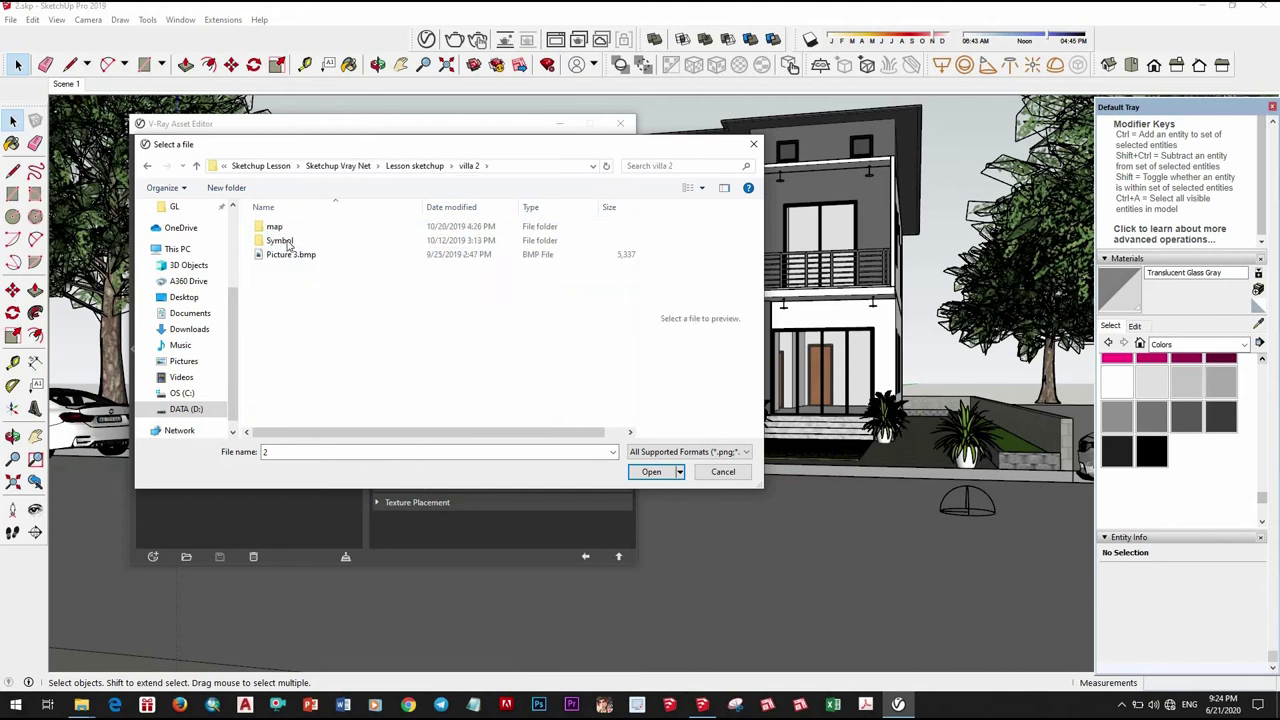
{"action": "left_click", "coordinate": [286, 242]}
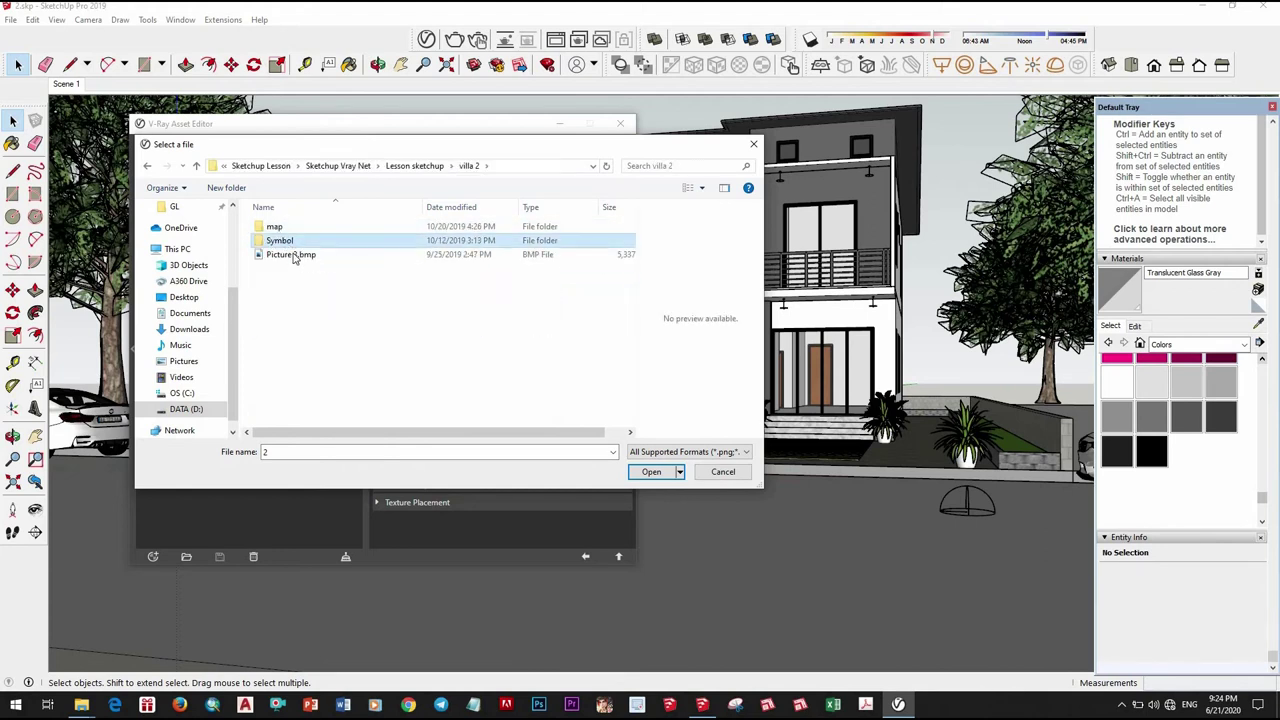
{"action": "key", "text": "Return"}
{"action": "key", "text": "BackSpace"}
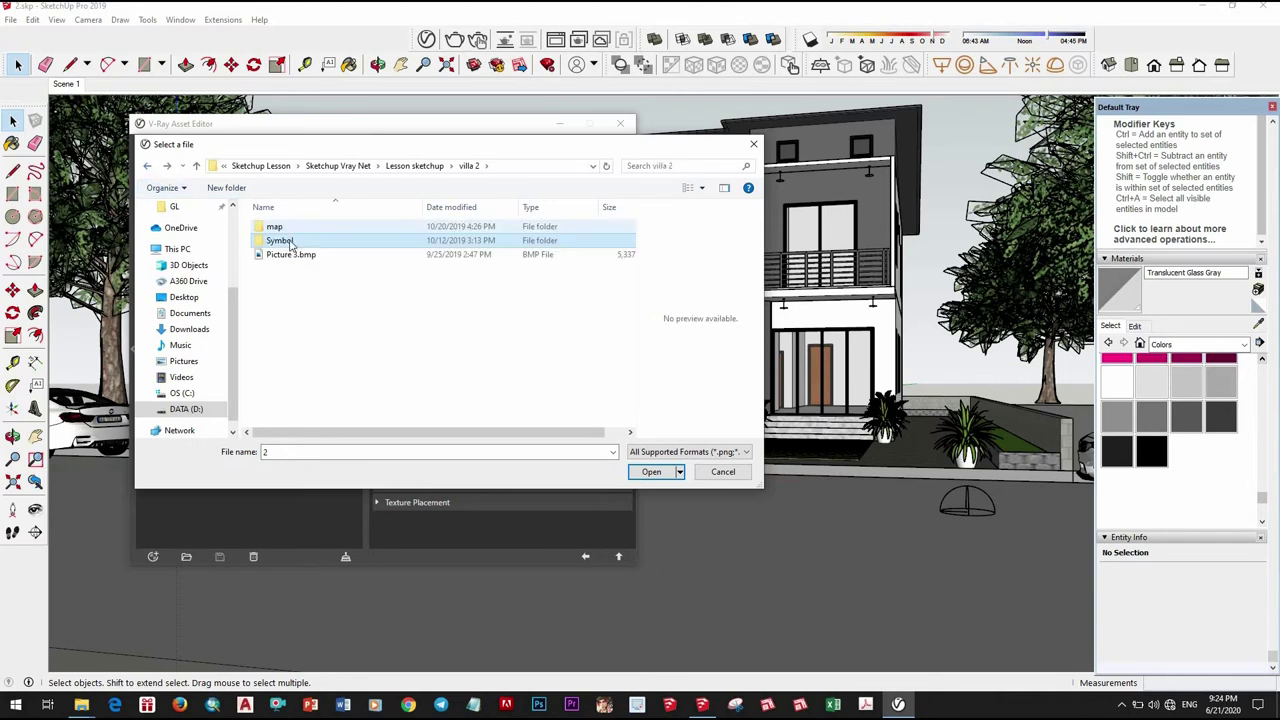
{"action": "double_click", "coordinate": [285, 227]}
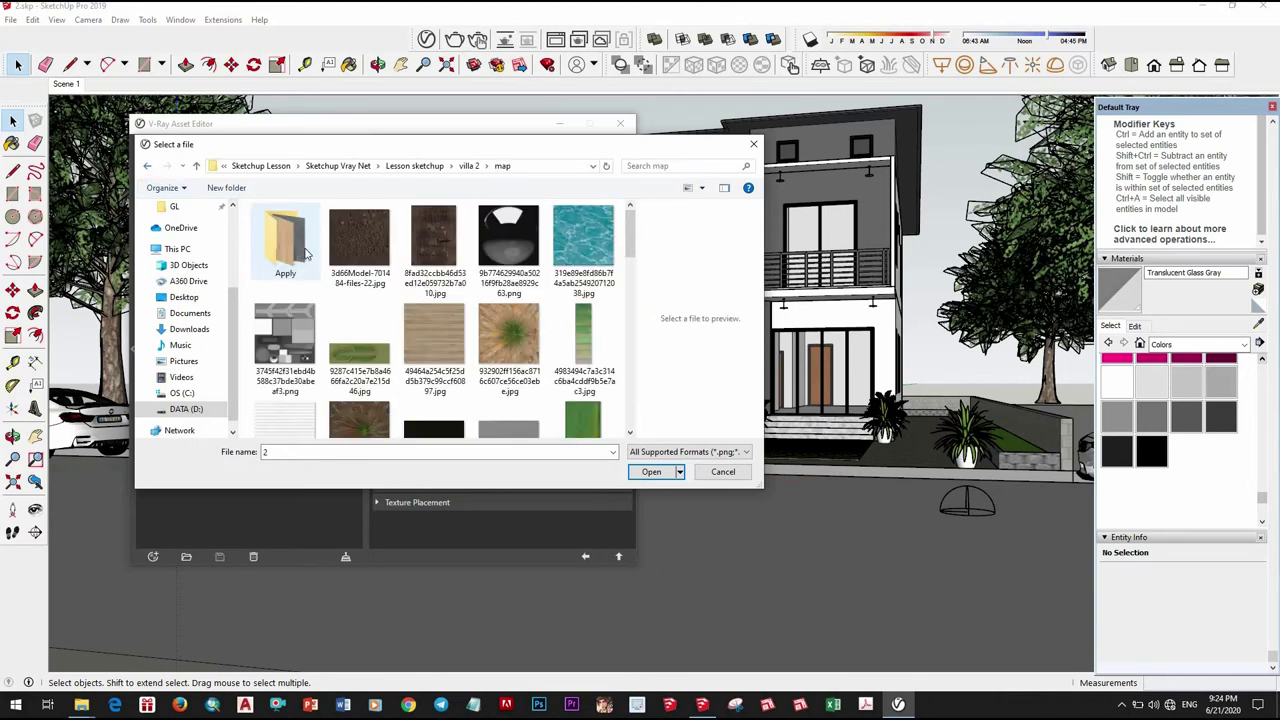
{"action": "double_click", "coordinate": [426, 320]}
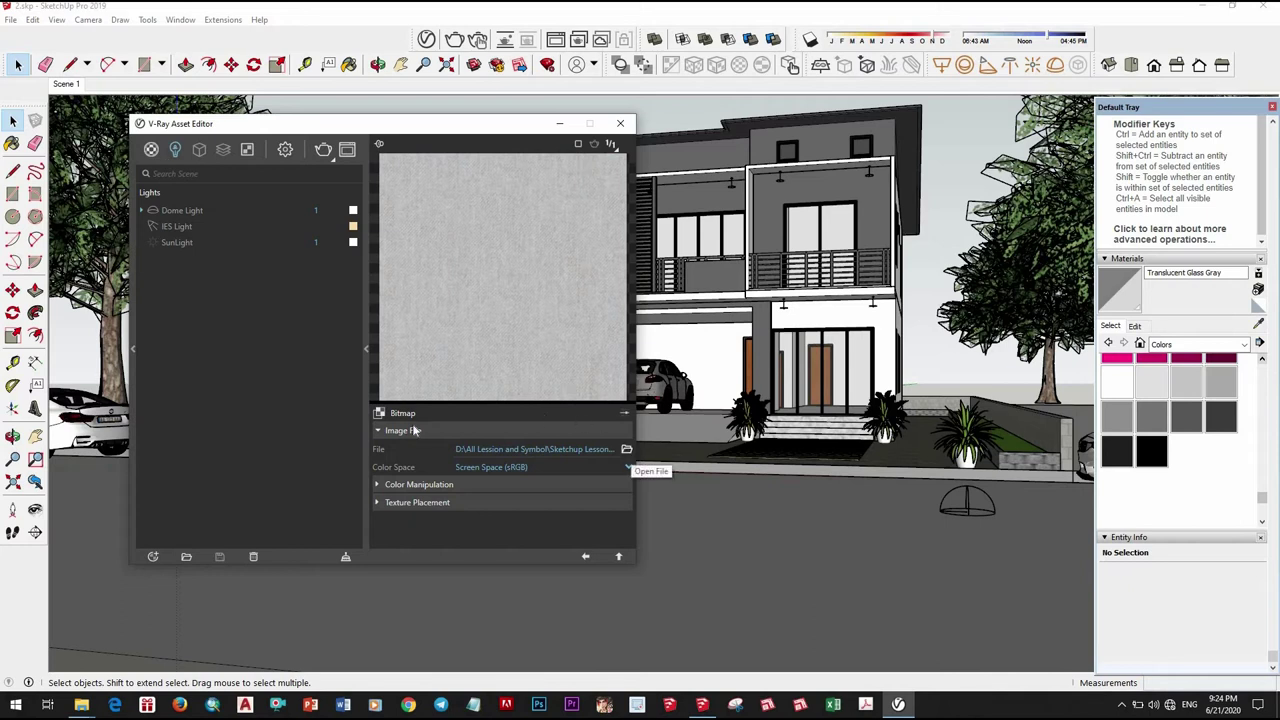
Keep Bitmap type and swap in the 087-free-hdri-skies HDR sky image.
{"action": "left_click", "coordinate": [381, 413]}
{"action": "left_click", "coordinate": [294, 202]}
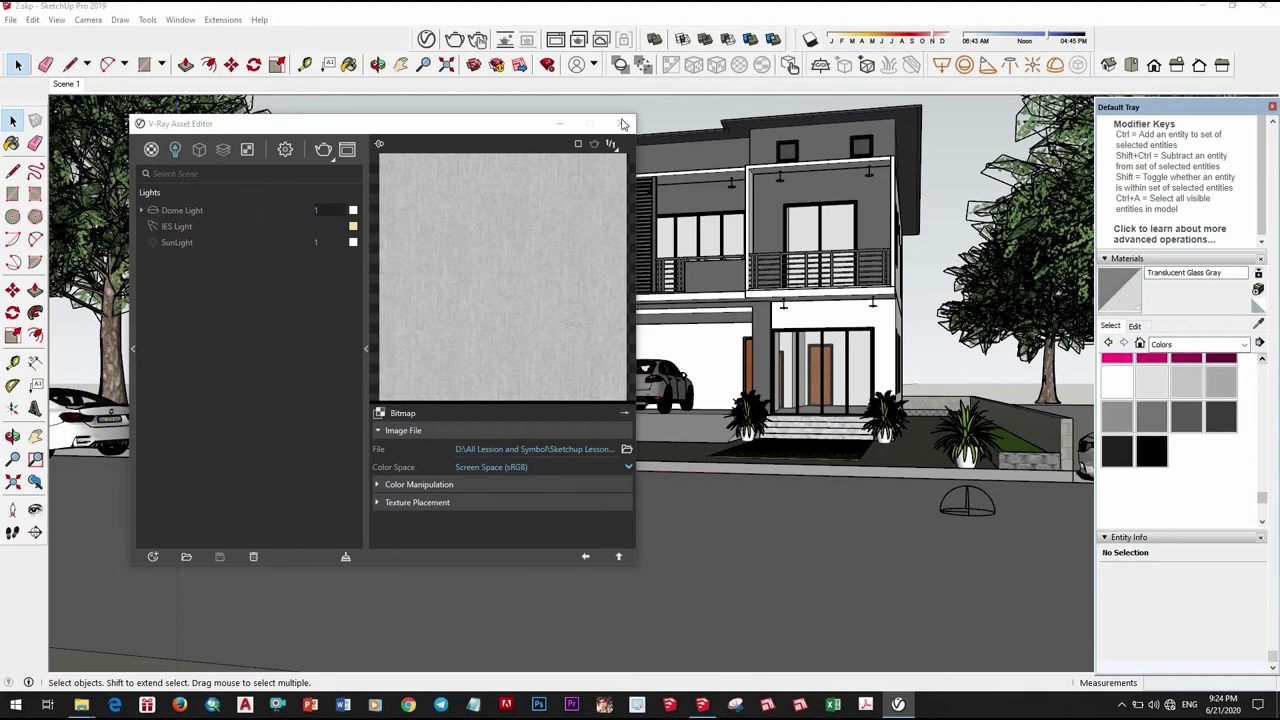
{"action": "left_click", "coordinate": [626, 449]}
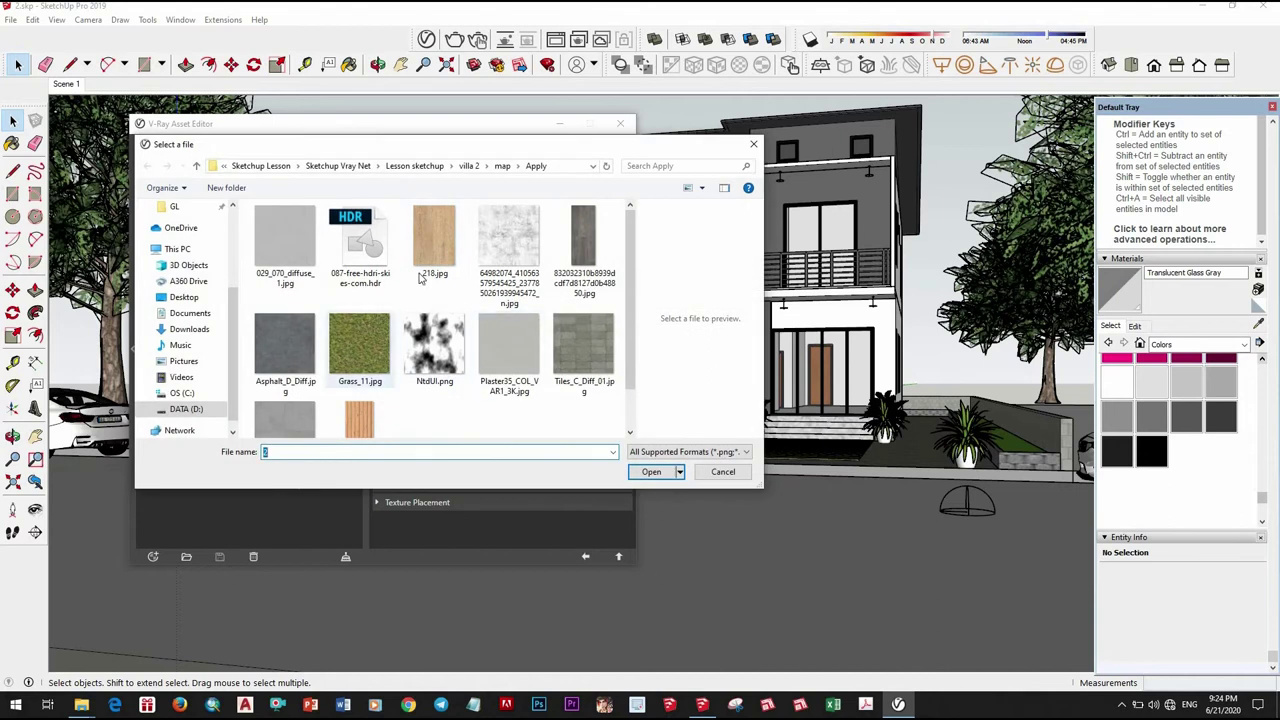
{"action": "left_click", "coordinate": [360, 245]}
{"action": "left_click", "coordinate": [652, 472]}
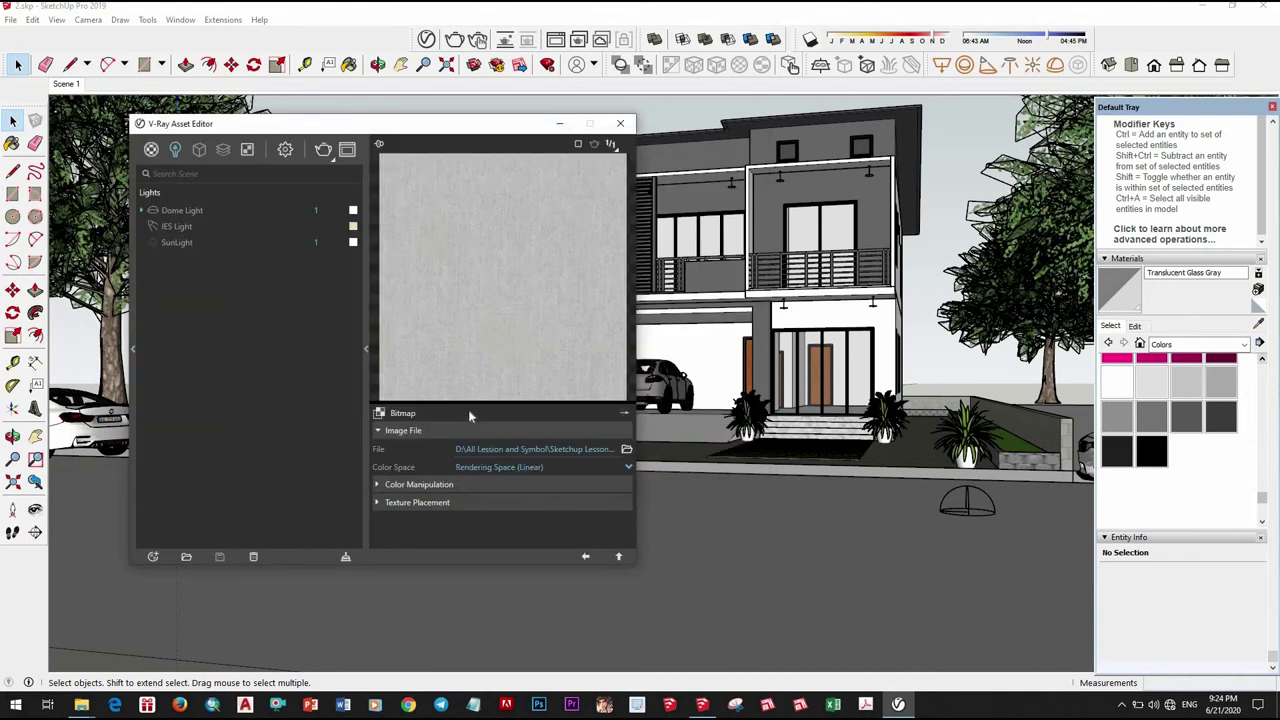
Set the texture placement type to Environment and return to the Dome Light parameters.
{"action": "left_click", "coordinate": [505, 503]}
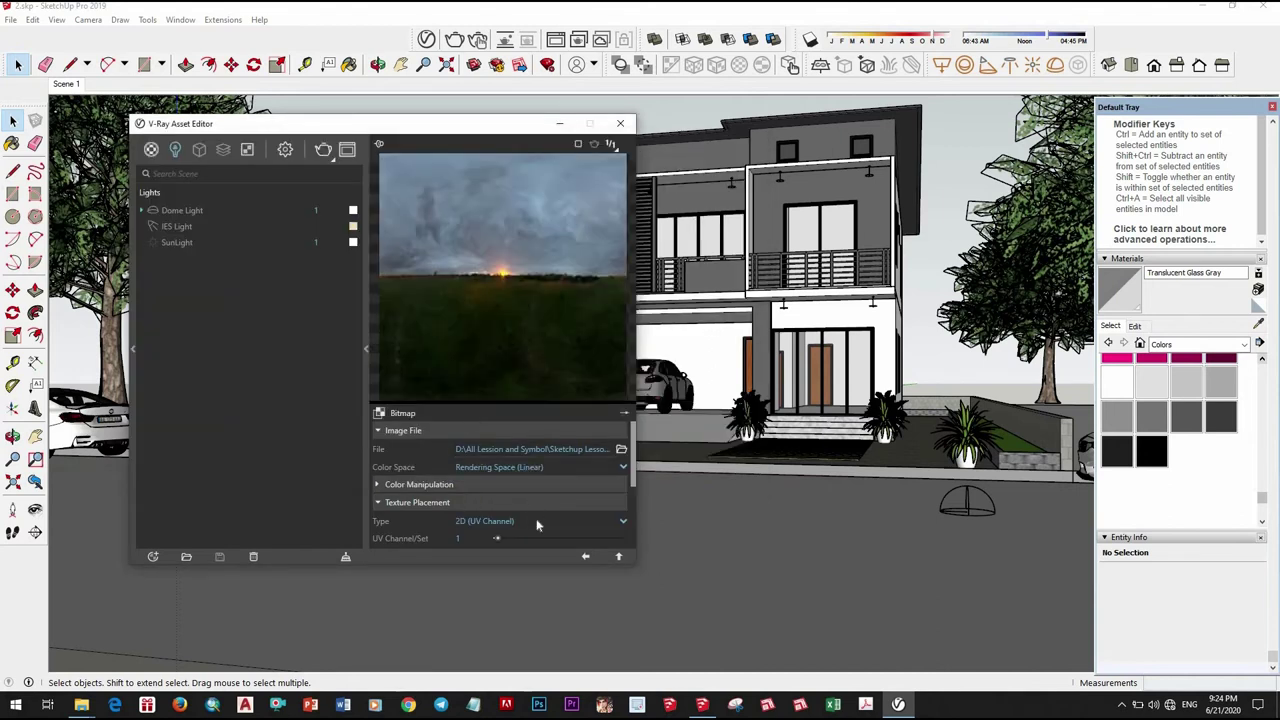
{"action": "left_click", "coordinate": [537, 521]}
{"action": "left_click", "coordinate": [505, 505]}
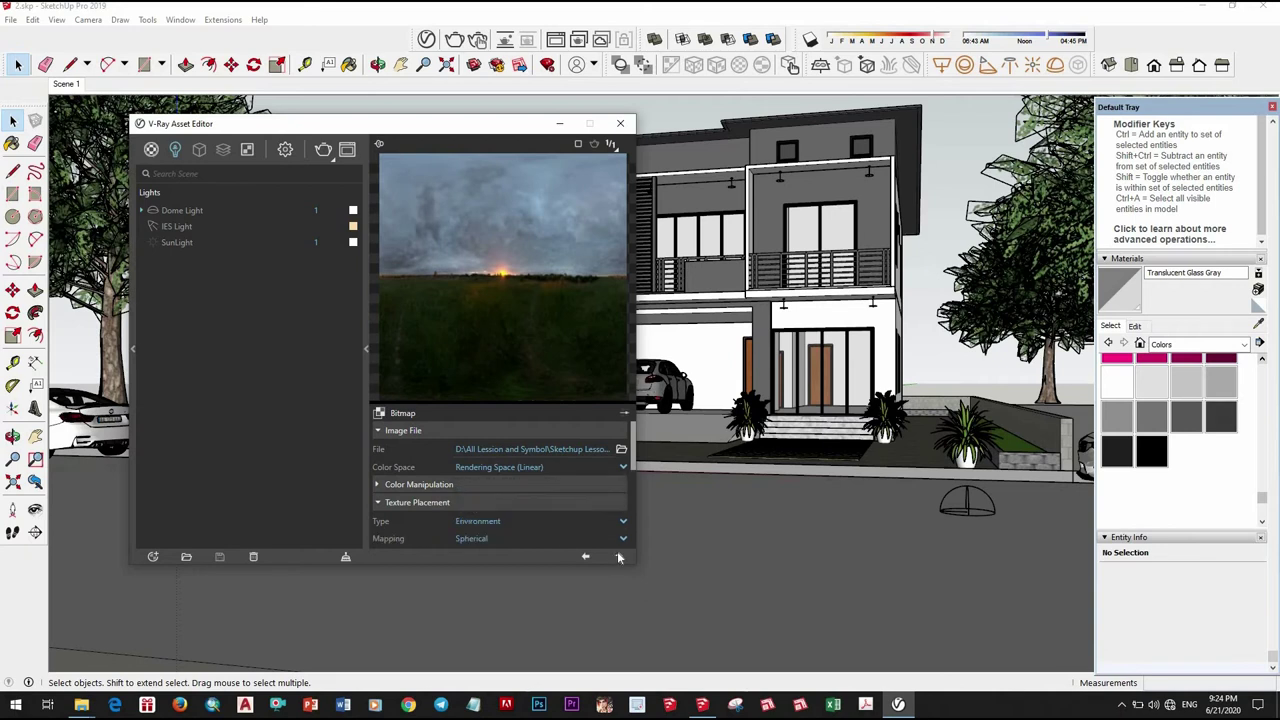
{"action": "left_click", "coordinate": [618, 557]}
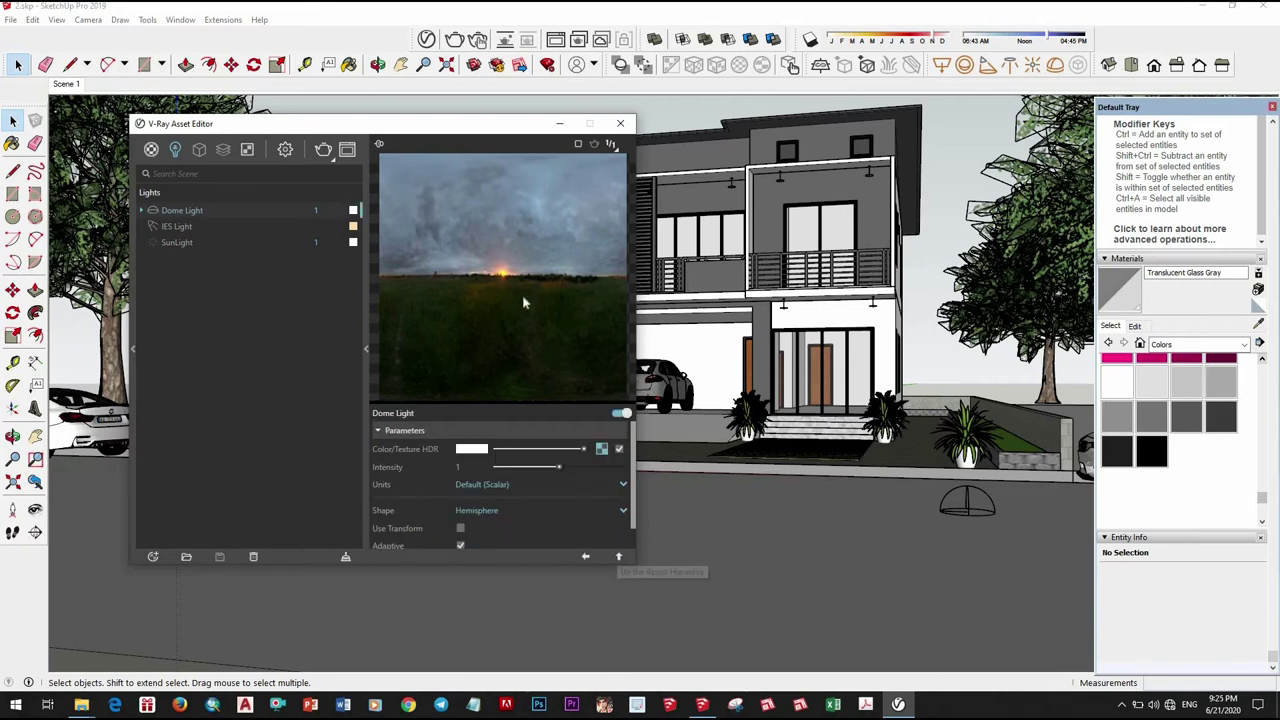
Switch the Dome Light shape to a full Sphere.
{"action": "left_click", "coordinate": [523, 486]}
{"action": "left_click", "coordinate": [503, 513]}
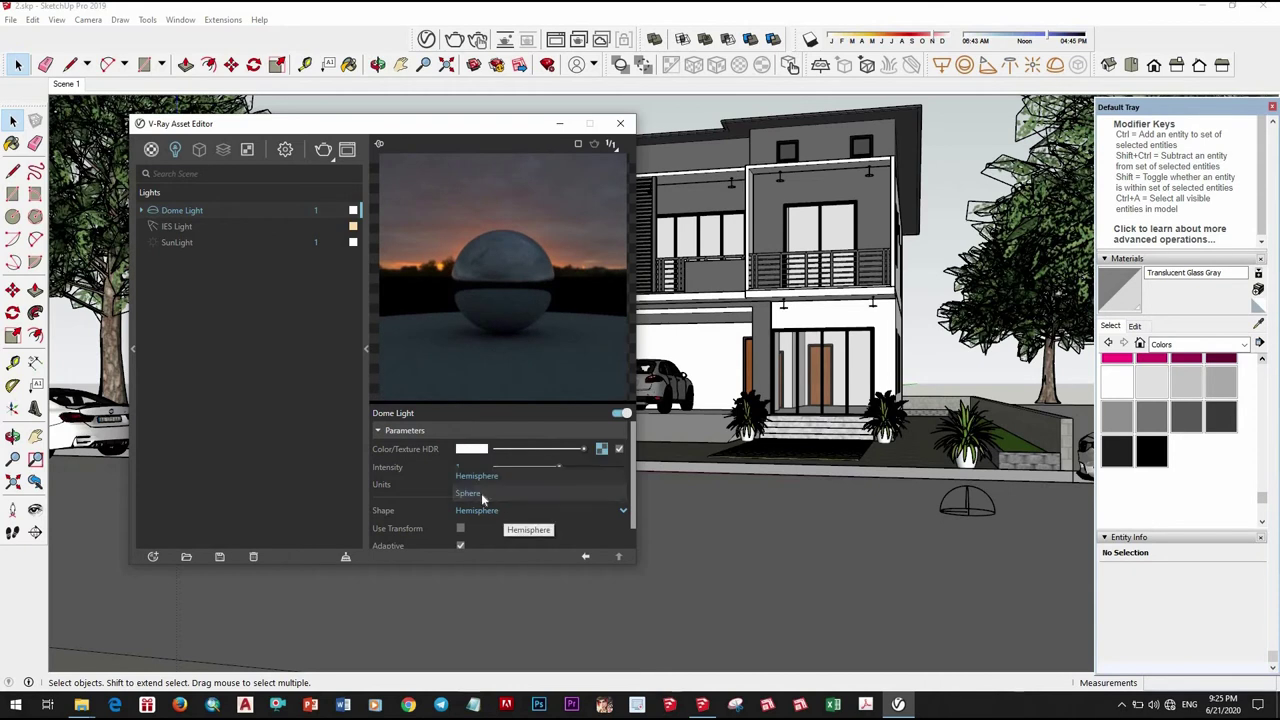
{"action": "left_click", "coordinate": [486, 510]}
Raise the Dome Light intensity to 10 and return to the V-Ray render settings.
{"action": "left_click", "coordinate": [475, 486]}
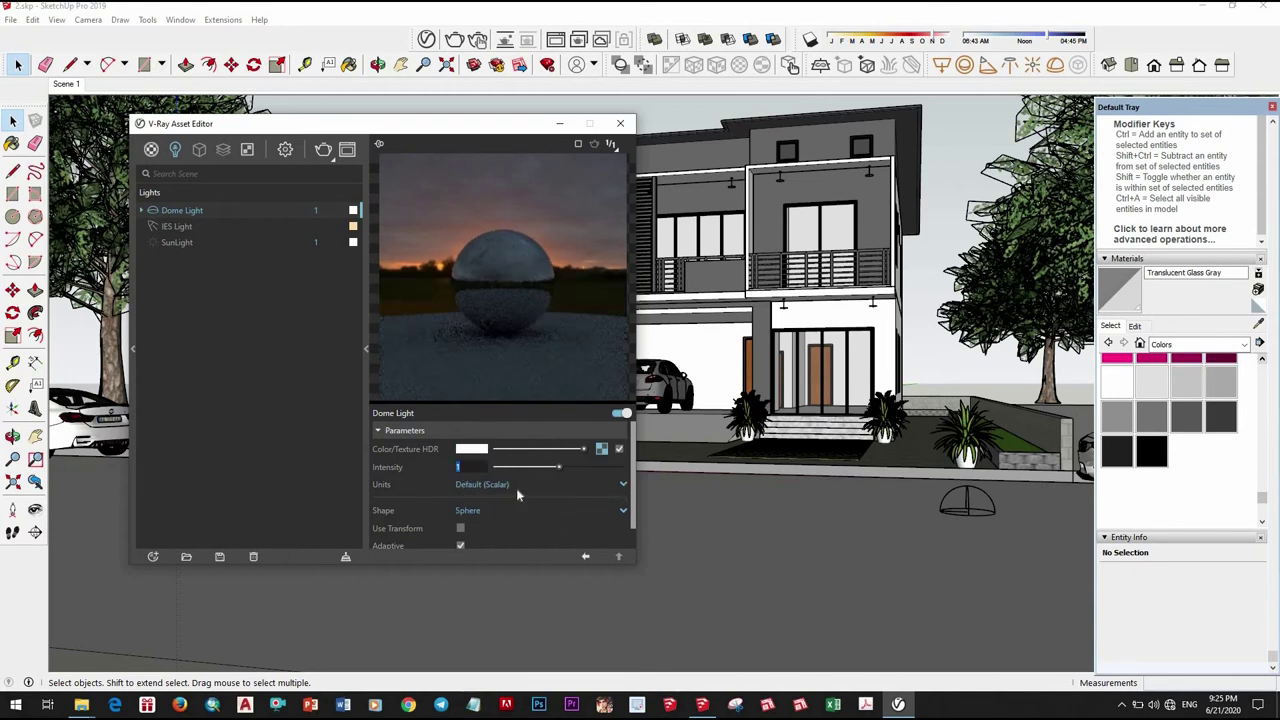
{"action": "type", "text": "5"}
{"action": "key", "text": "Return"}
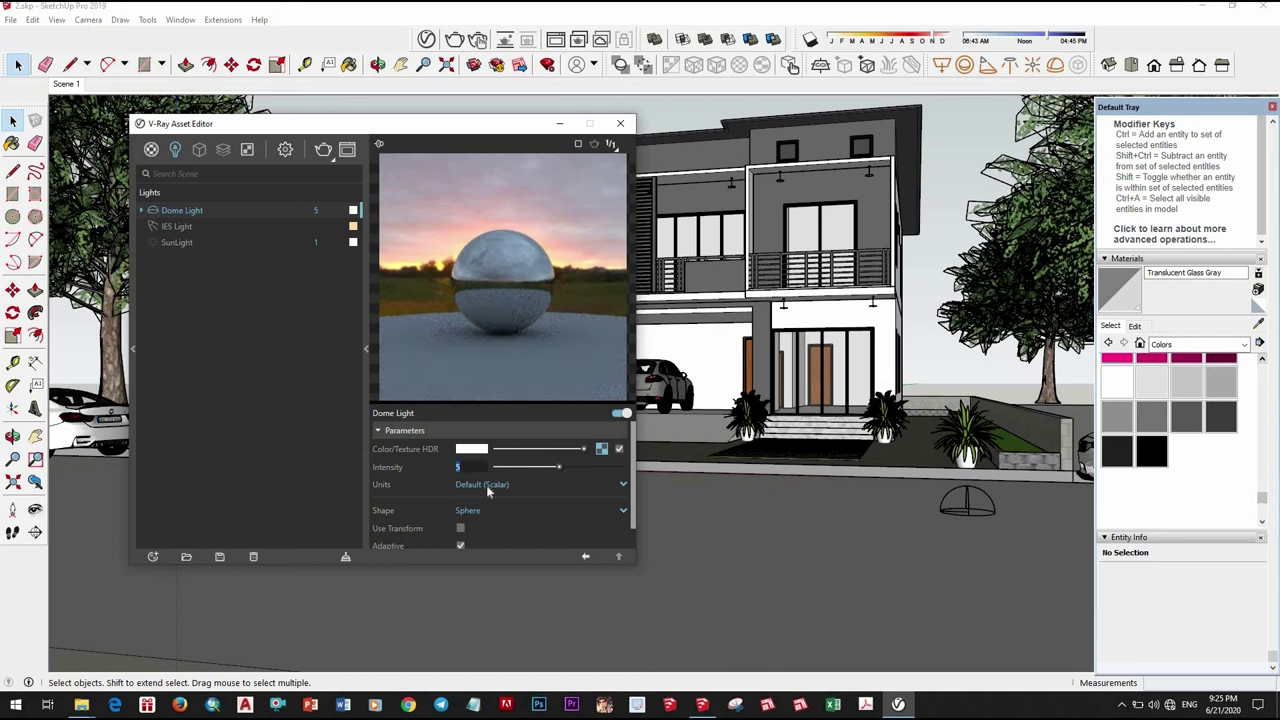
{"action": "type", "text": "0"}
{"action": "key", "text": "Return"}
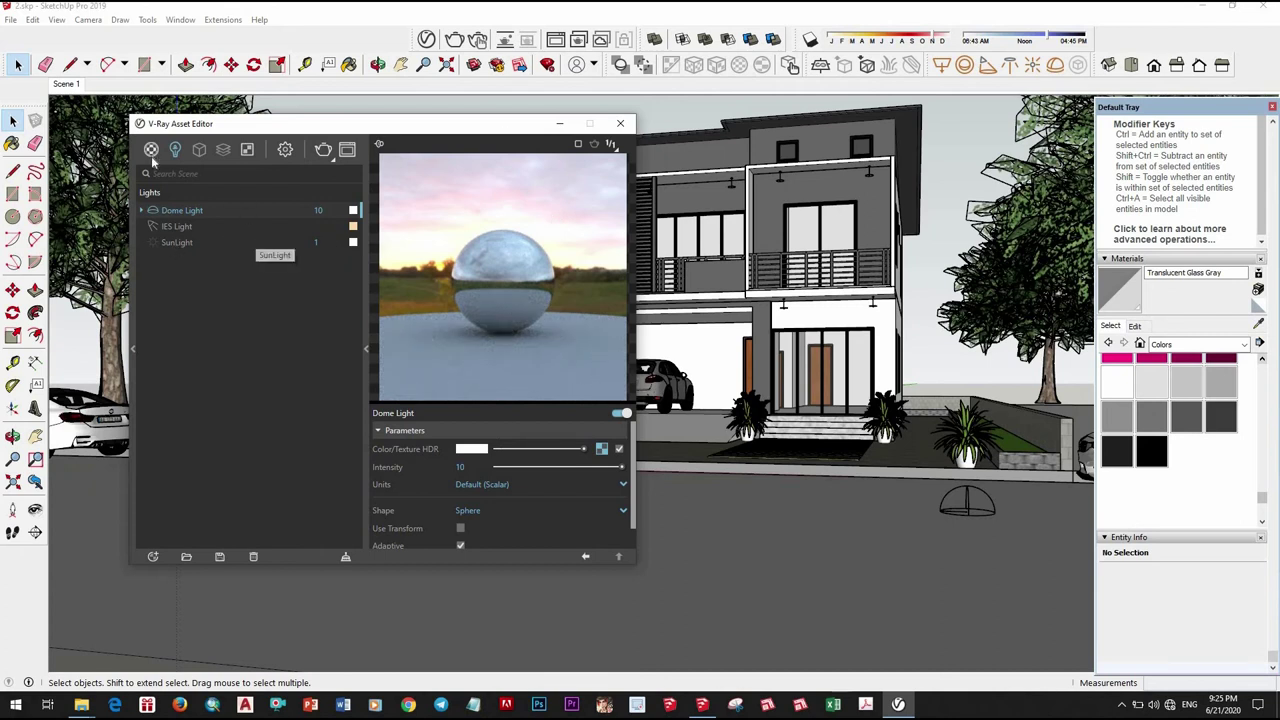
{"action": "left_click", "coordinate": [286, 150]}
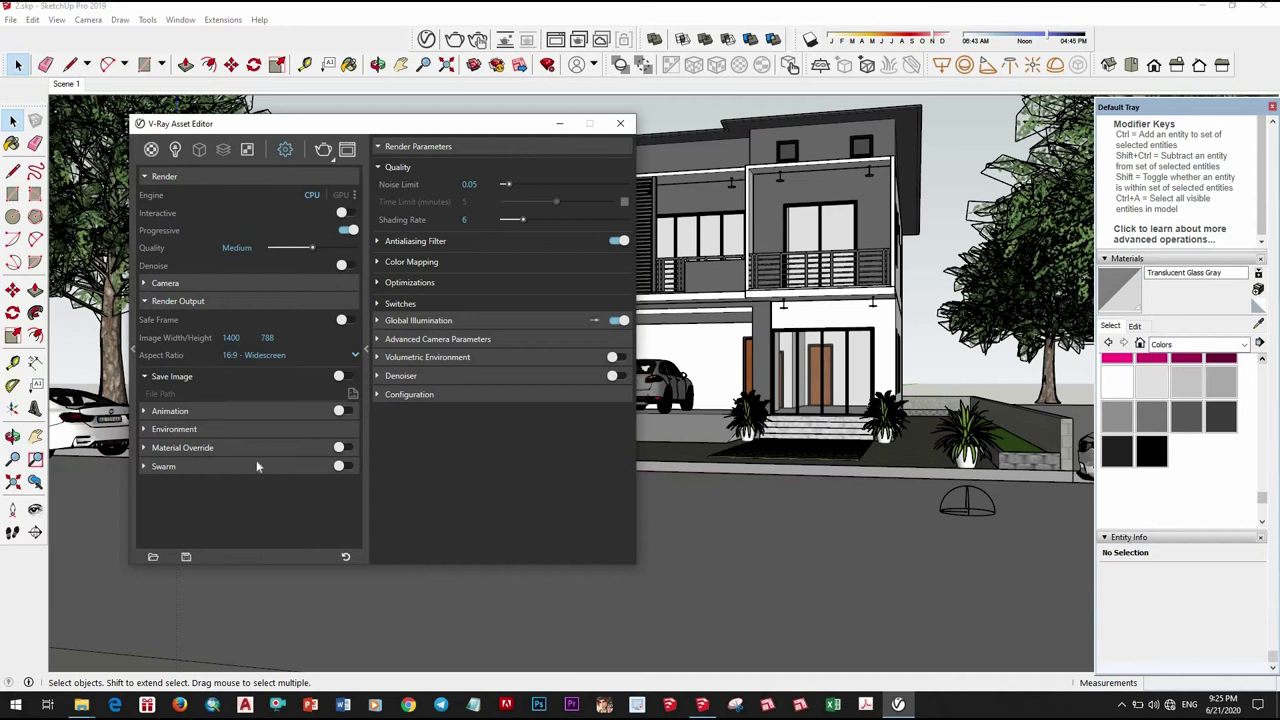
Set the camera Exposure Value to 13.48 and switch Progressive rendering off.
{"action": "left_click", "coordinate": [218, 429]}
{"action": "left_click", "coordinate": [227, 425]}
{"action": "left_click", "coordinate": [165, 283]}
{"action": "left_click", "coordinate": [232, 363]}
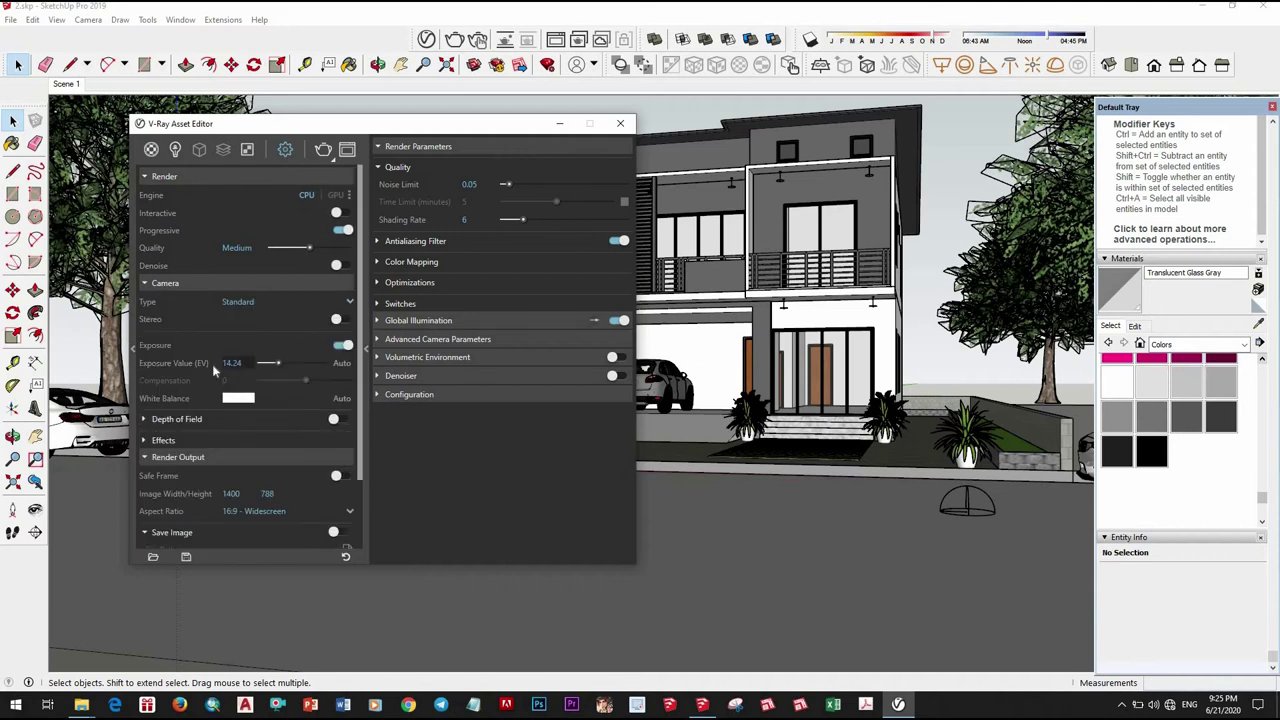
{"action": "type", "text": "13.4"}
{"action": "type", "text": "8"}
{"action": "key", "text": "Return"}
{"action": "left_click", "coordinate": [342, 231]}
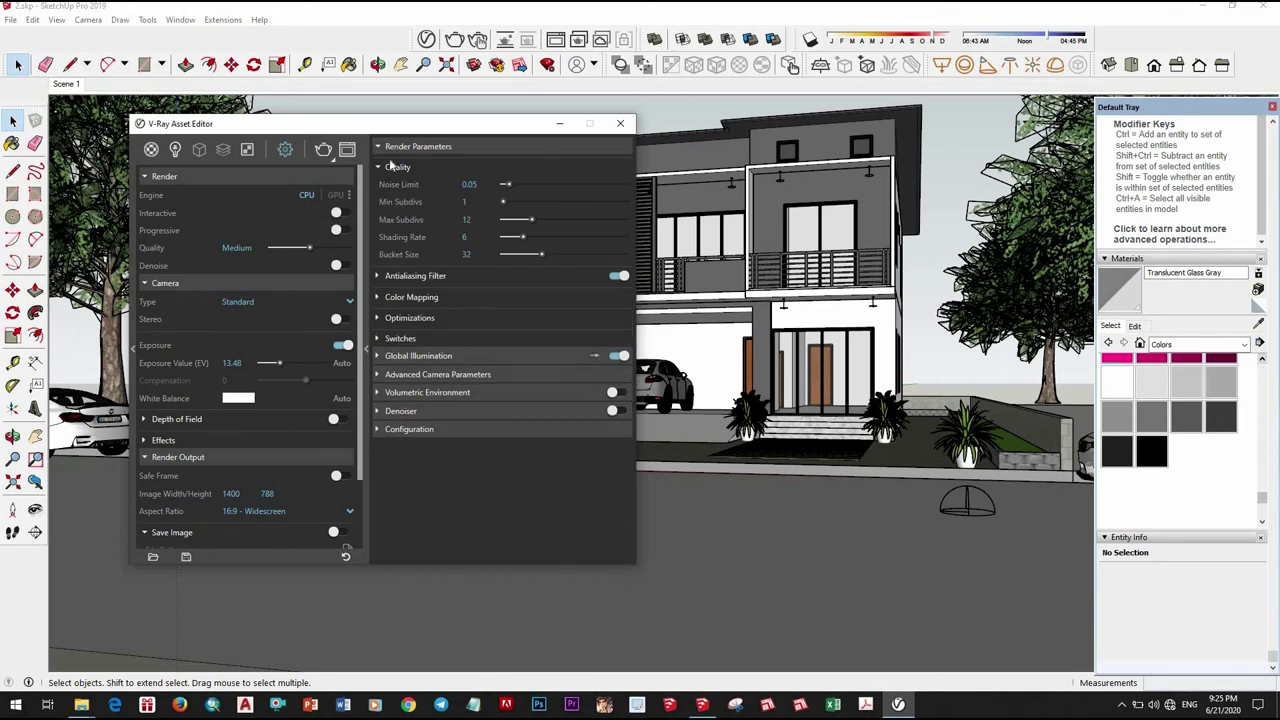
Enlarge the Asset Editor, then sample Color M08 from the model with the Paint Bucket.
{"action": "left_click_drag", "start_coordinate": [600, 123], "coordinate": [613, 120]}
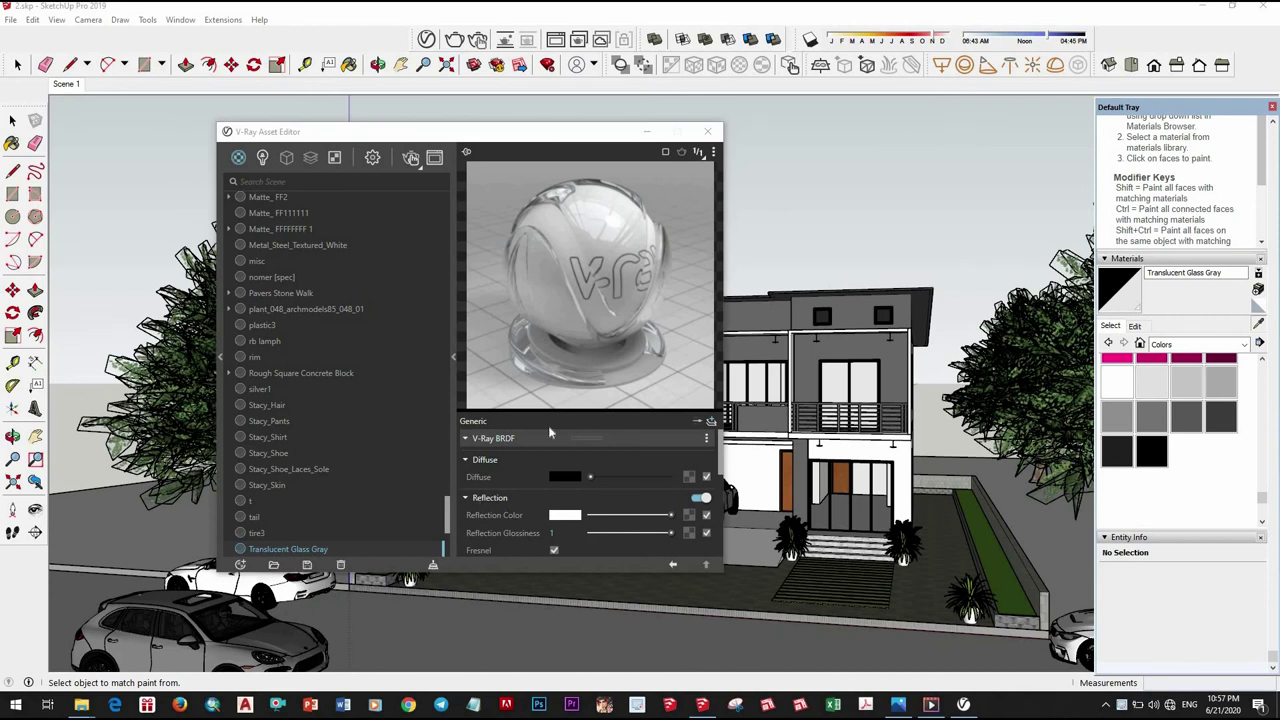
{"action": "left_click_drag", "start_coordinate": [575, 136], "coordinate": [570, 129]}
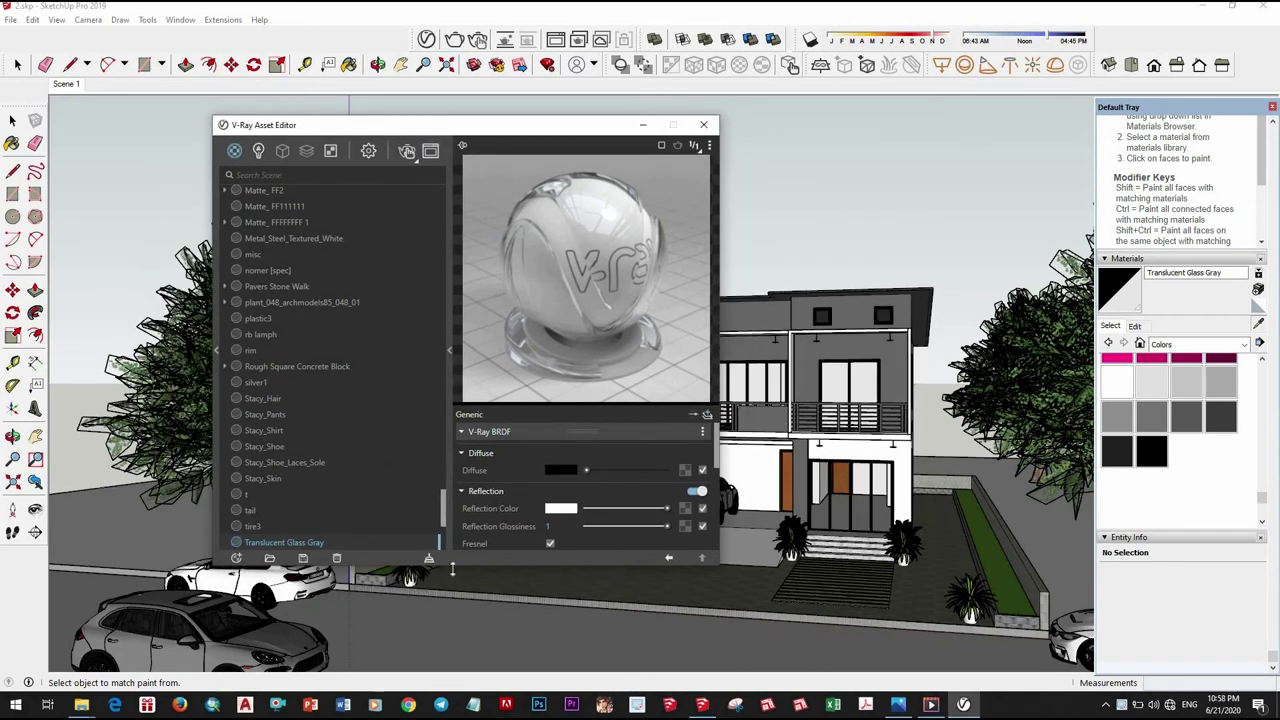
{"action": "left_click_drag", "start_coordinate": [452, 568], "coordinate": [456, 620]}
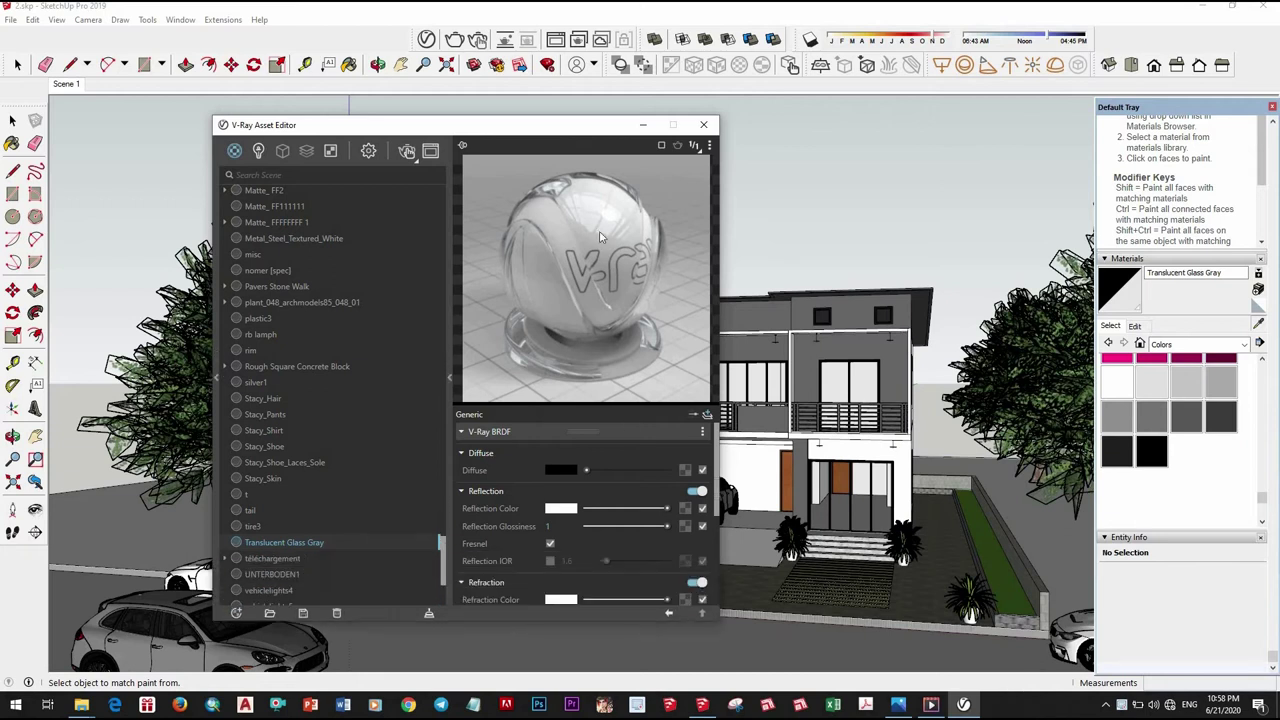
{"action": "left_click_drag", "start_coordinate": [556, 124], "coordinate": [556, 112]}
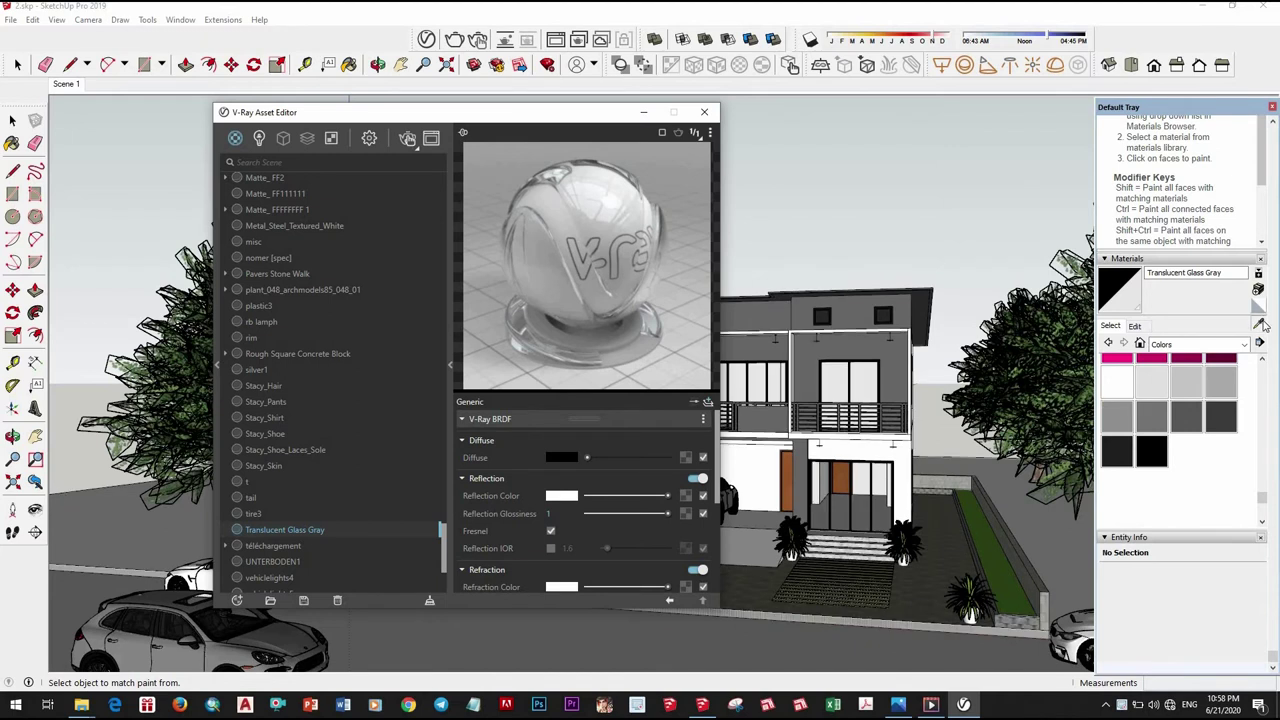
{"action": "left_click", "coordinate": [1260, 325]}
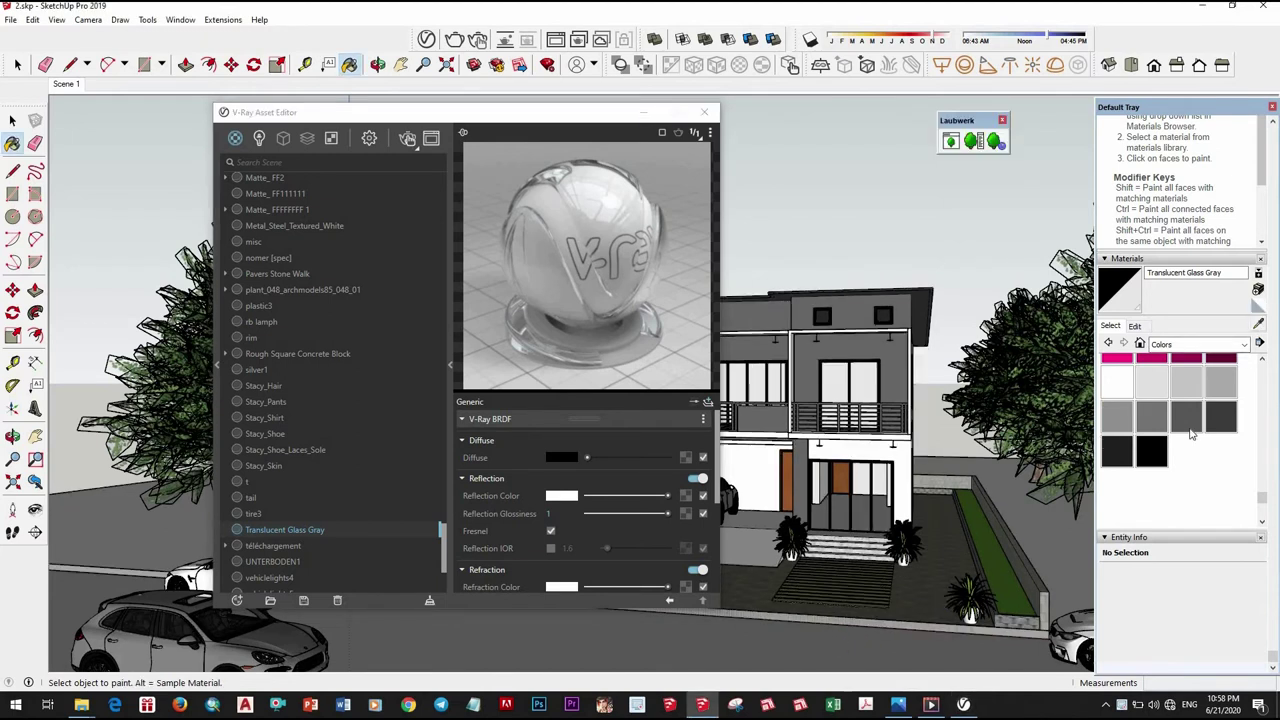
{"action": "left_click", "coordinate": [1258, 289]}
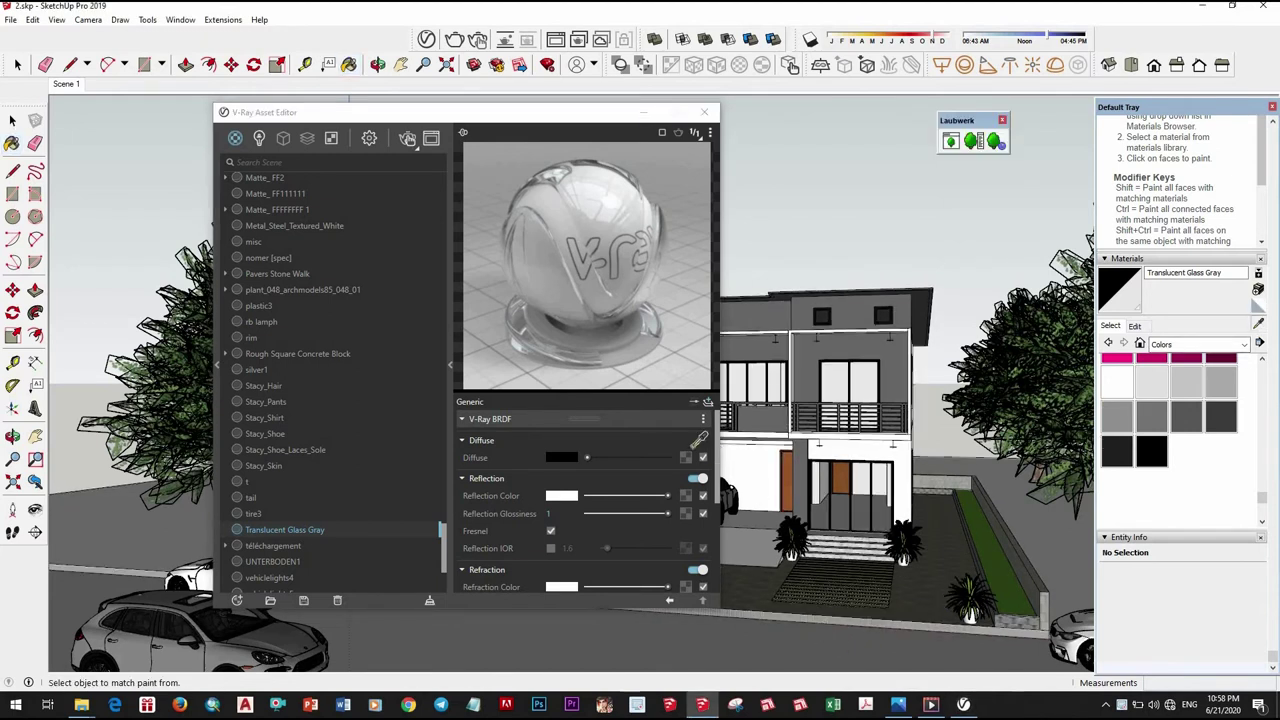
{"action": "left_click", "coordinate": [739, 600]}
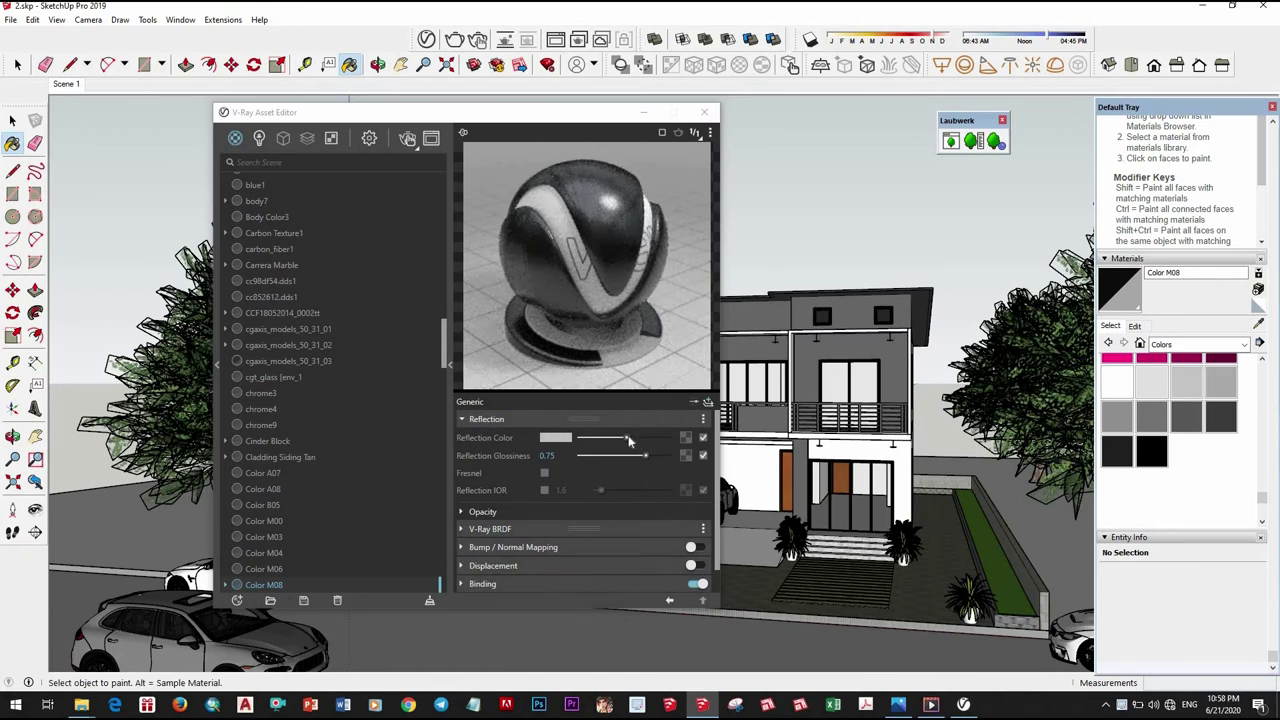
Nudge Color M08's Reflection Color slider slightly darker, leaving glossiness at 0.65.
{"action": "left_click_drag", "start_coordinate": [627, 438], "coordinate": [608, 438]}
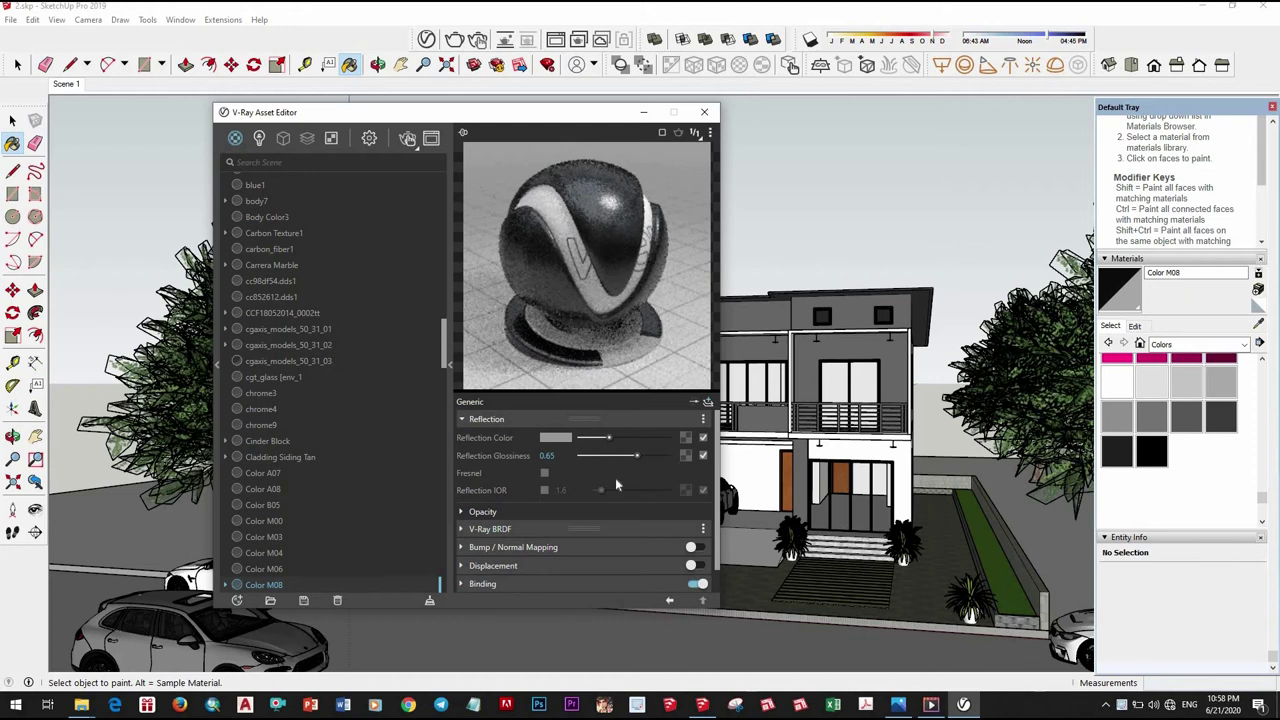
{"action": "scroll", "coordinate": [645, 465], "scroll_direction": "down", "scroll_amount": 2}
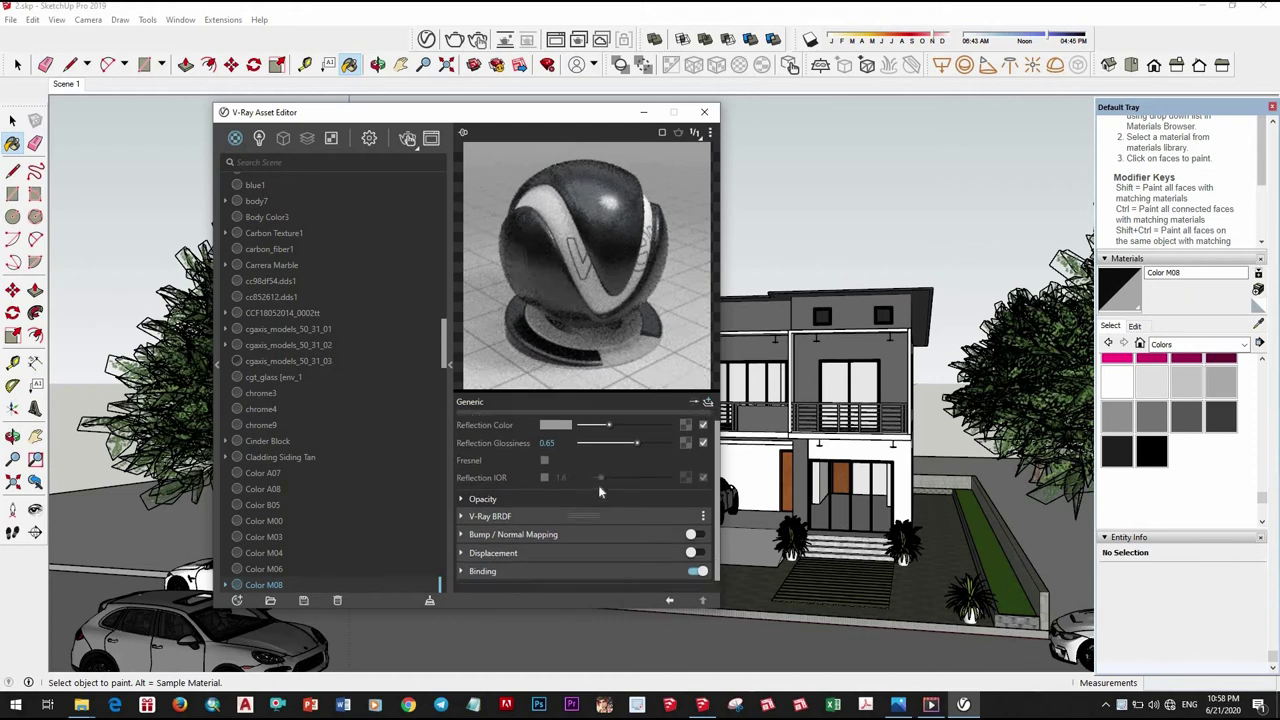
{"action": "scroll", "coordinate": [665, 450], "scroll_direction": "up", "scroll_amount": 2}
Add a Diffuse layer to Color M08 textured with the Asphalt_D_Diff.jpg bitmap.
{"action": "left_click", "coordinate": [684, 430]}
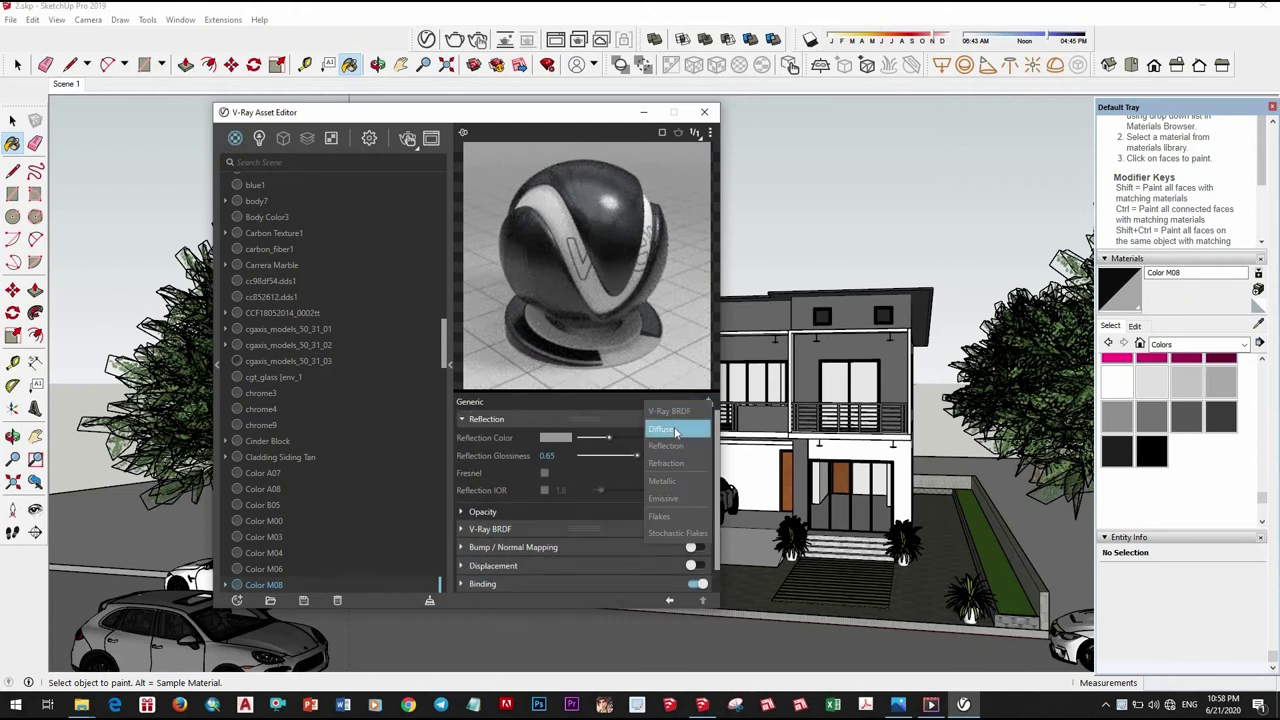
{"action": "left_click", "coordinate": [697, 410]}
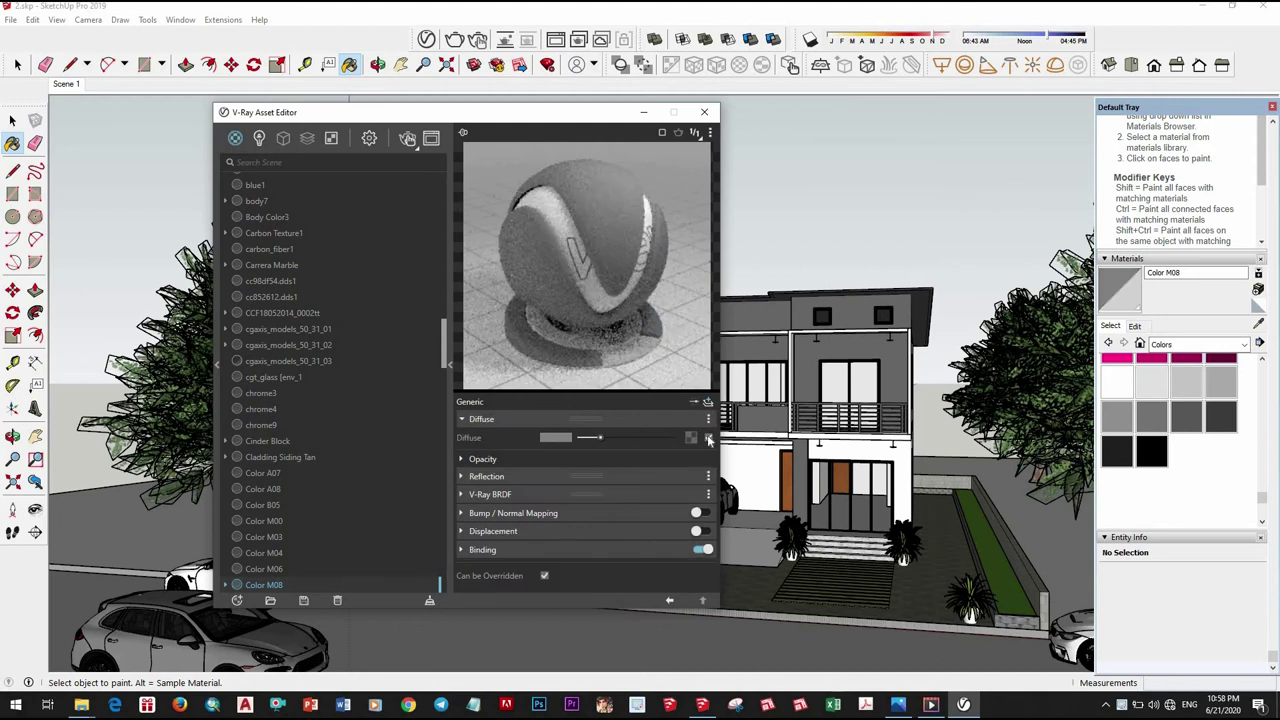
{"action": "left_click", "coordinate": [691, 439]}
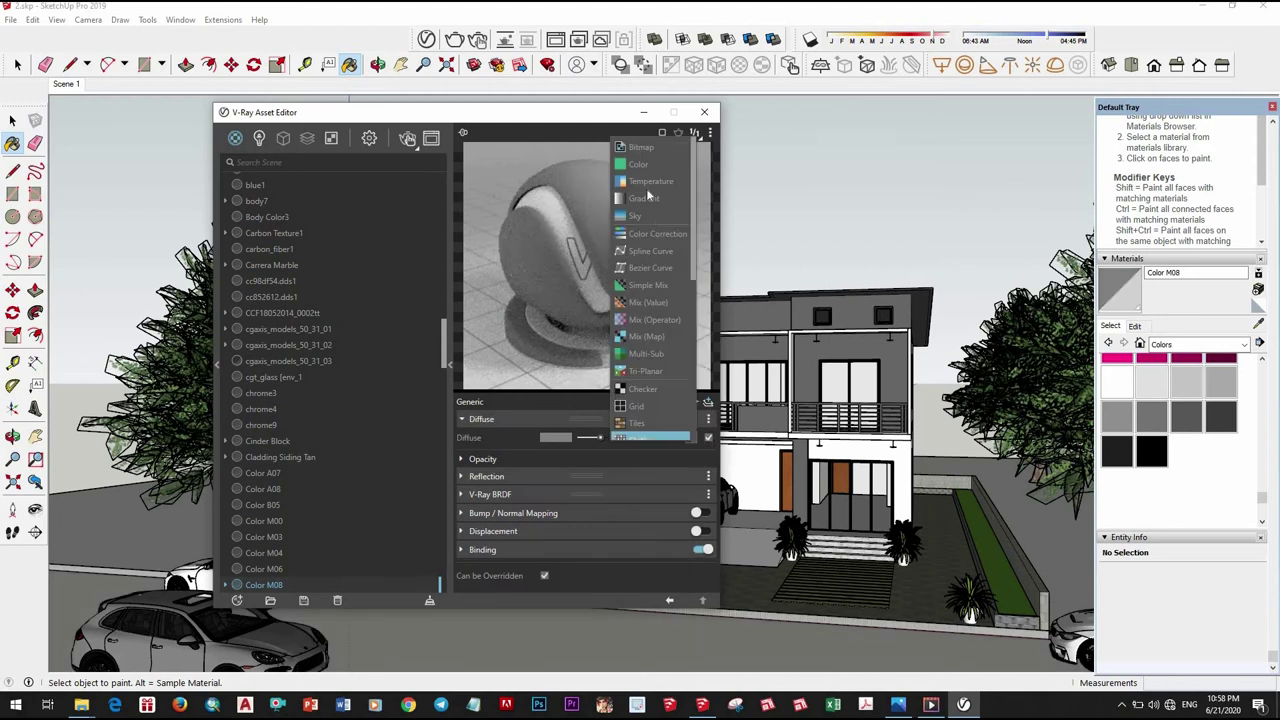
{"action": "left_click", "coordinate": [656, 148]}
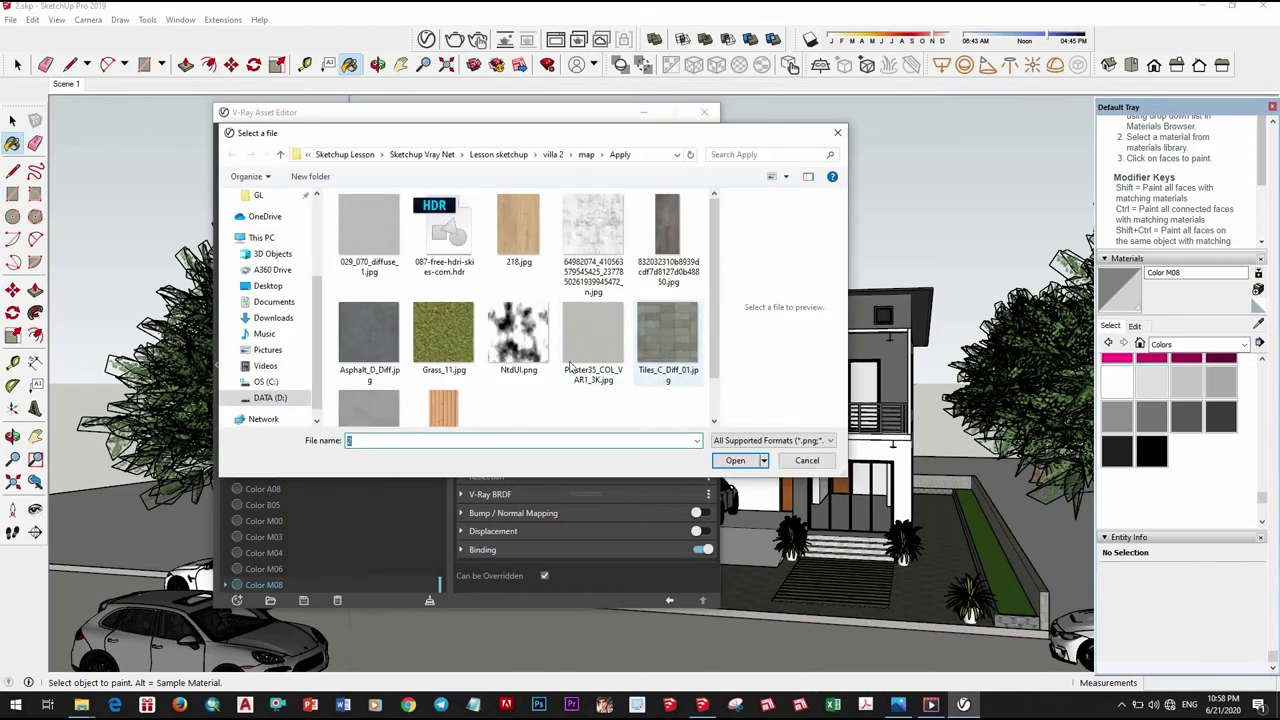
{"action": "scroll", "coordinate": [425, 345], "scroll_direction": "down", "scroll_amount": 1}
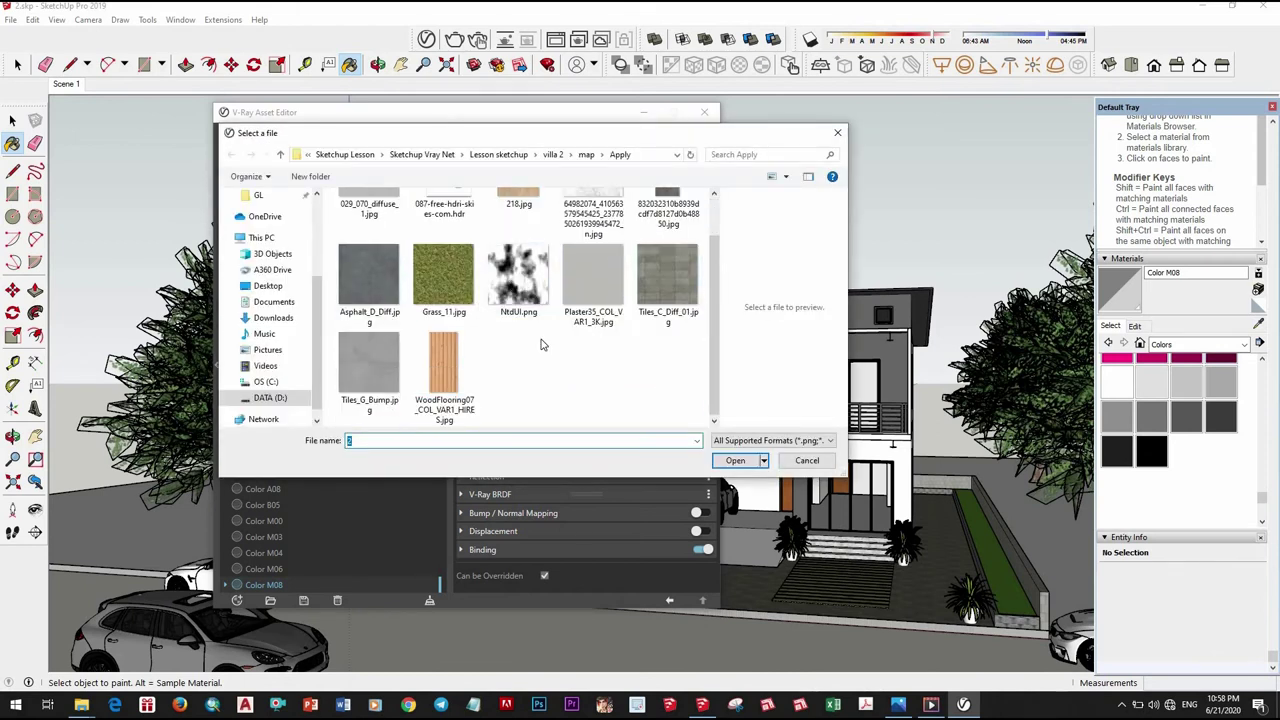
{"action": "scroll", "coordinate": [400, 340], "scroll_direction": "up", "scroll_amount": 1}
{"action": "left_click", "coordinate": [387, 345]}
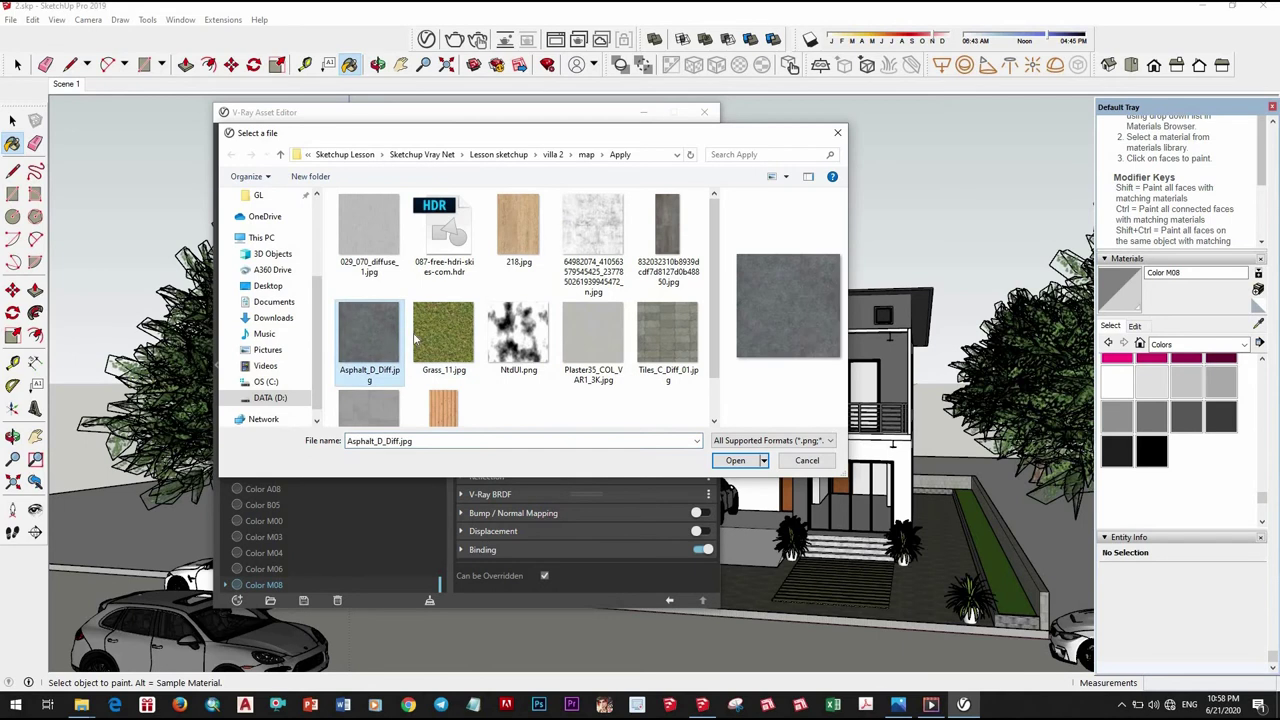
{"action": "left_click", "coordinate": [740, 460]}
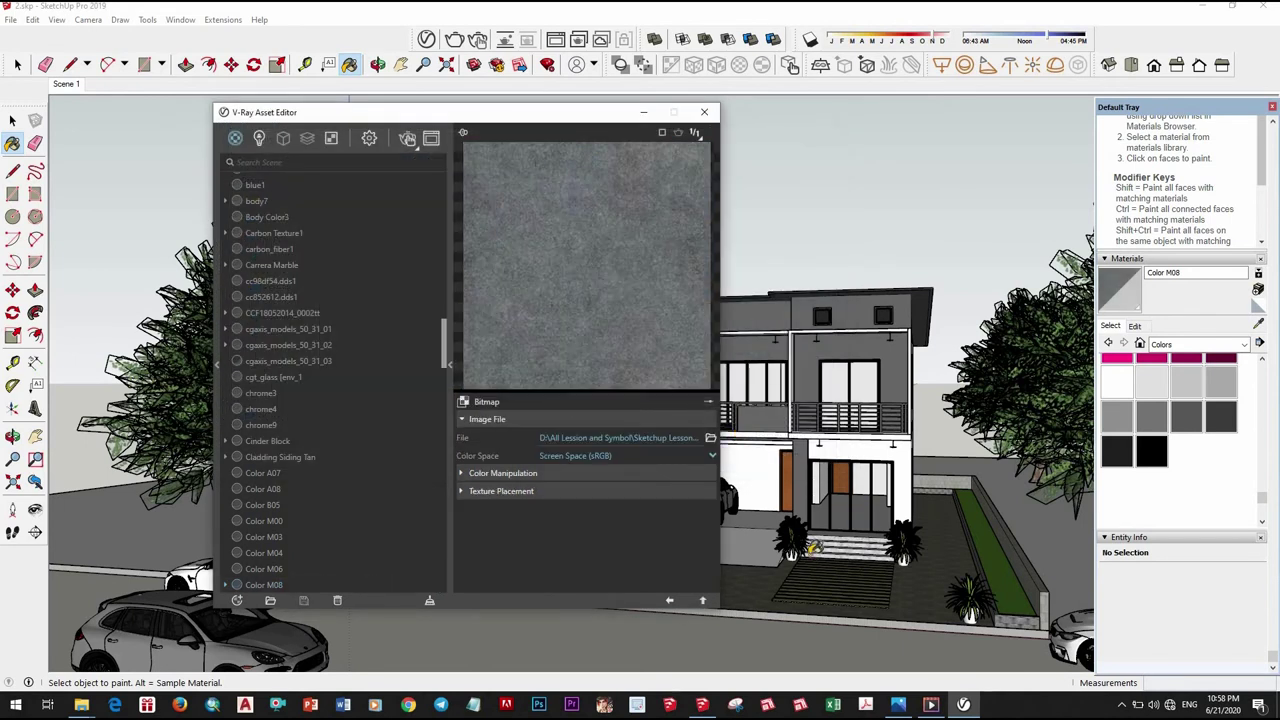
Enable Bump / Normal Mapping on Color M08 with an amount of 2.
{"action": "left_click", "coordinate": [548, 494]}
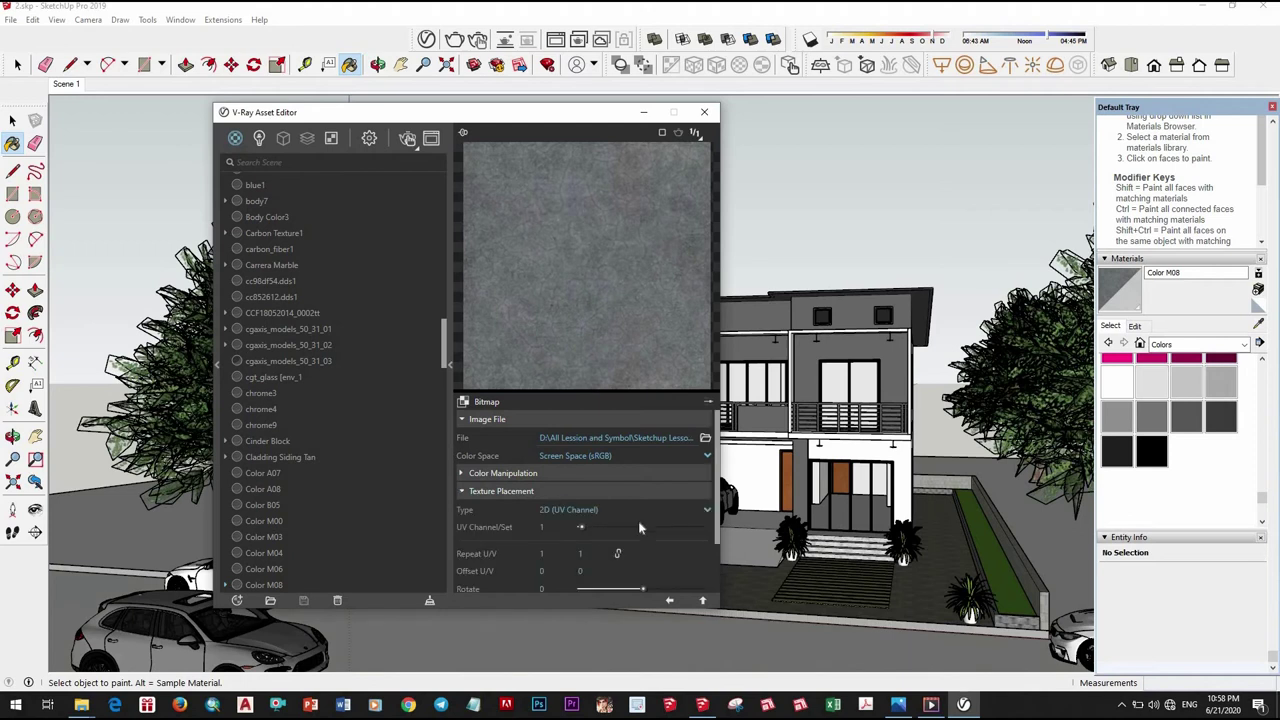
{"action": "left_click", "coordinate": [703, 601]}
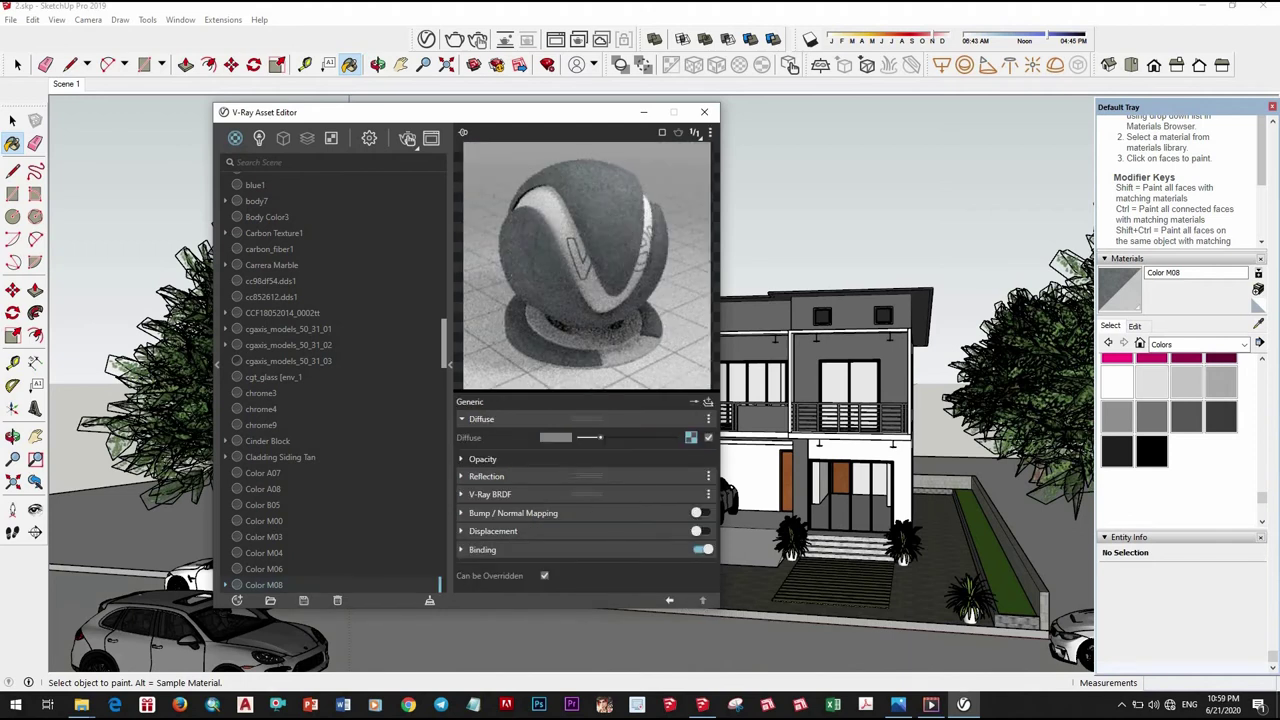
{"action": "left_click", "coordinate": [589, 512]}
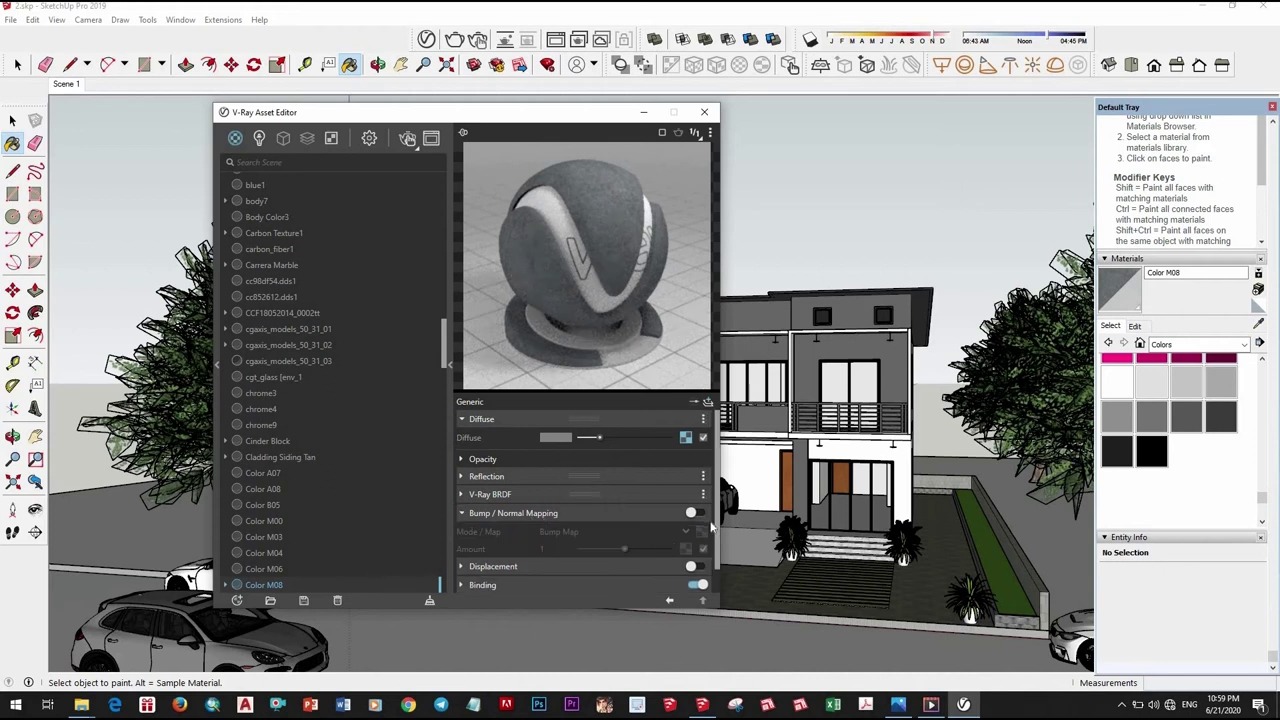
{"action": "left_click", "coordinate": [697, 512]}
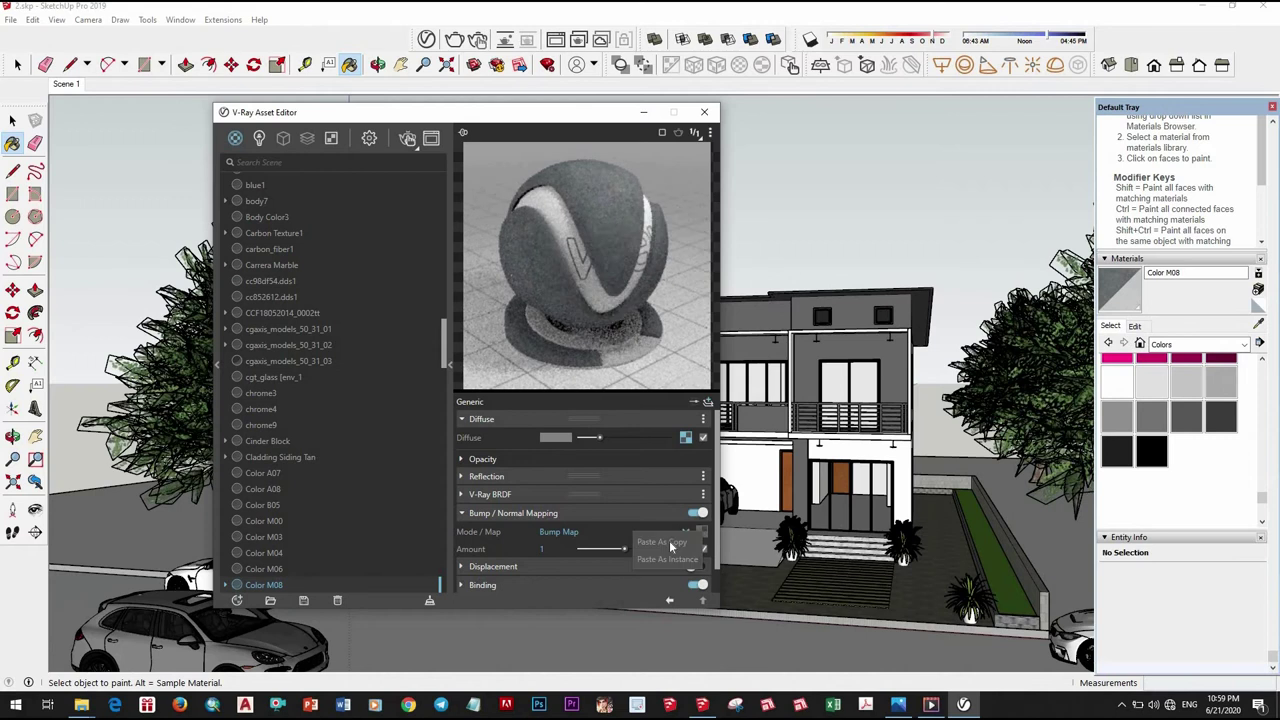
{"action": "left_click_drag", "start_coordinate": [626, 549], "coordinate": [668, 549]}
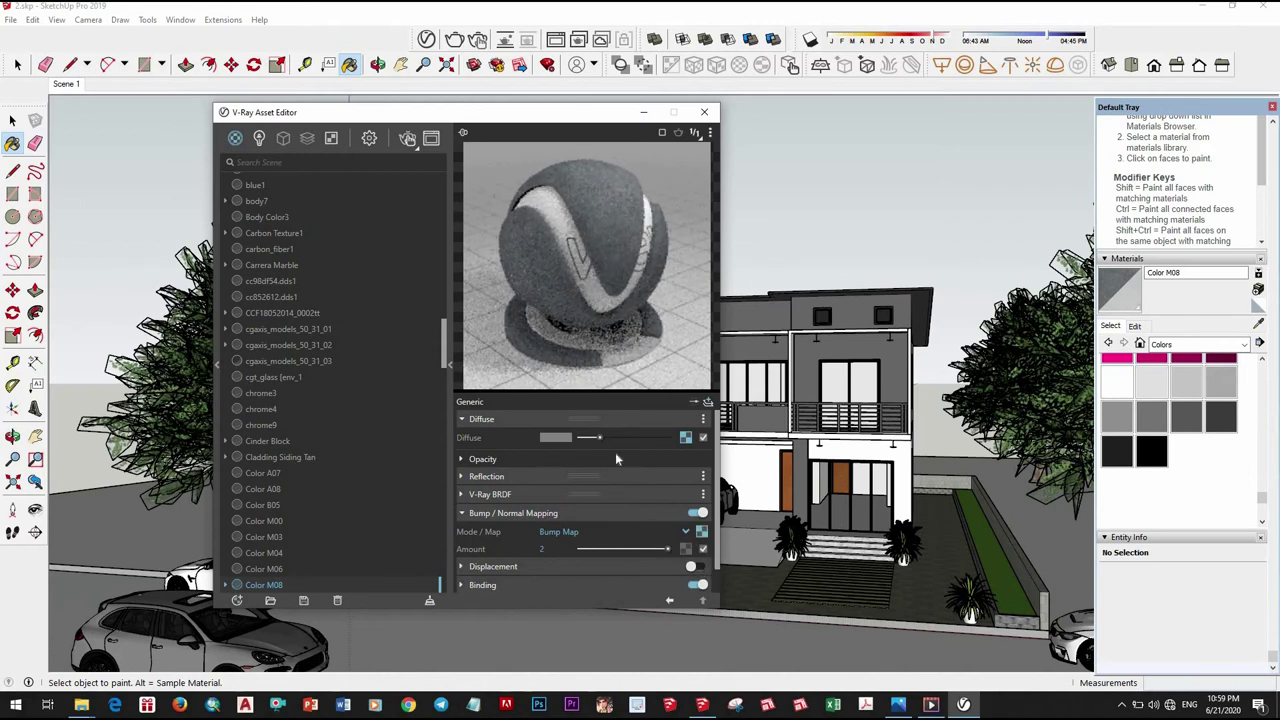
{"action": "left_click", "coordinate": [537, 476]}
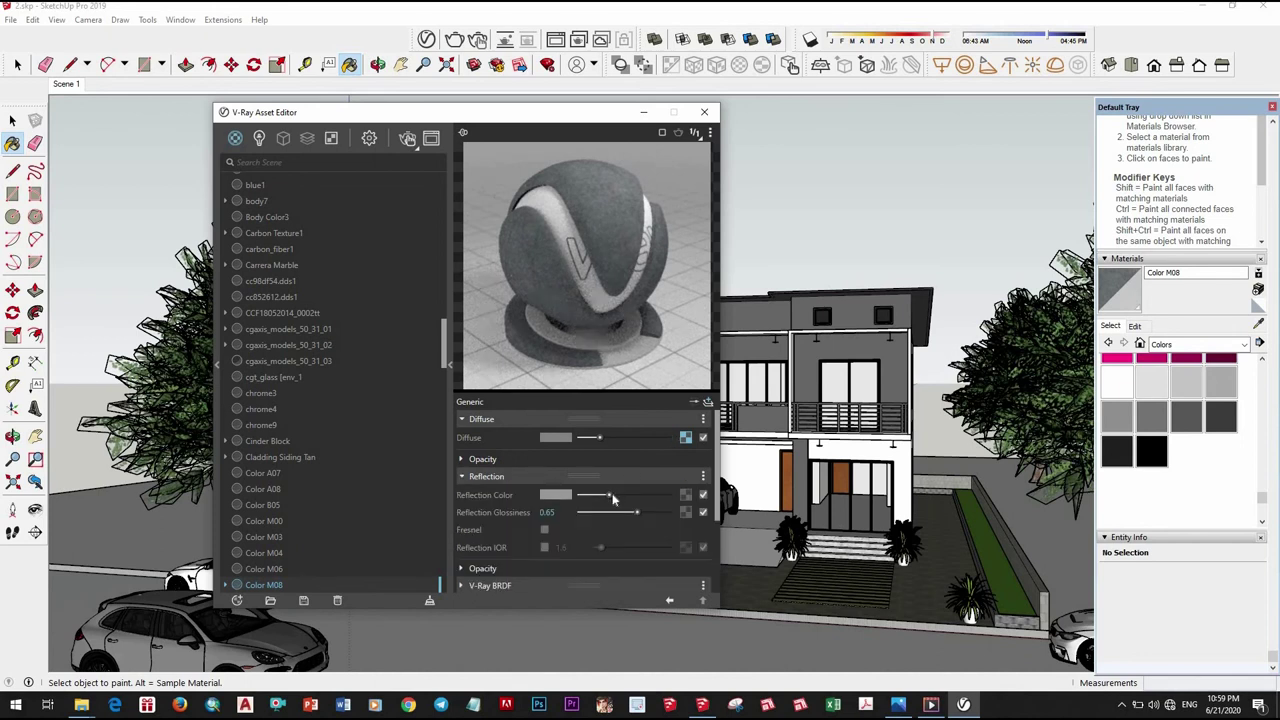
Max out Color M08's reflection colour to white and glossiness to 1, with reflection IOR 2.
{"action": "mouse_move", "coordinate": [606, 495]}
{"action": "left_mouse_down"}
{"action": "mouse_move", "coordinate": [636, 495]}
{"action": "mouse_move", "coordinate": [646, 513]}
{"action": "mouse_move", "coordinate": [661, 495]}
{"action": "mouse_move", "coordinate": [670, 512]}
{"action": "left_mouse_up"}
{"action": "left_click_drag", "start_coordinate": [661, 495], "coordinate": [670, 495]}
{"action": "left_click", "coordinate": [544, 547]}
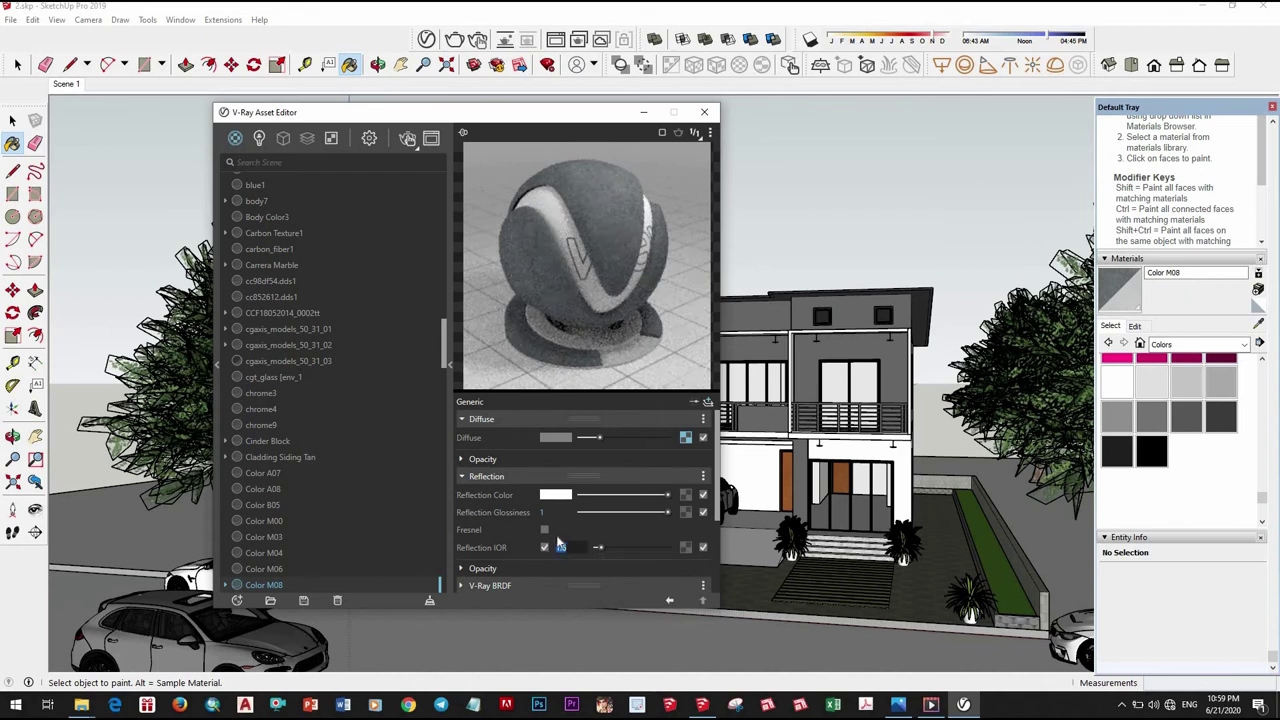
{"action": "type", "text": "2"}
{"action": "key", "text": "Return"}
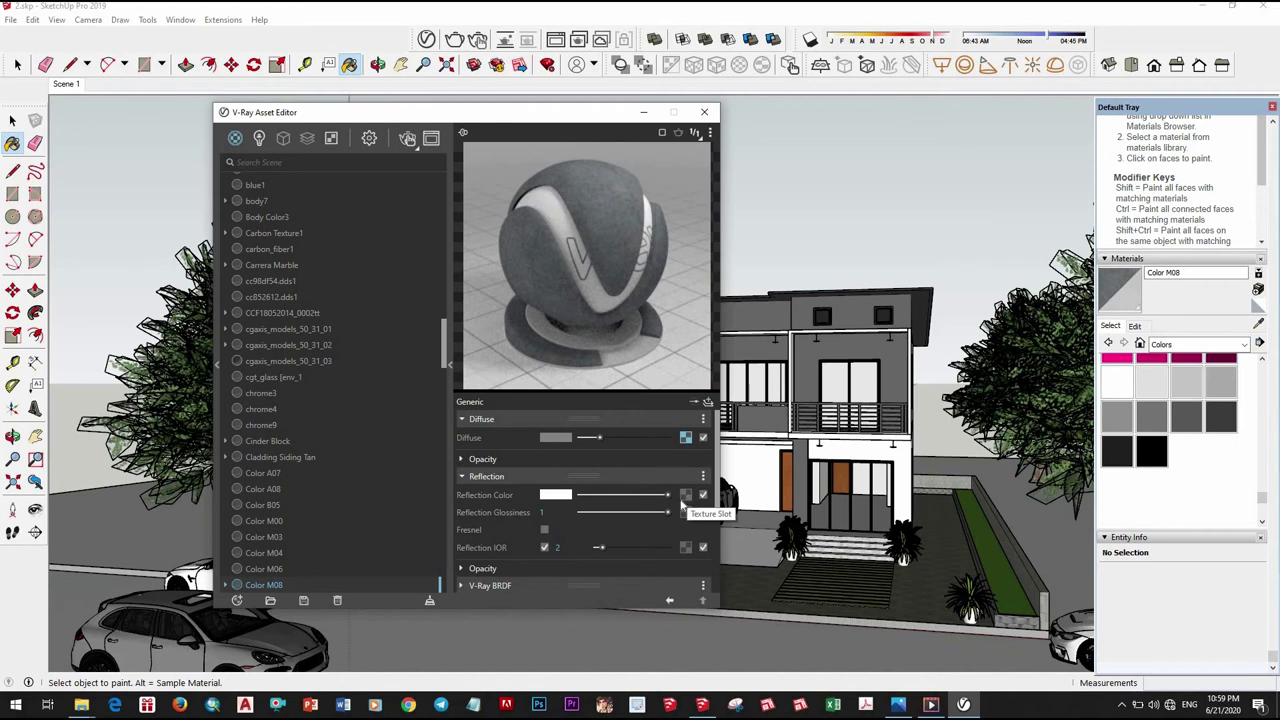
Map Color M08's Reflection Color with the NtdUI.png bitmap image.
{"action": "left_click", "coordinate": [687, 497]}
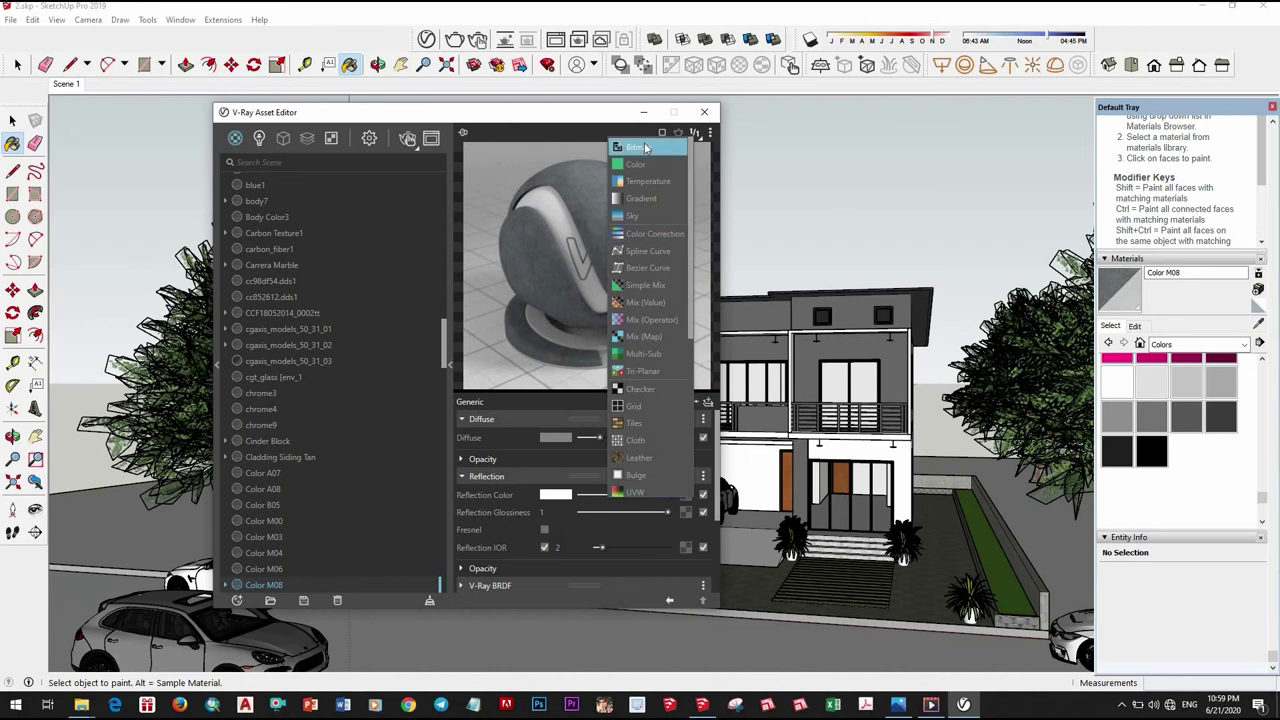
{"action": "left_click", "coordinate": [640, 147]}
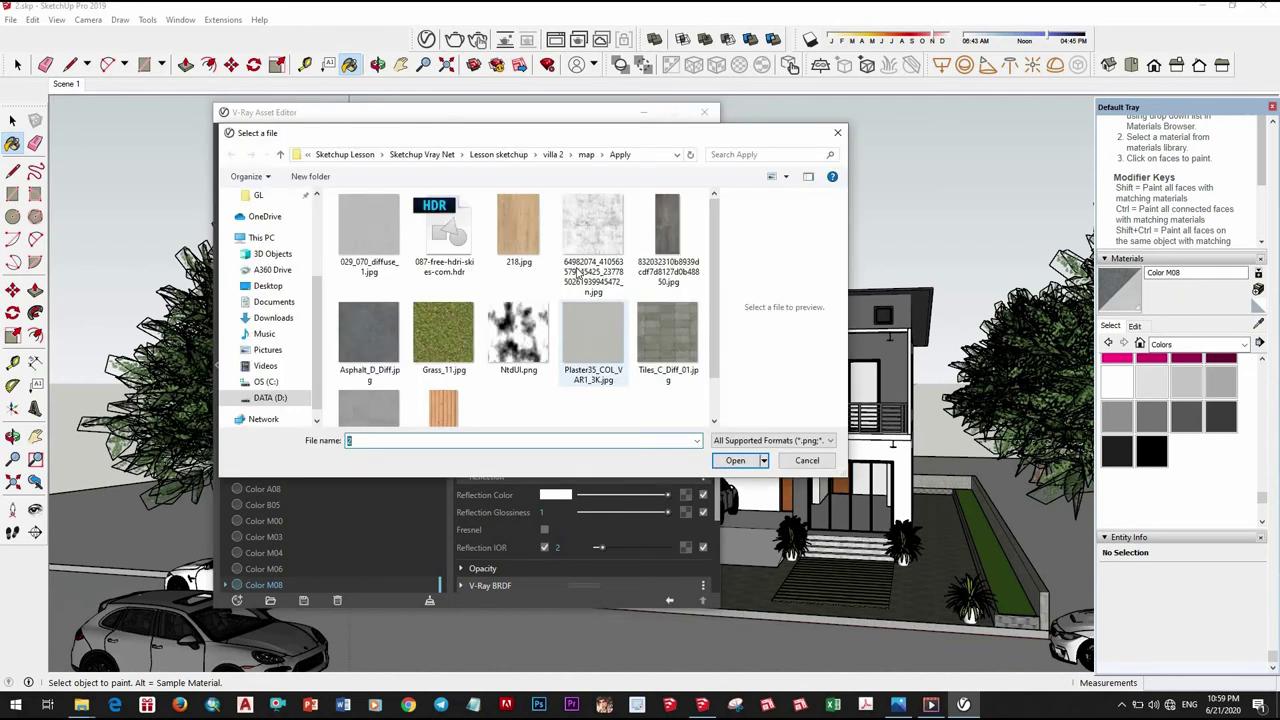
{"action": "left_click", "coordinate": [518, 335]}
{"action": "left_click", "coordinate": [716, 460]}
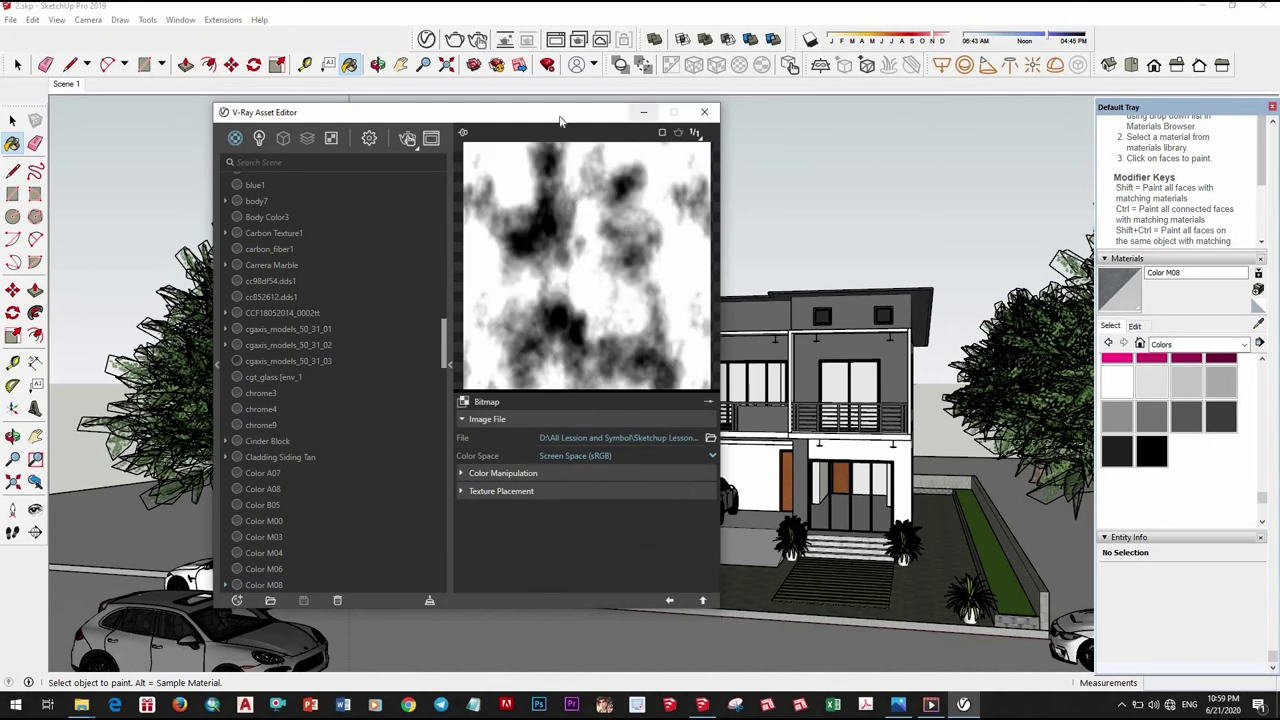
Move the Asset Editor and tray aside and orbit the view onto the street.
{"action": "left_click_drag", "start_coordinate": [560, 113], "coordinate": [1040, 56]}
{"action": "mouse_move", "coordinate": [578, 522]}
{"action": "middle_mouse_down"}
{"action": "mouse_move", "coordinate": [552, 445]}
{"action": "mouse_move", "coordinate": [485, 474]}
{"action": "middle_mouse_up"}
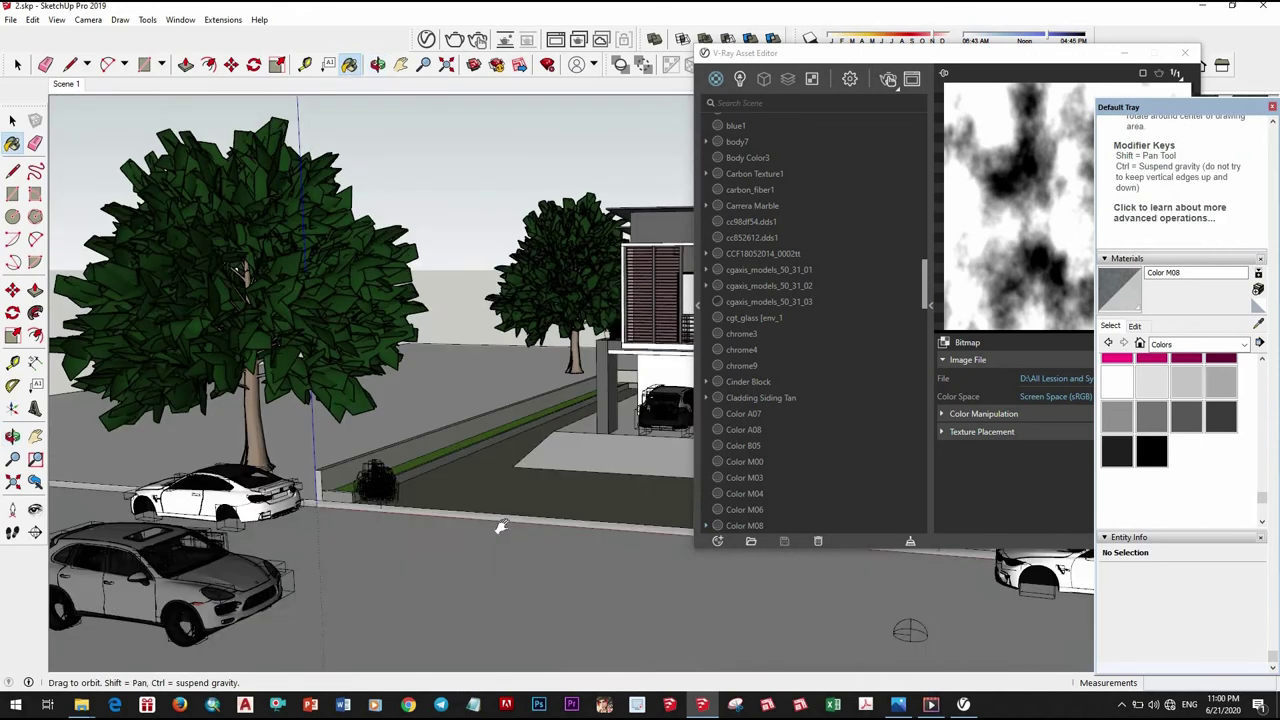
{"action": "mouse_move", "coordinate": [485, 474]}
{"action": "middle_mouse_down"}
{"action": "mouse_move", "coordinate": [489, 523]}
{"action": "mouse_move", "coordinate": [480, 491]}
{"action": "mouse_move", "coordinate": [491, 466]}
{"action": "mouse_move", "coordinate": [494, 480]}
{"action": "mouse_move", "coordinate": [509, 377]}
{"action": "mouse_move", "coordinate": [503, 523]}
{"action": "mouse_move", "coordinate": [695, 352]}
{"action": "middle_mouse_up"}
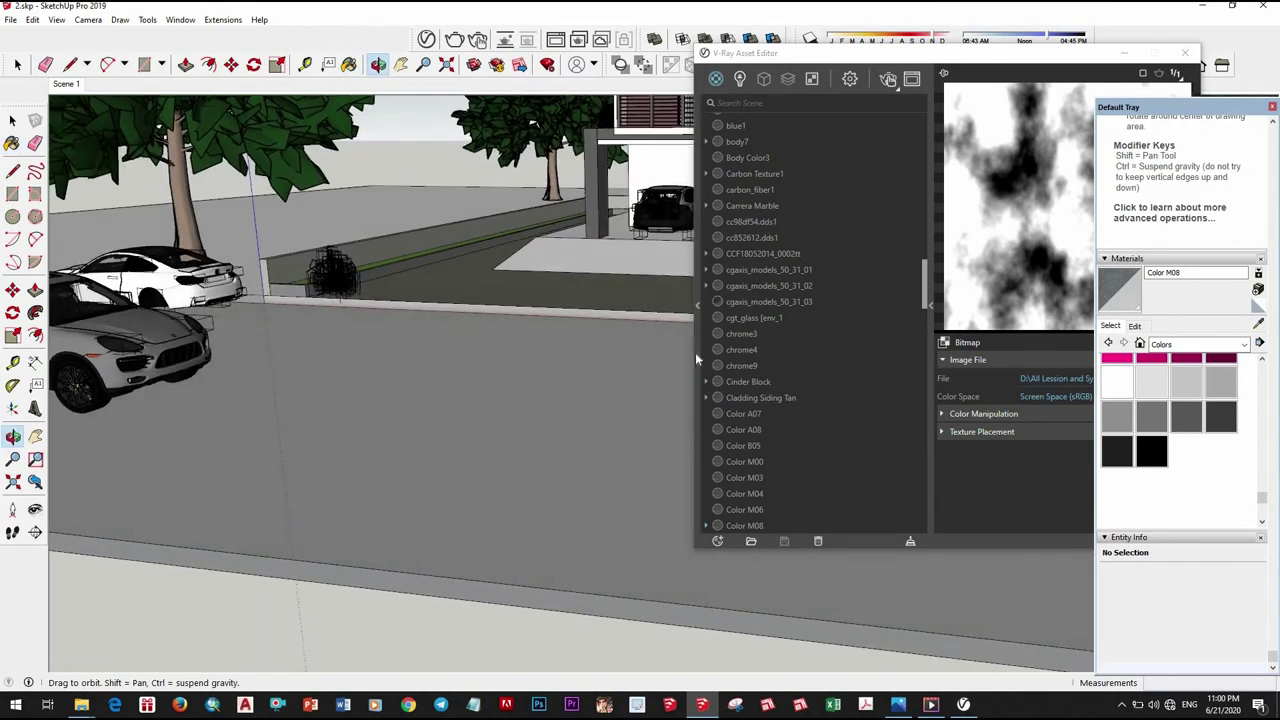
{"action": "left_click", "coordinate": [973, 72]}
{"action": "mouse_move", "coordinate": [830, 52]}
{"action": "left_mouse_down"}
{"action": "mouse_move", "coordinate": [565, 145]}
{"action": "mouse_move", "coordinate": [375, 134]}
{"action": "left_mouse_up"}
{"action": "left_click_drag", "start_coordinate": [1203, 113], "coordinate": [1227, 75]}
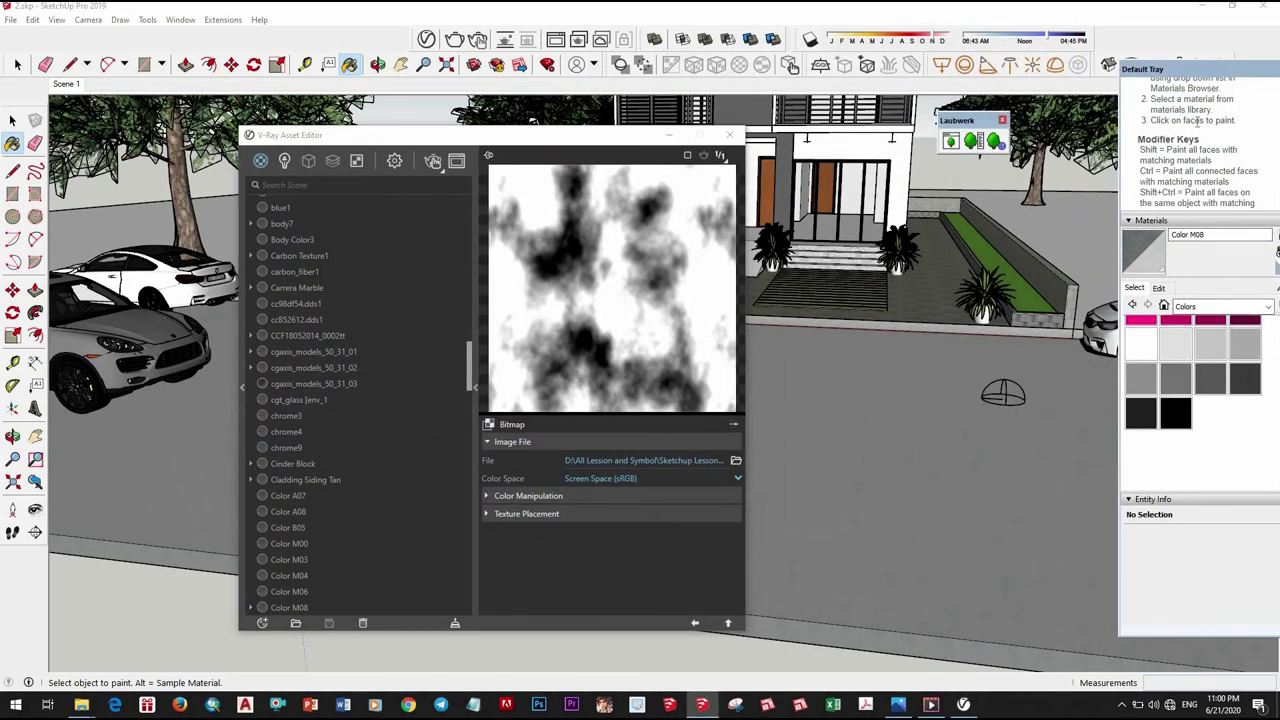
{"action": "left_click_drag", "start_coordinate": [1146, 78], "coordinate": [1097, 83]}
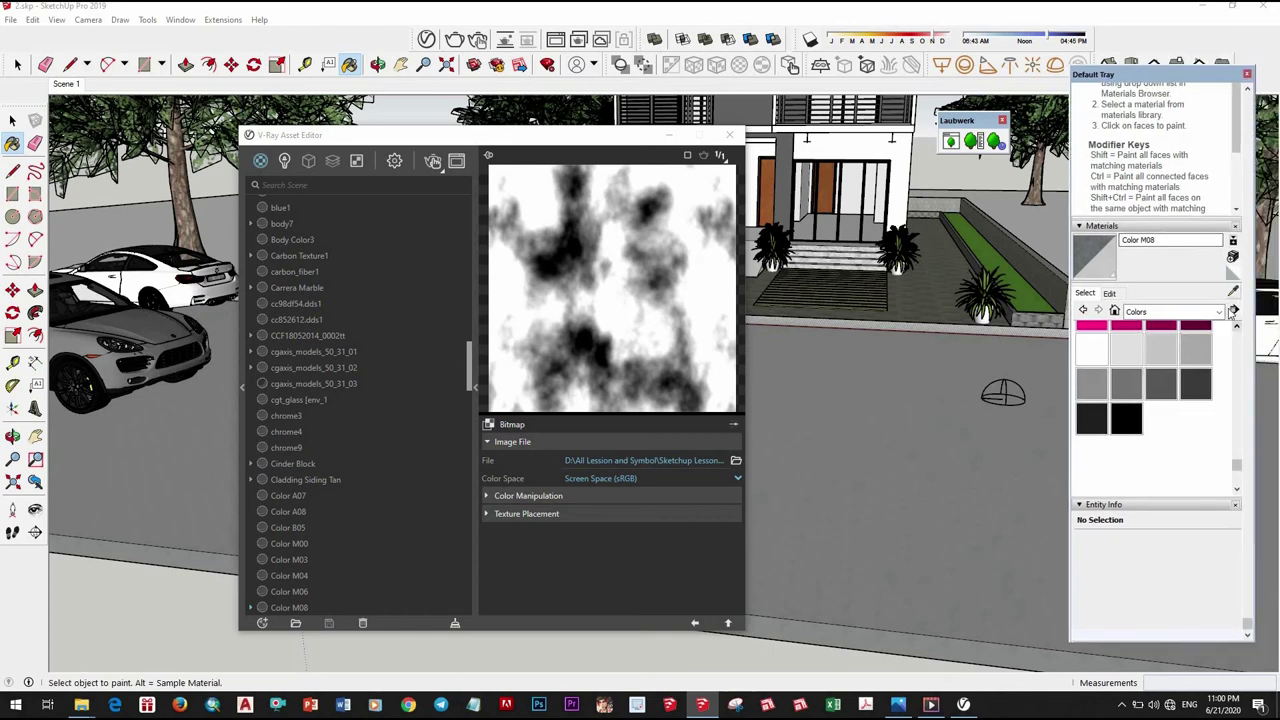
Alt-sample the road to reopen its Color M08 material settings.
{"action": "key", "text": "alt"}
{"action": "left_click", "coordinate": [922, 502], "text": "alt"}
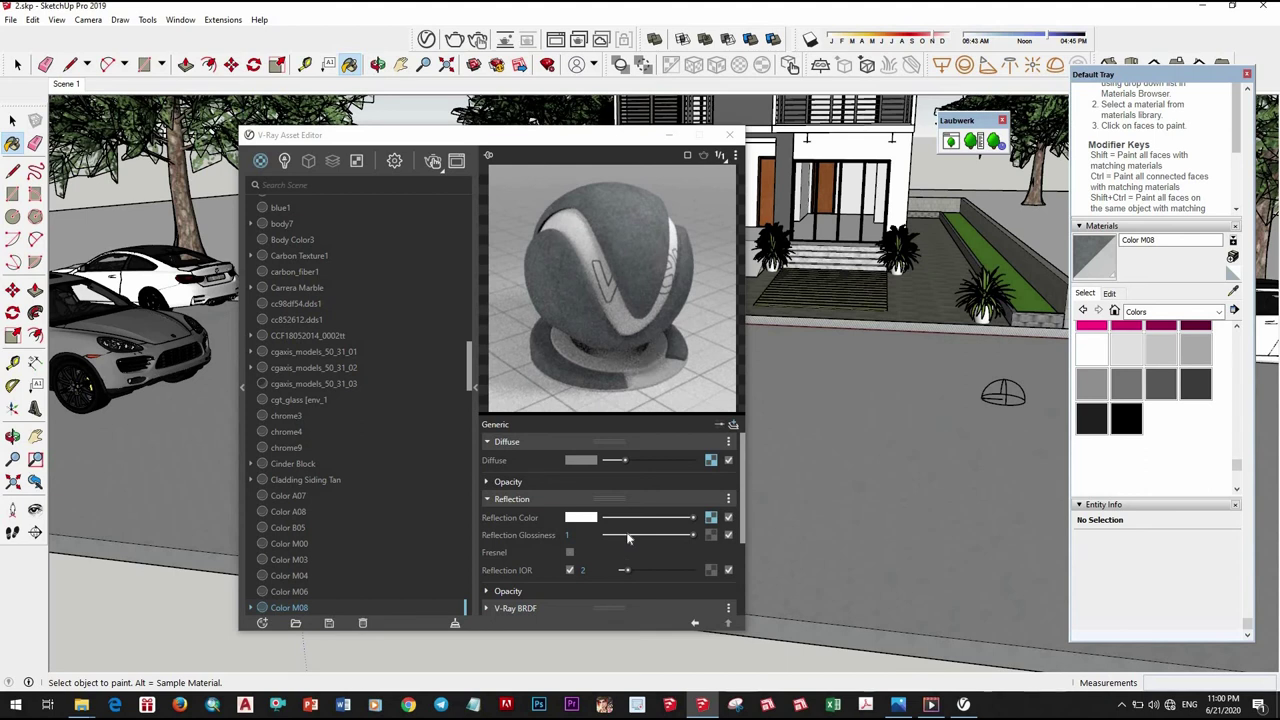
{"action": "scroll", "coordinate": [628, 540], "scroll_direction": "down", "scroll_amount": 2}
{"action": "scroll", "coordinate": [629, 540], "scroll_direction": "down", "scroll_amount": 2}
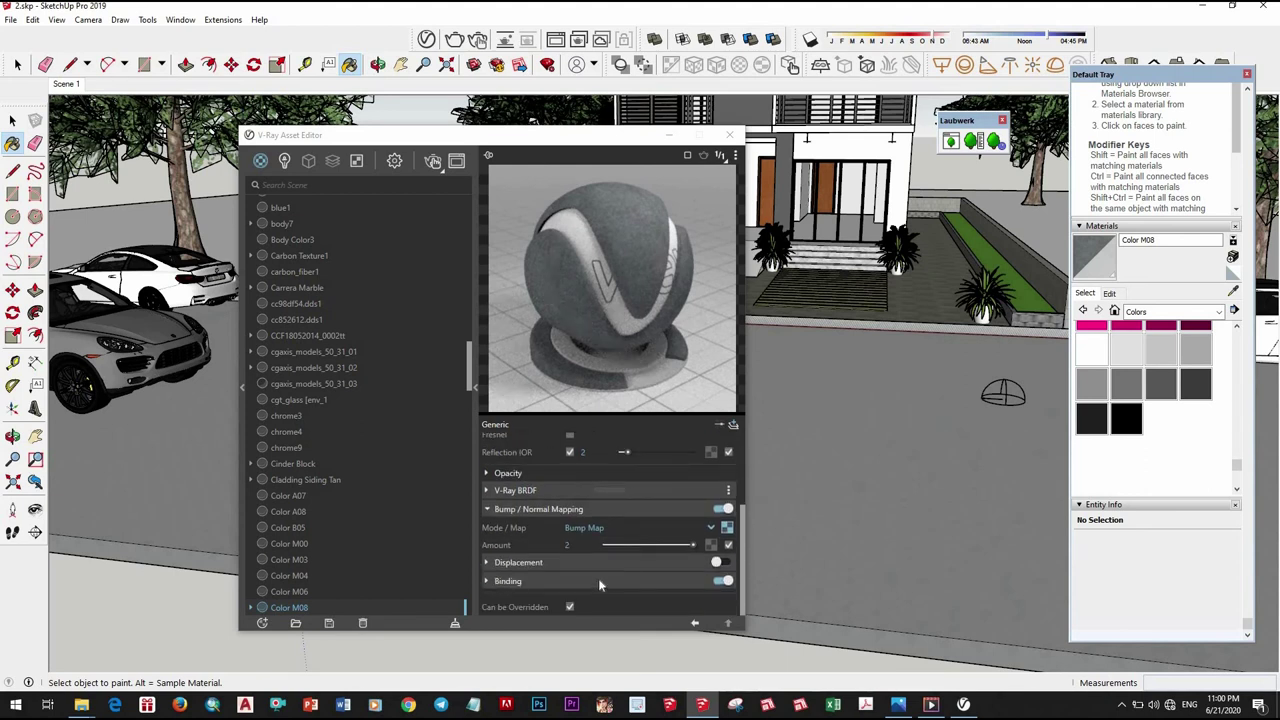
{"action": "scroll", "coordinate": [616, 562], "scroll_direction": "up", "scroll_amount": 1}
{"action": "scroll", "coordinate": [618, 558], "scroll_direction": "up", "scroll_amount": 3}
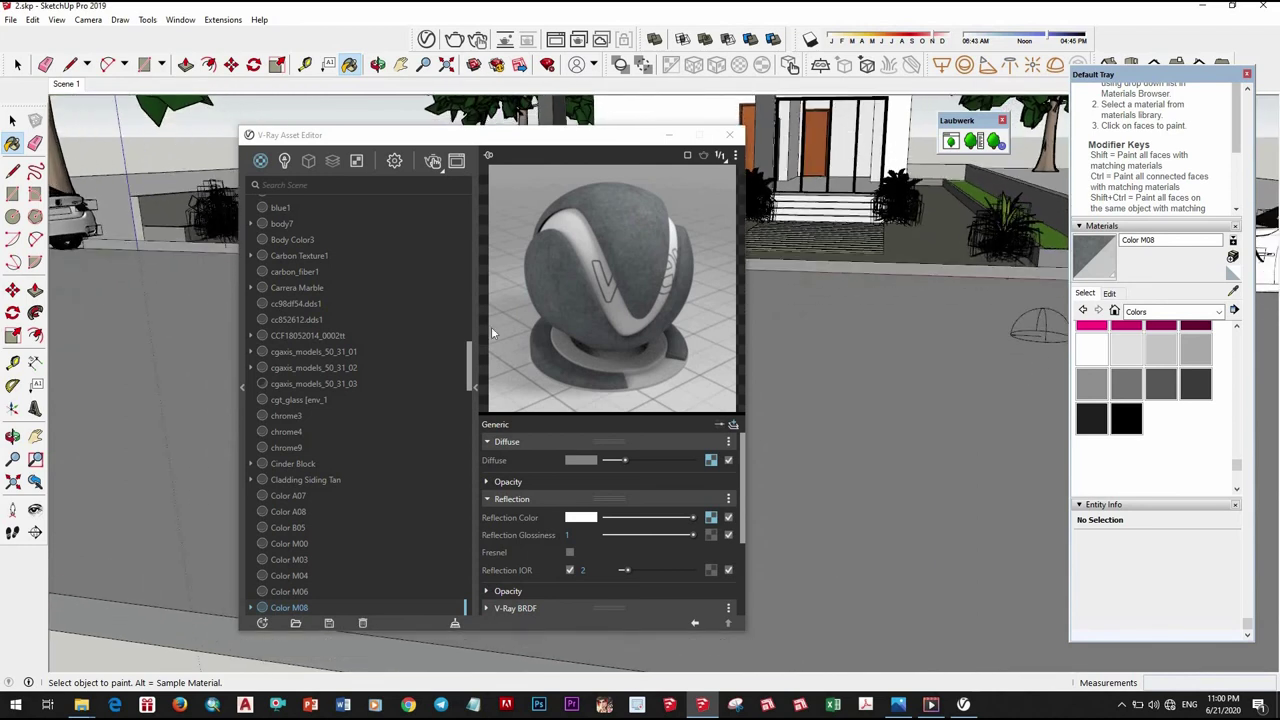
Render the scene in V-Ray and zoom in on the asphalt road in the Frame Buffer.
{"action": "left_click", "coordinate": [432, 163]}
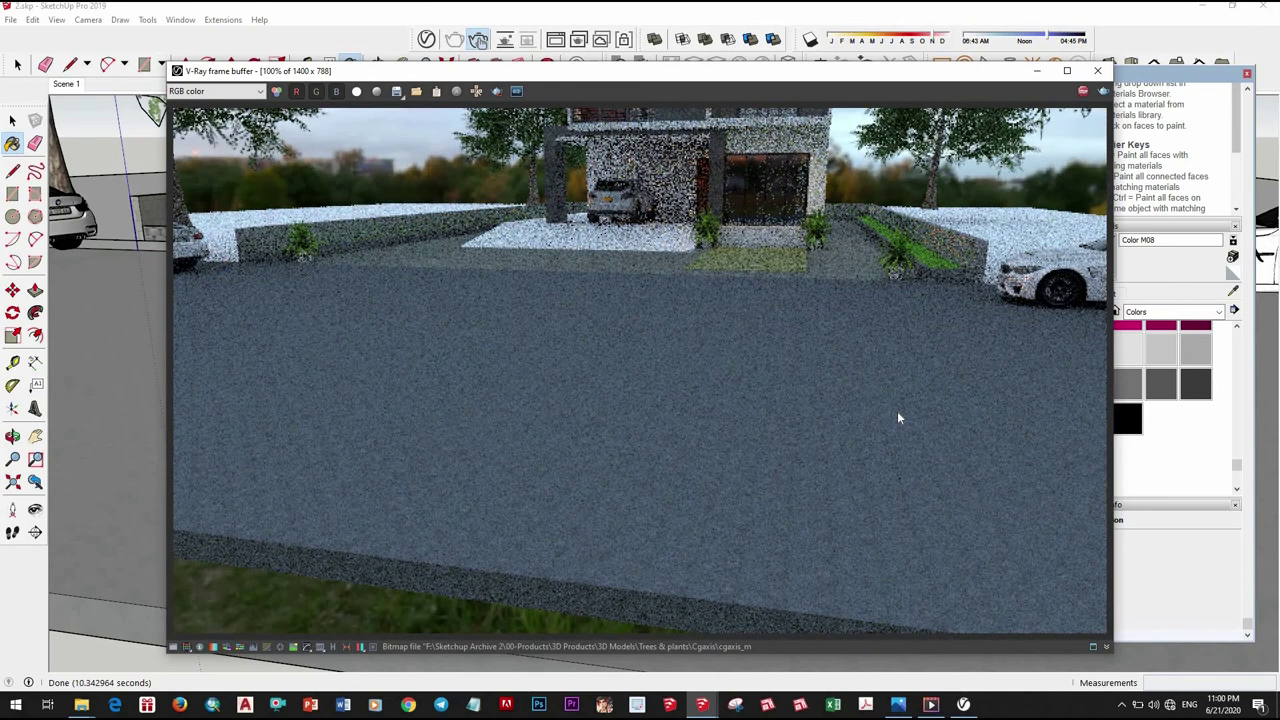
{"action": "scroll", "coordinate": [666, 426], "scroll_direction": "up", "scroll_amount": 2}
{"action": "scroll", "coordinate": [666, 426], "scroll_direction": "down", "scroll_amount": 1}
{"action": "scroll", "coordinate": [678, 426], "scroll_direction": "down", "scroll_amount": 3}
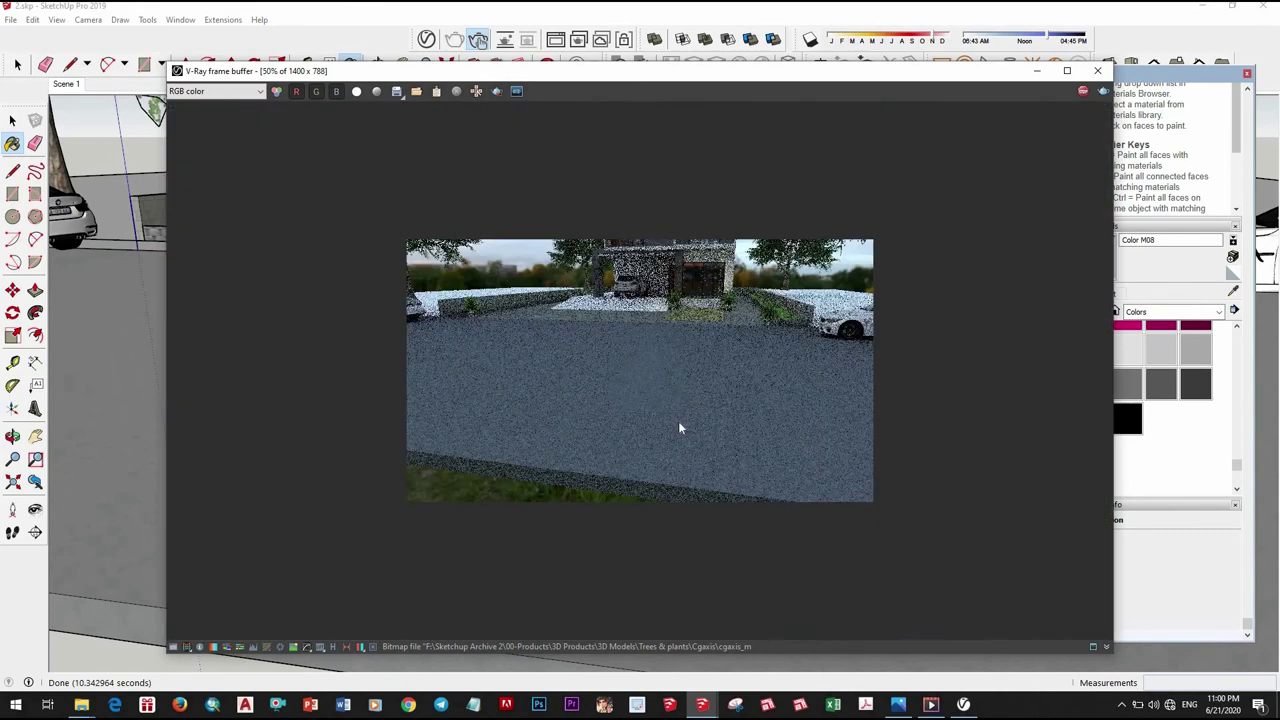
{"action": "scroll", "coordinate": [679, 427], "scroll_direction": "up", "scroll_amount": 2}
{"action": "scroll", "coordinate": [680, 426], "scroll_direction": "down", "scroll_amount": 1}
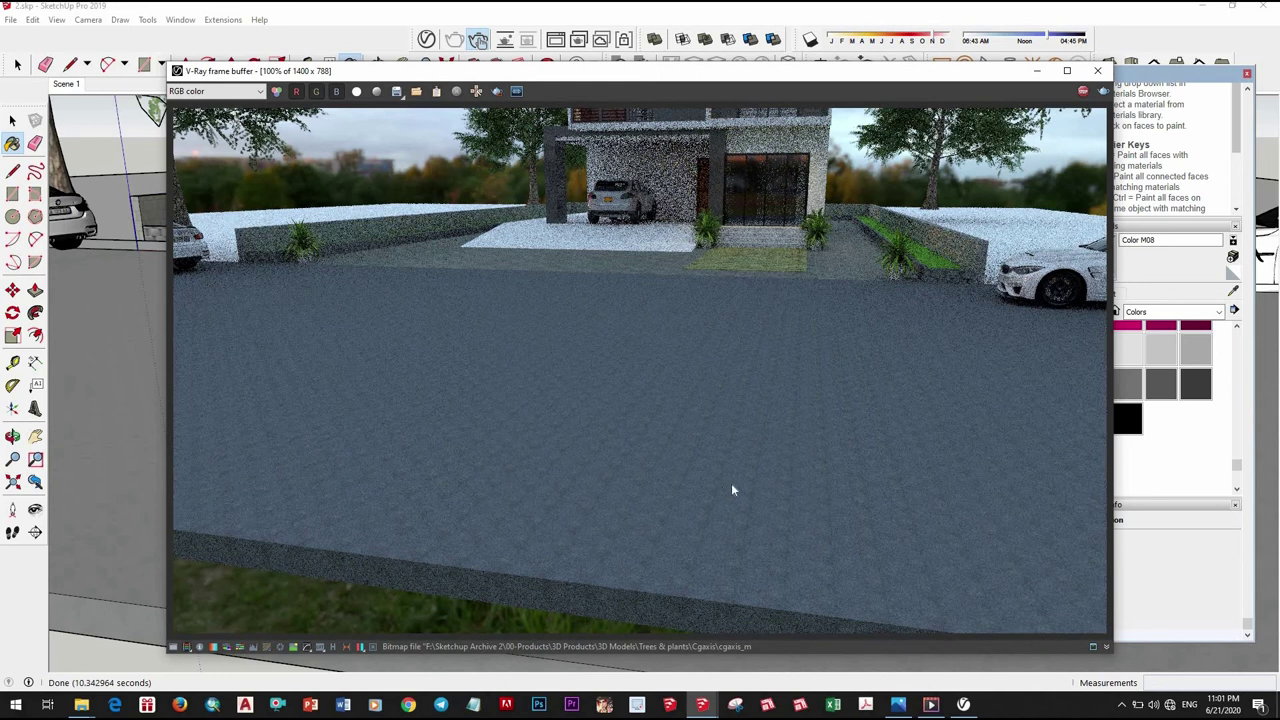
{"action": "scroll", "coordinate": [734, 487], "scroll_direction": "down", "scroll_amount": 3}
{"action": "scroll", "coordinate": [737, 316], "scroll_direction": "up", "scroll_amount": 3}
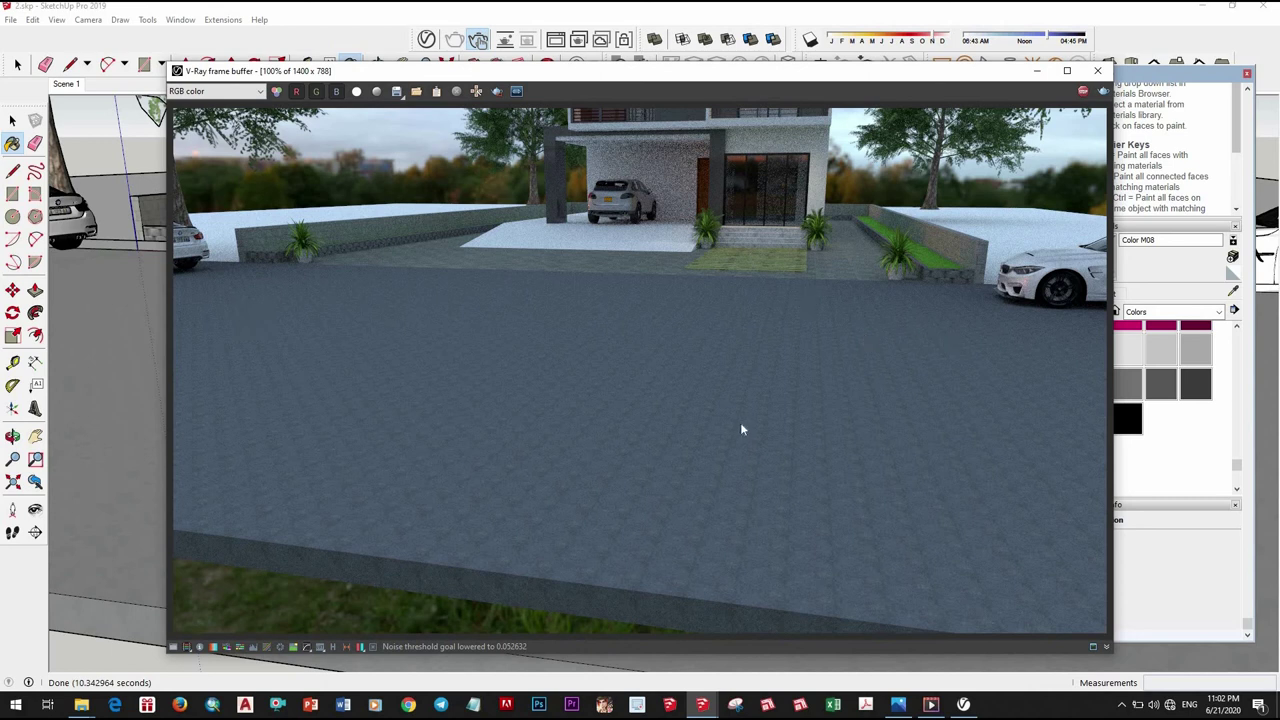
{"action": "scroll", "coordinate": [740, 422], "scroll_direction": "up", "scroll_amount": 3}
{"action": "scroll", "coordinate": [733, 457], "scroll_direction": "down", "scroll_amount": 3}
{"action": "scroll", "coordinate": [677, 378], "scroll_direction": "up", "scroll_amount": 3}
{"action": "scroll", "coordinate": [680, 420], "scroll_direction": "down", "scroll_amount": 3}
Move the Frame Buffer aside and bring the V-Ray material editor to the front.
{"action": "left_click_drag", "start_coordinate": [1003, 74], "coordinate": [948, 80]}
{"action": "left_click_drag", "start_coordinate": [256, 76], "coordinate": [450, 76]}
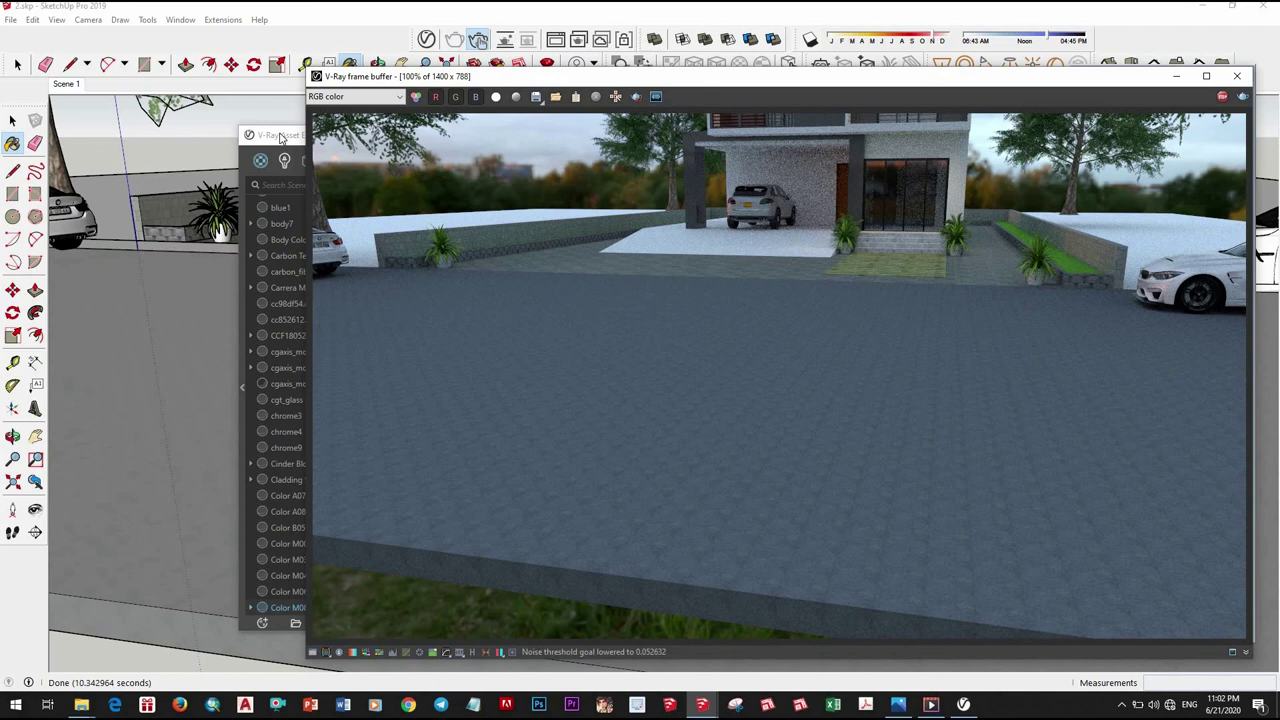
{"action": "left_click_drag", "start_coordinate": [281, 137], "coordinate": [206, 133]}
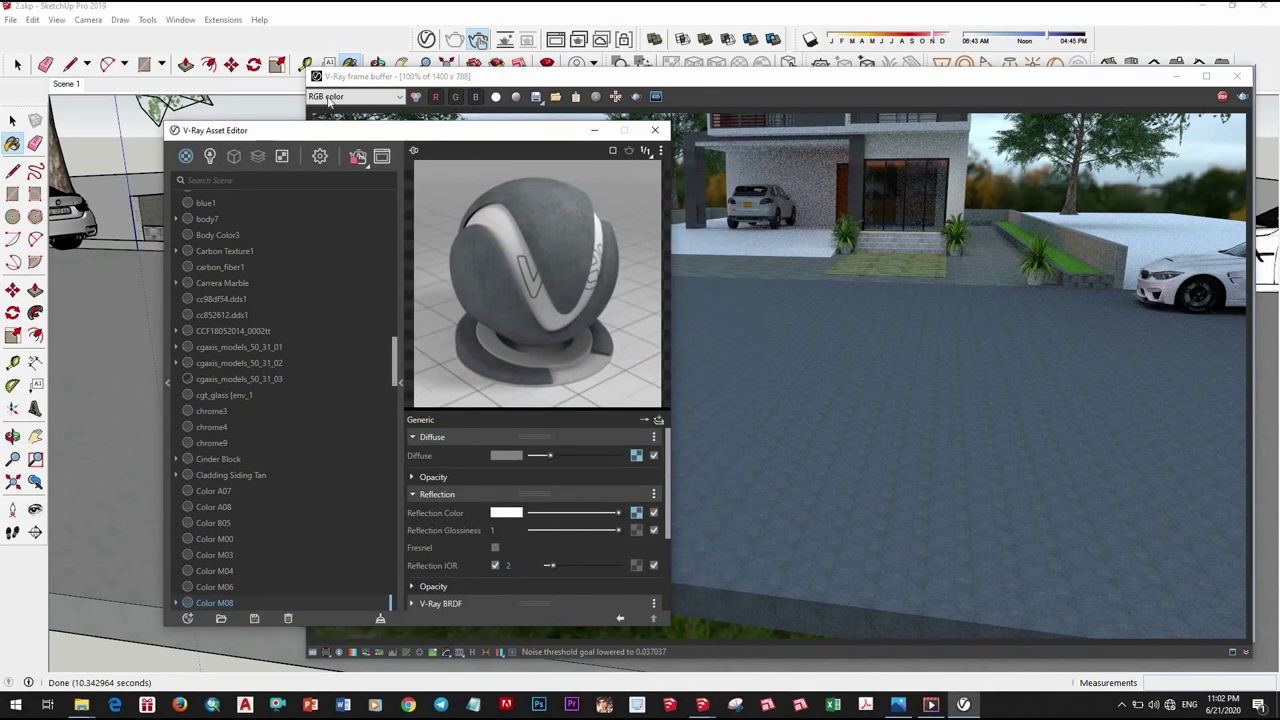
{"action": "left_click_drag", "start_coordinate": [328, 130], "coordinate": [222, 96]}
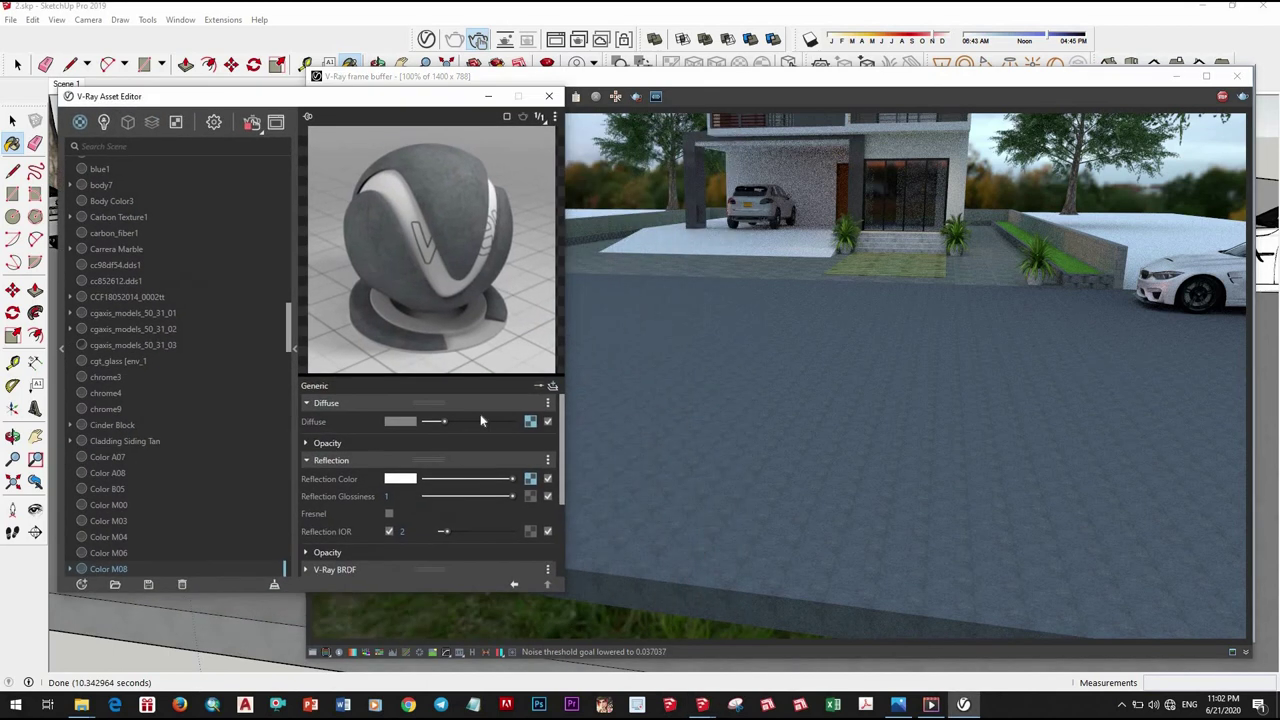
Clear the noise texture from Color M08's reflection colour slot.
{"action": "left_click", "coordinate": [531, 481]}
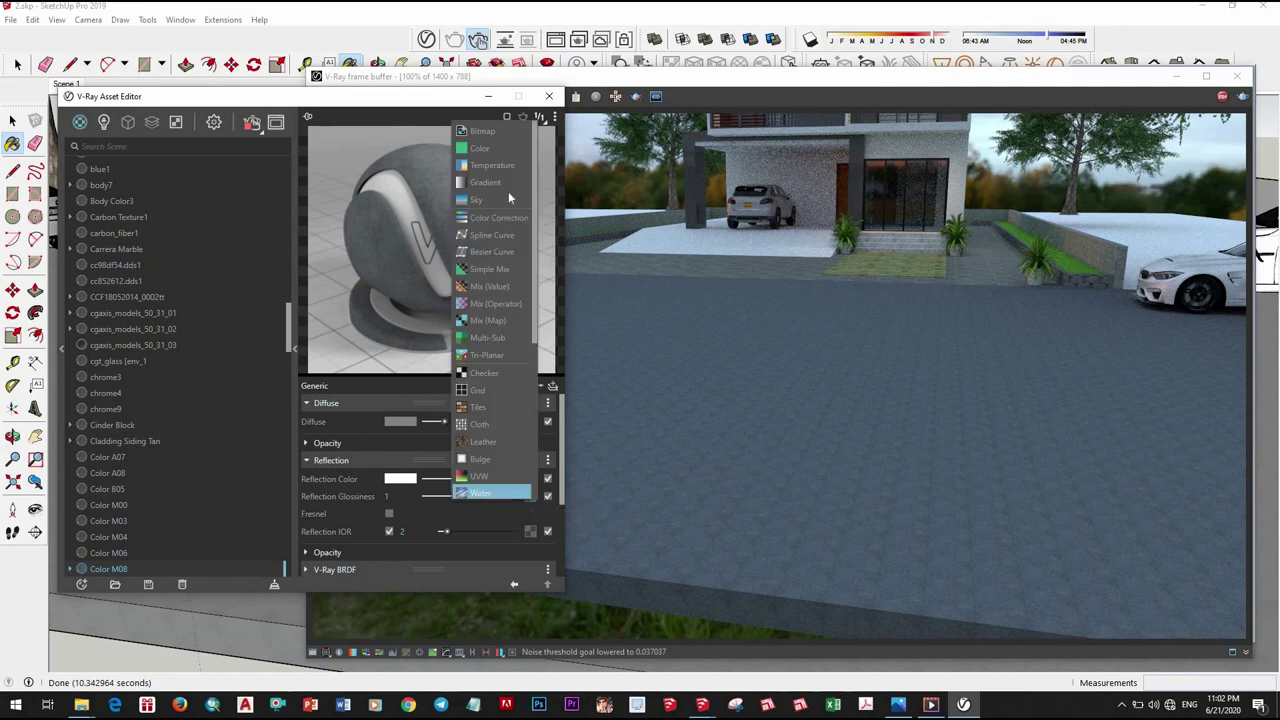
{"action": "left_click", "coordinate": [604, 292]}
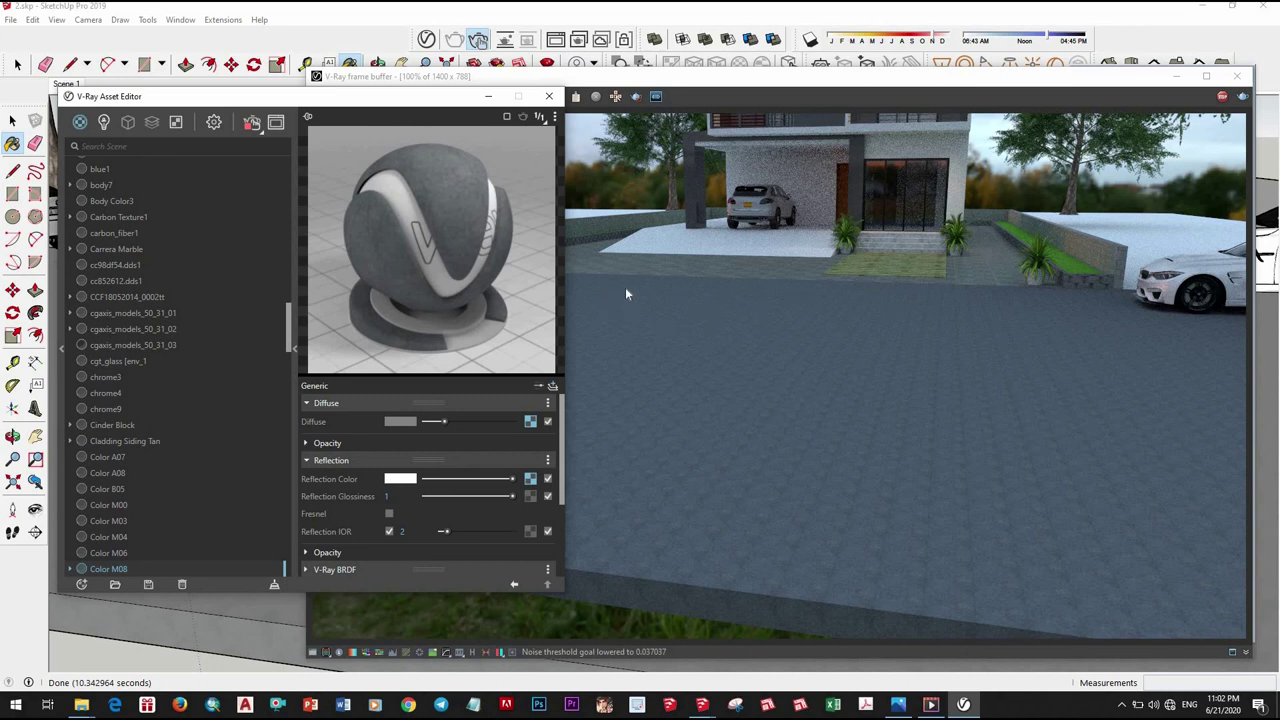
{"action": "right_click", "coordinate": [530, 480]}
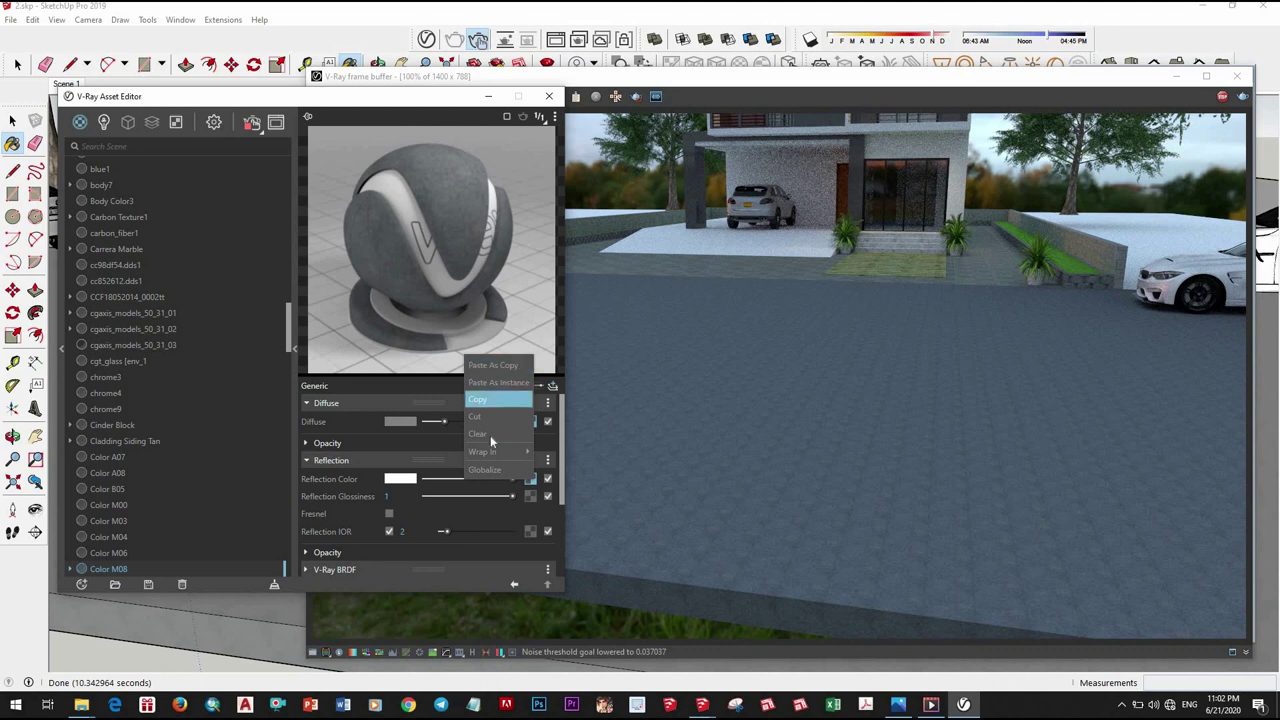
{"action": "left_click", "coordinate": [506, 425]}
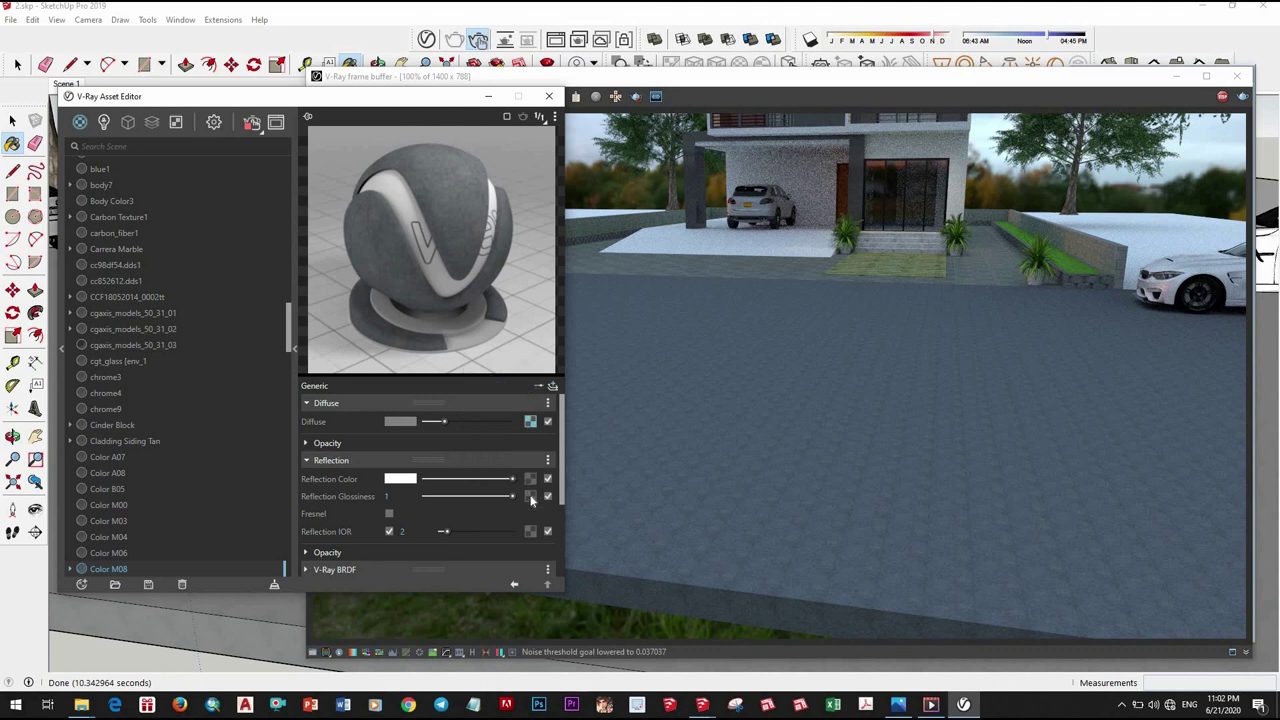
Open the texture list for the reflection glossiness slot, with the editor shifted right.
{"action": "right_click", "coordinate": [530, 497]}
{"action": "left_click", "coordinate": [532, 496]}
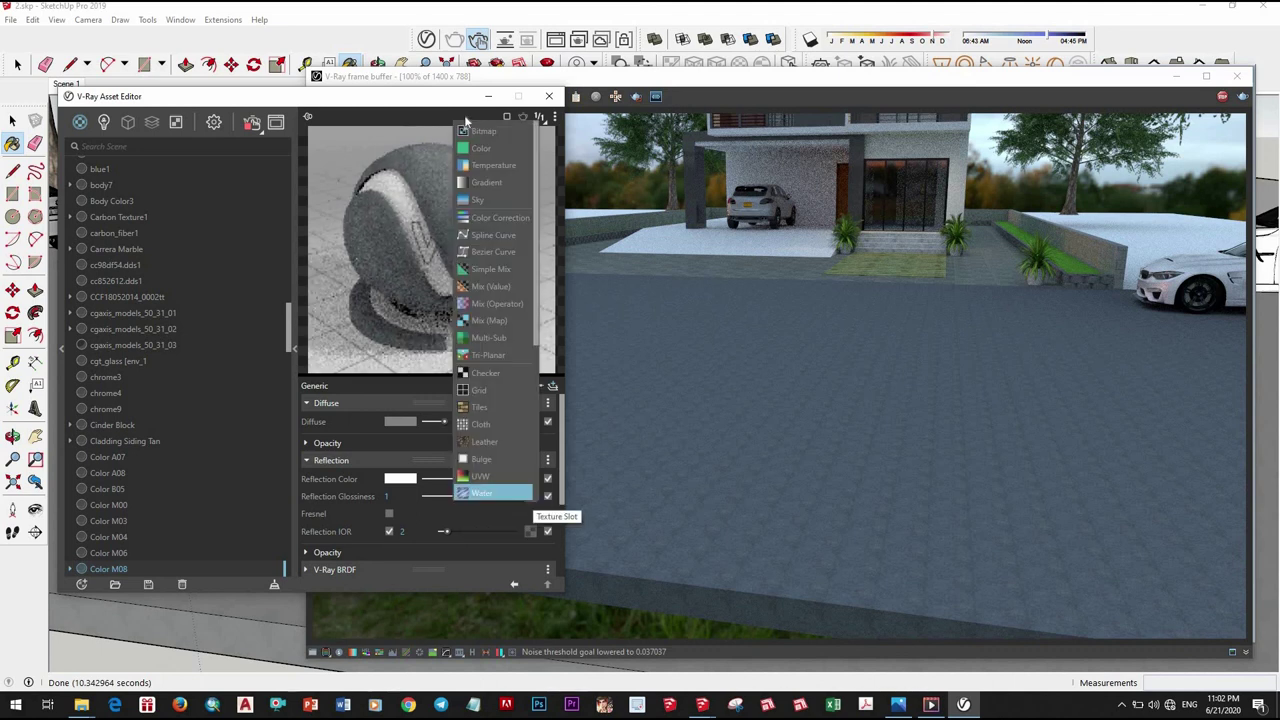
{"action": "key", "text": "Escape"}
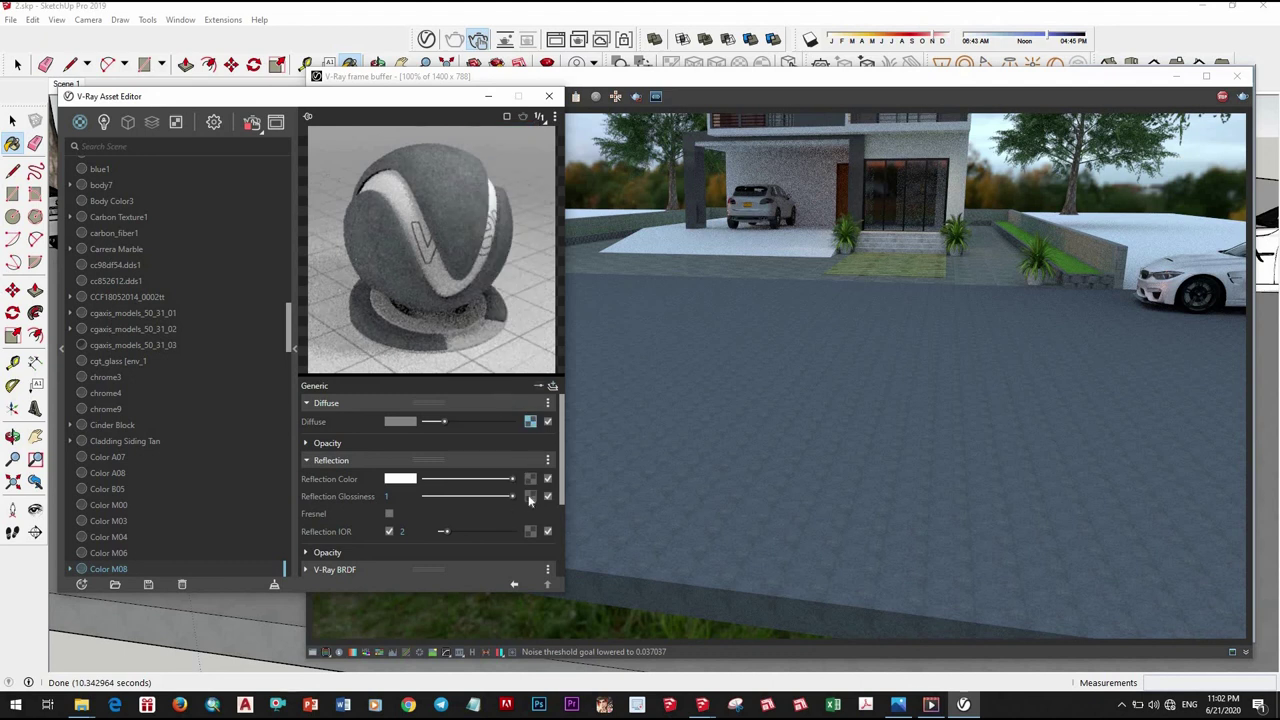
{"action": "left_click", "coordinate": [530, 497]}
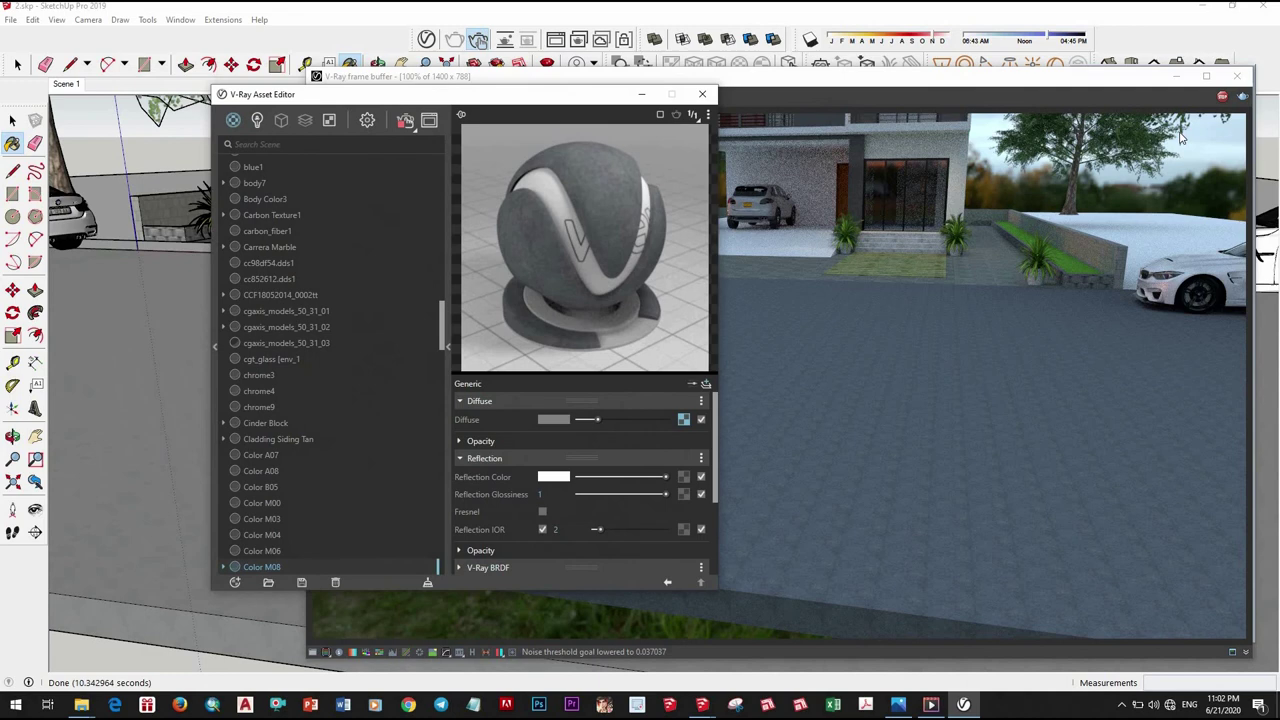
{"action": "left_click_drag", "start_coordinate": [393, 107], "coordinate": [525, 100]}
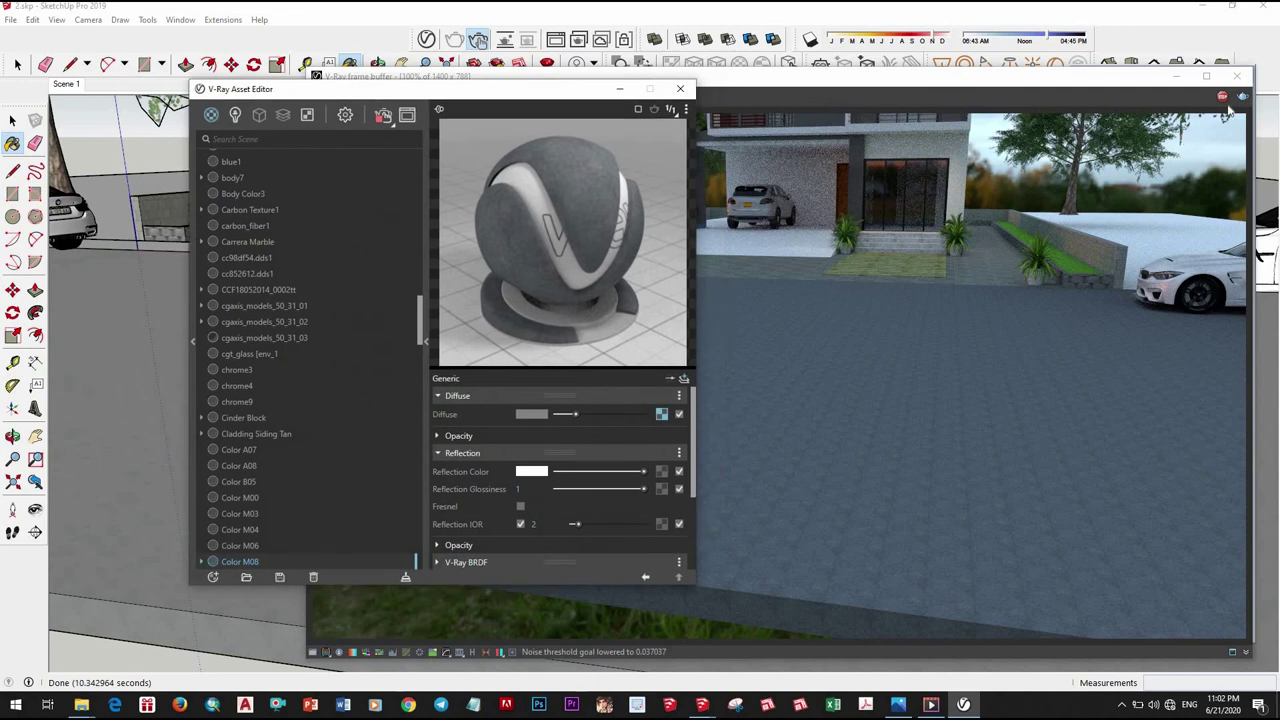